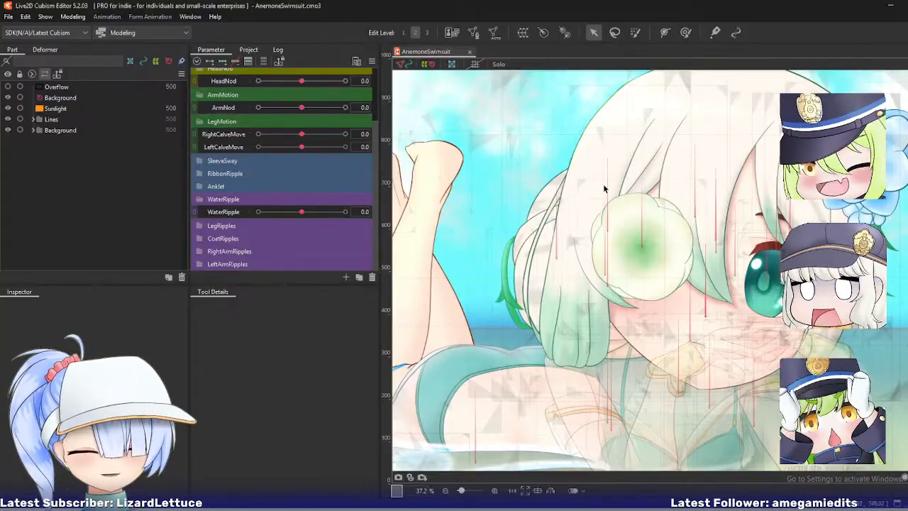
# - Expand the Anklet parameter group and select the deformer linked to the TearSwing parameter
pyautogui.moveTo(680, 152); pyautogui.dragTo(622, 176)
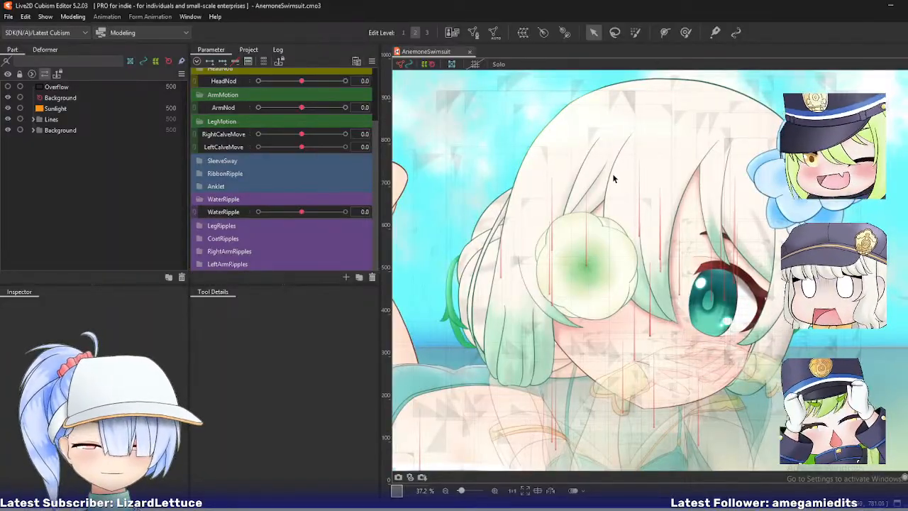
pyautogui.scroll(-3, 610, 174)
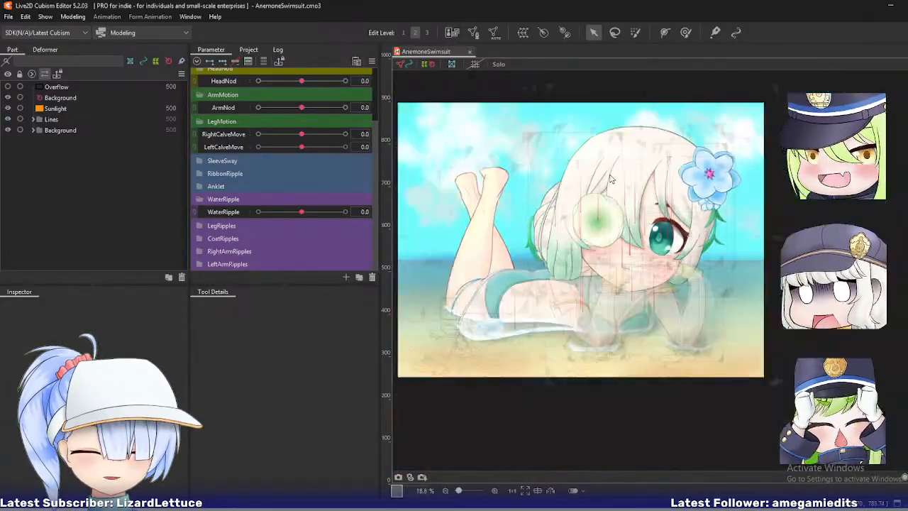
pyautogui.scroll(1, 540, 163)
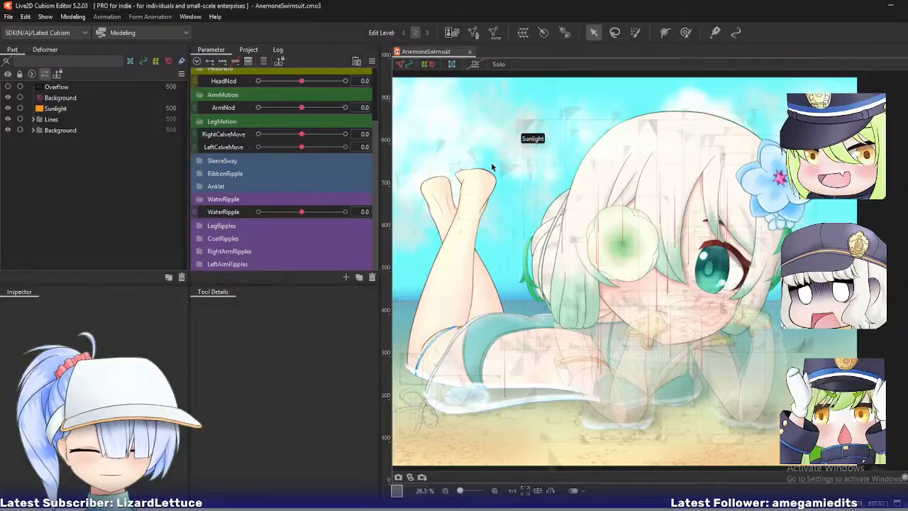
pyautogui.click(199, 188)
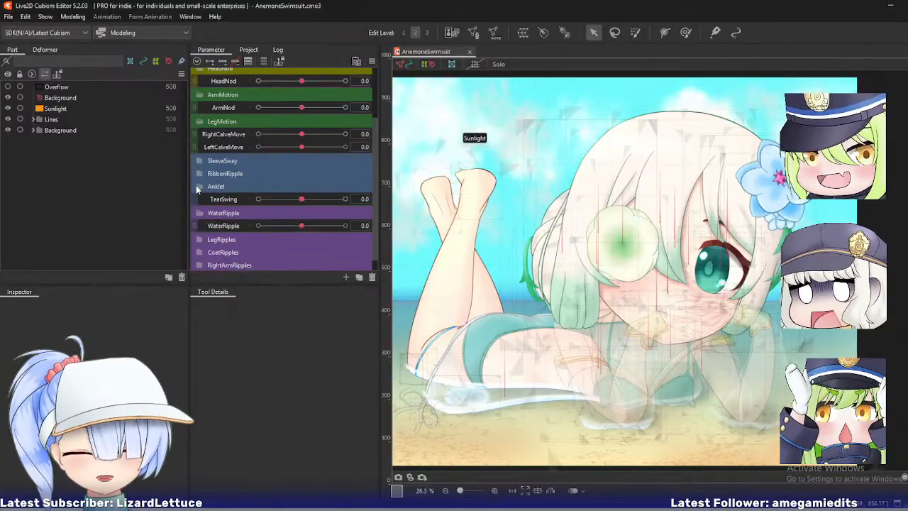
pyautogui.moveTo(457, 201); pyautogui.dragTo(509, 224)
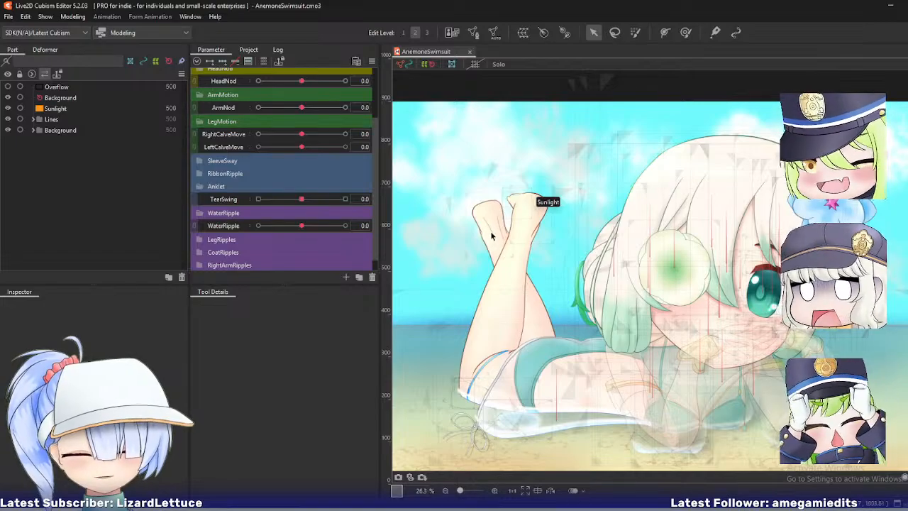
pyautogui.scroll(2, 479, 254)
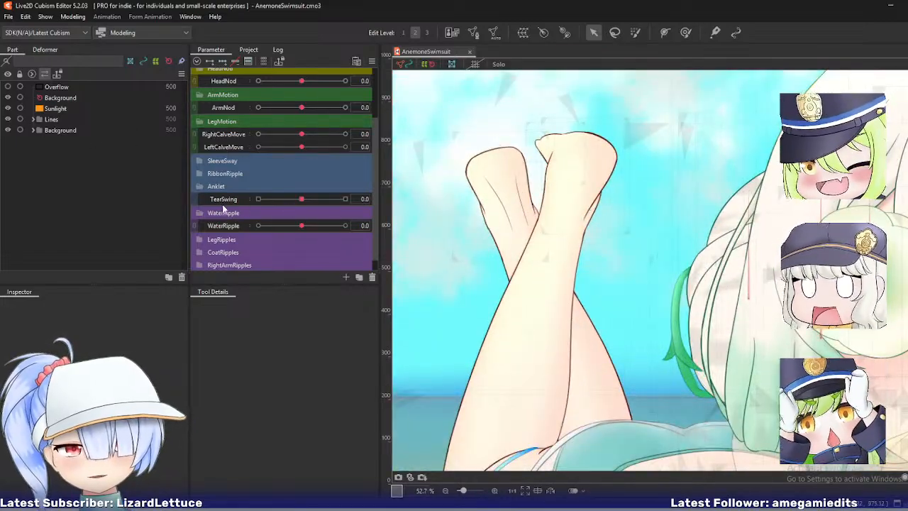
pyautogui.moveTo(303, 199); pyautogui.dragTo(302, 203)
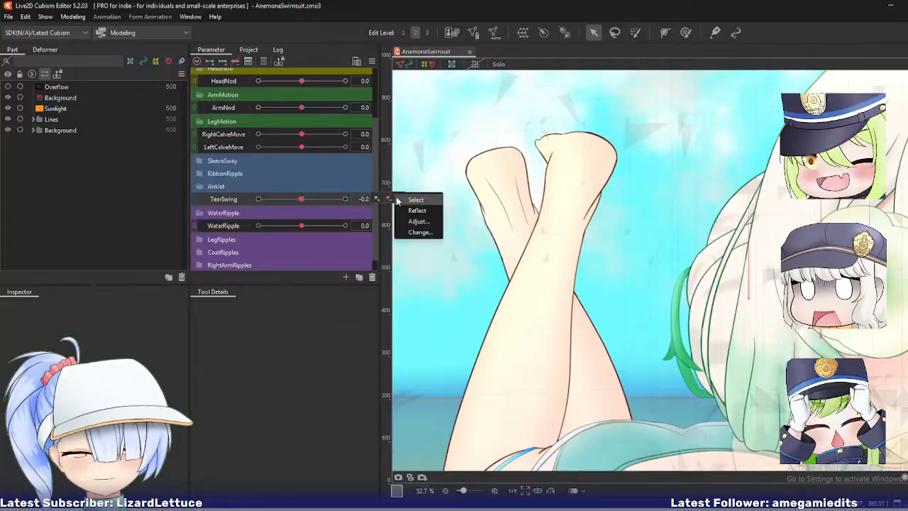
pyautogui.click(389, 198)
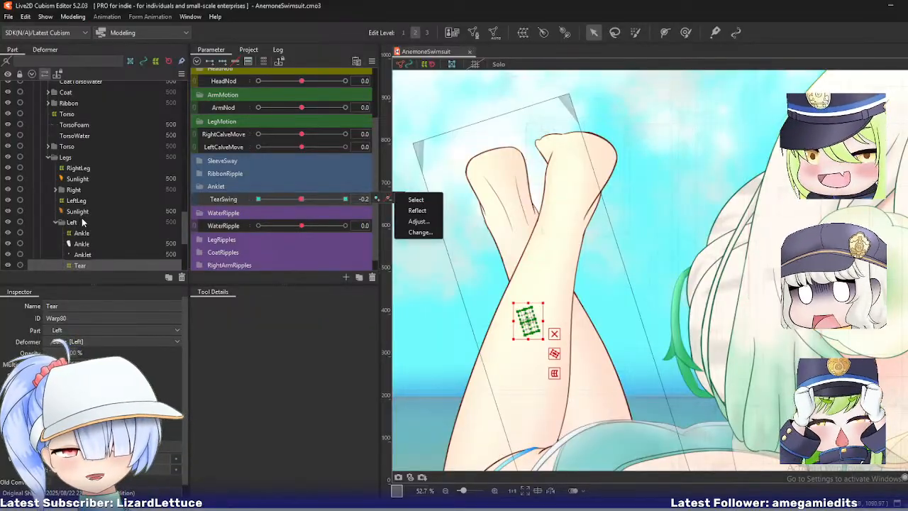
# - Isolate the Tear deformer in the deformer hierarchy, preview TearSwing at -10, return it to 0 and end the isolation
pyautogui.scroll(-1, 83, 223)
pyautogui.click(47, 50)
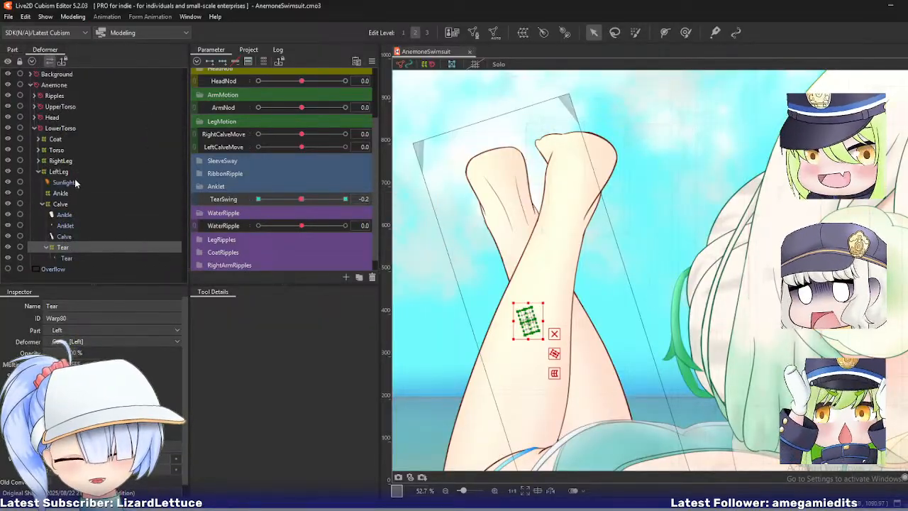
pyautogui.click(74, 257)
pyautogui.click(75, 247)
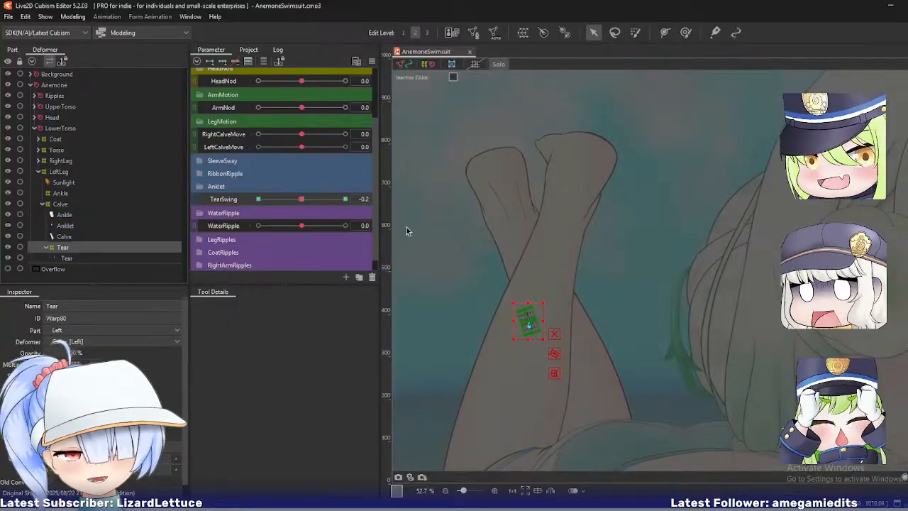
pyautogui.scroll(2, 480, 288)
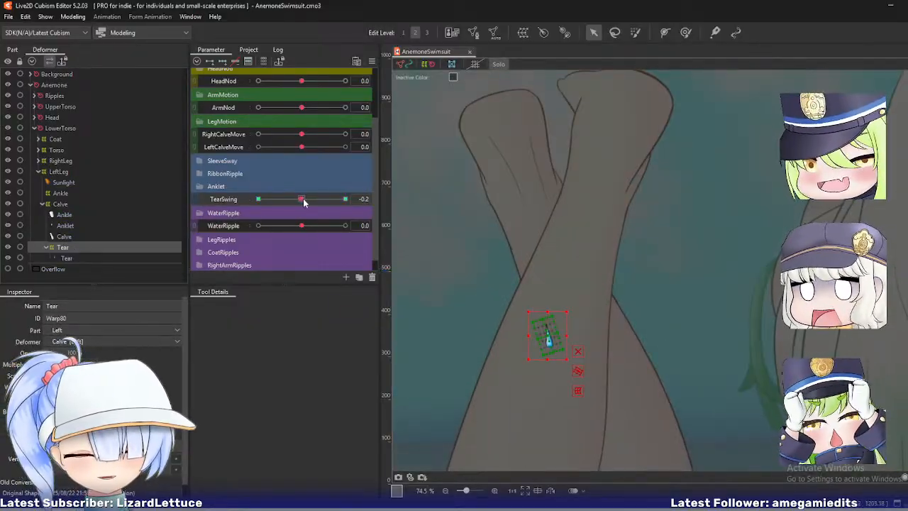
pyautogui.moveTo(303, 199); pyautogui.dragTo(192, 198)
pyautogui.click(387, 199)
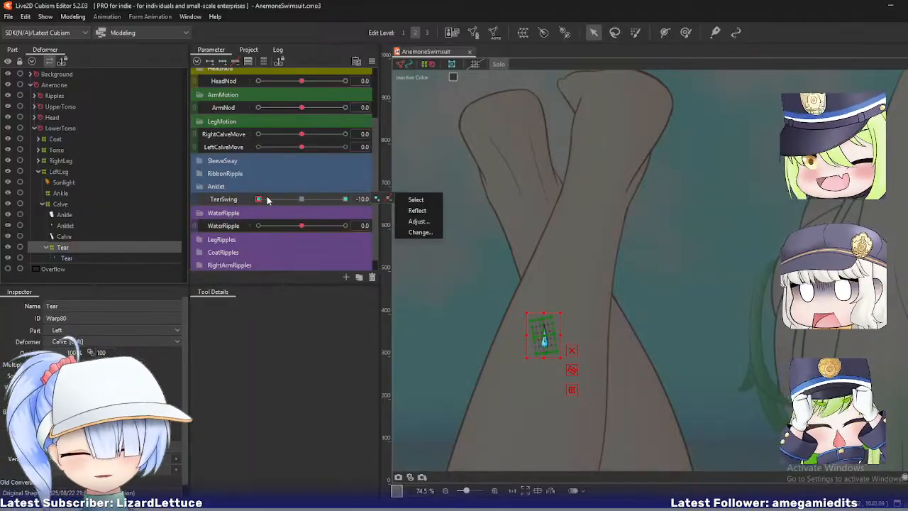
pyautogui.click(301, 200)
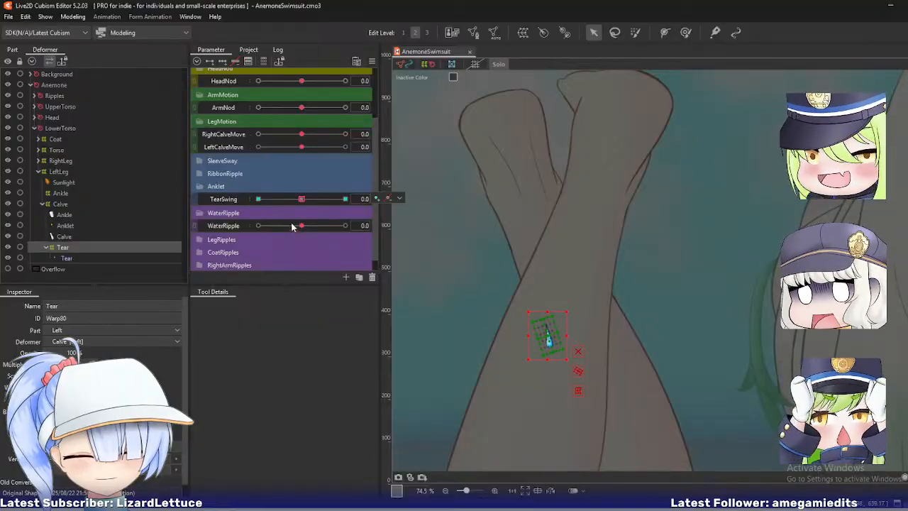
pyautogui.press('s')
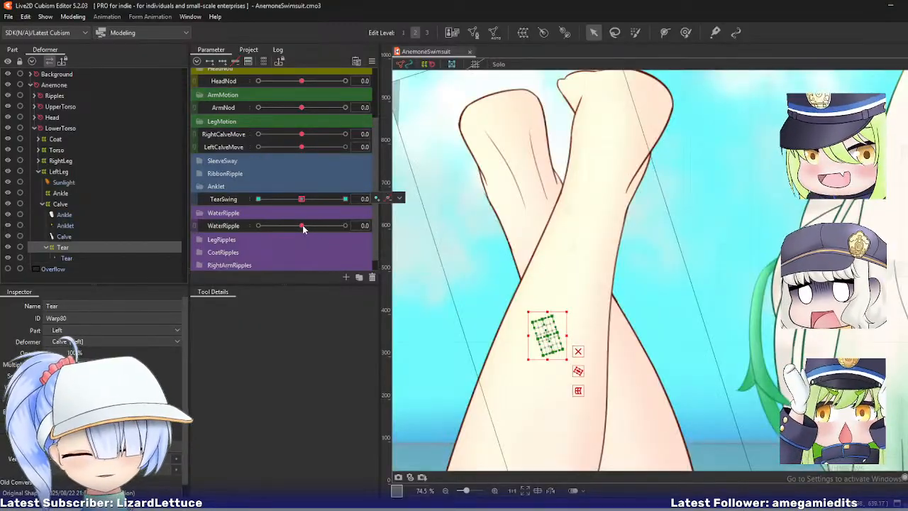
# - Select the Sand deformer linked to the WaterRipple parameter and preview its movement over the water, returning the parameter to 0
pyautogui.click(302, 225)
pyautogui.click(388, 225)
pyautogui.scroll(-5, 495, 261)
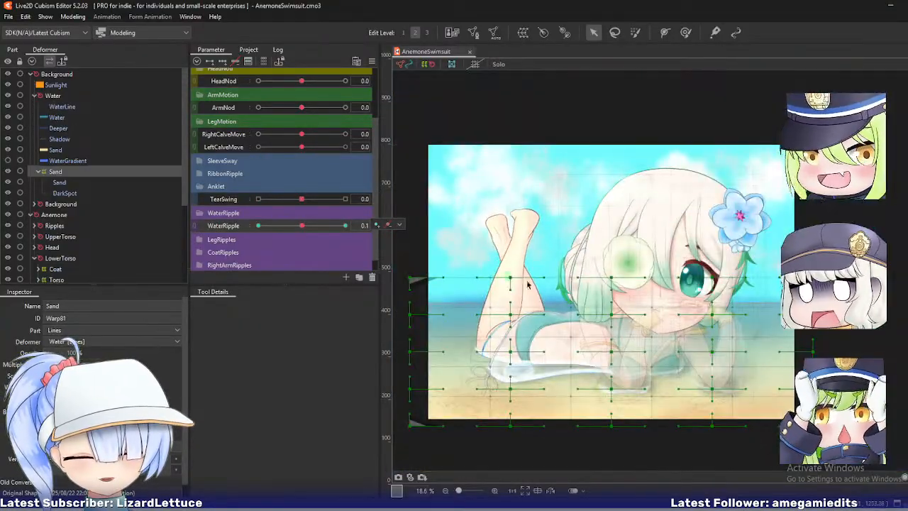
pyautogui.scroll(4, 437, 227)
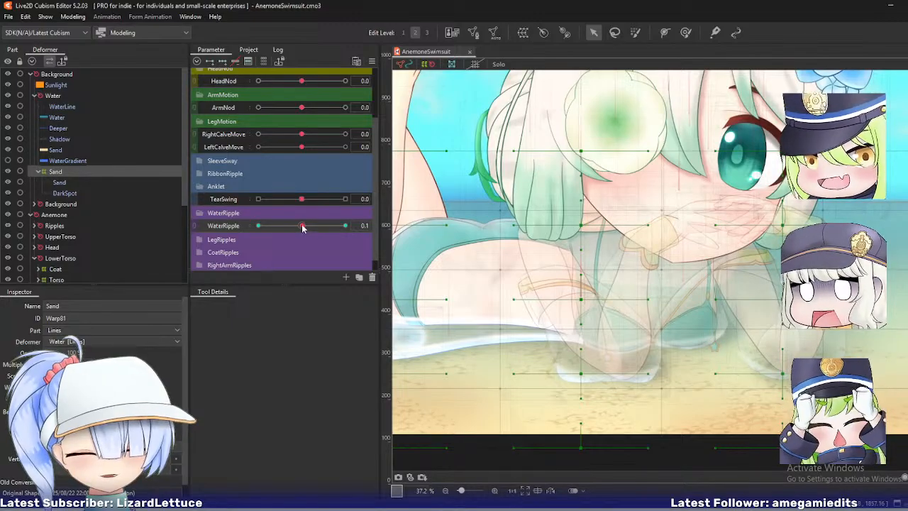
pyautogui.moveTo(302, 225)
pyautogui.mouseDown()
pyautogui.moveTo(348, 229)
pyautogui.moveTo(278, 238)
pyautogui.moveTo(334, 235)
pyautogui.moveTo(276, 234)
pyautogui.moveTo(325, 227)
pyautogui.mouseUp()
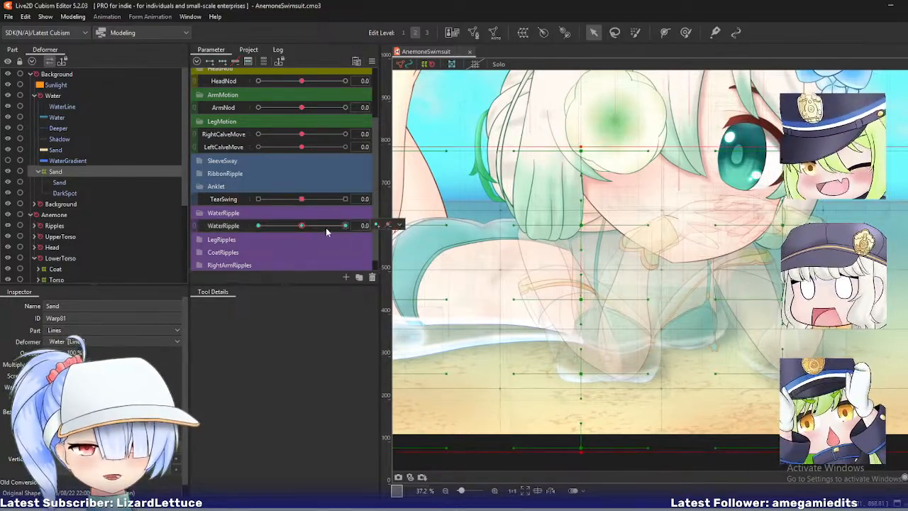
pyautogui.click(9, 16)
pyautogui.moveTo(23, 64)
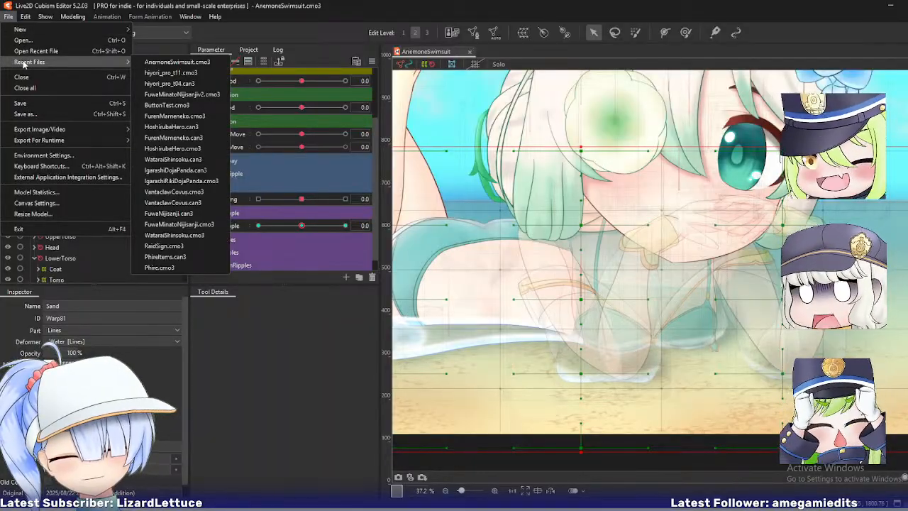
pyautogui.click(294, 40)
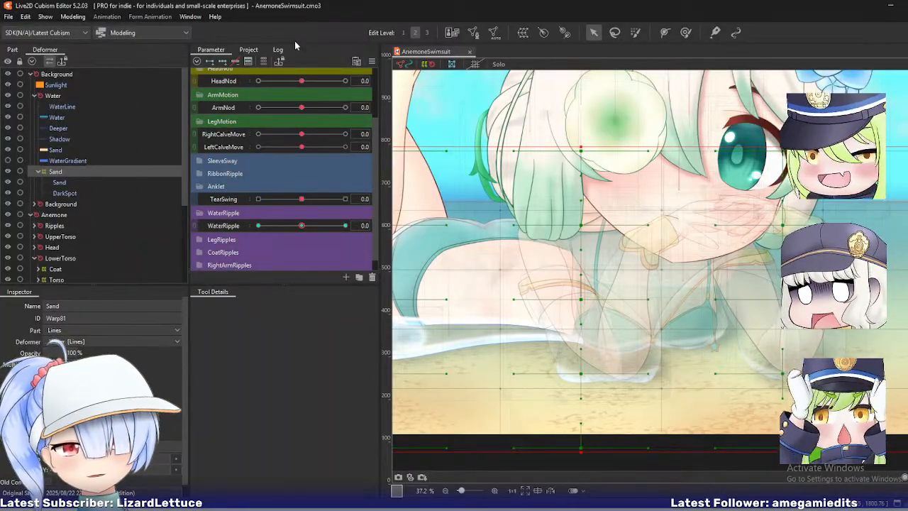
# - Examine the parameters in the leg, coat, right arm and left arm ripple groups, and collapse the ripple and Anklet groups
pyautogui.scroll(-1, 226, 240)
pyautogui.click(200, 227)
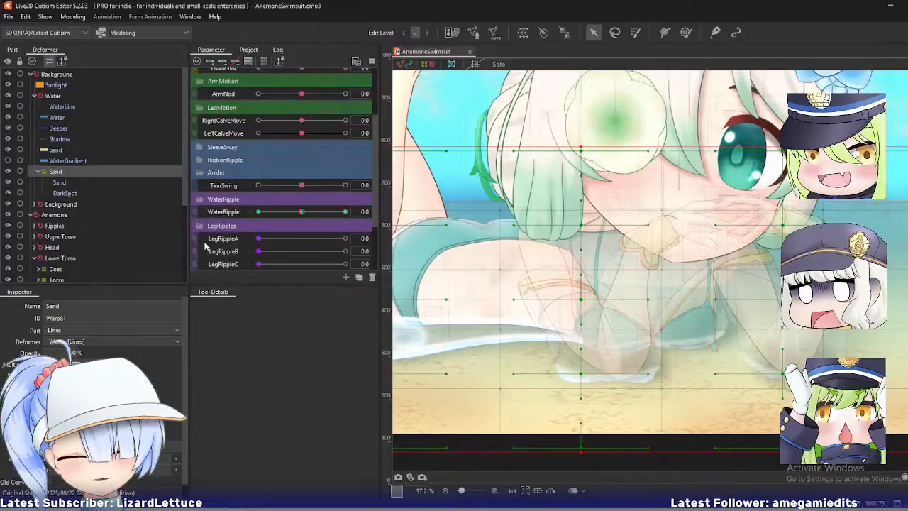
pyautogui.scroll(-3, 204, 243)
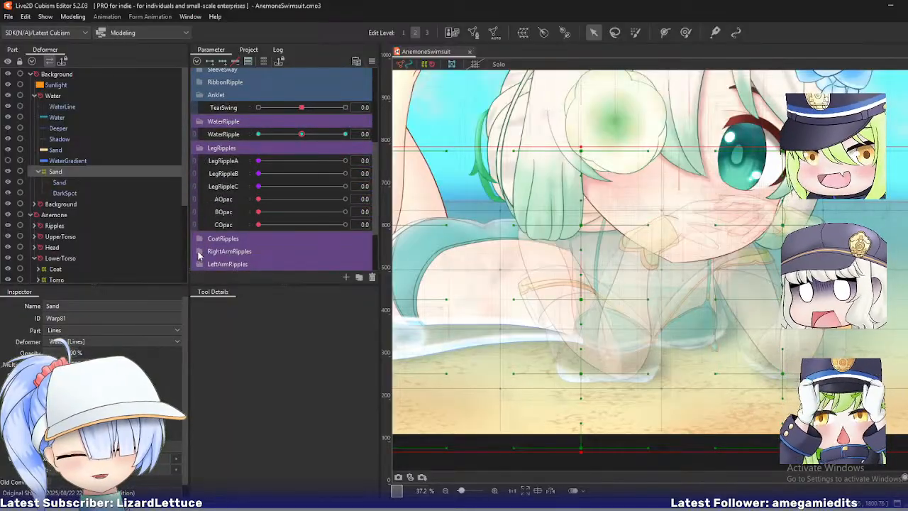
pyautogui.click(199, 239)
pyautogui.scroll(-3, 257, 245)
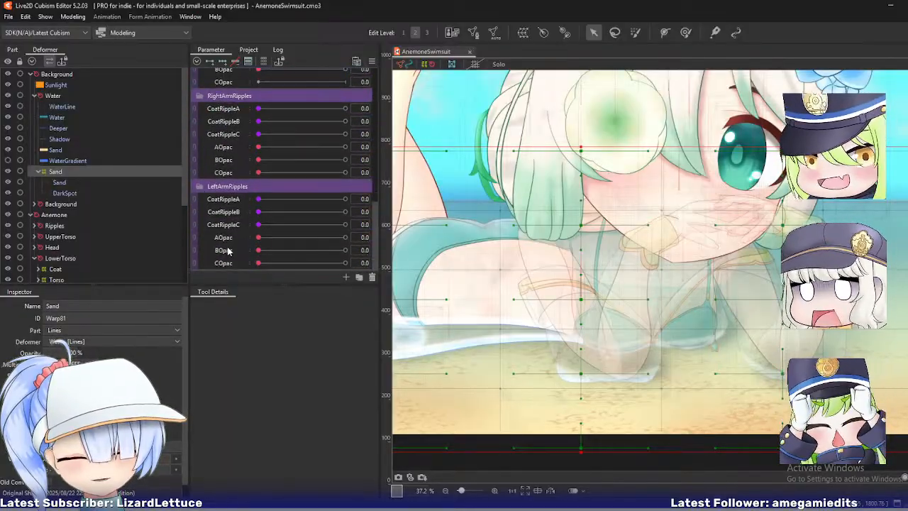
pyautogui.scroll(-5, 211, 262)
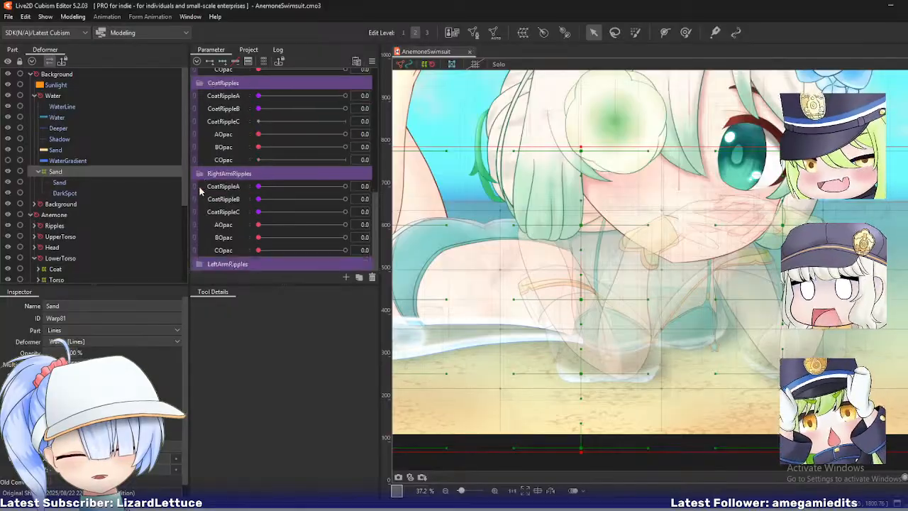
pyautogui.click(198, 178)
pyautogui.click(200, 160)
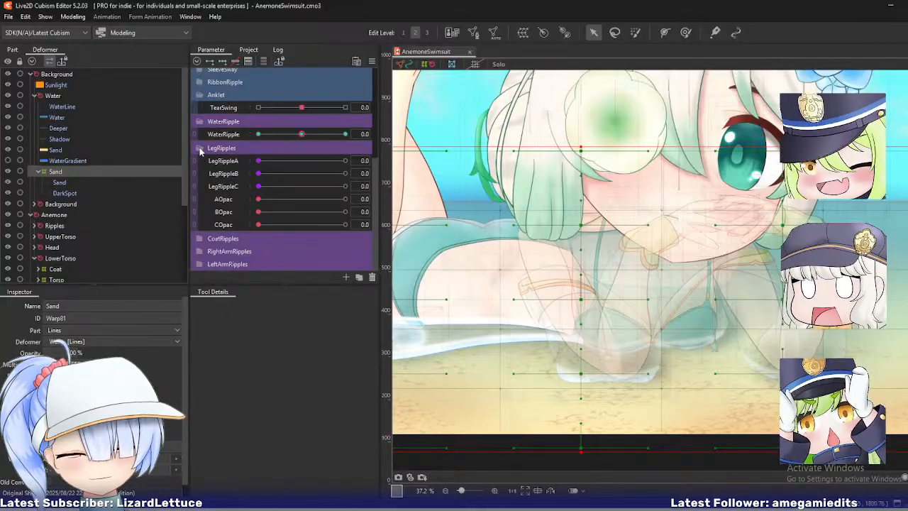
pyautogui.click(201, 147)
pyautogui.scroll(2, 228, 226)
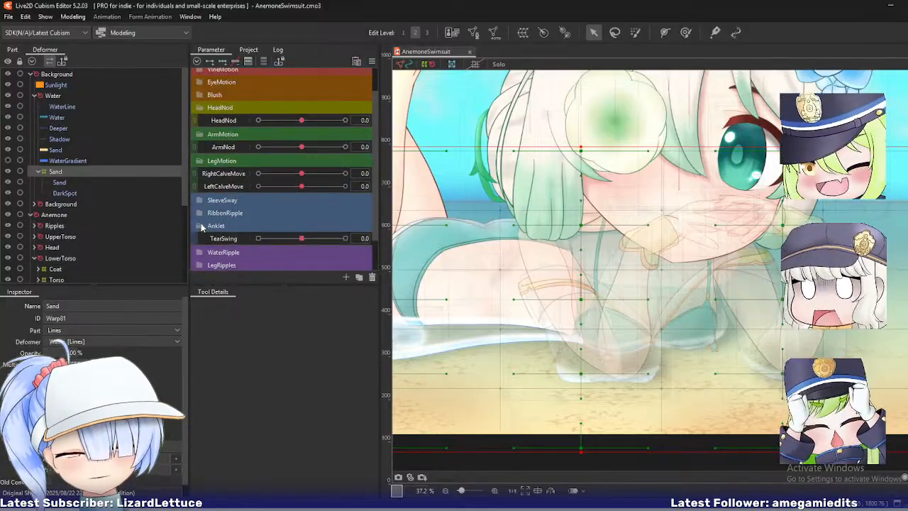
pyautogui.click(201, 226)
# - Select the UpperTorso deformer and raise its opacity to make the arms and torso opaque
pyautogui.moveTo(550, 183); pyautogui.dragTo(562, 266)
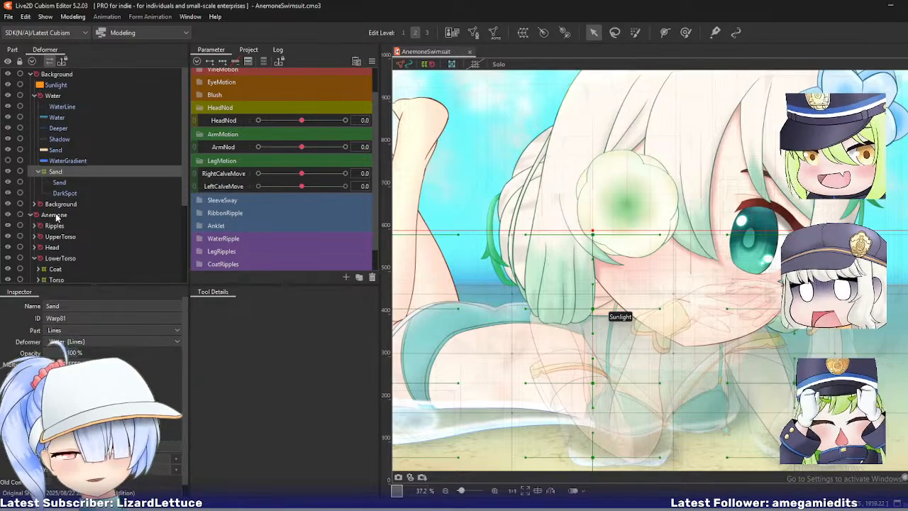
pyautogui.click(62, 238)
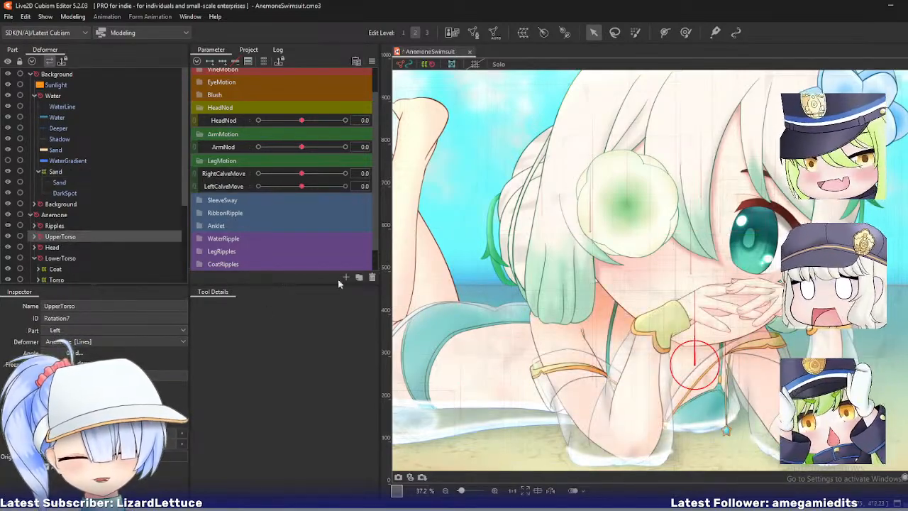
pyautogui.moveTo(635, 247); pyautogui.dragTo(565, 257)
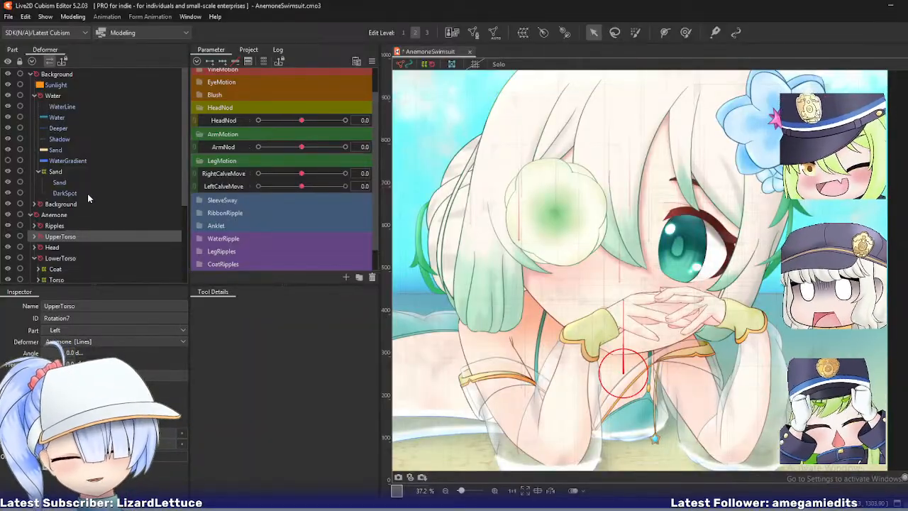
# - Set the HeadNod parameter to -10 and check the head's pose over the hands
pyautogui.scroll(1, 214, 151)
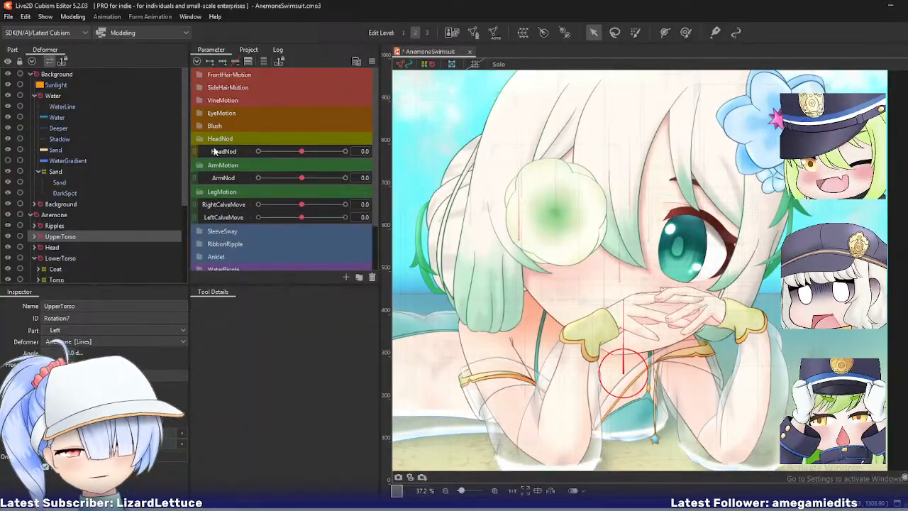
pyautogui.moveTo(301, 151); pyautogui.dragTo(239, 176)
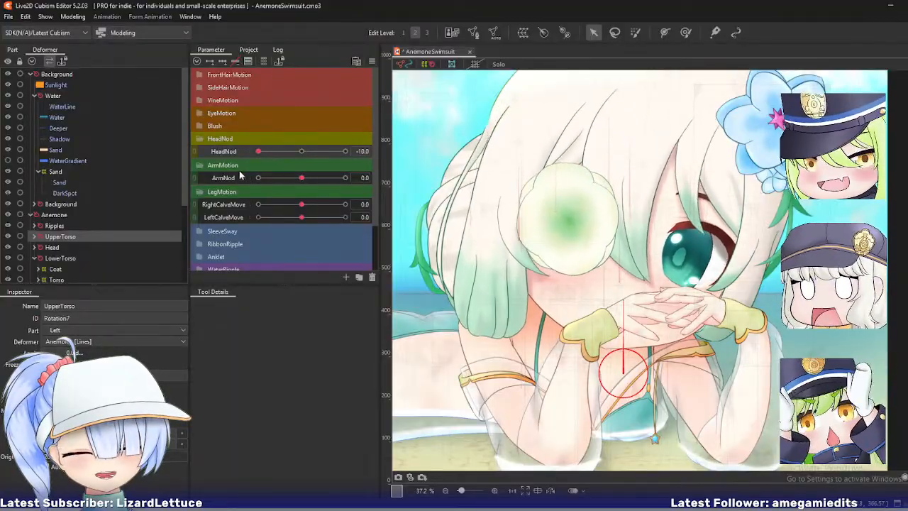
pyautogui.scroll(-3, 542, 164)
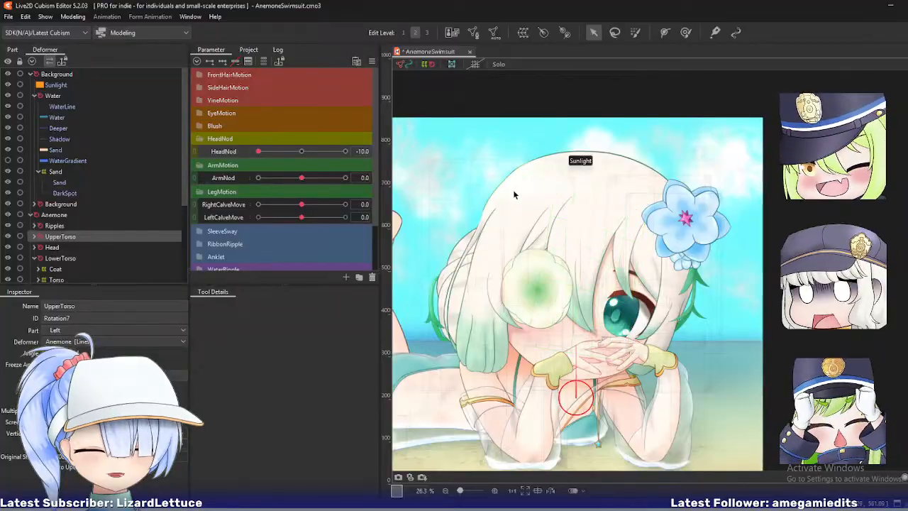
pyautogui.scroll(2, 515, 195)
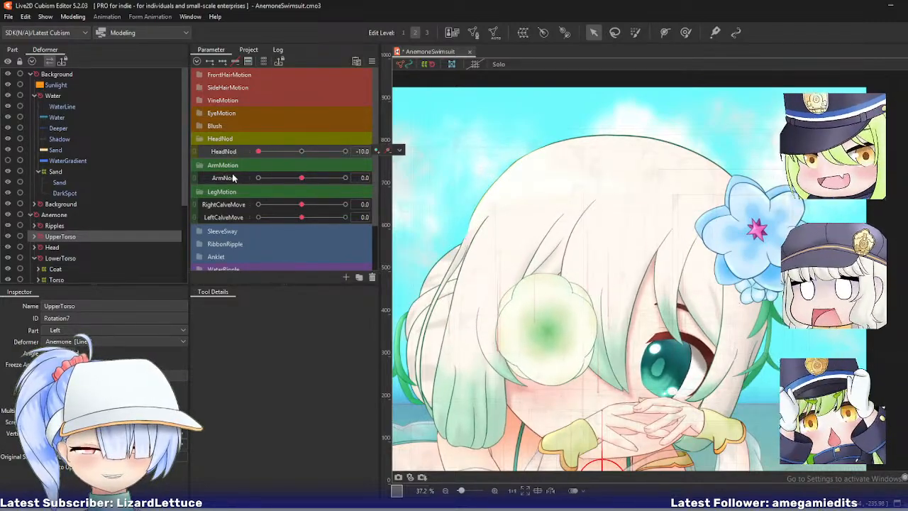
# - Select the Accessory deformer that holds the blue hair flower and set its opacity to 0%
pyautogui.rightClick(734, 261)
pyautogui.click(869, 277)
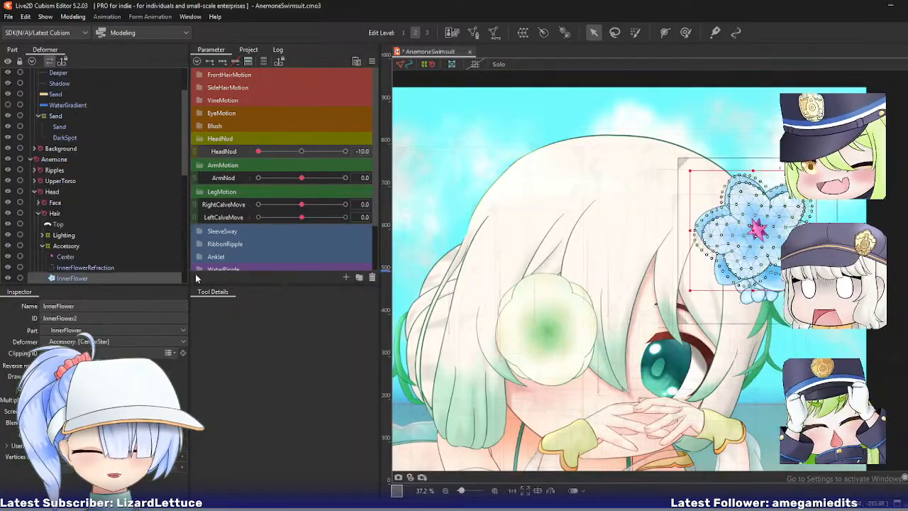
pyautogui.click(60, 247)
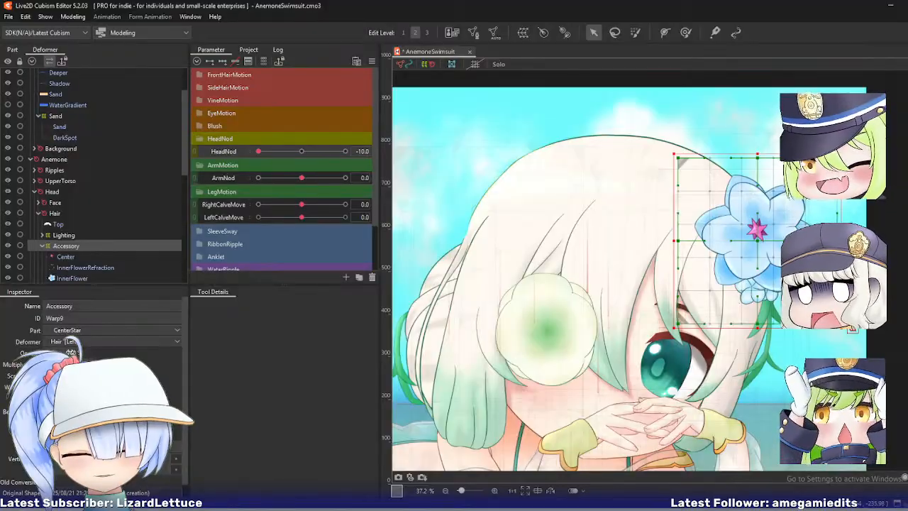
pyautogui.moveTo(71, 351); pyautogui.dragTo(14, 353)
pyautogui.moveTo(728, 219); pyautogui.dragTo(634, 209)
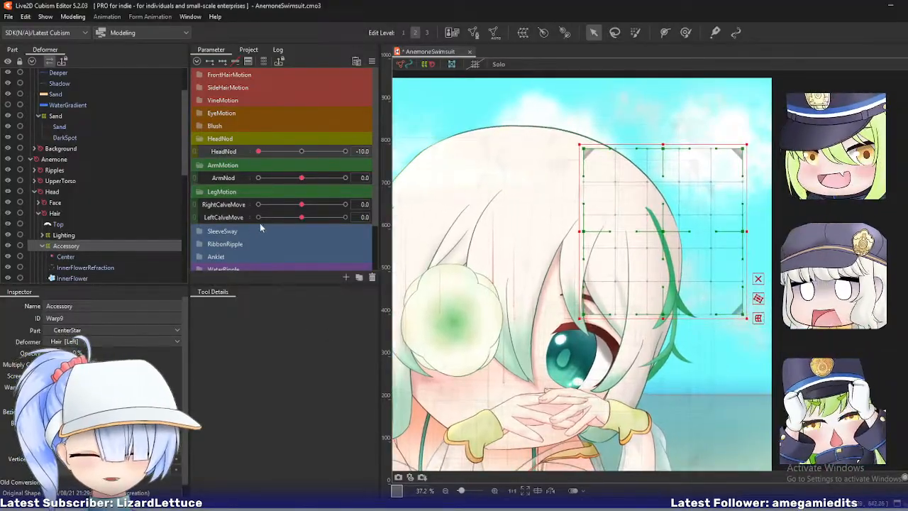
# - Select the LeftSideOuter hair mesh beneath the green vine and locate it in the deformer hierarchy
pyautogui.rightClick(642, 267)
pyautogui.moveTo(674, 292)
pyautogui.click(779, 388)
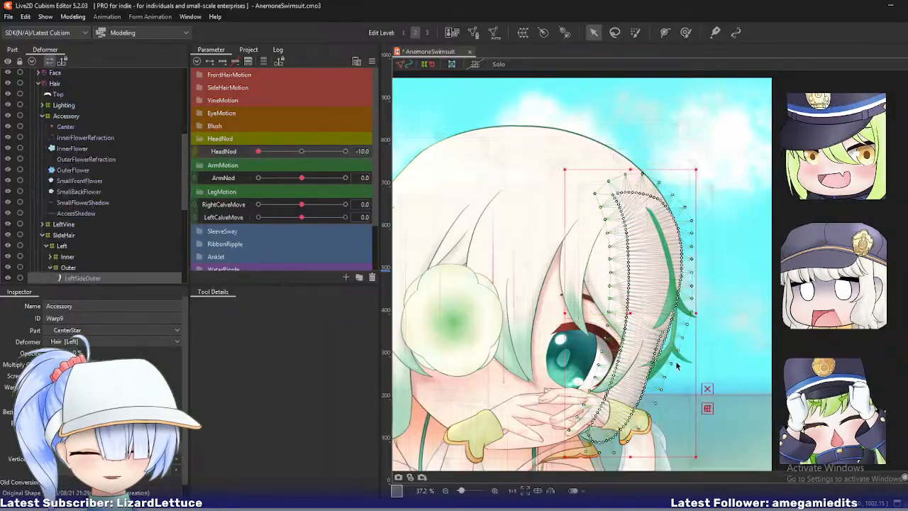
pyautogui.scroll(-2, 91, 262)
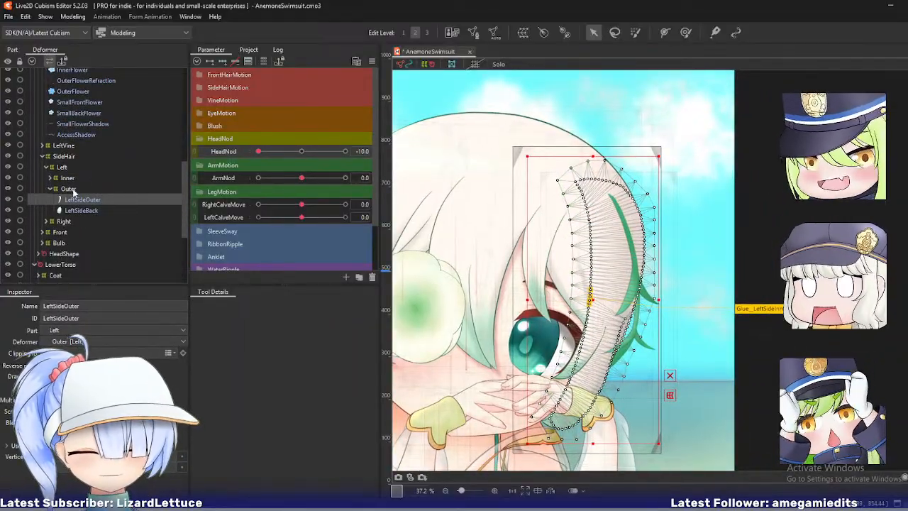
# - Select the ShadowLayer mesh over the hair and compare the head's pose at HeadNod 0 and -10
pyautogui.rightClick(606, 277)
pyautogui.moveTo(667, 303)
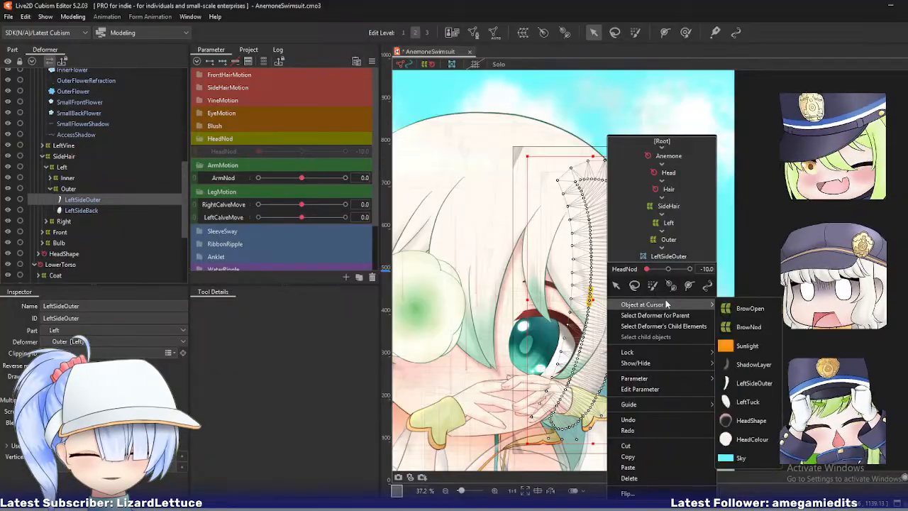
pyautogui.click(734, 366)
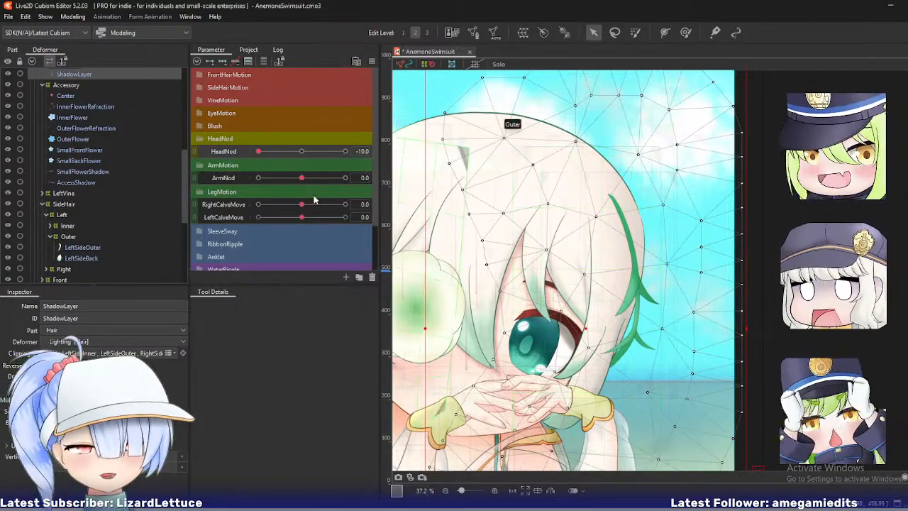
pyautogui.rightClick(261, 153)
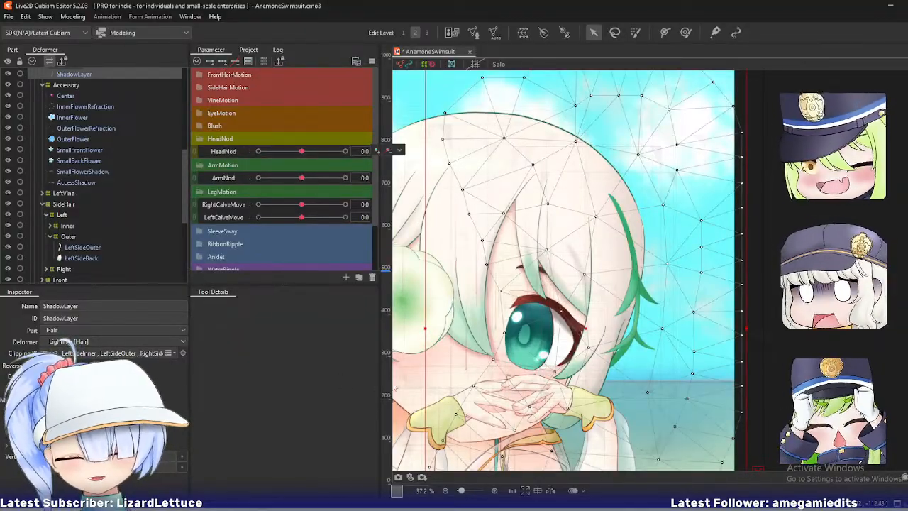
pyautogui.moveTo(302, 151); pyautogui.dragTo(108, 154)
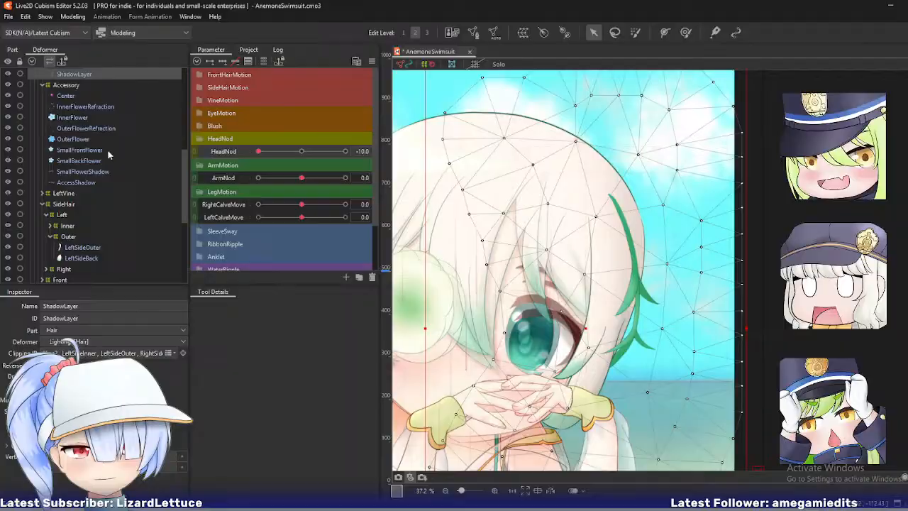
# - Reselect the LeftSideOuter hair mesh and select its parent Outer warp deformer
pyautogui.rightClick(602, 257)
pyautogui.click(745, 363)
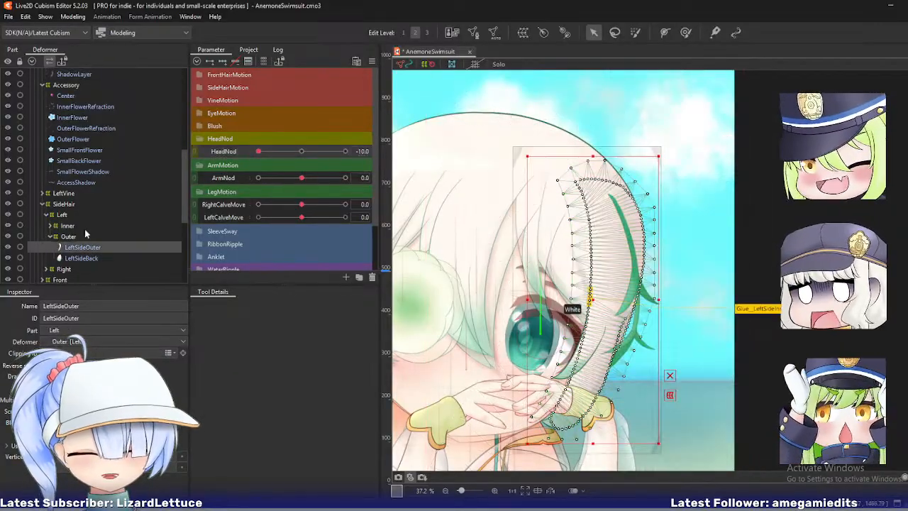
pyautogui.click(63, 238)
pyautogui.scroll(-2, 92, 245)
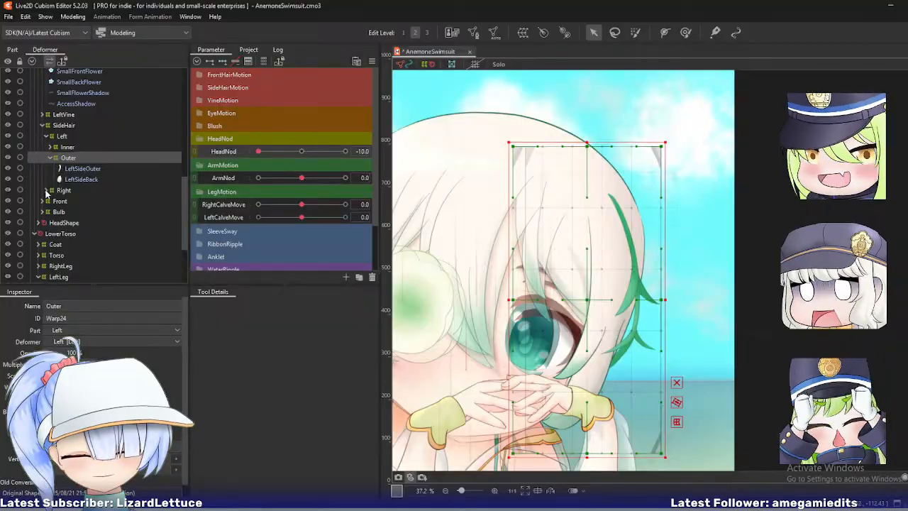
# - Examine the Inner and Outer deformers of the left side hair with their meshes, and the right side hair's Inner deformer
pyautogui.click(46, 191)
pyautogui.click(51, 202)
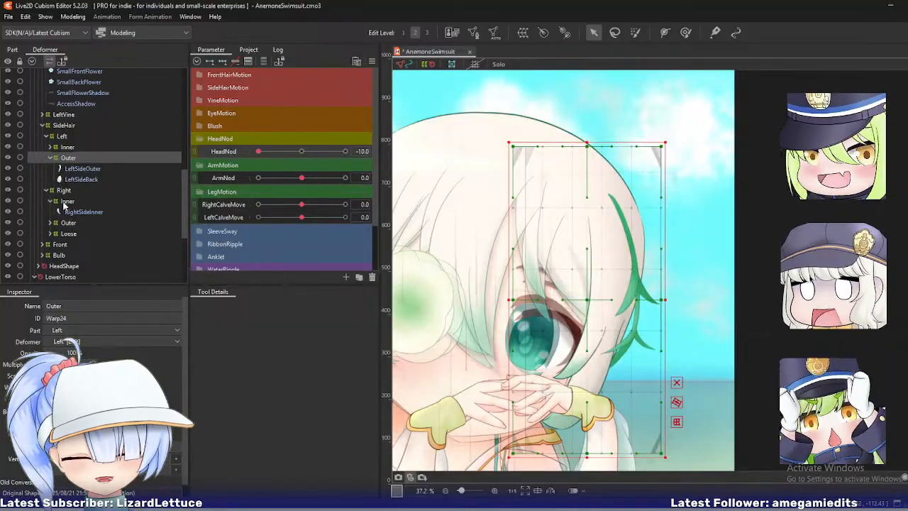
pyautogui.click(83, 178)
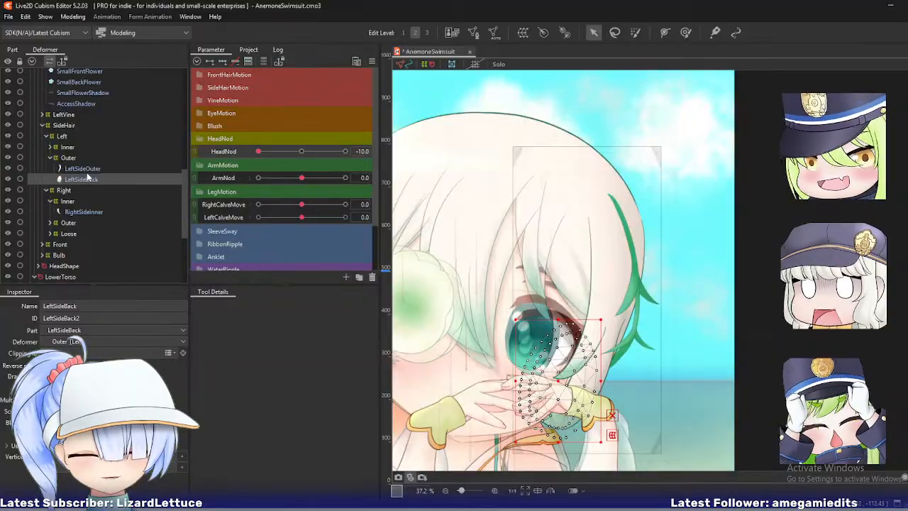
pyautogui.click(85, 169)
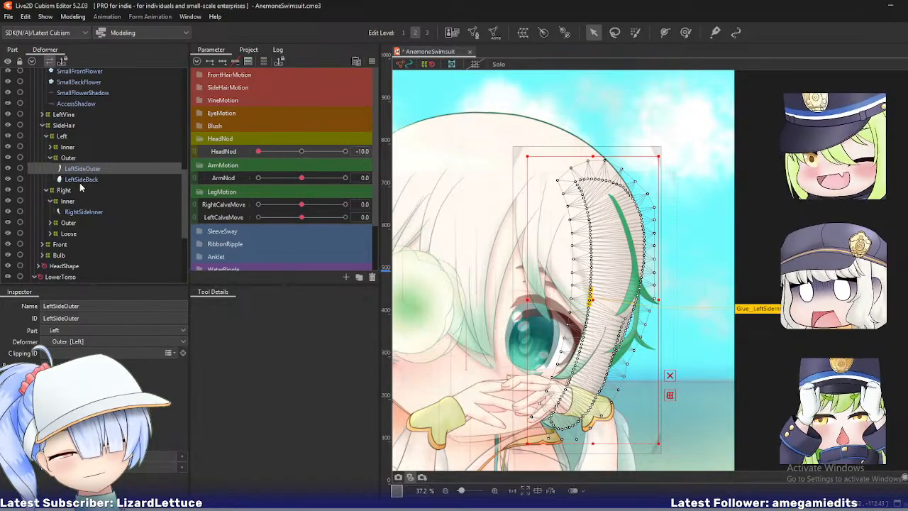
pyautogui.click(69, 158)
pyautogui.click(69, 148)
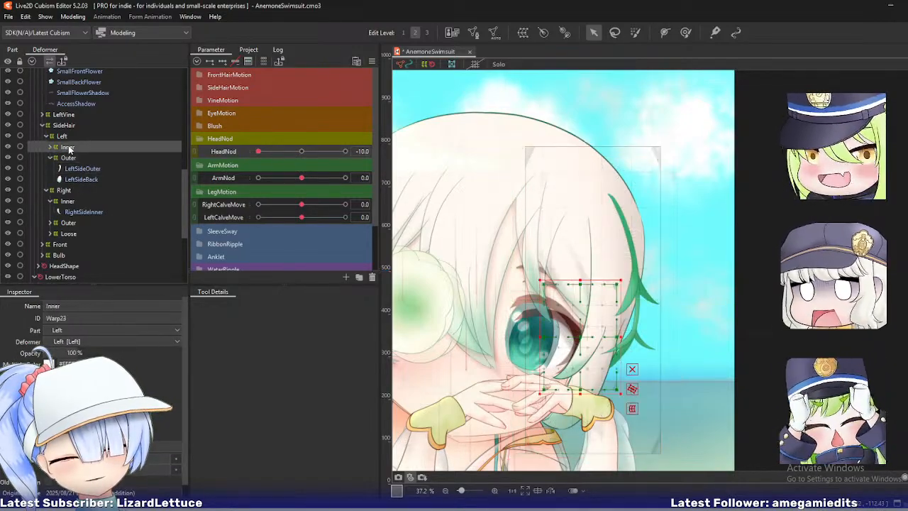
pyautogui.click(69, 158)
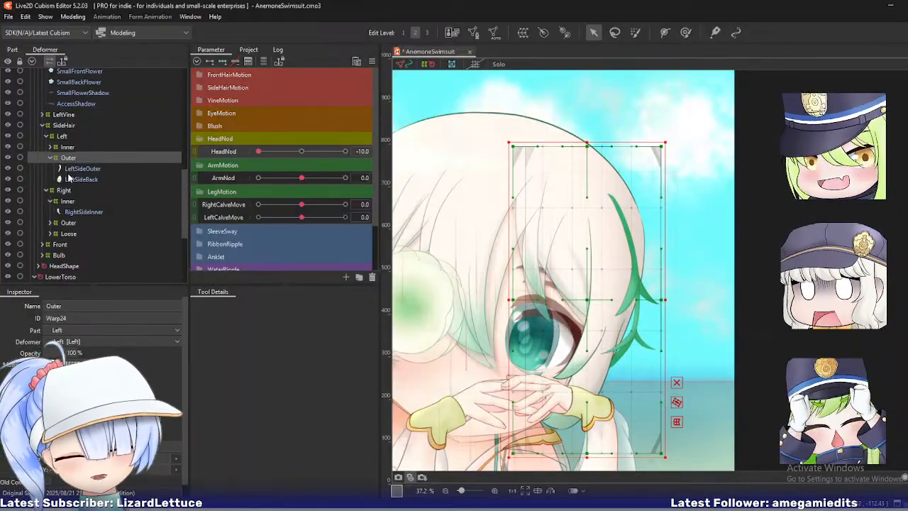
pyautogui.click(78, 179)
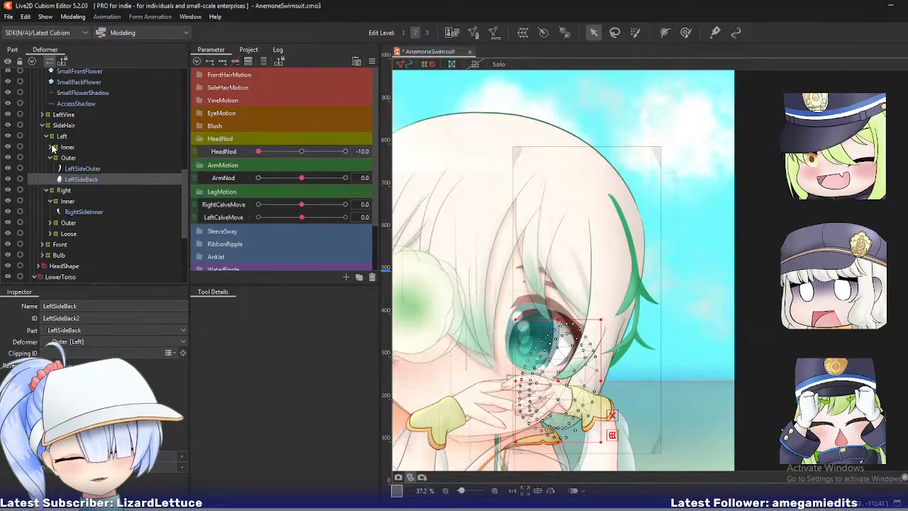
pyautogui.click(67, 146)
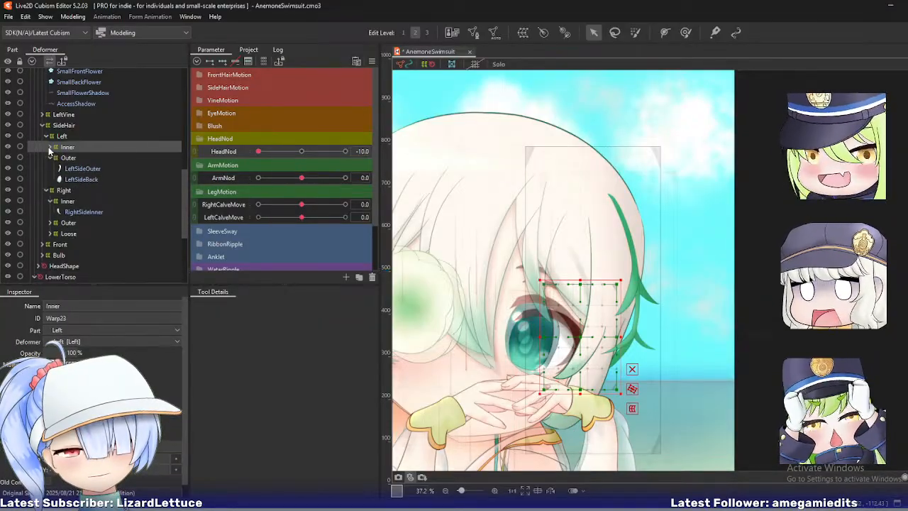
pyautogui.click(69, 202)
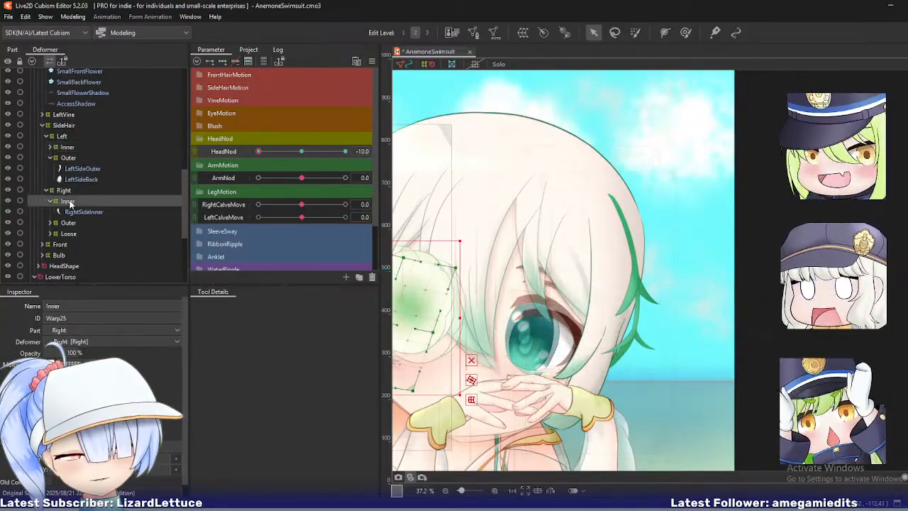
# - Add three HeadNod keys to both the Inner and Outer deformers of the left side hair
pyautogui.click(68, 157)
pyautogui.keyDown('ctrl'); pyautogui.click(68, 147); pyautogui.keyUp('ctrl')
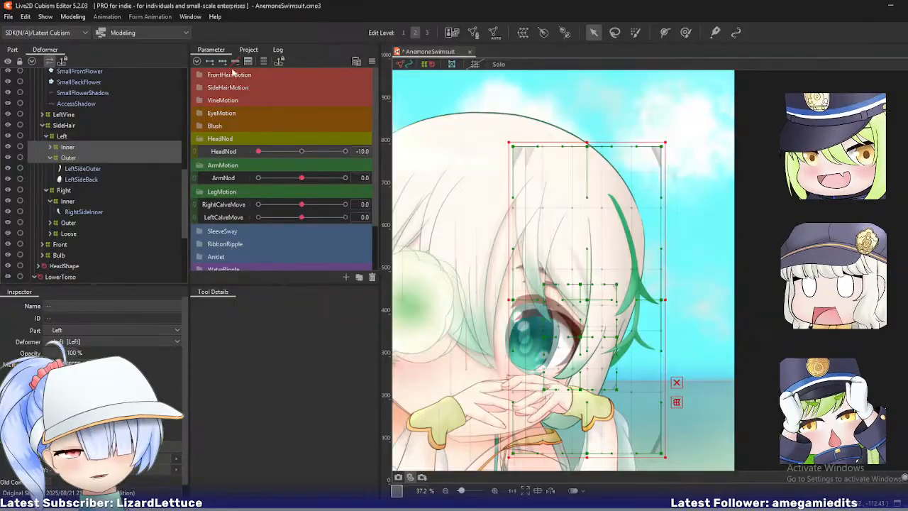
pyautogui.click(68, 147)
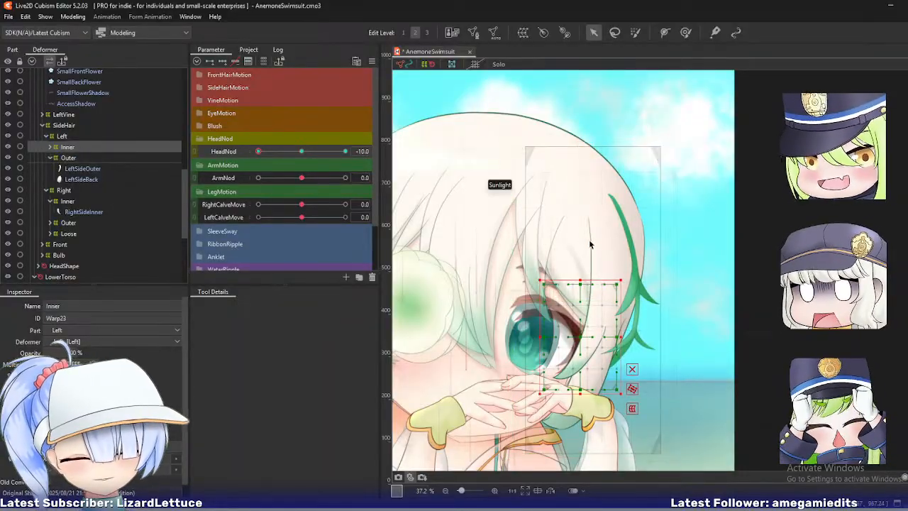
# - Isolate the left Outer deformer with Solo at HeadNod -10 and shift its upper-middle, centre and upper-right points down and outward
pyautogui.moveTo(606, 234); pyautogui.dragTo(663, 231)
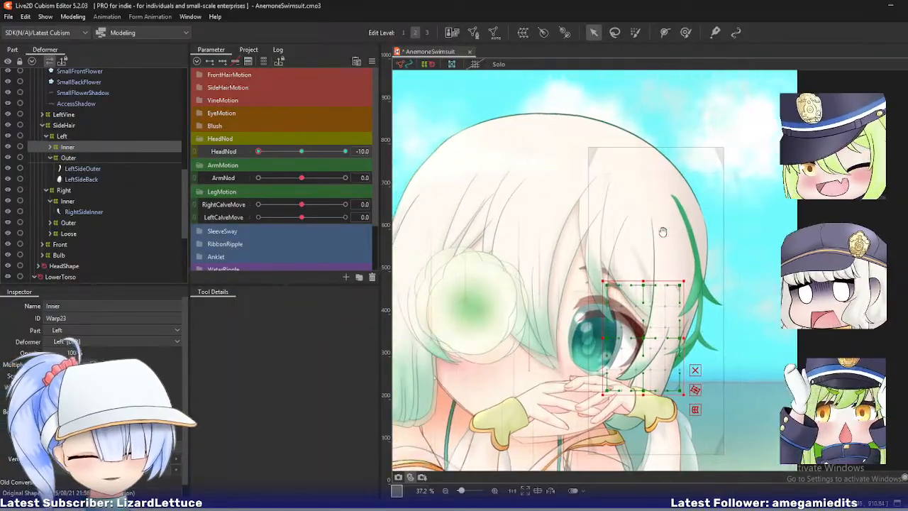
pyautogui.click(68, 158)
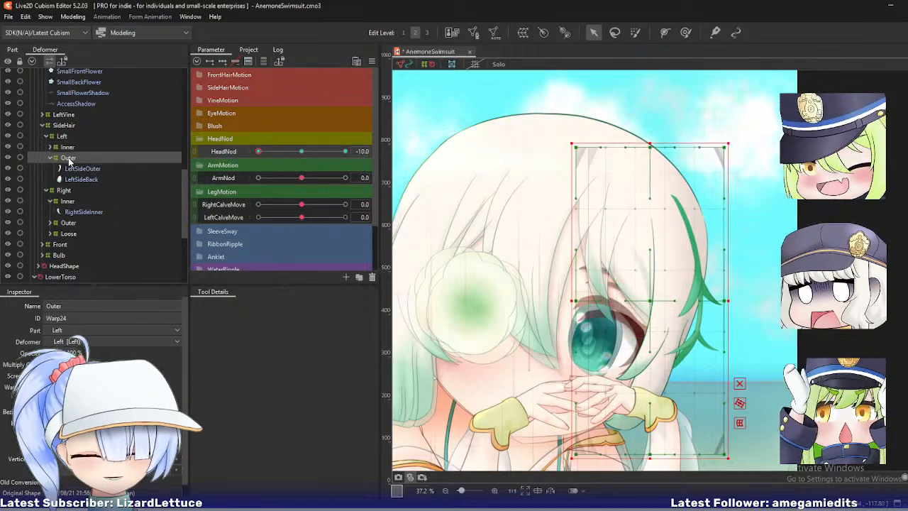
pyautogui.moveTo(260, 154)
pyautogui.mouseDown()
pyautogui.moveTo(285, 152)
pyautogui.moveTo(248, 157)
pyautogui.mouseUp()
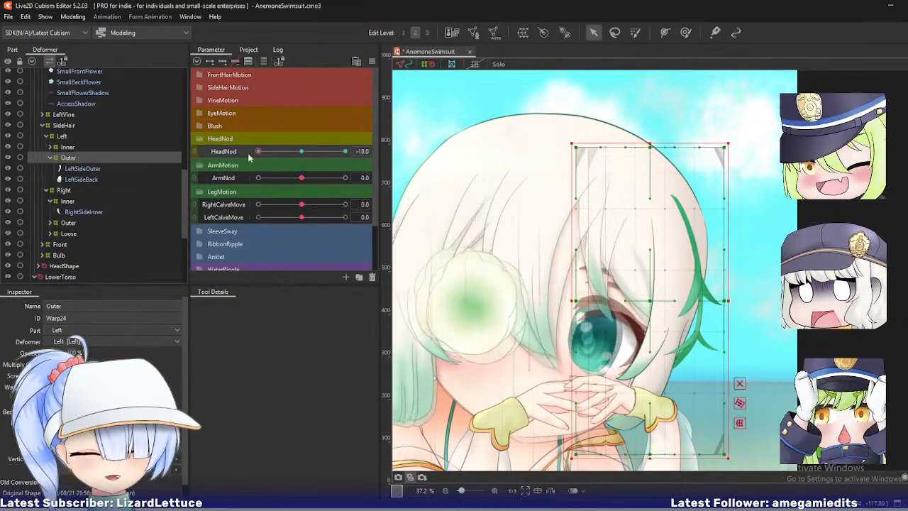
pyautogui.moveTo(653, 209); pyautogui.dragTo(630, 184)
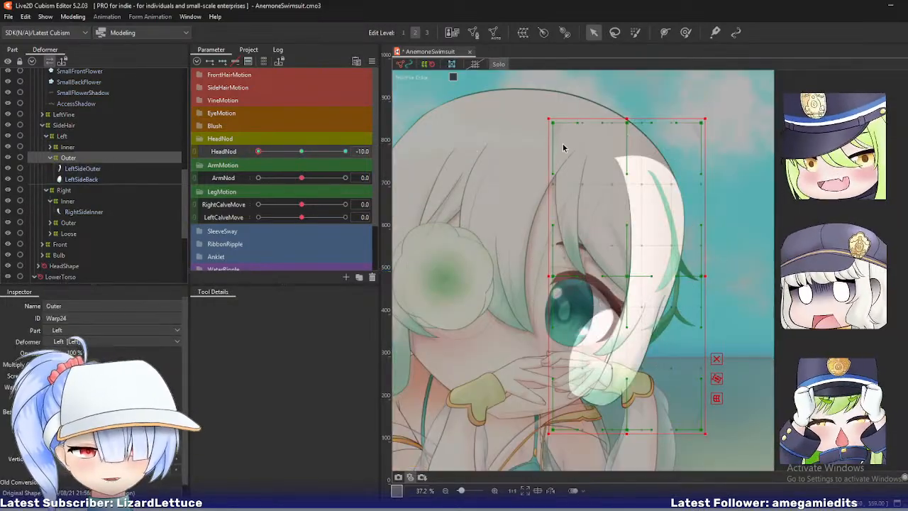
pyautogui.click(629, 123)
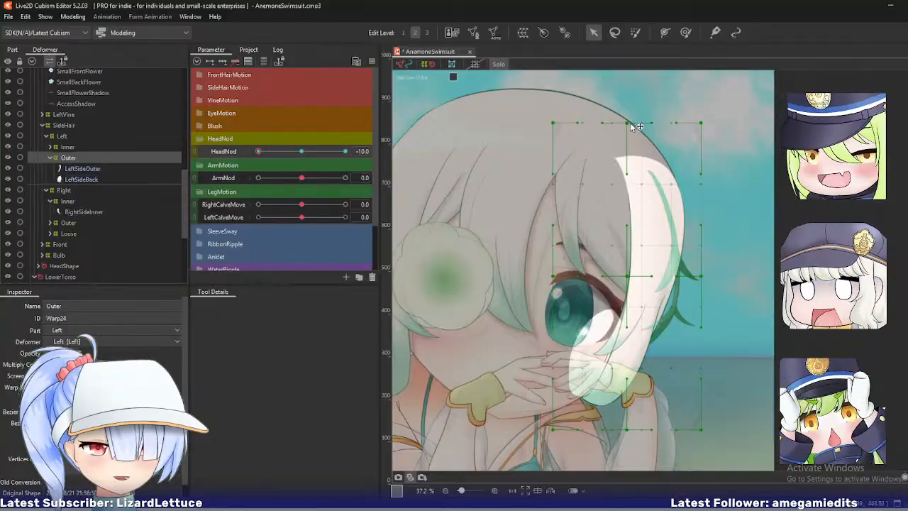
pyautogui.moveTo(634, 125); pyautogui.dragTo(649, 139)
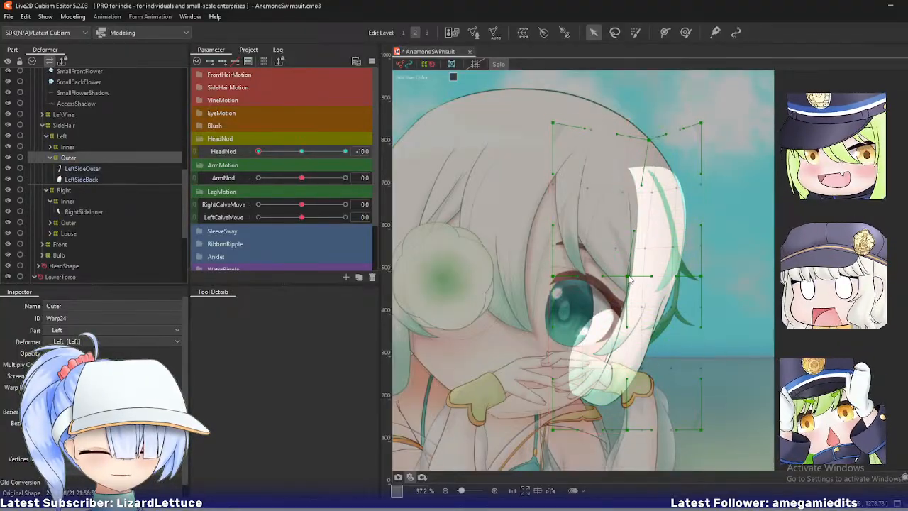
pyautogui.moveTo(629, 279); pyautogui.dragTo(644, 293)
pyautogui.moveTo(697, 120); pyautogui.dragTo(709, 144)
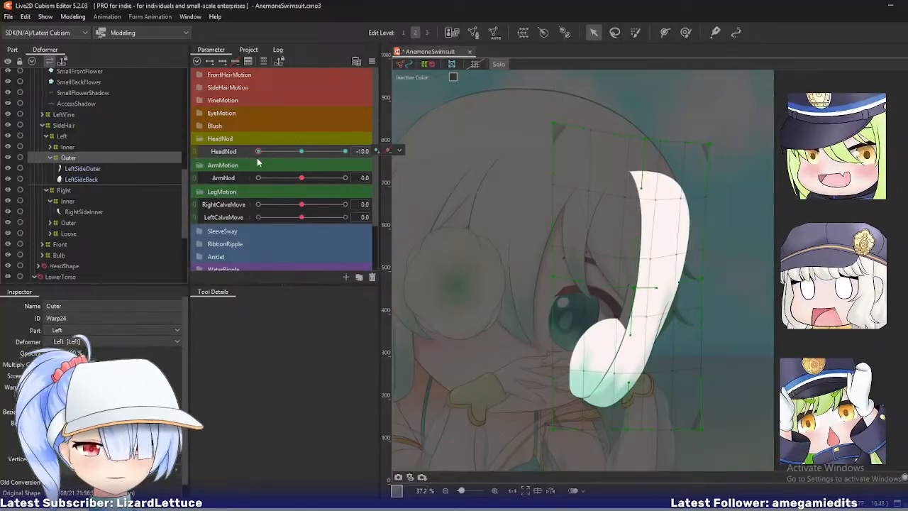
# - Shift the Outer deformer's lower-right corner and right side outward, and check the hair strand against the HeadNod movement
pyautogui.moveTo(258, 151)
pyautogui.mouseDown()
pyautogui.moveTo(288, 159)
pyautogui.moveTo(257, 158)
pyautogui.mouseUp()
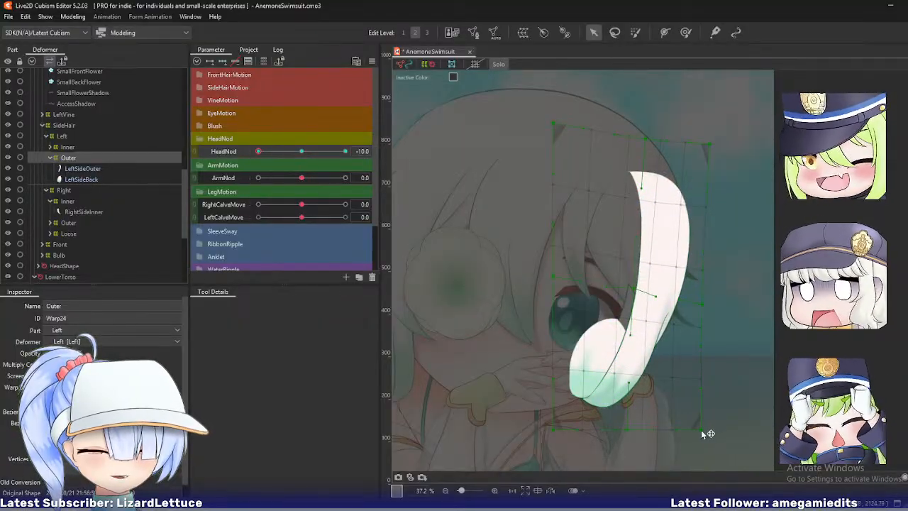
pyautogui.moveTo(702, 431); pyautogui.dragTo(709, 443)
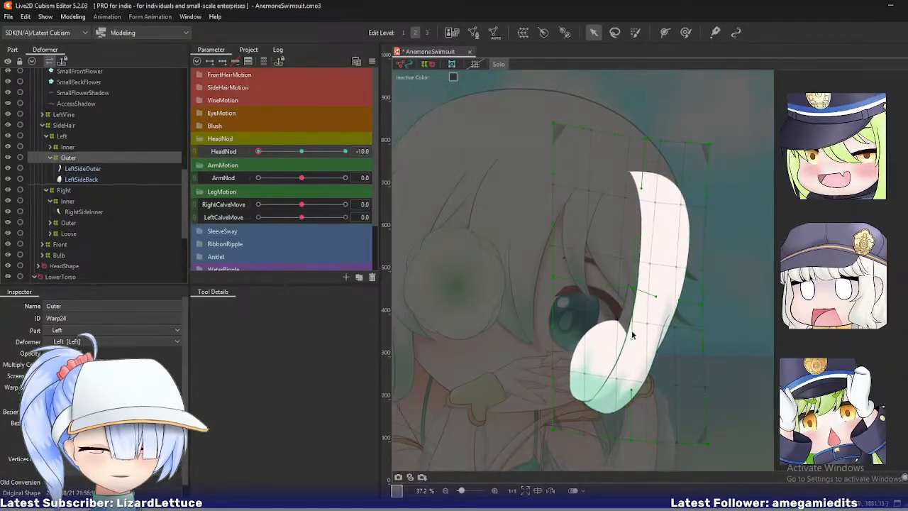
pyautogui.moveTo(630, 290); pyautogui.dragTo(642, 298)
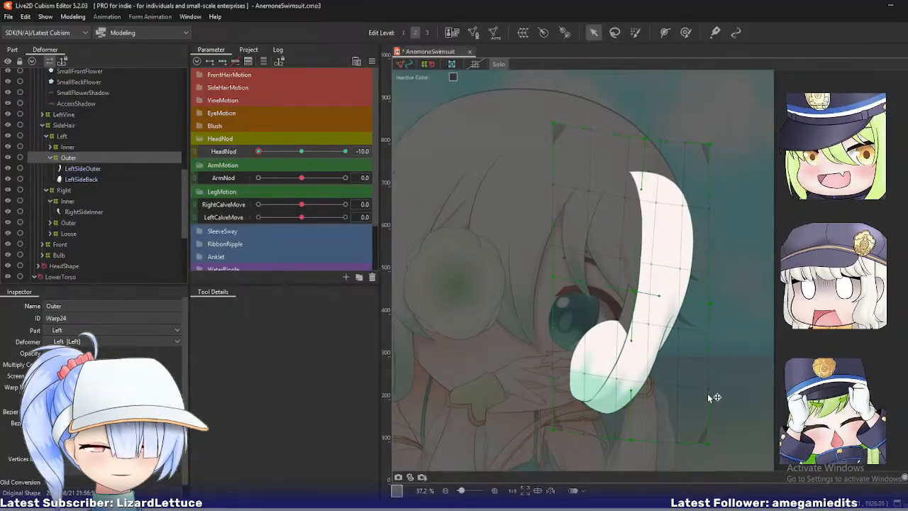
pyautogui.moveTo(258, 151)
pyautogui.mouseDown()
pyautogui.moveTo(268, 152)
pyautogui.moveTo(256, 161)
pyautogui.mouseUp()
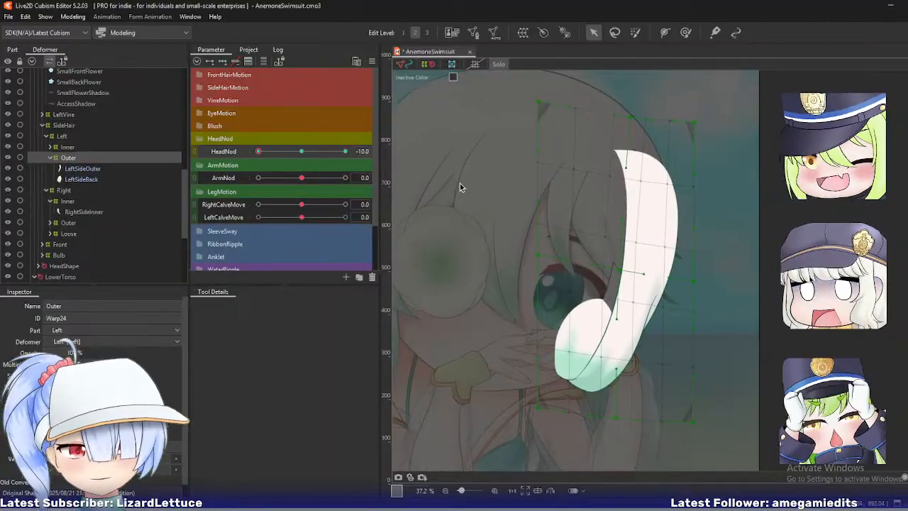
pyautogui.moveTo(258, 151)
pyautogui.mouseDown()
pyautogui.moveTo(280, 155)
pyautogui.moveTo(259, 151)
pyautogui.mouseUp()
# - Adjust the Outer deformer's bottom-middle and lower-left points slightly up and inward at HeadNod -10 to refine the hair tip
pyautogui.moveTo(618, 418); pyautogui.dragTo(629, 414)
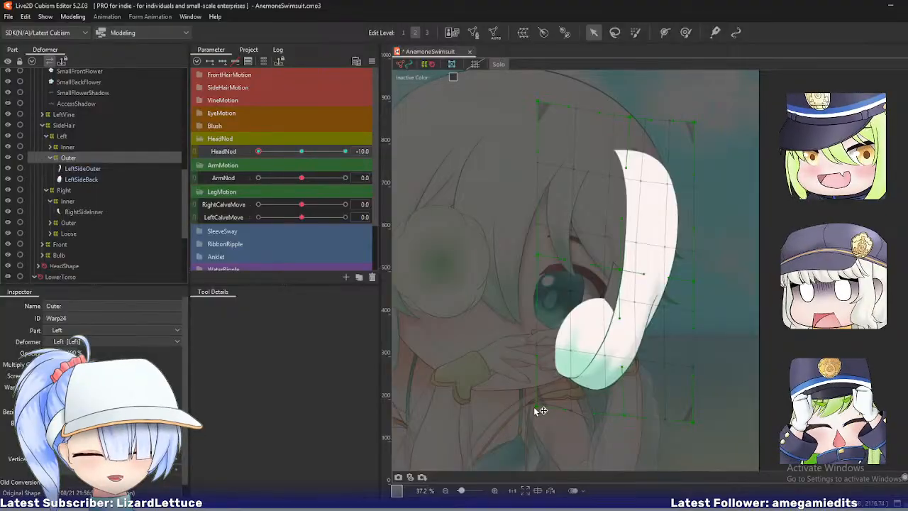
pyautogui.moveTo(260, 155); pyautogui.dragTo(233, 183)
pyautogui.moveTo(622, 417); pyautogui.dragTo(615, 411)
pyautogui.moveTo(537, 408); pyautogui.dragTo(531, 408)
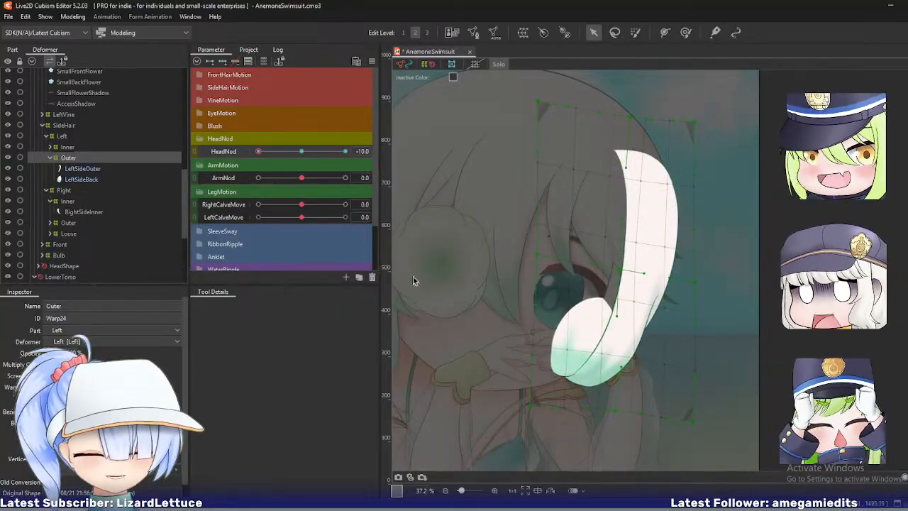
# - Increase the Outer deformer's vertical Bezier divisions and check the hair strand's motion between HeadNod 0 and -10
pyautogui.moveTo(258, 151); pyautogui.dragTo(297, 151)
pyautogui.click(302, 151)
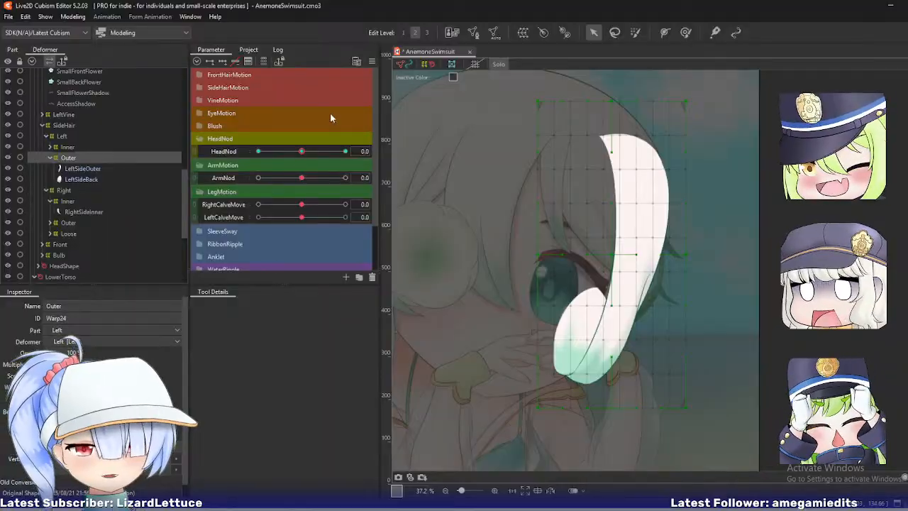
pyautogui.moveTo(301, 153); pyautogui.dragTo(234, 183)
pyautogui.click(301, 151)
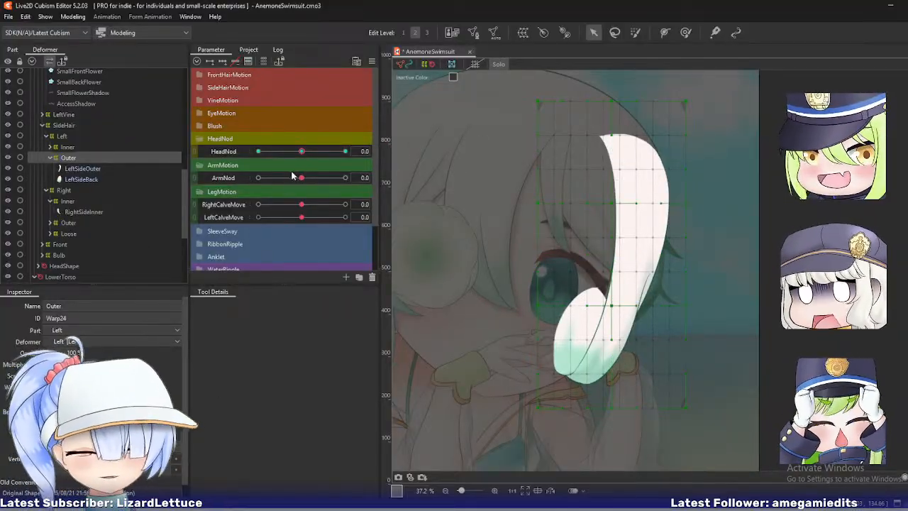
pyautogui.moveTo(302, 151); pyautogui.dragTo(257, 156)
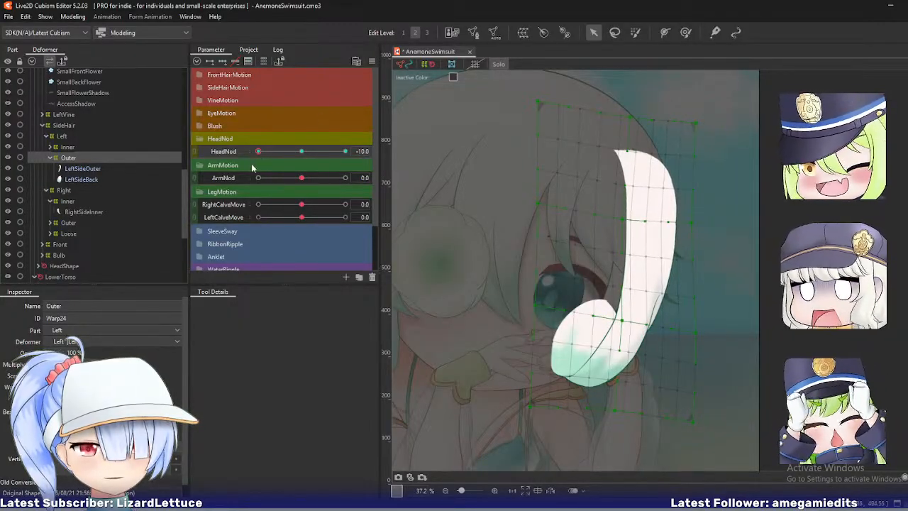
pyautogui.moveTo(259, 152); pyautogui.dragTo(237, 150)
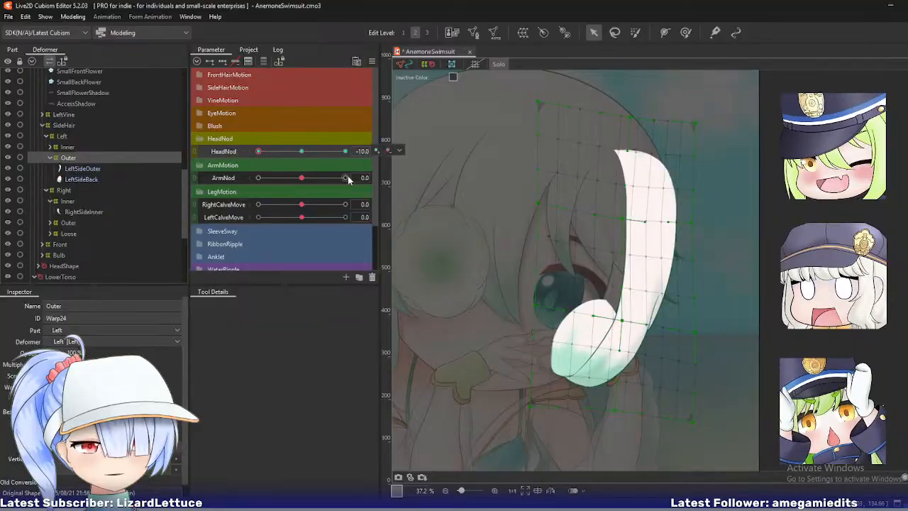
# - Nudge the left Outer deformer's upper right-edge point and upper-middle point slightly outward at HeadNod -10
pyautogui.click(399, 150)
pyautogui.moveTo(312, 153); pyautogui.dragTo(248, 150)
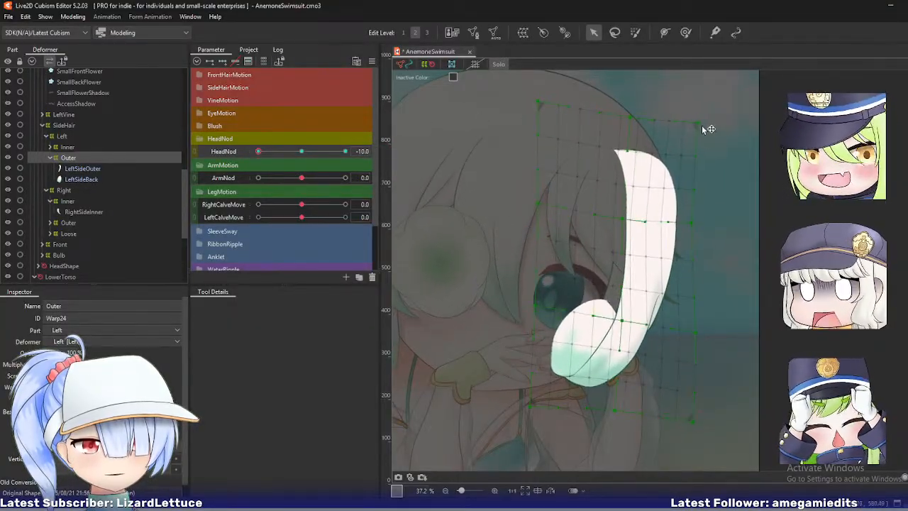
pyautogui.moveTo(703, 126); pyautogui.dragTo(706, 129)
pyautogui.moveTo(695, 226); pyautogui.dragTo(703, 225)
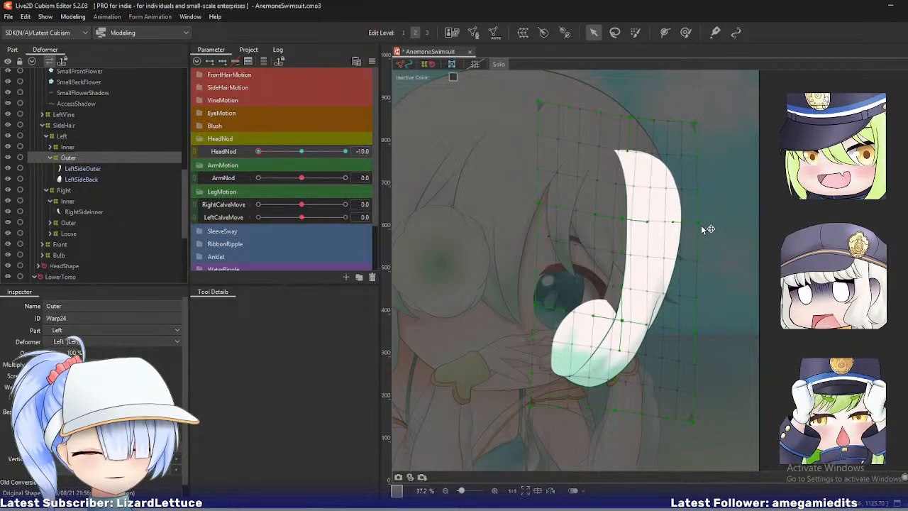
pyautogui.moveTo(632, 225); pyautogui.dragTo(636, 224)
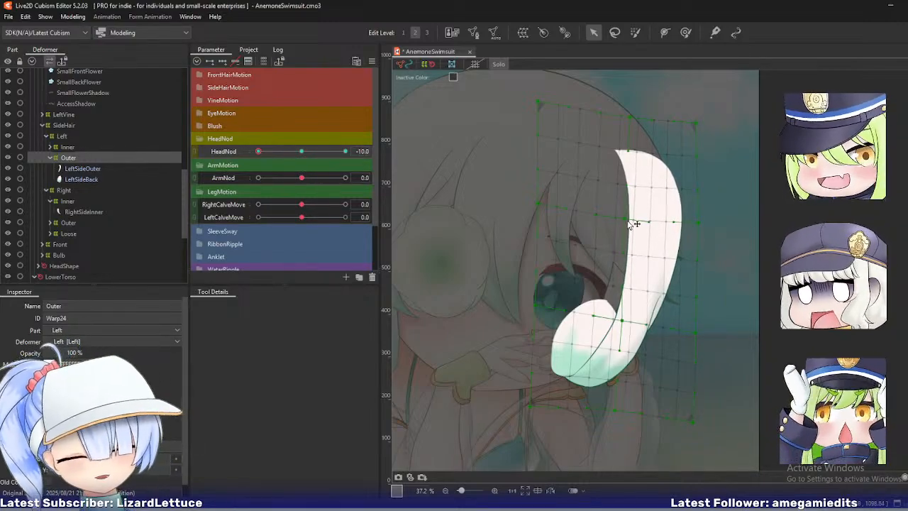
# - Fine-tune the Outer deformer's upper-middle and lower-middle points and handles at HeadNod -10 to smooth the strand's inner curve
pyautogui.moveTo(626, 324); pyautogui.dragTo(621, 322)
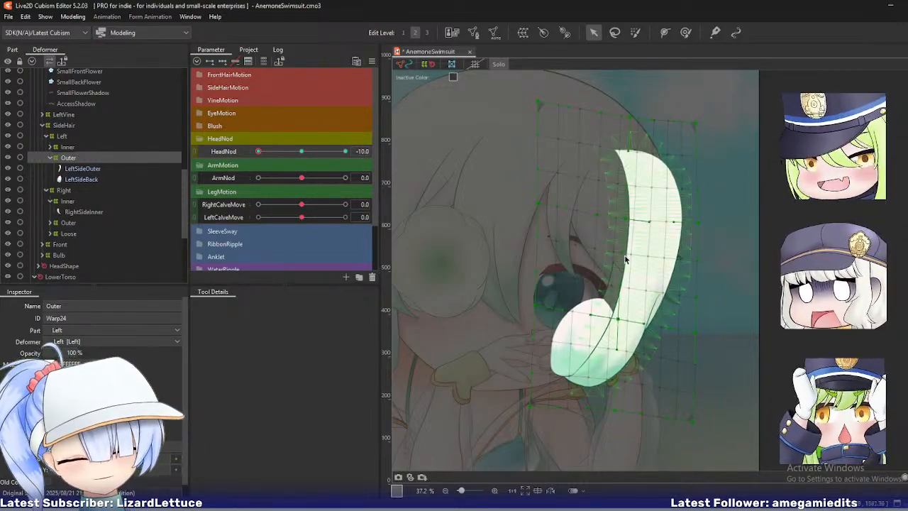
pyautogui.moveTo(637, 225); pyautogui.dragTo(640, 225)
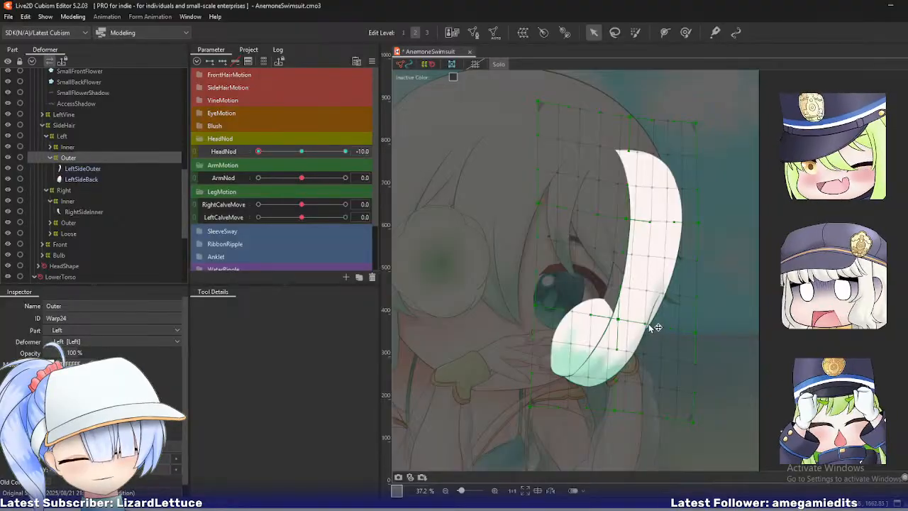
pyautogui.moveTo(649, 324); pyautogui.dragTo(653, 325)
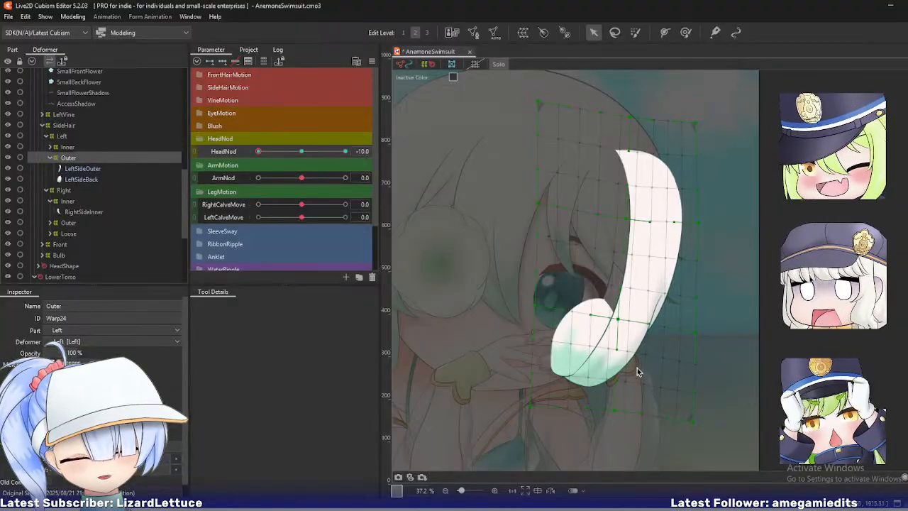
pyautogui.moveTo(622, 355); pyautogui.dragTo(631, 354)
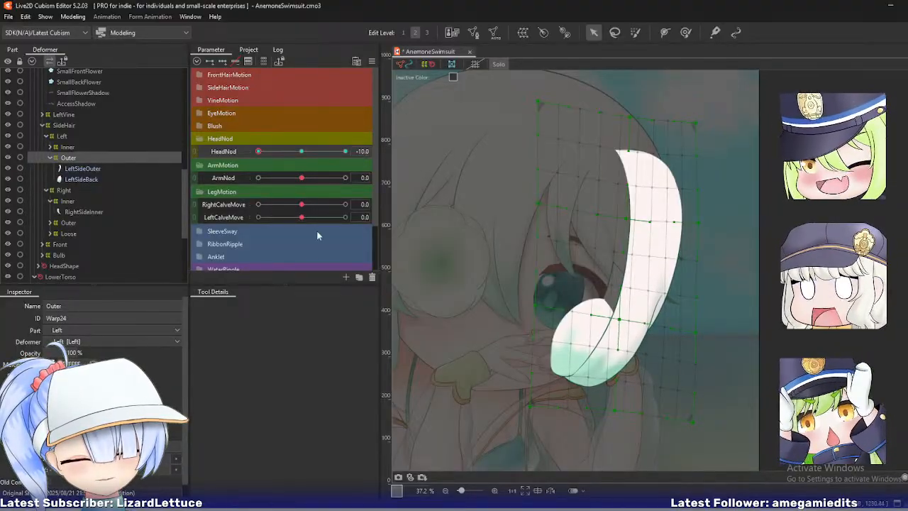
# - Check the outer hair strand's motion across the HeadNod range and return HeadNod to -10
pyautogui.moveTo(260, 152); pyautogui.dragTo(231, 166)
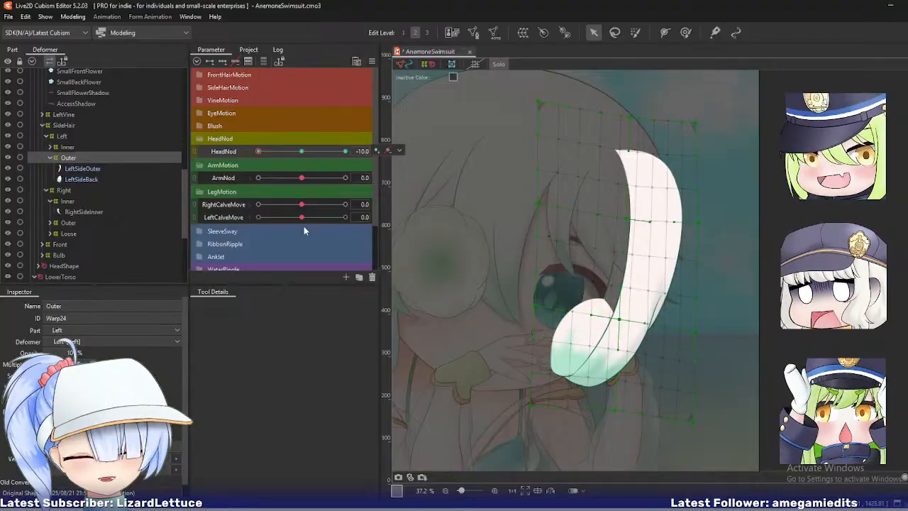
pyautogui.moveTo(258, 151); pyautogui.dragTo(254, 195)
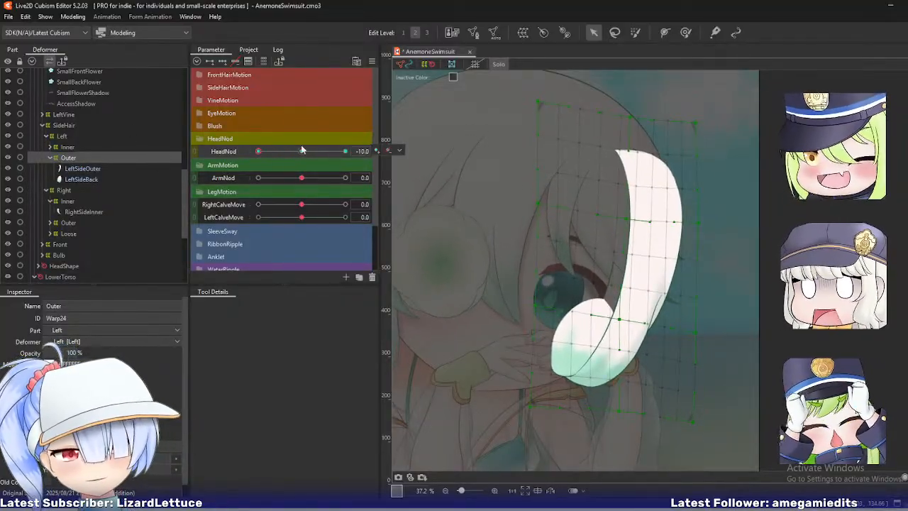
pyautogui.moveTo(261, 151); pyautogui.dragTo(332, 164)
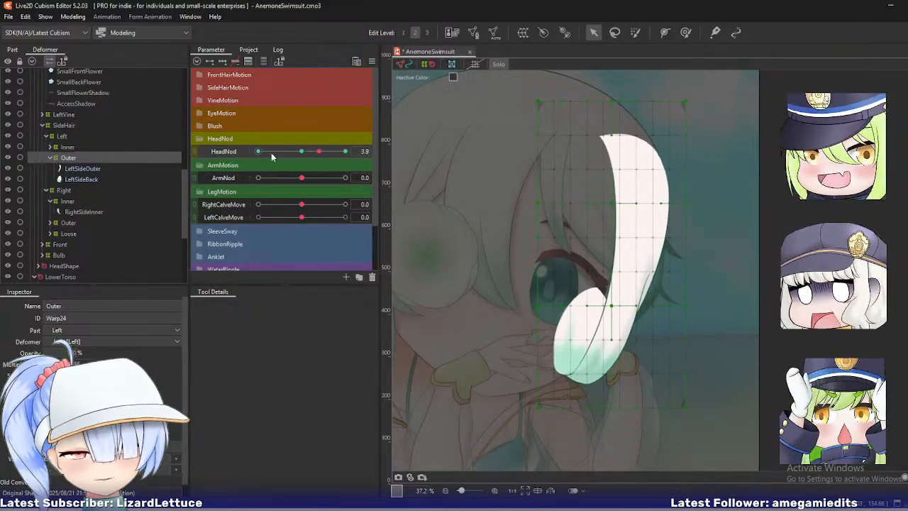
pyautogui.moveTo(271, 152); pyautogui.dragTo(197, 149)
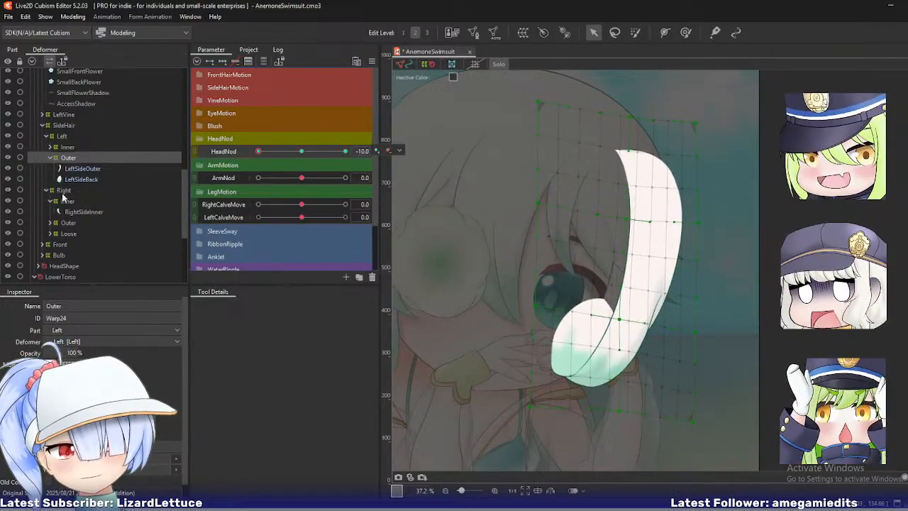
# - Isolate the left Inner deformer with Solo and shift its top-middle, centre and right-middle points outward and down at HeadNod -10
pyautogui.click(68, 157)
pyautogui.click(66, 146)
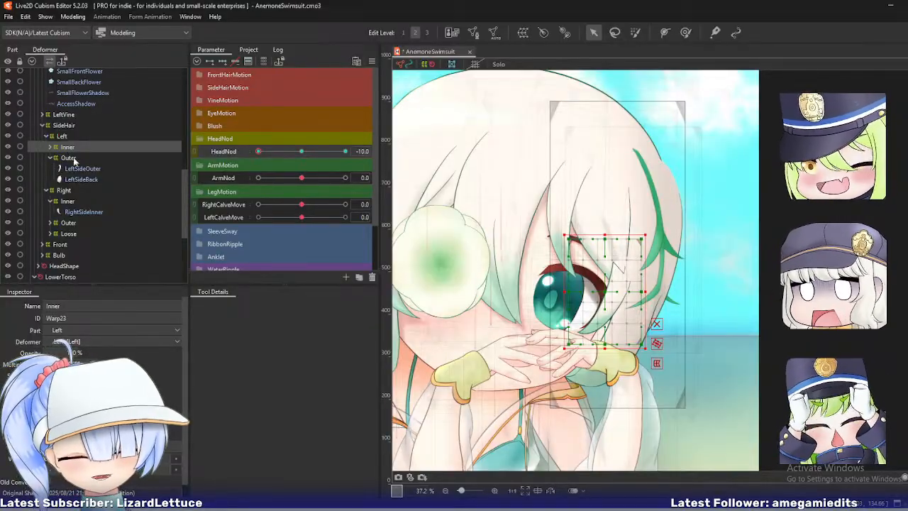
pyautogui.click(50, 147)
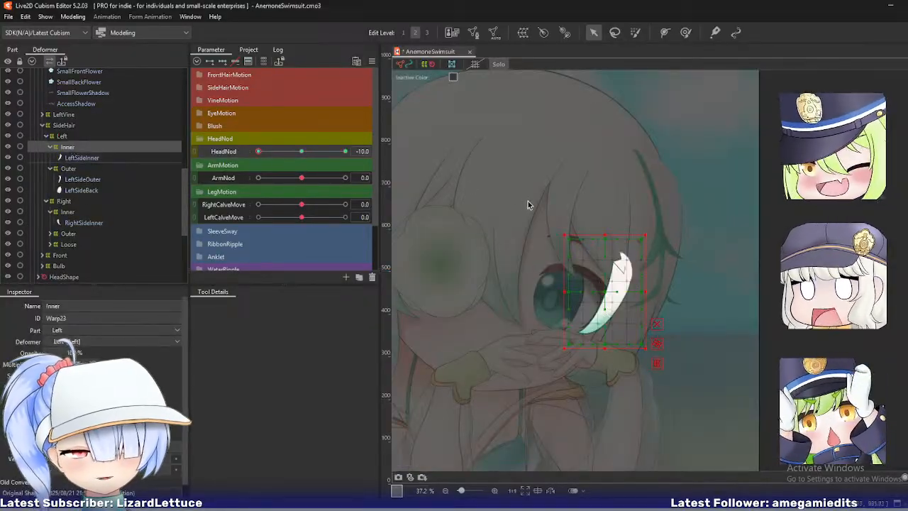
pyautogui.scroll(3, 528, 201)
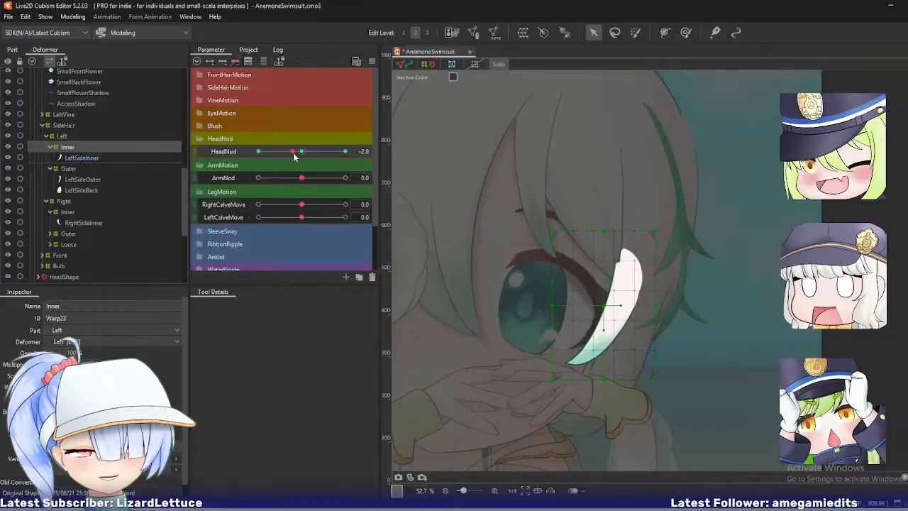
pyautogui.moveTo(607, 233); pyautogui.dragTo(626, 248)
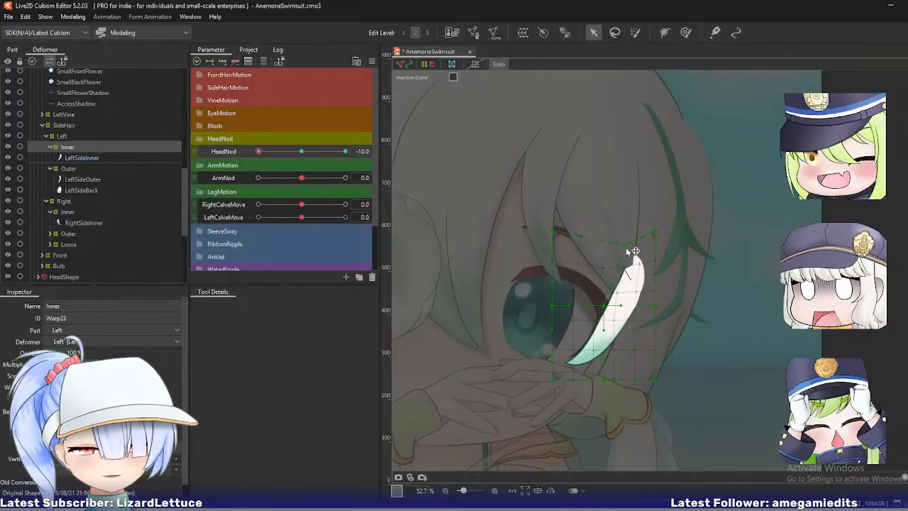
pyautogui.moveTo(613, 308); pyautogui.dragTo(678, 335)
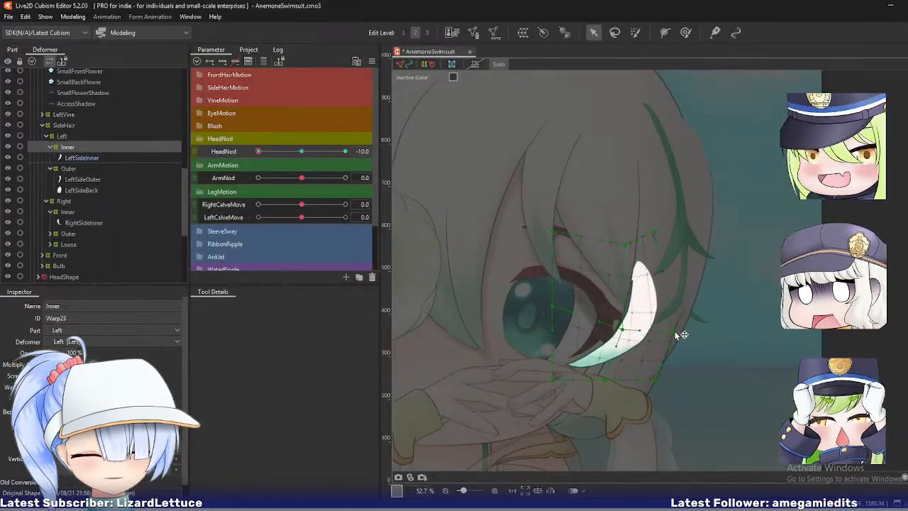
# - Lower the Inner deformer's bottom edge, turn Solo off, and shift its upper-right corner and right-middle point outward and down
pyautogui.moveTo(260, 157); pyautogui.dragTo(238, 156)
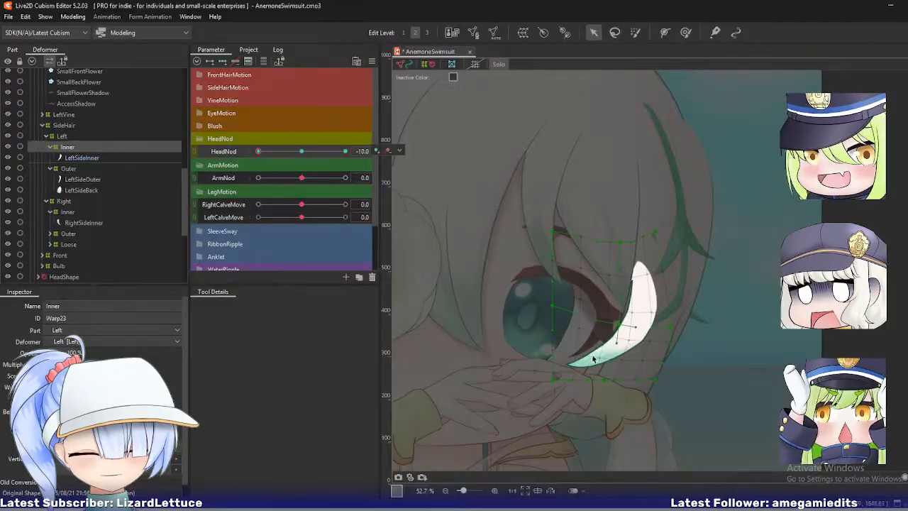
pyautogui.moveTo(604, 379); pyautogui.dragTo(603, 396)
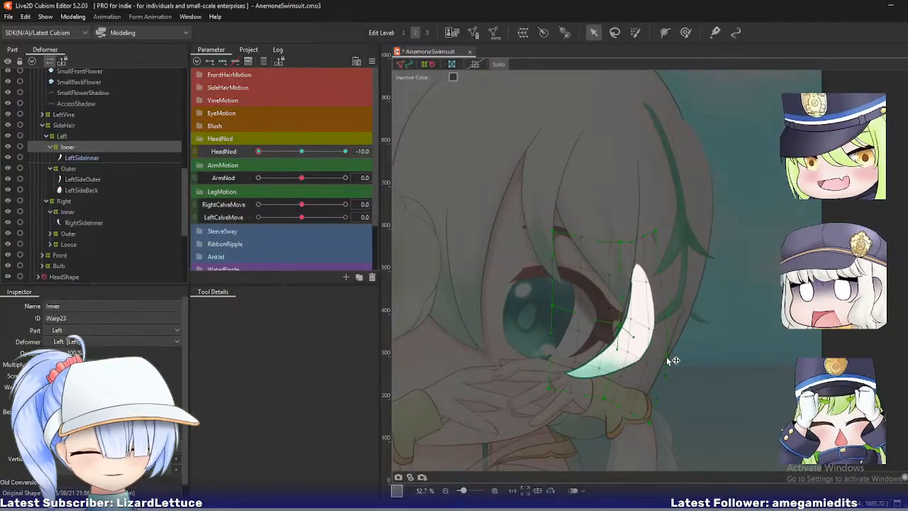
pyautogui.scroll(2, 627, 330)
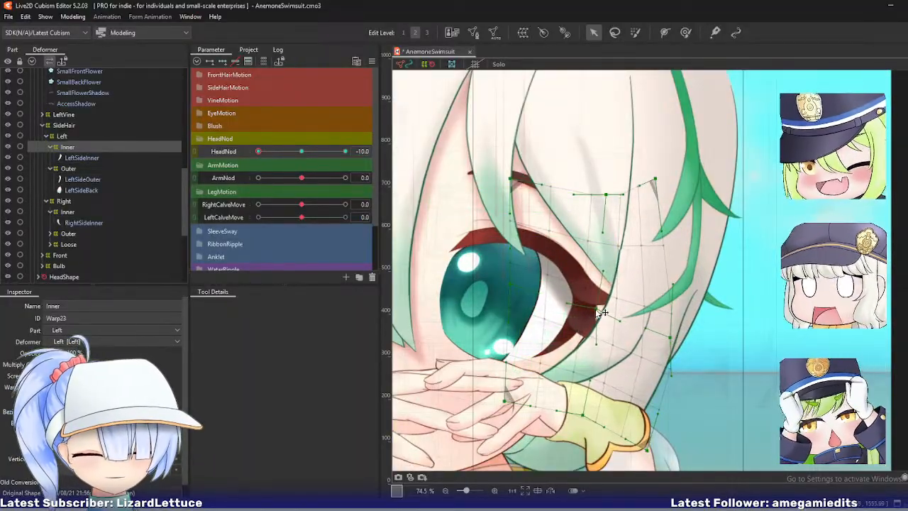
pyautogui.moveTo(656, 180); pyautogui.dragTo(691, 196)
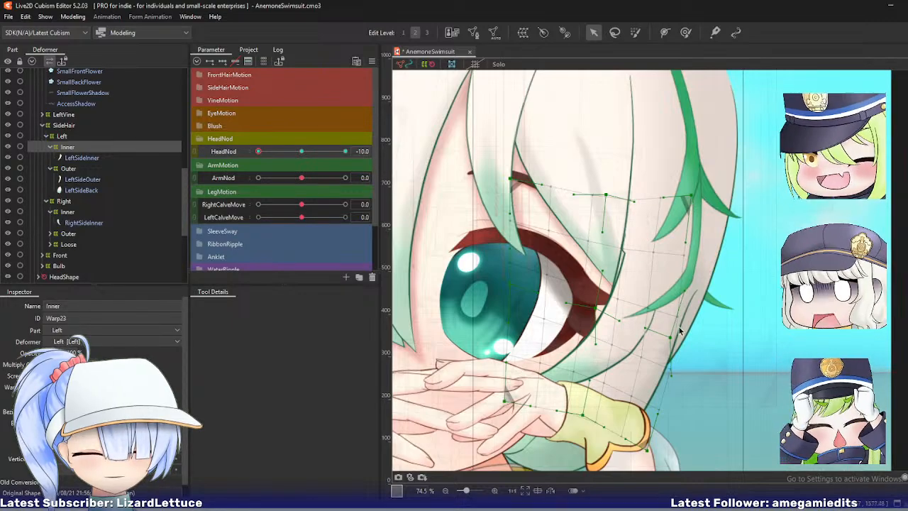
pyautogui.moveTo(678, 344); pyautogui.dragTo(674, 375)
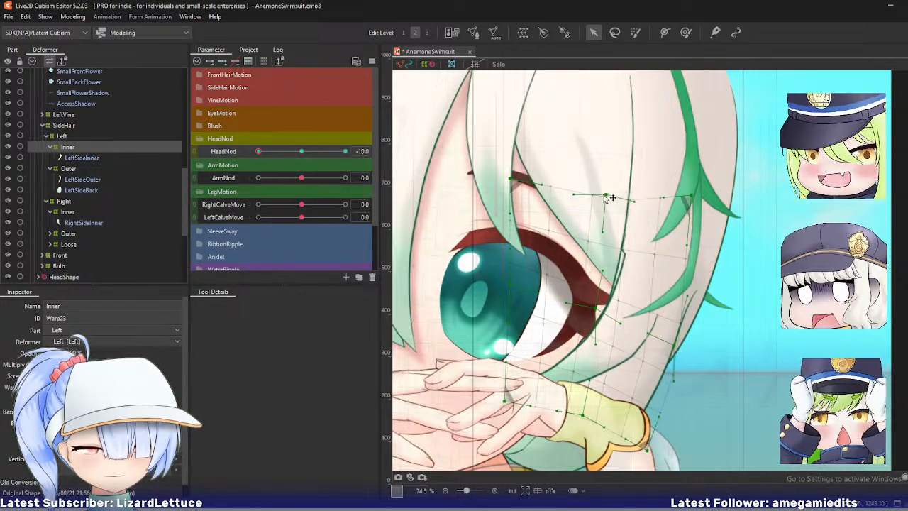
# - Nudge the Inner deformer's top-middle and upper-left points, and pull its lower-left corner up toward the face
pyautogui.moveTo(606, 196); pyautogui.dragTo(605, 197)
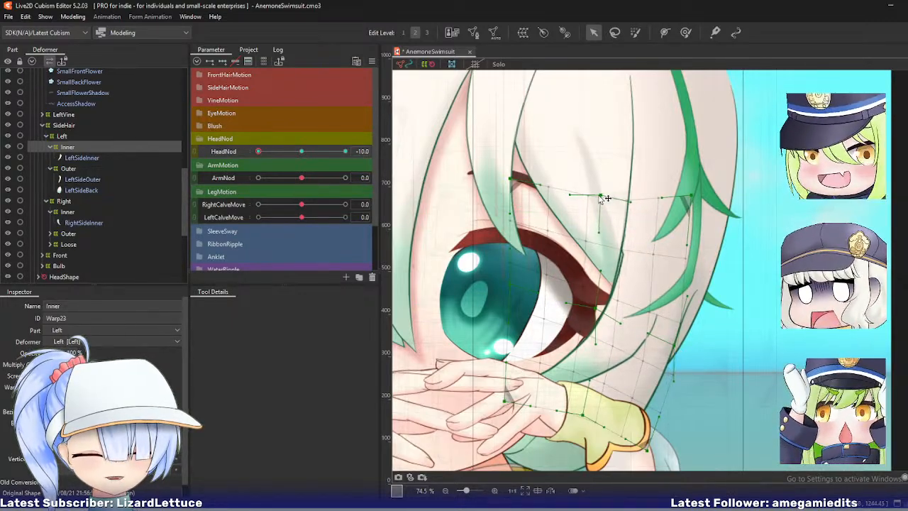
pyautogui.scroll(6, 605, 249)
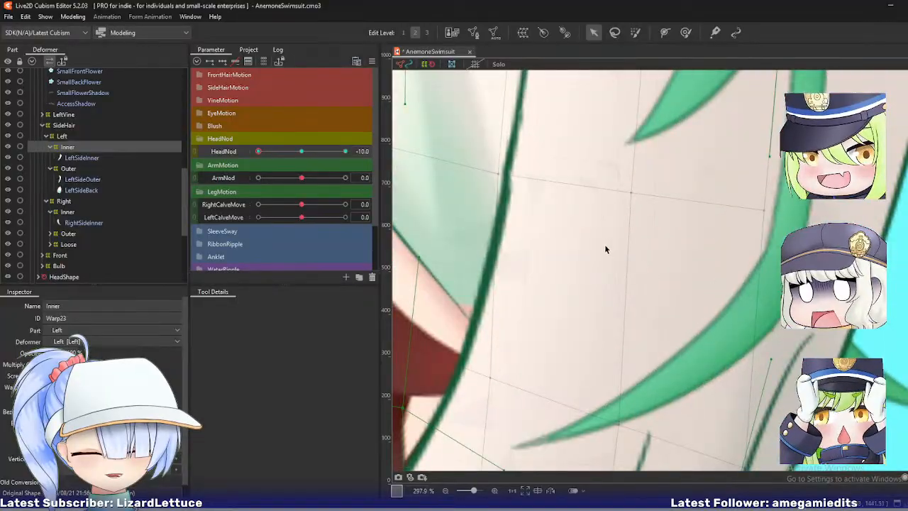
pyautogui.scroll(-6, 605, 249)
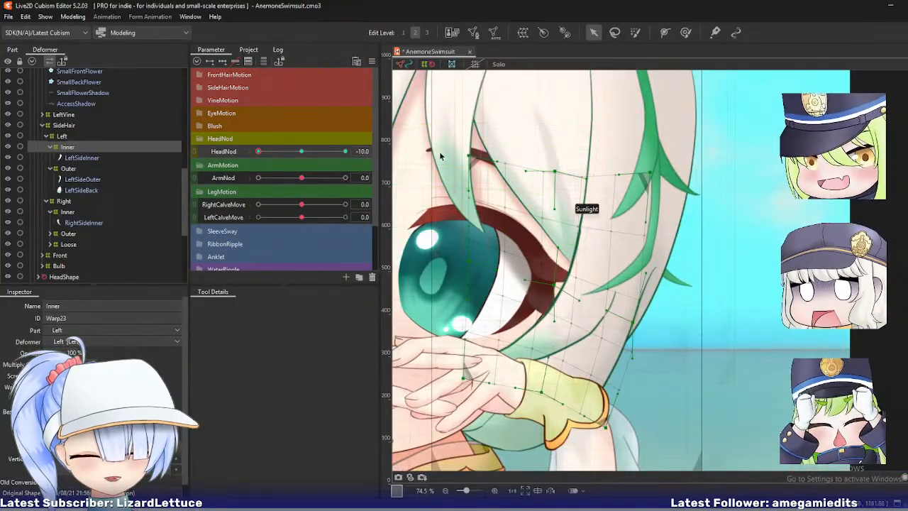
pyautogui.moveTo(478, 158); pyautogui.dragTo(484, 159)
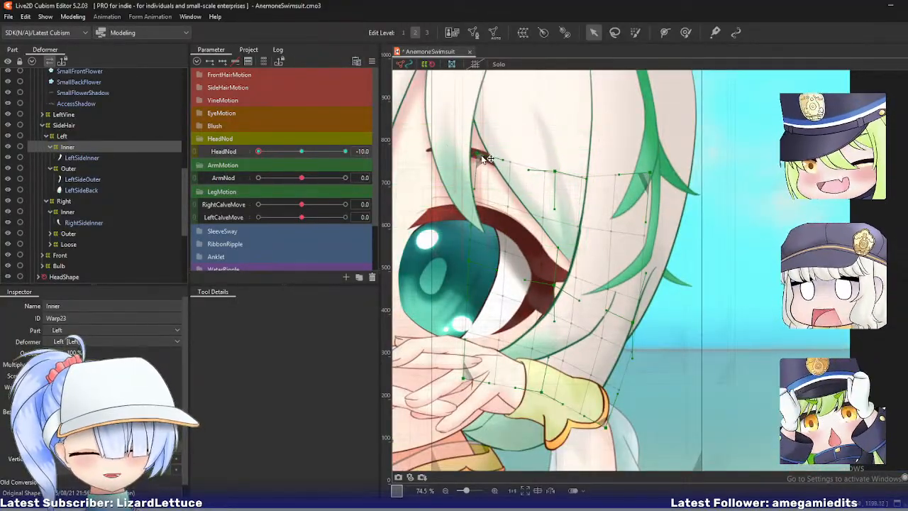
pyautogui.moveTo(464, 379); pyautogui.dragTo(446, 370)
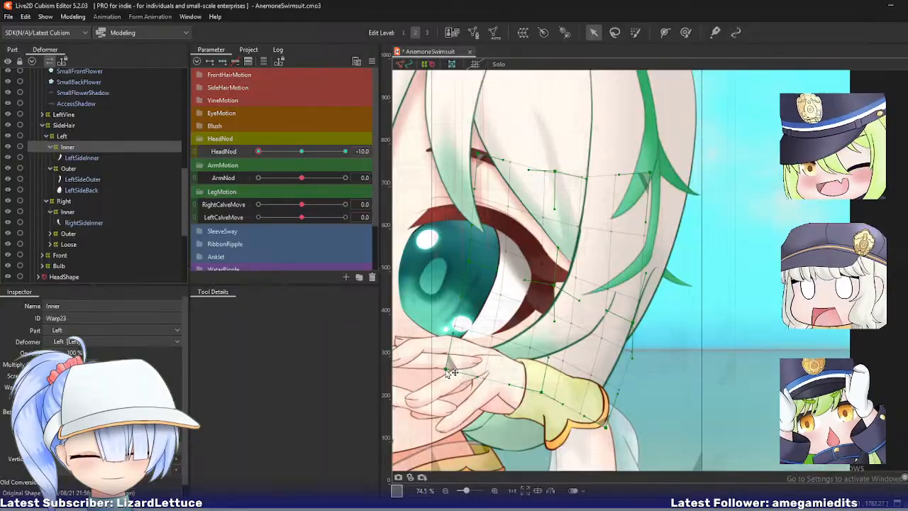
# - Shift the Inner deformer's lower-right, right-middle and upper-right points outward, and its centre and top-middle points slightly toward the face
pyautogui.moveTo(606, 429); pyautogui.dragTo(621, 429)
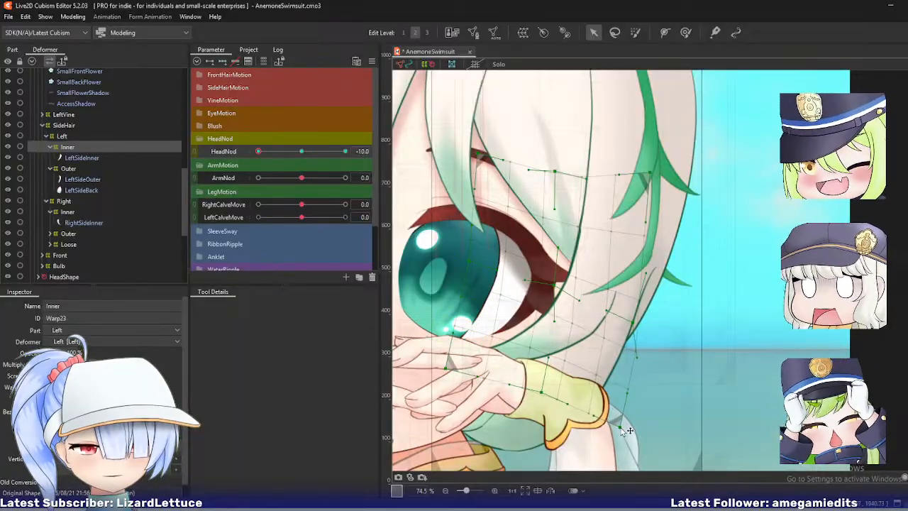
pyautogui.moveTo(634, 325); pyautogui.dragTo(644, 325)
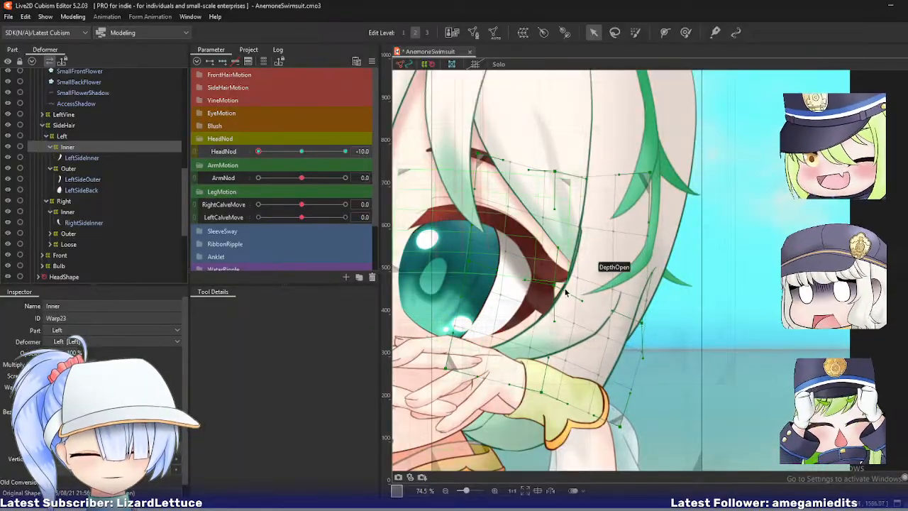
pyautogui.moveTo(557, 287); pyautogui.dragTo(554, 287)
pyautogui.moveTo(651, 174); pyautogui.dragTo(681, 185)
pyautogui.moveTo(554, 173); pyautogui.dragTo(545, 171)
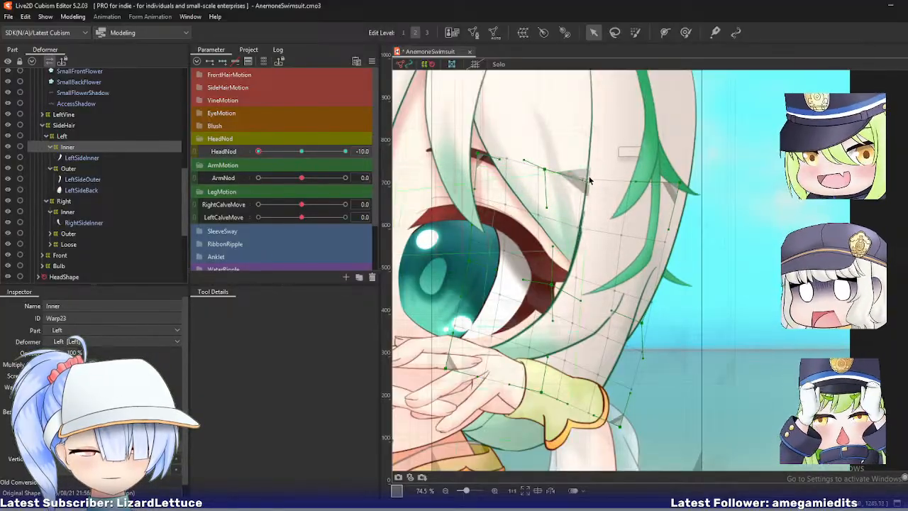
pyautogui.scroll(6, 576, 216)
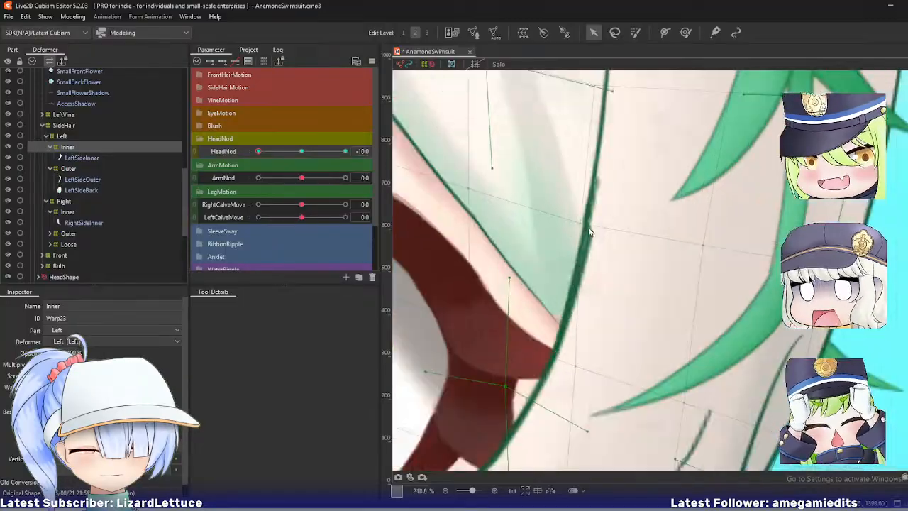
pyautogui.scroll(-6, 598, 256)
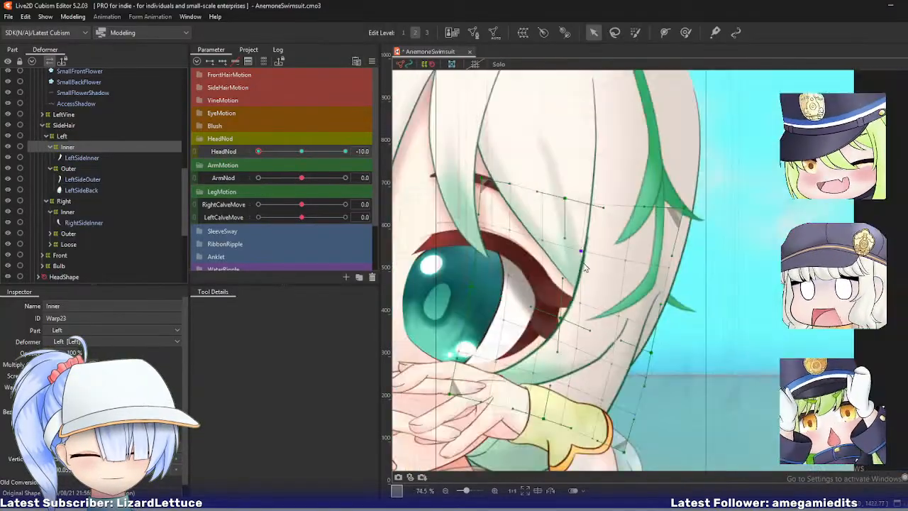
pyautogui.moveTo(599, 225); pyautogui.dragTo(612, 171)
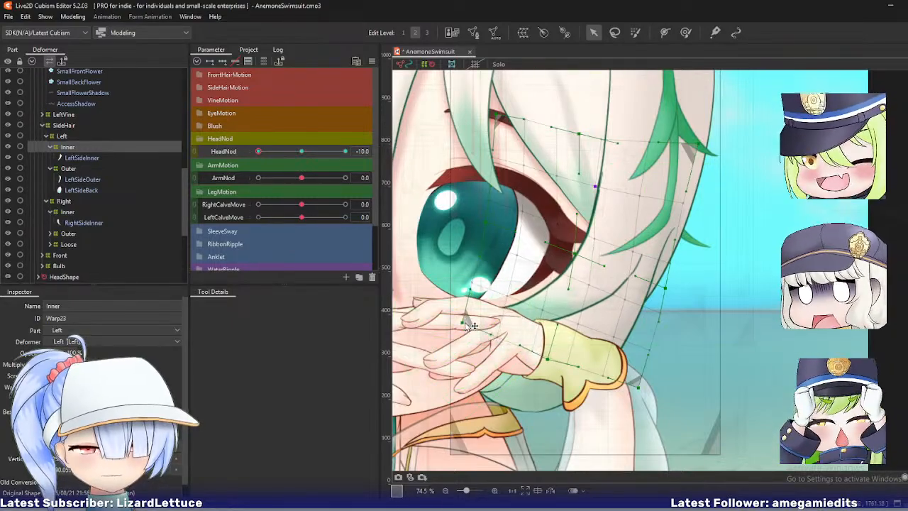
# - Select the UpperTorso deformer and make it semi-transparent so the hair behind the hands can be seen
pyautogui.scroll(2, 69, 195)
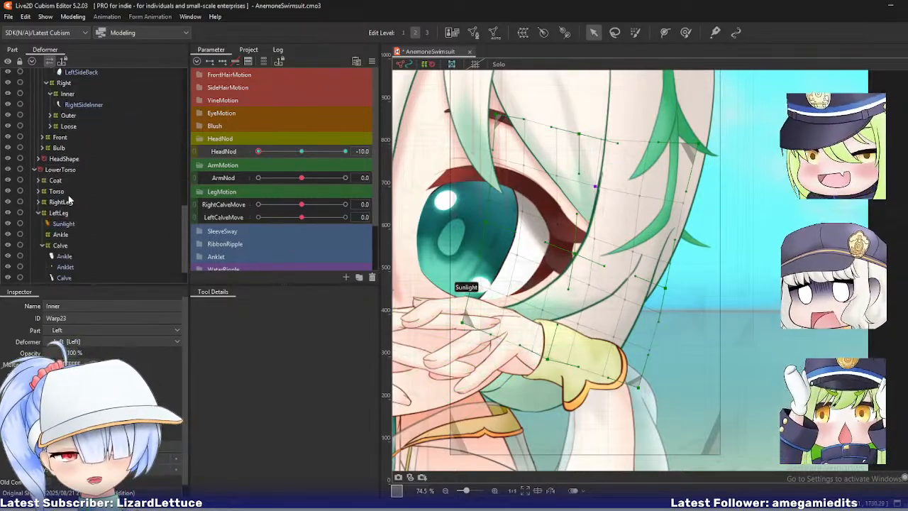
pyautogui.scroll(10, 70, 226)
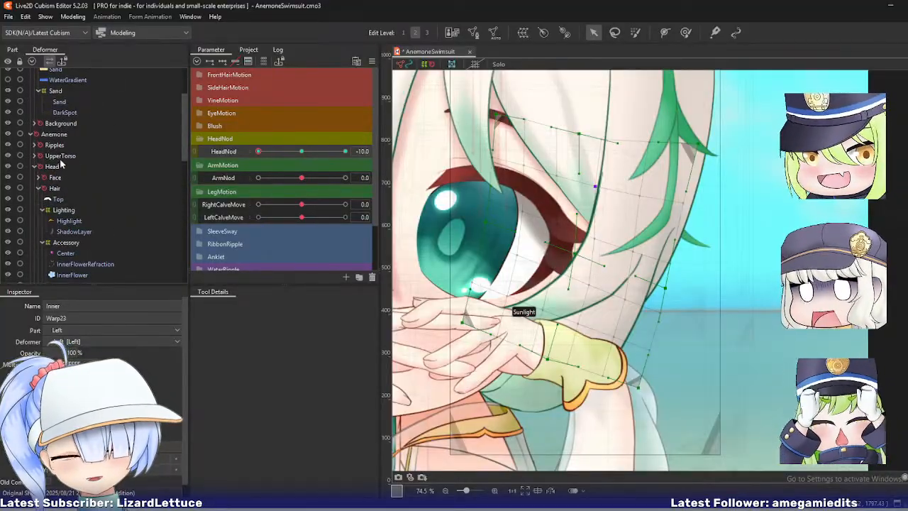
pyautogui.click(61, 156)
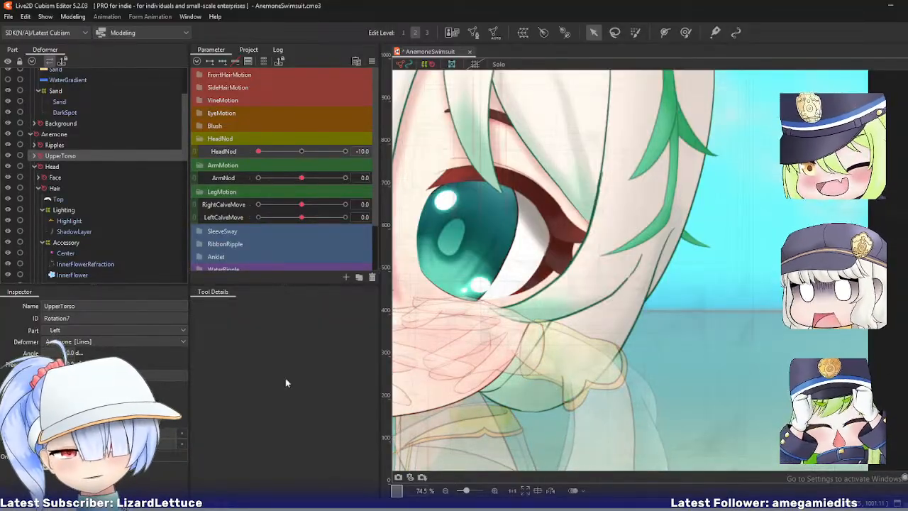
# - Select the LeftSideInner strand and its parent Inner deformer, and scrub HeadNod to check how the strand follows the head
pyautogui.moveTo(560, 369); pyautogui.dragTo(642, 310)
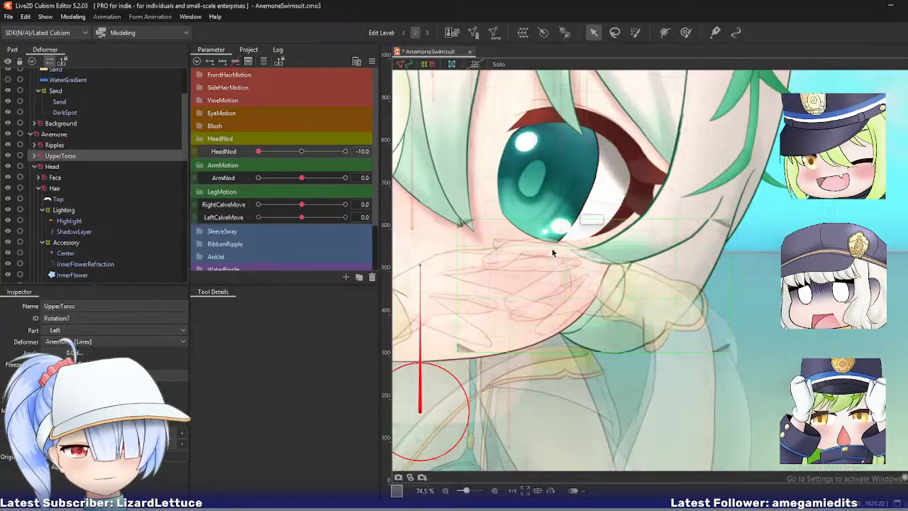
pyautogui.rightClick(644, 187)
pyautogui.moveTo(702, 271)
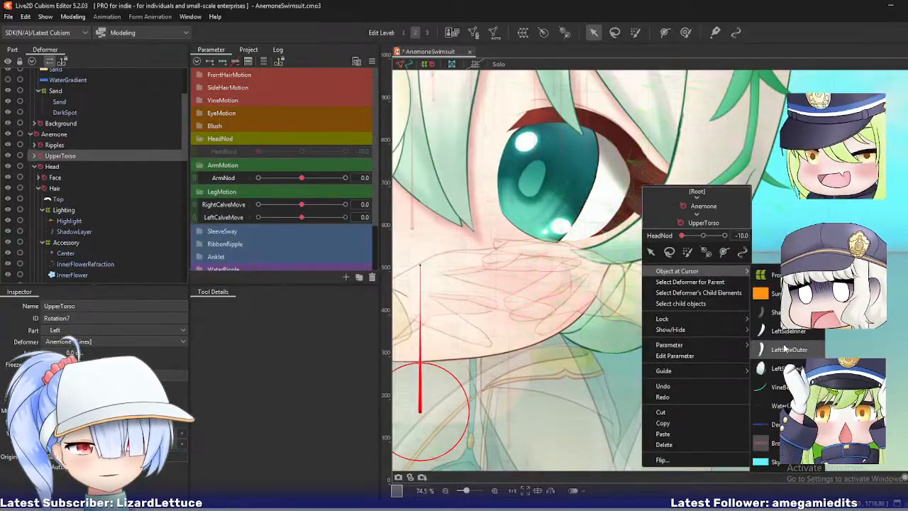
pyautogui.click(788, 330)
pyautogui.click(67, 268)
pyautogui.scroll(-3, 496, 433)
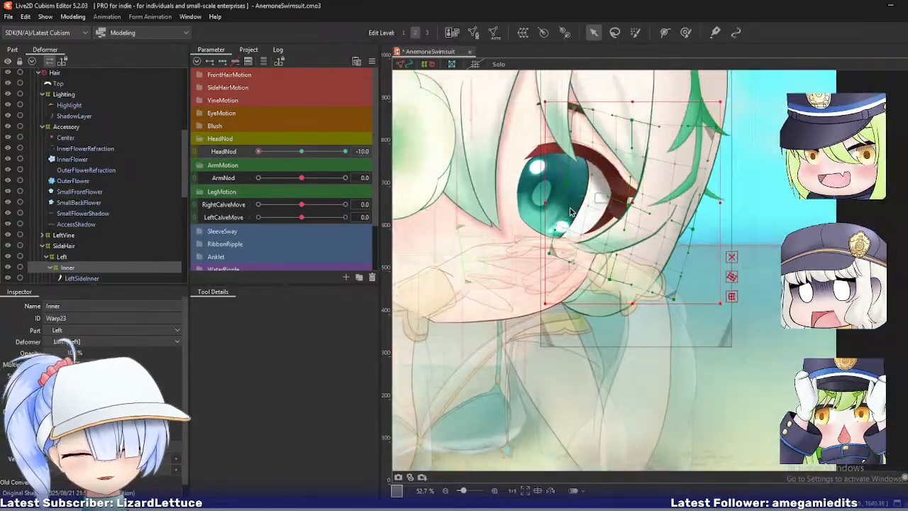
pyautogui.moveTo(269, 152); pyautogui.dragTo(242, 166)
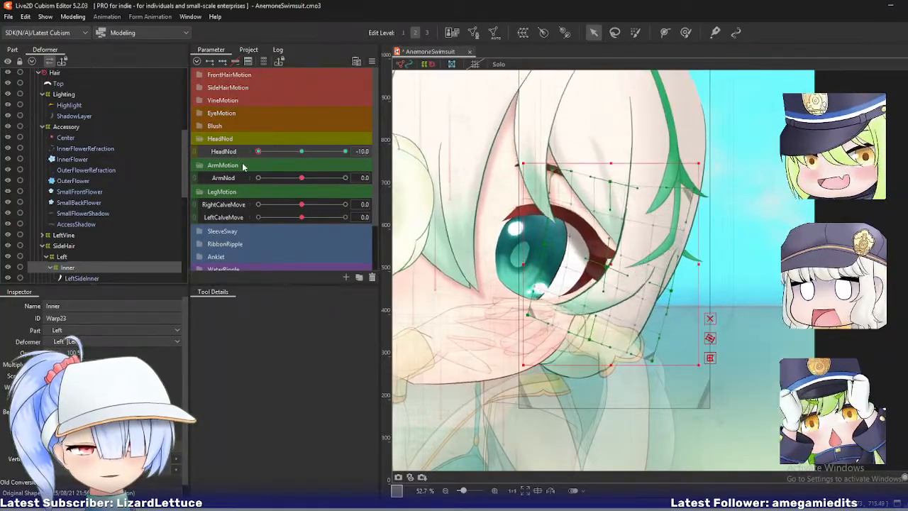
# - Select the left side hair's Outer deformer and scrub HeadNod to check its motion with the whole head in view
pyautogui.scroll(-1, 60, 257)
pyautogui.click(78, 250)
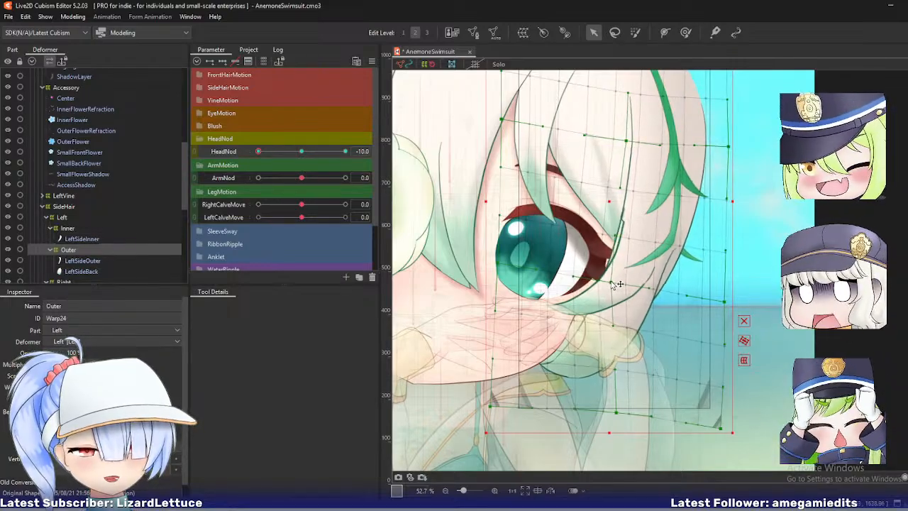
pyautogui.scroll(-3, 702, 224)
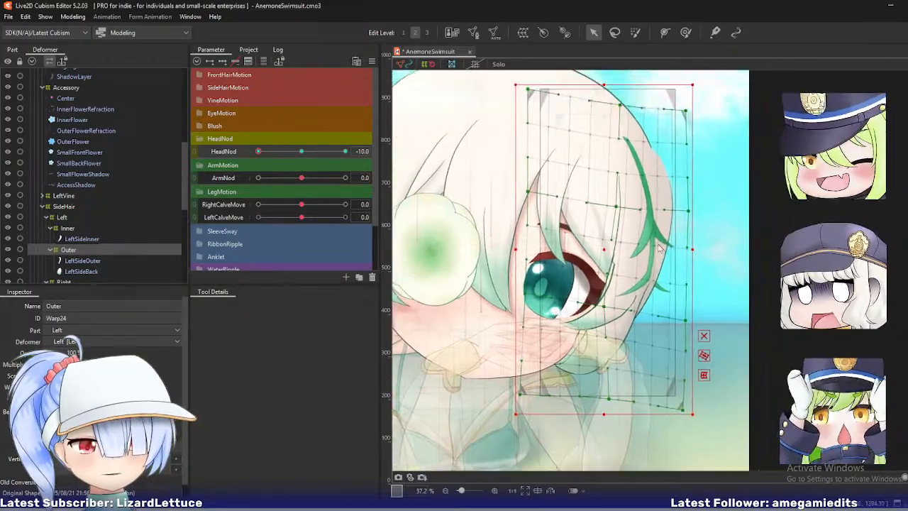
pyautogui.moveTo(261, 155)
pyautogui.mouseDown()
pyautogui.moveTo(283, 155)
pyautogui.moveTo(259, 153)
pyautogui.mouseUp()
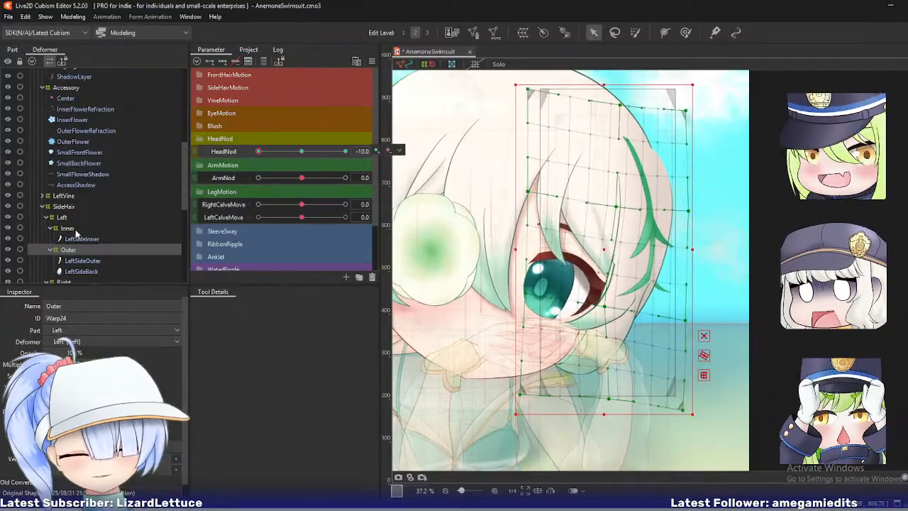
# - On the Inner deformer at HeadNod -10, lower the lower-left corner and bottom-middle point and pull the right-middle point toward the face
pyautogui.click(68, 229)
pyautogui.scroll(3, 609, 307)
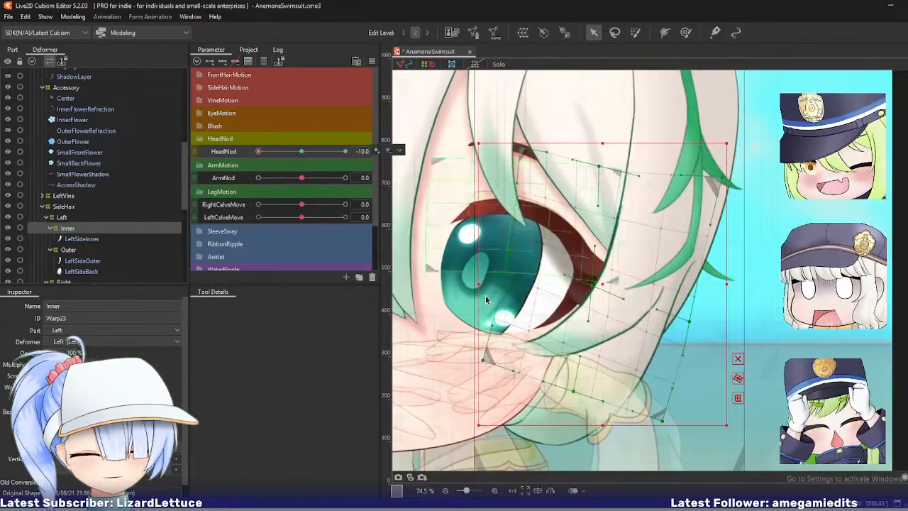
pyautogui.moveTo(484, 361); pyautogui.dragTo(482, 370)
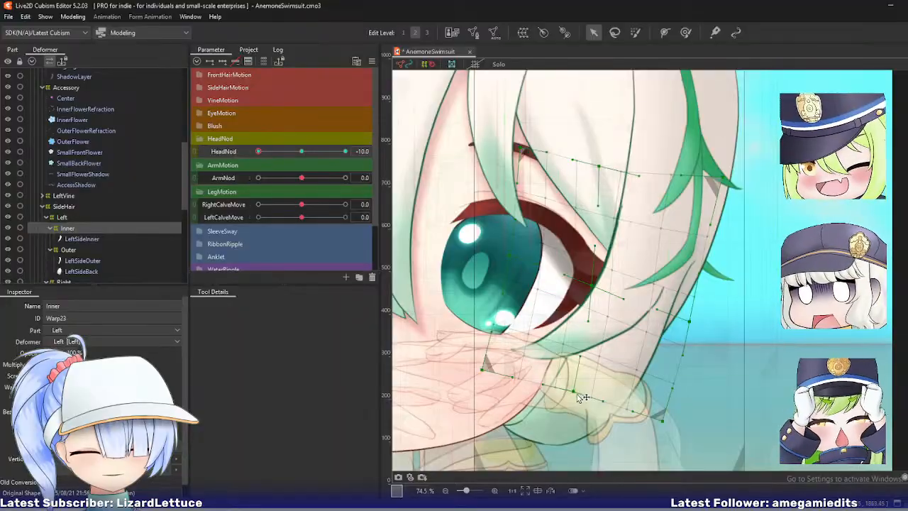
pyautogui.moveTo(574, 392); pyautogui.dragTo(575, 404)
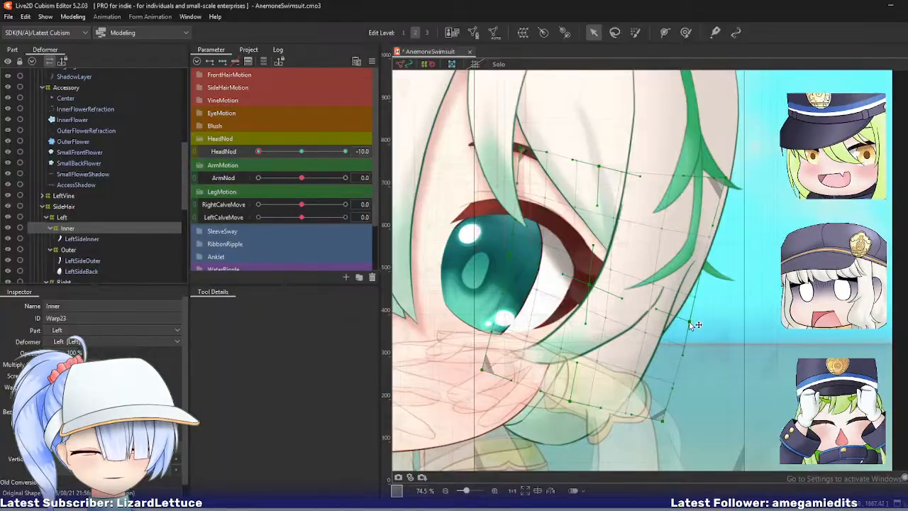
pyautogui.moveTo(694, 324); pyautogui.dragTo(688, 320)
pyautogui.moveTo(261, 153); pyautogui.dragTo(234, 154)
pyautogui.moveTo(683, 320); pyautogui.dragTo(678, 319)
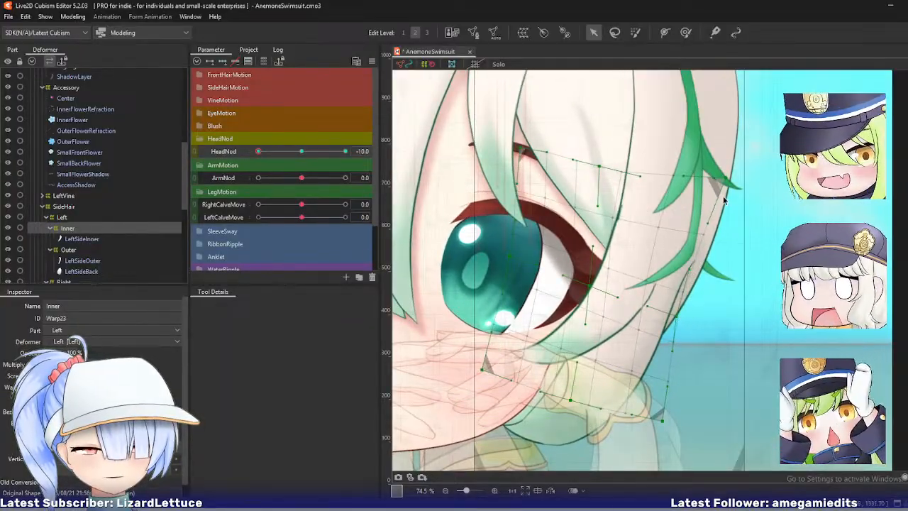
# - Nudge the Inner deformer's top-middle and upper-left points outward, pull its lower-right corner inward and down, and preview HeadNod
pyautogui.moveTo(601, 169); pyautogui.dragTo(605, 170)
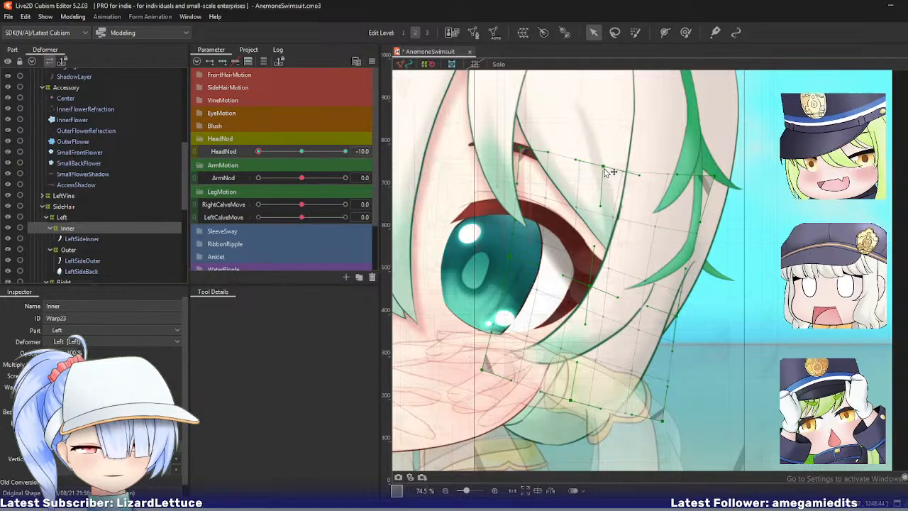
pyautogui.moveTo(523, 151); pyautogui.dragTo(529, 152)
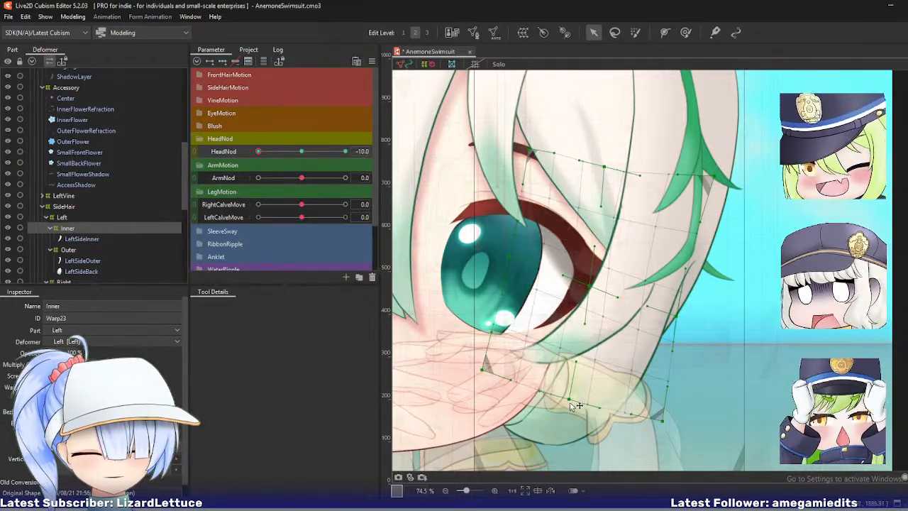
pyautogui.moveTo(664, 422); pyautogui.dragTo(647, 433)
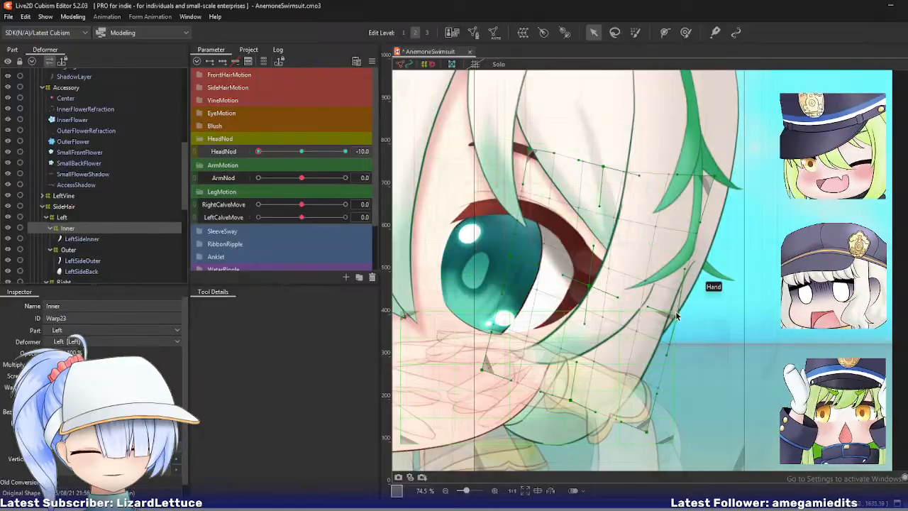
pyautogui.moveTo(678, 318); pyautogui.dragTo(681, 320)
pyautogui.moveTo(483, 370); pyautogui.dragTo(483, 364)
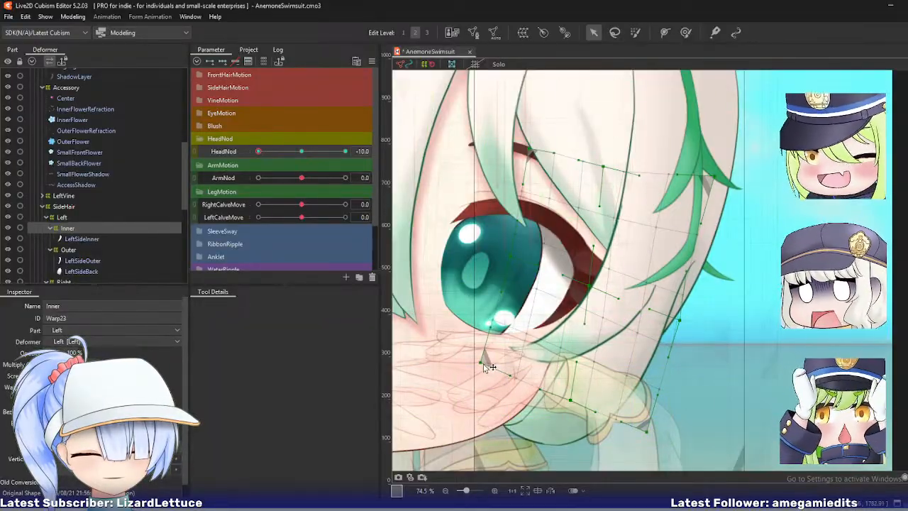
pyautogui.moveTo(260, 152); pyautogui.dragTo(257, 191)
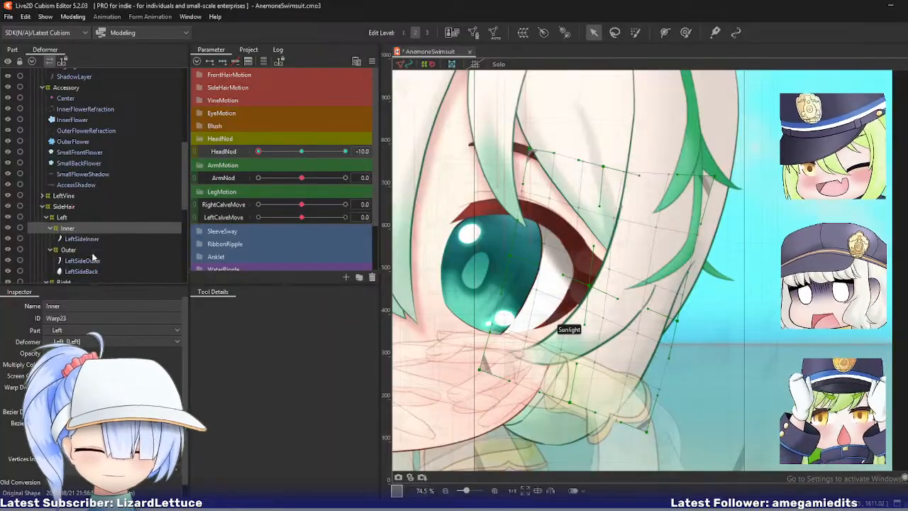
# - Inspect the LeftSideInner mesh along its tip and upper edge in mesh edit mode, and close the mesh editor
pyautogui.click(83, 239)
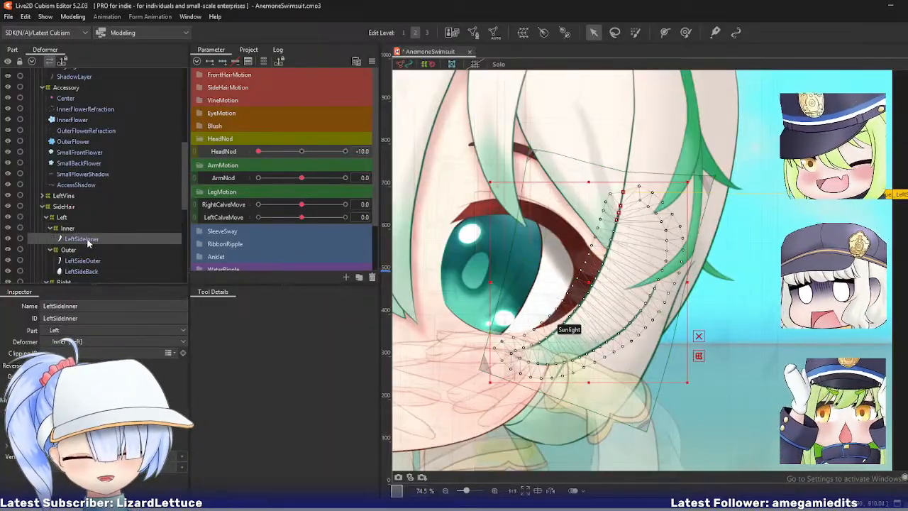
pyautogui.hotkey('ctrl', 'd')
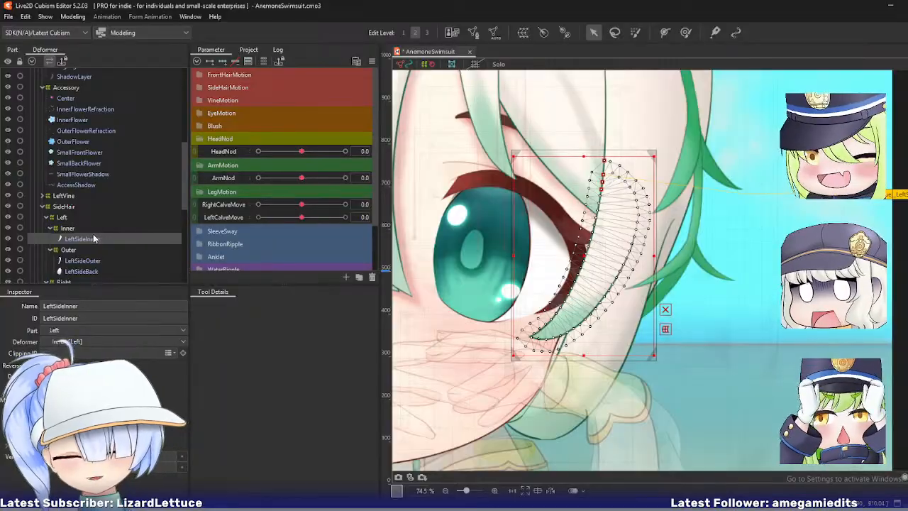
pyautogui.hotkey('ctrl', 'e')
pyautogui.scroll(5, 451, 257)
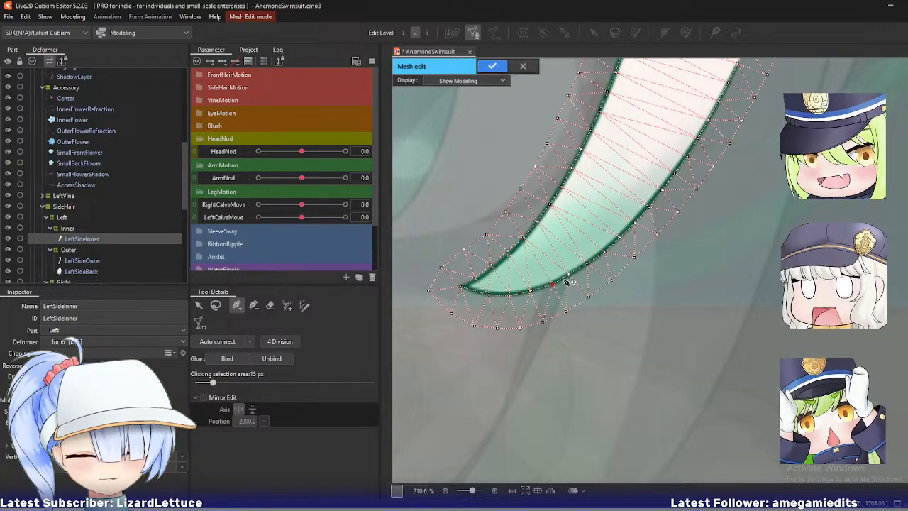
pyautogui.scroll(4, 574, 278)
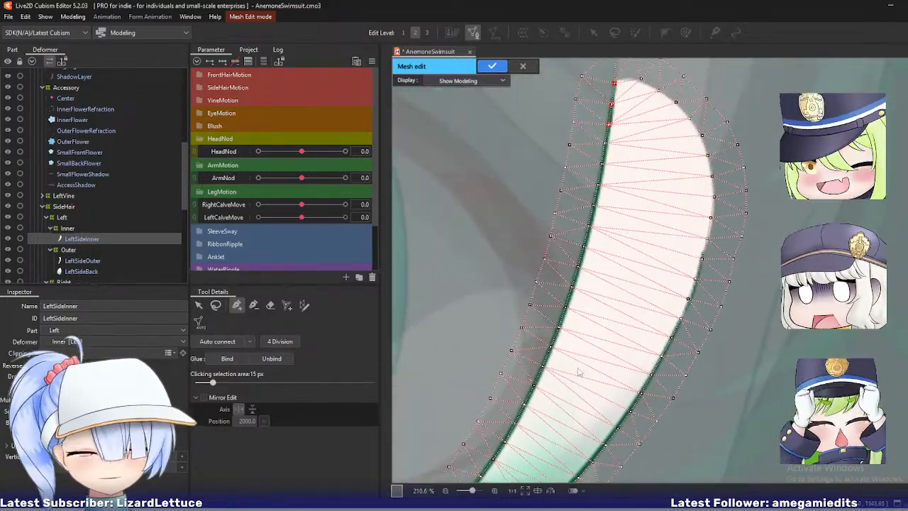
pyautogui.press('Return')
pyautogui.scroll(-3, 501, 244)
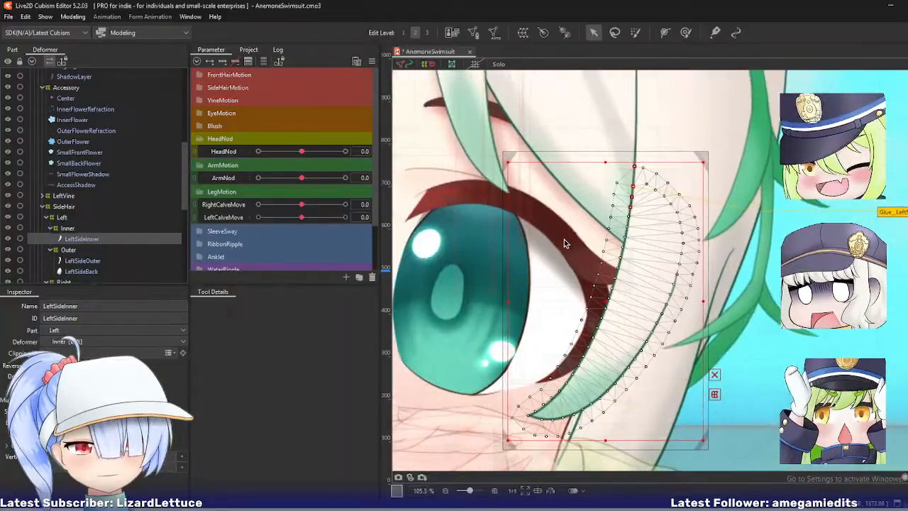
# - Select LeftSideOuter and LeftSideInner together and examine their shared glue weights with the Glue tool
pyautogui.click(68, 228)
pyautogui.click(76, 239)
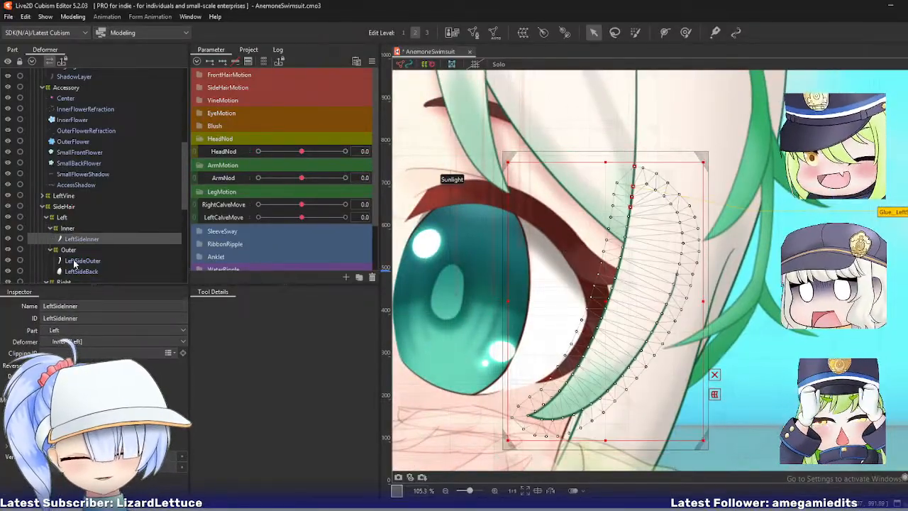
pyautogui.click(74, 261)
pyautogui.keyDown('ctrl'); pyautogui.click(83, 239); pyautogui.keyUp('ctrl')
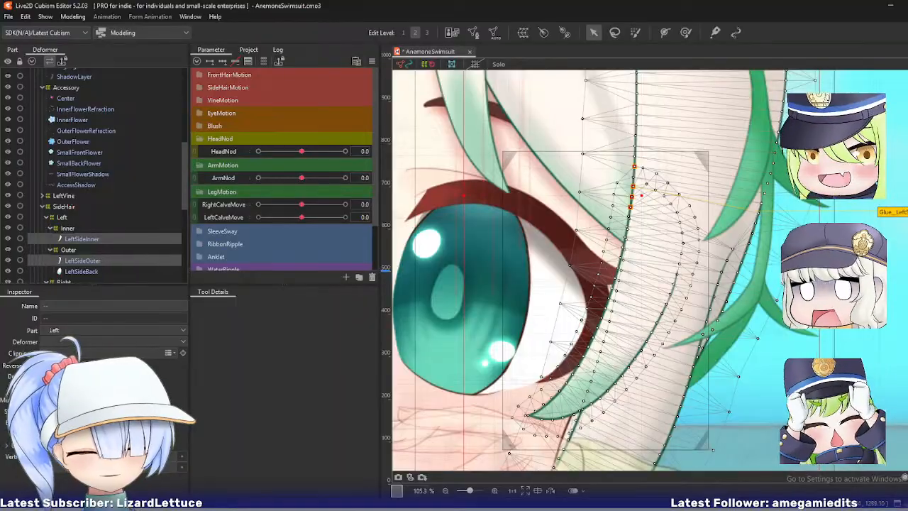
pyautogui.click(715, 32)
pyautogui.scroll(-3, 764, 228)
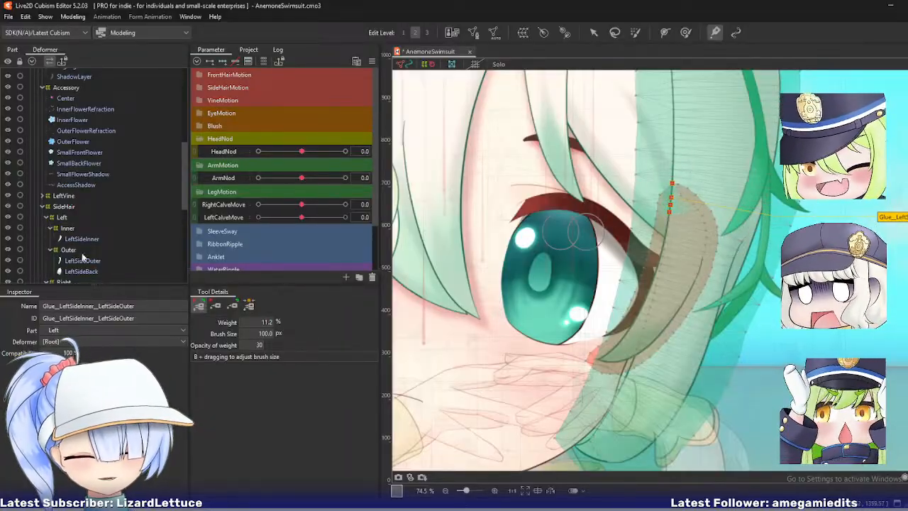
pyautogui.press('v')
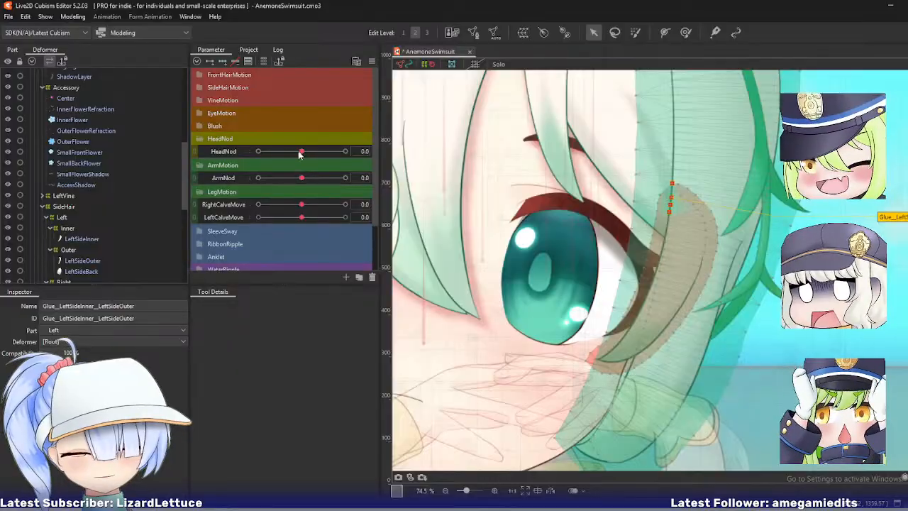
# - Raise the Inner deformer's lower-right corner and bottom-middle point at HeadNod -10, comparing the strand with its pose at HeadNod 0
pyautogui.click(67, 228)
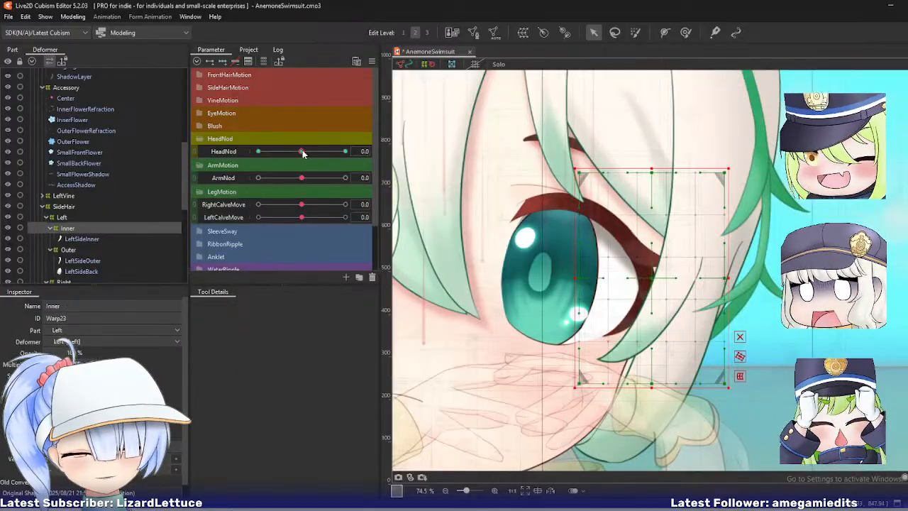
pyautogui.moveTo(303, 154); pyautogui.dragTo(270, 213)
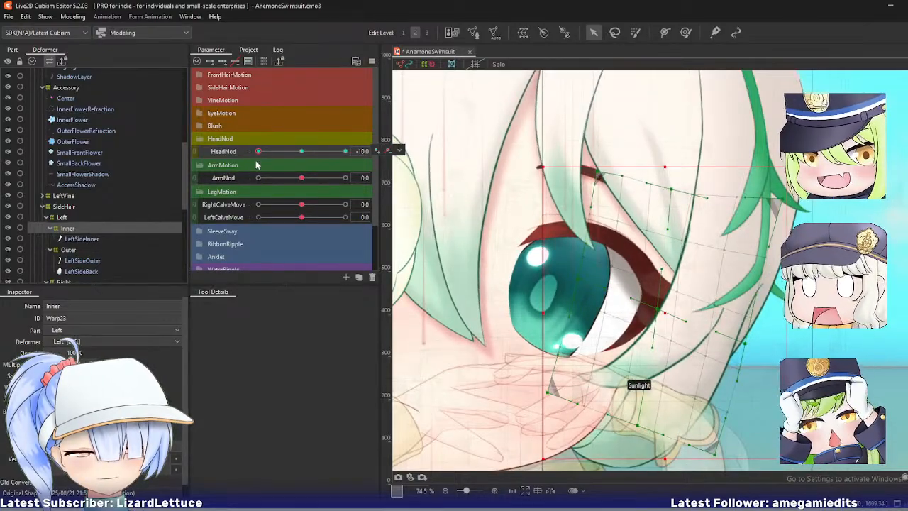
pyautogui.moveTo(258, 151)
pyautogui.mouseDown()
pyautogui.moveTo(271, 159)
pyautogui.moveTo(257, 157)
pyautogui.mouseUp()
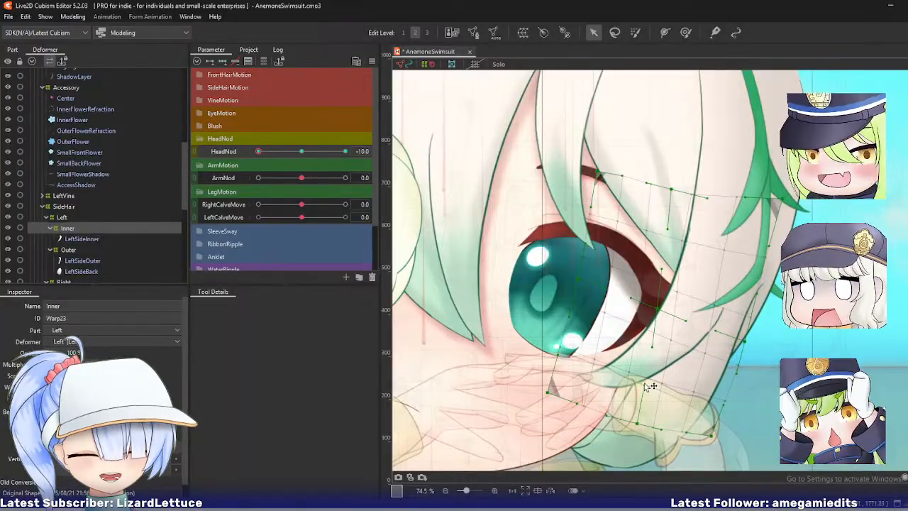
pyautogui.click(302, 151)
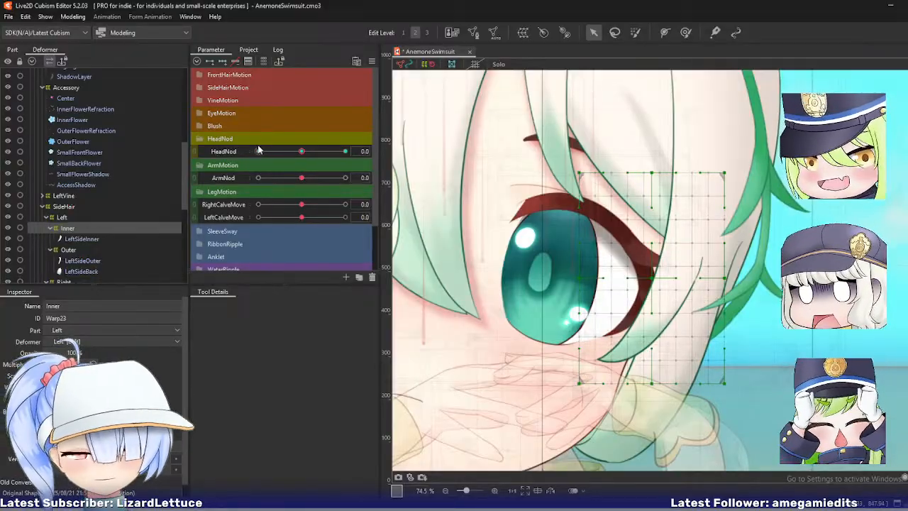
pyautogui.moveTo(301, 151); pyautogui.dragTo(259, 152)
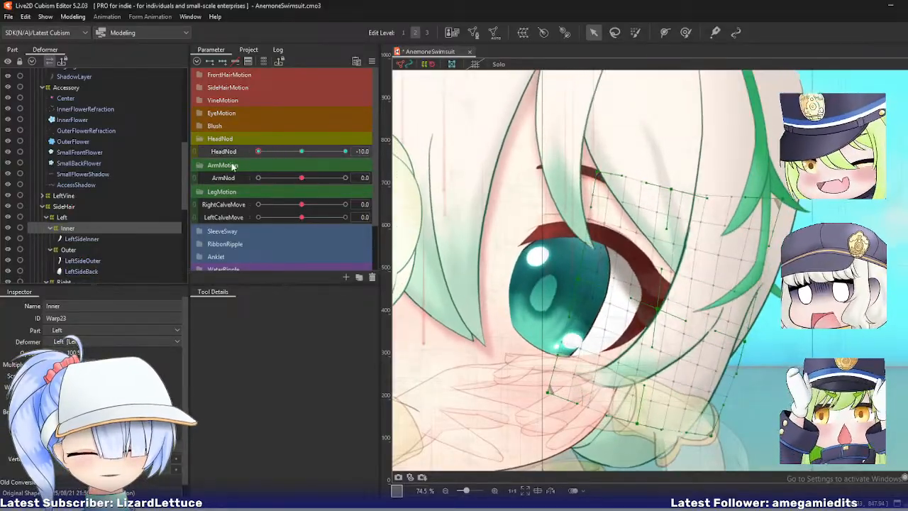
pyautogui.scroll(3, 603, 372)
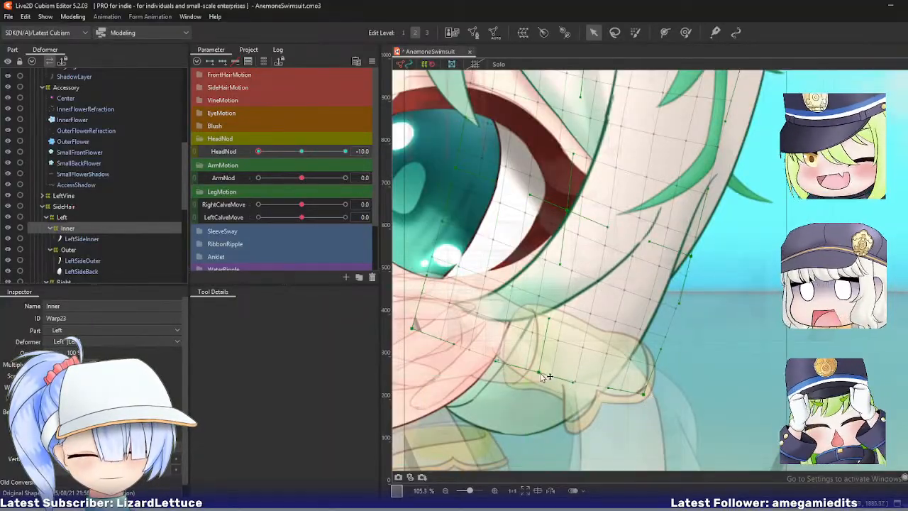
pyautogui.moveTo(543, 377); pyautogui.dragTo(548, 320)
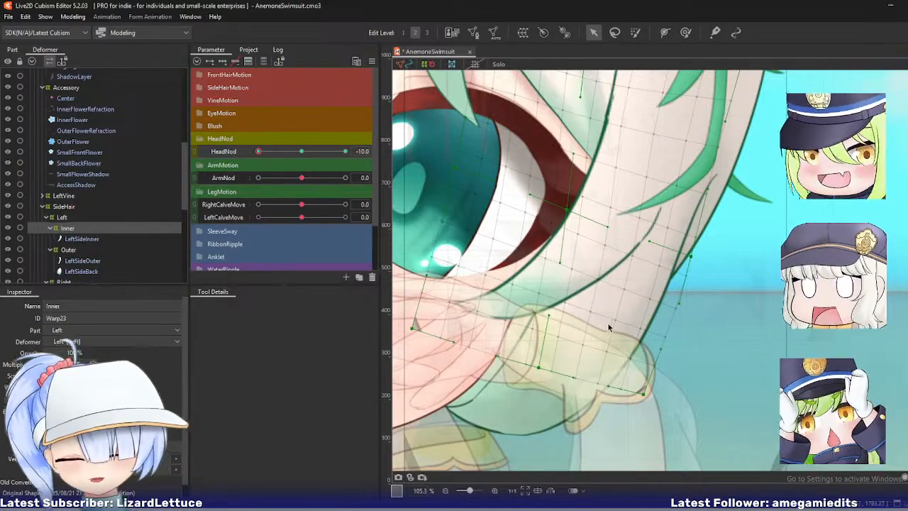
# - Enlarge the selection brush to 134.8 px, then pick the Inner deformer's grid point on the strand's lower edge at edit level 1 and return to level 2
pyautogui.press('b')
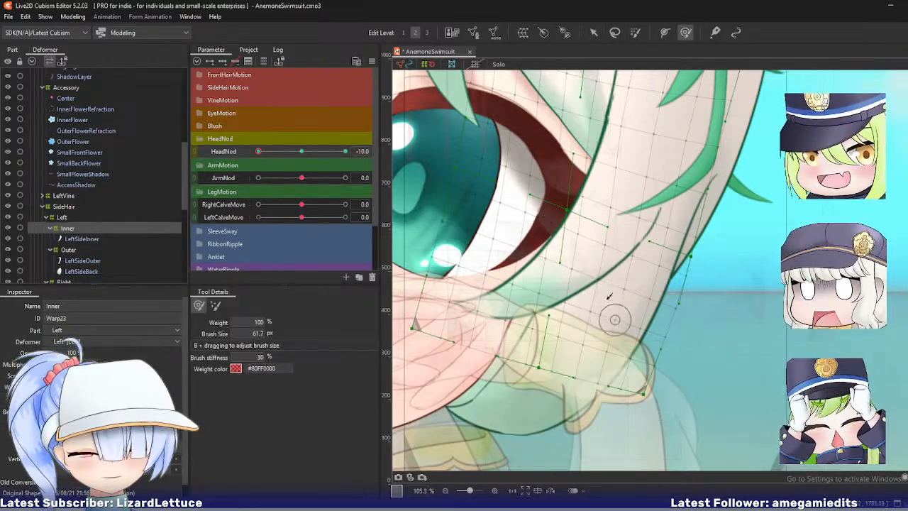
pyautogui.moveTo(600, 300)
pyautogui.mouseDown()
pyautogui.moveTo(588, 294)
pyautogui.moveTo(580, 302)
pyautogui.moveTo(611, 291)
pyautogui.mouseUp()
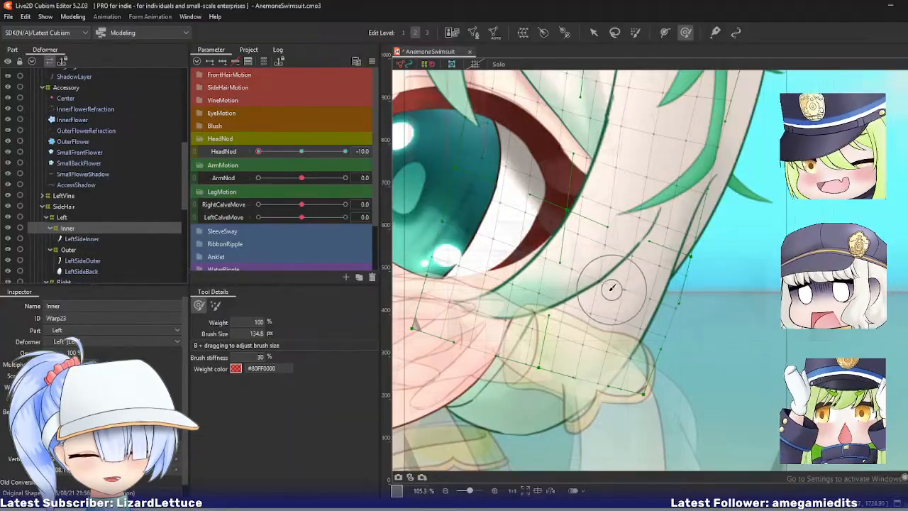
pyautogui.press('v')
pyautogui.scroll(5, 600, 299)
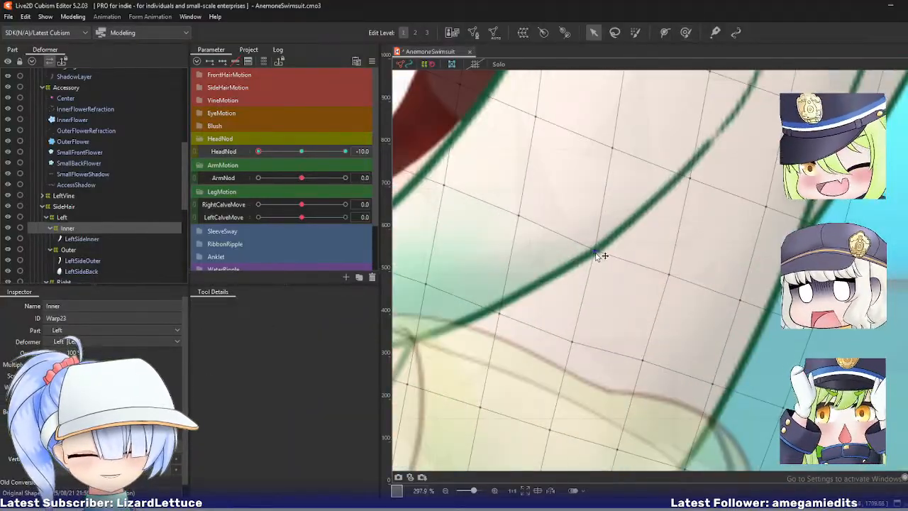
pyautogui.scroll(-5, 611, 278)
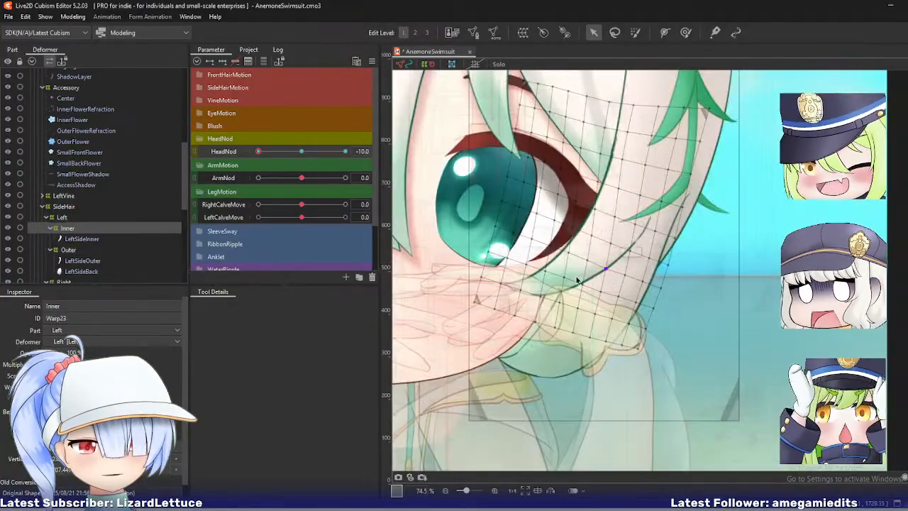
pyautogui.moveTo(576, 279); pyautogui.dragTo(592, 331)
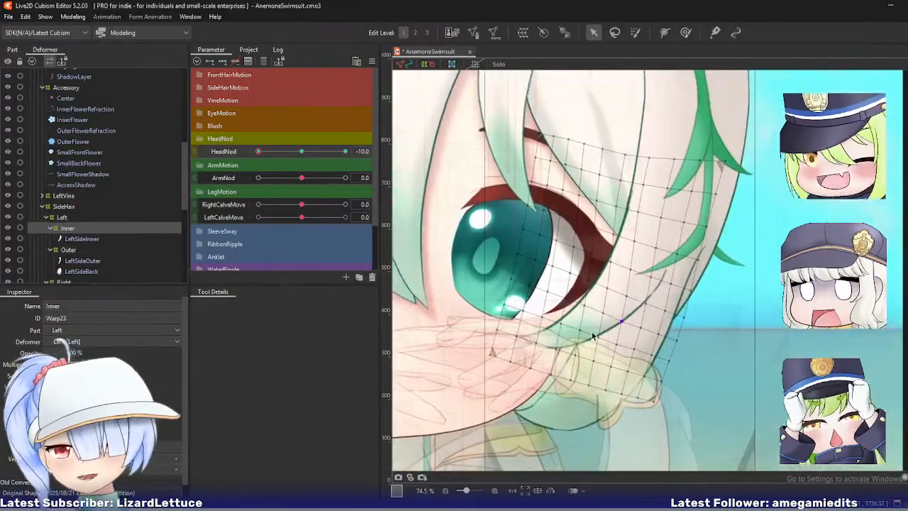
pyautogui.press('2')
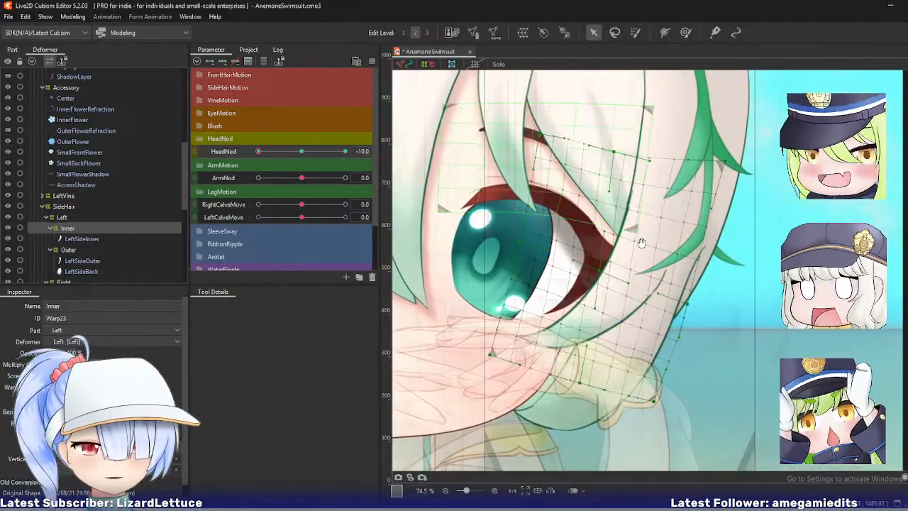
# - Preview HeadNod on the whole left side hair, ending at -10
pyautogui.moveTo(641, 234); pyautogui.dragTo(634, 302)
pyautogui.scroll(-2, 633, 302)
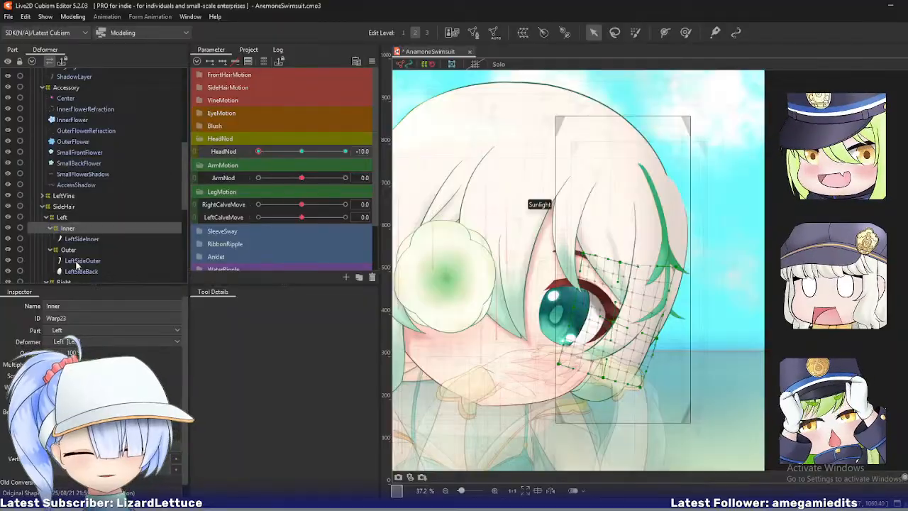
pyautogui.moveTo(260, 151); pyautogui.dragTo(238, 151)
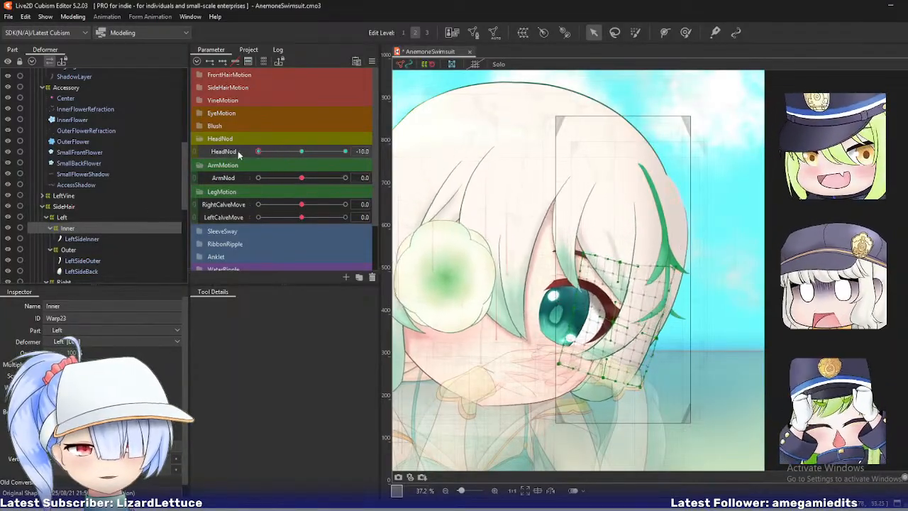
# - Create a 5 × 5 warp deformer named Top with 2 × 2 Bezier division as parent of the Top hair mesh
pyautogui.scroll(-2, 84, 242)
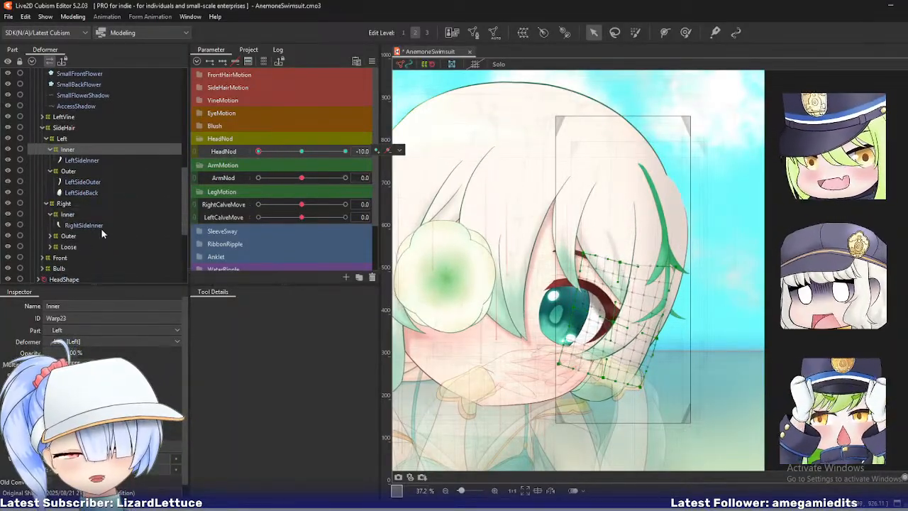
pyautogui.rightClick(530, 114)
pyautogui.moveTo(561, 150)
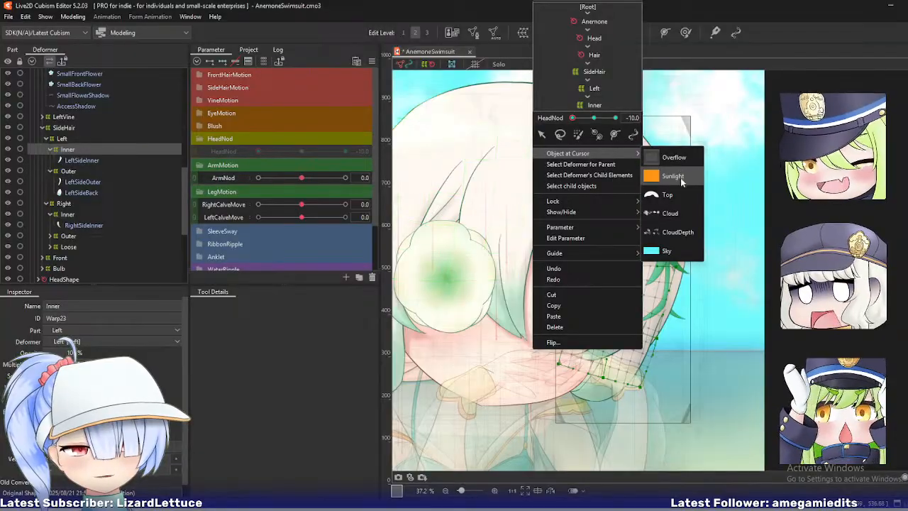
pyautogui.click(680, 177)
pyautogui.scroll(2, 97, 206)
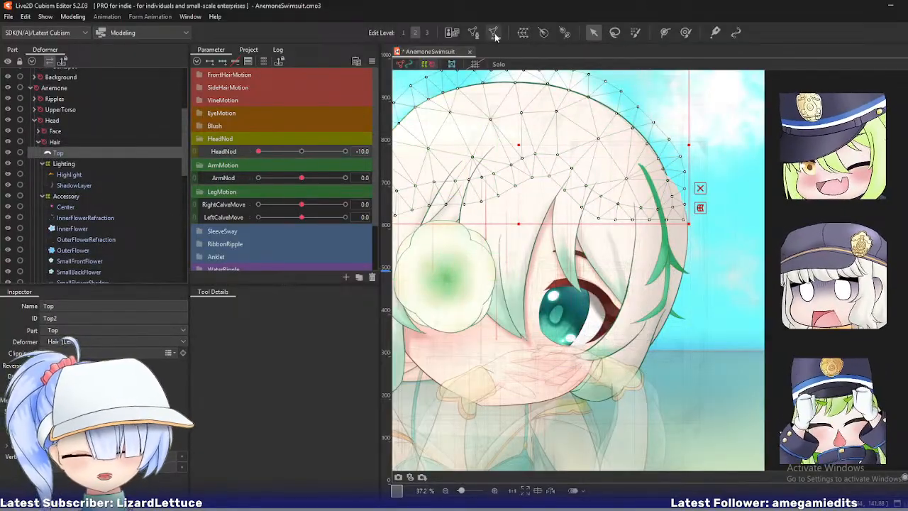
pyautogui.click(526, 37)
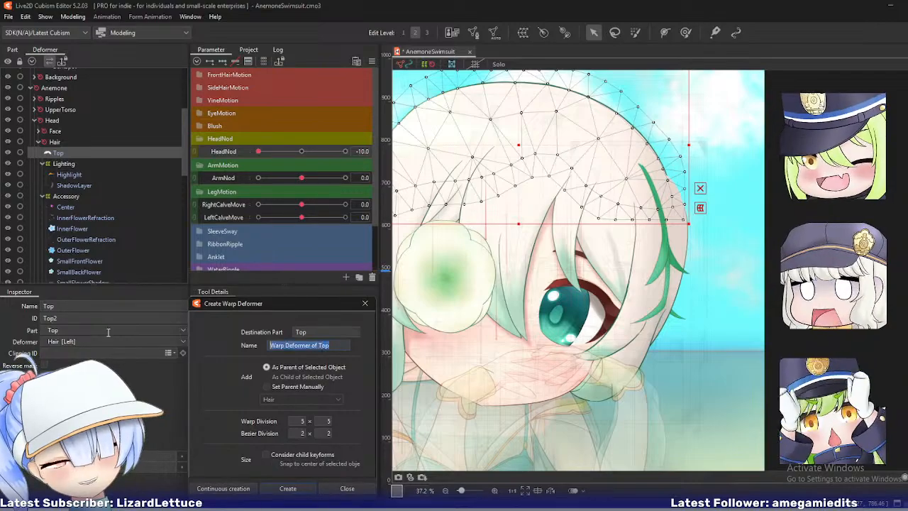
pyautogui.write('Top')
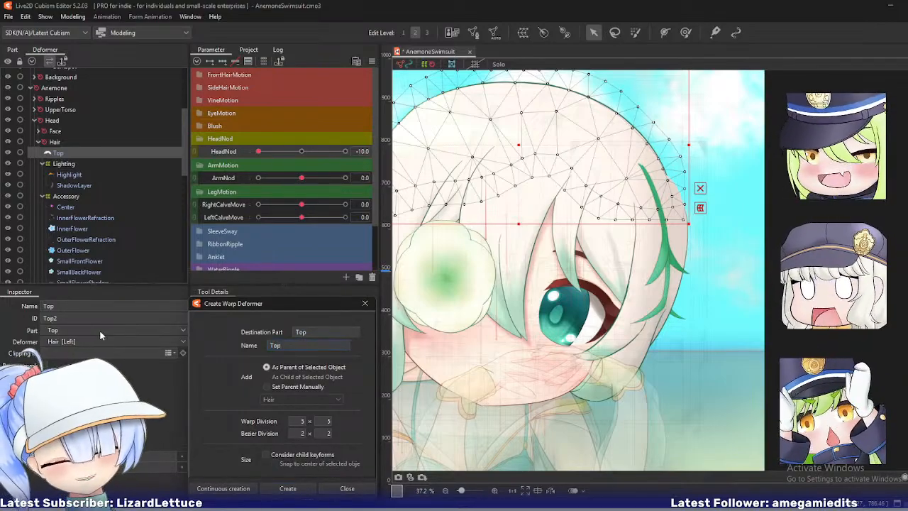
pyautogui.press('Return')
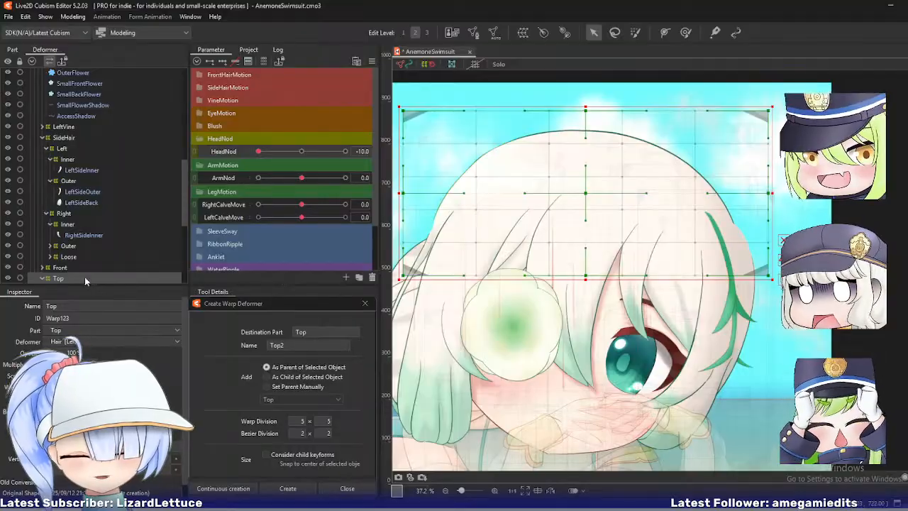
# - Add three HeadNod keyforms to the new Top warp deformer
pyautogui.scroll(-1, 57, 278)
pyautogui.click(253, 151)
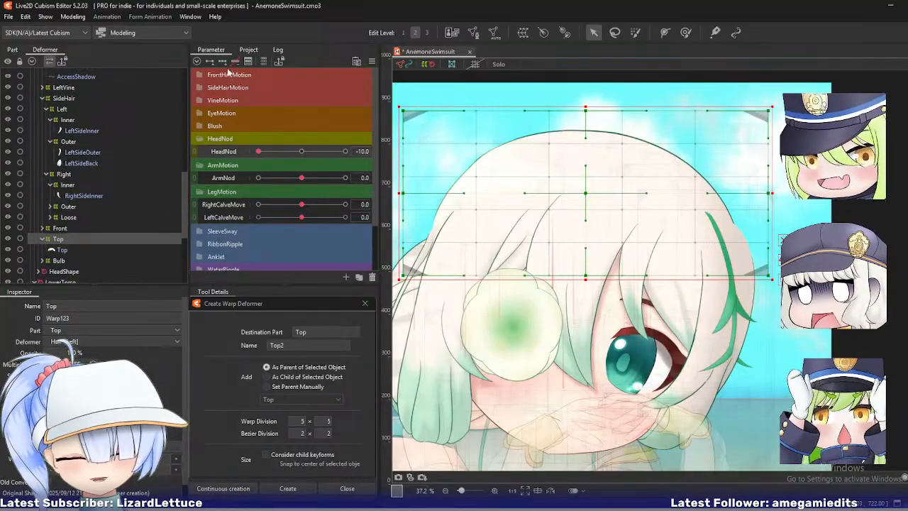
pyautogui.click(223, 62)
# - Shift the Top deformer's top-middle and centre points right and slightly down at HeadNod -10
pyautogui.moveTo(496, 200); pyautogui.dragTo(492, 216)
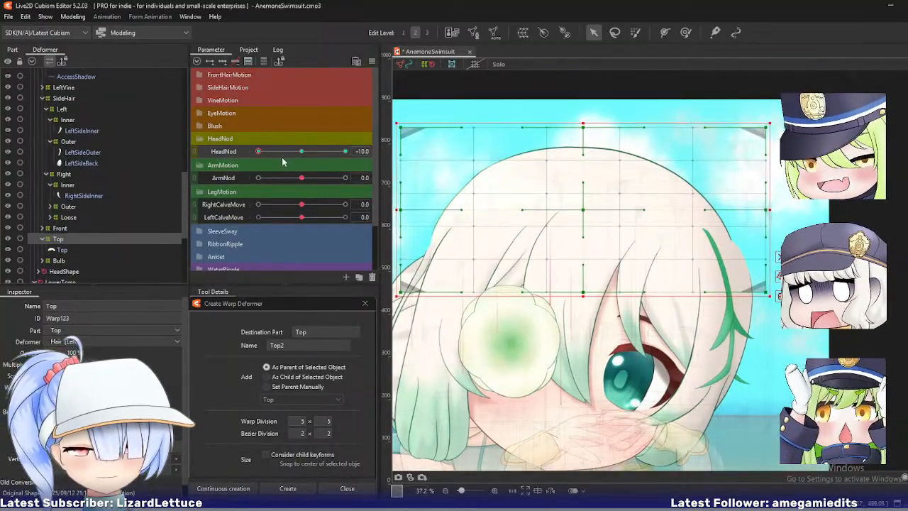
pyautogui.moveTo(258, 151); pyautogui.dragTo(290, 155)
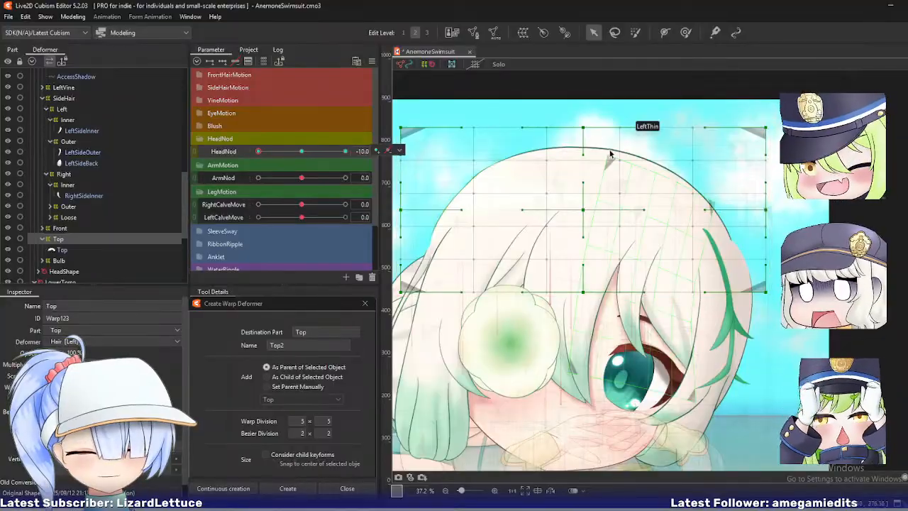
pyautogui.moveTo(590, 132); pyautogui.dragTo(604, 139)
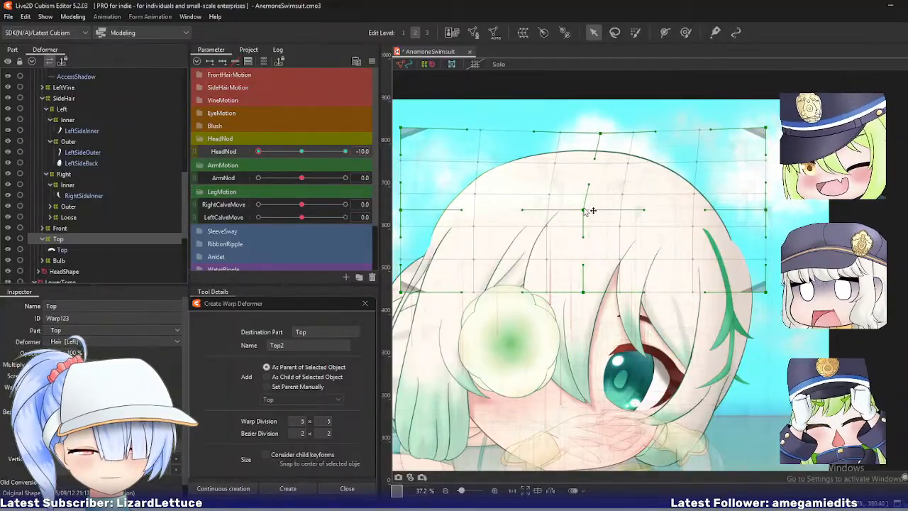
pyautogui.moveTo(584, 210); pyautogui.dragTo(606, 220)
# - Pull the Top deformer's right-edge points outward and down and its bottom-middle point right and down at HeadNod -10, fine-tuning the centre
pyautogui.moveTo(718, 169); pyautogui.dragTo(783, 231)
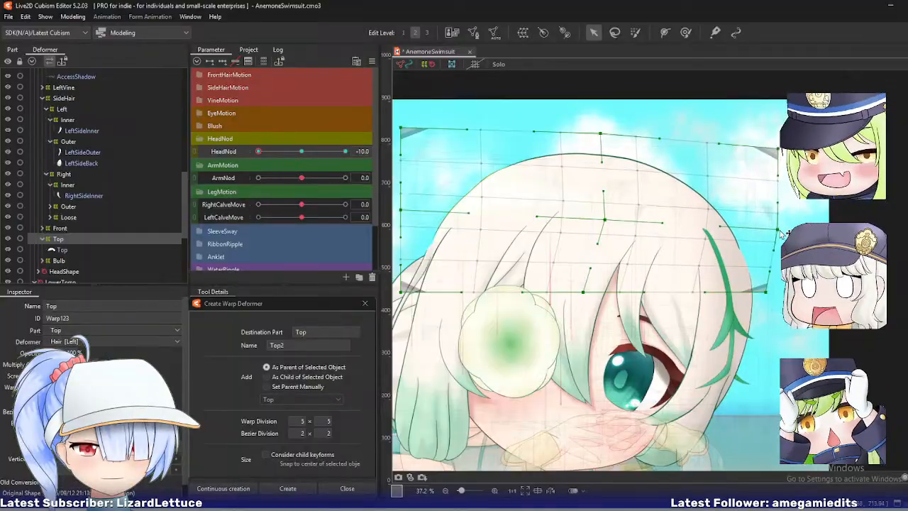
pyautogui.moveTo(766, 293); pyautogui.dragTo(781, 329)
pyautogui.moveTo(605, 221); pyautogui.dragTo(607, 222)
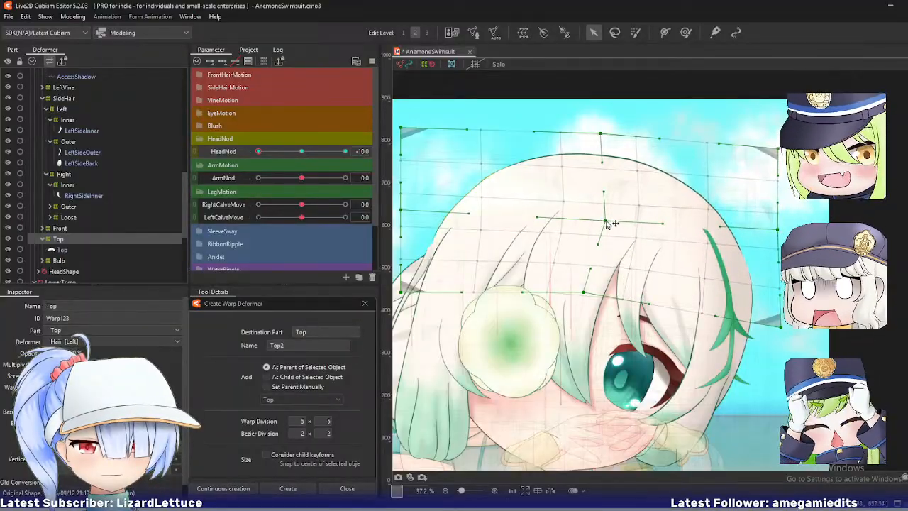
pyautogui.moveTo(583, 293); pyautogui.dragTo(605, 310)
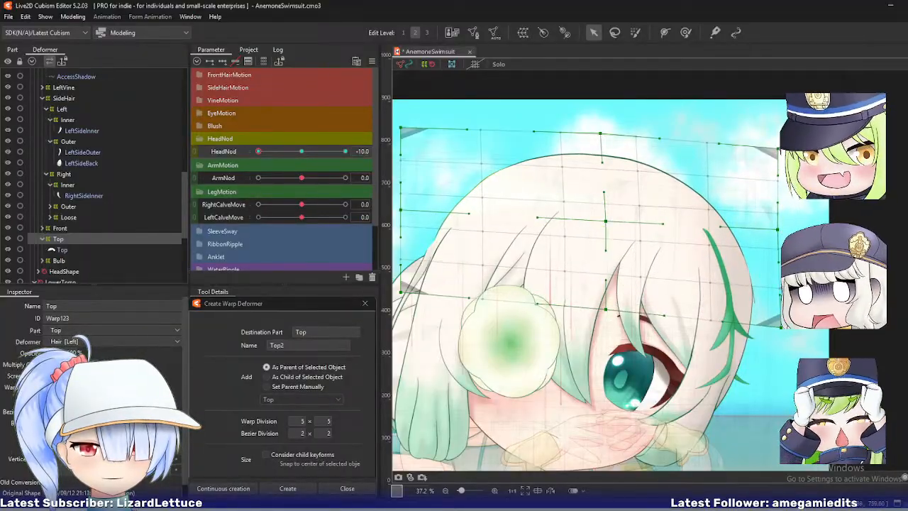
pyautogui.moveTo(783, 230); pyautogui.dragTo(784, 232)
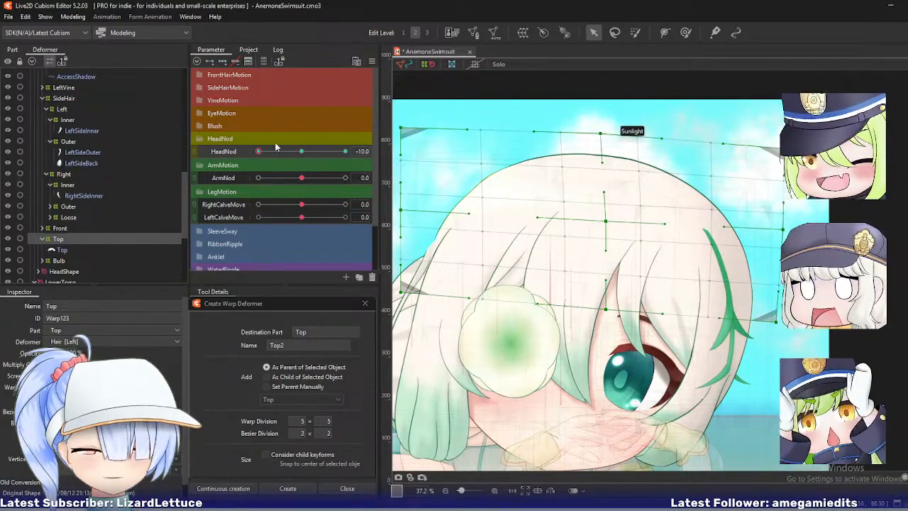
# - Preview HeadNod repeatedly between its -10 and 0 poses to check how the Top deformer moves with the hair
pyautogui.moveTo(259, 151); pyautogui.dragTo(247, 181)
pyautogui.moveTo(502, 213); pyautogui.dragTo(520, 157)
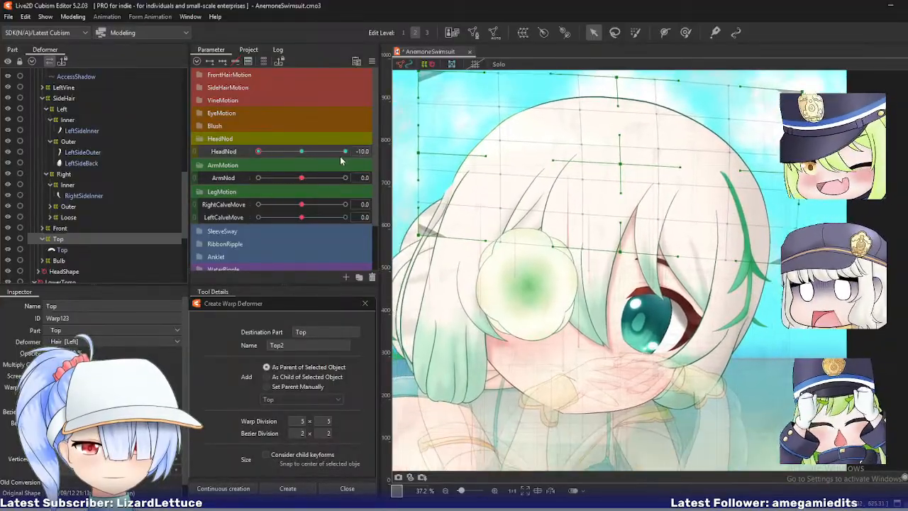
pyautogui.moveTo(265, 157); pyautogui.dragTo(245, 161)
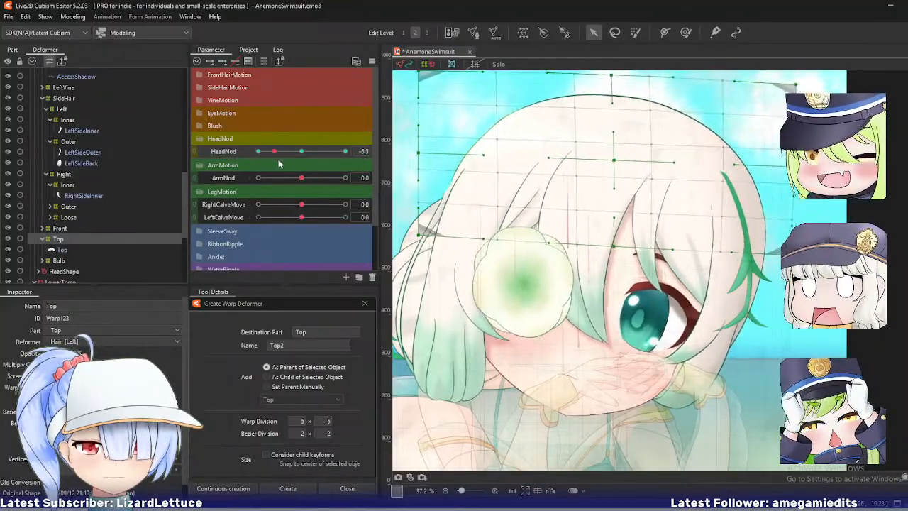
pyautogui.moveTo(279, 163); pyautogui.dragTo(293, 167)
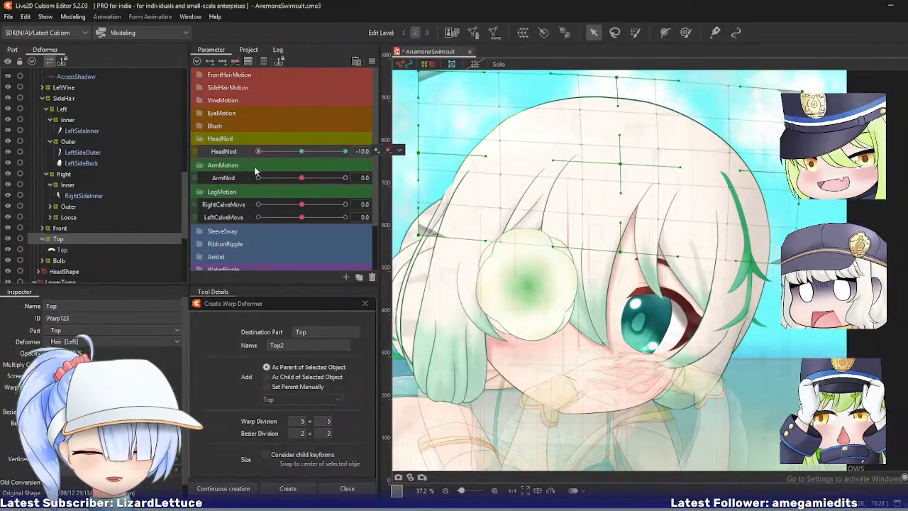
pyautogui.click(260, 152)
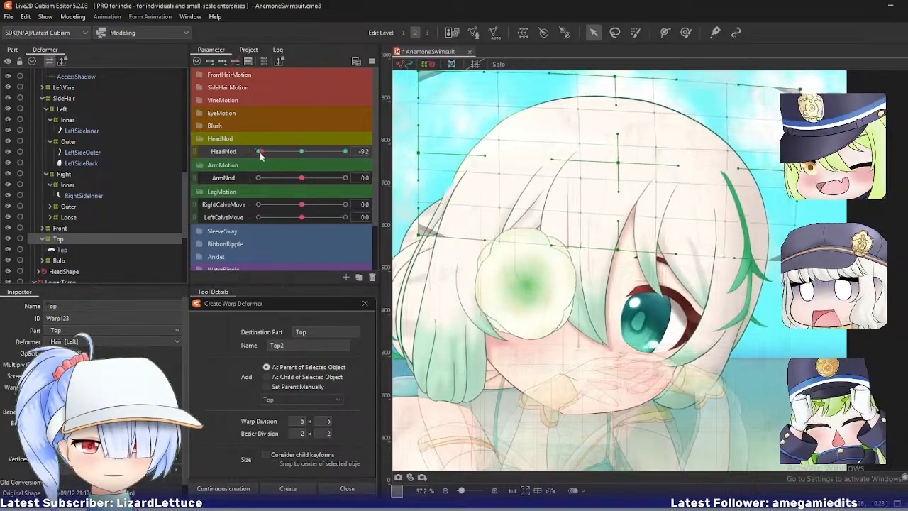
pyautogui.moveTo(288, 158); pyautogui.dragTo(250, 155)
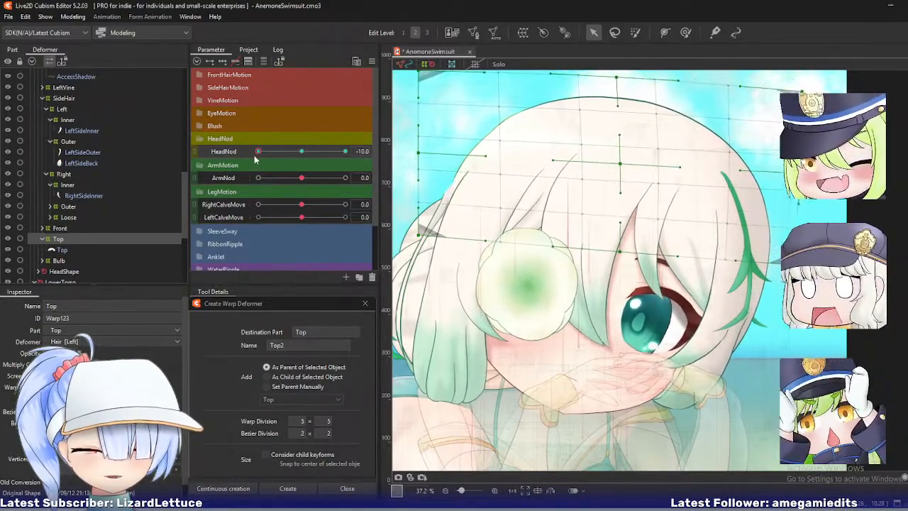
pyautogui.moveTo(261, 159)
pyautogui.mouseDown()
pyautogui.moveTo(281, 163)
pyautogui.moveTo(244, 161)
pyautogui.mouseUp()
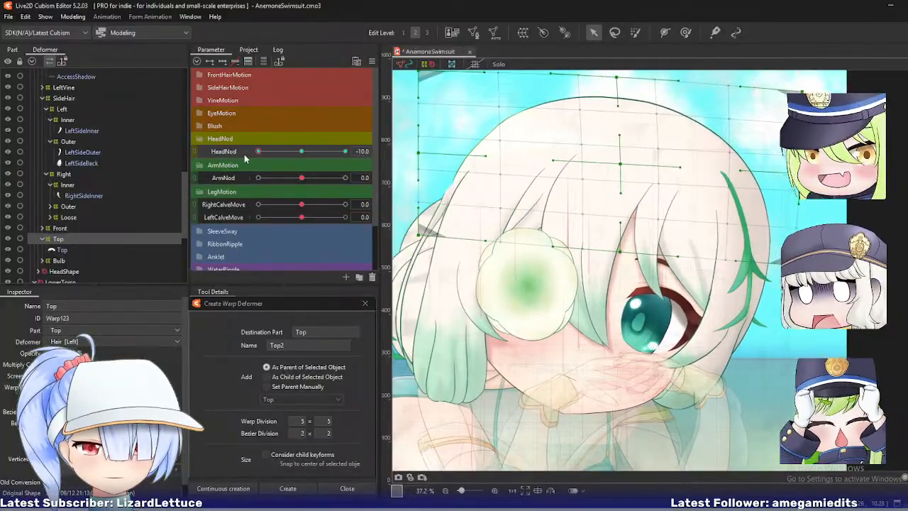
# - Select the LeftThin front hair deformer, move its upper-right corner up and inward at HeadNod -10, and preview the nod
pyautogui.rightClick(650, 237)
pyautogui.click(772, 285)
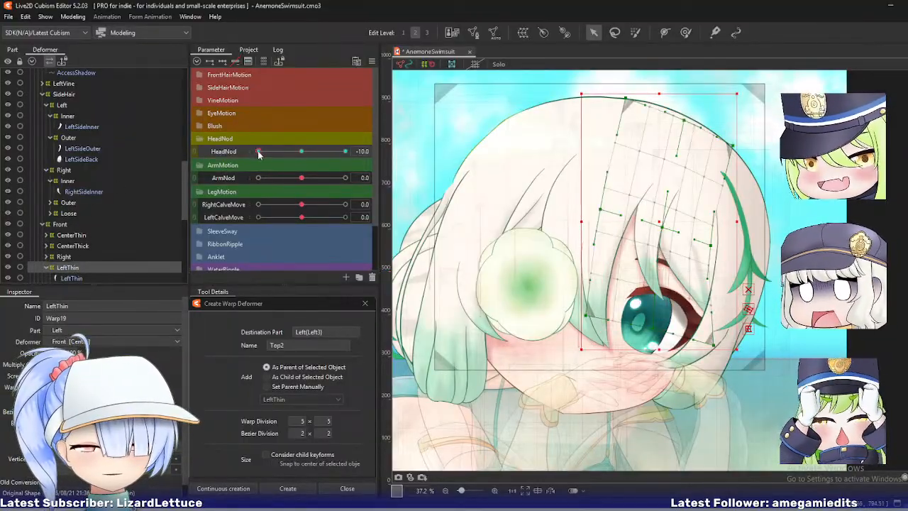
pyautogui.moveTo(259, 151)
pyautogui.mouseDown()
pyautogui.moveTo(276, 158)
pyautogui.moveTo(238, 153)
pyautogui.moveTo(287, 156)
pyautogui.moveTo(249, 153)
pyautogui.mouseUp()
# - Shift the CenterThick front hair deformer's top-left corner and top-middle point right and down at HeadNod -10, previewing the nod
pyautogui.rightClick(589, 197)
pyautogui.moveTo(603, 219)
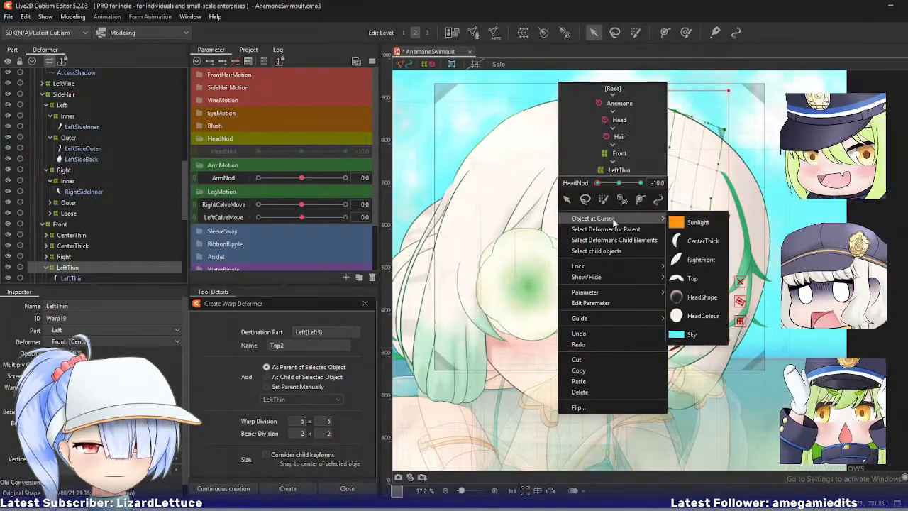
pyautogui.click(701, 241)
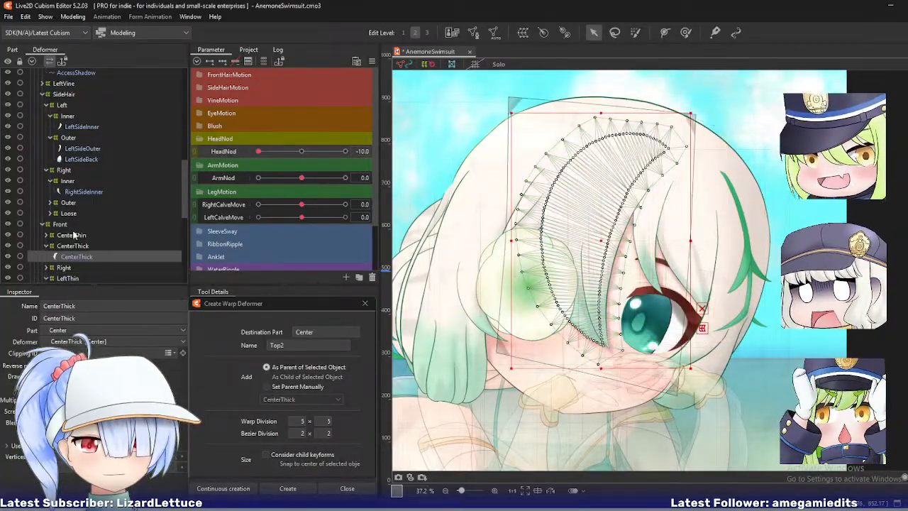
pyautogui.click(65, 247)
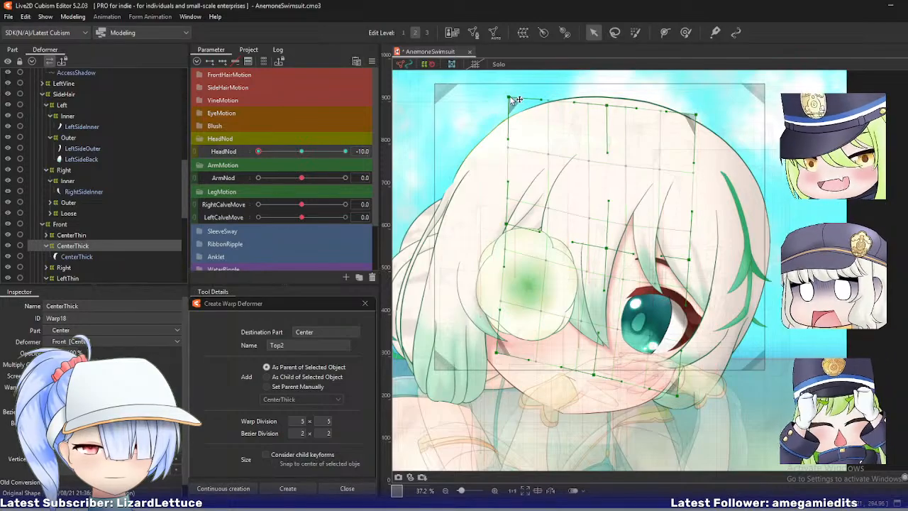
pyautogui.moveTo(508, 95); pyautogui.dragTo(533, 102)
pyautogui.moveTo(615, 106); pyautogui.dragTo(627, 111)
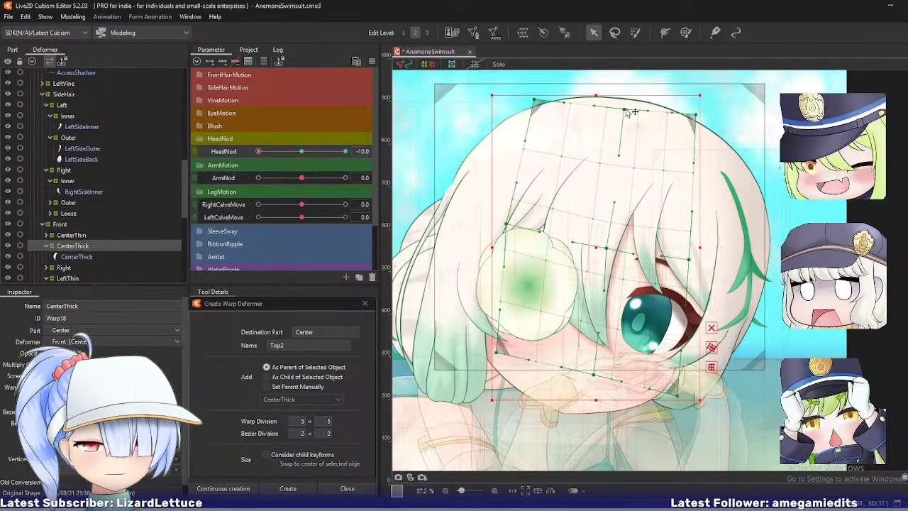
pyautogui.moveTo(258, 151)
pyautogui.mouseDown()
pyautogui.moveTo(301, 151)
pyautogui.moveTo(258, 152)
pyautogui.mouseUp()
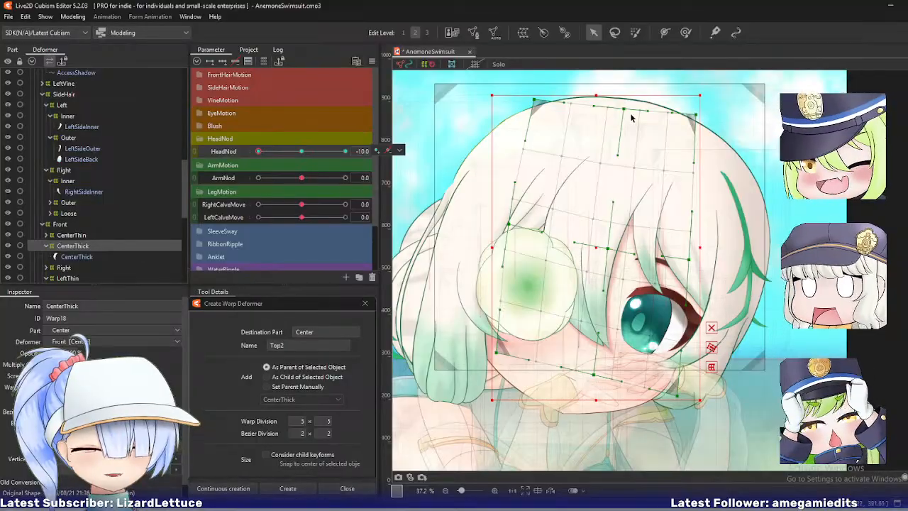
pyautogui.moveTo(259, 151)
pyautogui.mouseDown()
pyautogui.moveTo(281, 153)
pyautogui.moveTo(258, 151)
pyautogui.mouseUp()
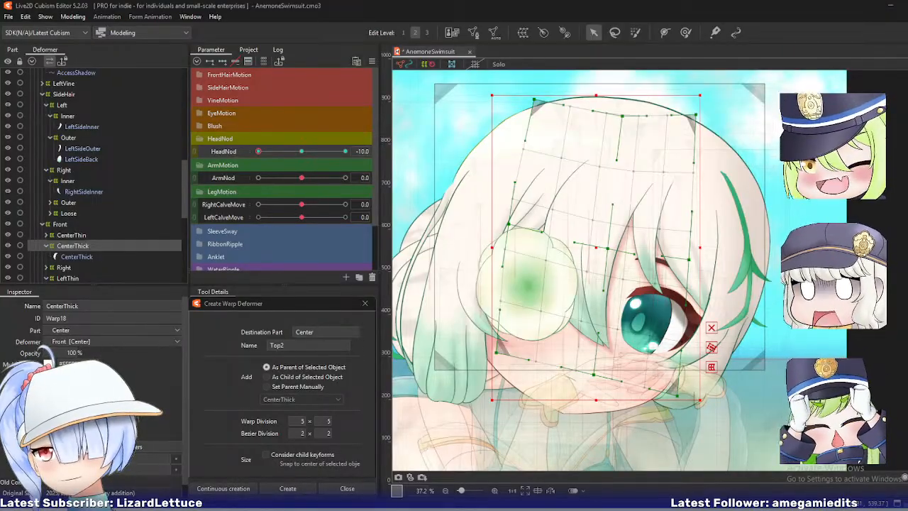
# - Preview the nod and shift the CenterThick deformer's bottom-left and bottom-middle points slightly left at HeadNod -10
pyautogui.moveTo(590, 149); pyautogui.dragTo(561, 148)
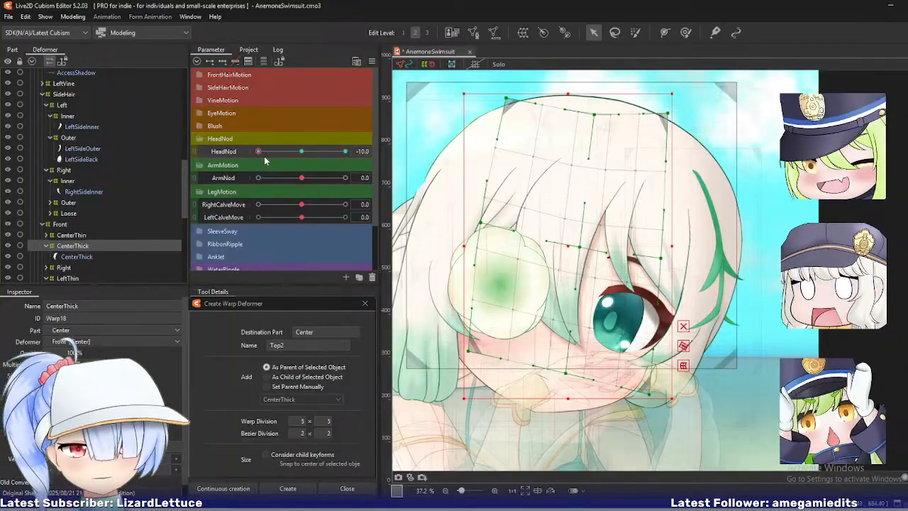
pyautogui.moveTo(258, 151)
pyautogui.mouseDown()
pyautogui.moveTo(305, 152)
pyautogui.moveTo(251, 162)
pyautogui.mouseUp()
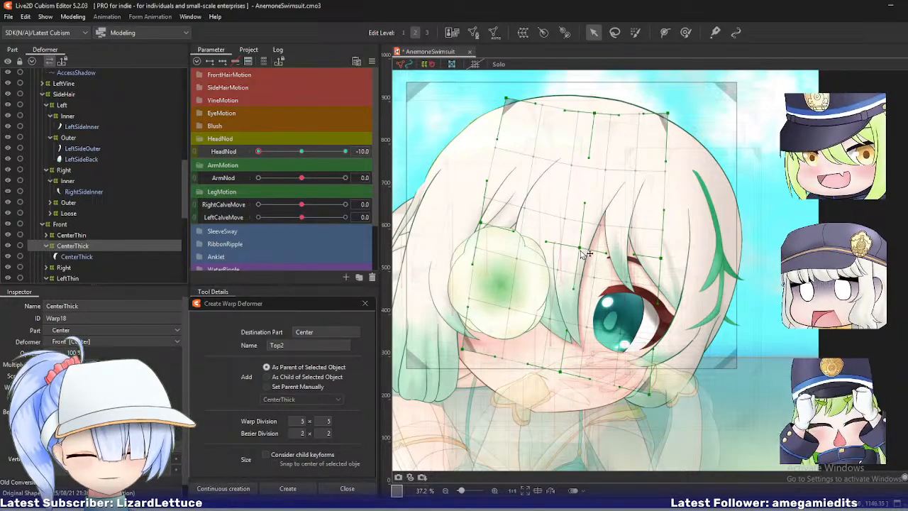
# - Select the CenterThin front hair deformer and move its top-left corner outward and down at HeadNod -10, nudging the top-right, top-middle and right-middle points
pyautogui.rightClick(595, 299)
pyautogui.moveTo(594, 301)
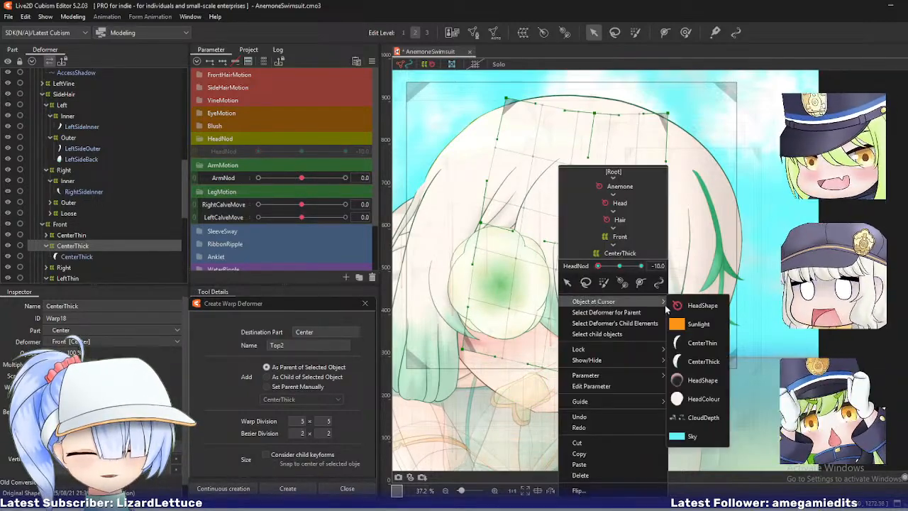
pyautogui.click(680, 339)
pyautogui.click(81, 235)
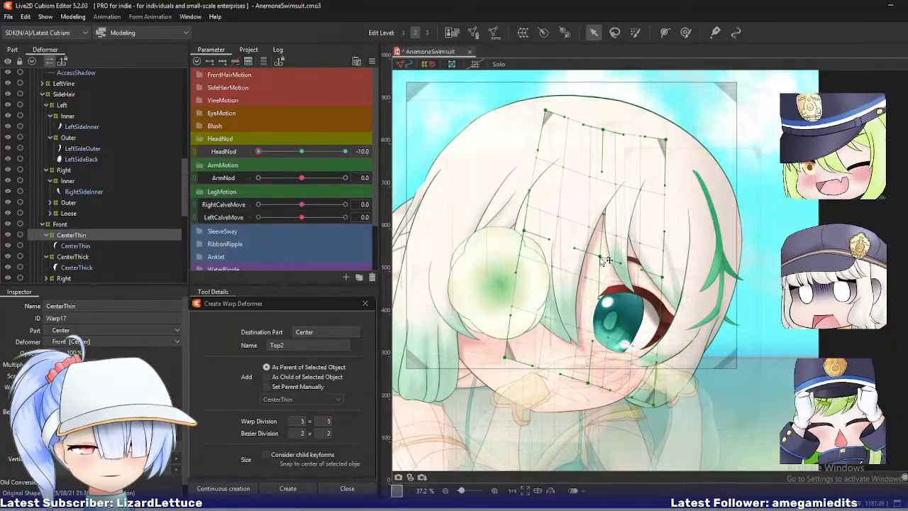
pyautogui.moveTo(258, 151)
pyautogui.mouseDown()
pyautogui.moveTo(284, 156)
pyautogui.moveTo(259, 152)
pyautogui.mouseUp()
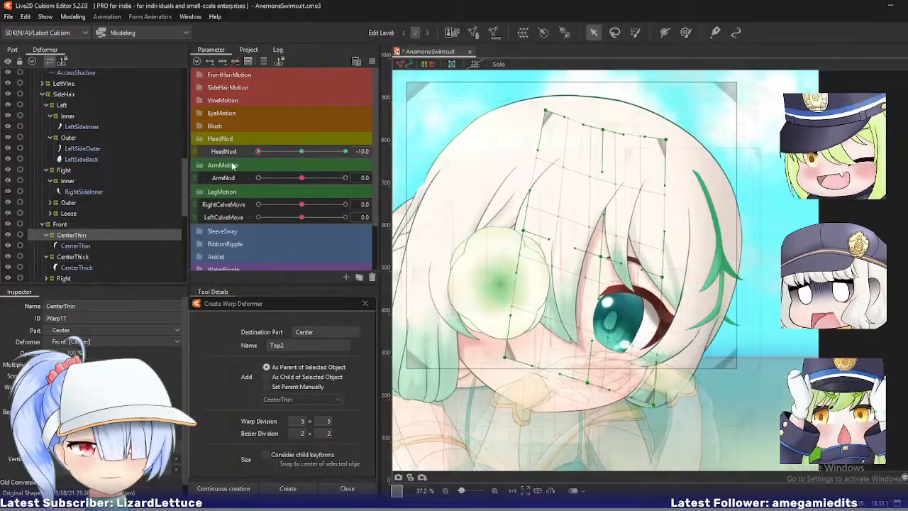
pyautogui.moveTo(536, 115); pyautogui.dragTo(530, 117)
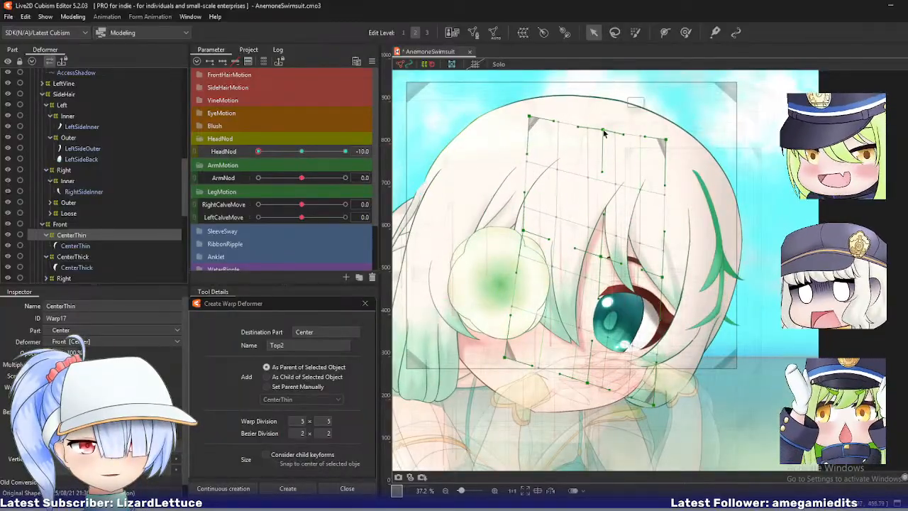
pyautogui.moveTo(672, 136); pyautogui.dragTo(676, 140)
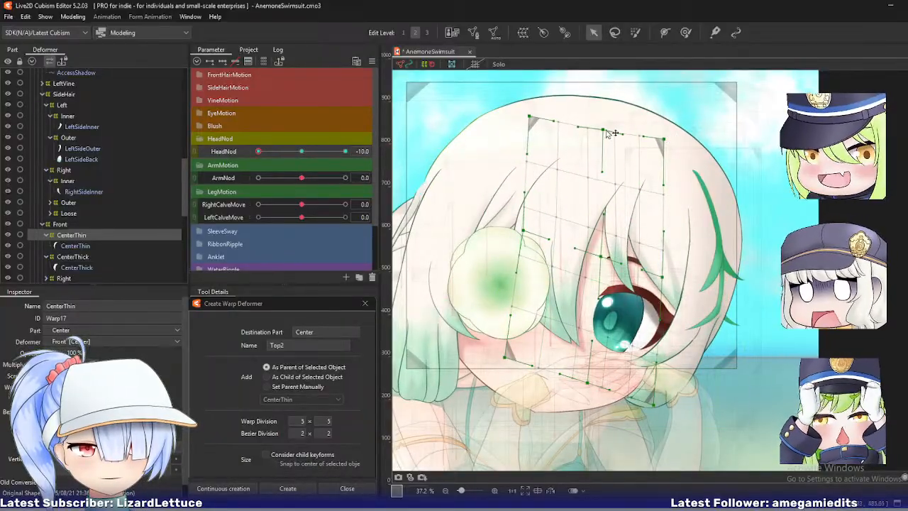
pyautogui.moveTo(606, 134); pyautogui.dragTo(604, 131)
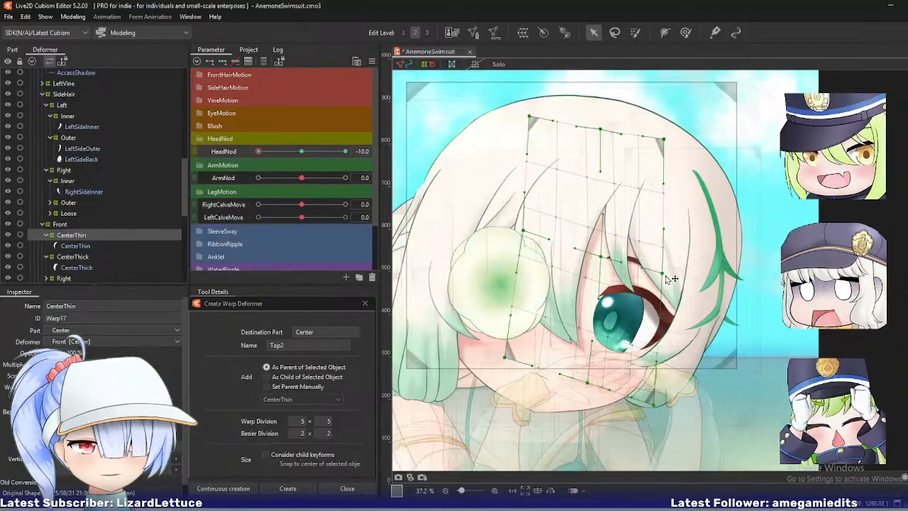
pyautogui.moveTo(607, 257); pyautogui.dragTo(607, 260)
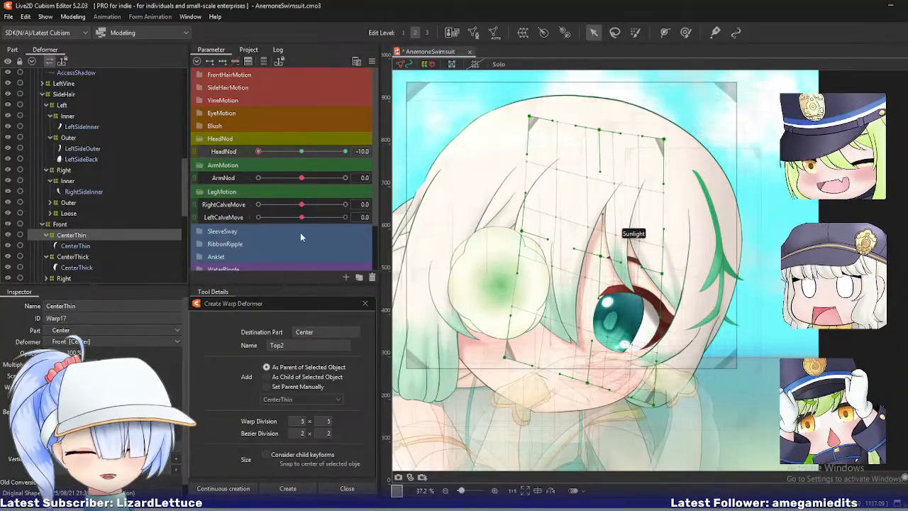
# - Select the CenterFrontShadow deformer, move its top-right corner up and inward at HeadNod -10, nudge its centre and top-middle points, and preview the nod
pyautogui.rightClick(627, 298)
pyautogui.moveTo(627, 296)
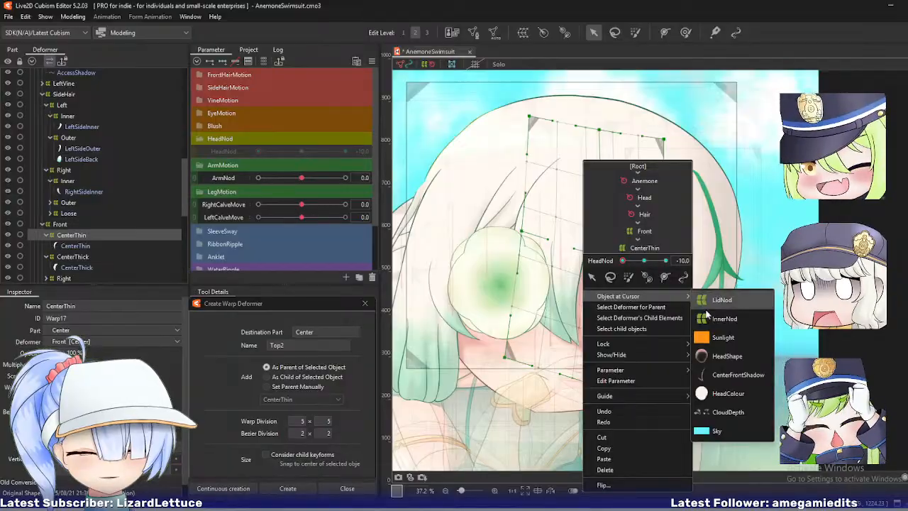
pyautogui.click(737, 375)
pyautogui.click(94, 268)
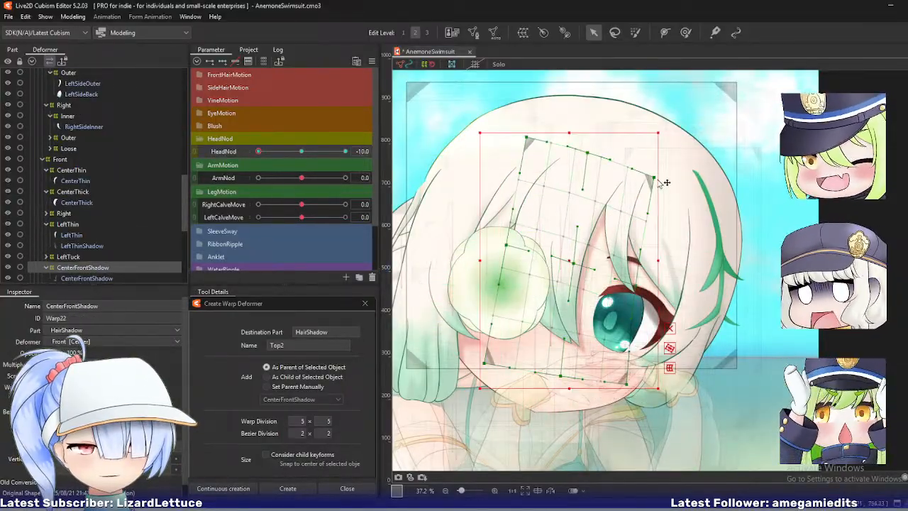
pyautogui.moveTo(654, 178); pyautogui.dragTo(646, 166)
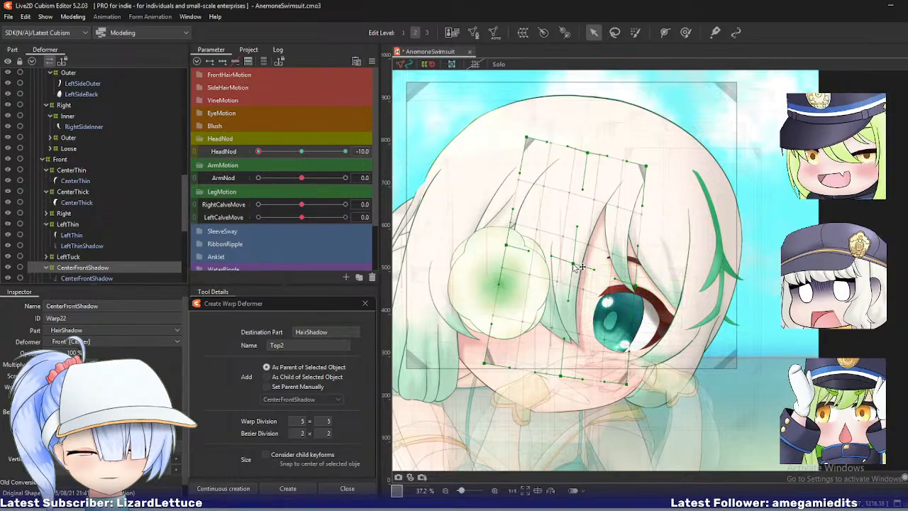
pyautogui.moveTo(570, 263); pyautogui.dragTo(571, 263)
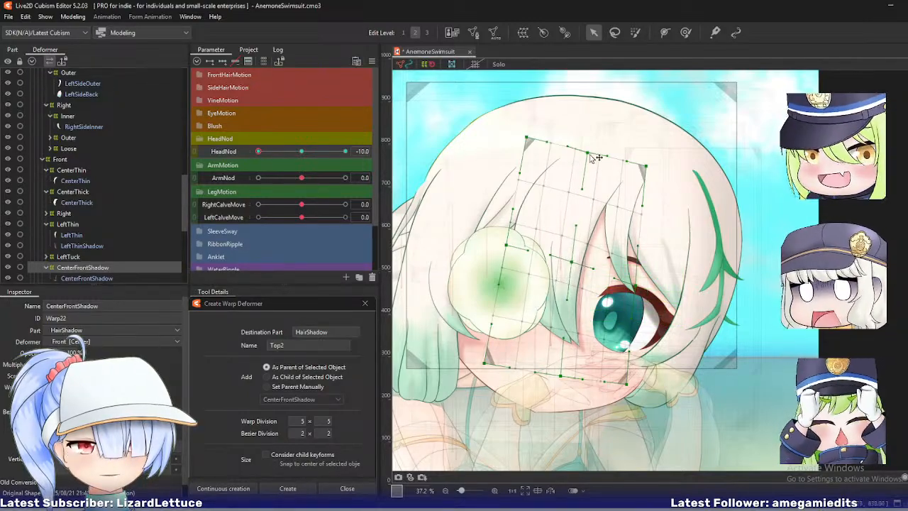
pyautogui.moveTo(590, 154); pyautogui.dragTo(586, 153)
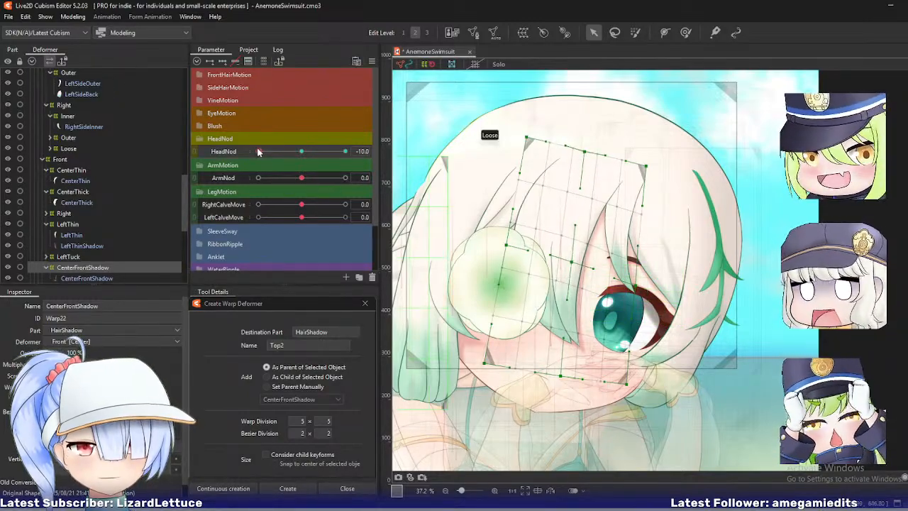
pyautogui.moveTo(258, 152); pyautogui.dragTo(238, 161)
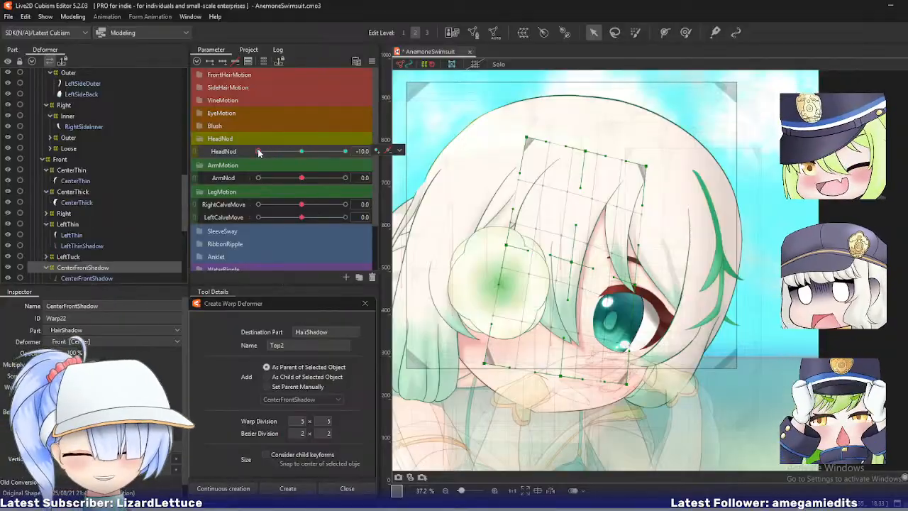
pyautogui.moveTo(258, 153)
pyautogui.mouseDown()
pyautogui.moveTo(282, 154)
pyautogui.moveTo(228, 153)
pyautogui.moveTo(295, 165)
pyautogui.moveTo(279, 167)
pyautogui.moveTo(286, 174)
pyautogui.moveTo(242, 166)
pyautogui.mouseUp()
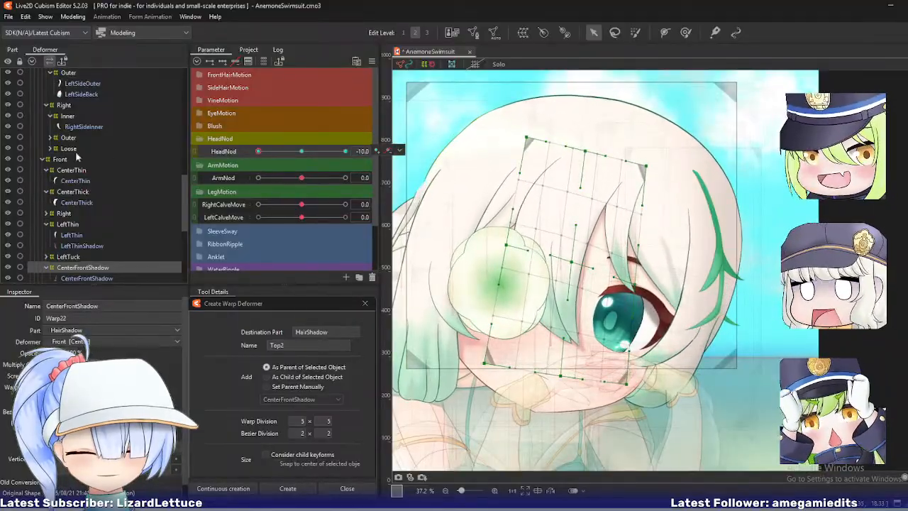
# - Nudge the bottom-middle point of the left side hair's Outer deformer right at HeadNod -10, preview the nod, and return HeadNod to 0
pyautogui.rightClick(664, 345)
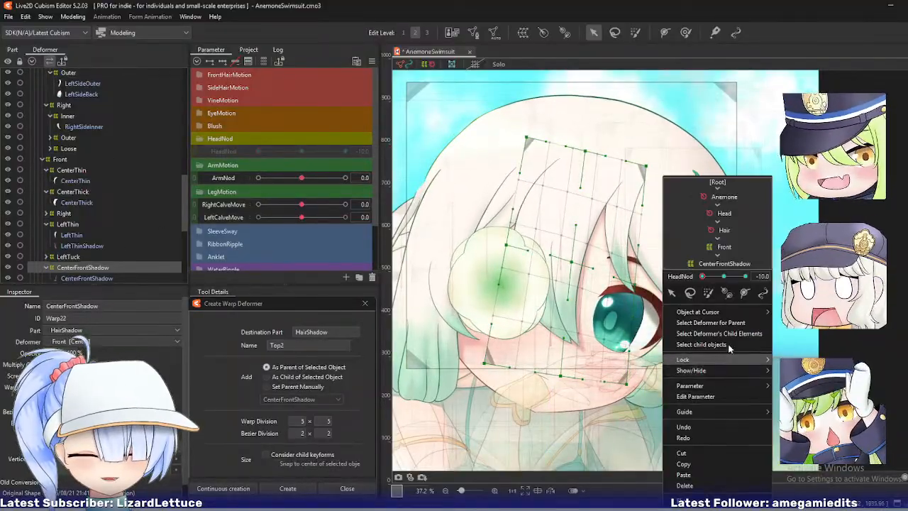
pyautogui.moveTo(731, 312)
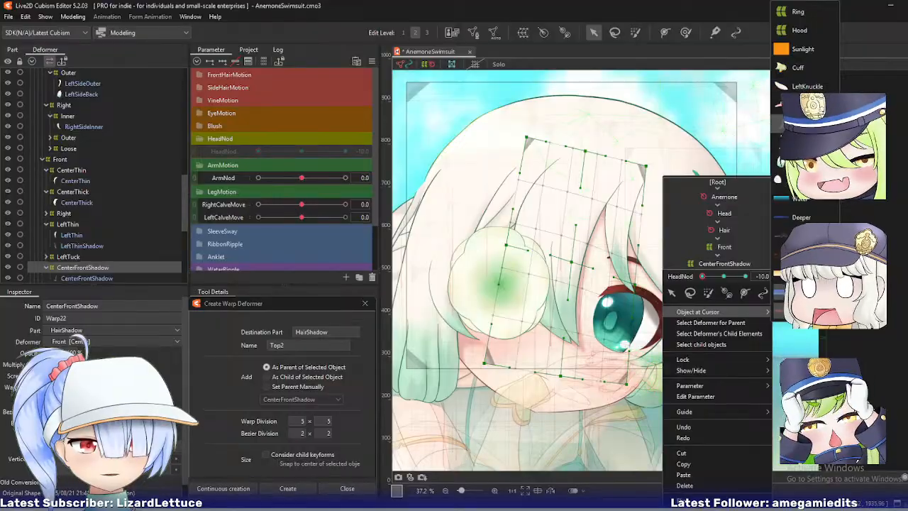
pyautogui.click(801, 123)
pyautogui.click(99, 75)
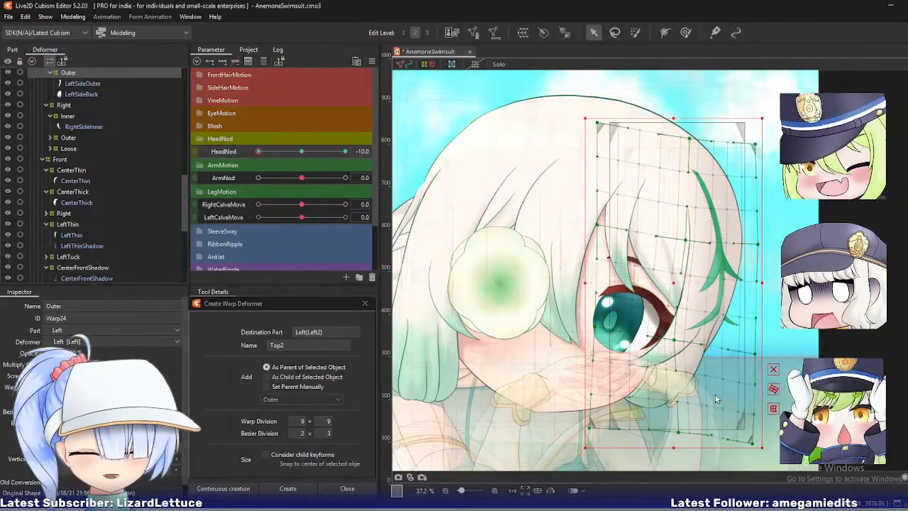
pyautogui.scroll(6, 715, 394)
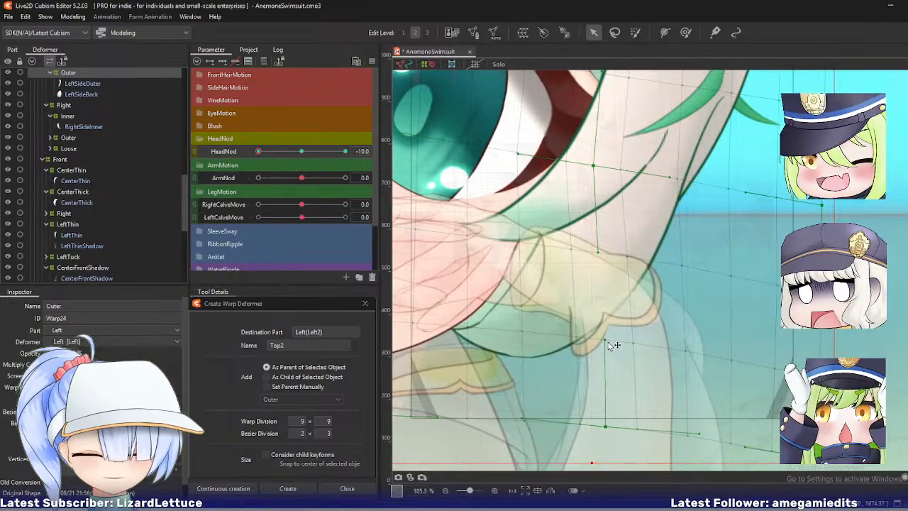
pyautogui.moveTo(270, 152); pyautogui.dragTo(257, 151)
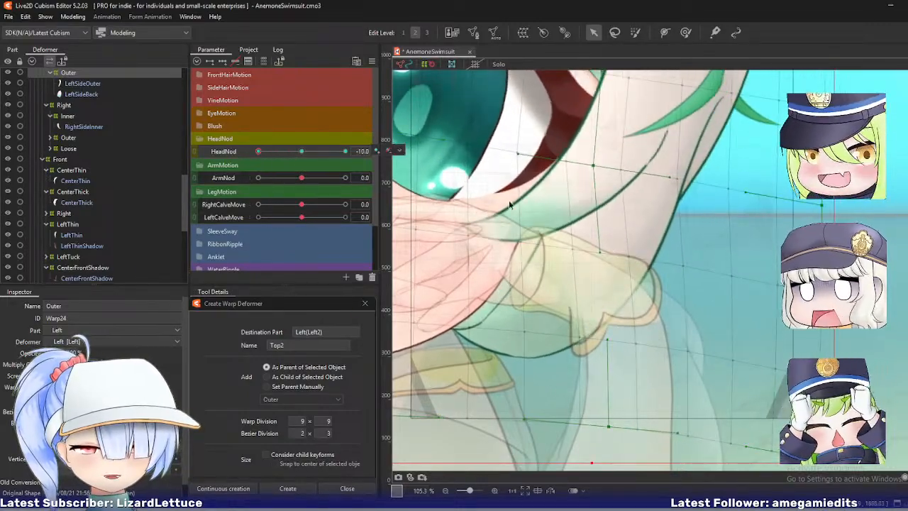
pyautogui.moveTo(260, 151)
pyautogui.mouseDown()
pyautogui.moveTo(273, 158)
pyautogui.moveTo(257, 158)
pyautogui.mouseUp()
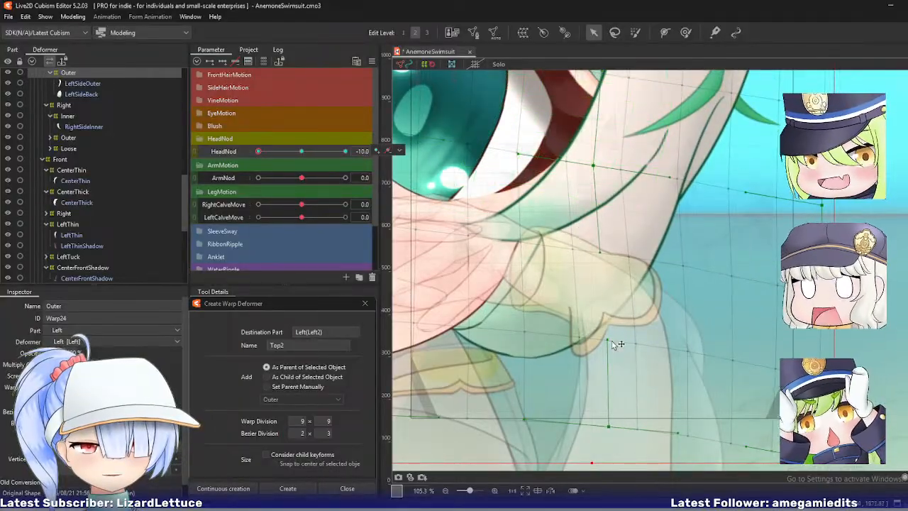
pyautogui.hotkey('ctrl', 'r')
pyautogui.scroll(-4, 570, 323)
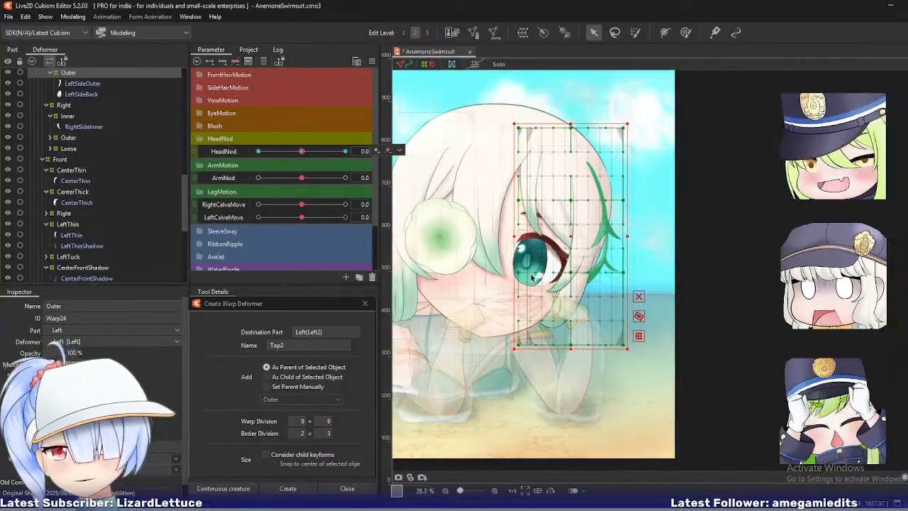
# - Examine the left vine's Front and Back deformers and the Vine and VineBehindHead meshes to see what each controls
pyautogui.moveTo(561, 272); pyautogui.dragTo(638, 302)
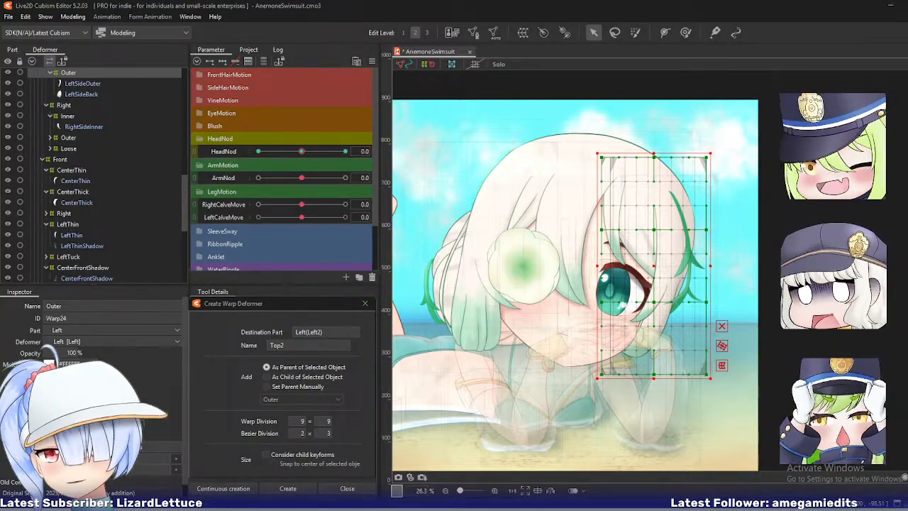
pyautogui.click(285, 3)
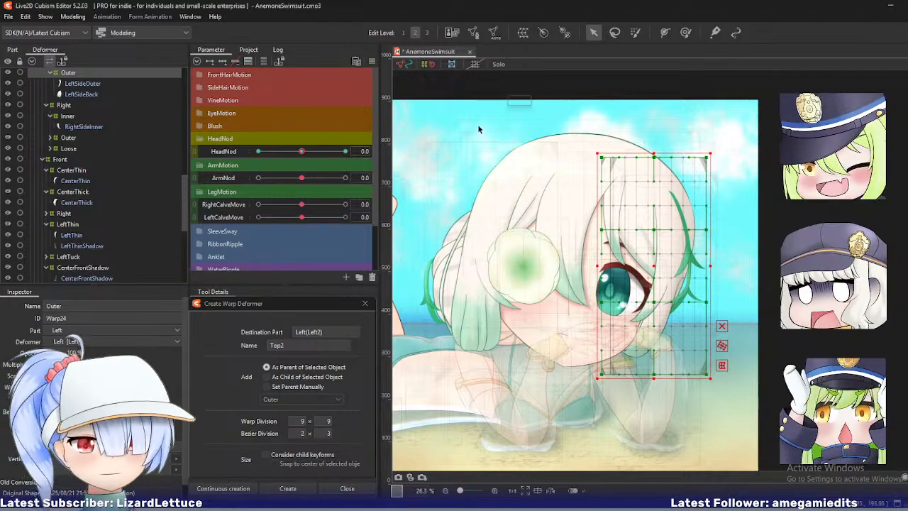
pyautogui.moveTo(549, 180); pyautogui.dragTo(541, 183)
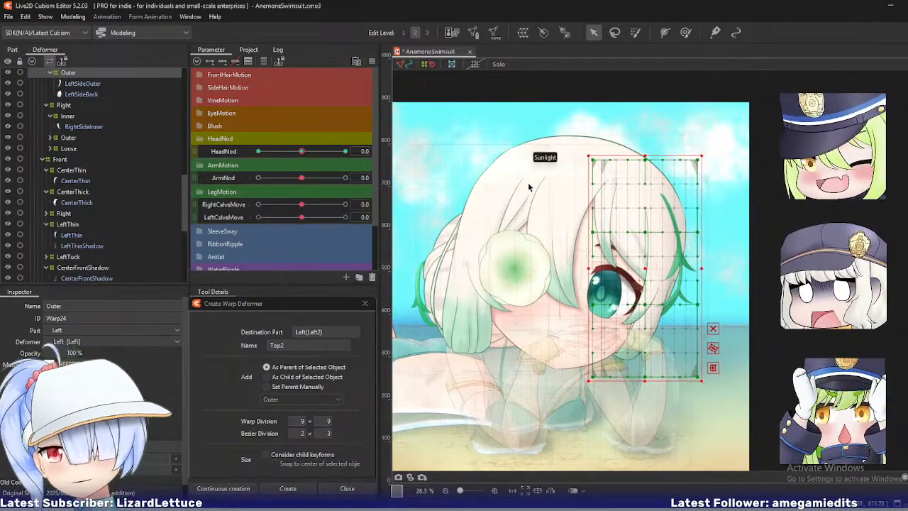
pyautogui.scroll(2, 533, 186)
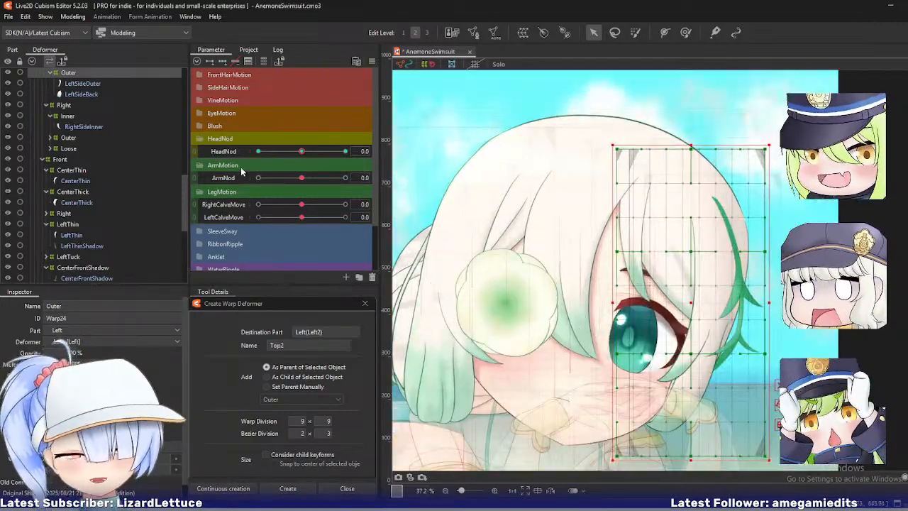
pyautogui.rightClick(727, 222)
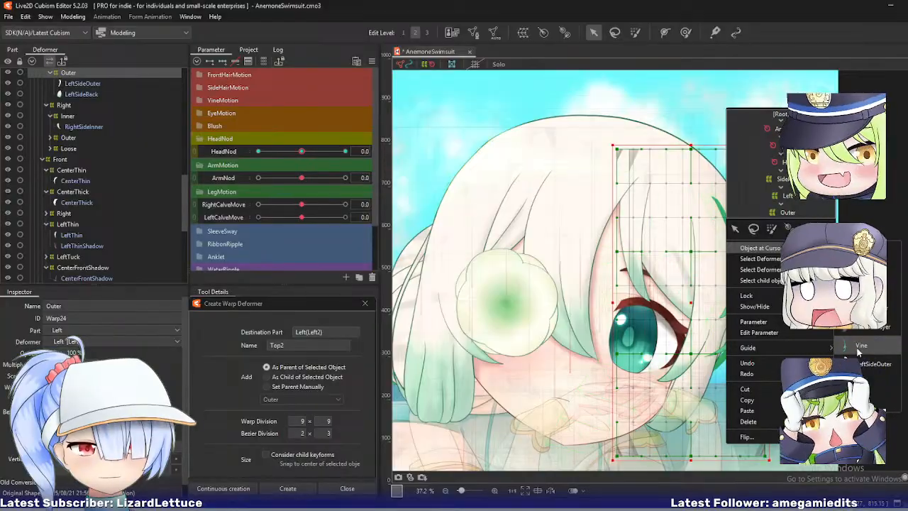
pyautogui.click(859, 347)
pyautogui.click(68, 143)
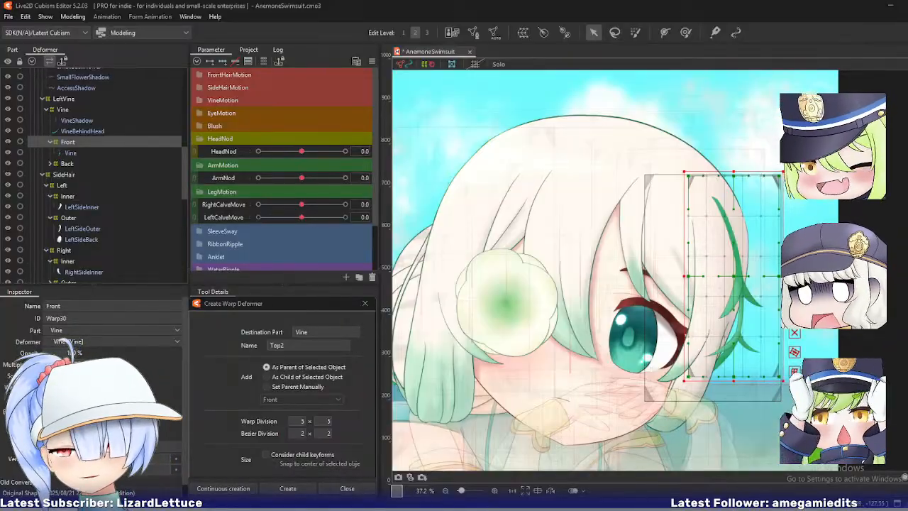
pyautogui.click(71, 153)
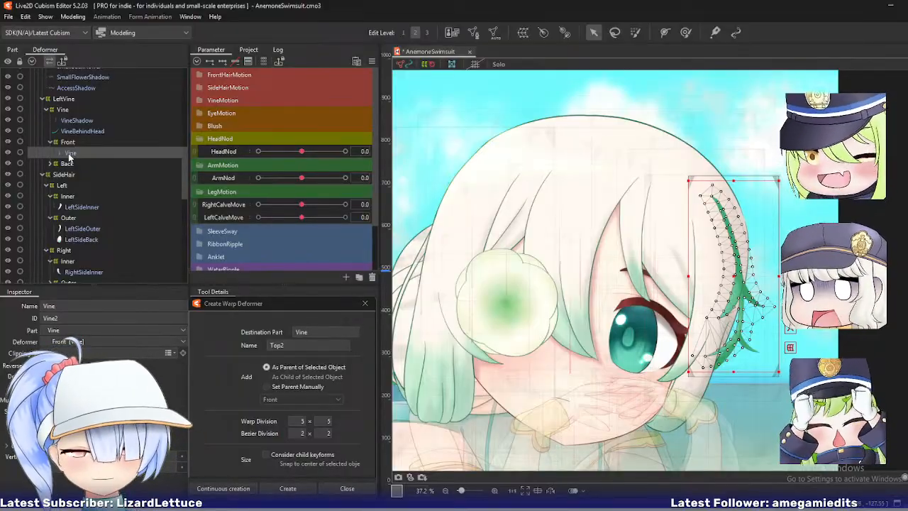
pyautogui.click(74, 133)
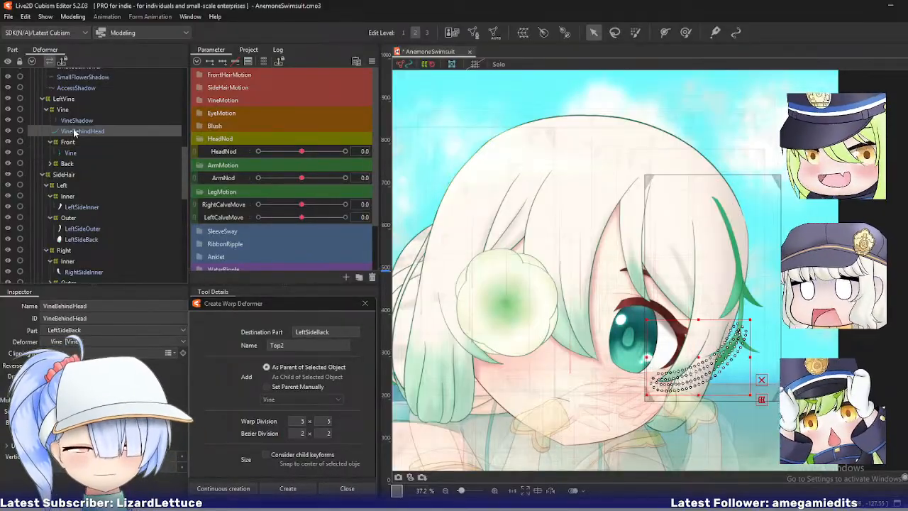
pyautogui.click(68, 164)
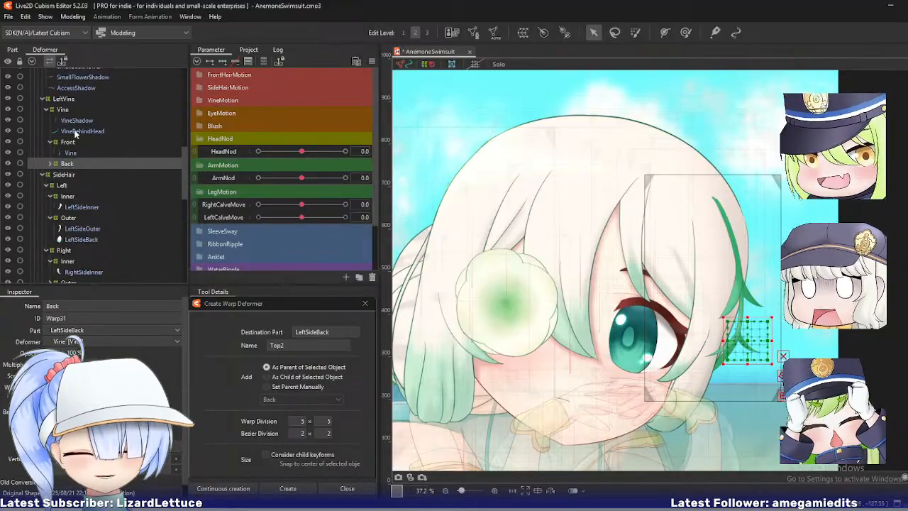
pyautogui.click(75, 132)
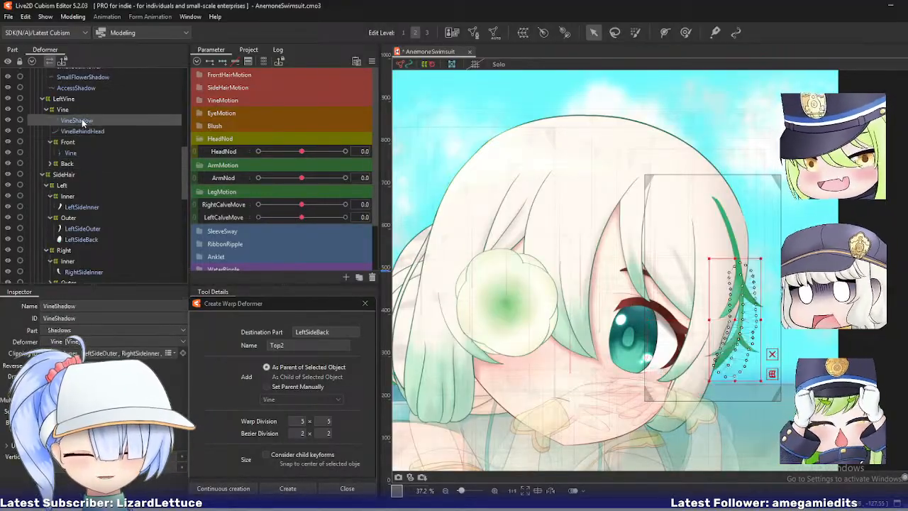
# - Move the VineShadow mesh into the vine's Front deformer and select that deformer
pyautogui.click(81, 121)
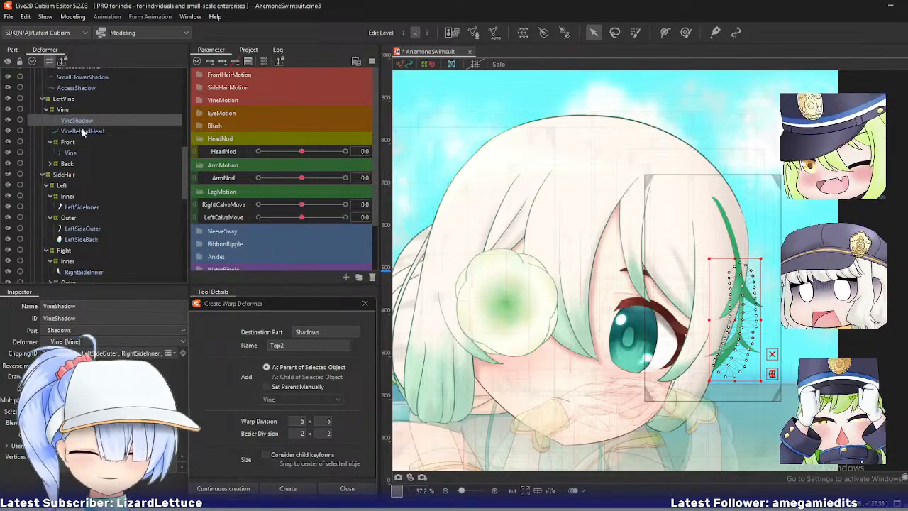
pyautogui.moveTo(82, 124); pyautogui.dragTo(81, 145)
pyautogui.click(93, 135)
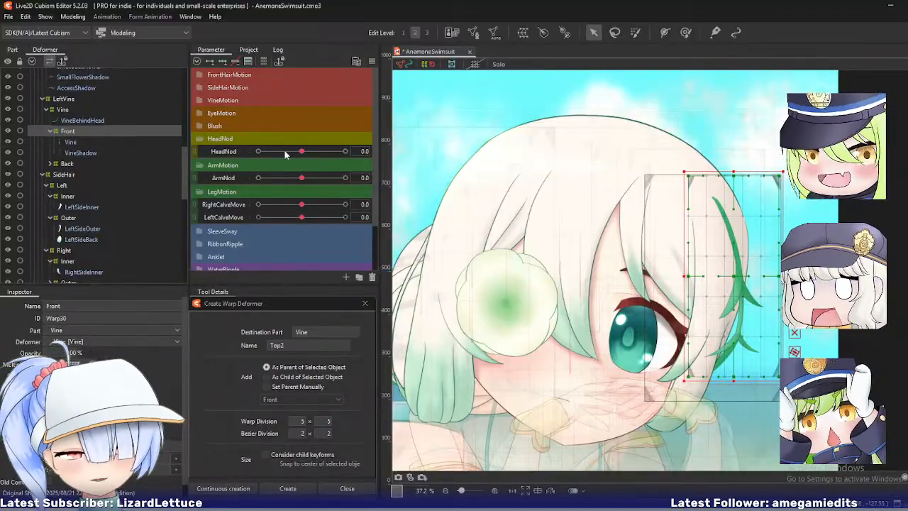
# - Add three HeadNod keys to the vine's Front deformer, set HeadNod to -10, and move the top-left and top-middle points right and down
pyautogui.click(231, 152)
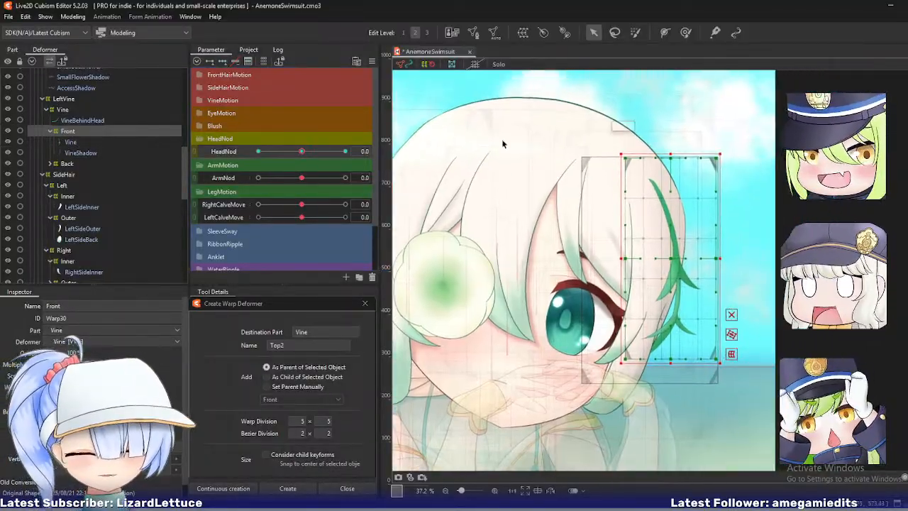
pyautogui.moveTo(304, 157); pyautogui.dragTo(256, 153)
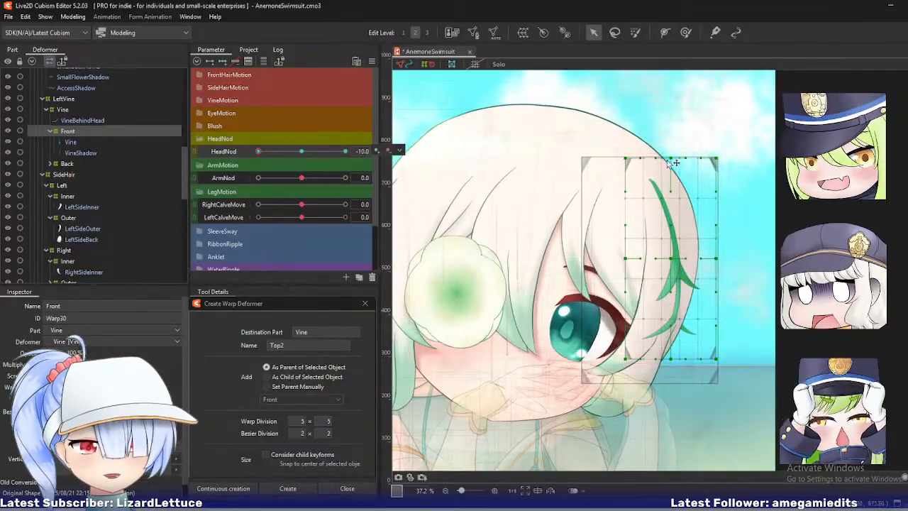
pyautogui.moveTo(629, 161); pyautogui.dragTo(644, 173)
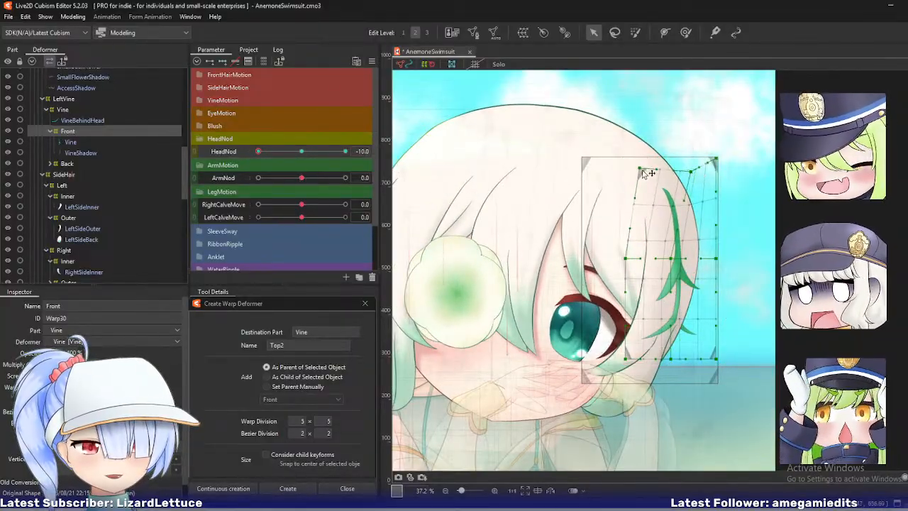
pyautogui.hotkey('ctrl', 'a')
pyautogui.moveTo(721, 160); pyautogui.dragTo(720, 160)
pyautogui.hotkey('ctrl', 'z')
pyautogui.hotkey('ctrl', 'z')
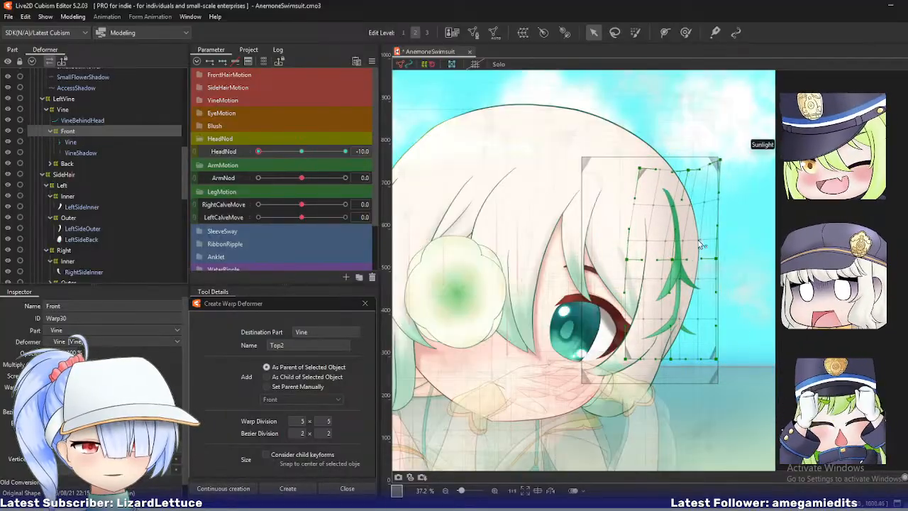
# - Shift the Front deformer's centre and right-middle points down and outward, preview the nod, and nudge the centre and top-left points
pyautogui.moveTo(674, 263); pyautogui.dragTo(730, 259)
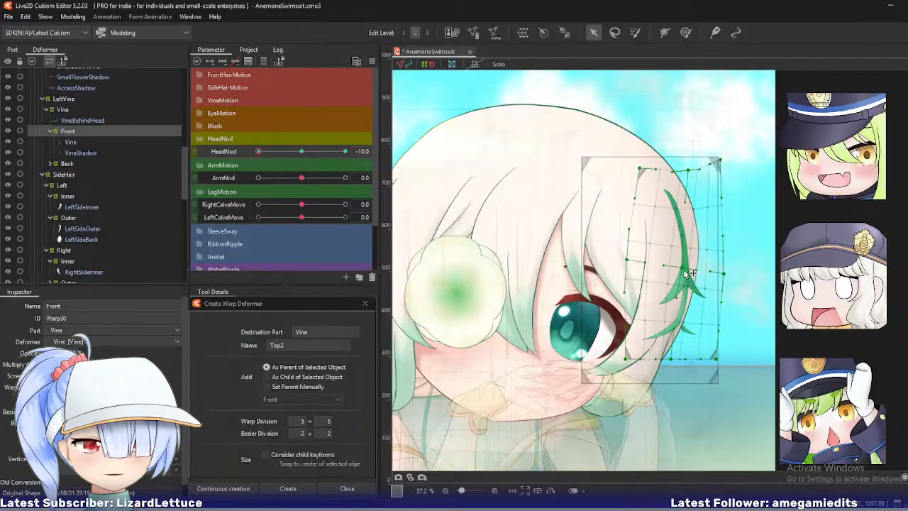
pyautogui.moveTo(266, 151)
pyautogui.mouseDown()
pyautogui.moveTo(293, 159)
pyautogui.moveTo(274, 168)
pyautogui.mouseUp()
pyautogui.moveTo(696, 277); pyautogui.dragTo(691, 271)
pyautogui.moveTo(640, 169); pyautogui.dragTo(642, 169)
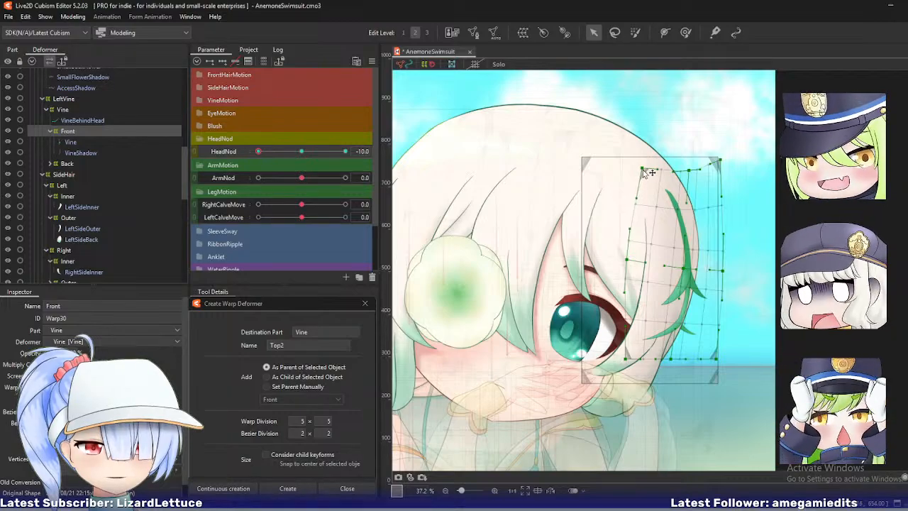
# - Move the Front deformer's top-right and right-middle points outward, pull its bottom points down, and preview the nod at HeadNod -10
pyautogui.moveTo(717, 163); pyautogui.dragTo(730, 170)
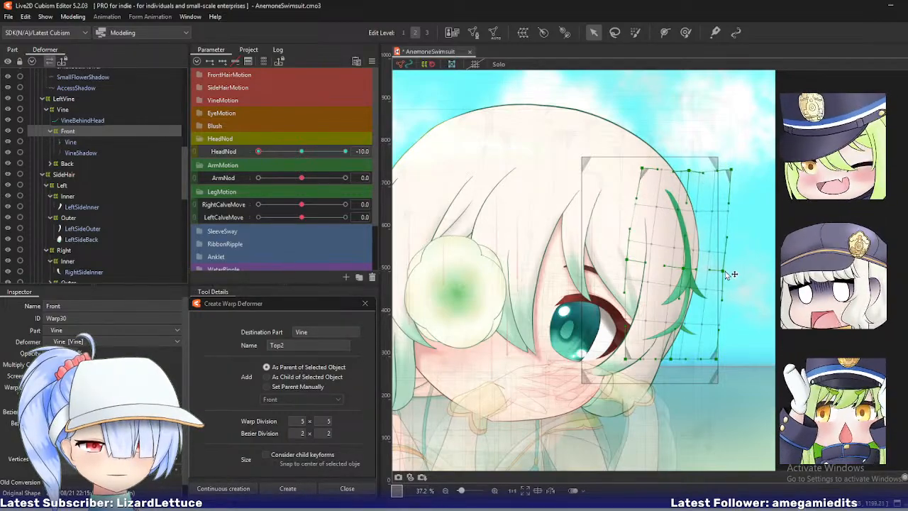
pyautogui.moveTo(723, 271); pyautogui.dragTo(736, 279)
pyautogui.moveTo(725, 361); pyautogui.dragTo(679, 377)
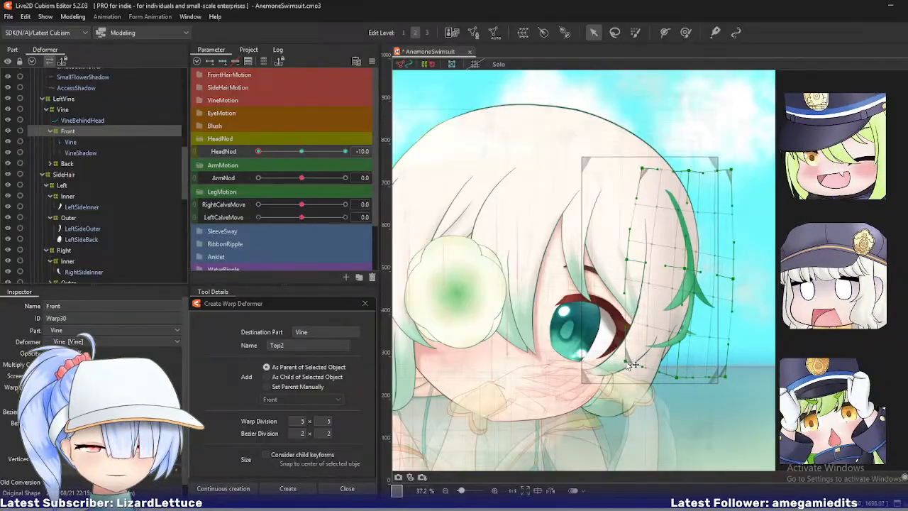
pyautogui.moveTo(259, 152)
pyautogui.mouseDown()
pyautogui.moveTo(271, 155)
pyautogui.moveTo(259, 153)
pyautogui.mouseUp()
pyautogui.scroll(3, 660, 399)
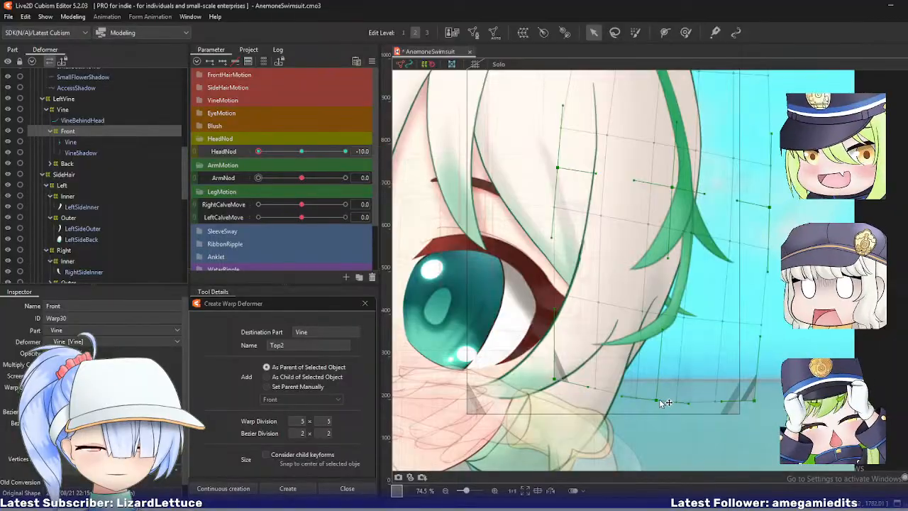
# - Move the Front deformer's bottom-left point right and down, raise its right-middle point, and preview the nod
pyautogui.moveTo(555, 381); pyautogui.dragTo(579, 396)
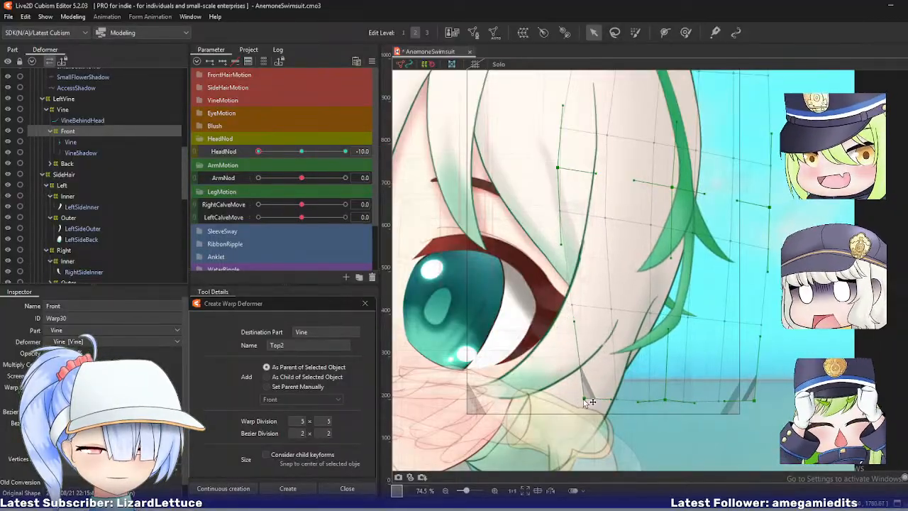
pyautogui.moveTo(558, 168); pyautogui.dragTo(541, 295)
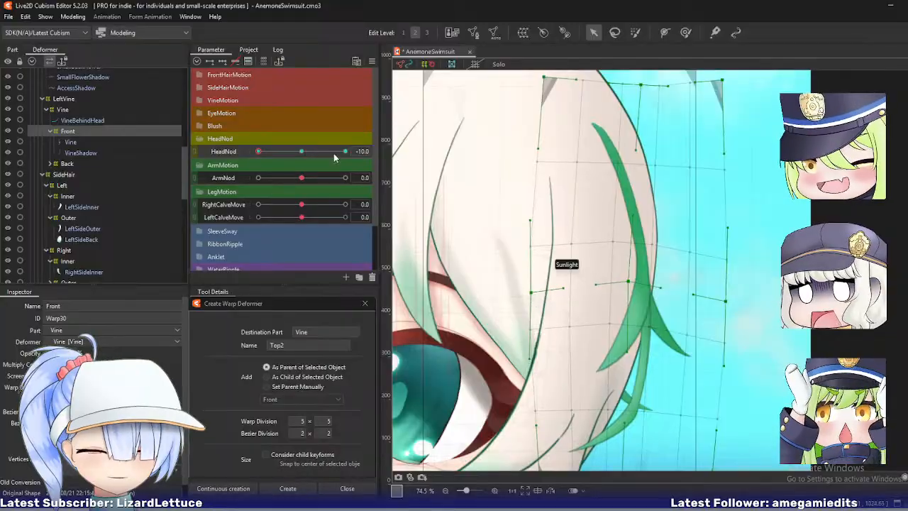
pyautogui.moveTo(261, 152)
pyautogui.mouseDown()
pyautogui.moveTo(298, 152)
pyautogui.moveTo(258, 152)
pyautogui.mouseUp()
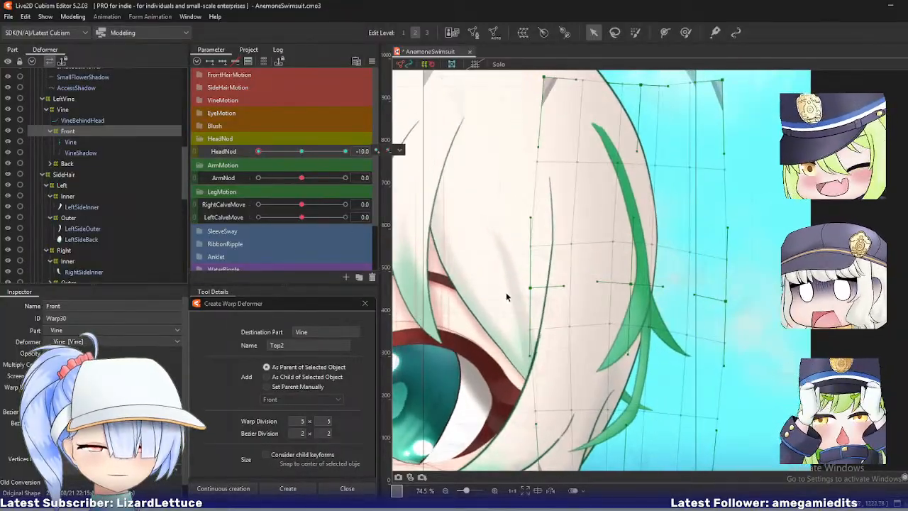
pyautogui.moveTo(727, 300); pyautogui.dragTo(735, 270)
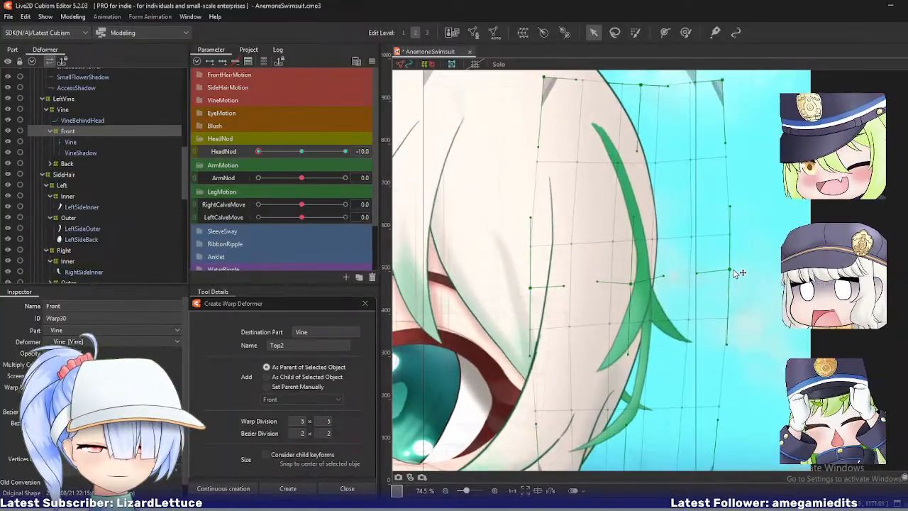
pyautogui.moveTo(261, 152); pyautogui.dragTo(215, 160)
# - Lower the Front deformer's top-right and top-middle points, nudge its top-left and left-middle points left, and shift the centre down and right
pyautogui.moveTo(556, 305); pyautogui.dragTo(545, 210)
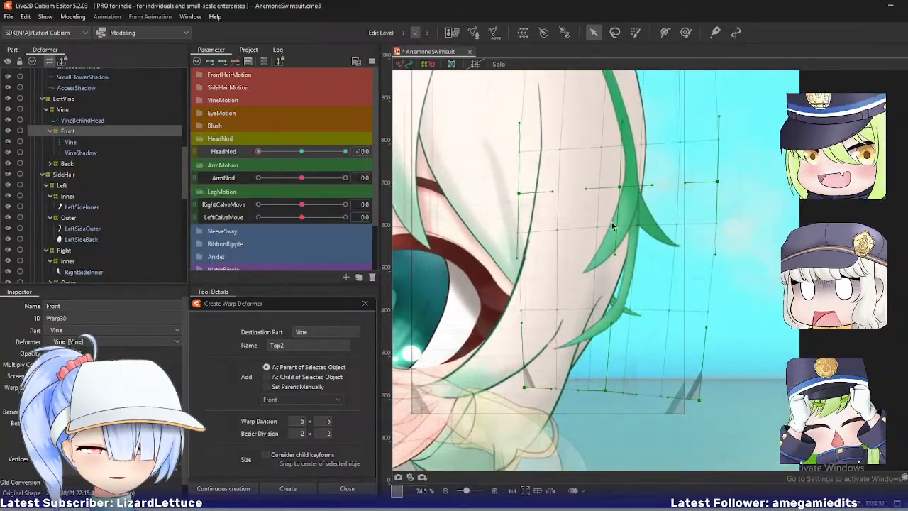
pyautogui.scroll(3, 602, 205)
pyautogui.moveTo(716, 129); pyautogui.dragTo(711, 152)
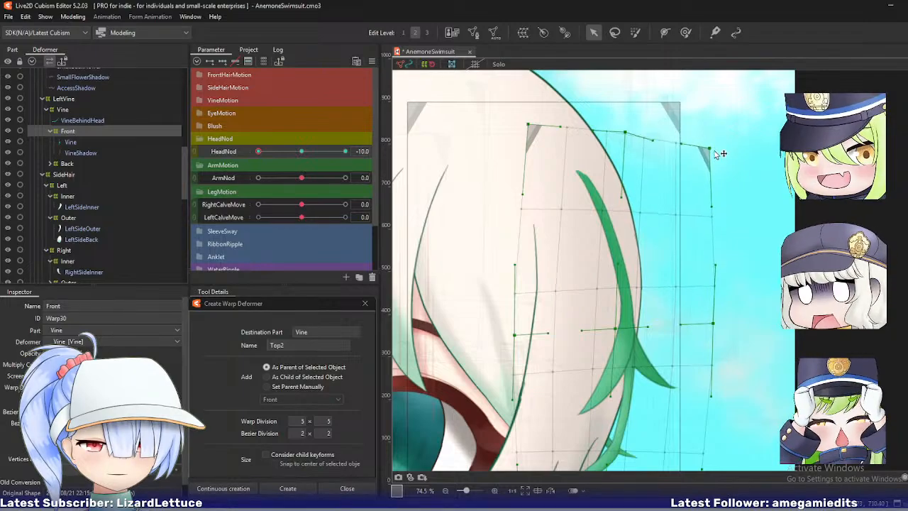
pyautogui.moveTo(626, 132); pyautogui.dragTo(647, 146)
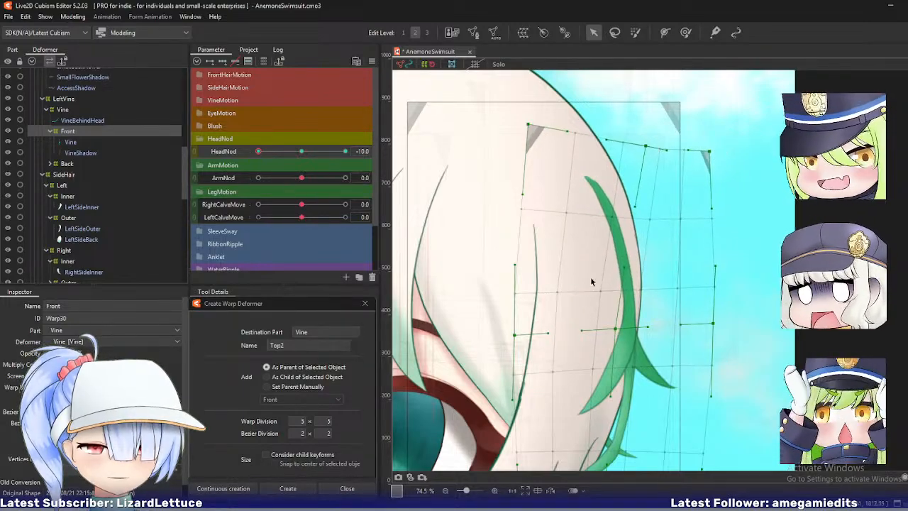
pyautogui.moveTo(520, 338); pyautogui.dragTo(512, 329)
pyautogui.moveTo(534, 125); pyautogui.dragTo(527, 126)
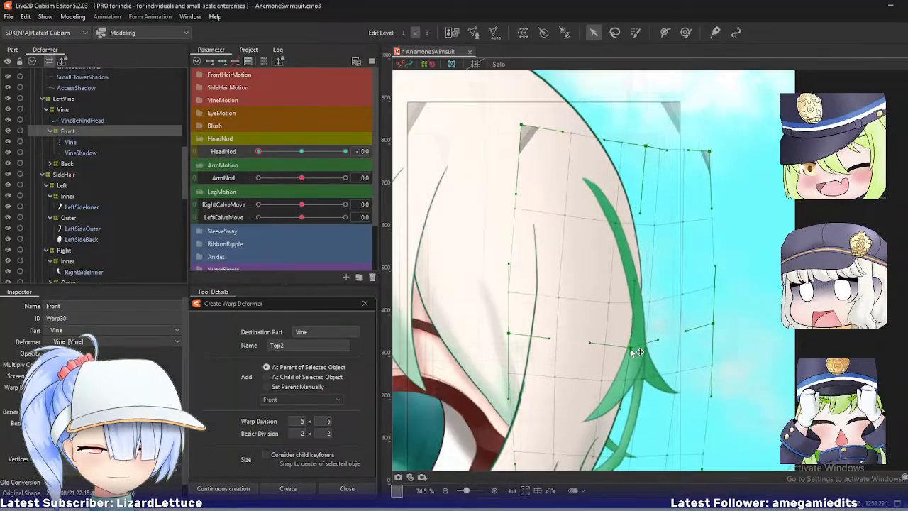
# - Raise the three bottom points of the Front deformer at HeadNod -10 and preview the nod
pyautogui.scroll(-5, 630, 347)
pyautogui.moveTo(512, 379); pyautogui.dragTo(504, 364)
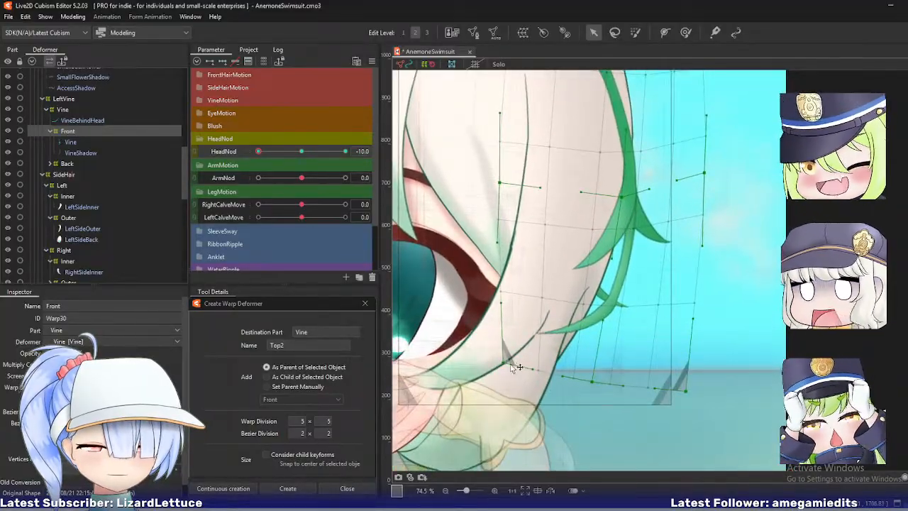
pyautogui.moveTo(591, 381); pyautogui.dragTo(587, 374)
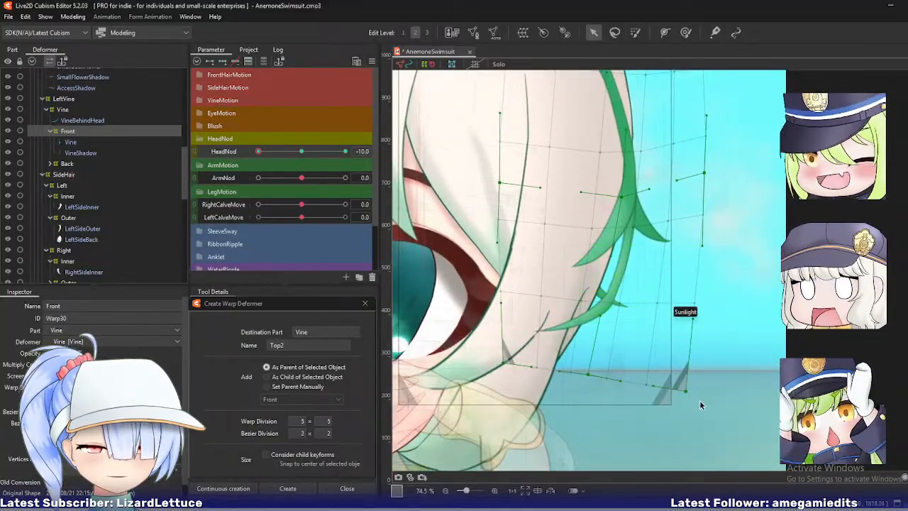
pyautogui.moveTo(686, 391); pyautogui.dragTo(686, 369)
pyautogui.scroll(-2, 663, 300)
pyautogui.moveTo(656, 284); pyautogui.dragTo(647, 348)
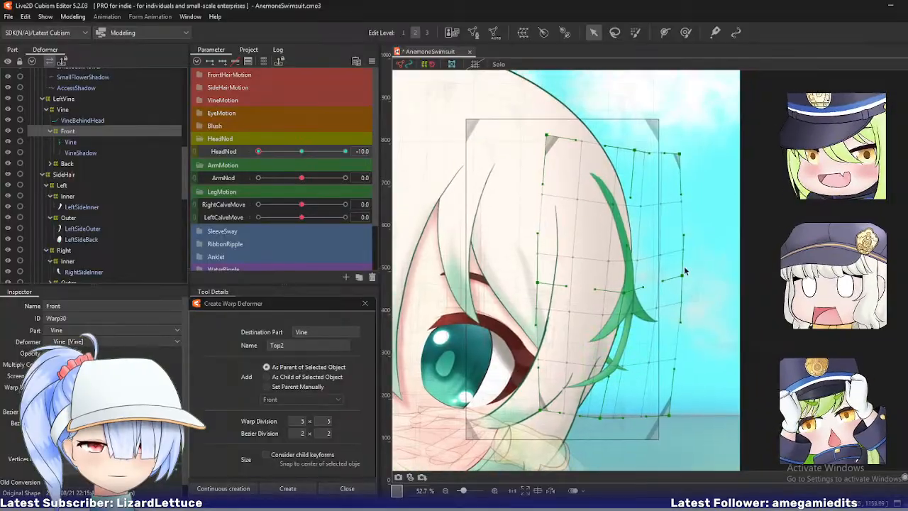
pyautogui.moveTo(256, 152); pyautogui.dragTo(232, 155)
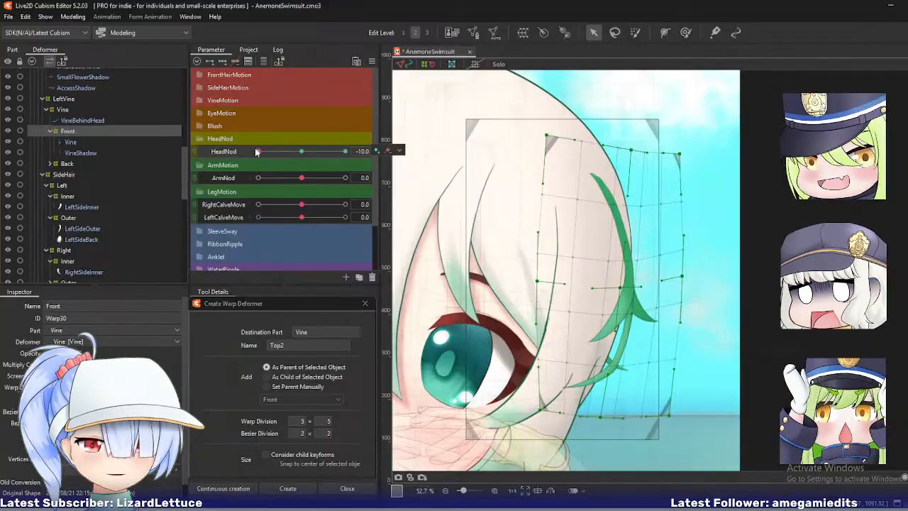
# - Lower the Front deformer's bottom row, check the nod, and shift the bottom-left and bottom-middle points right
pyautogui.moveTo(259, 152); pyautogui.dragTo(266, 195)
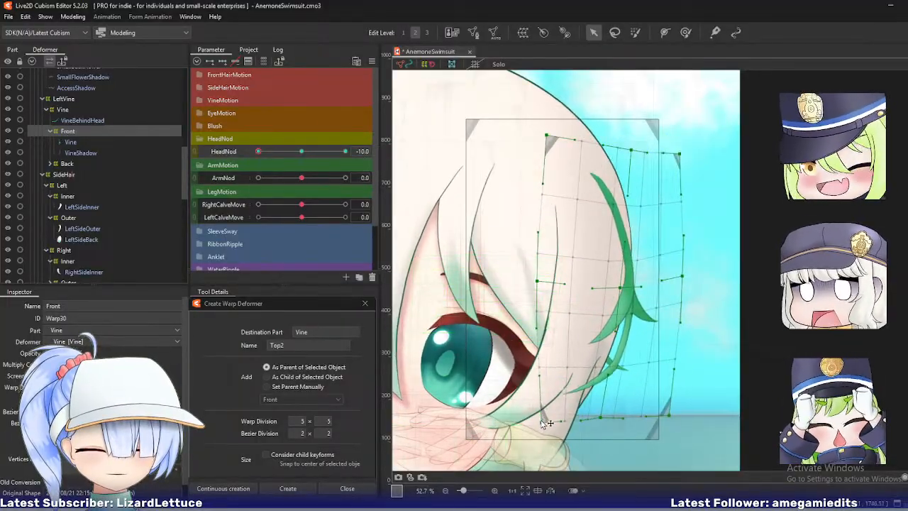
pyautogui.moveTo(547, 423); pyautogui.dragTo(674, 431)
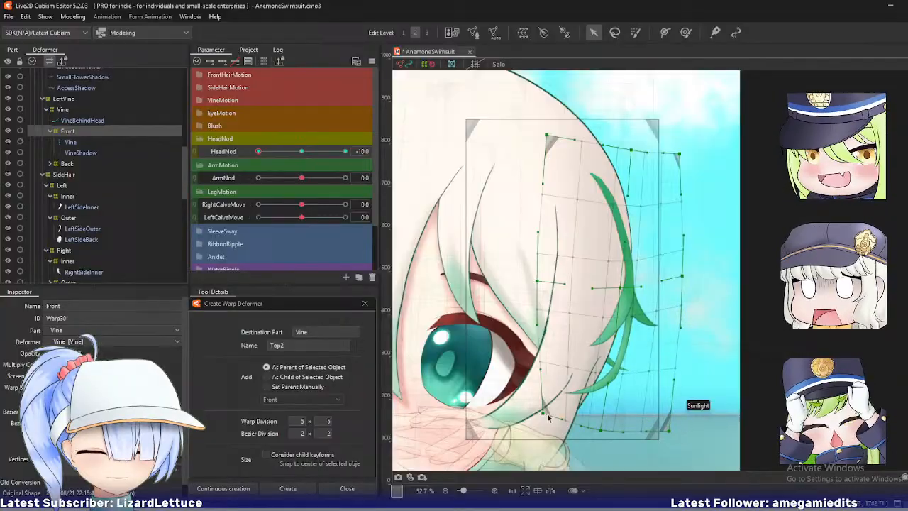
pyautogui.click(258, 151)
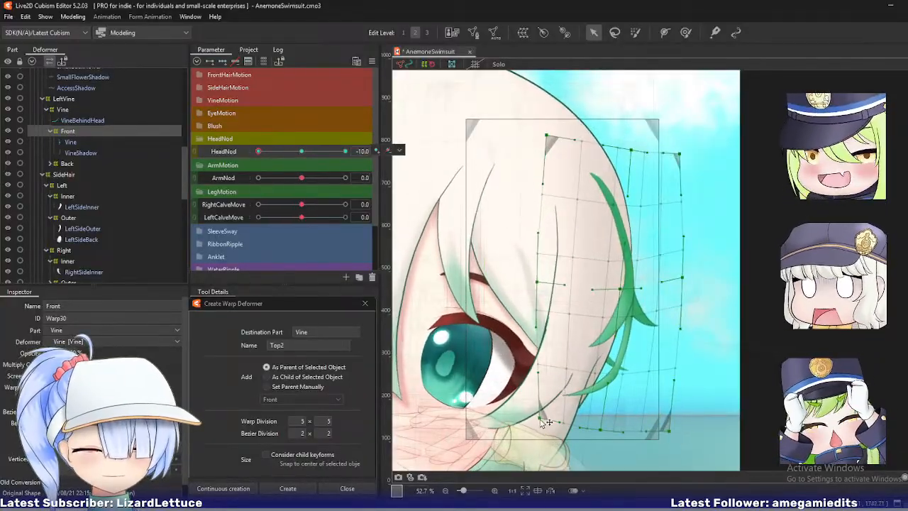
pyautogui.moveTo(540, 419); pyautogui.dragTo(611, 429)
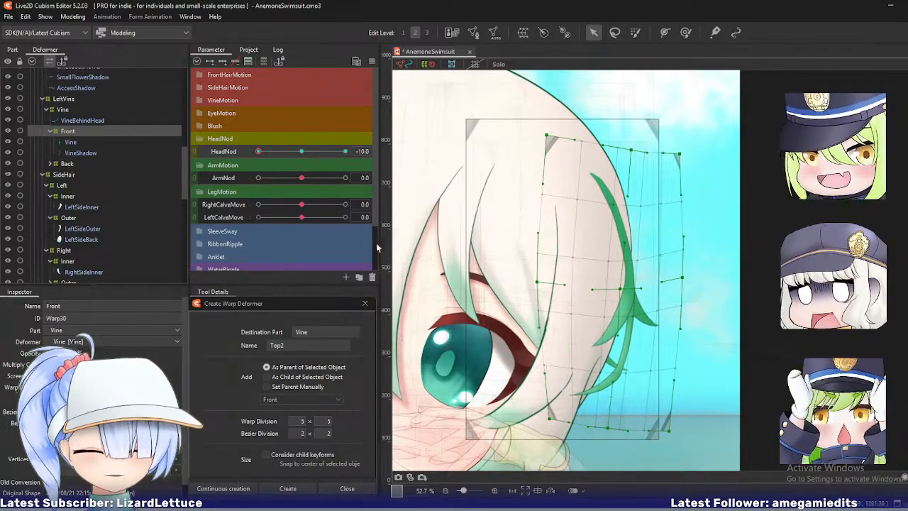
# - Preview the nod, pull the Front deformer's bottom points slightly up, and nudge its right-middle point outward
pyautogui.moveTo(259, 151); pyautogui.dragTo(255, 179)
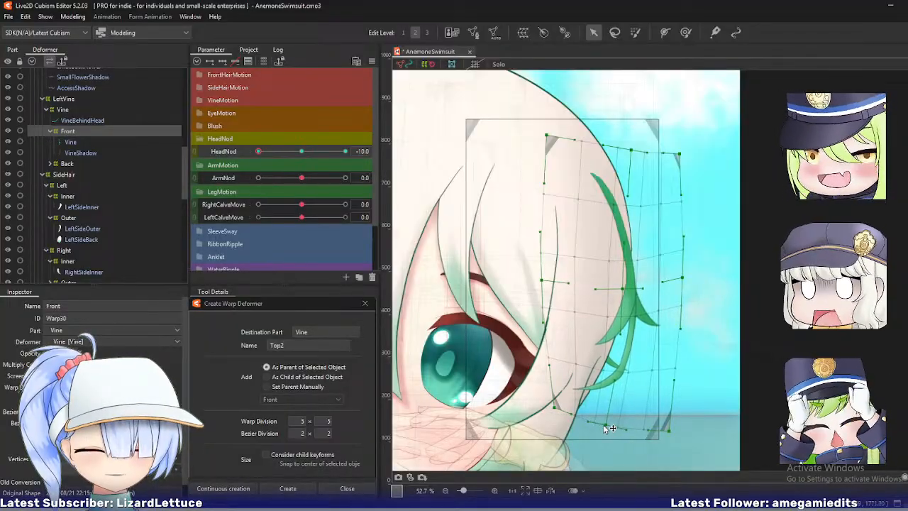
pyautogui.moveTo(669, 431); pyautogui.dragTo(664, 426)
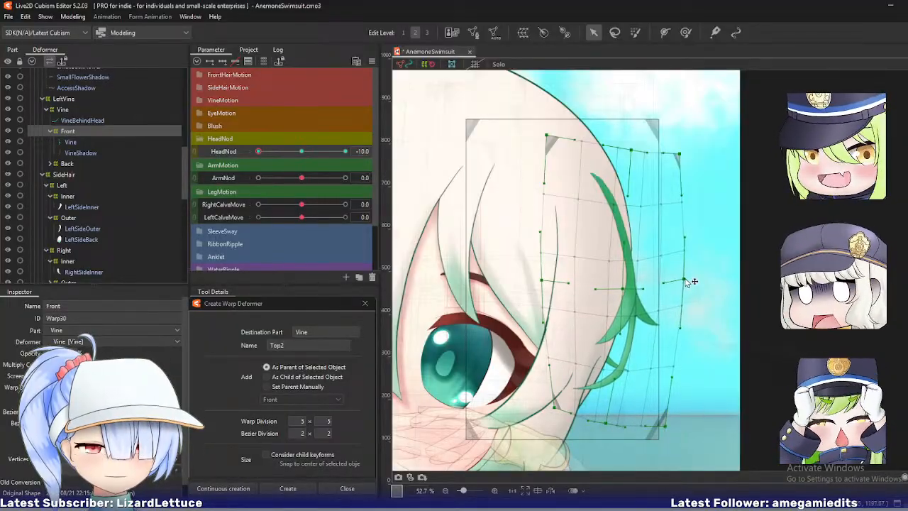
pyautogui.moveTo(686, 280); pyautogui.dragTo(687, 280)
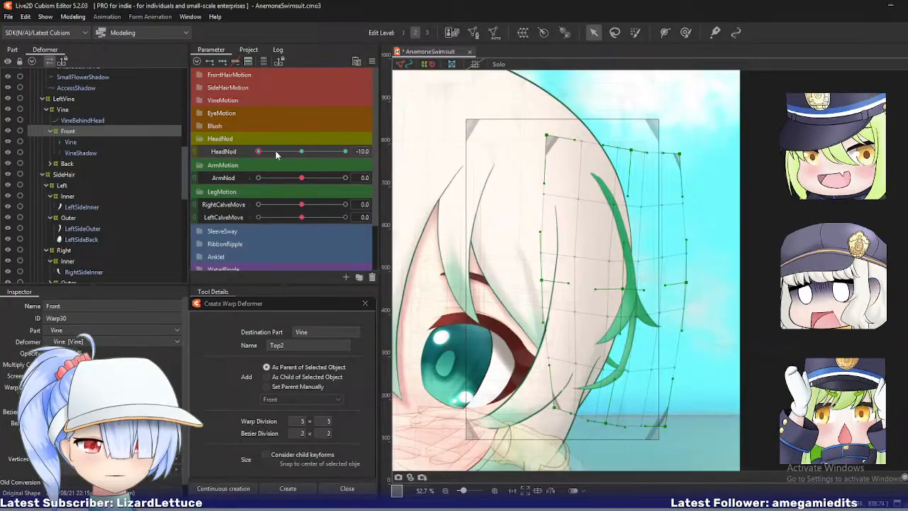
pyautogui.moveTo(276, 151); pyautogui.dragTo(254, 152)
# - Shift the whole Front deformer slightly left at HeadNod -10, fine-tune its bottom-middle and bottom-left points, and preview the nod
pyautogui.hotkey('ctrl', 'a')
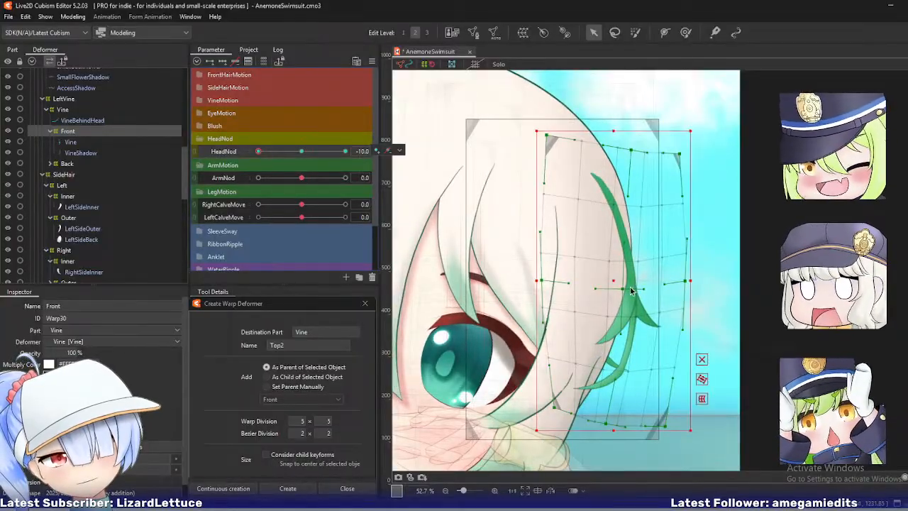
pyautogui.moveTo(615, 279); pyautogui.dragTo(607, 278)
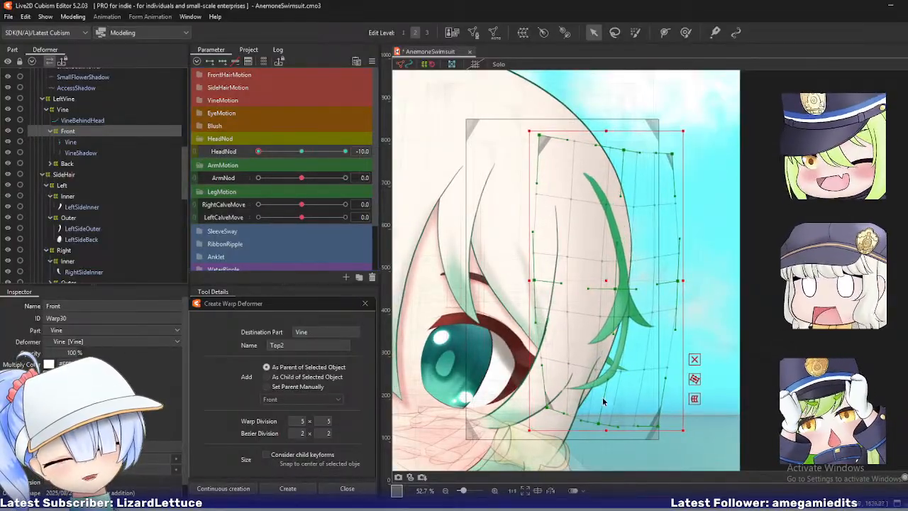
pyautogui.moveTo(599, 424); pyautogui.dragTo(597, 420)
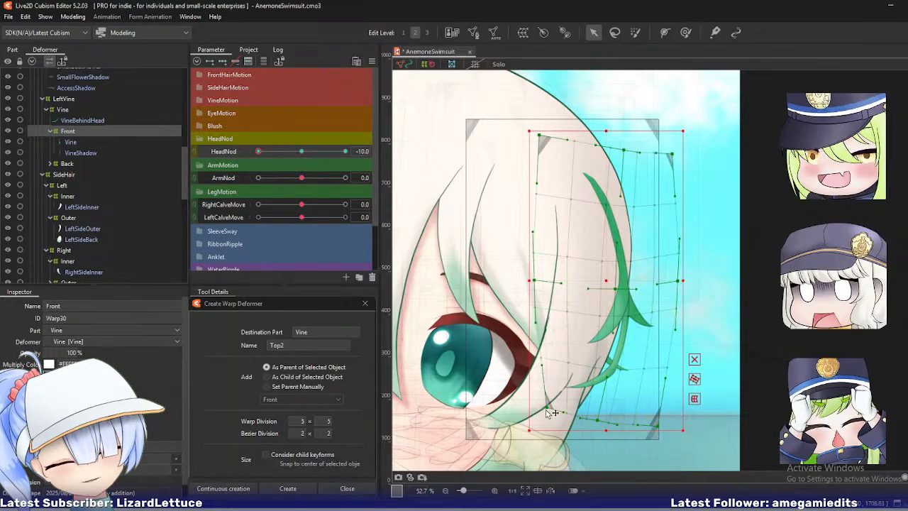
pyautogui.moveTo(266, 151); pyautogui.dragTo(238, 159)
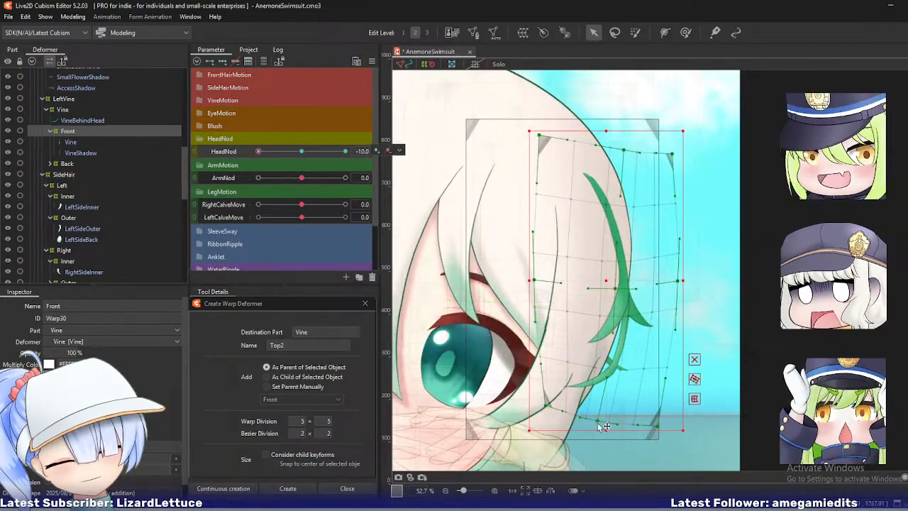
pyautogui.moveTo(600, 426); pyautogui.dragTo(602, 422)
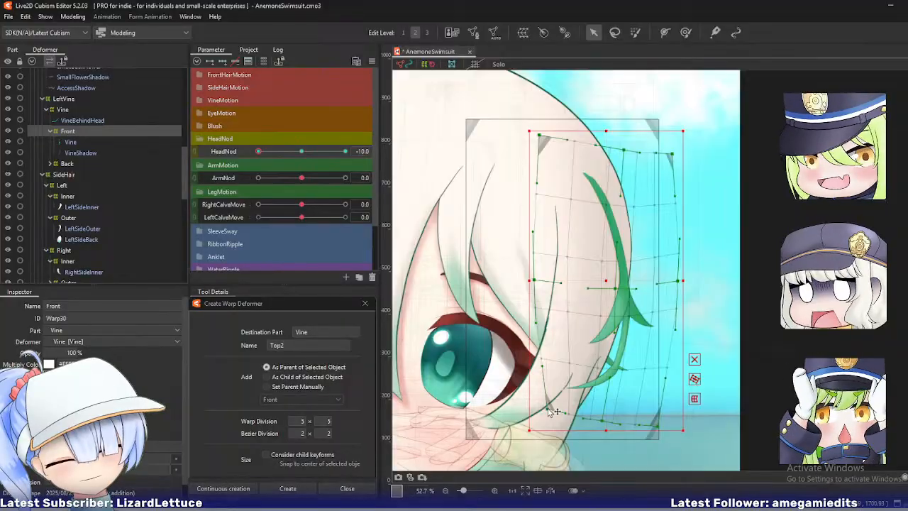
pyautogui.moveTo(258, 151); pyautogui.dragTo(230, 171)
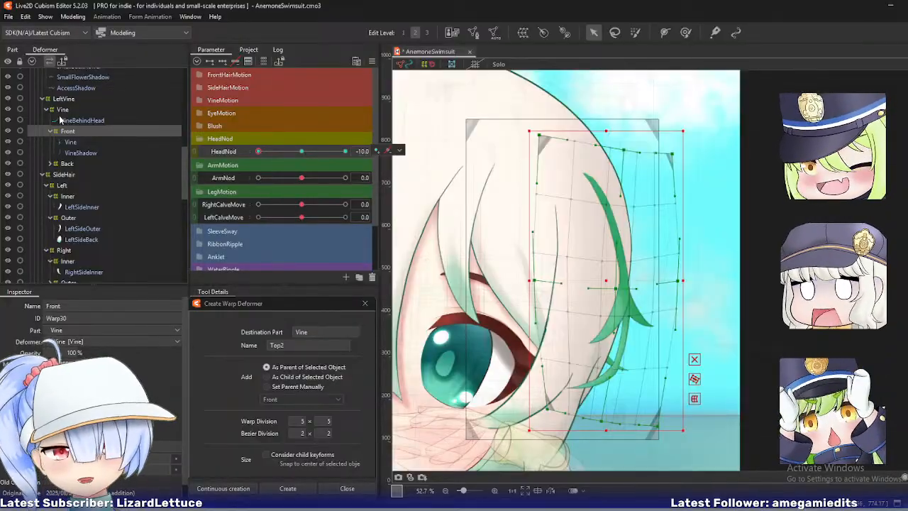
pyautogui.moveTo(259, 152); pyautogui.dragTo(214, 169)
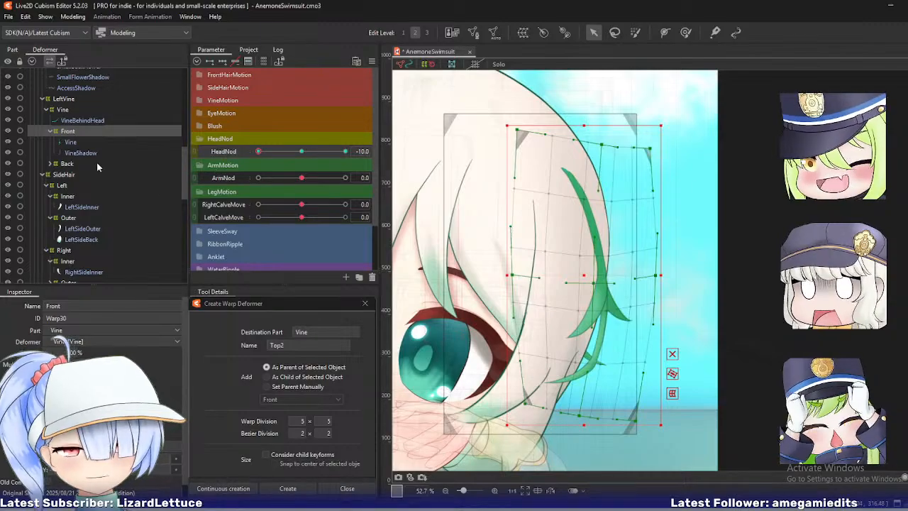
# - Add three HeadNod keyforms to the vine's small Back deformer and move its top-left corner down-right and bottom-right corner up at HeadNod -10
pyautogui.click(60, 164)
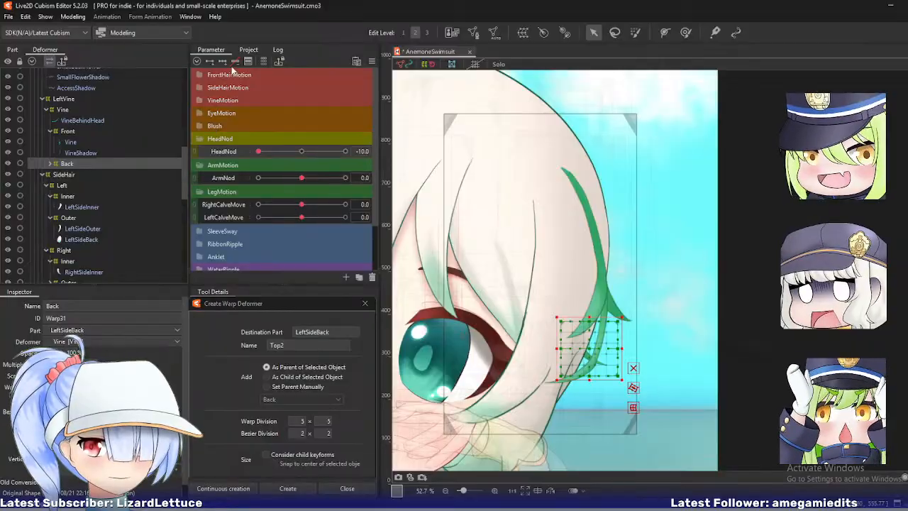
pyautogui.scroll(2, 551, 348)
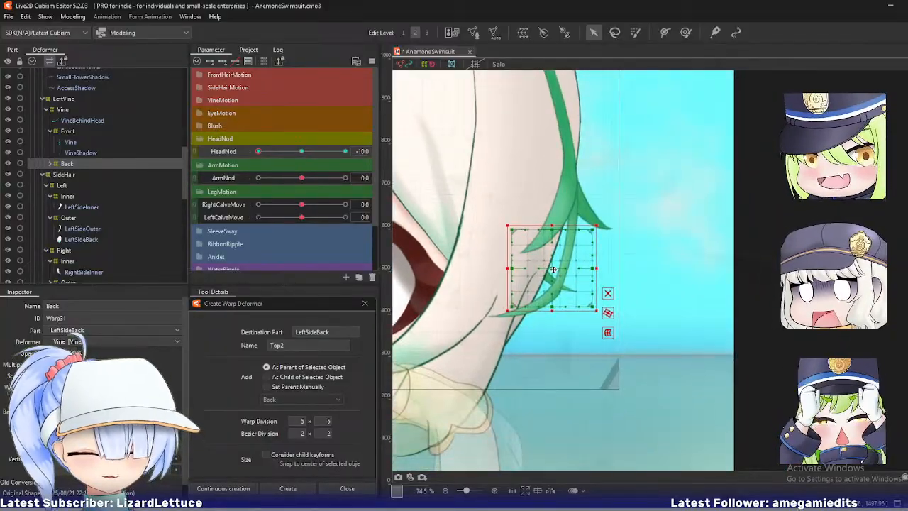
pyautogui.scroll(2, 578, 305)
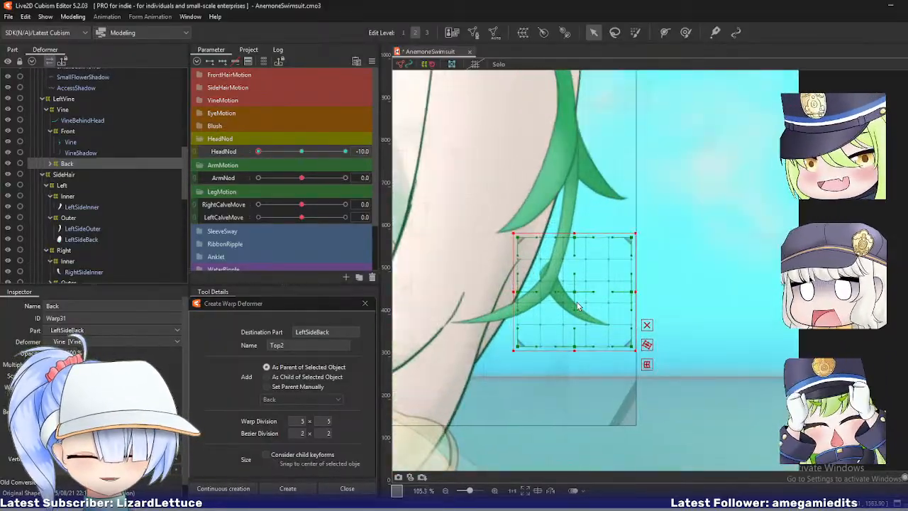
pyautogui.hotkey('ctrl', '3')
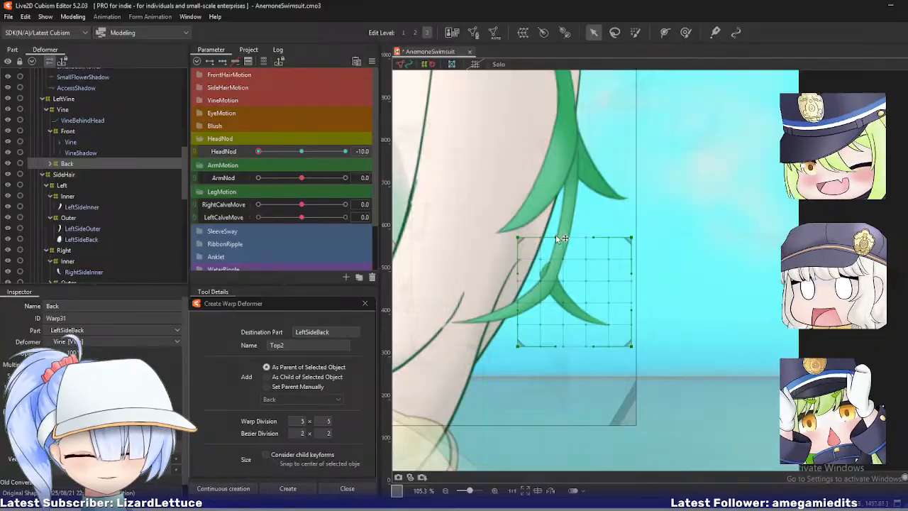
pyautogui.moveTo(522, 240); pyautogui.dragTo(523, 246)
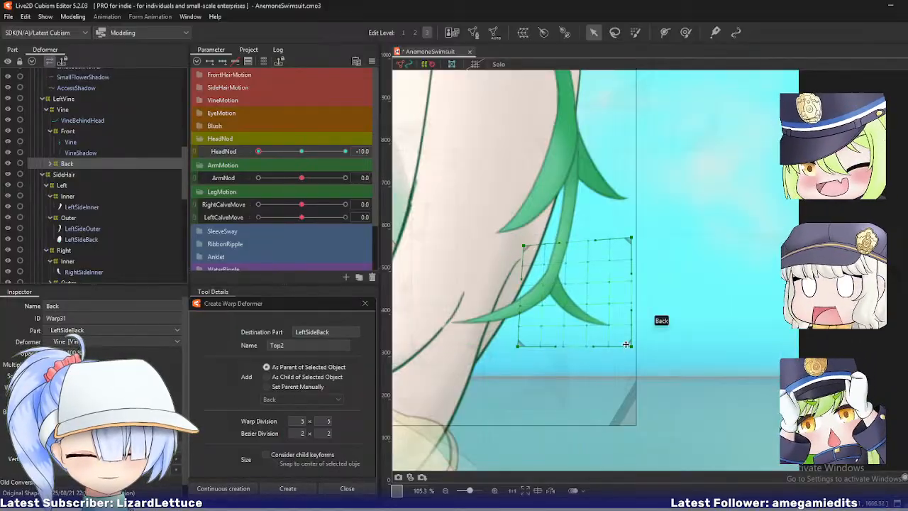
pyautogui.moveTo(631, 345); pyautogui.dragTo(631, 335)
pyautogui.press('s')
pyautogui.press('s')
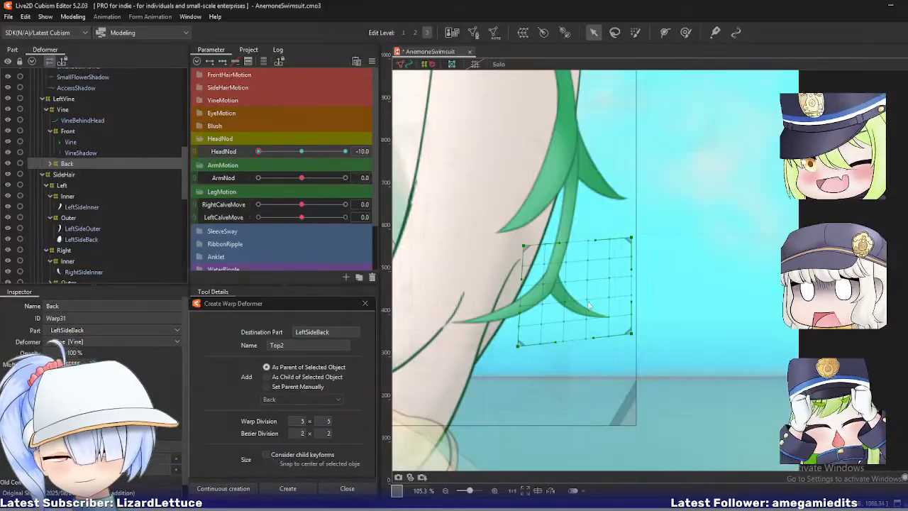
# - Bend the small Back deformer's lower edge by pulling its bottom-left, bottom-middle and bottom-right points slightly up and inward
pyautogui.hotkey('ctrl', '2')
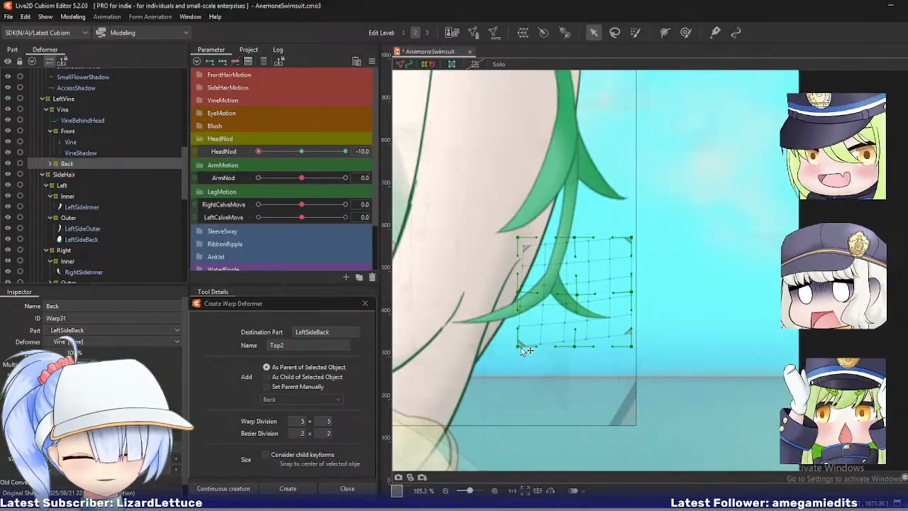
pyautogui.moveTo(515, 347); pyautogui.dragTo(512, 344)
pyautogui.moveTo(617, 352); pyautogui.dragTo(607, 336)
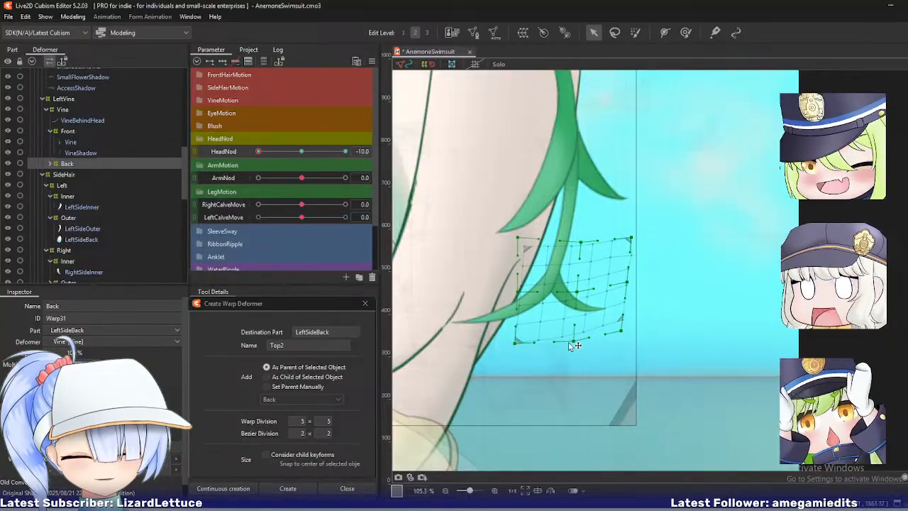
pyautogui.click(621, 318)
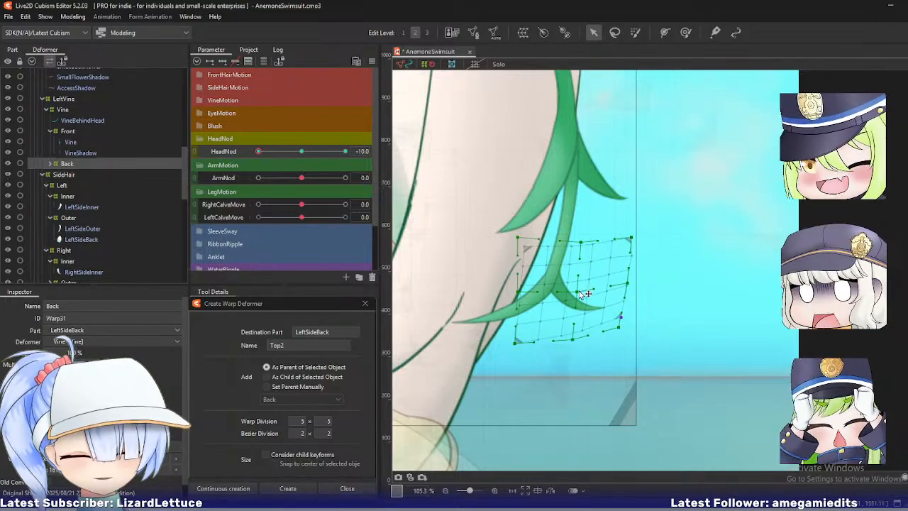
# - Create a parent warp deformer named Back for VineBehindHead, give it three HeadNod keyforms, and isolate it in Solo view
pyautogui.click(79, 120)
pyautogui.doubleClick(310, 343)
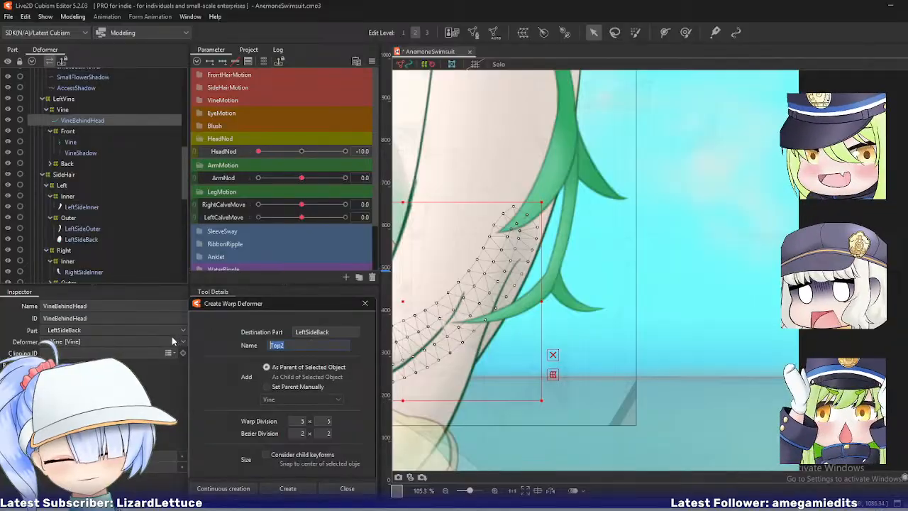
pyautogui.write('Back')
pyautogui.click(196, 488)
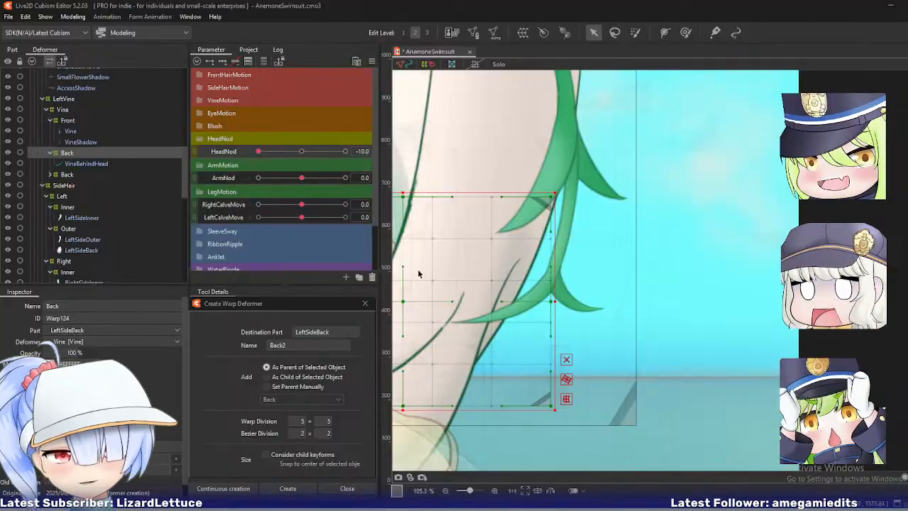
pyautogui.click(74, 162)
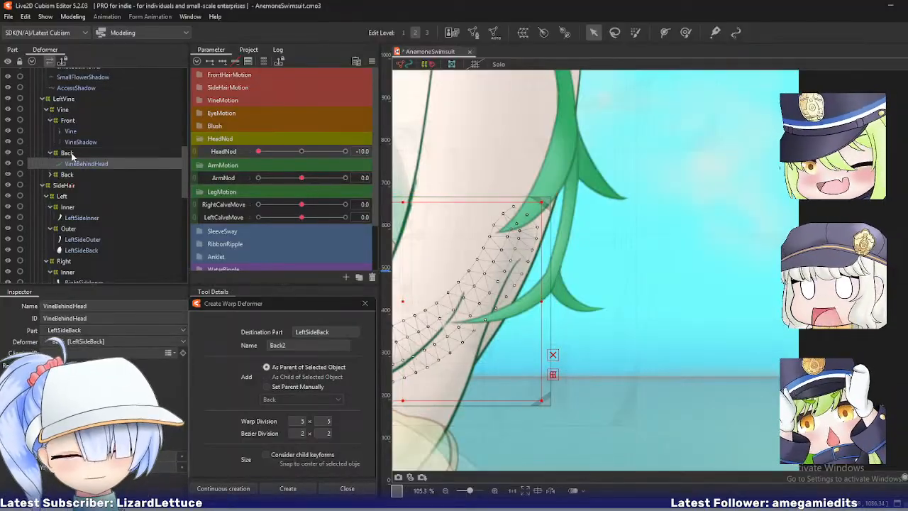
pyautogui.click(71, 154)
pyautogui.click(74, 154)
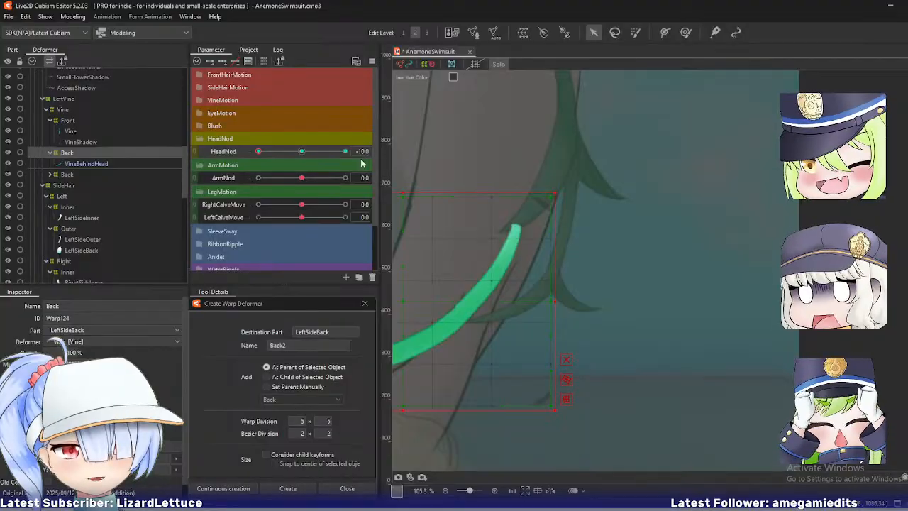
# - Curve VineBehindHead at HeadNod -10 by moving its Back deformer's top-right and right-middle points down-right and adjusting its top-middle and center points
pyautogui.scroll(-3, 515, 207)
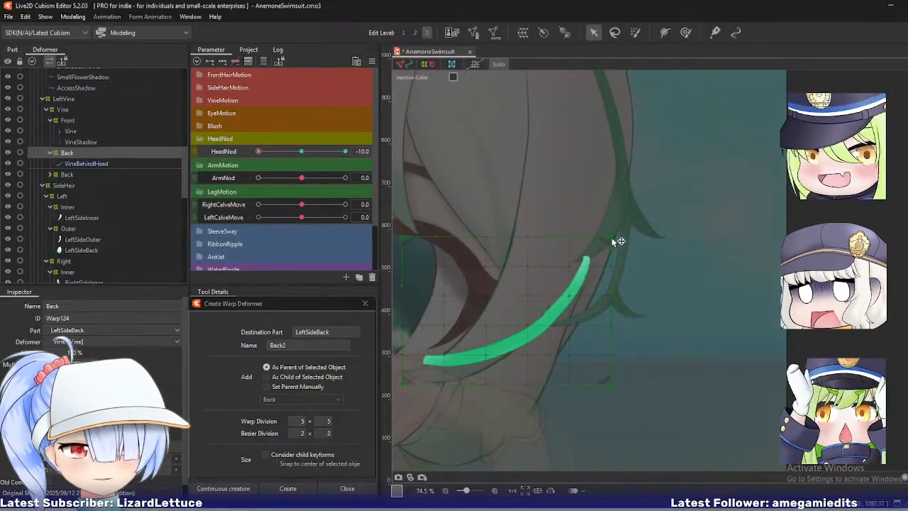
pyautogui.moveTo(615, 238); pyautogui.dragTo(642, 278)
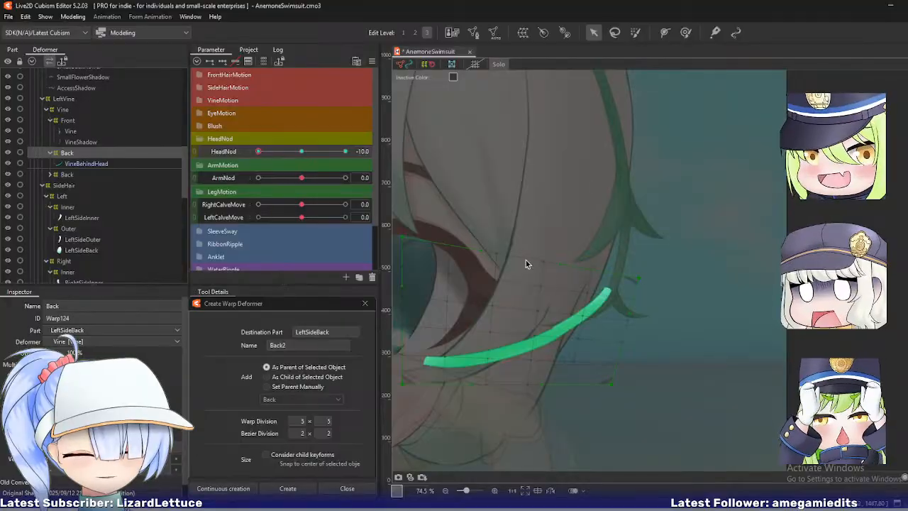
pyautogui.hotkey('ctrl', 'z')
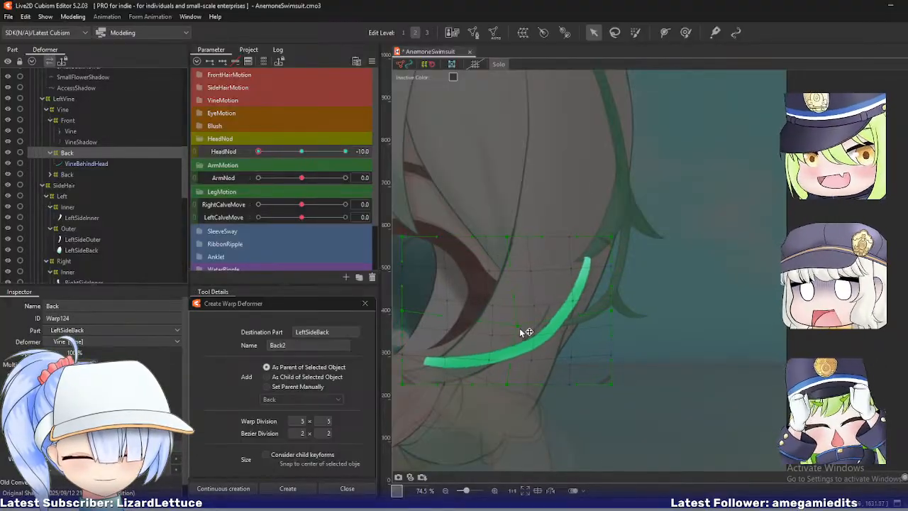
pyautogui.moveTo(600, 262); pyautogui.dragTo(641, 265)
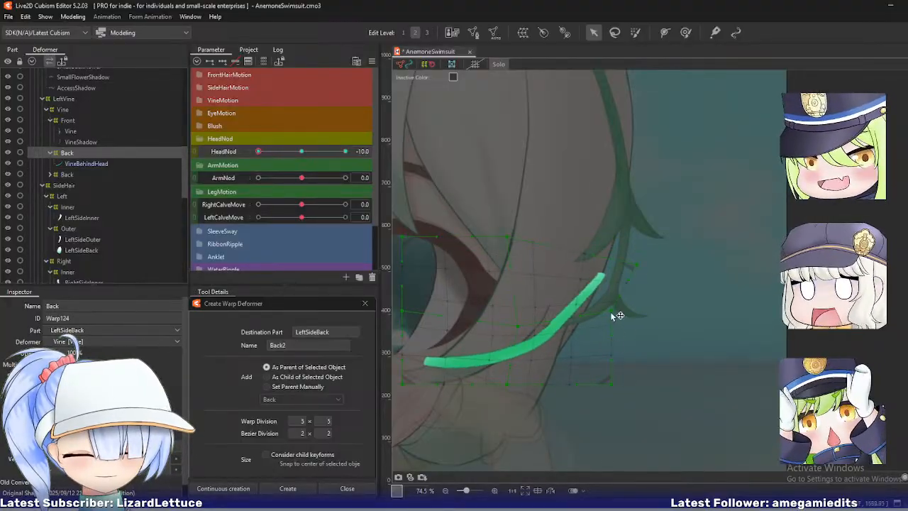
pyautogui.moveTo(617, 316); pyautogui.dragTo(631, 343)
pyautogui.moveTo(518, 250)
pyautogui.mouseDown()
pyautogui.moveTo(527, 249)
pyautogui.moveTo(454, 262)
pyautogui.mouseUp()
pyautogui.moveTo(517, 328); pyautogui.dragTo(520, 331)
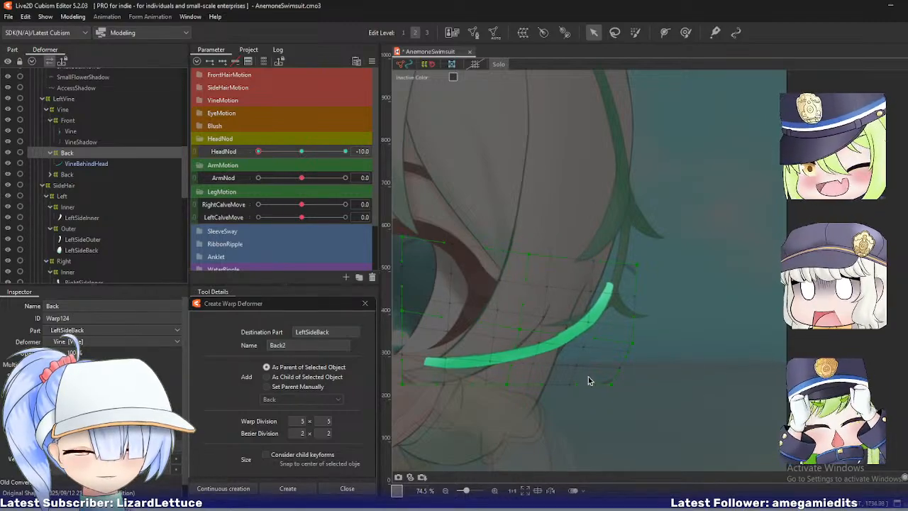
# - Lower the VineBehindHead deformer's bottom-right and bottom-middle points, refine its right edge and center, and preview the nod
pyautogui.moveTo(608, 386); pyautogui.dragTo(631, 416)
pyautogui.moveTo(512, 388); pyautogui.dragTo(513, 397)
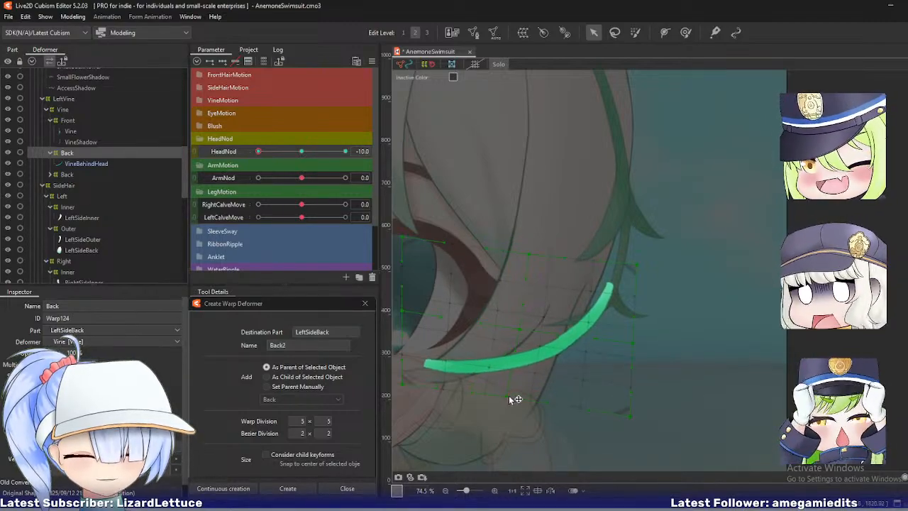
pyautogui.moveTo(637, 342)
pyautogui.mouseDown()
pyautogui.moveTo(635, 288)
pyautogui.moveTo(654, 273)
pyautogui.mouseUp()
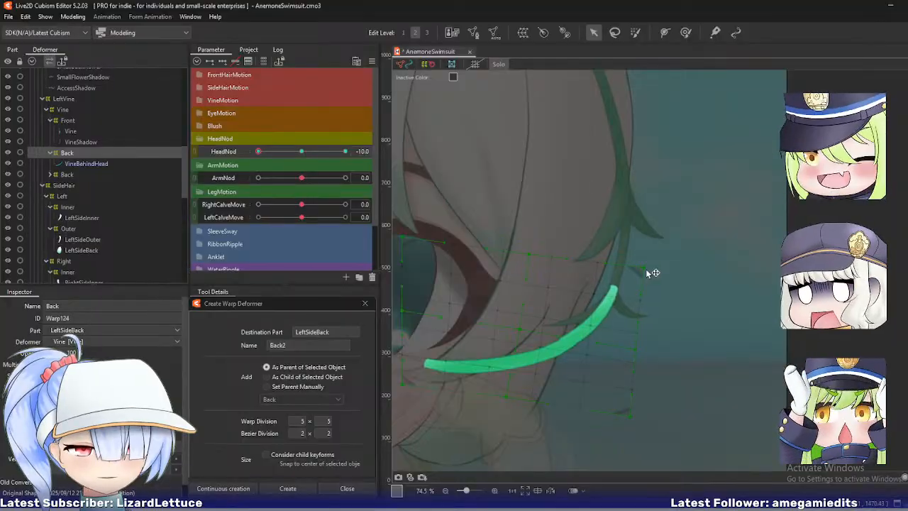
pyautogui.moveTo(524, 327); pyautogui.dragTo(518, 328)
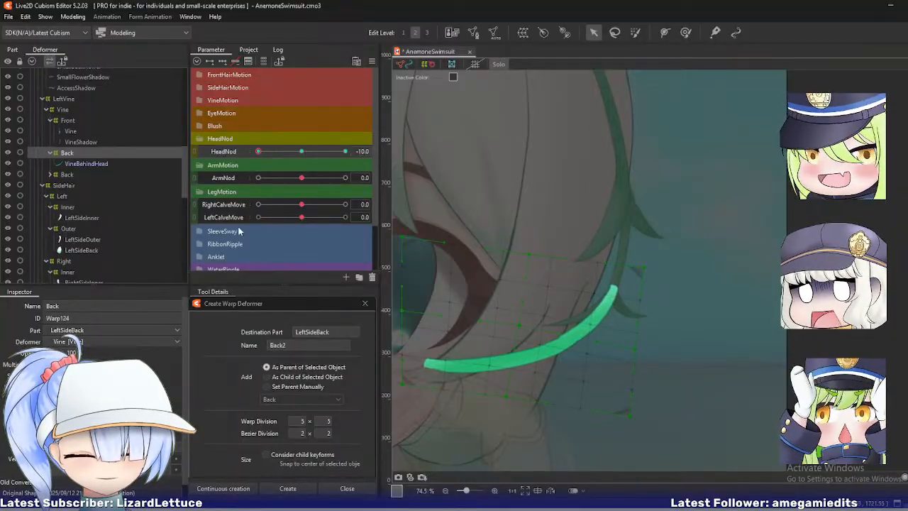
pyautogui.moveTo(262, 155); pyautogui.dragTo(257, 179)
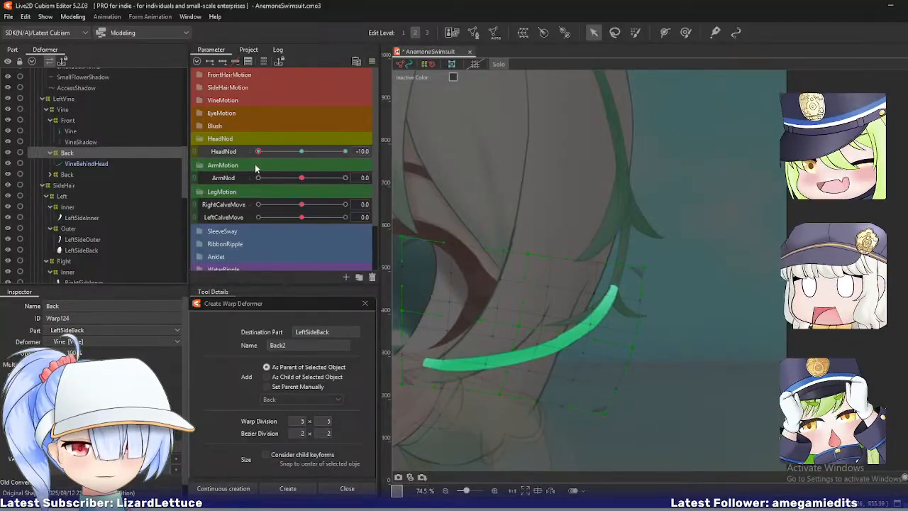
pyautogui.moveTo(259, 151); pyautogui.dragTo(100, 177)
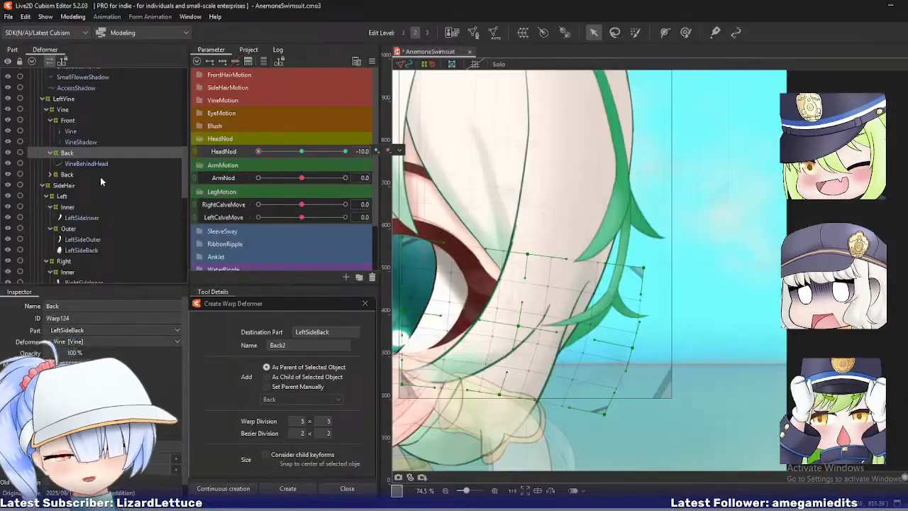
# - Open the Vine art mesh under the Front deformer for mesh editing, focused on its lower leaves
pyautogui.click(68, 120)
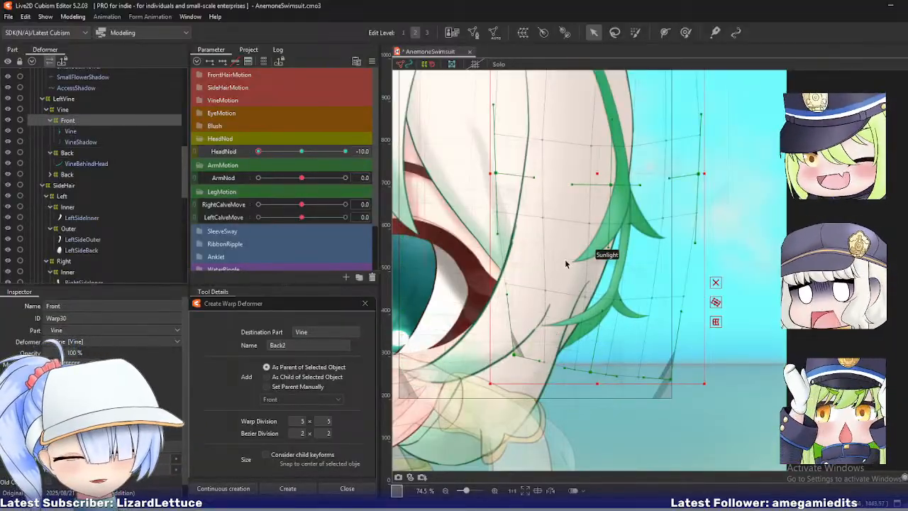
pyautogui.scroll(1, 602, 273)
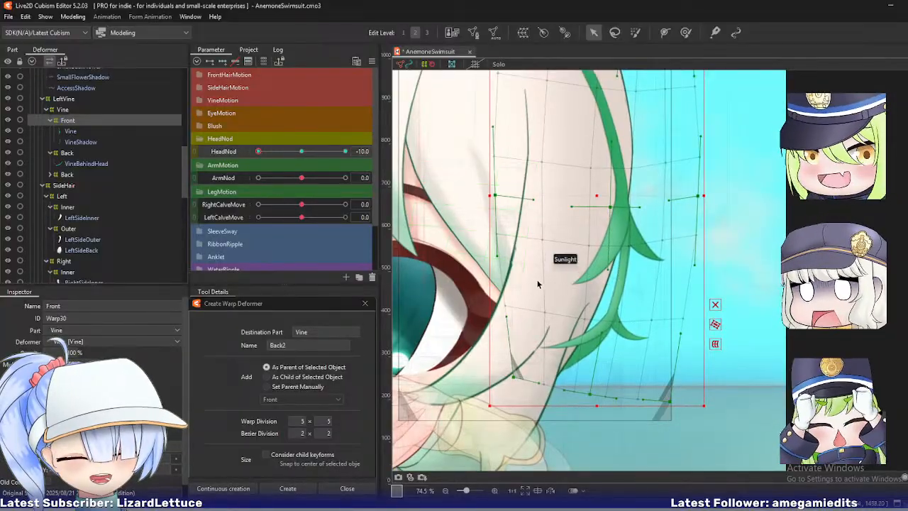
pyautogui.click(83, 132)
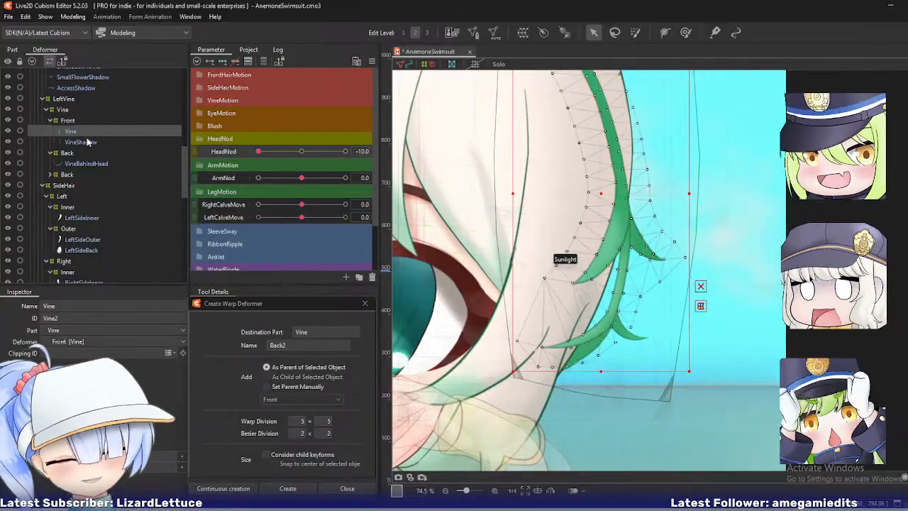
pyautogui.click(89, 139)
pyautogui.click(89, 132)
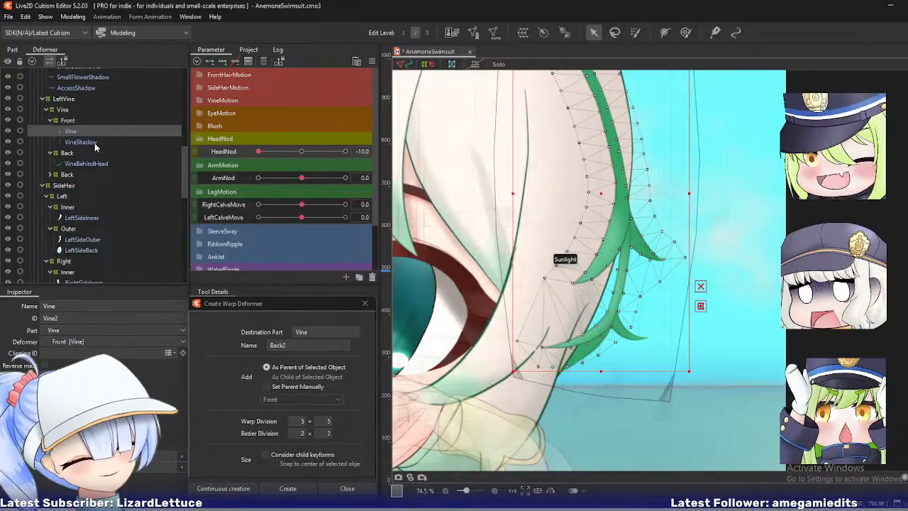
pyautogui.hotkey('ctrl', 'e')
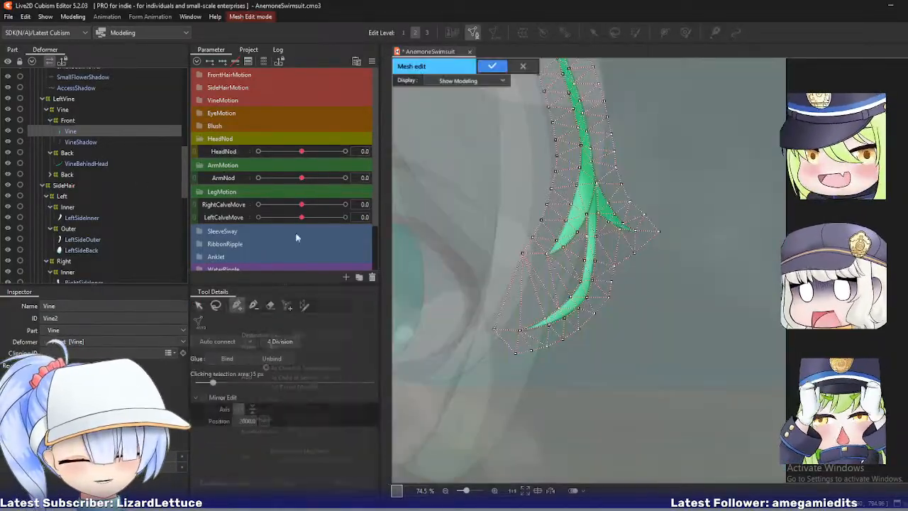
pyautogui.scroll(2, 573, 264)
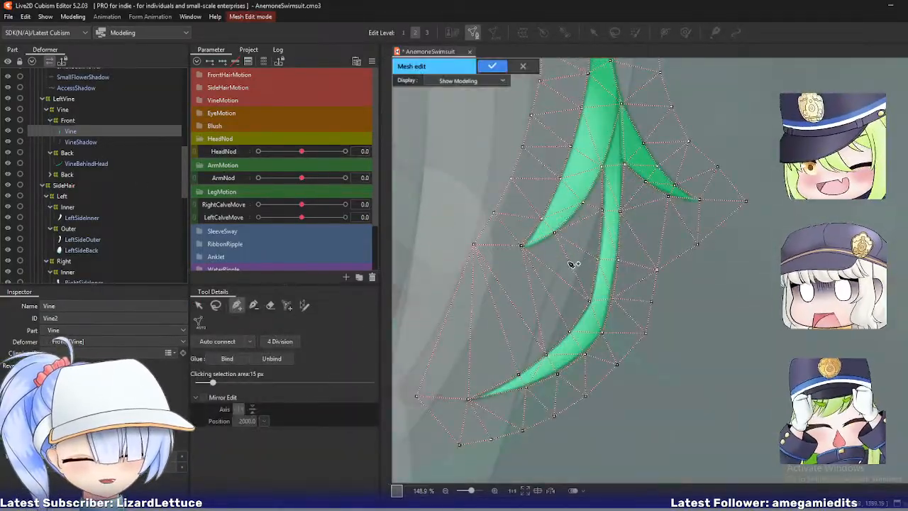
# - Add mesh points around the left leaf's tip and remove the long edges spanning the gap down to the lower curved leaf
pyautogui.click(522, 247)
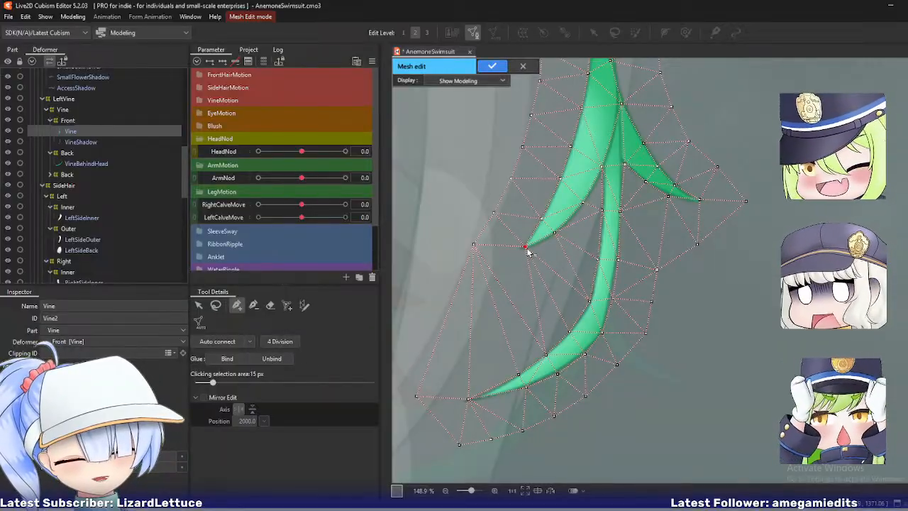
pyautogui.click(580, 249)
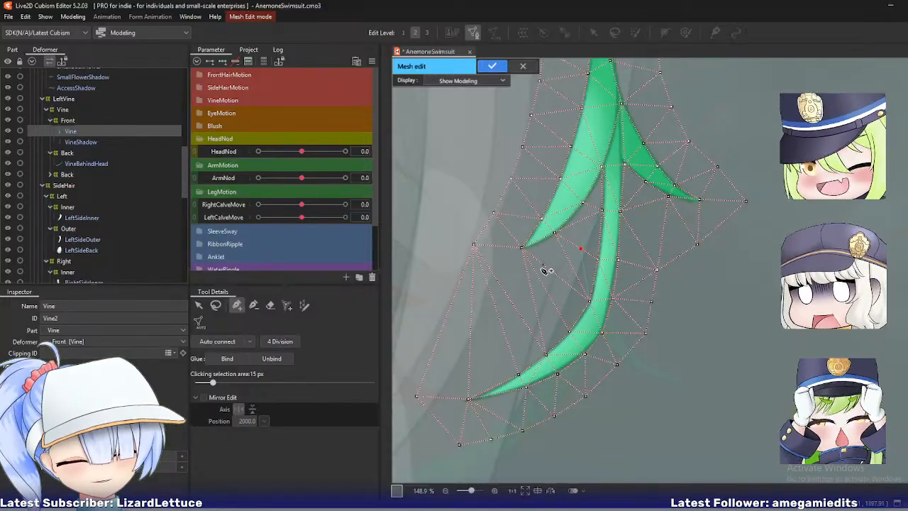
pyautogui.click(543, 264)
pyautogui.click(499, 282)
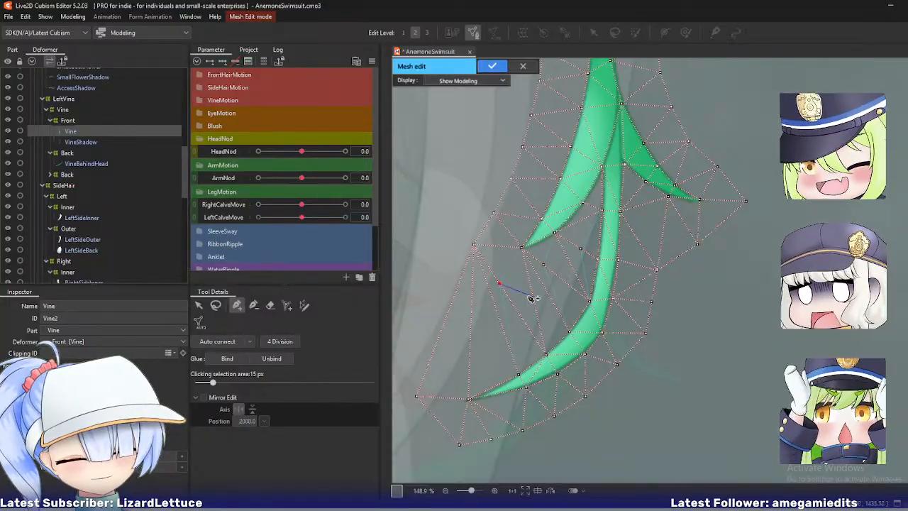
pyautogui.click(253, 306)
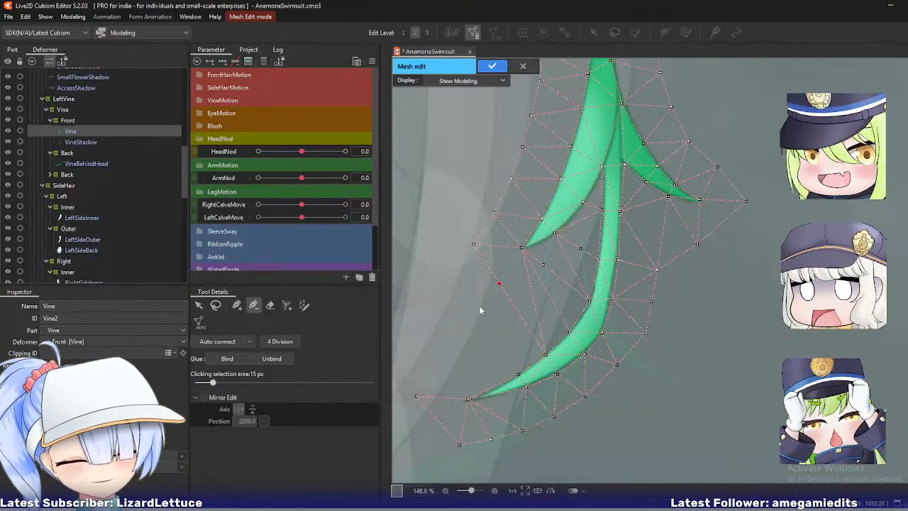
# - Add a row of mesh points along the upper side of the lower curved leaf, ending at the existing outermost left point
pyautogui.click(237, 305)
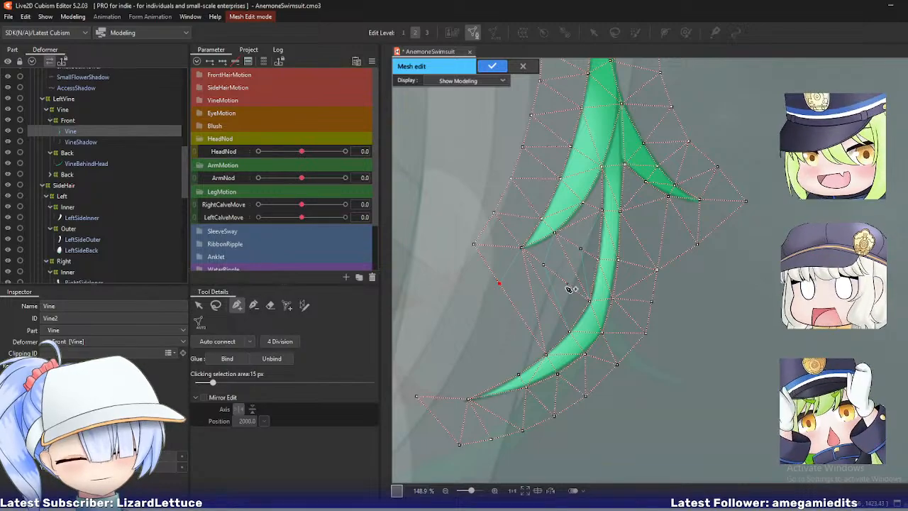
pyautogui.click(556, 309)
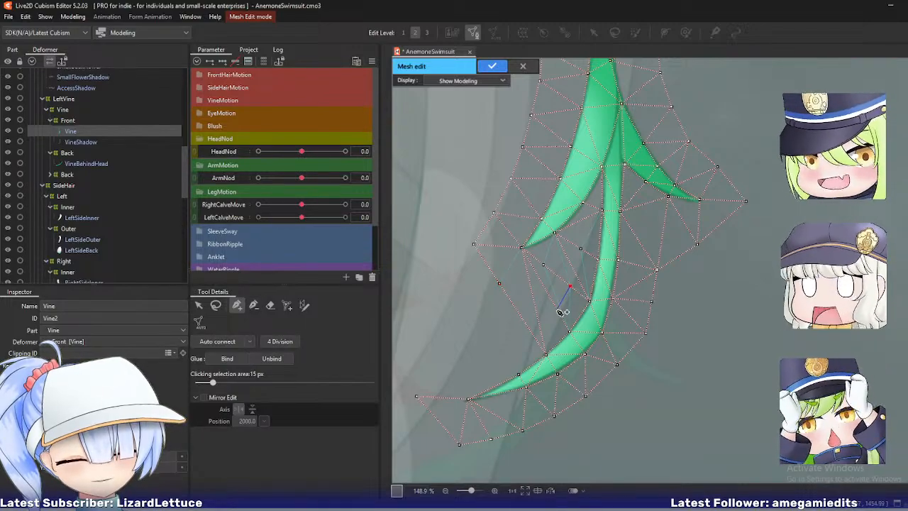
pyautogui.click(527, 327)
pyautogui.click(499, 343)
pyautogui.click(465, 370)
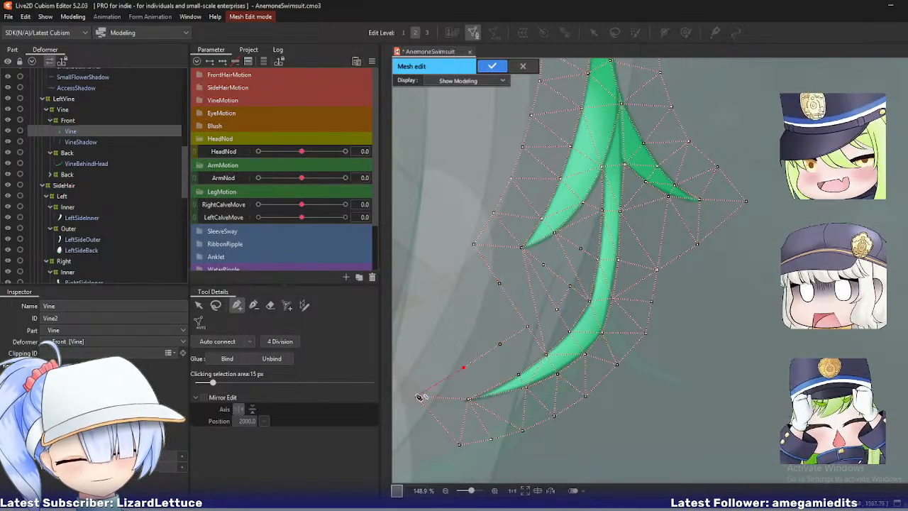
pyautogui.click(416, 396)
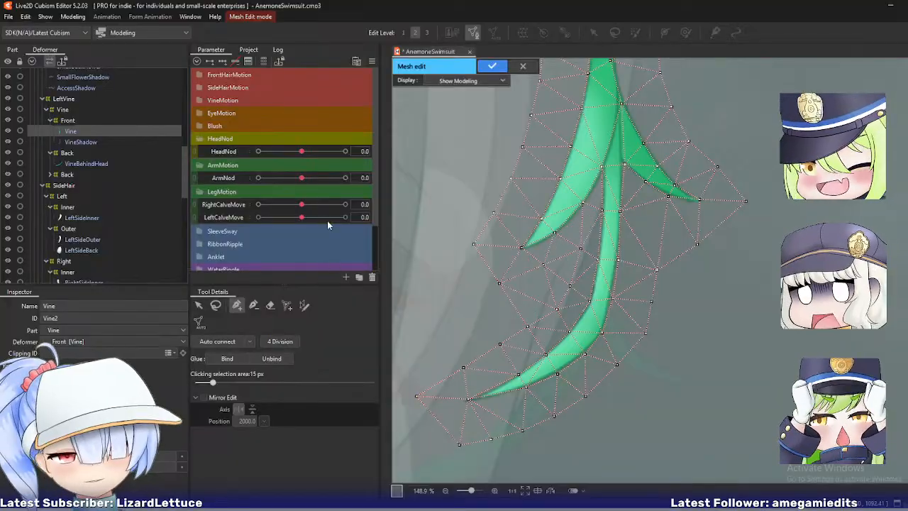
# - Remove the mesh edges bridging the gap between the left leaf and the lower curved leaf, and apply the mesh edit
pyautogui.click(253, 305)
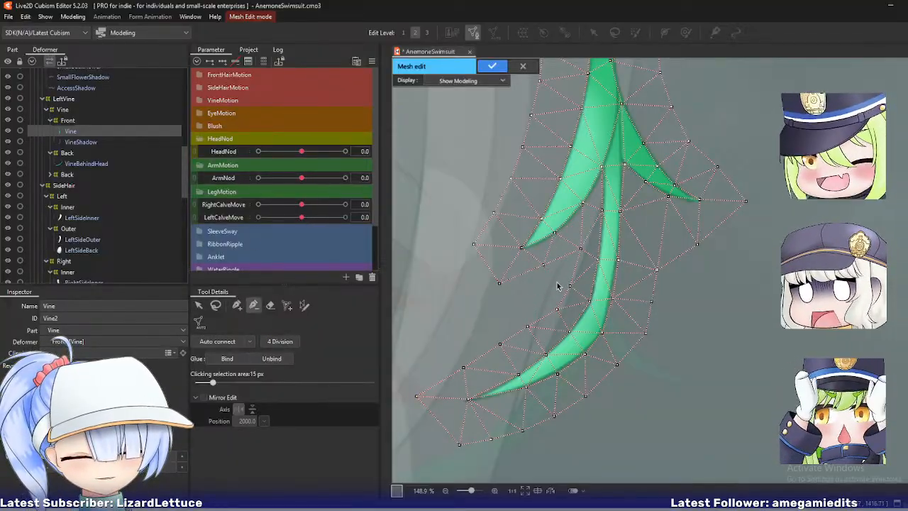
pyautogui.scroll(-2, 545, 280)
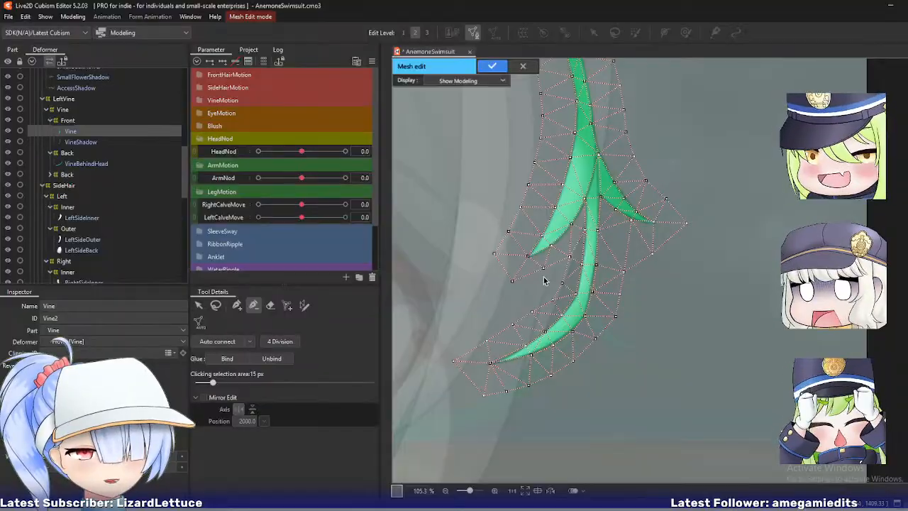
pyautogui.press('Return')
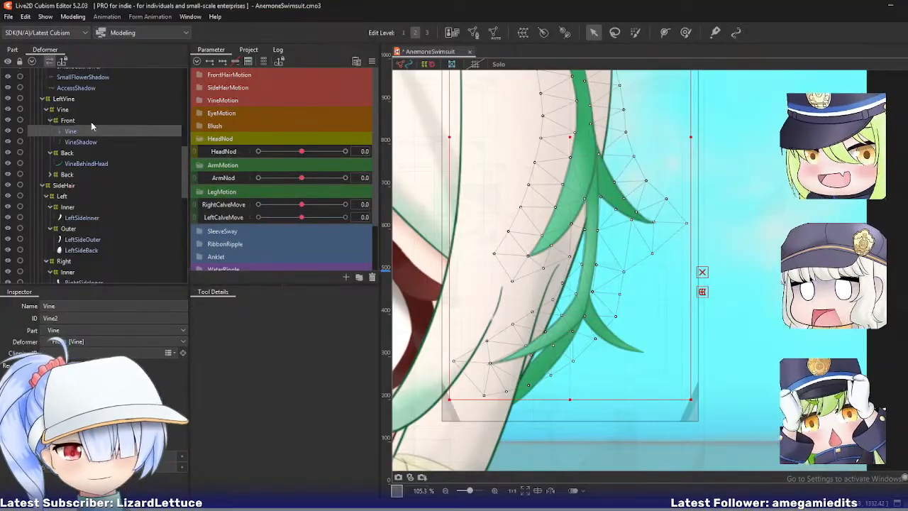
# - Increase the Front warp deformer's grid divisions both horizontally and vertically
pyautogui.click(79, 121)
pyautogui.moveTo(301, 151)
pyautogui.mouseDown()
pyautogui.moveTo(262, 151)
pyautogui.moveTo(301, 151)
pyautogui.mouseUp()
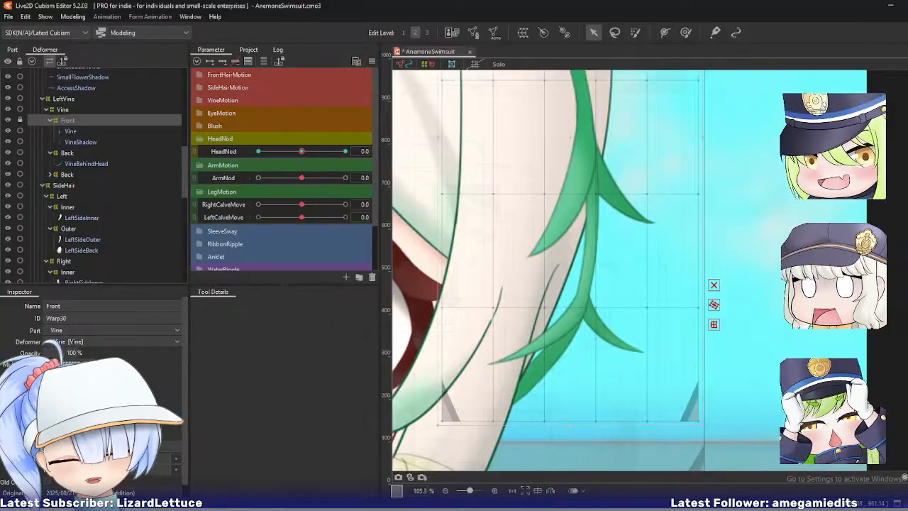
pyautogui.press('Return')
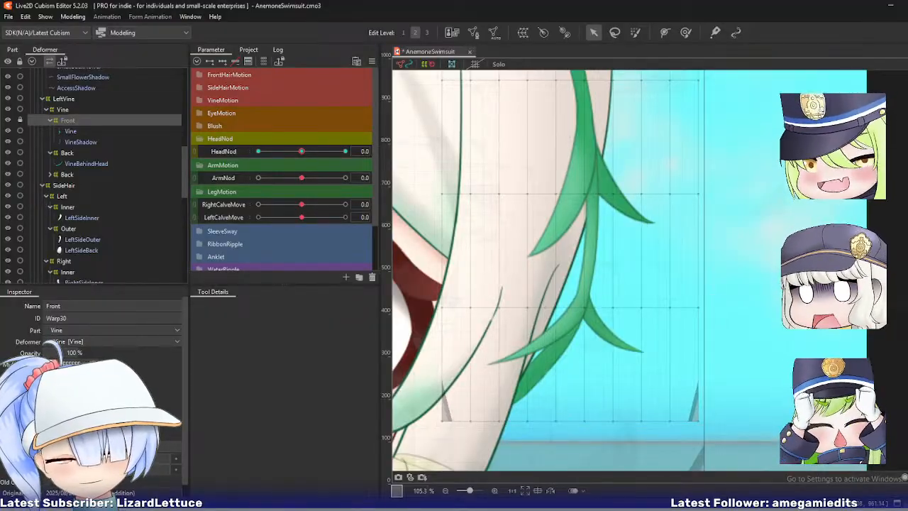
pyautogui.press('Return')
pyautogui.scroll(-3, 497, 269)
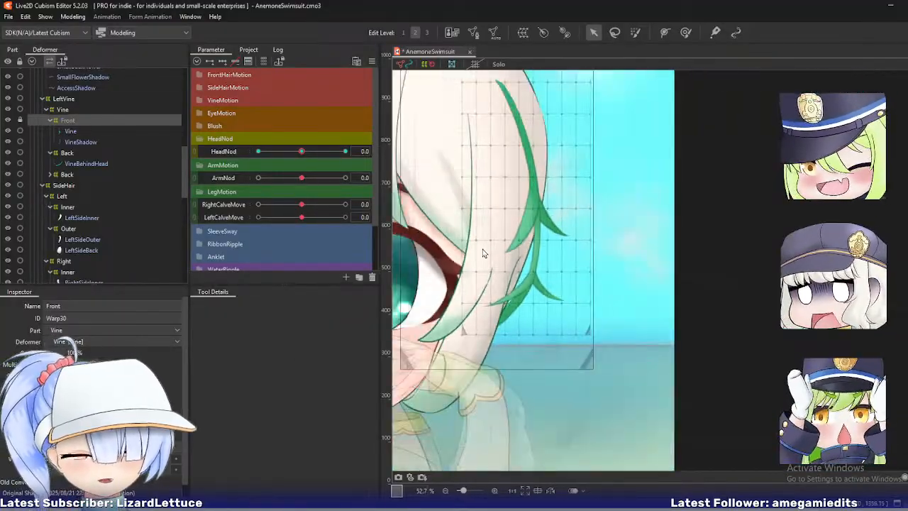
# - Preview the Front deformer at HeadNod -10 and examine how the vine's lower leaves deform compared with the neutral pose
pyautogui.click(302, 151)
pyautogui.moveTo(301, 152); pyautogui.dragTo(298, 152)
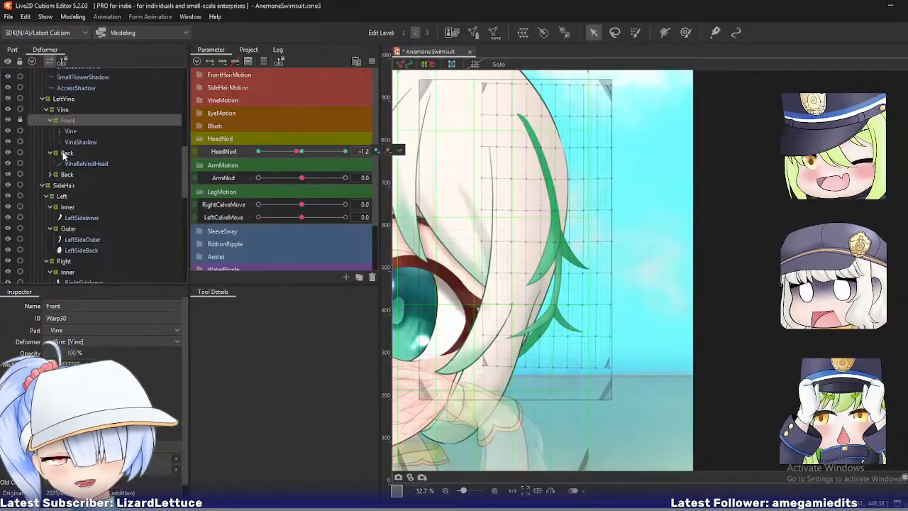
pyautogui.click(65, 121)
pyautogui.moveTo(302, 152); pyautogui.dragTo(234, 151)
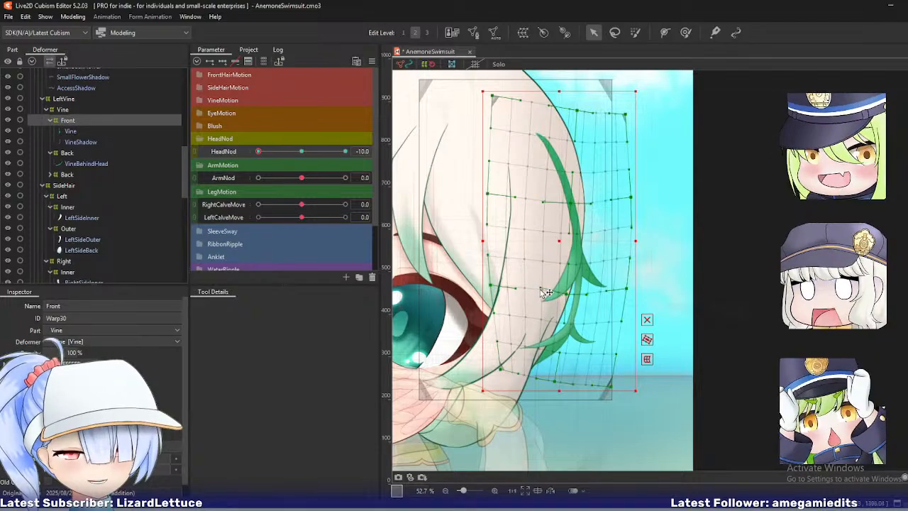
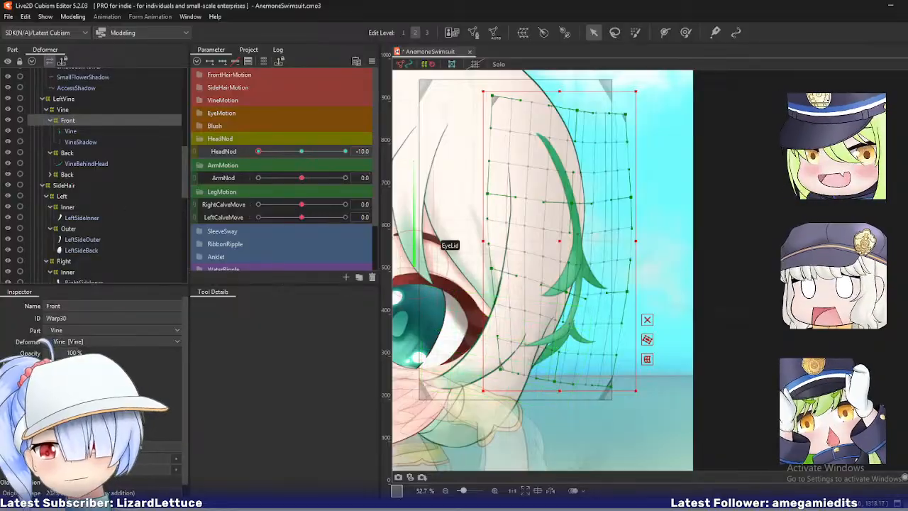
pyautogui.moveTo(524, 243); pyautogui.dragTo(534, 257)
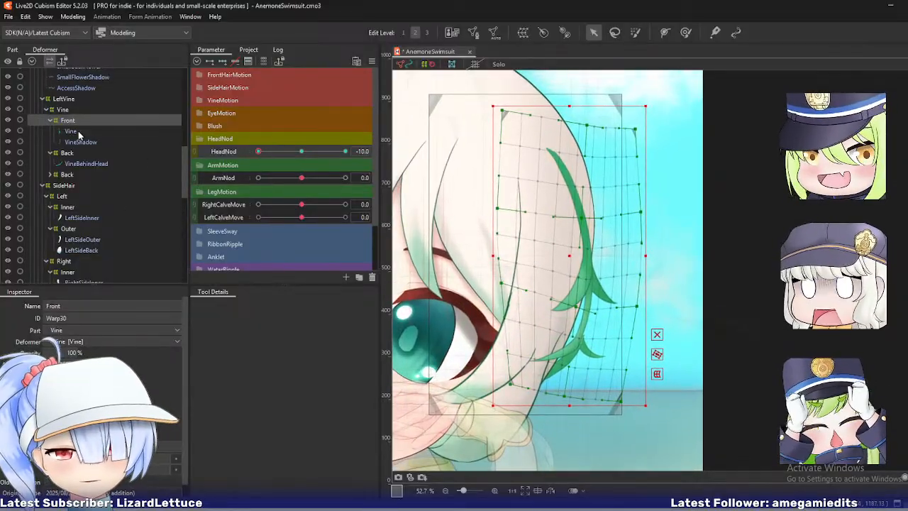
pyautogui.moveTo(494, 188); pyautogui.dragTo(509, 199)
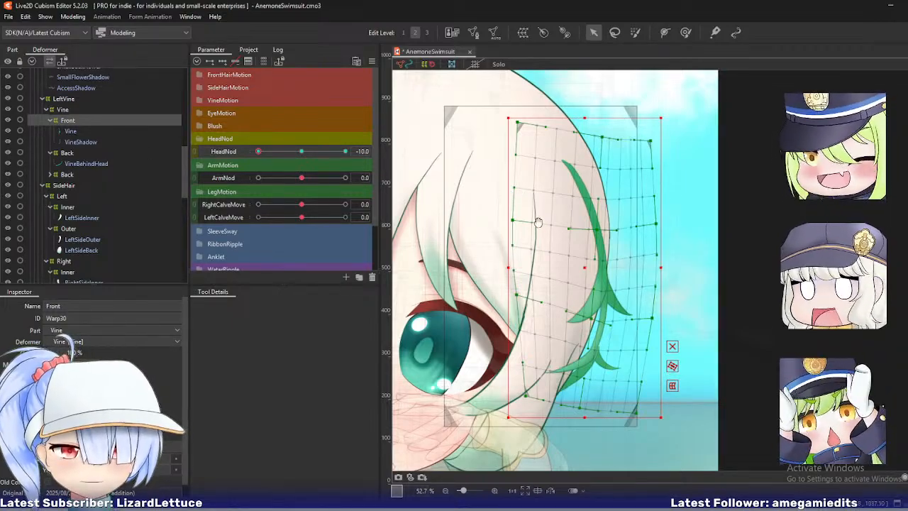
pyautogui.moveTo(538, 223); pyautogui.dragTo(507, 196)
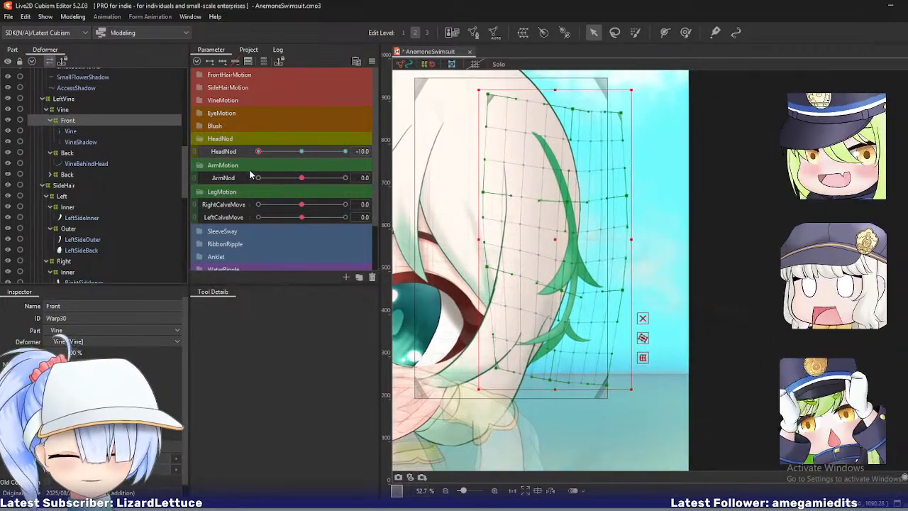
pyautogui.moveTo(261, 153)
pyautogui.mouseDown()
pyautogui.moveTo(273, 158)
pyautogui.moveTo(263, 166)
pyautogui.moveTo(279, 168)
pyautogui.moveTo(258, 168)
pyautogui.mouseUp()
pyautogui.scroll(5, 538, 369)
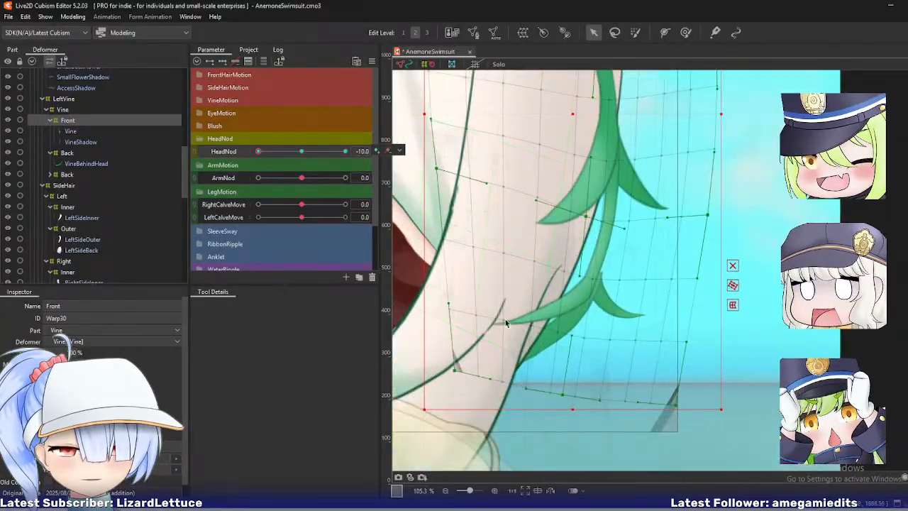
pyautogui.click(71, 132)
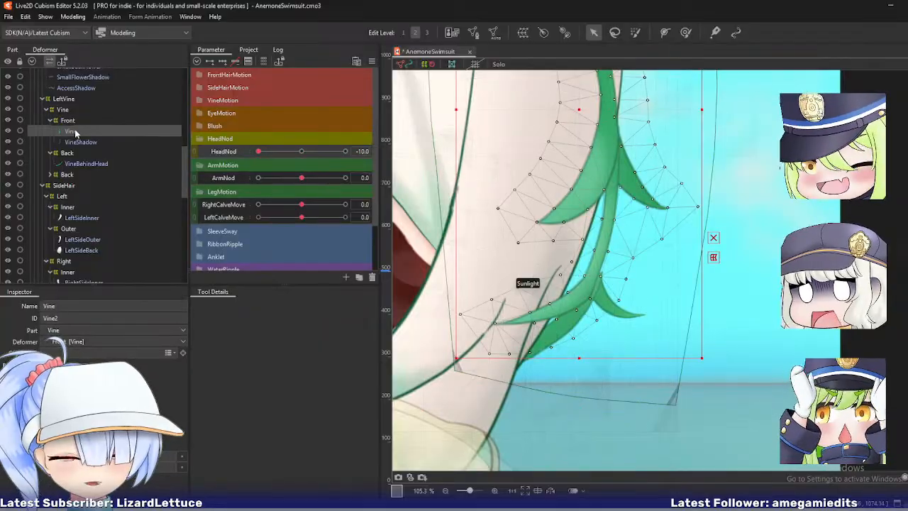
pyautogui.click(68, 121)
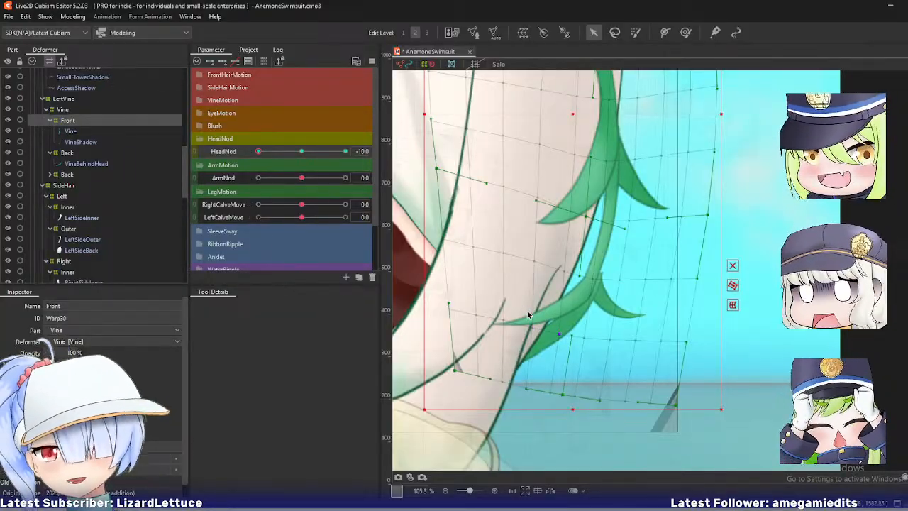
pyautogui.hotkey('ctrl', 'z')
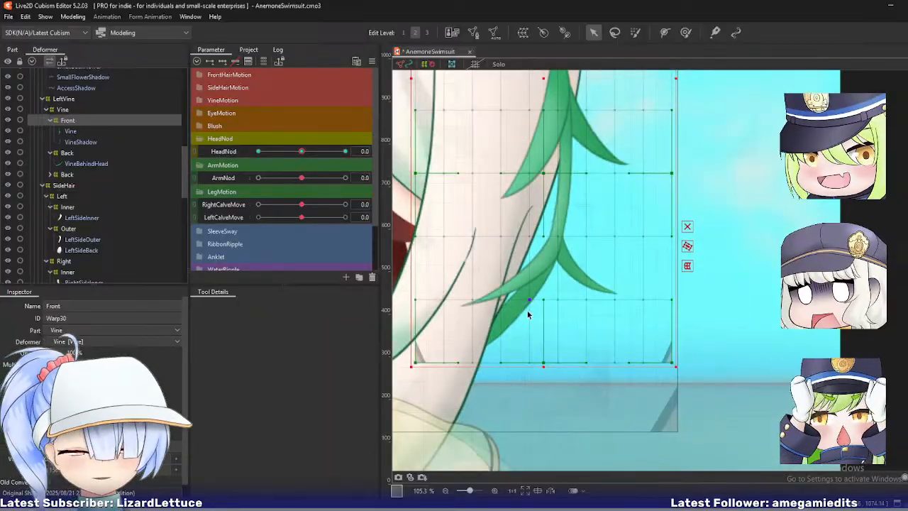
# - Select the Loose deformer above RightSideLoose, give it three HeadNod keyforms, and set HeadNod to -10
pyautogui.scroll(-2, 527, 311)
pyautogui.moveTo(571, 304); pyautogui.dragTo(607, 323)
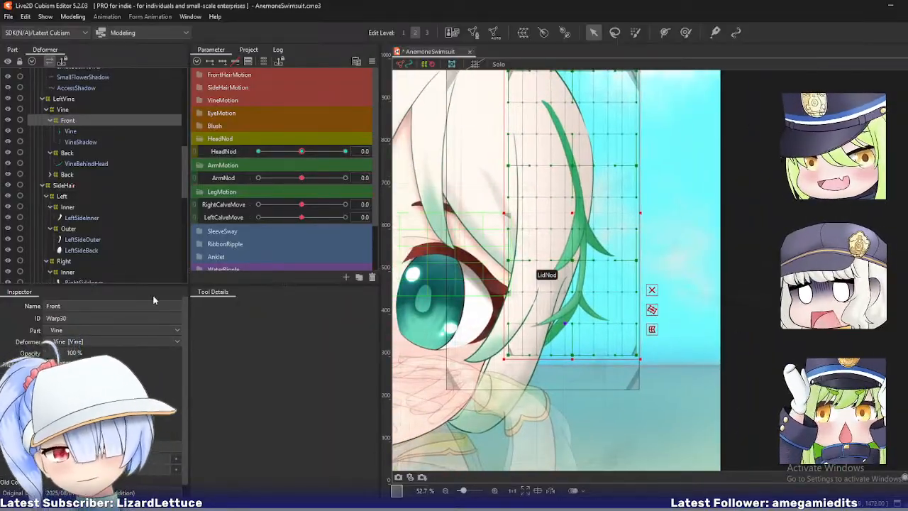
pyautogui.moveTo(587, 291); pyautogui.dragTo(848, 373)
pyautogui.scroll(-2, 593, 252)
pyautogui.moveTo(590, 250); pyautogui.dragTo(625, 257)
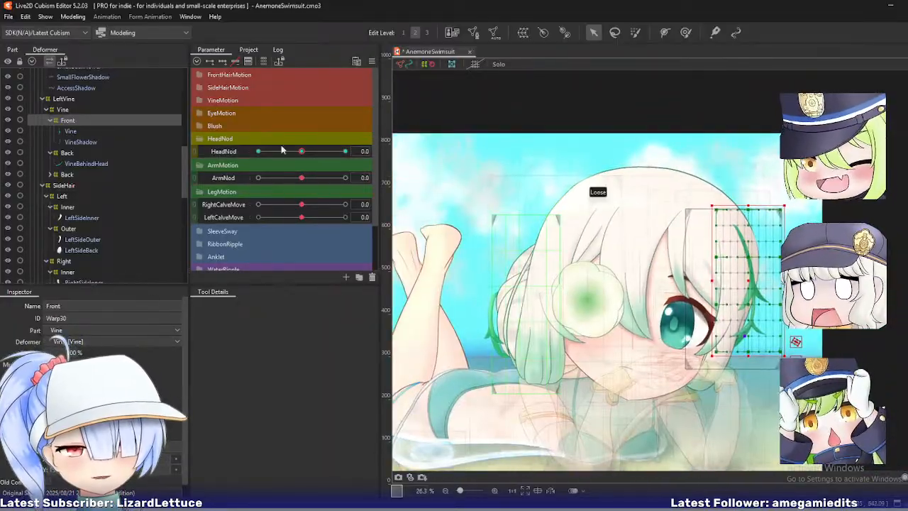
pyautogui.rightClick(516, 292)
pyautogui.moveTo(569, 314)
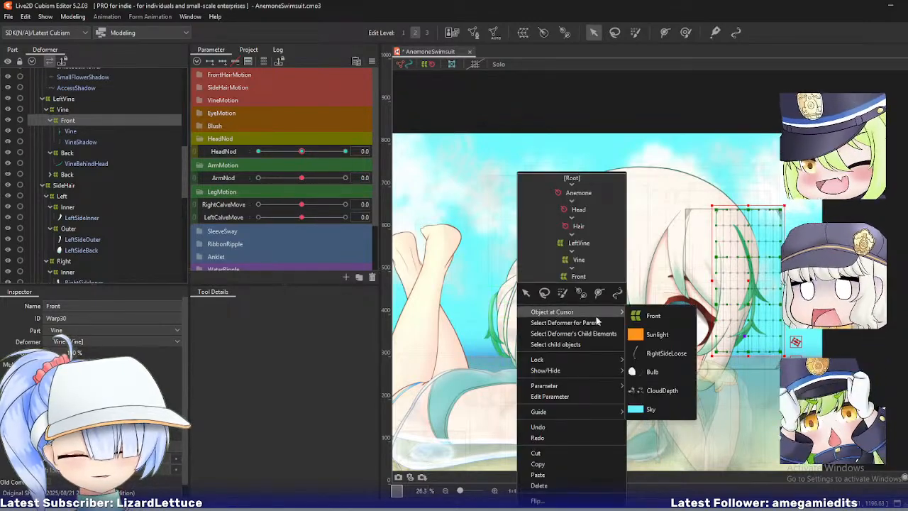
pyautogui.click(656, 353)
pyautogui.click(68, 269)
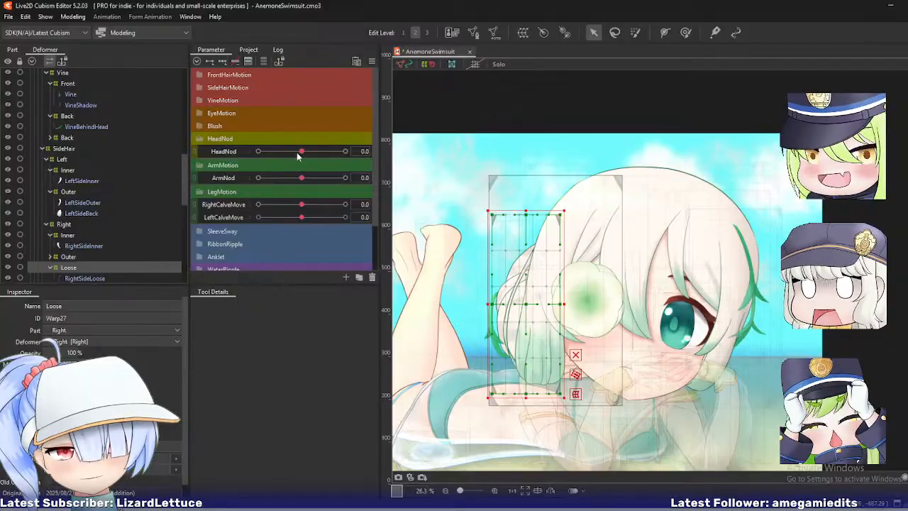
pyautogui.moveTo(305, 154); pyautogui.dragTo(258, 152)
# - Shift the Loose deformer's top-middle, top-right, right-middle and center points slightly down and to the right at HeadNod -10
pyautogui.scroll(4, 530, 230)
pyautogui.moveTo(549, 208); pyautogui.dragTo(556, 161)
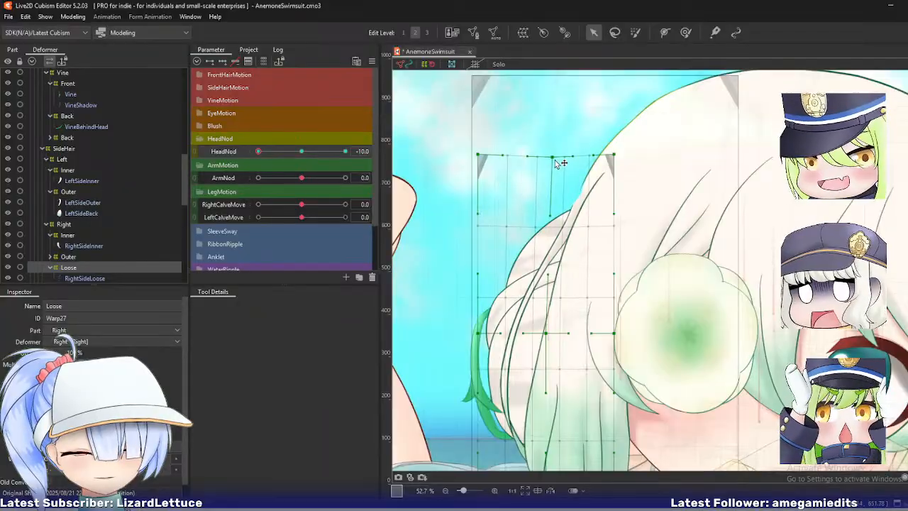
pyautogui.moveTo(619, 162); pyautogui.dragTo(625, 160)
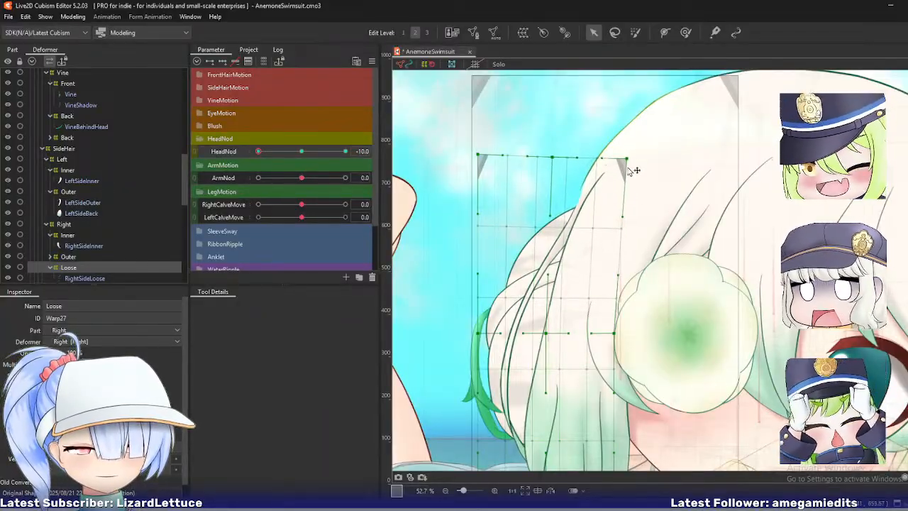
pyautogui.moveTo(613, 334); pyautogui.dragTo(618, 336)
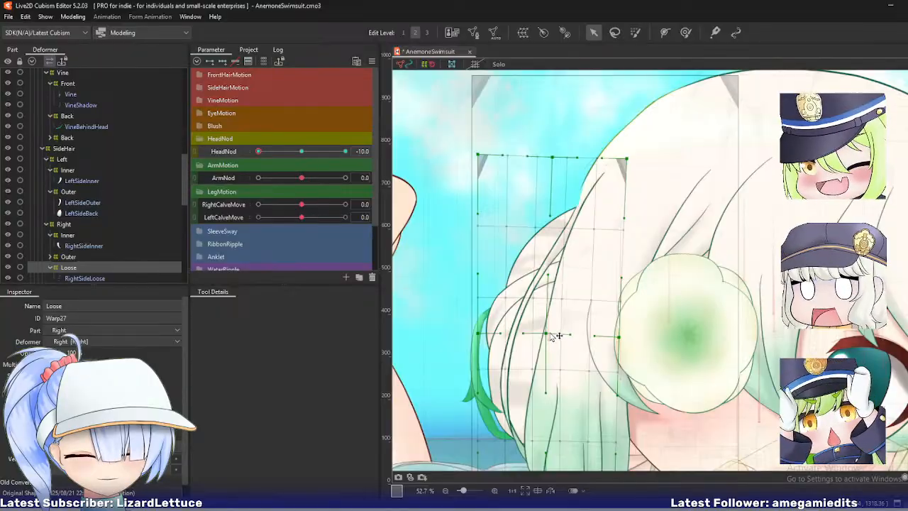
pyautogui.moveTo(552, 334); pyautogui.dragTo(557, 342)
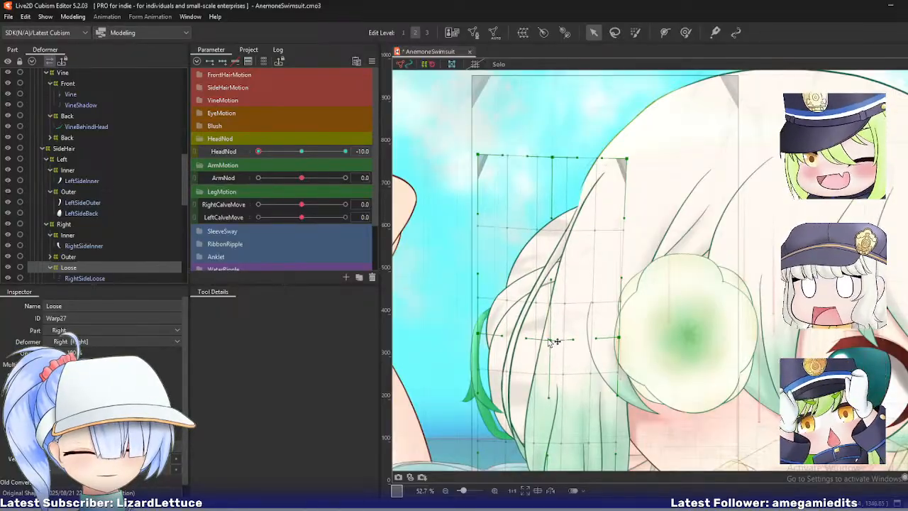
# - Preview the nod and slightly lower the Loose deformer's bottom-middle and bottom-right points at HeadNod -10
pyautogui.scroll(-2, 518, 275)
pyautogui.moveTo(258, 155); pyautogui.dragTo(228, 159)
pyautogui.moveTo(558, 372); pyautogui.dragTo(542, 263)
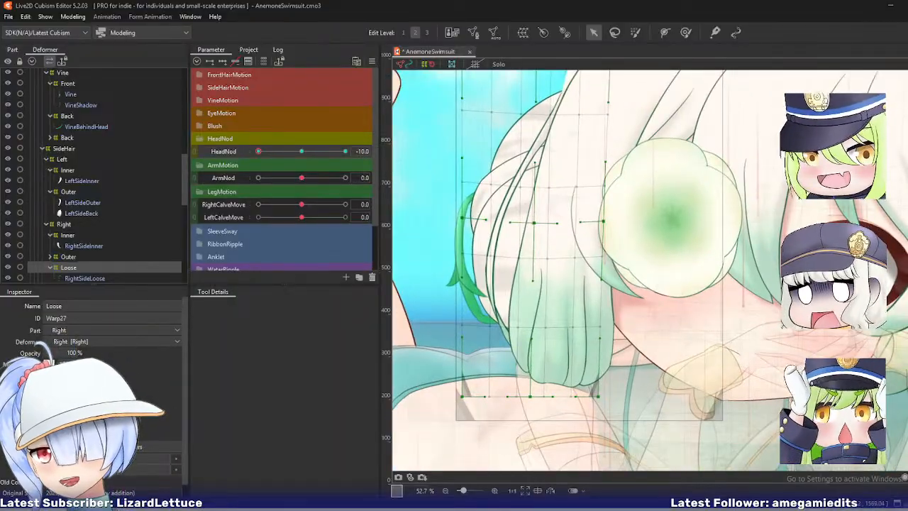
pyautogui.moveTo(262, 153)
pyautogui.mouseDown()
pyautogui.moveTo(290, 163)
pyautogui.moveTo(259, 157)
pyautogui.mouseUp()
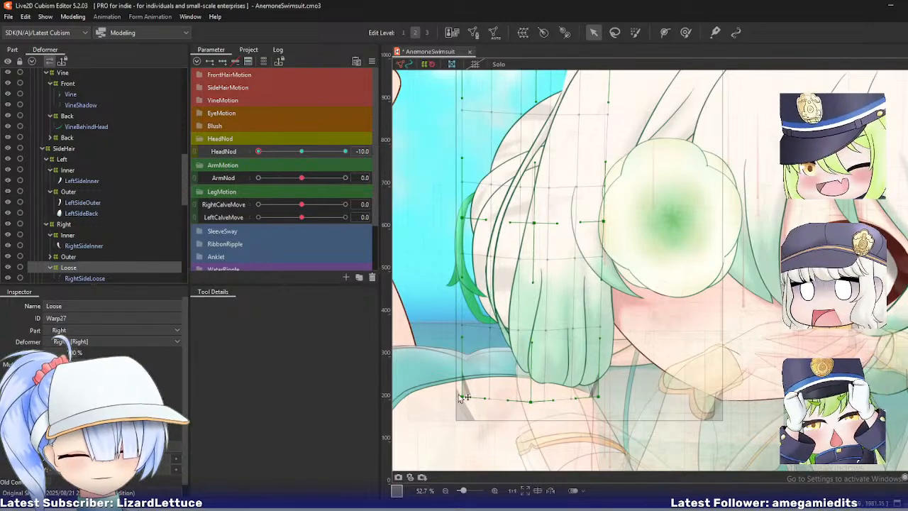
pyautogui.scroll(2, 560, 319)
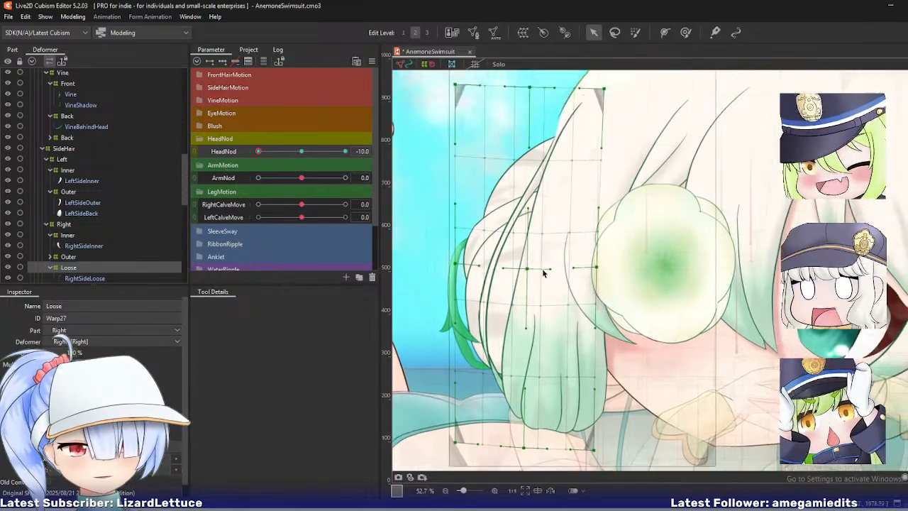
# - Preview the nod, select the Top hair deformer, and lower its bottom-left and left-middle points at HeadNod -10
pyautogui.moveTo(260, 152); pyautogui.dragTo(213, 157)
pyautogui.scroll(5, 440, 166)
pyautogui.scroll(3, 81, 227)
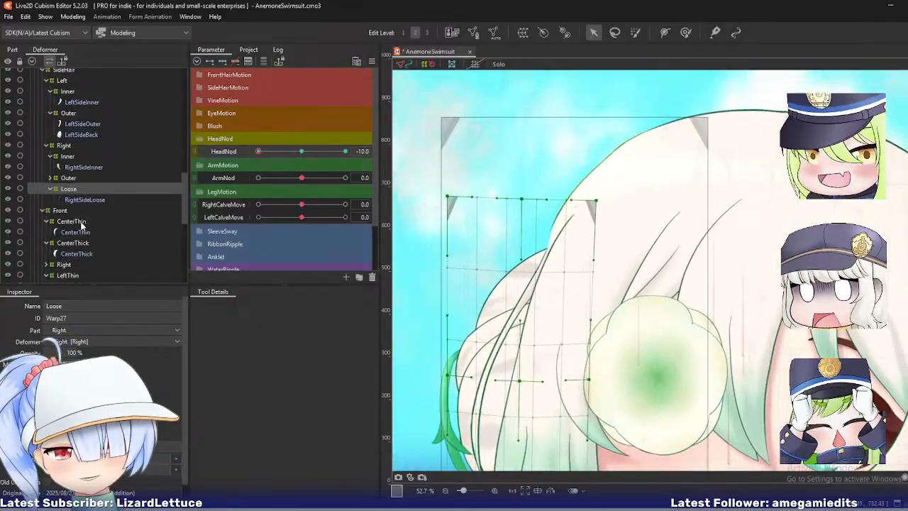
pyautogui.rightClick(610, 210)
pyautogui.moveTo(669, 207)
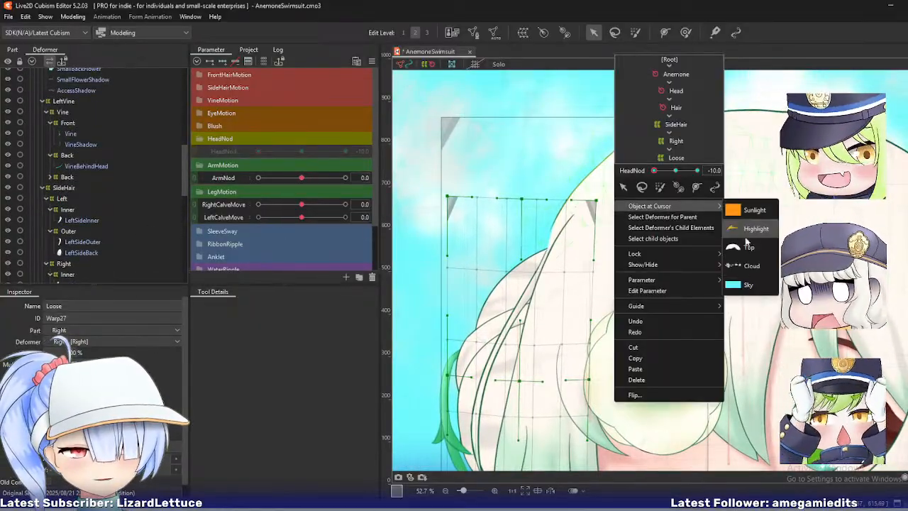
pyautogui.click(749, 245)
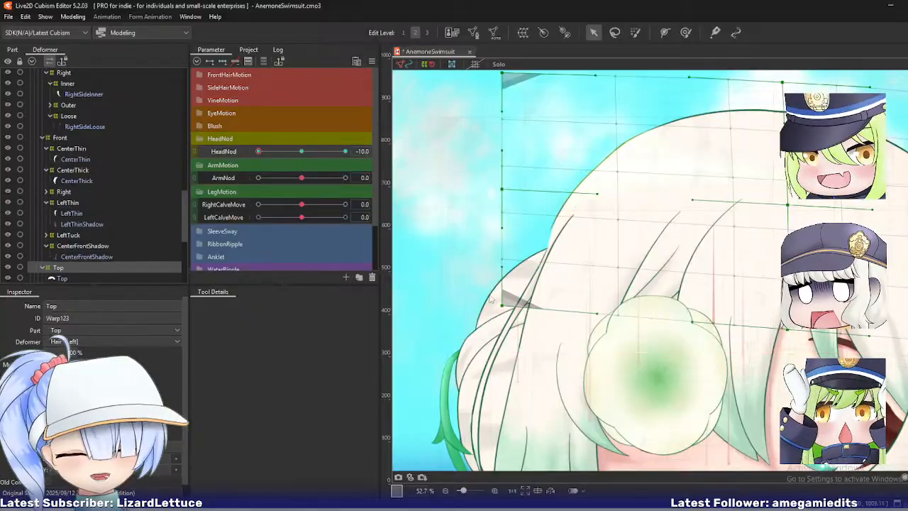
pyautogui.moveTo(510, 311); pyautogui.dragTo(500, 329)
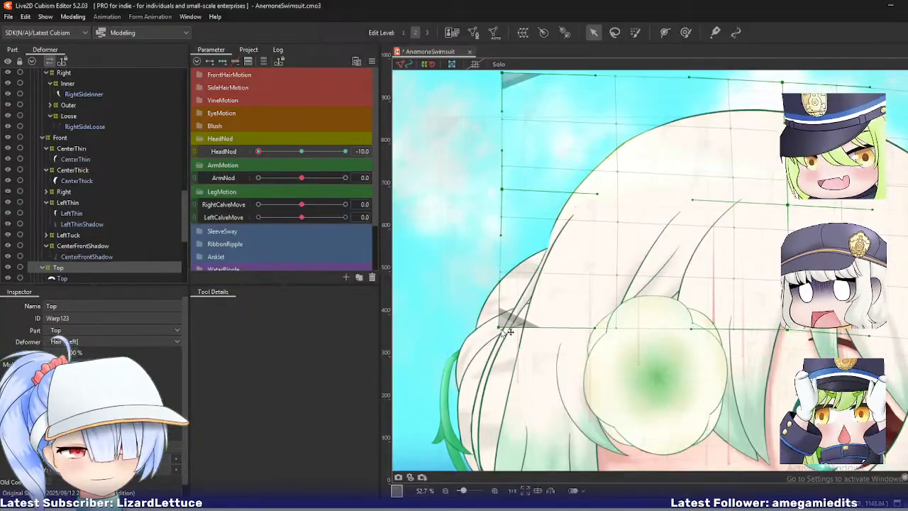
pyautogui.moveTo(503, 192); pyautogui.dragTo(502, 205)
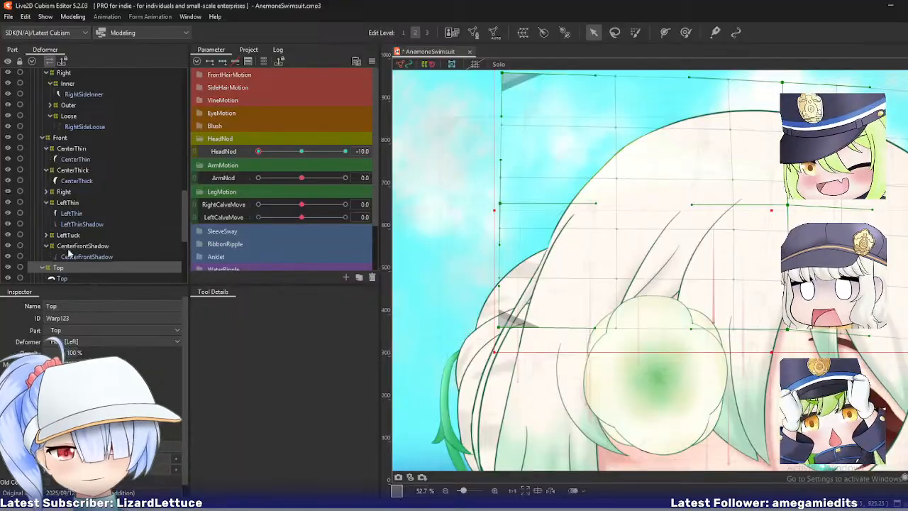
# - Select the Loose deformer above RightSideLoose, raise its three top points at HeadNod -10, and preview the nod
pyautogui.rightClick(500, 335)
pyautogui.moveTo(564, 312)
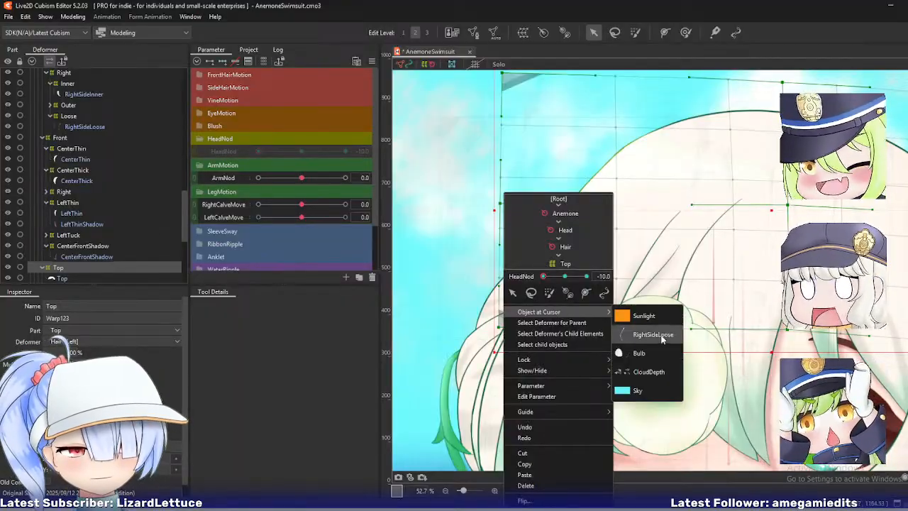
pyautogui.click(641, 333)
pyautogui.click(68, 117)
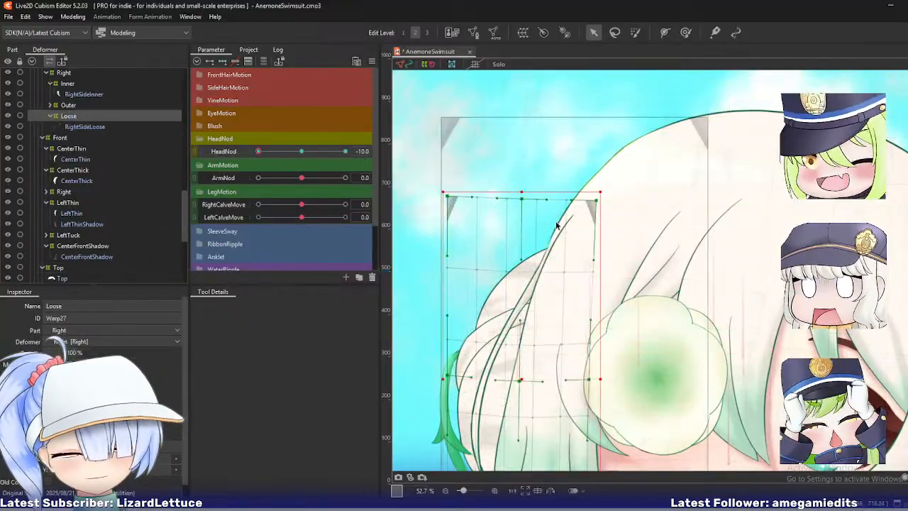
pyautogui.moveTo(522, 203); pyautogui.dragTo(524, 194)
pyautogui.moveTo(598, 201); pyautogui.dragTo(598, 195)
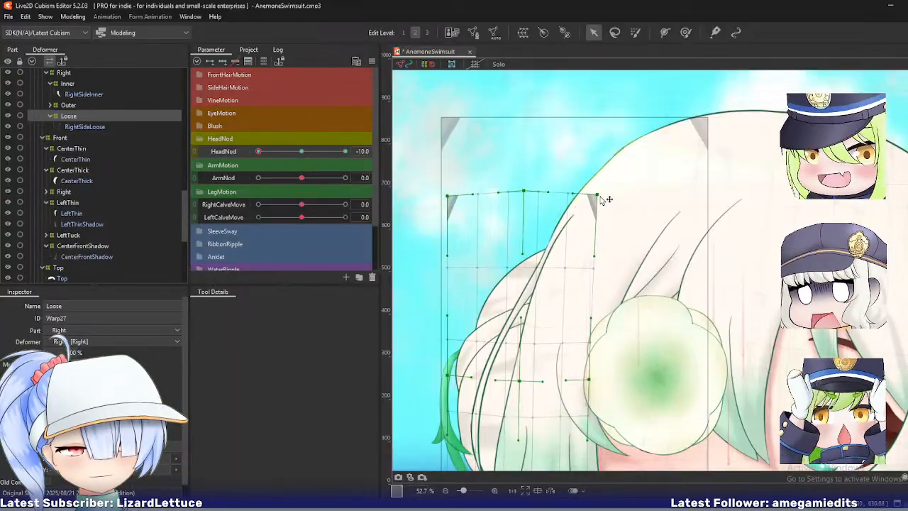
pyautogui.moveTo(454, 200); pyautogui.dragTo(457, 181)
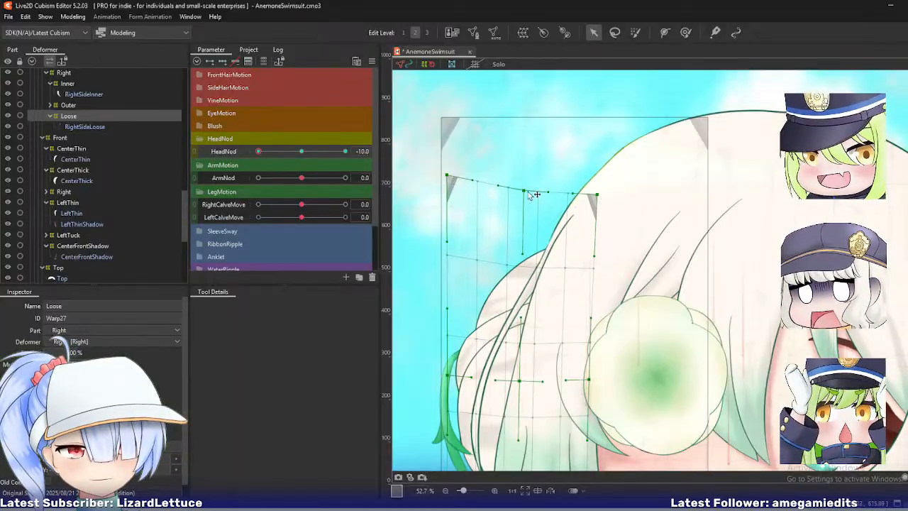
pyautogui.moveTo(534, 195); pyautogui.dragTo(534, 193)
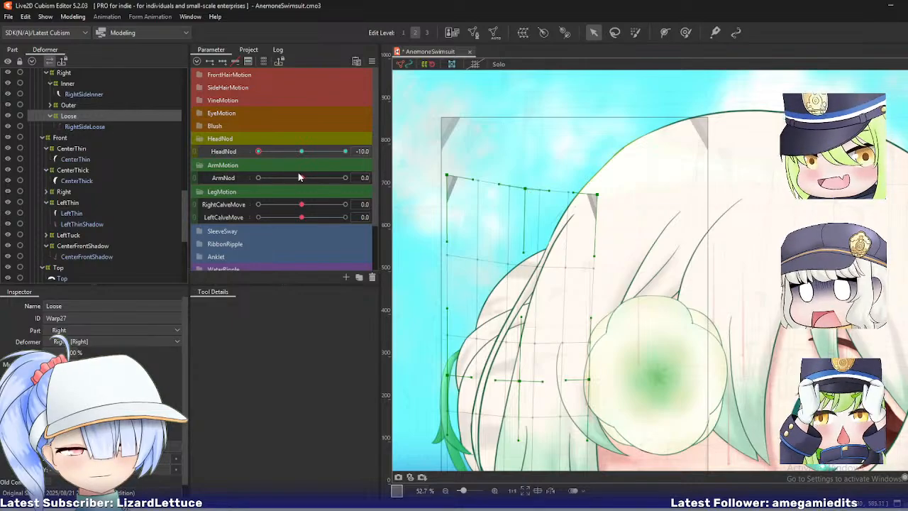
pyautogui.moveTo(263, 152); pyautogui.dragTo(240, 165)
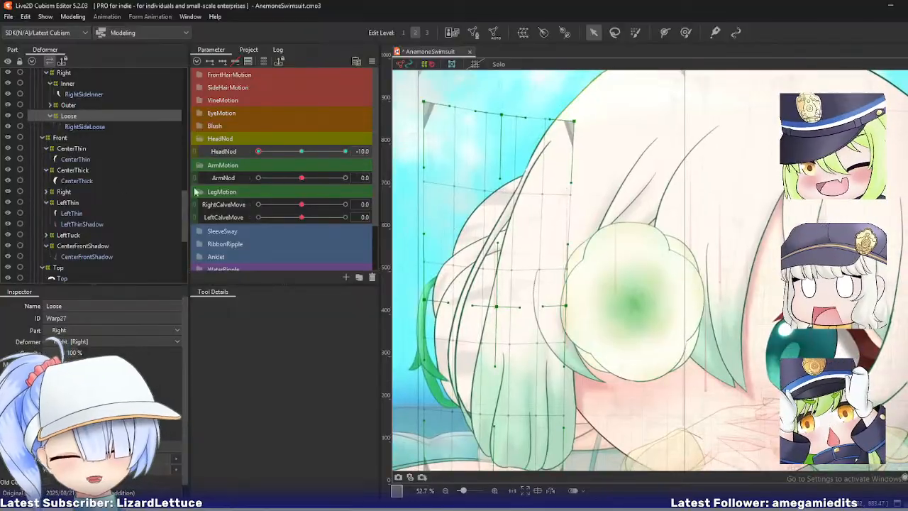
# - Select the FlowerEye warp deformer above FlowerTop and FlowerBot and preview its shape around HeadNod -10
pyautogui.rightClick(628, 293)
pyautogui.moveTo(681, 305)
pyautogui.click(743, 316)
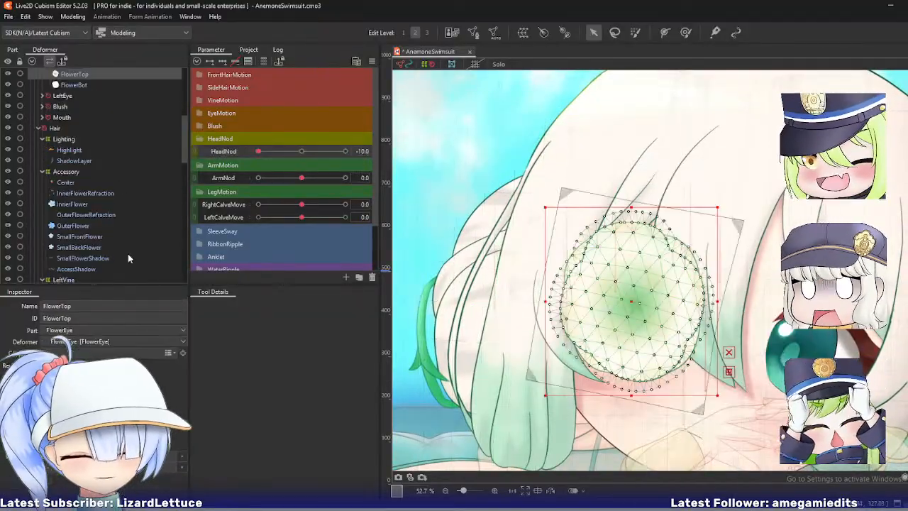
pyautogui.scroll(1, 66, 213)
pyautogui.click(68, 142)
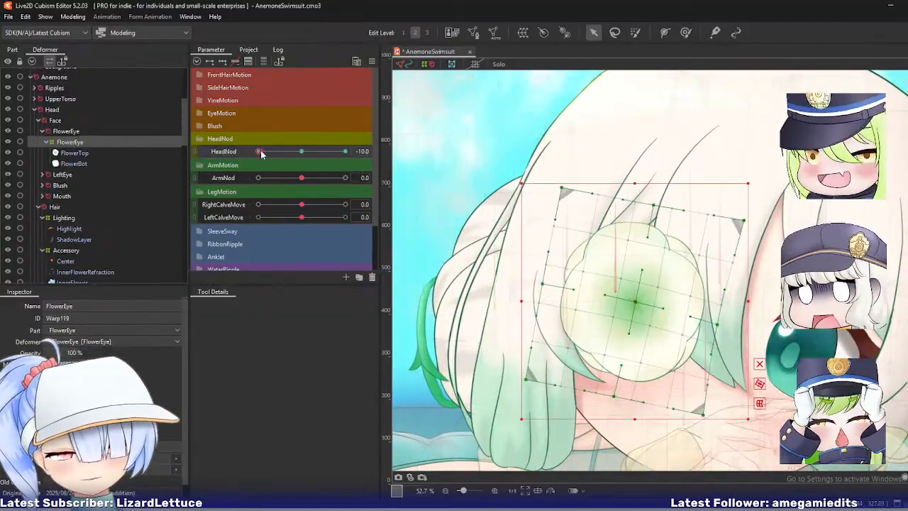
pyautogui.moveTo(260, 154); pyautogui.dragTo(250, 174)
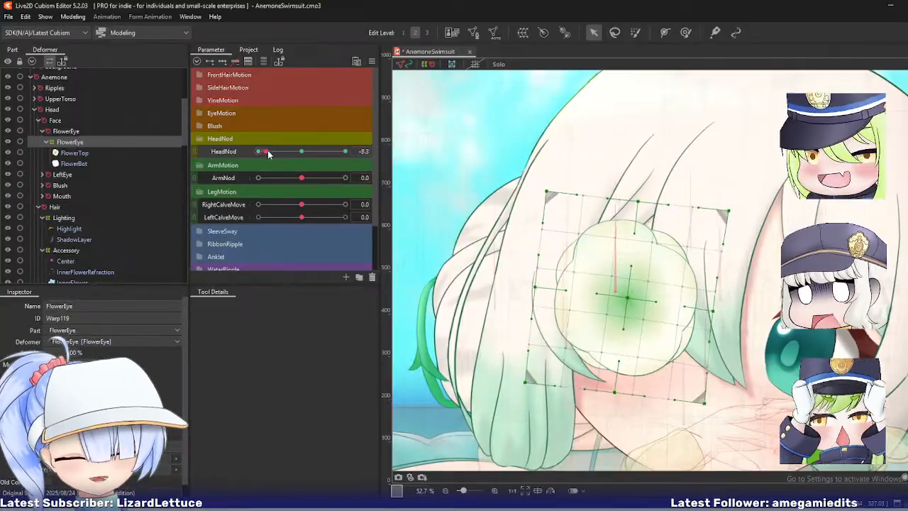
# - Raise the FlowerEye deformer's bottom-middle point slightly and pull its two bottom corners inward at HeadNod -10
pyautogui.click(576, 242)
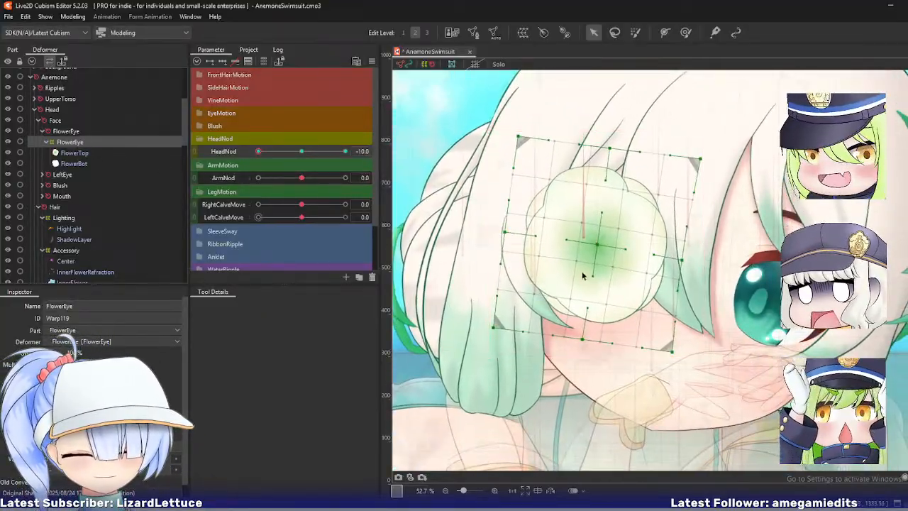
pyautogui.moveTo(583, 337); pyautogui.dragTo(582, 333)
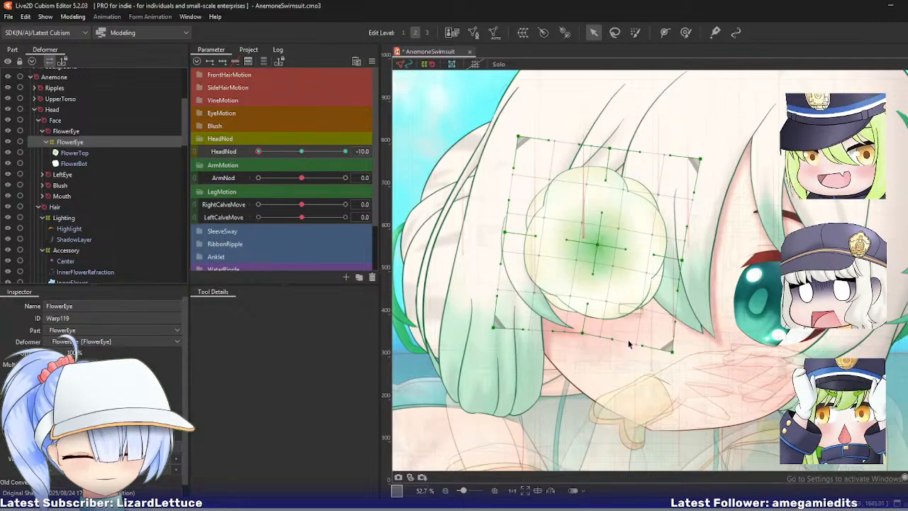
pyautogui.moveTo(672, 351); pyautogui.dragTo(661, 351)
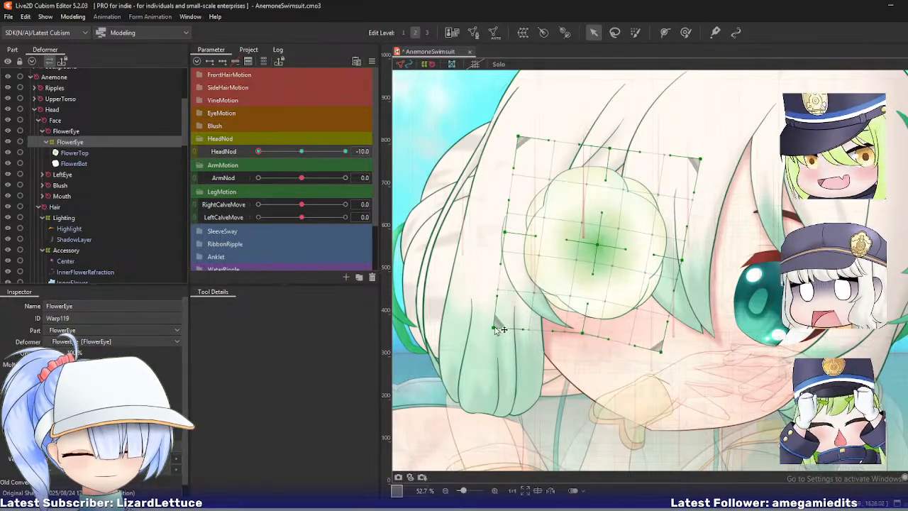
pyautogui.moveTo(495, 327); pyautogui.dragTo(500, 326)
# - Raise the FlowerEye deformer's top-left, top-middle and left-middle points slightly and lower its top-right corner at HeadNod -10
pyautogui.moveTo(610, 148); pyautogui.dragTo(613, 148)
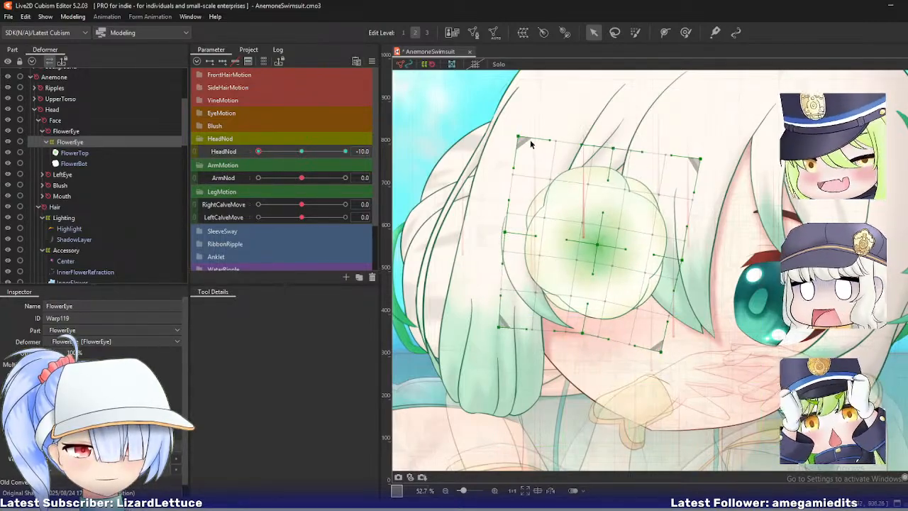
pyautogui.moveTo(515, 135); pyautogui.dragTo(528, 135)
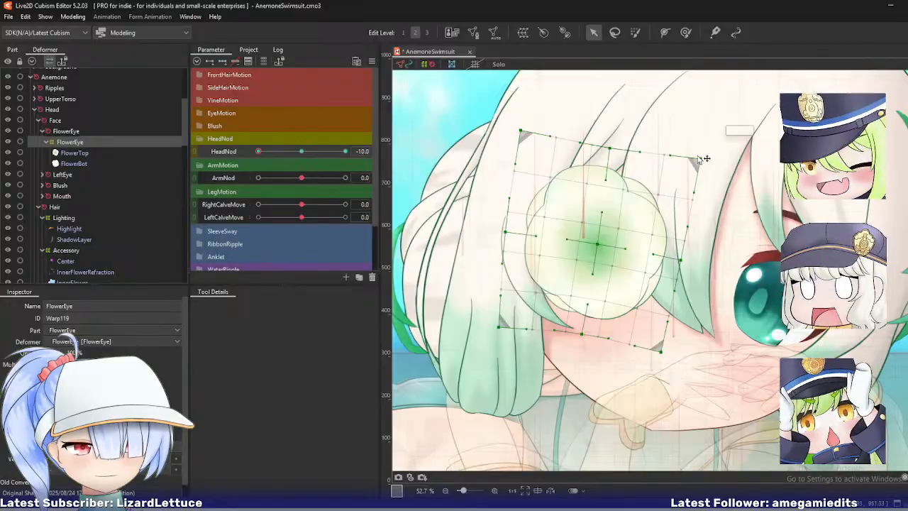
pyautogui.moveTo(700, 160); pyautogui.dragTo(698, 164)
pyautogui.moveTo(611, 149); pyautogui.dragTo(610, 146)
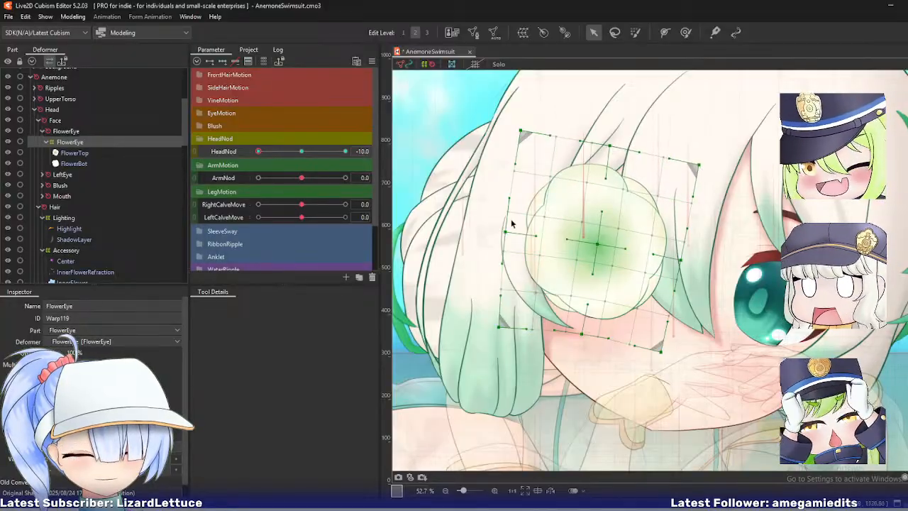
pyautogui.moveTo(511, 232); pyautogui.dragTo(511, 228)
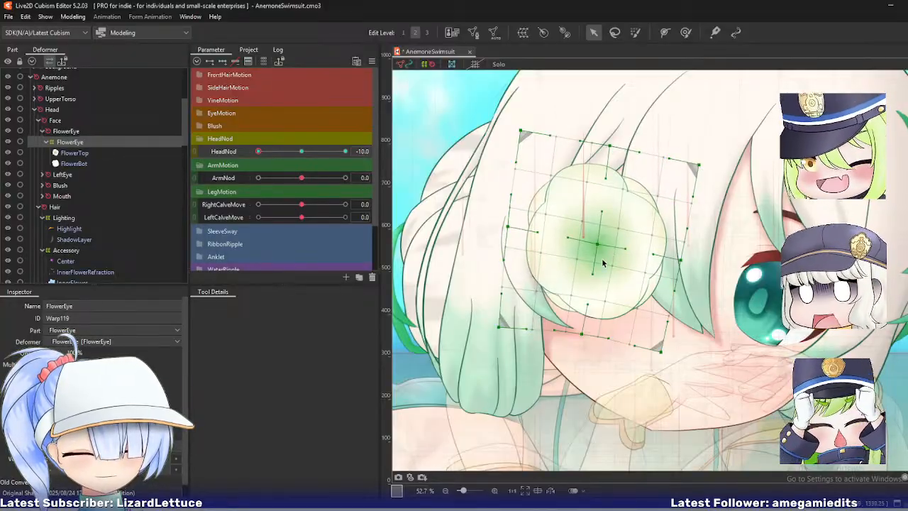
# - Preview the nod, nudge the FlowerEye deformer's bottom-right corner inward at HeadNod -10, and save the model
pyautogui.moveTo(260, 151)
pyautogui.mouseDown()
pyautogui.moveTo(285, 156)
pyautogui.moveTo(255, 158)
pyautogui.mouseUp()
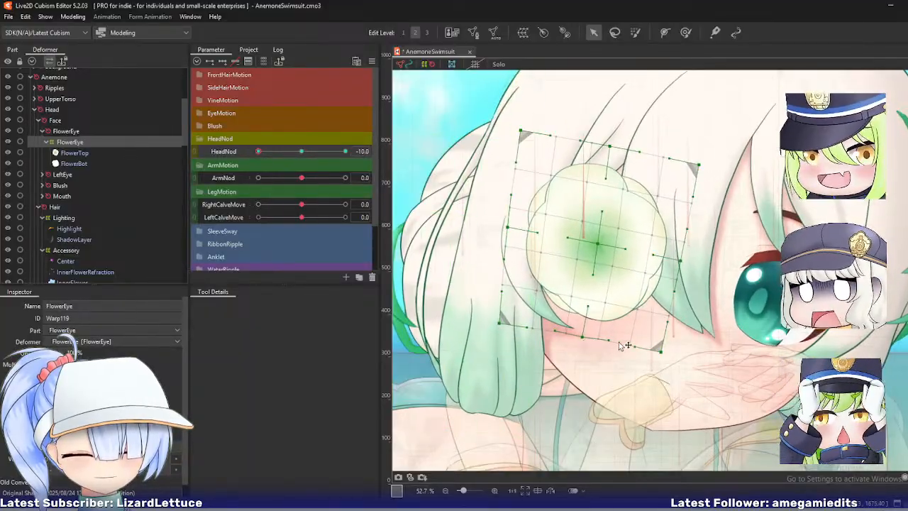
pyautogui.moveTo(660, 351); pyautogui.dragTo(656, 353)
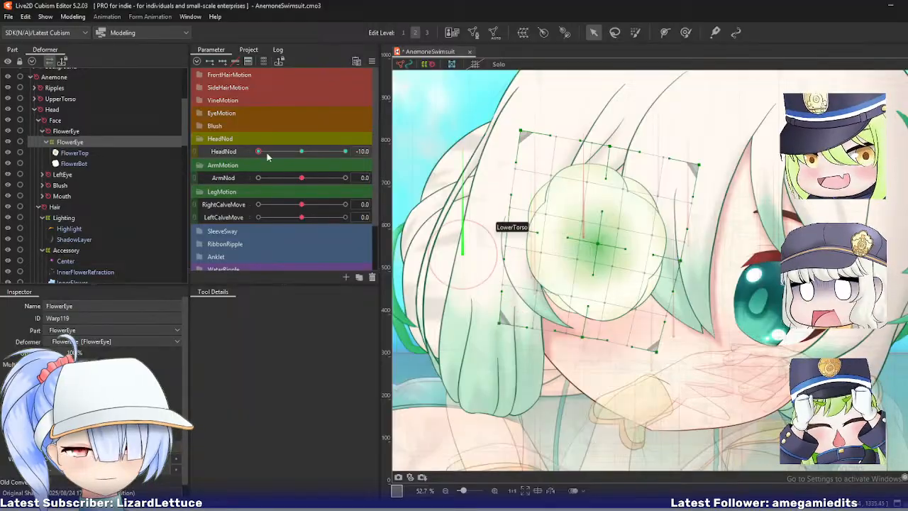
pyautogui.moveTo(268, 156); pyautogui.dragTo(249, 161)
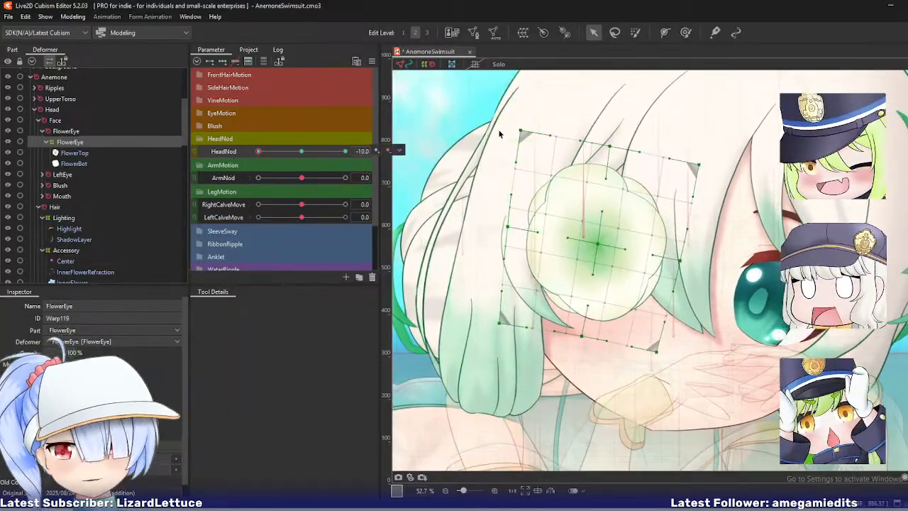
pyautogui.hotkey('ctrl', 's')
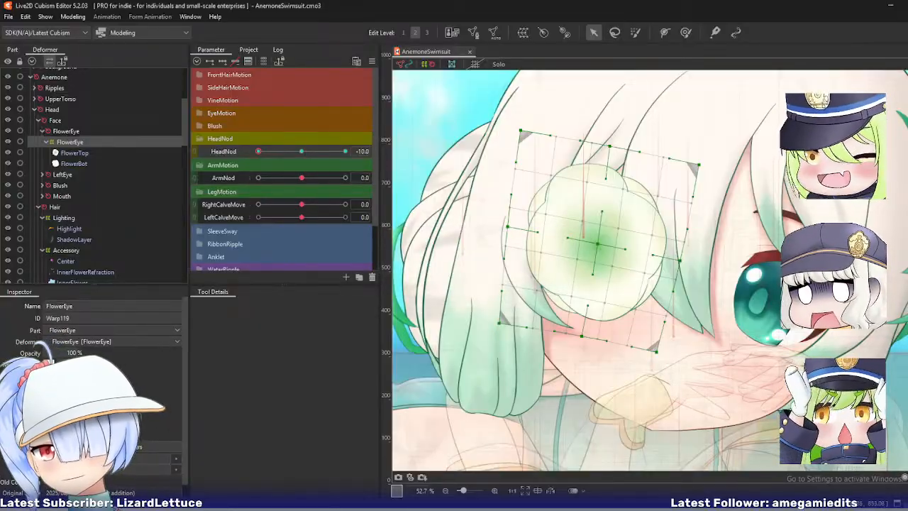
# - Locate the back hair's Bulb deformer through the artwork behind the right side hair and select its Bulb art mesh
pyautogui.moveTo(479, 191); pyautogui.dragTo(521, 225)
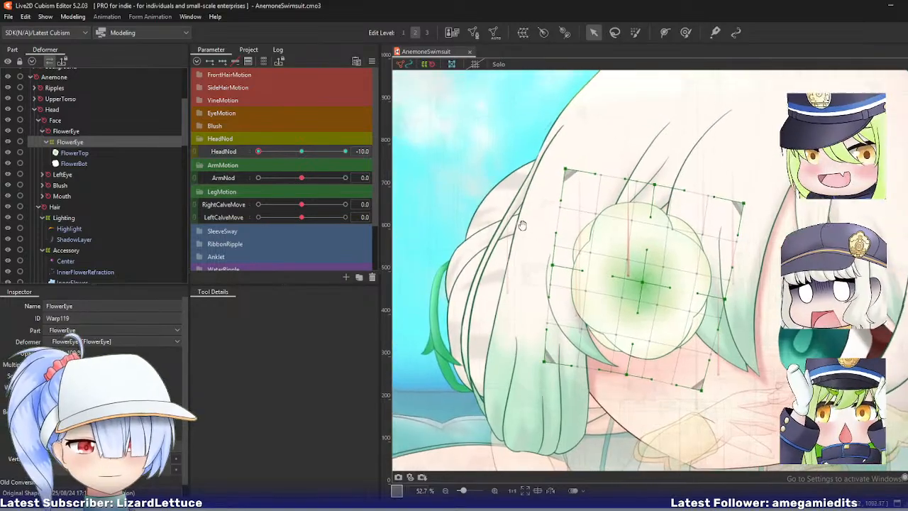
pyautogui.scroll(-5, 71, 177)
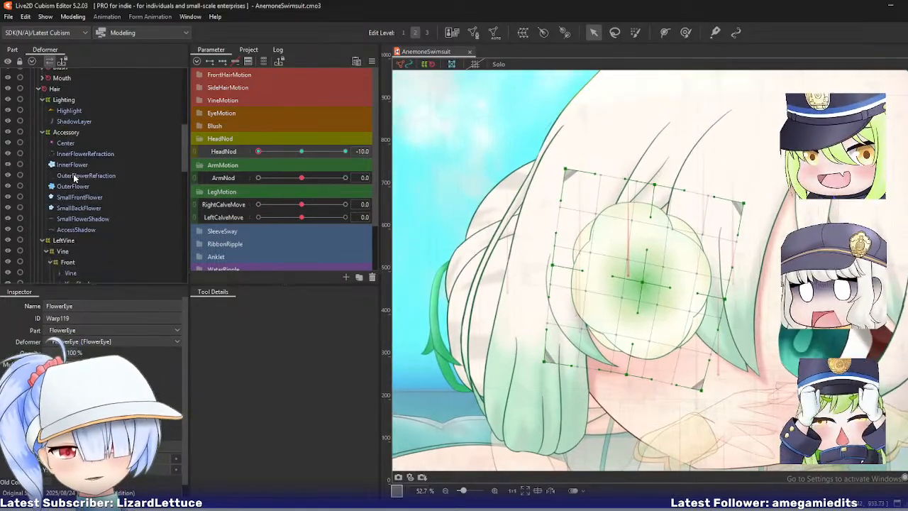
pyautogui.scroll(3, 71, 177)
pyautogui.rightClick(487, 250)
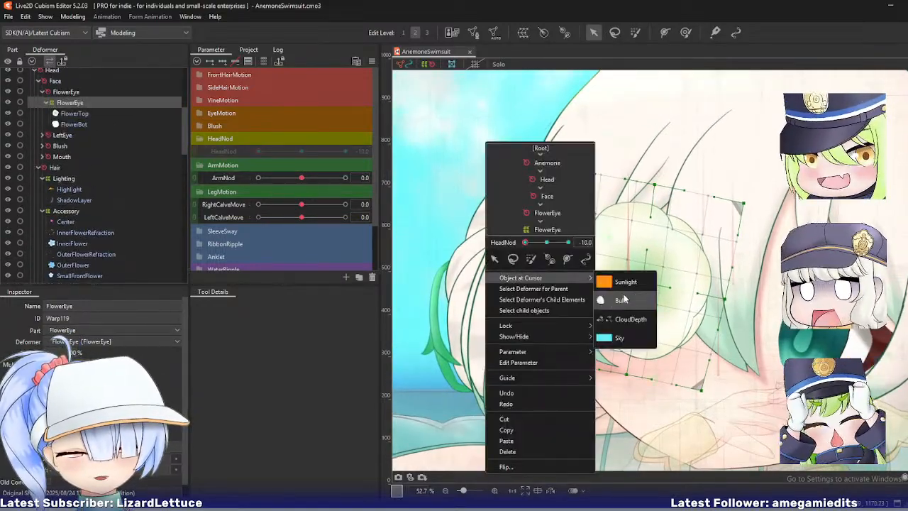
pyautogui.click(624, 278)
pyautogui.scroll(-3, 495, 268)
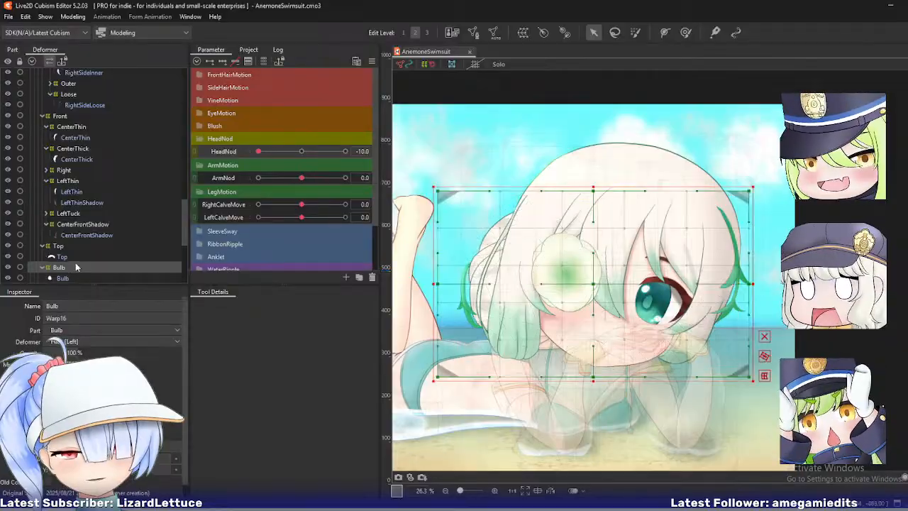
pyautogui.click(505, 213)
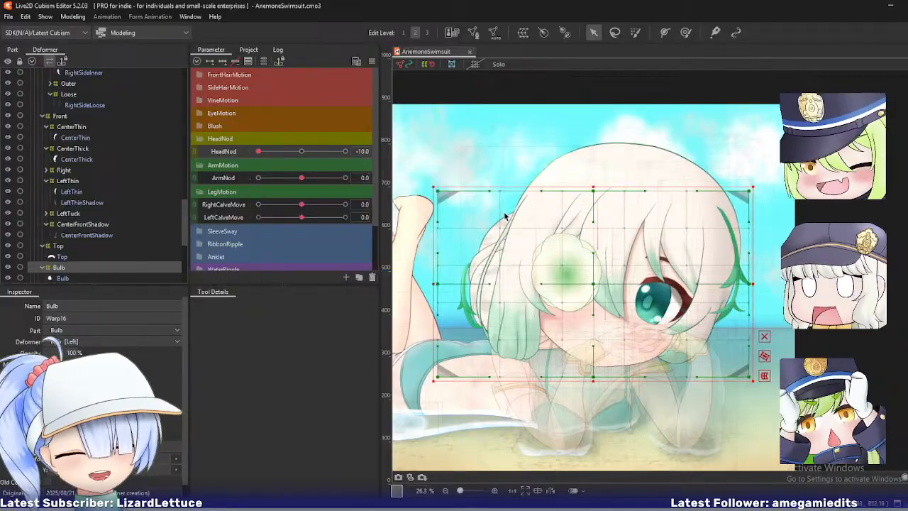
pyautogui.click(61, 279)
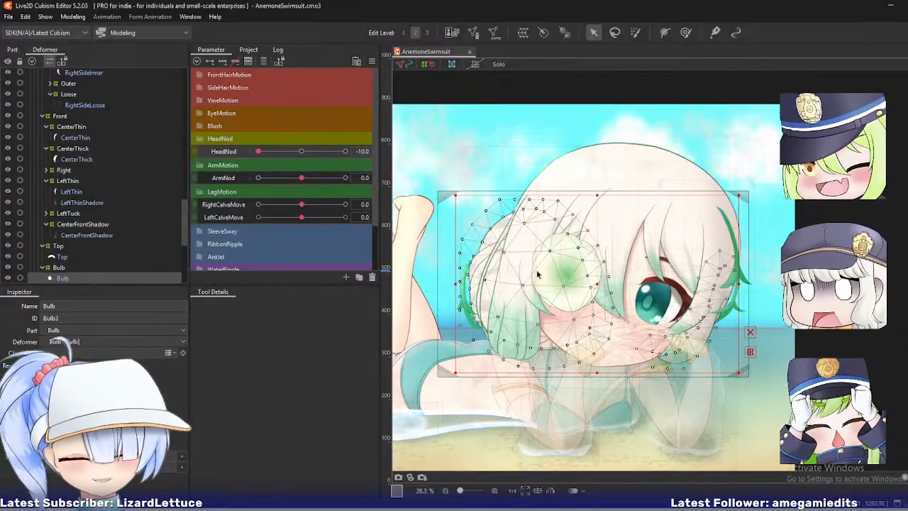
# - Delete the separate cluster of mesh points on the far side of the face from the Bulb mesh and apply the mesh edit
pyautogui.doubleClick(658, 272)
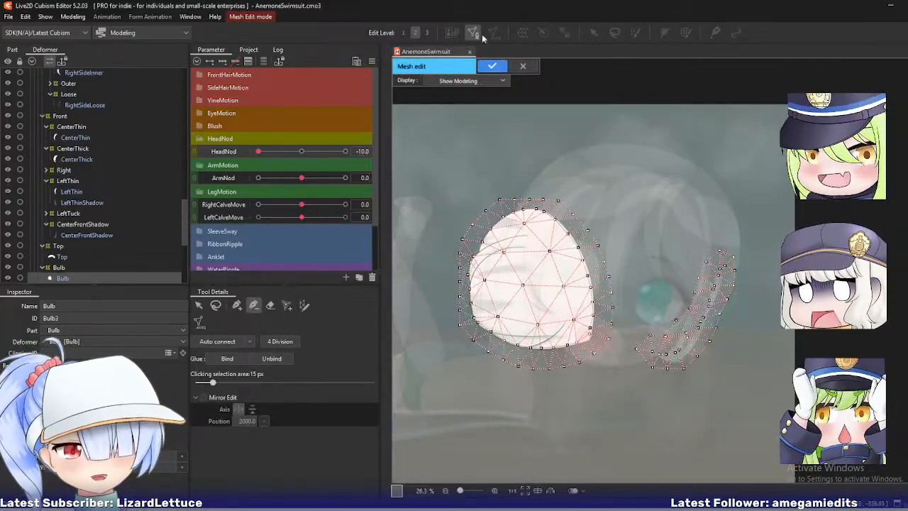
pyautogui.click(216, 304)
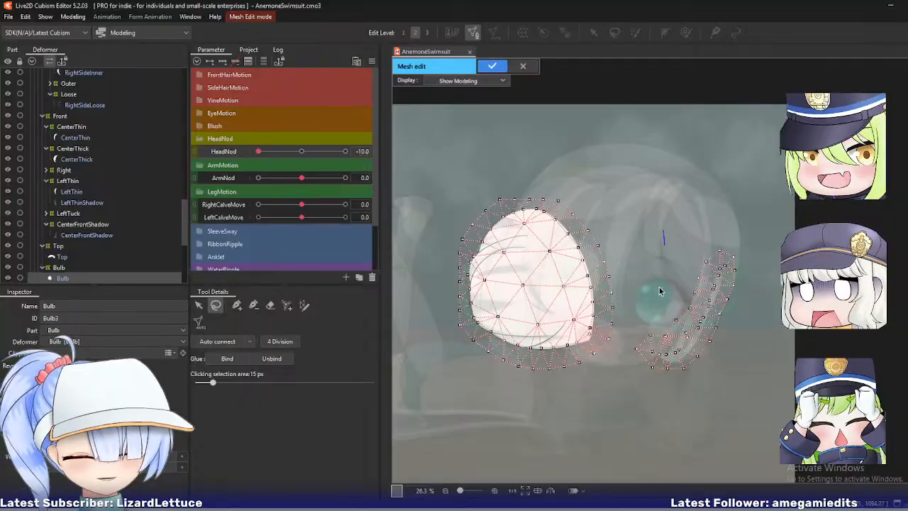
pyautogui.moveTo(664, 231)
pyautogui.mouseDown()
pyautogui.moveTo(654, 400)
pyautogui.moveTo(793, 229)
pyautogui.moveTo(717, 205)
pyautogui.mouseUp()
pyautogui.press('Delete')
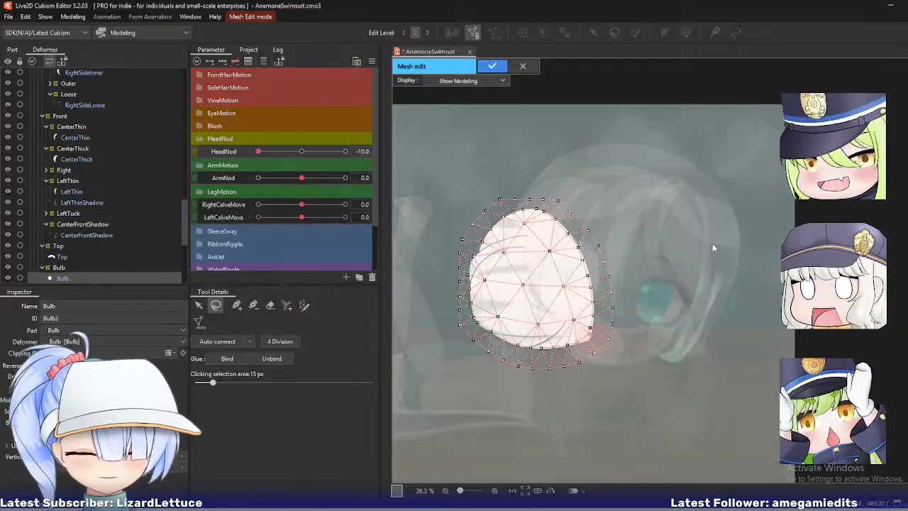
pyautogui.press('Return')
pyautogui.scroll(-2, 62, 268)
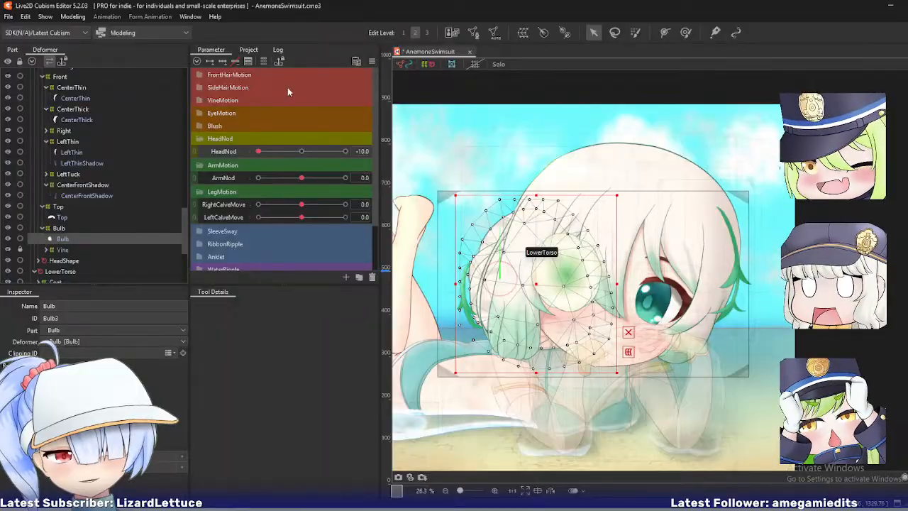
# - Create a warp deformer named Bulb as parent of the Bulb mesh, with 5 × 5 warp and 2 × 2 Bezier divisions
pyautogui.click(524, 33)
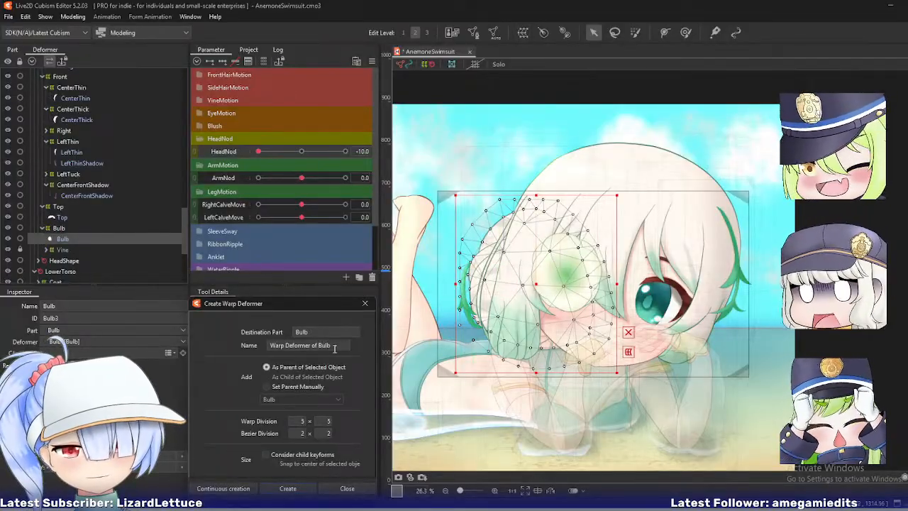
pyautogui.write('Bulb')
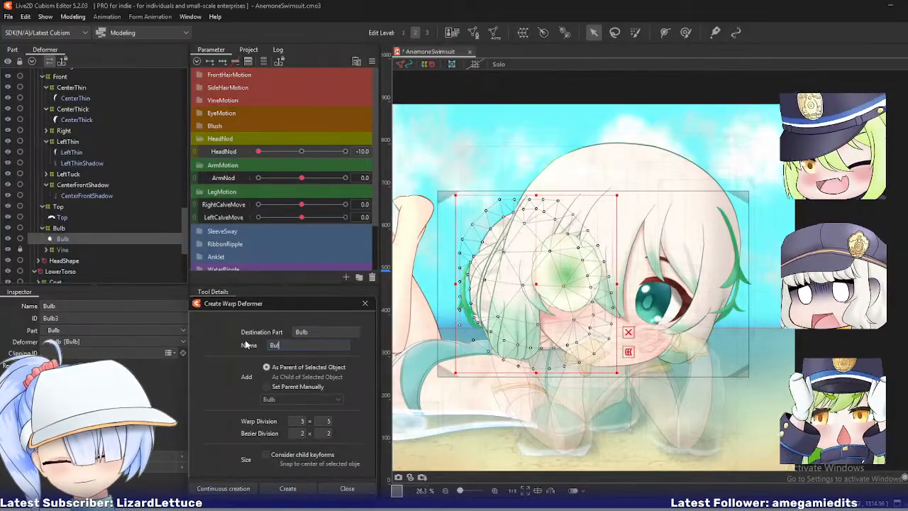
pyautogui.click(216, 487)
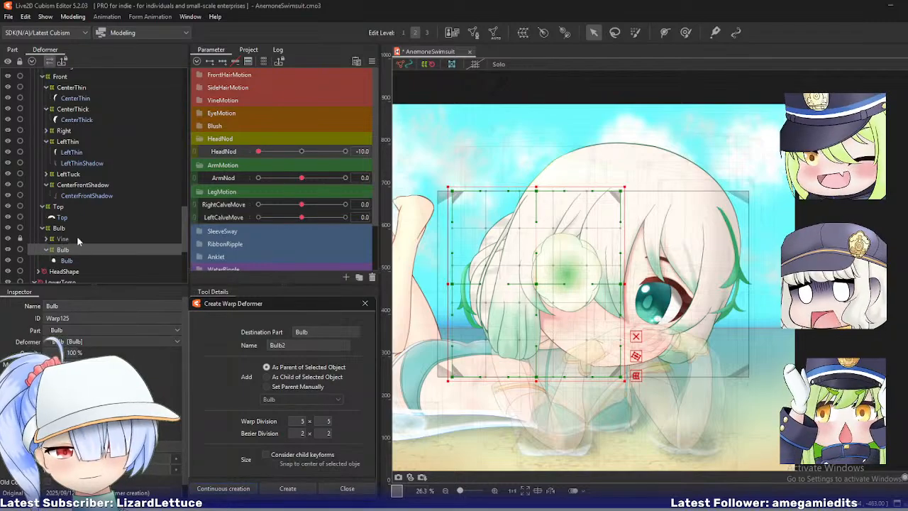
# - Unlock and expand the Vine deformer under the outer Bulb deformer, and select its Front child
pyautogui.click(63, 239)
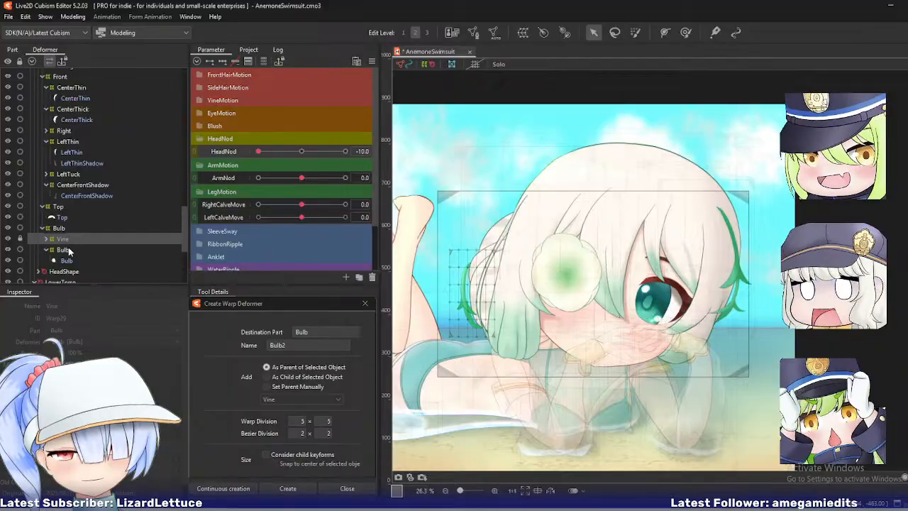
pyautogui.press('Right')
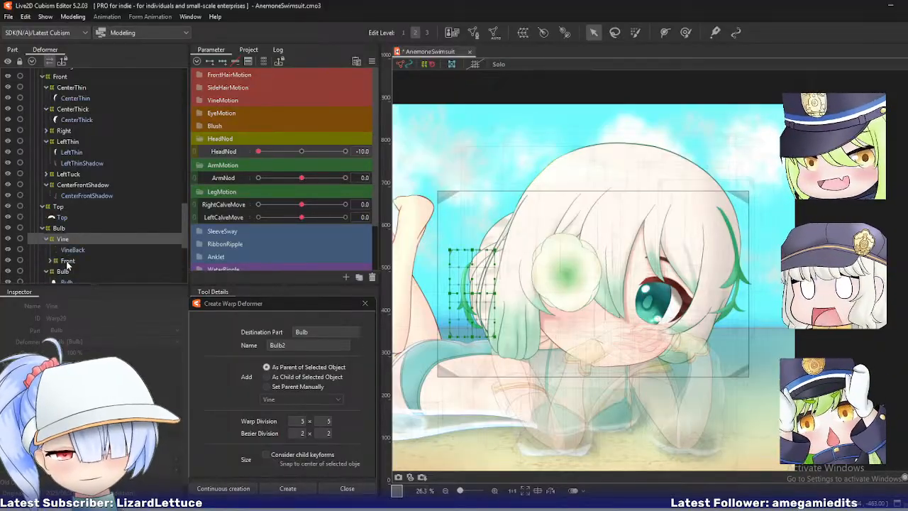
pyautogui.click(67, 261)
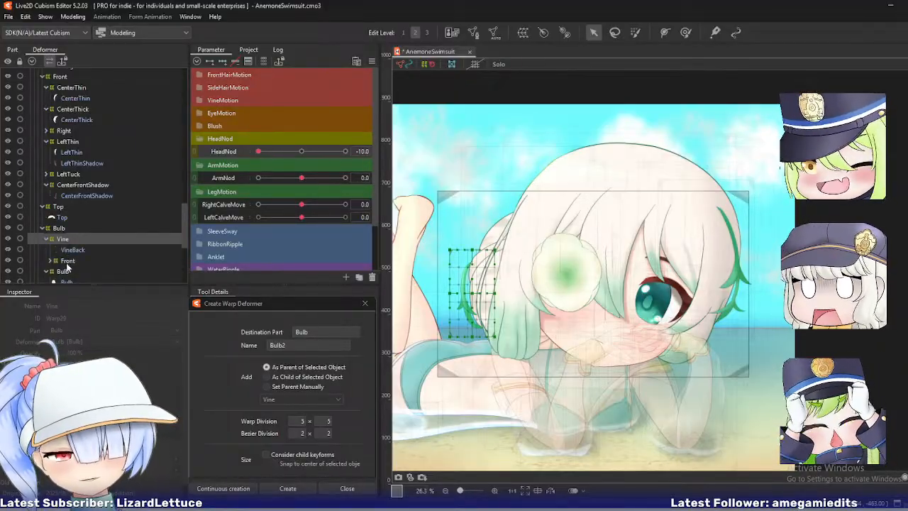
pyautogui.scroll(-1, 66, 270)
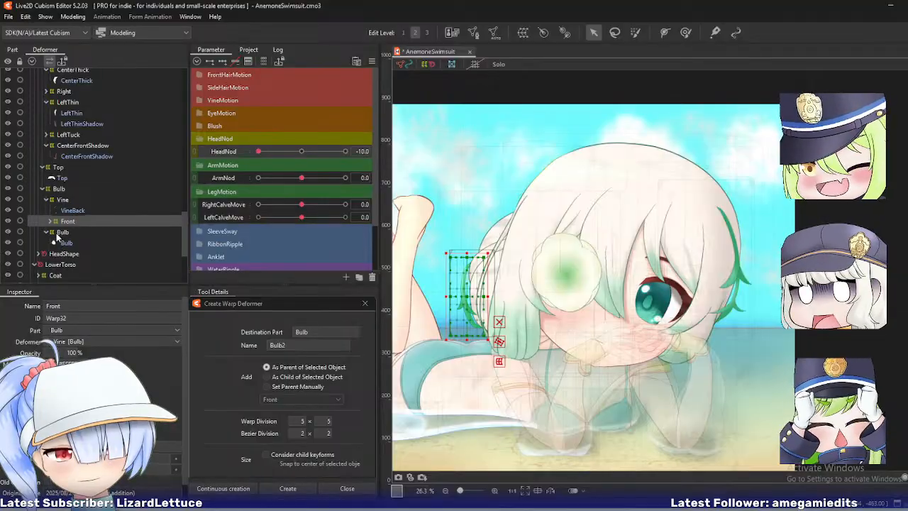
# - Examine the Bulb hierarchy by comparing the outer and inner Bulb deformers and the VineBack and Vine meshes
pyautogui.click(59, 232)
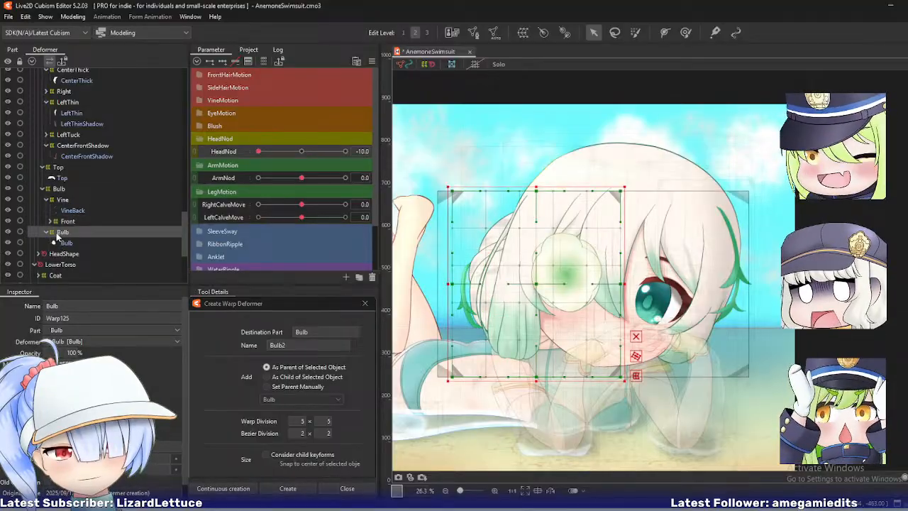
pyautogui.click(56, 189)
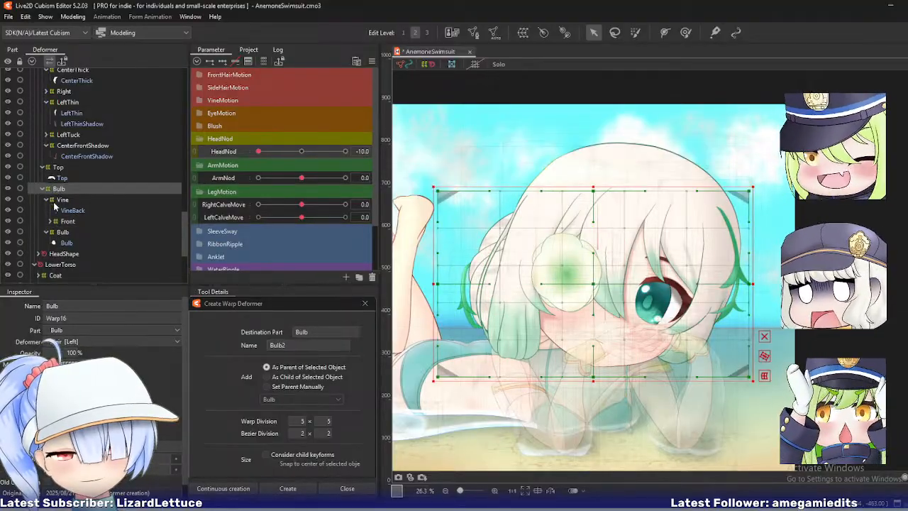
pyautogui.click(61, 233)
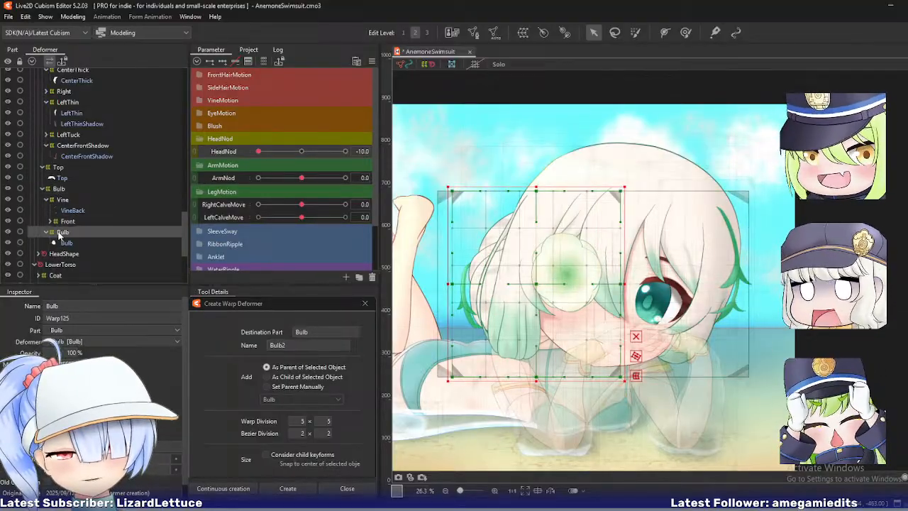
pyautogui.click(44, 190)
pyautogui.click(44, 191)
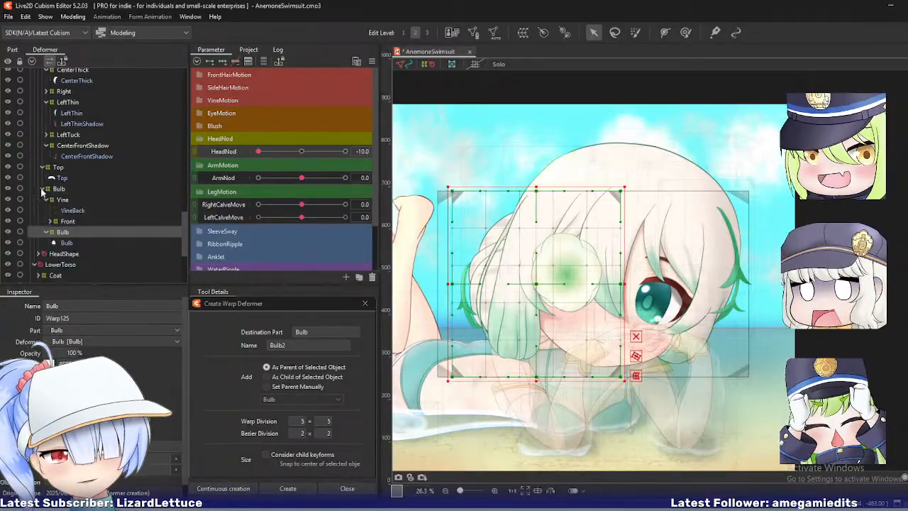
pyautogui.click(50, 222)
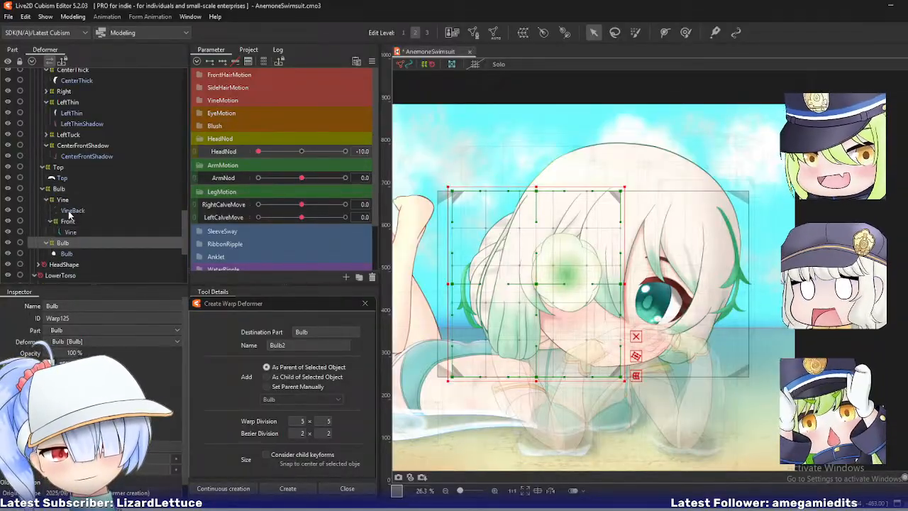
pyautogui.click(69, 212)
pyautogui.click(71, 232)
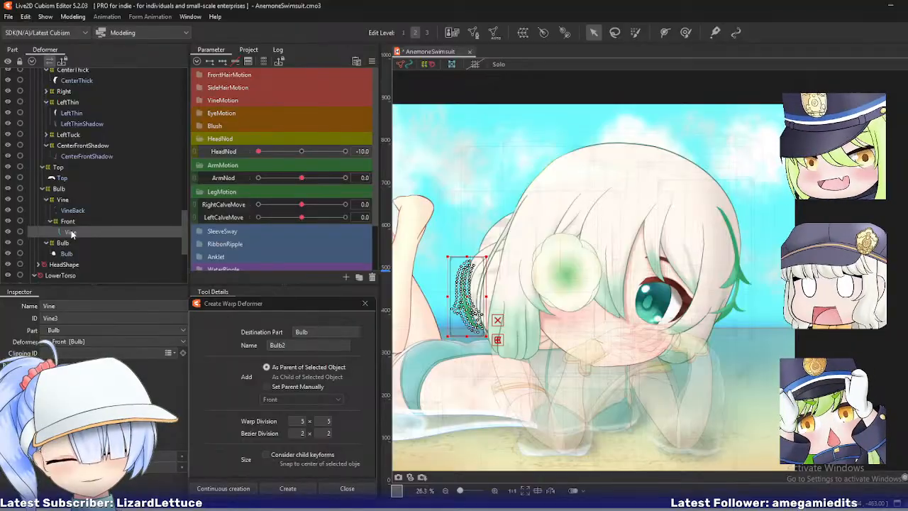
pyautogui.click(70, 212)
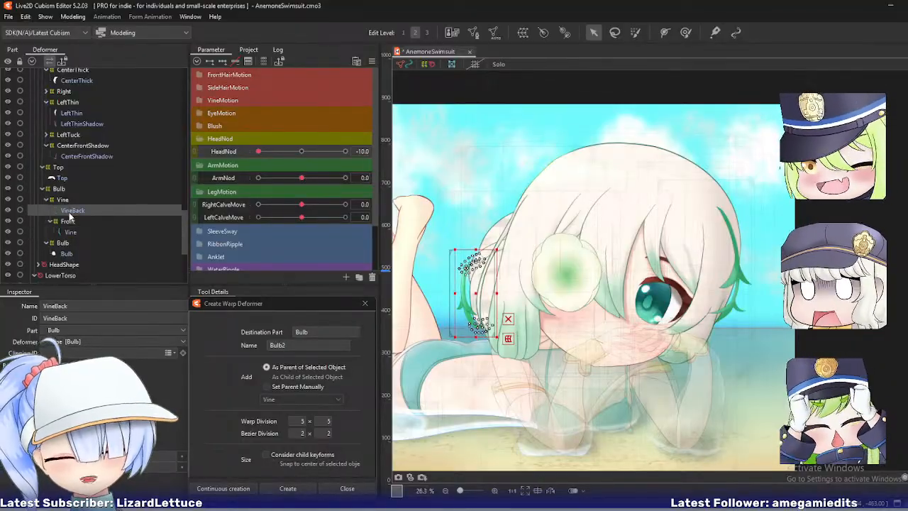
pyautogui.click(72, 231)
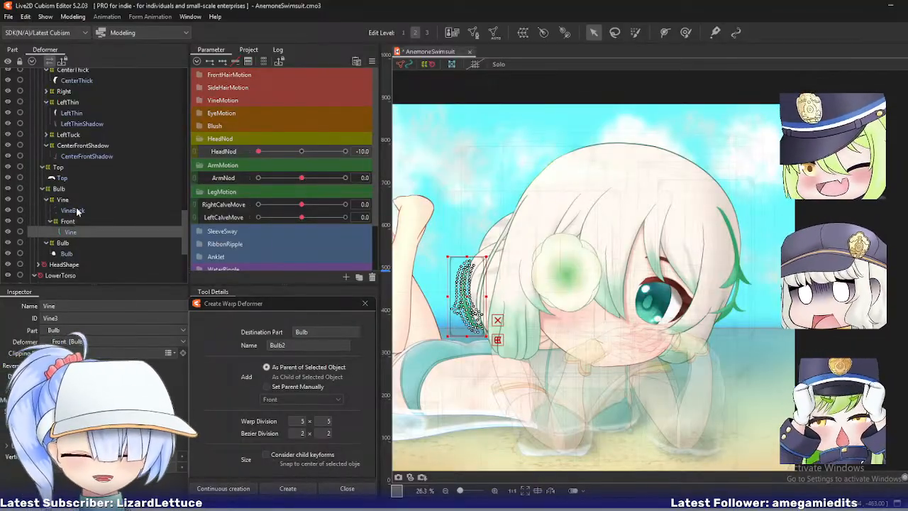
pyautogui.click(77, 210)
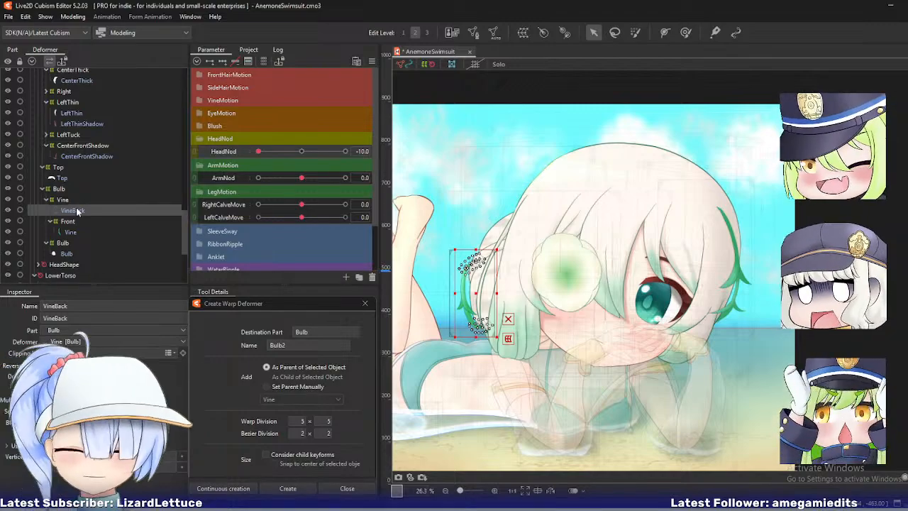
# - Preview the Vine deformer's motion by testing VineX at 10 and LeafSway at -10, resetting the parameters after each test
pyautogui.click(61, 200)
pyautogui.scroll(-2, 265, 205)
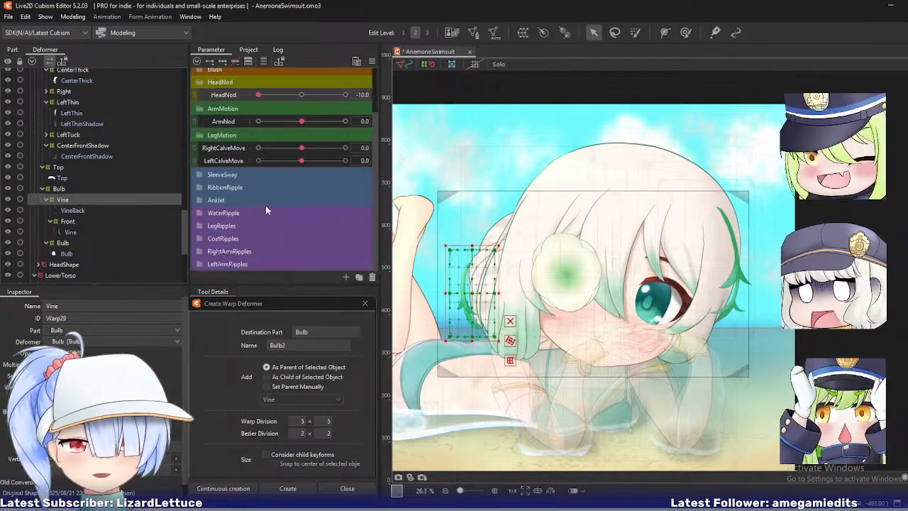
pyautogui.scroll(3, 239, 226)
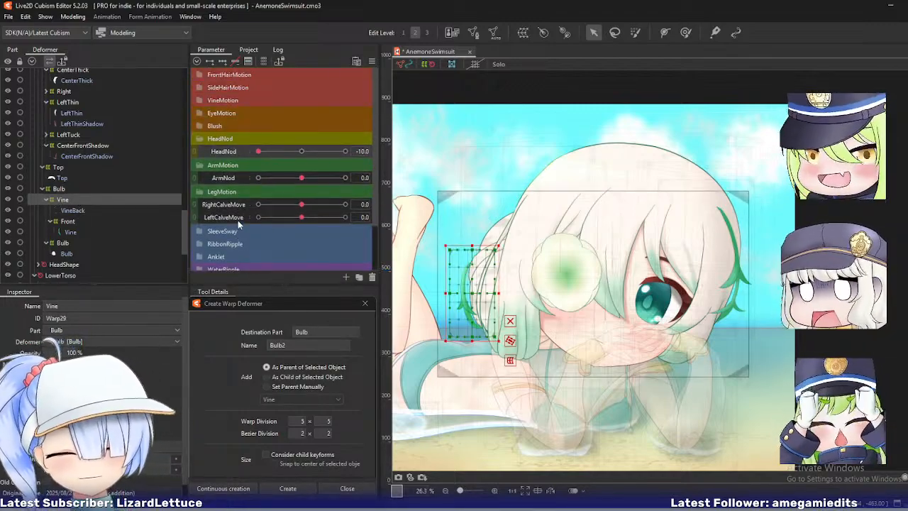
pyautogui.click(200, 100)
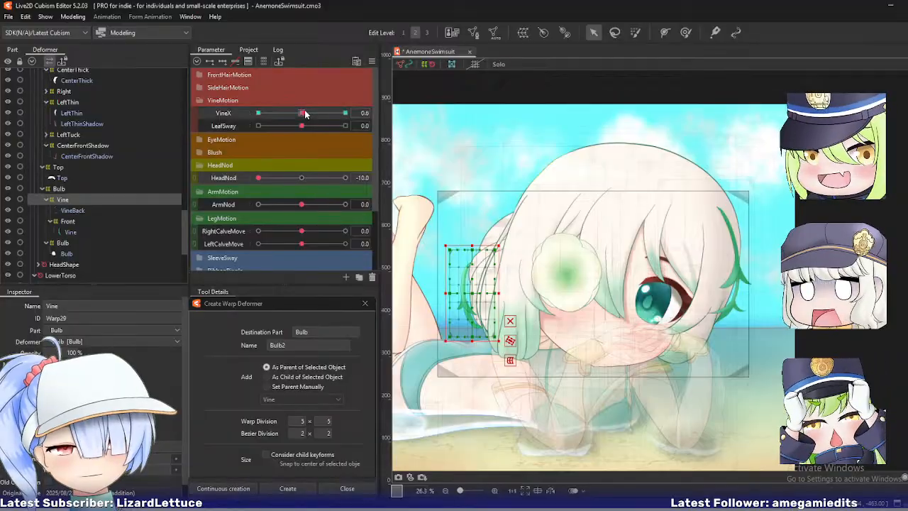
pyautogui.moveTo(305, 115); pyautogui.dragTo(345, 114)
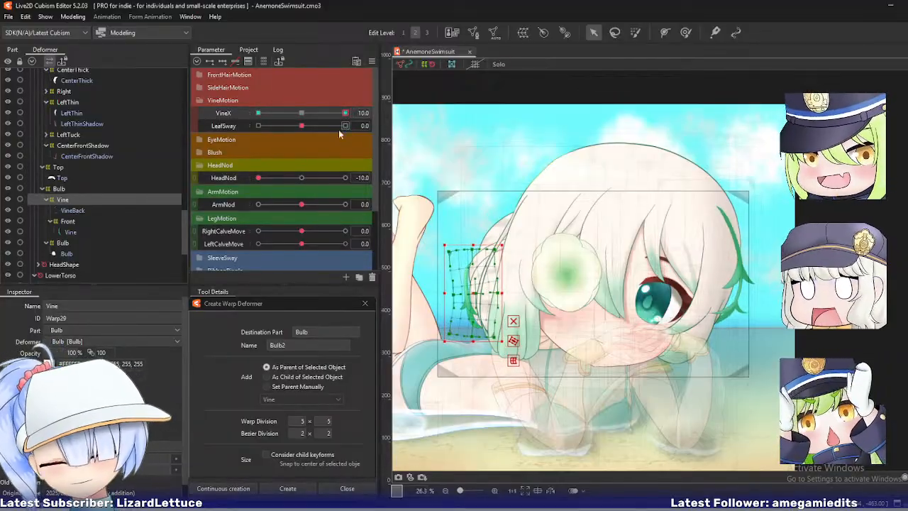
pyautogui.hotkey('ctrl', 'r')
pyautogui.moveTo(296, 129); pyautogui.dragTo(293, 150)
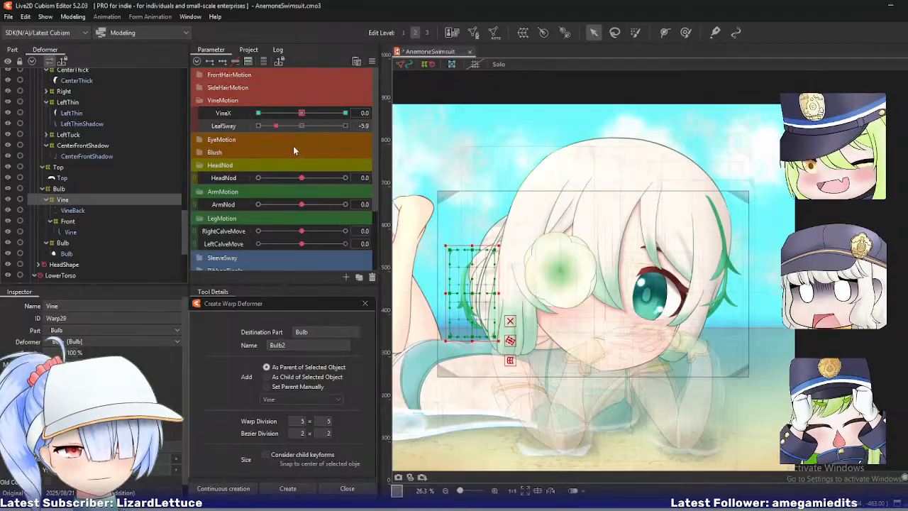
pyautogui.hotkey('ctrl', 'r')
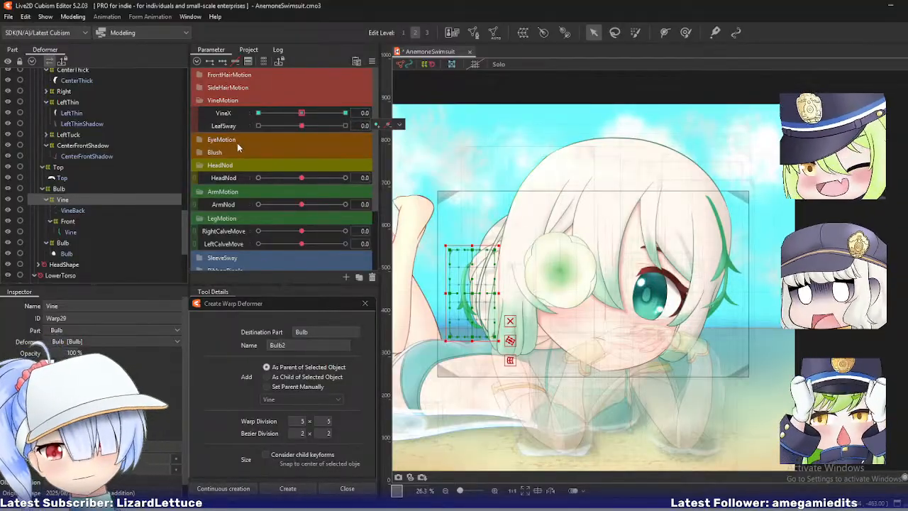
pyautogui.moveTo(301, 126); pyautogui.dragTo(257, 136)
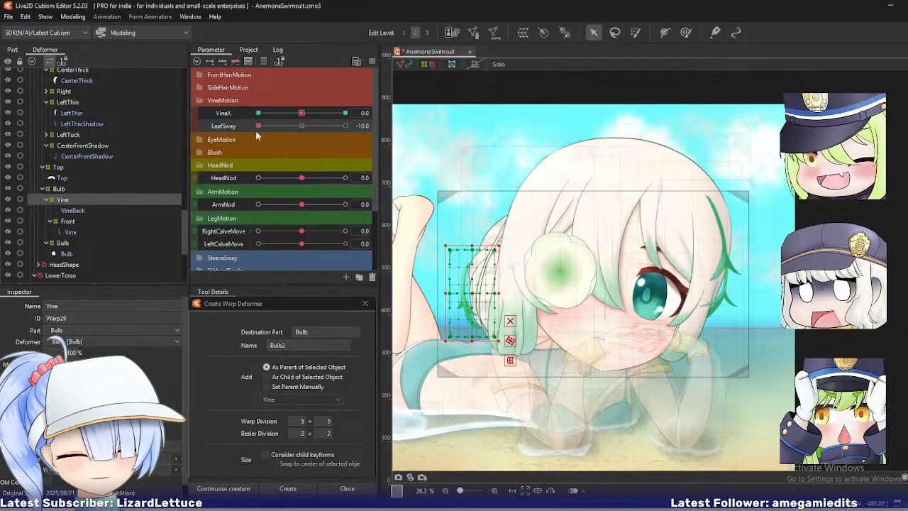
pyautogui.hotkey('ctrl', 'r')
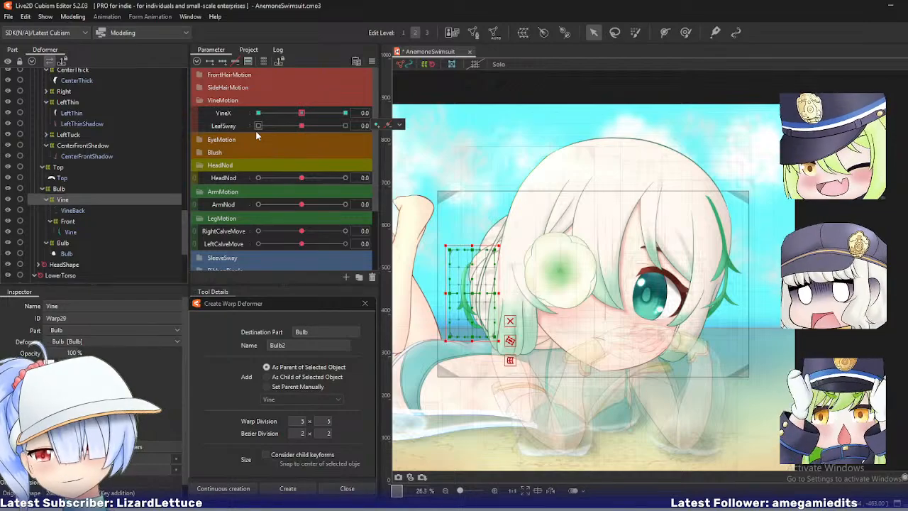
# - Add HeadNod keyforms at -10, 0 and 10 to the inner Bulb warp deformer and set HeadNod to -10
pyautogui.click(57, 243)
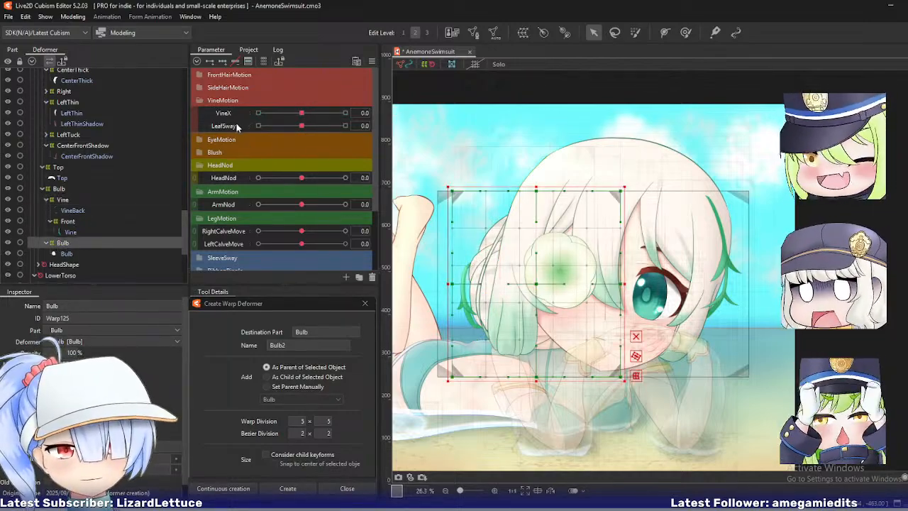
pyautogui.click(218, 180)
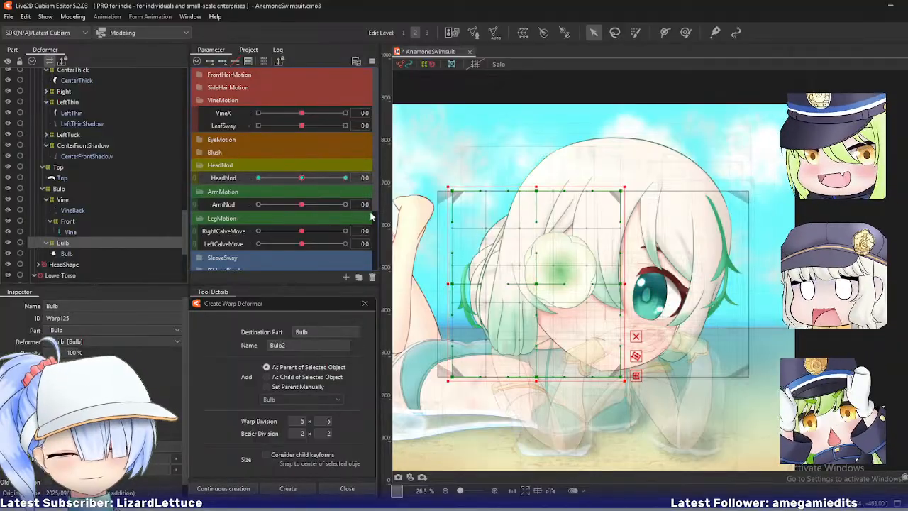
pyautogui.moveTo(302, 179); pyautogui.dragTo(258, 178)
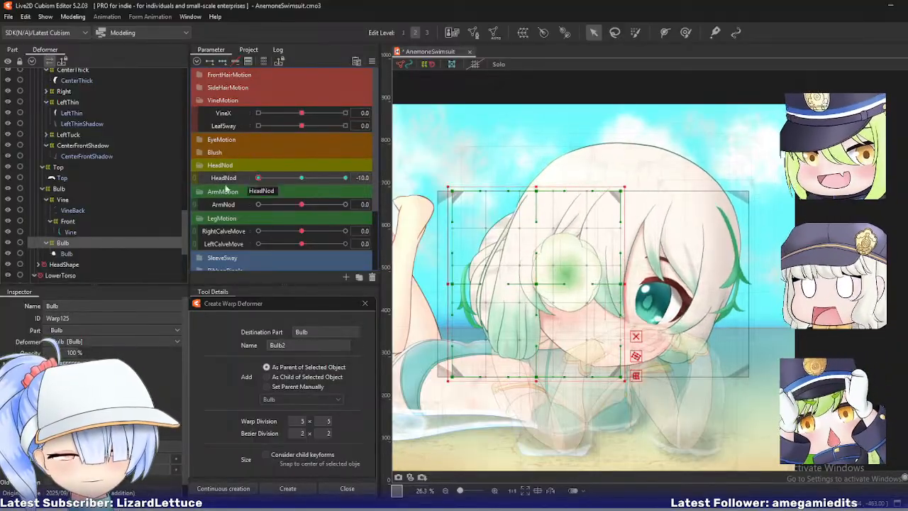
# - Tilt the inner Bulb deformer's top edge at HeadNod -10 by shifting its two corner points and middle point toward the face, and check the nod
pyautogui.moveTo(505, 235); pyautogui.dragTo(519, 205)
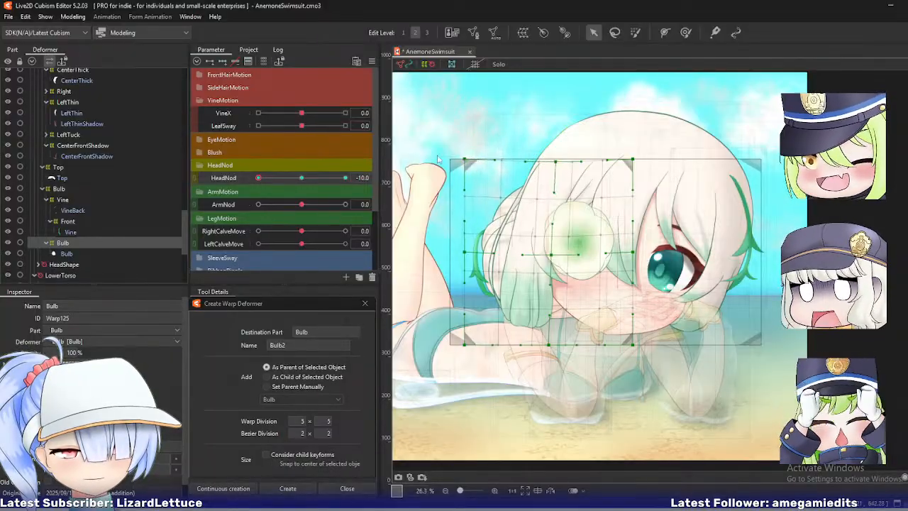
pyautogui.moveTo(259, 178)
pyautogui.mouseDown()
pyautogui.moveTo(284, 181)
pyautogui.moveTo(259, 179)
pyautogui.mouseUp()
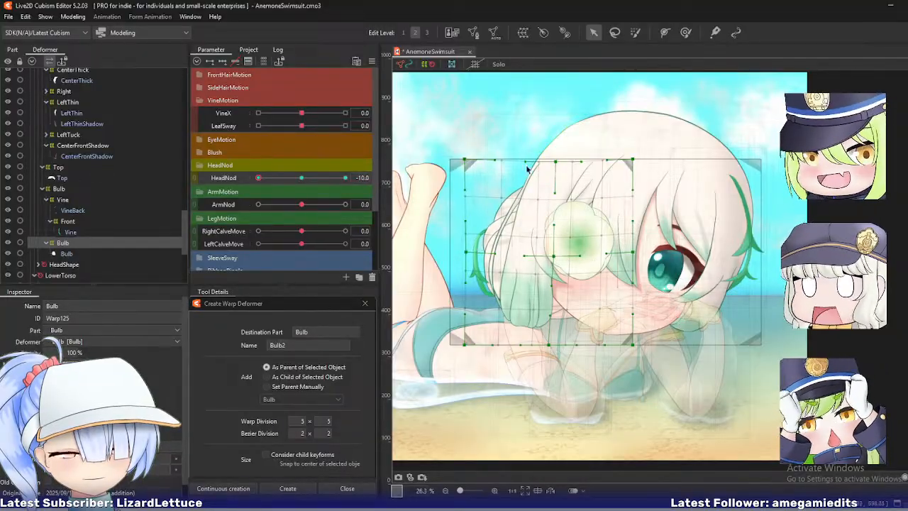
pyautogui.moveTo(632, 159); pyautogui.dragTo(640, 165)
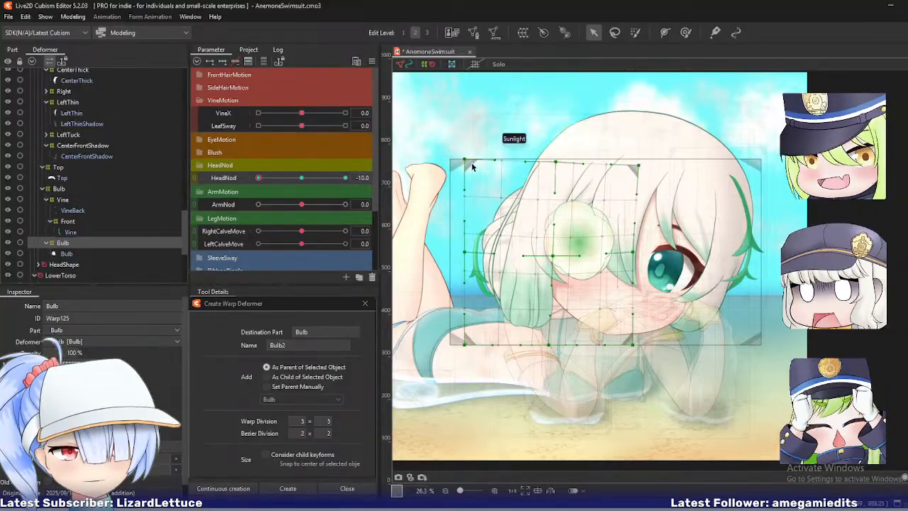
pyautogui.moveTo(465, 159); pyautogui.dragTo(469, 156)
pyautogui.moveTo(555, 163); pyautogui.dragTo(559, 164)
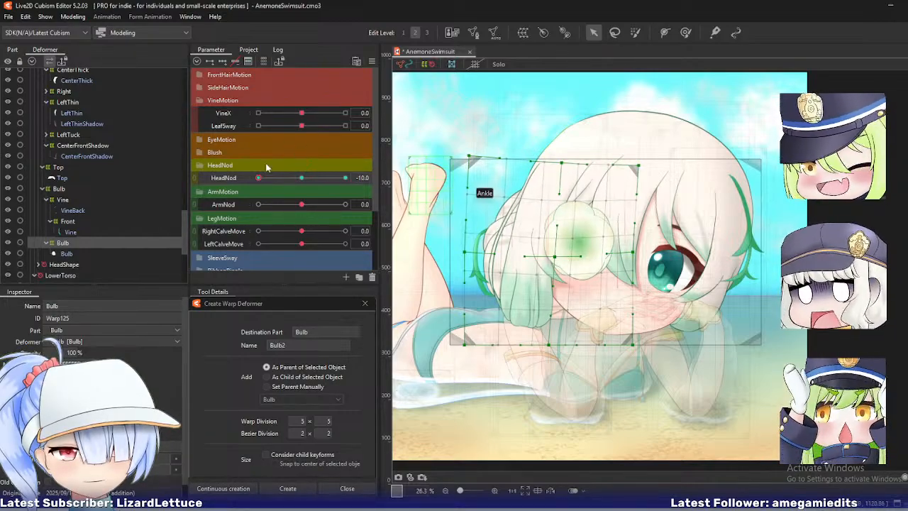
pyautogui.moveTo(258, 177); pyautogui.dragTo(244, 195)
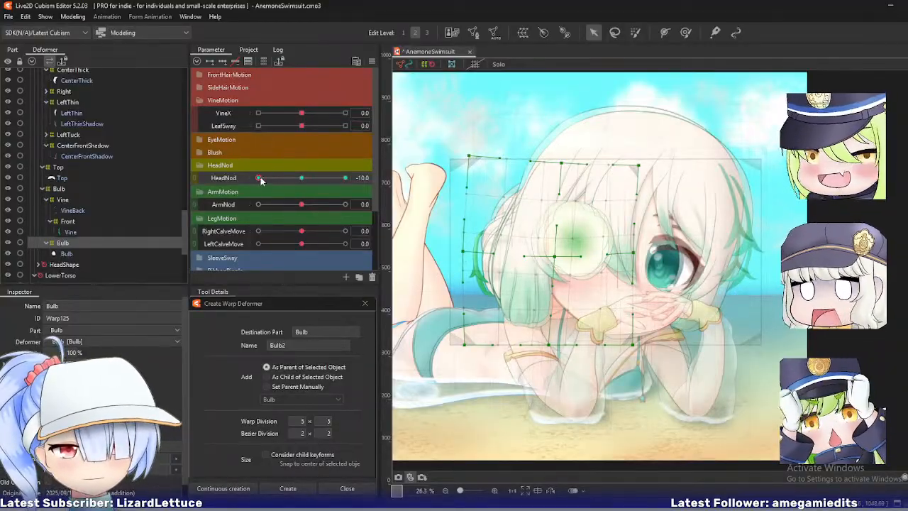
# - Add three HeadNod keyforms at -10, 0 and 10 to the Vine warp deformer under the outer Bulb deformer
pyautogui.scroll(2, 535, 171)
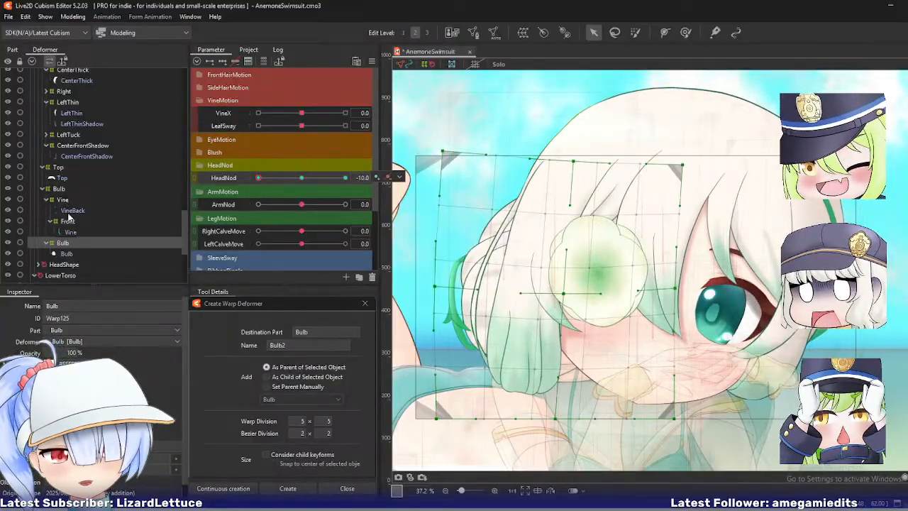
pyautogui.click(67, 201)
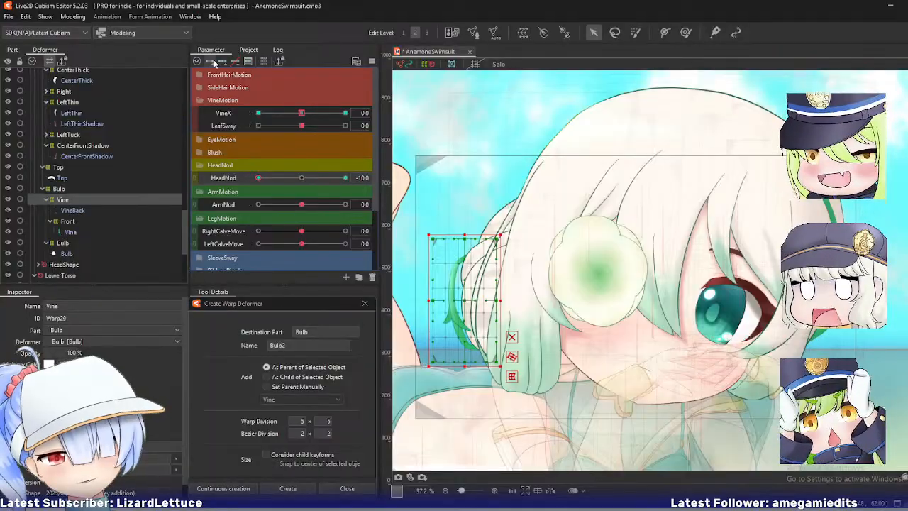
pyautogui.scroll(3, 454, 235)
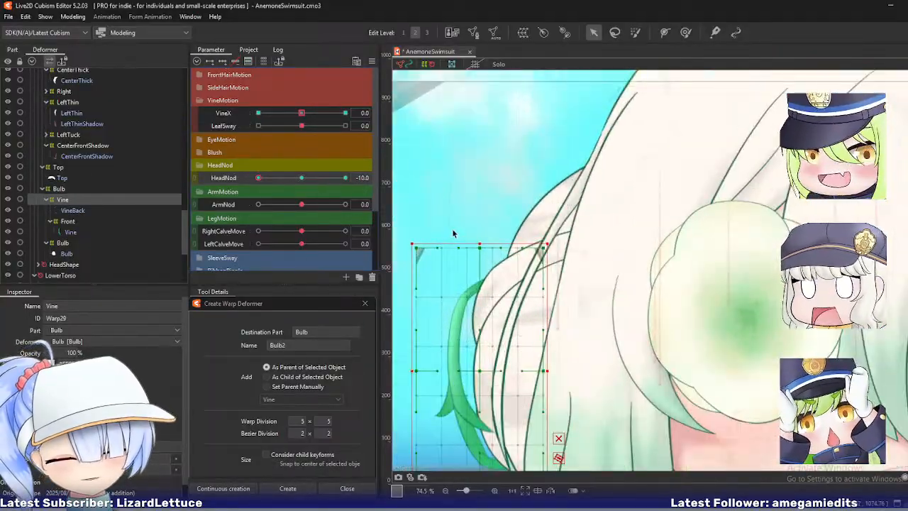
# - Tilt the upper part of the Vine deformer at HeadNod -10 by shifting its top corners, center and right-edge points toward the face, and check the nod
pyautogui.moveTo(454, 234); pyautogui.dragTo(532, 159)
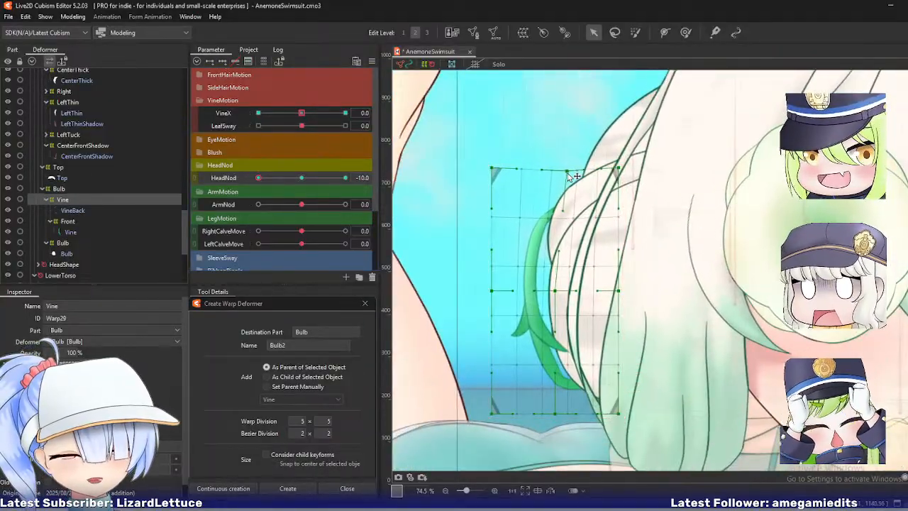
pyautogui.moveTo(493, 169); pyautogui.dragTo(499, 172)
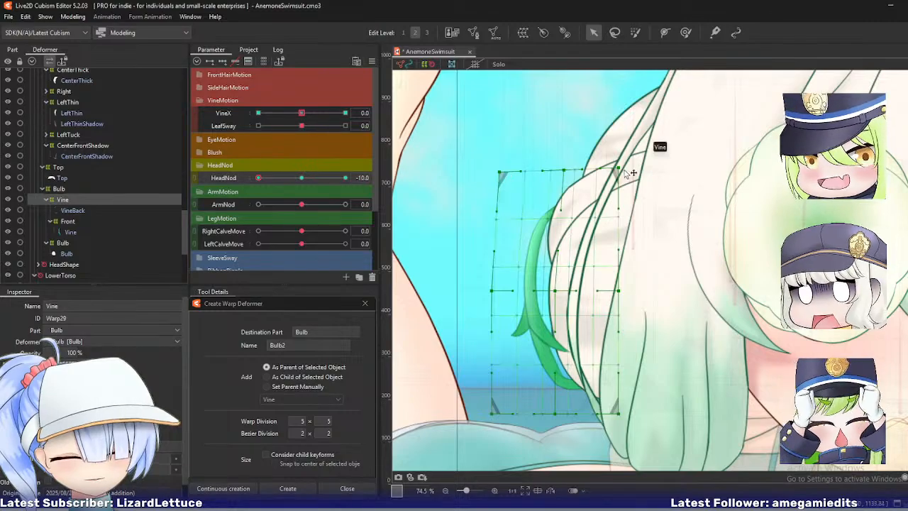
pyautogui.moveTo(625, 169); pyautogui.dragTo(629, 173)
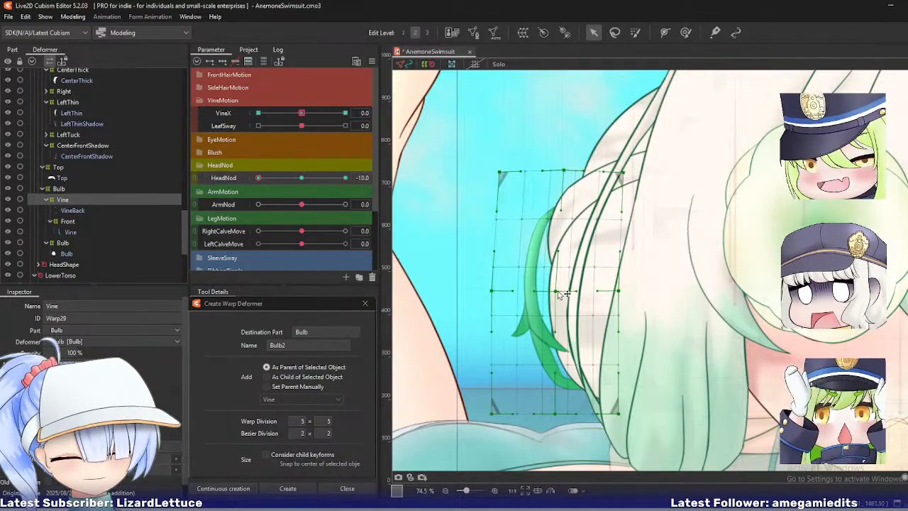
pyautogui.moveTo(557, 292); pyautogui.dragTo(560, 296)
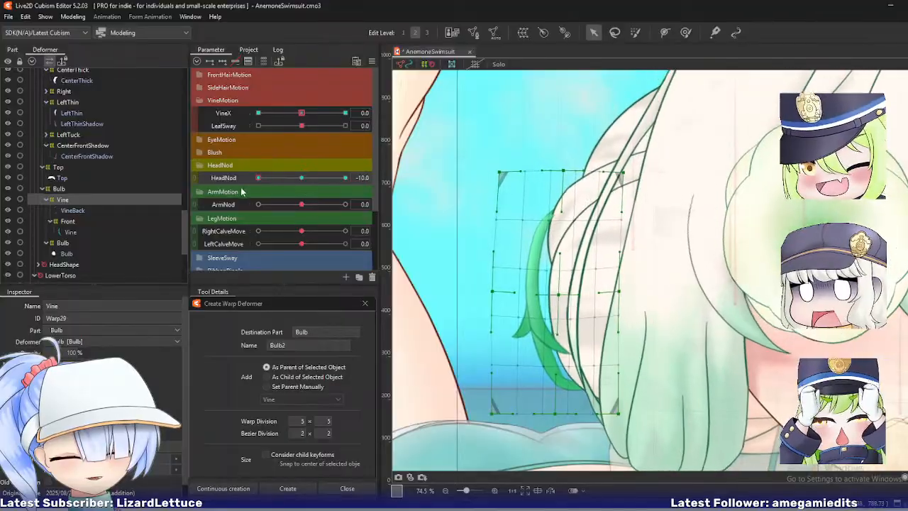
pyautogui.moveTo(623, 293); pyautogui.dragTo(626, 308)
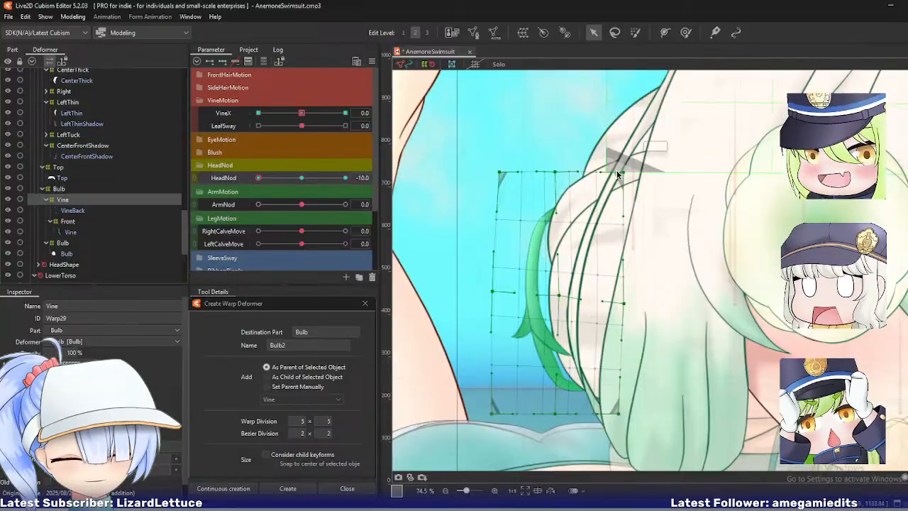
pyautogui.moveTo(617, 174); pyautogui.dragTo(626, 187)
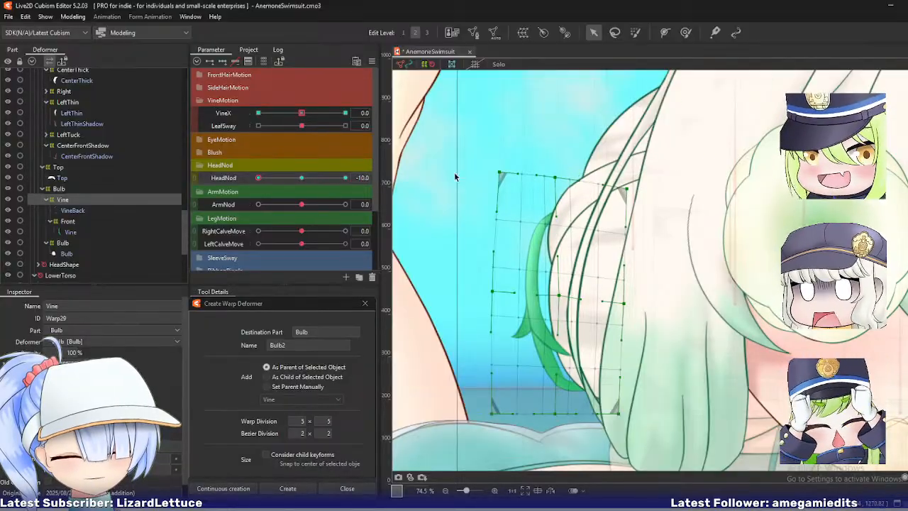
pyautogui.moveTo(258, 114); pyautogui.dragTo(301, 116)
pyautogui.click(302, 177)
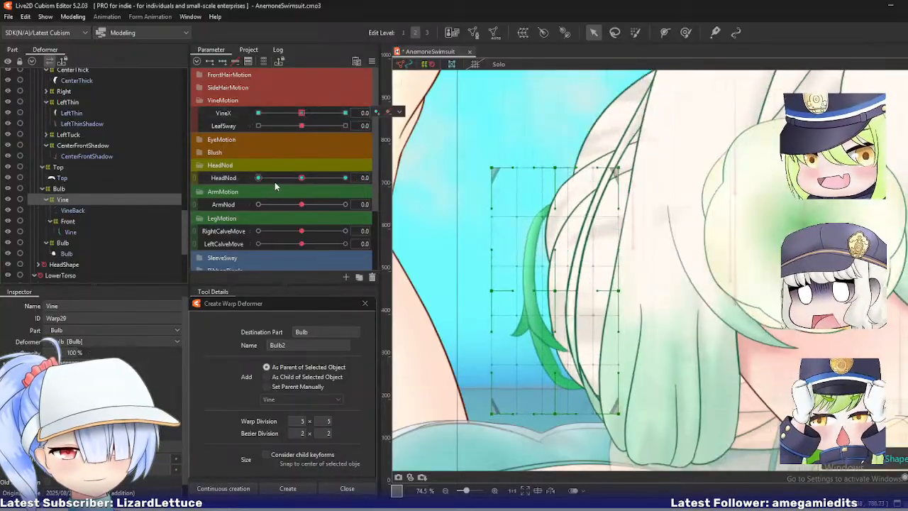
pyautogui.moveTo(303, 179); pyautogui.dragTo(268, 181)
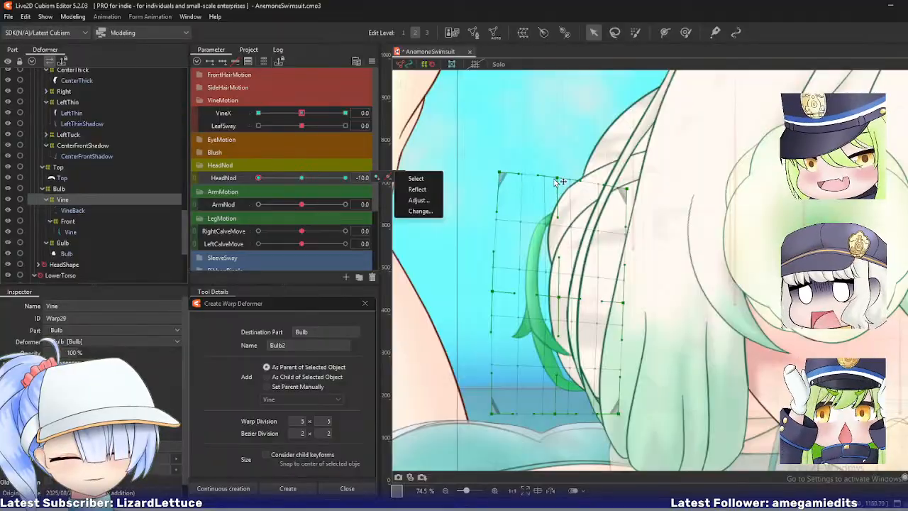
# - Refine the Vine deformer at HeadNod -10 by moving its upper left-edge points outward and its center and right middle points downward, and check the nod
pyautogui.moveTo(493, 293); pyautogui.dragTo(489, 291)
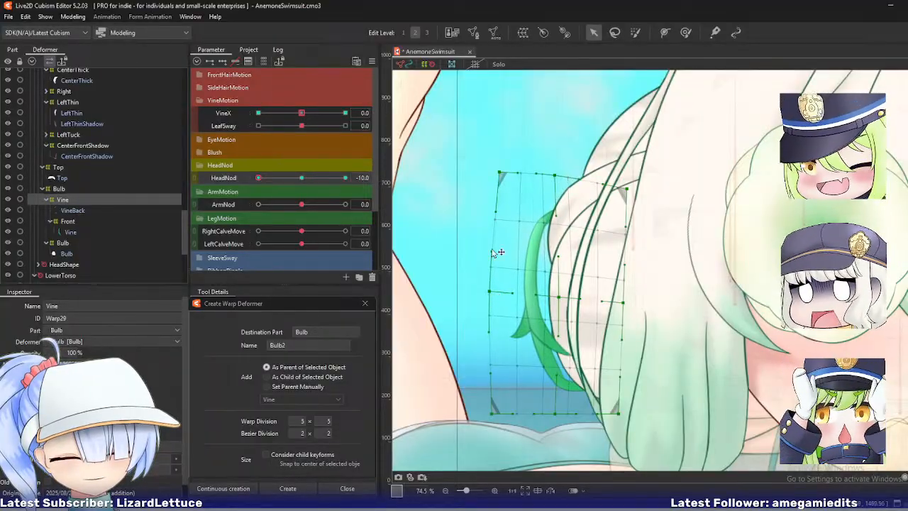
pyautogui.moveTo(500, 173); pyautogui.dragTo(496, 171)
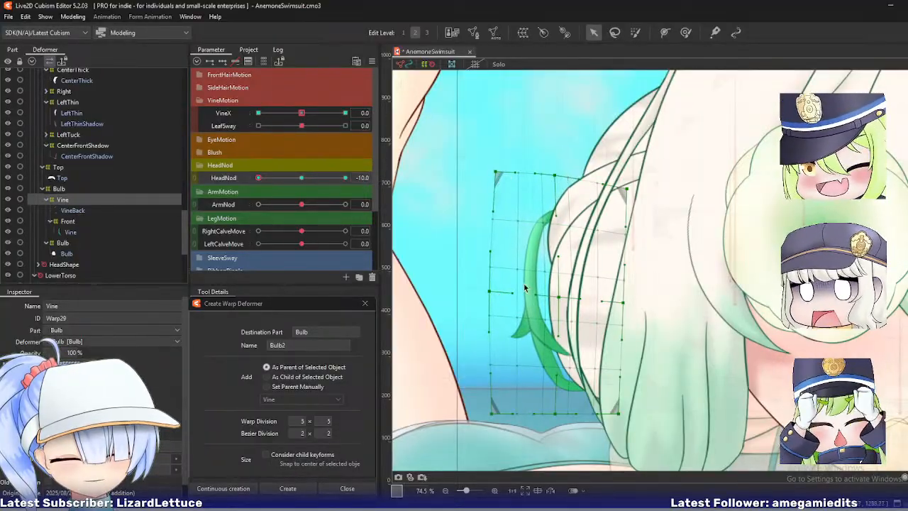
pyautogui.moveTo(247, 179)
pyautogui.mouseDown()
pyautogui.moveTo(295, 201)
pyautogui.moveTo(250, 195)
pyautogui.mouseUp()
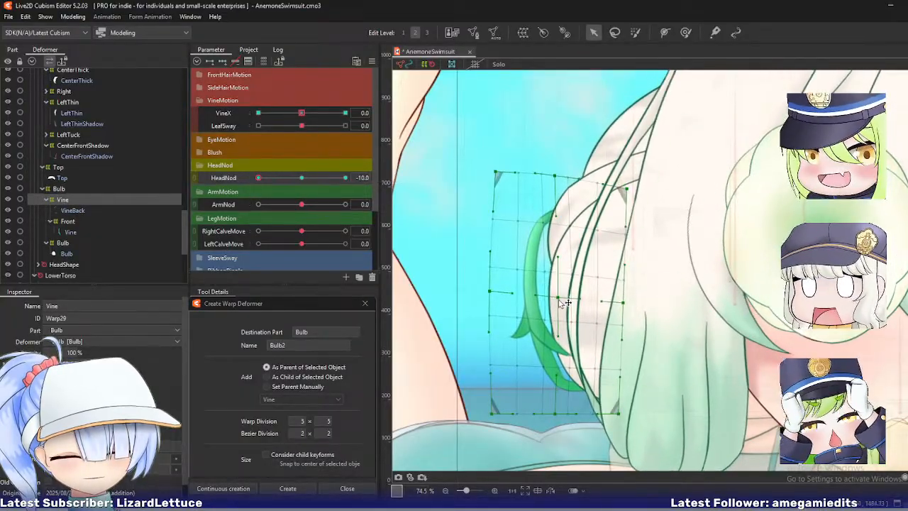
pyautogui.moveTo(559, 299); pyautogui.dragTo(559, 301)
pyautogui.moveTo(623, 314); pyautogui.dragTo(629, 316)
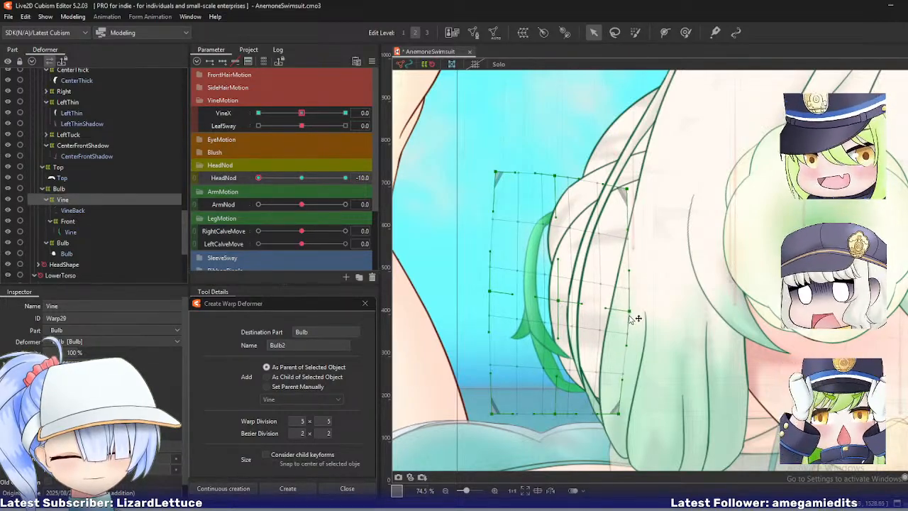
pyautogui.moveTo(260, 178)
pyautogui.mouseDown()
pyautogui.moveTo(305, 179)
pyautogui.moveTo(252, 191)
pyautogui.mouseUp()
# - Tilt the Vine deformer's bottom edge at HeadNod -10 by raising its left corner and middle point and nudging its right corner outward
pyautogui.moveTo(482, 288); pyautogui.dragTo(487, 288)
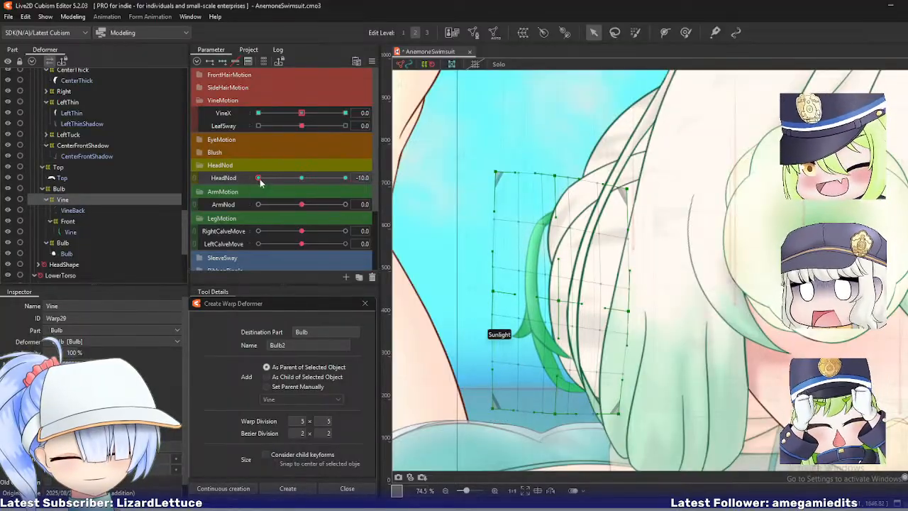
pyautogui.moveTo(260, 178)
pyautogui.mouseDown()
pyautogui.moveTo(288, 191)
pyautogui.moveTo(255, 188)
pyautogui.mouseUp()
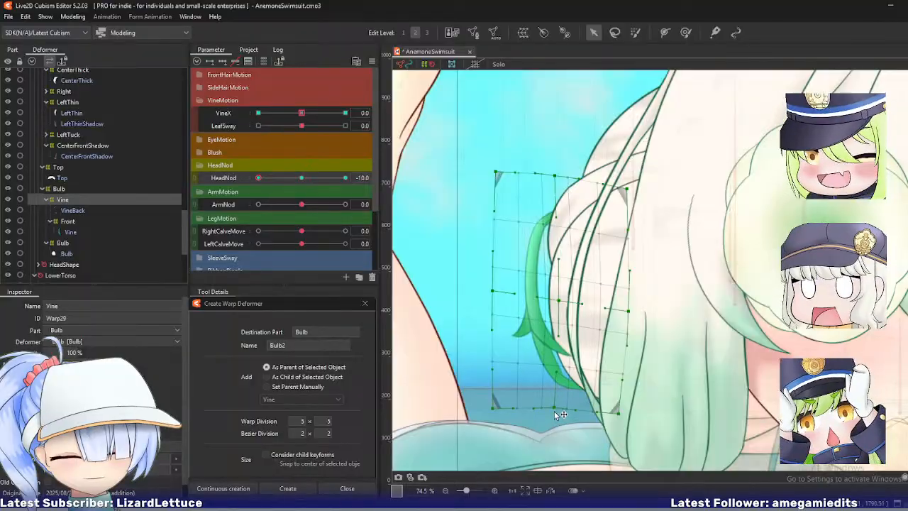
pyautogui.moveTo(488, 410); pyautogui.dragTo(487, 401)
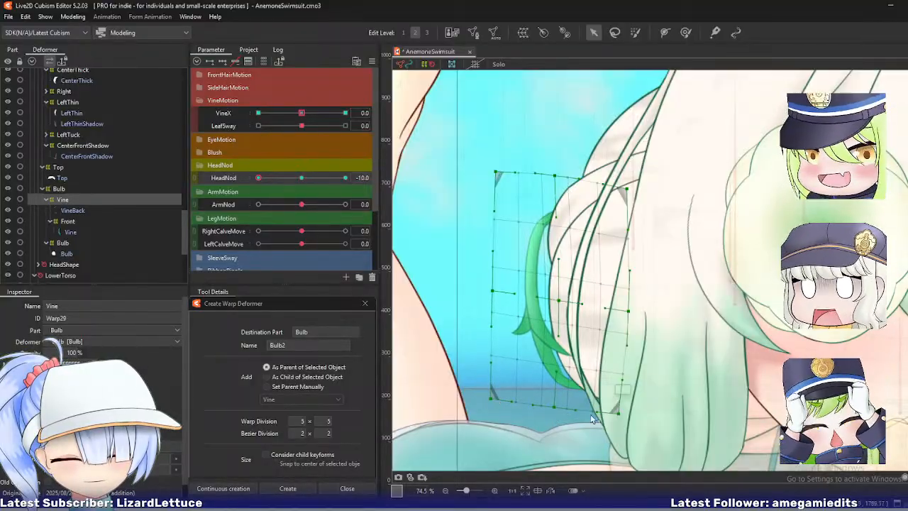
pyautogui.moveTo(618, 414); pyautogui.dragTo(621, 418)
pyautogui.moveTo(556, 409); pyautogui.dragTo(555, 409)
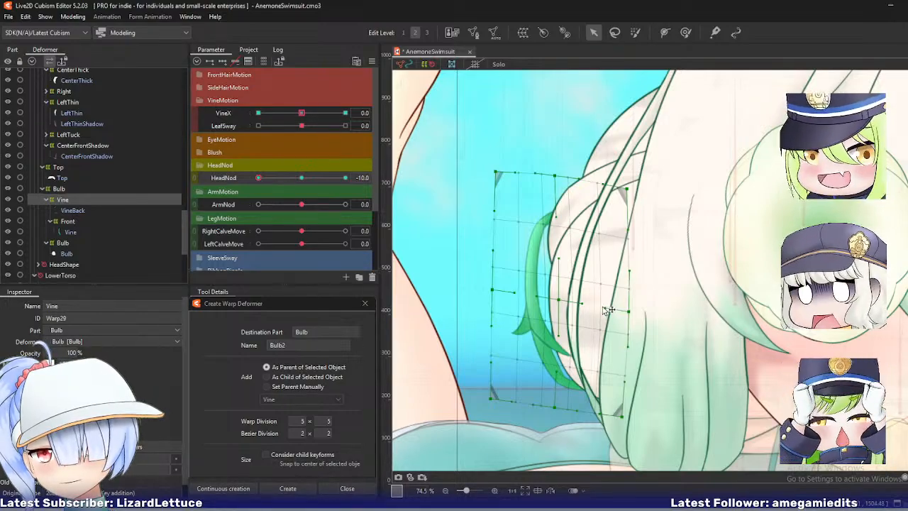
# - Preview the whole head nodding across the HeadNod range, select the objects keyed to HeadNod, and return the parameter to 0
pyautogui.scroll(-6, 608, 310)
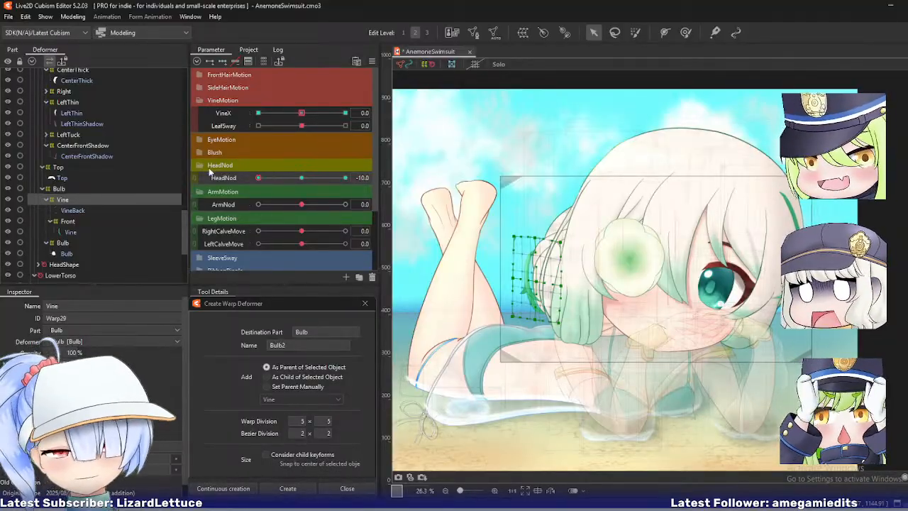
pyautogui.moveTo(251, 177); pyautogui.dragTo(406, 192)
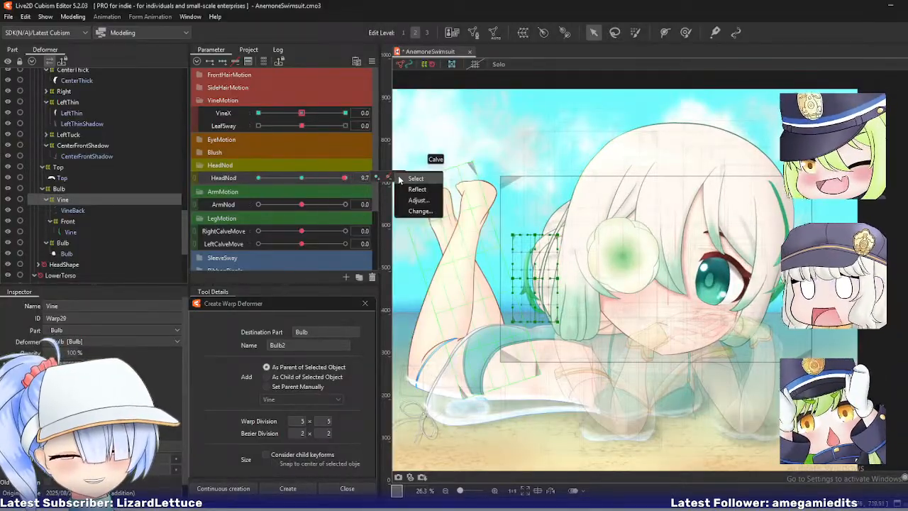
pyautogui.click(402, 178)
pyautogui.moveTo(344, 178); pyautogui.dragTo(386, 198)
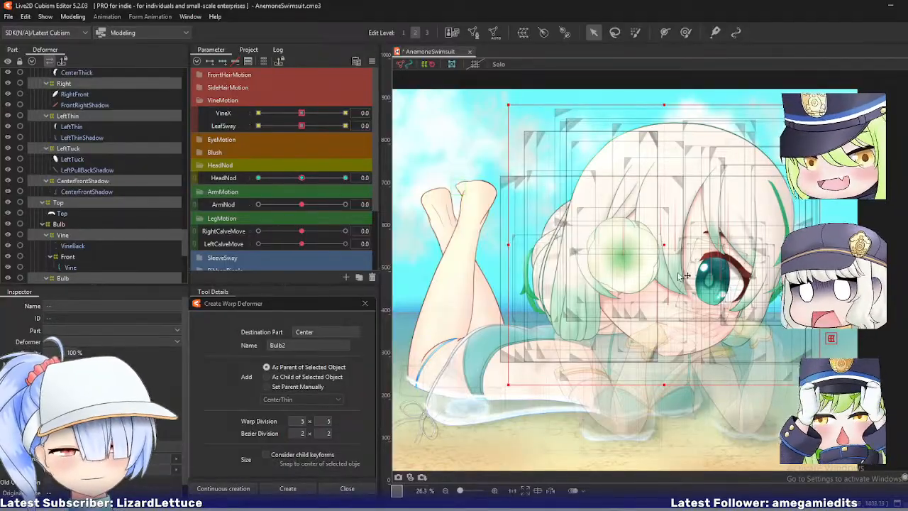
# - Examine the meshes of the Eyeball parts one at a time, including PupilDepth, Iris, Blue, Shape, Glow and Depth
pyautogui.scroll(2, 710, 275)
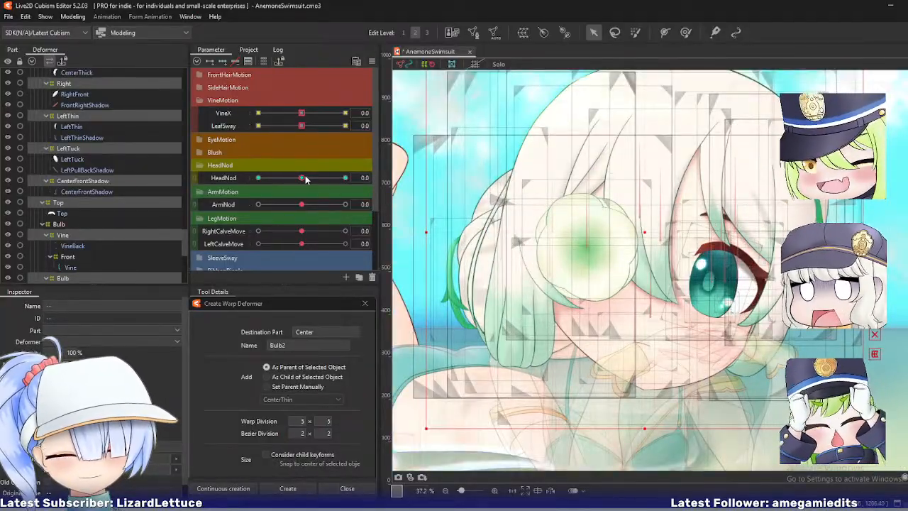
pyautogui.rightClick(710, 278)
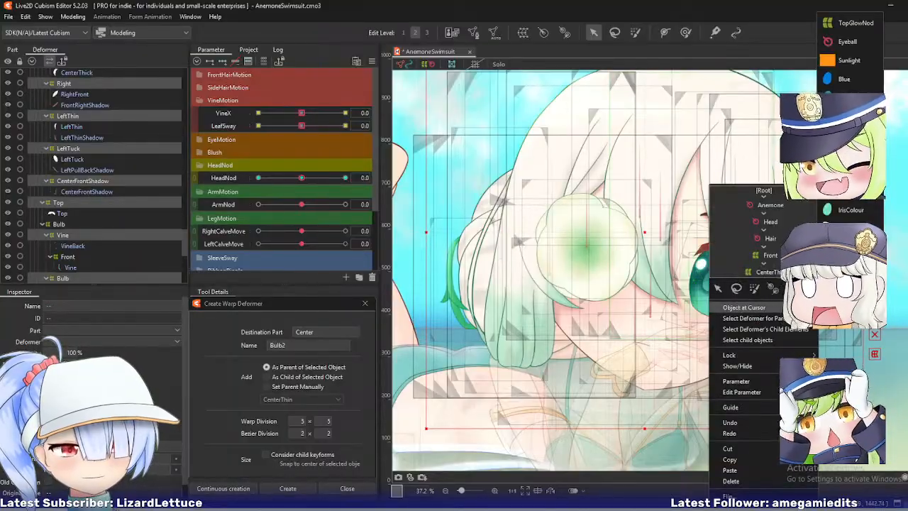
pyautogui.click(744, 307)
pyautogui.scroll(3, 69, 243)
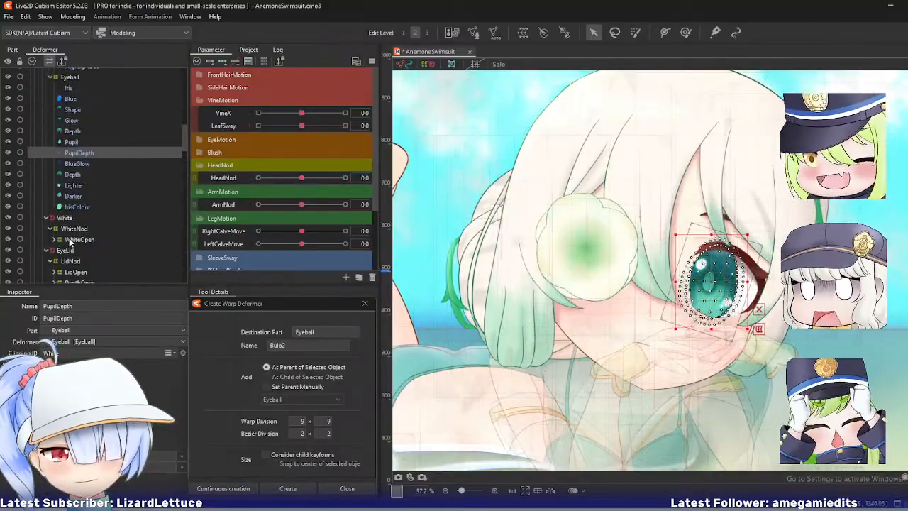
pyautogui.click(69, 128)
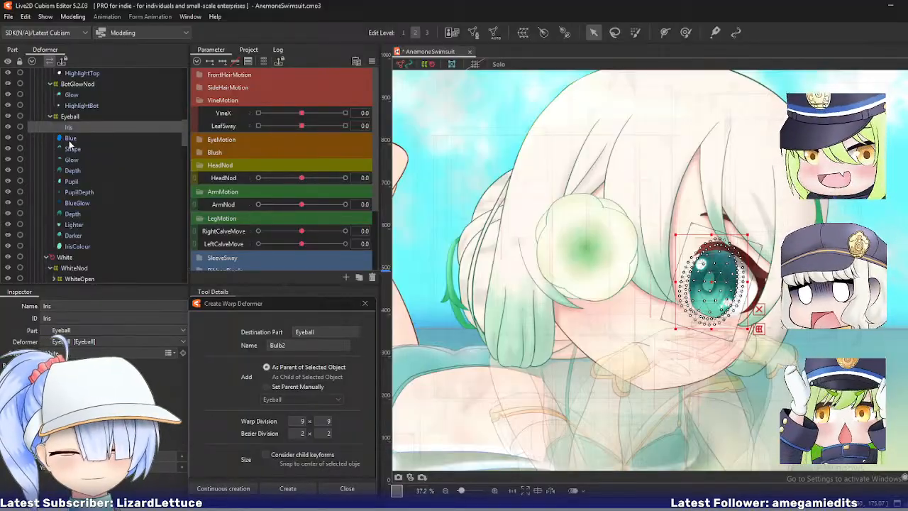
pyautogui.click(69, 140)
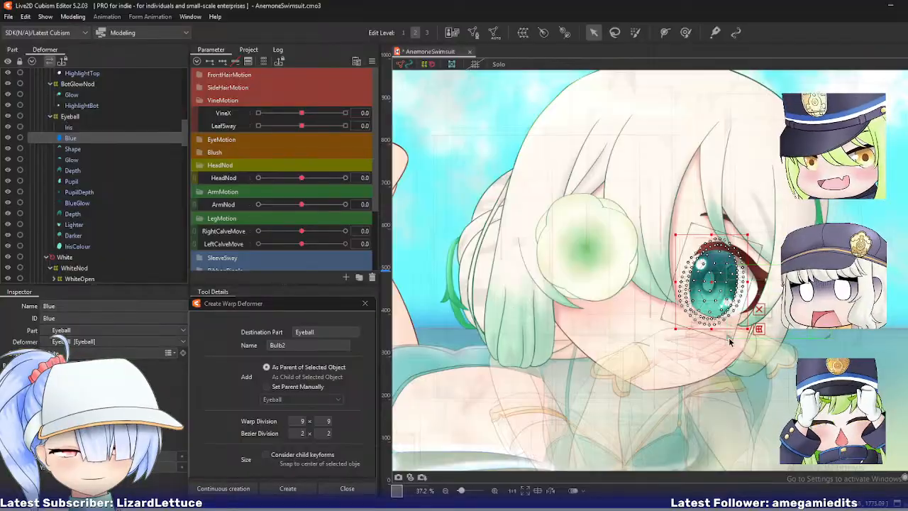
pyautogui.scroll(3, 709, 284)
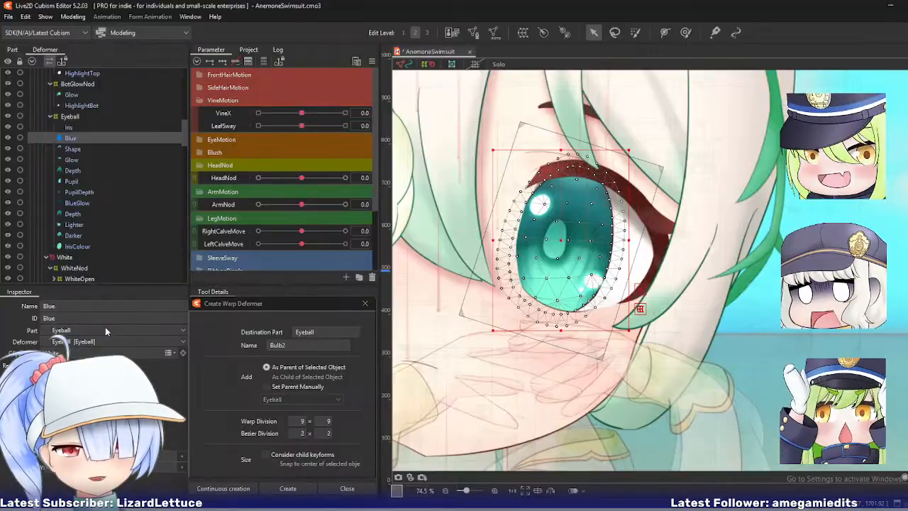
pyautogui.click(73, 149)
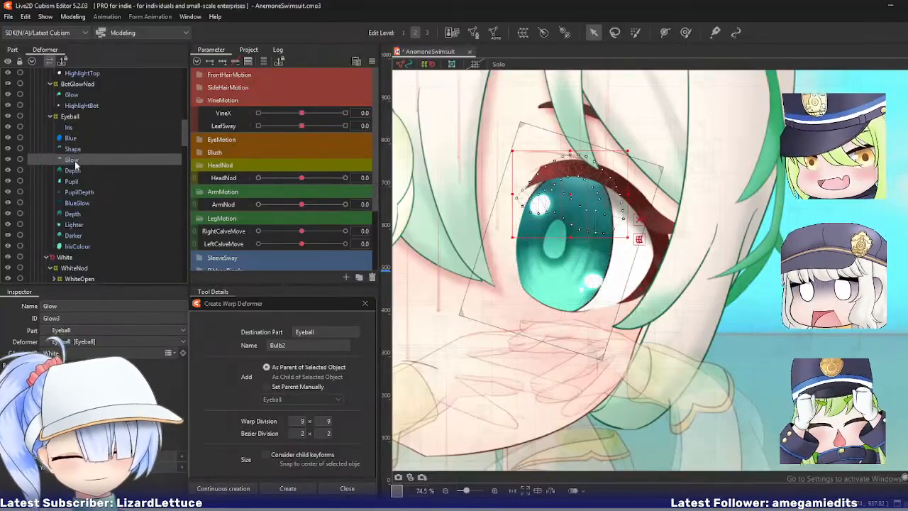
pyautogui.click(72, 159)
pyautogui.click(72, 170)
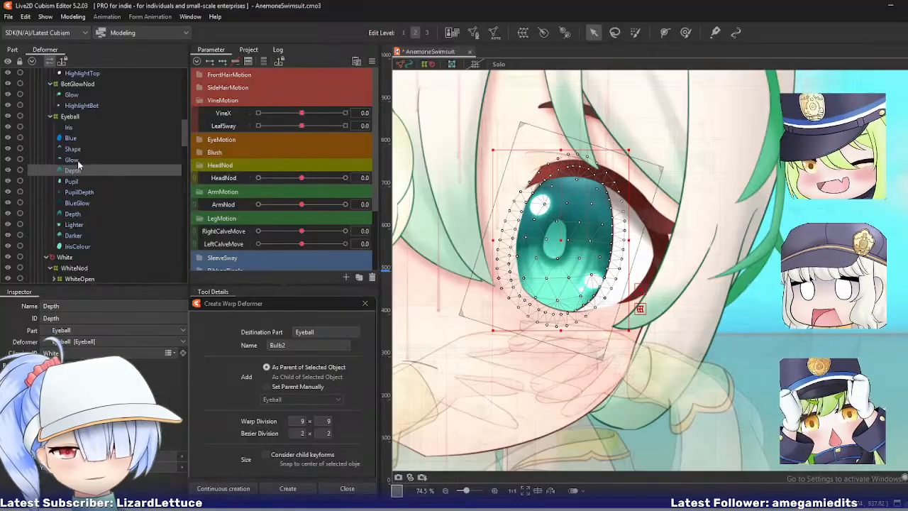
pyautogui.click(73, 160)
pyautogui.click(76, 171)
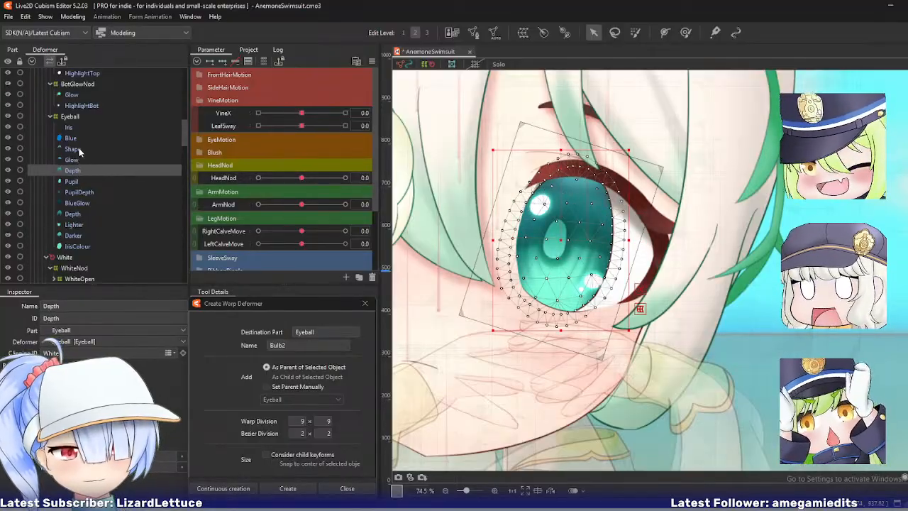
# - Add interior vertices inside the Pupil mesh so triangles fill the pupil shape evenly, and apply the mesh edit
pyautogui.click(82, 181)
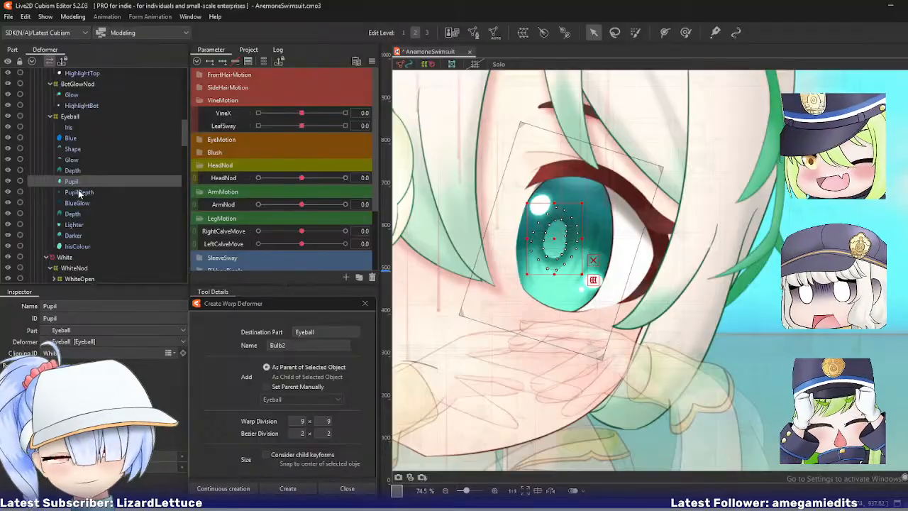
pyautogui.hotkey('ctrl', 'e')
pyautogui.scroll(5, 526, 220)
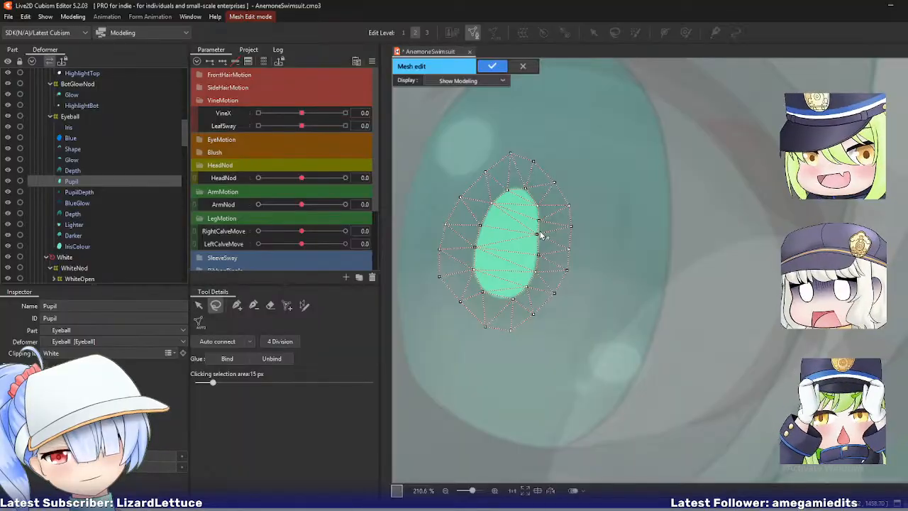
pyautogui.click(237, 308)
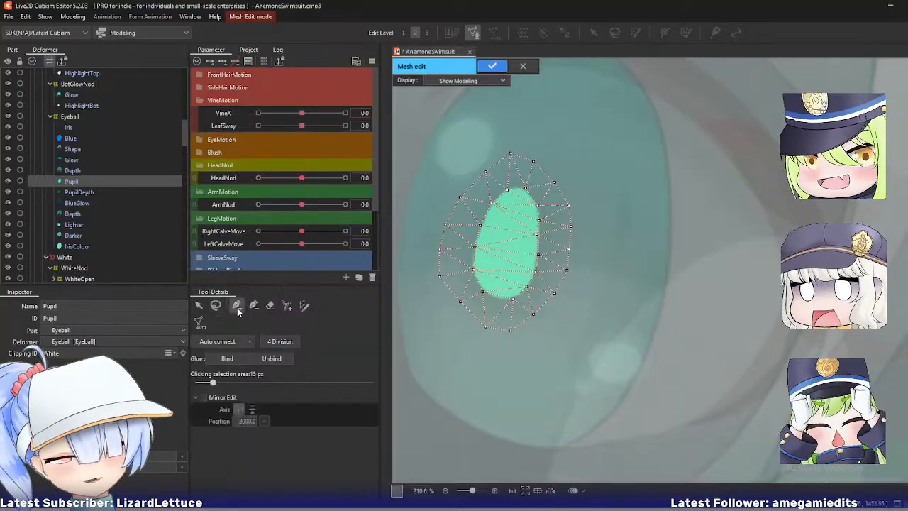
pyautogui.click(517, 205)
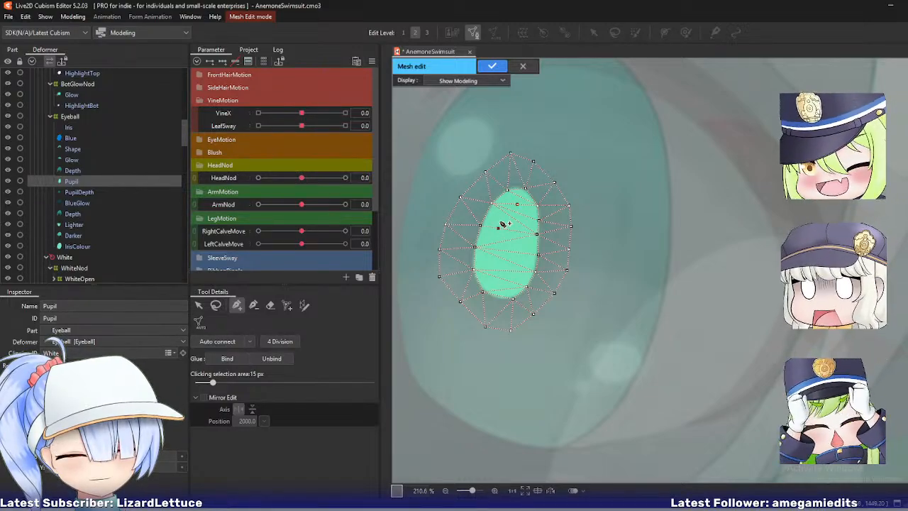
pyautogui.click(496, 244)
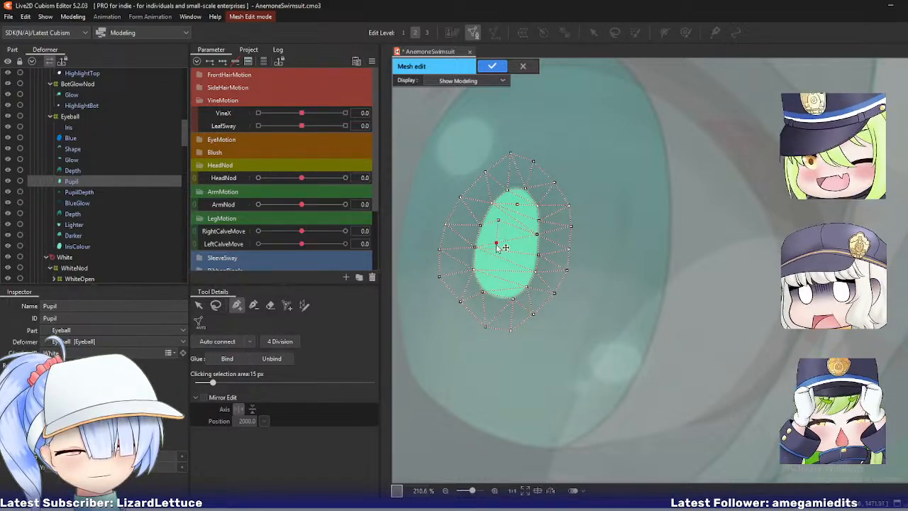
pyautogui.click(495, 256)
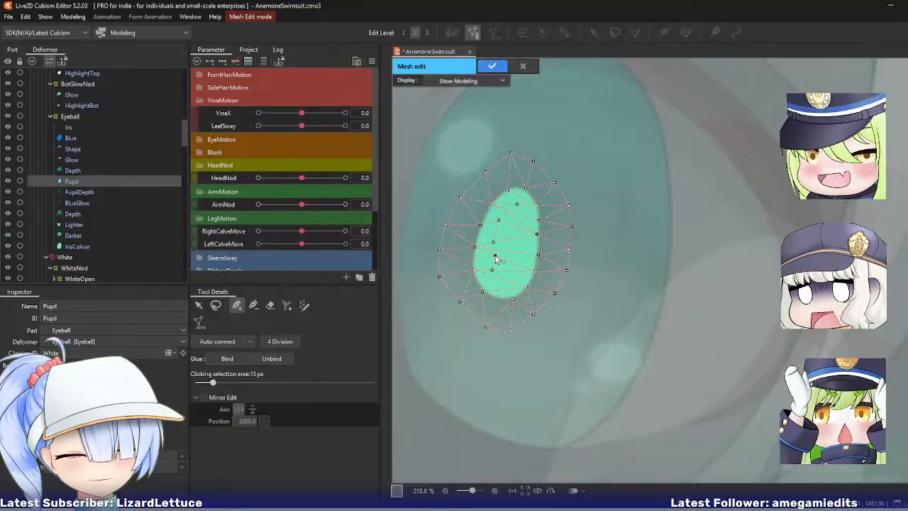
pyautogui.click(501, 283)
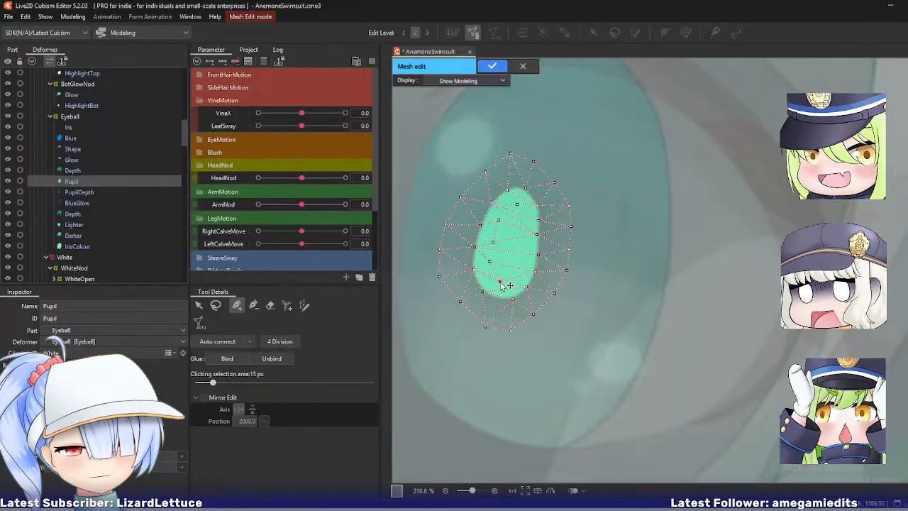
pyautogui.click(516, 266)
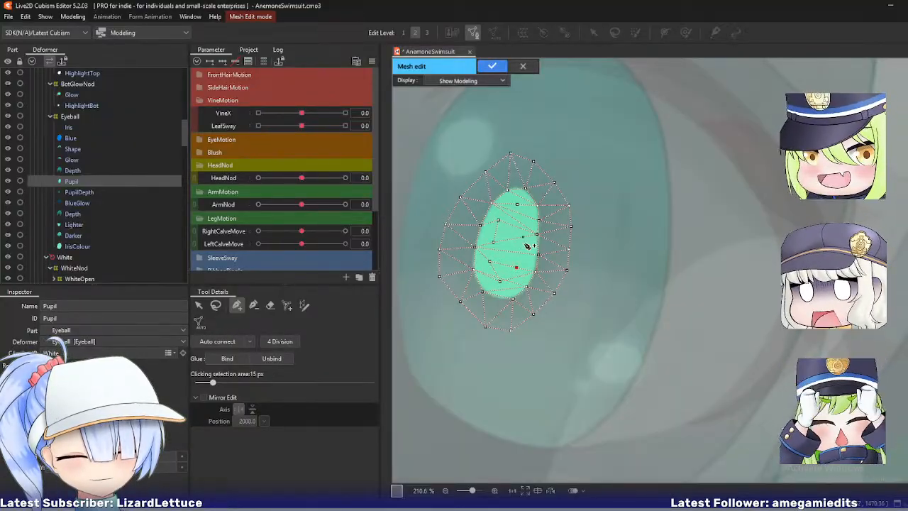
pyautogui.click(521, 233)
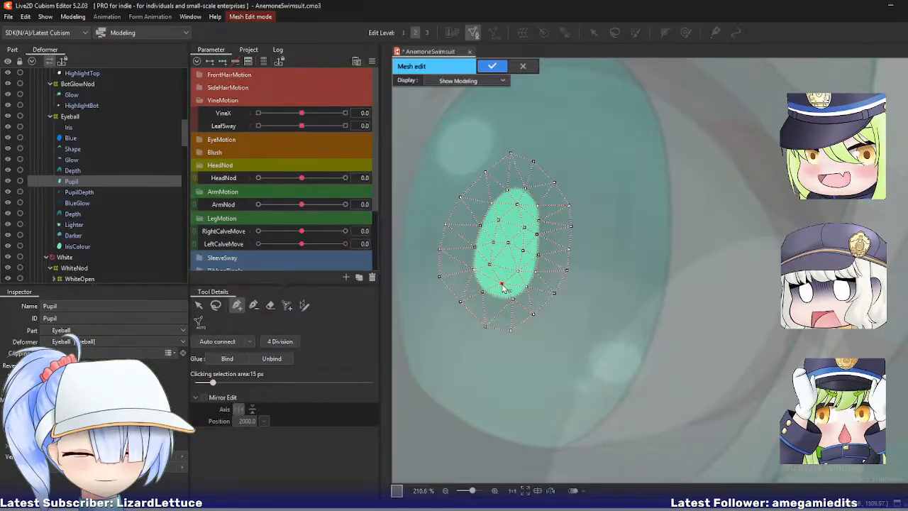
pyautogui.press('Return')
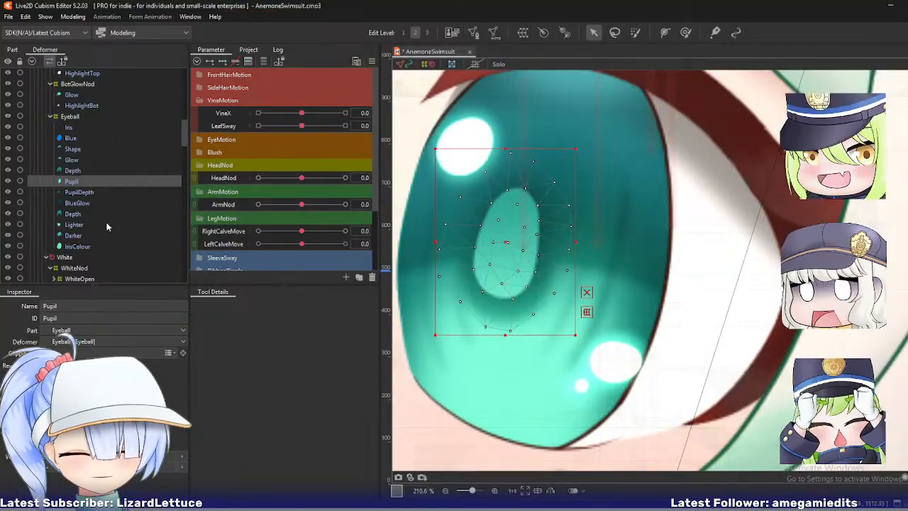
# - Examine the meshes of the PupilDepth, BlueGlow, lower Depth, Lighter, Darker and IrisColour parts one at a time
pyautogui.click(79, 192)
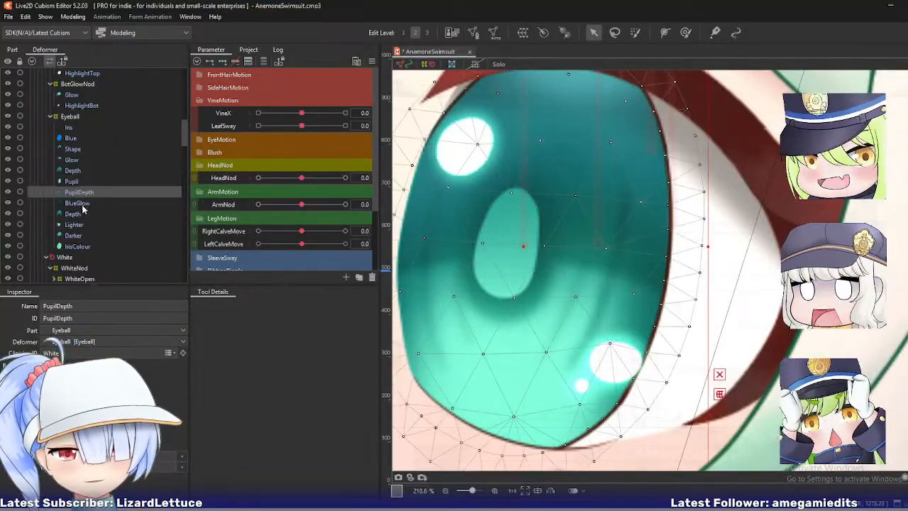
pyautogui.click(83, 204)
pyautogui.click(83, 214)
pyautogui.click(83, 227)
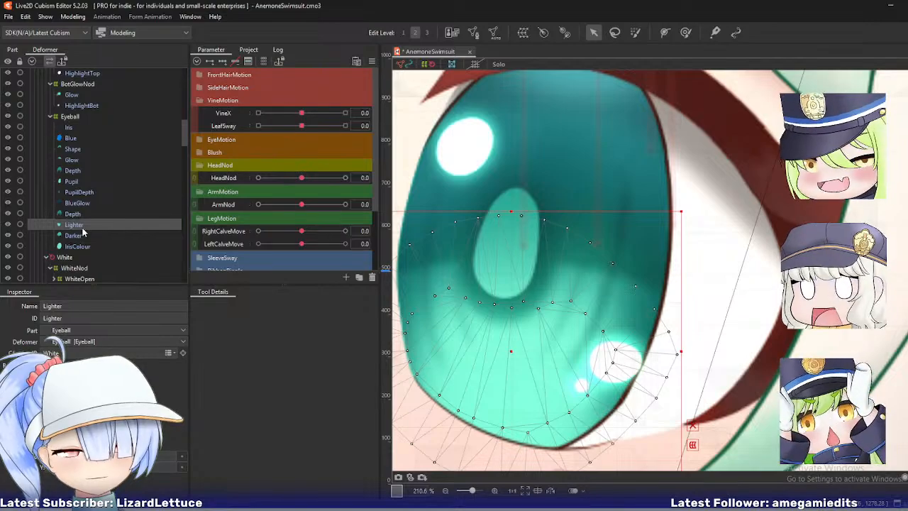
pyautogui.click(85, 238)
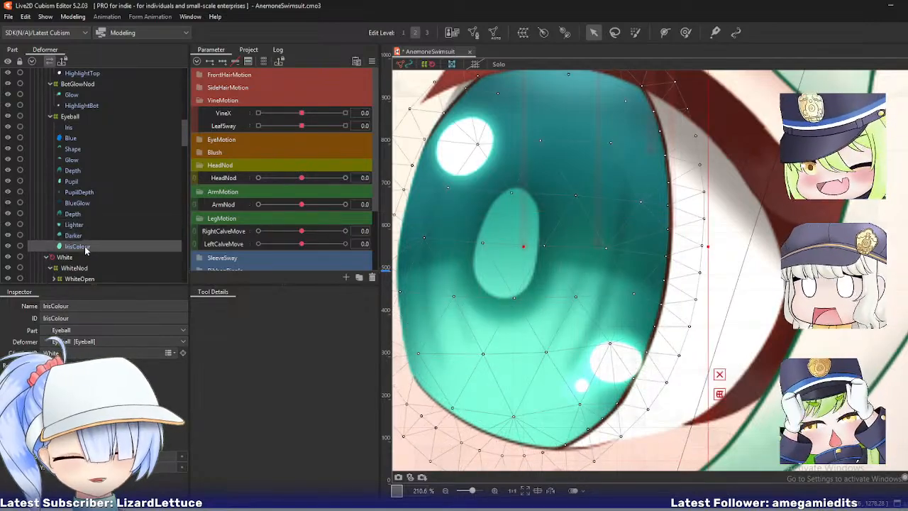
pyautogui.click(84, 247)
pyautogui.scroll(-5, 552, 285)
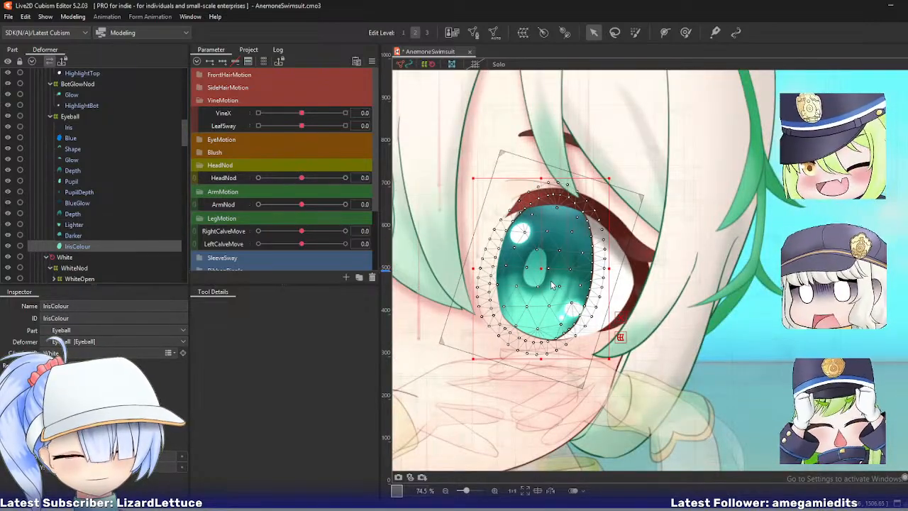
# - Brighten the eye's Lighter part and turn the iris blue with the Blue part, checking it against the whole character
pyautogui.click(80, 161)
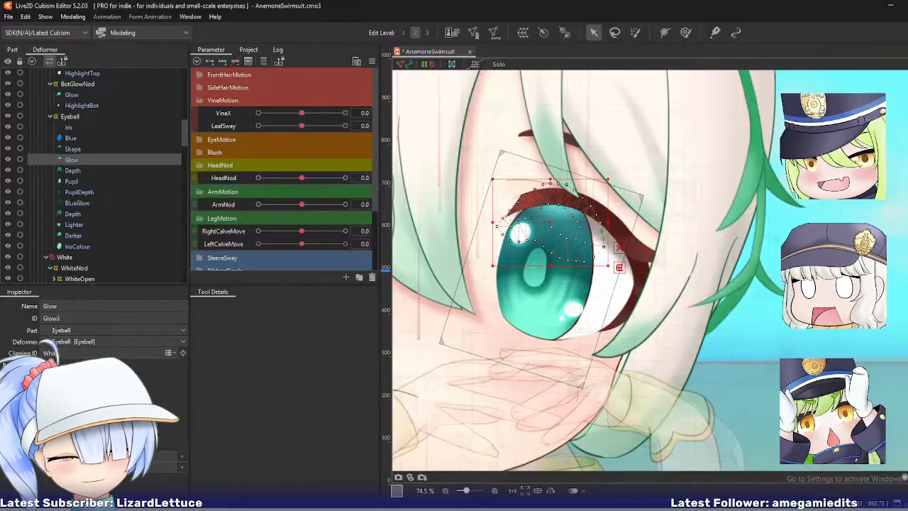
pyautogui.click(77, 225)
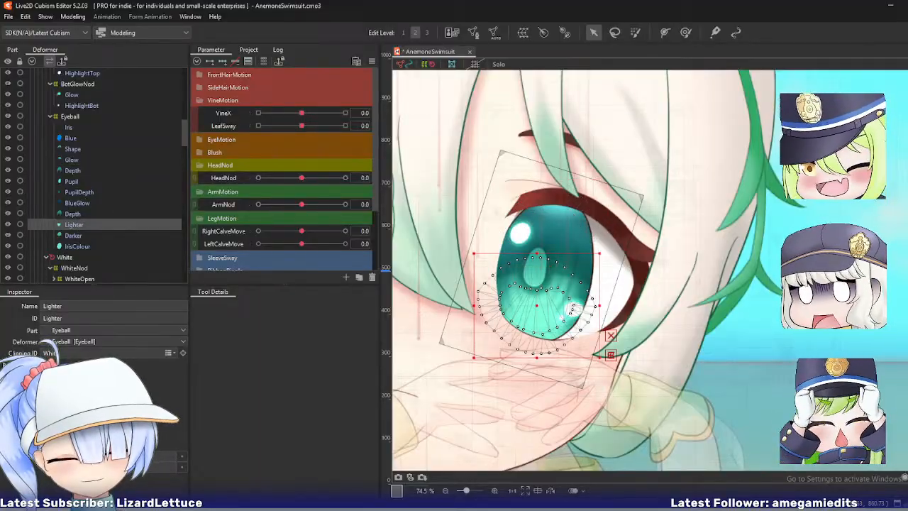
pyautogui.scroll(3, 533, 353)
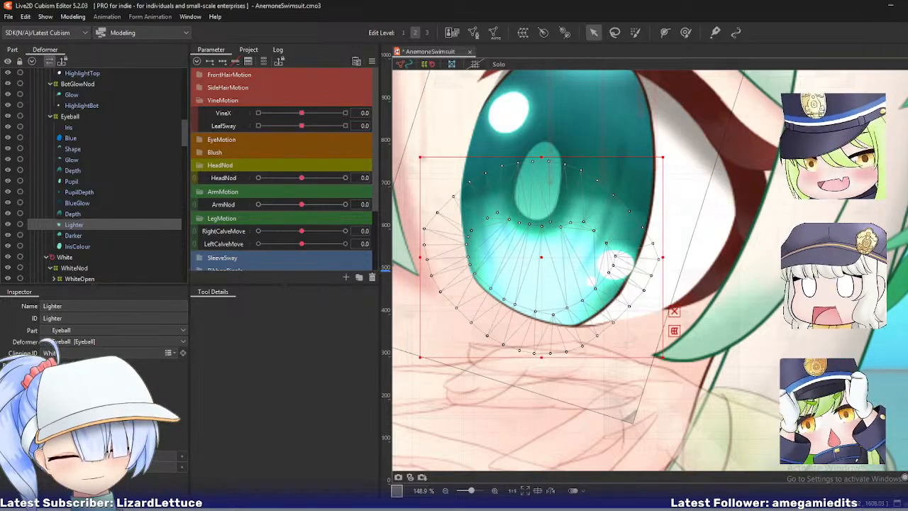
pyautogui.scroll(-3, 454, 298)
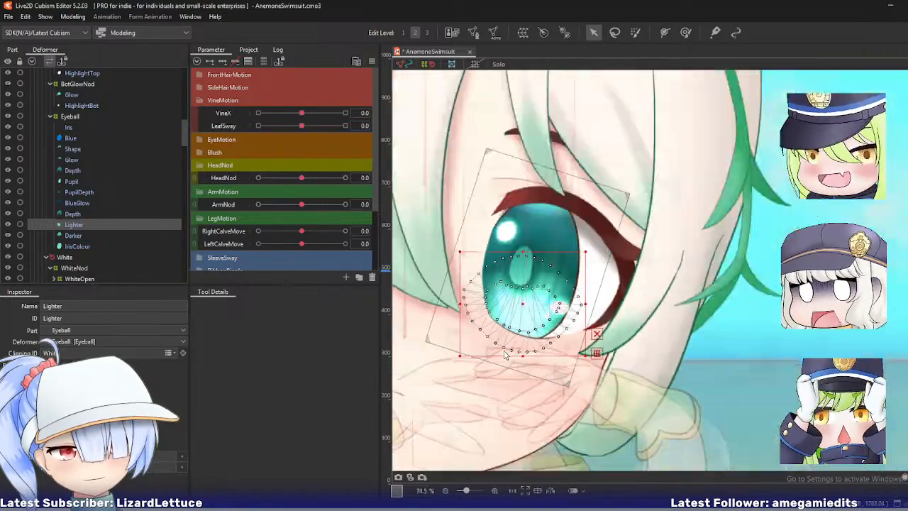
pyautogui.click(70, 139)
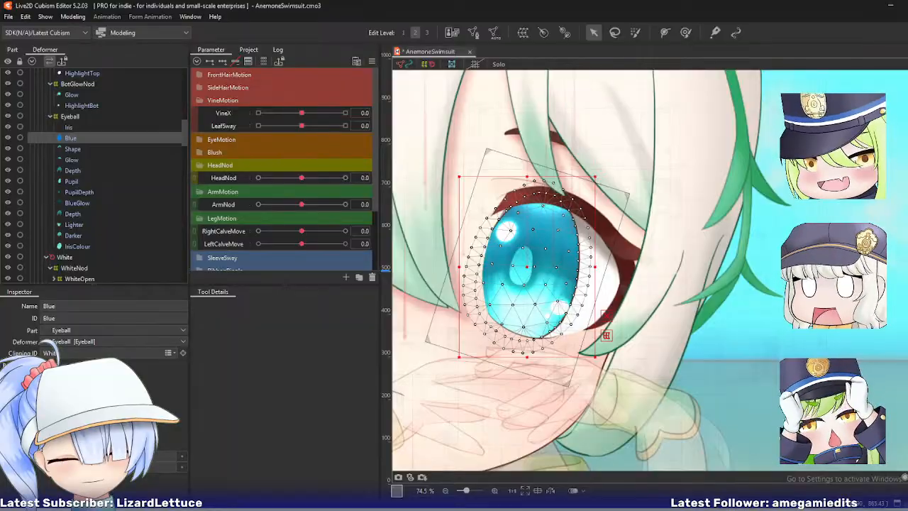
pyautogui.scroll(-5, 544, 355)
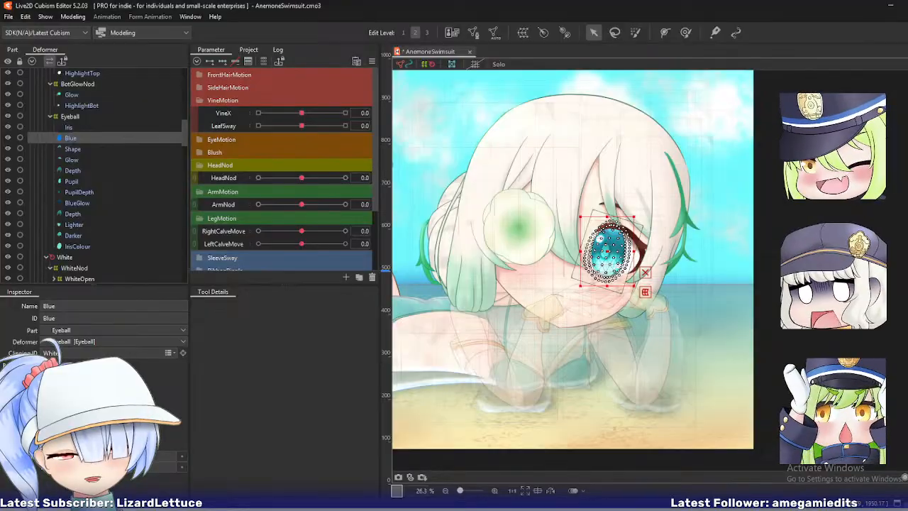
pyautogui.scroll(5, 504, 259)
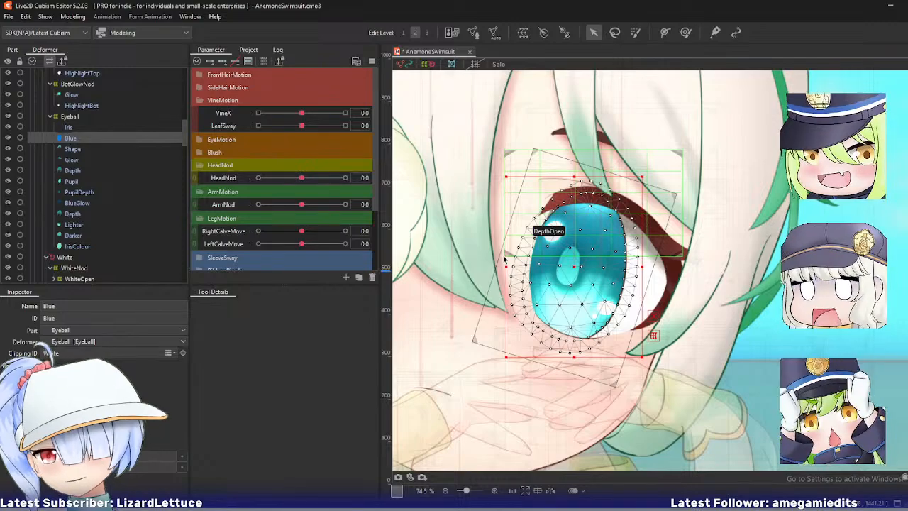
# - Create a parent warp deformer named Eyeball around all Eyeball parts from Iris to IrisColour, with 9 × 9 warp and 2 × 2 Bezier divisions
pyautogui.scroll(-3, 112, 216)
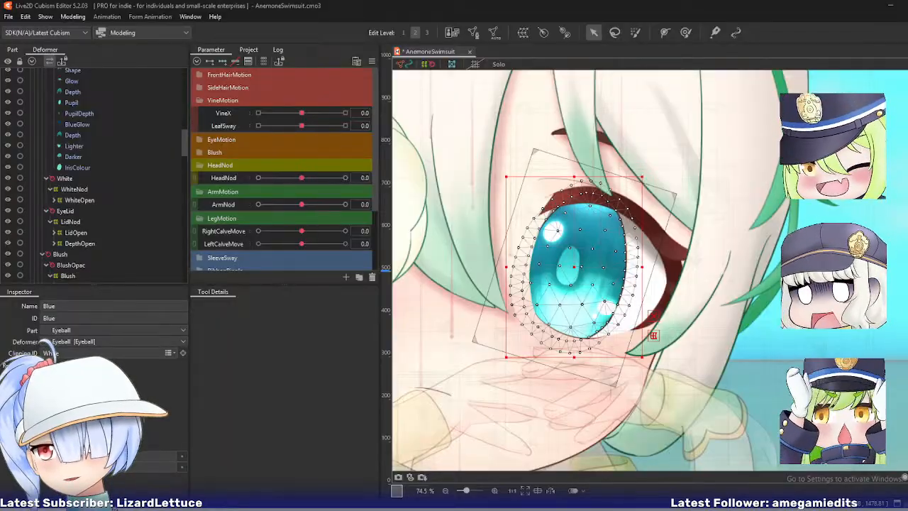
pyautogui.moveTo(468, 171); pyautogui.dragTo(494, 209)
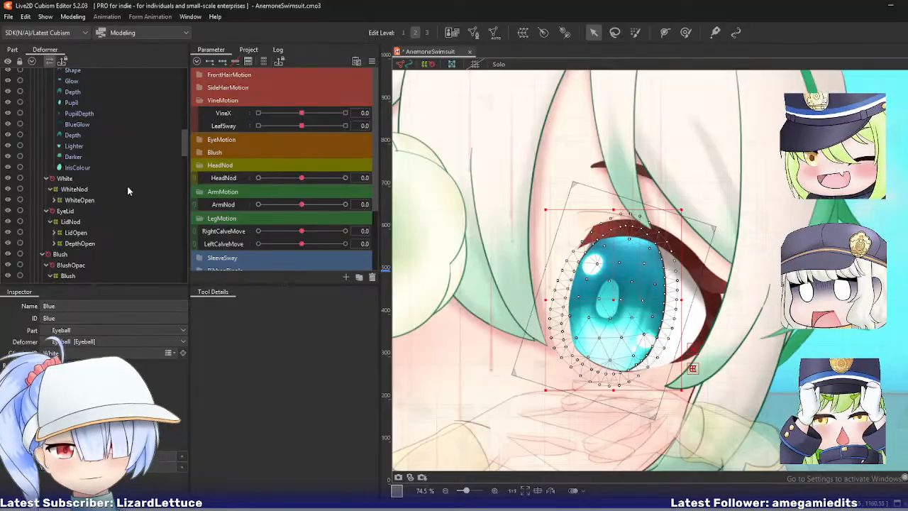
pyautogui.scroll(3, 128, 190)
pyautogui.click(71, 128)
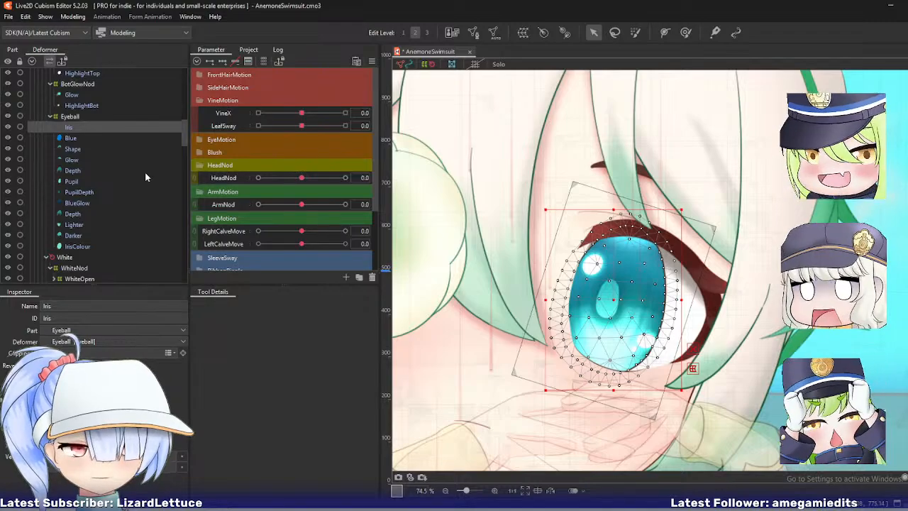
pyautogui.keyDown('shift'); pyautogui.click(90, 245); pyautogui.keyUp('shift')
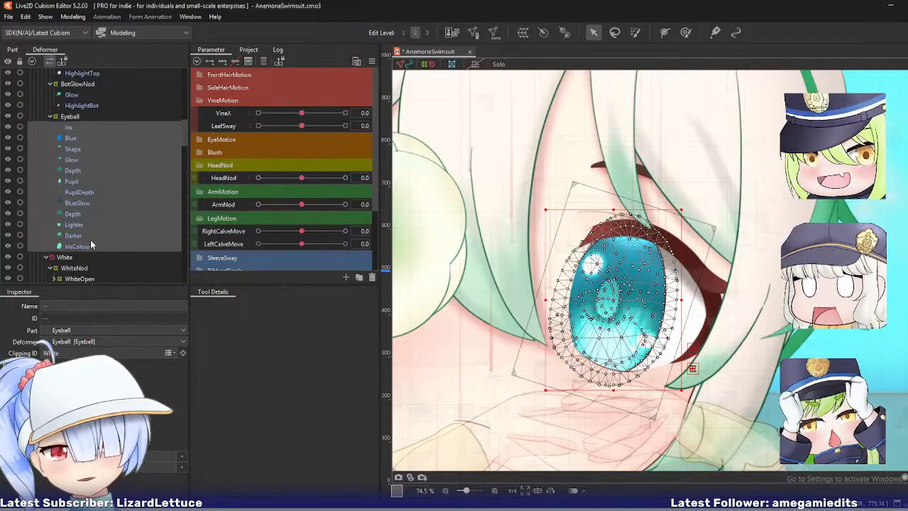
pyautogui.click(522, 32)
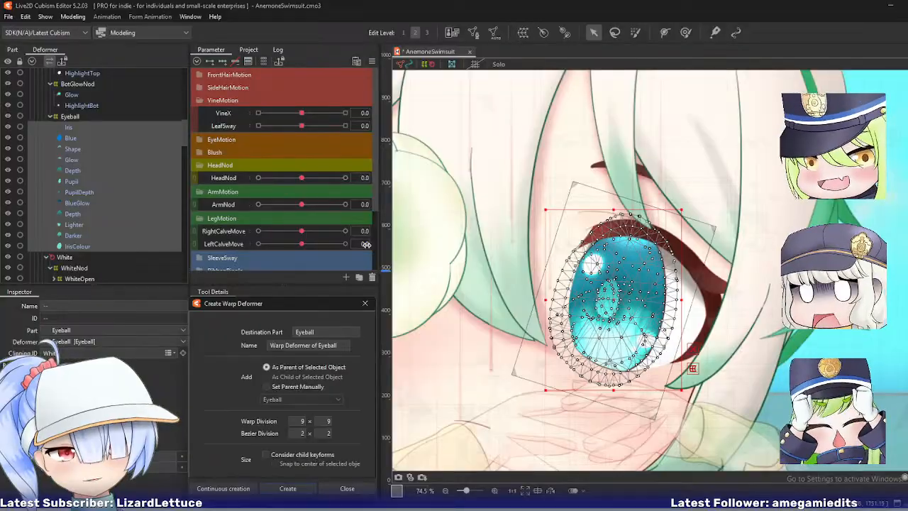
pyautogui.tripleClick(326, 345)
pyautogui.write('E')
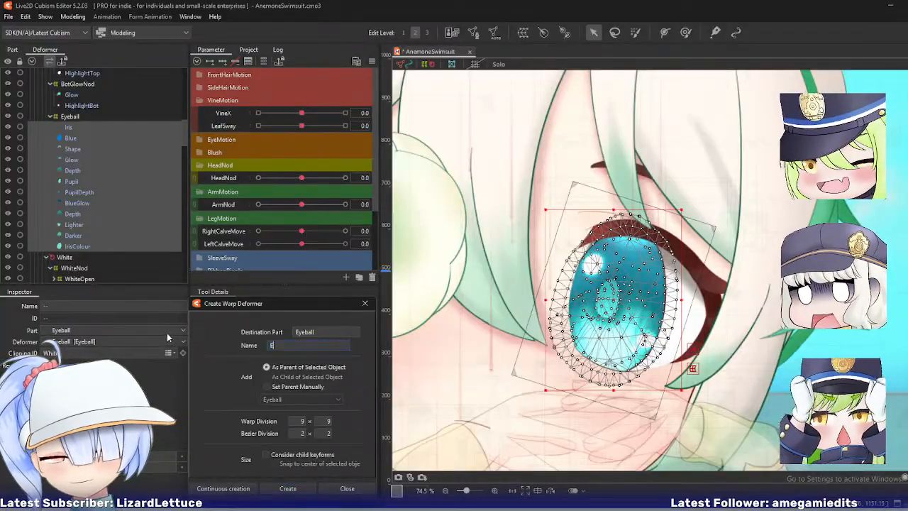
pyautogui.write('yeball')
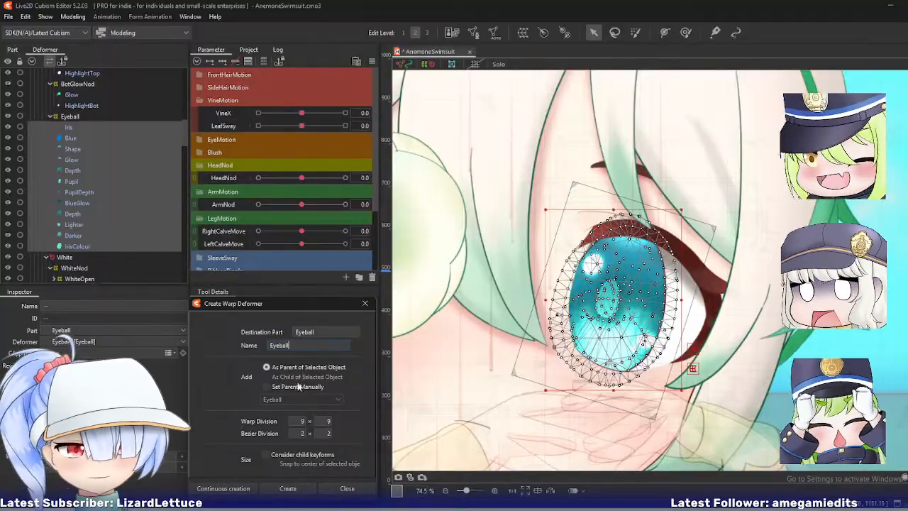
pyautogui.click(225, 489)
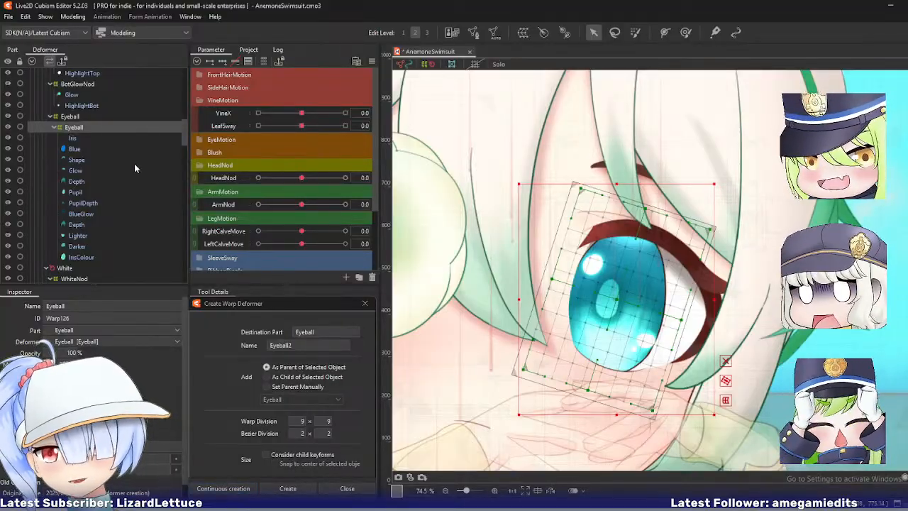
pyautogui.click(365, 303)
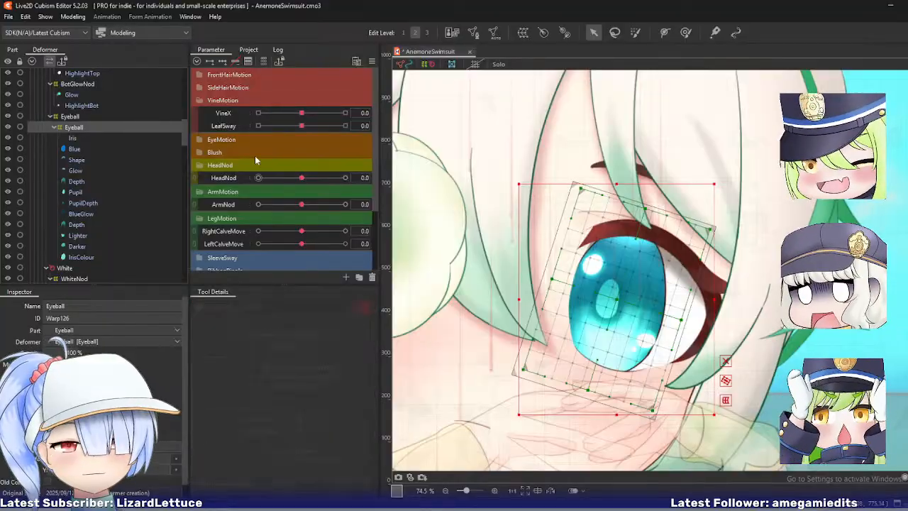
# - Collapse the HeadNod, ArmMotion and LegMotion parameter groups and expand EyeMotion
pyautogui.click(199, 165)
pyautogui.click(200, 178)
pyautogui.click(201, 191)
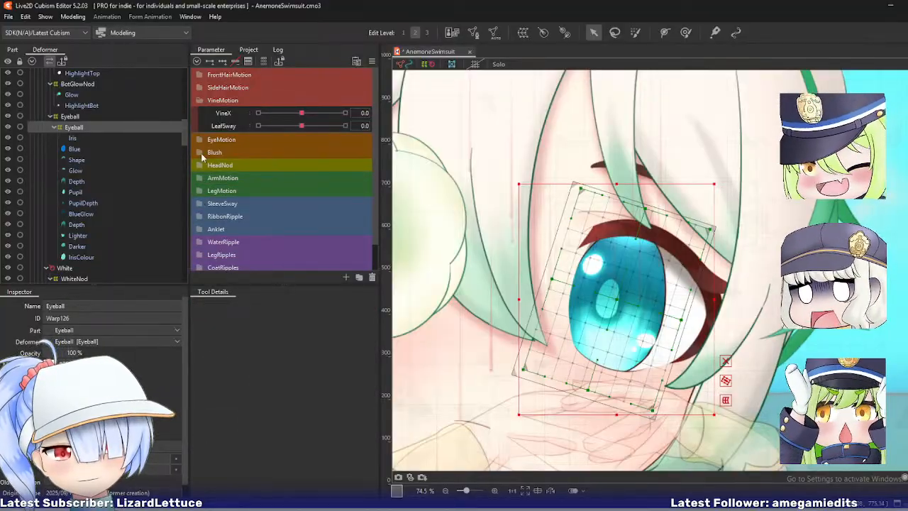
pyautogui.click(199, 140)
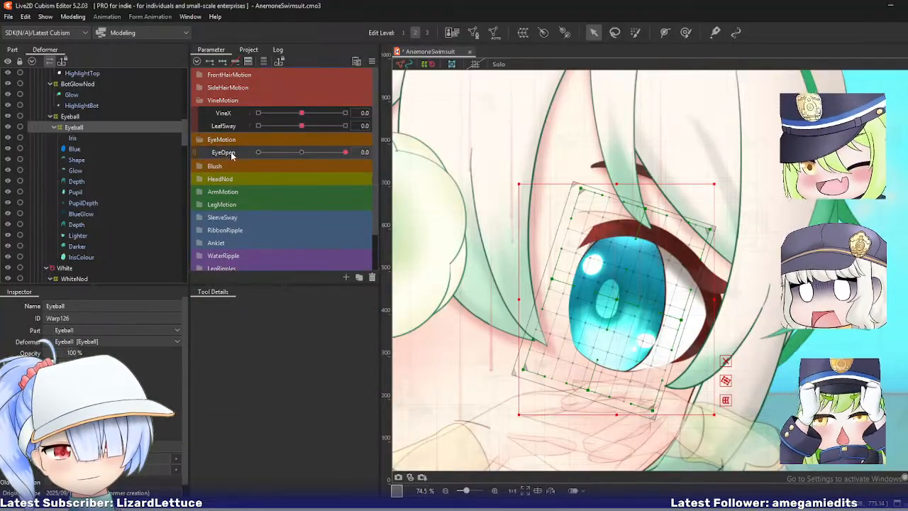
# - Create a parameter named EyeballX in the EyeMotion group with a range of -10 to 10 and default 0
pyautogui.click(347, 279)
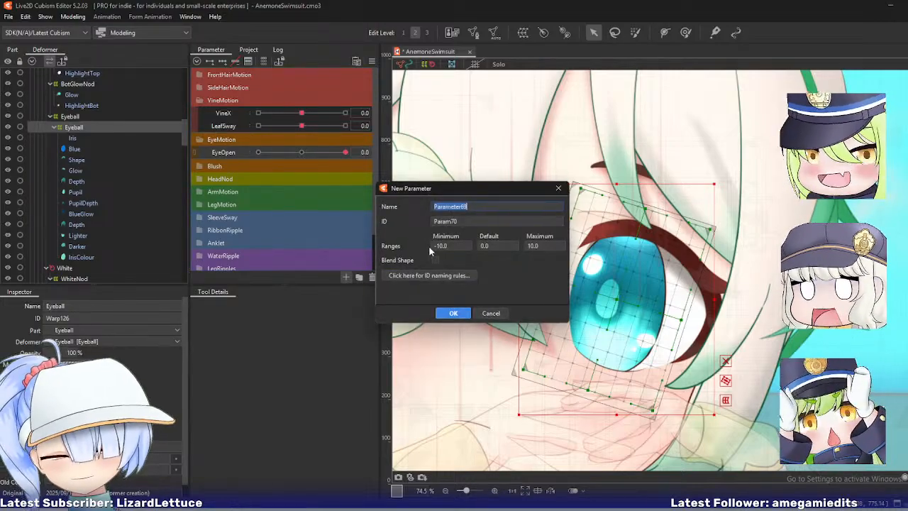
pyautogui.write('Eyeball')
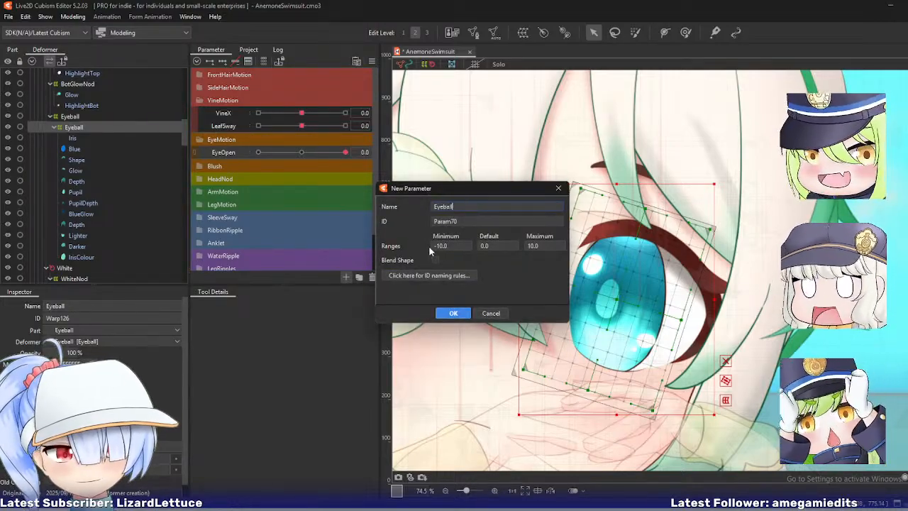
pyautogui.write('Move')
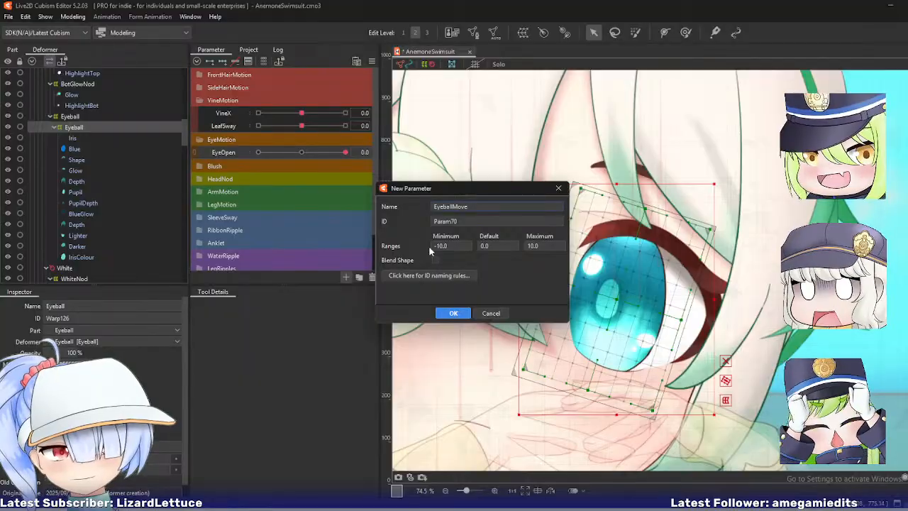
pyautogui.click(453, 313)
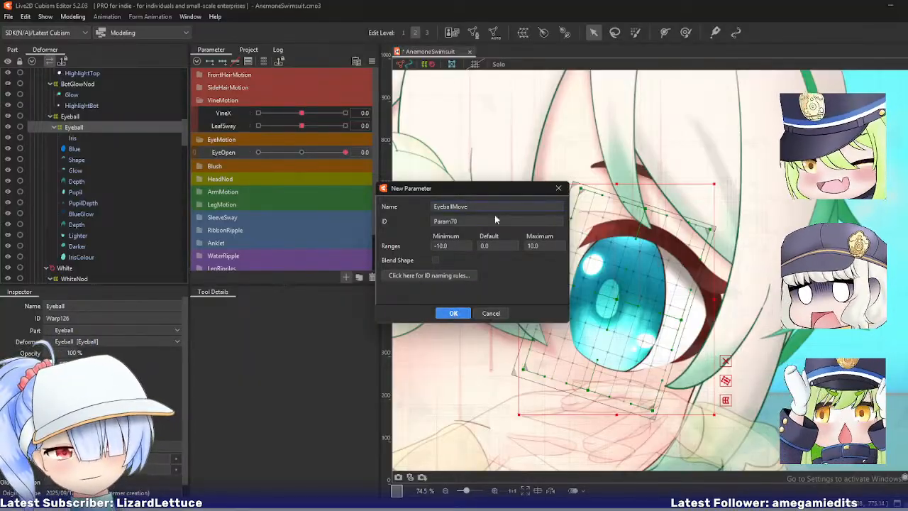
pyautogui.moveTo(481, 207); pyautogui.dragTo(452, 206)
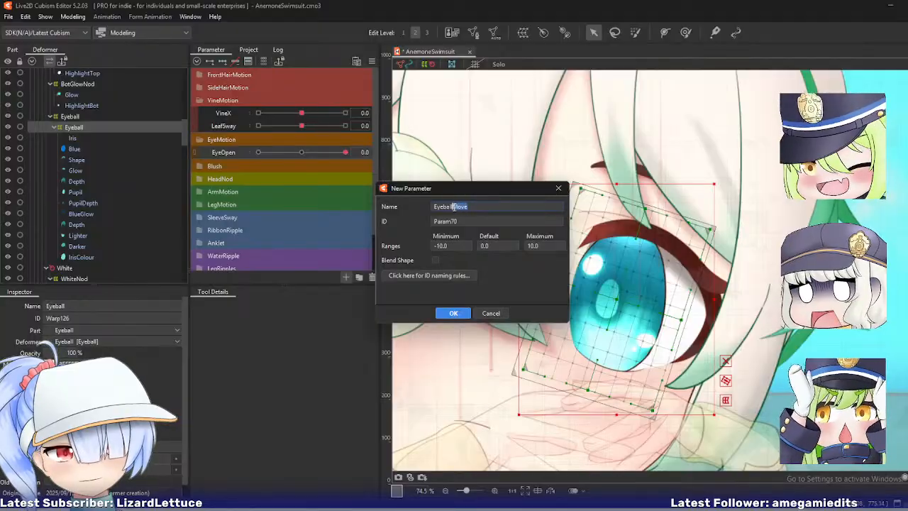
pyautogui.write('X')
pyautogui.click(453, 313)
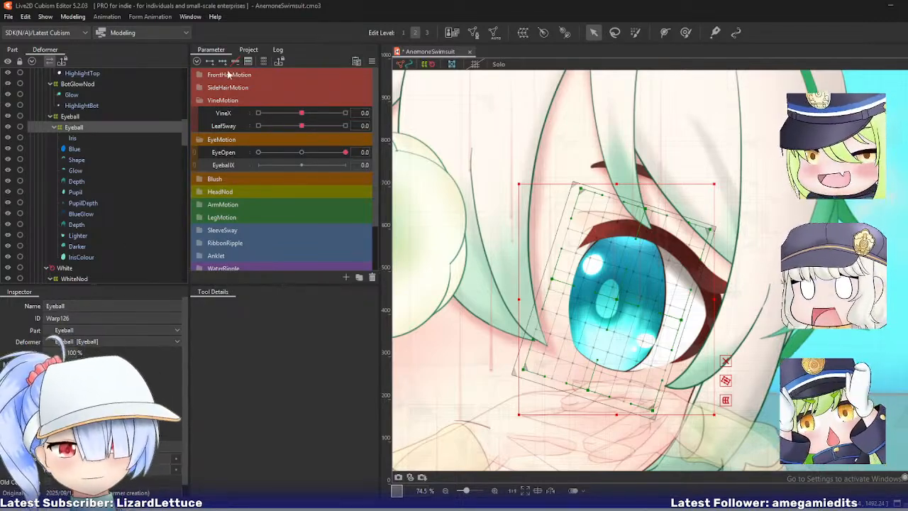
# - Add three keys to EyeballX for the Eyeball deformer and, at 10, bend its grid toward the outer eye corner
pyautogui.moveTo(301, 164); pyautogui.dragTo(345, 165)
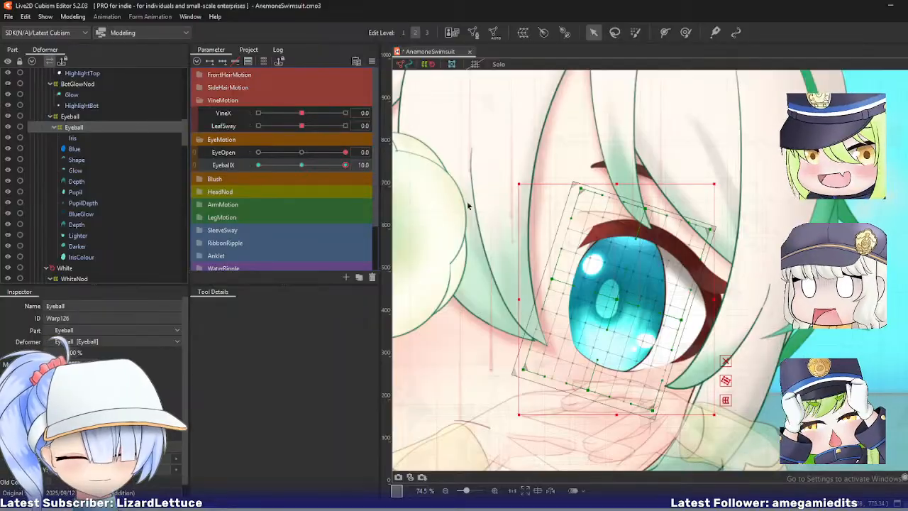
pyautogui.scroll(-2, 633, 215)
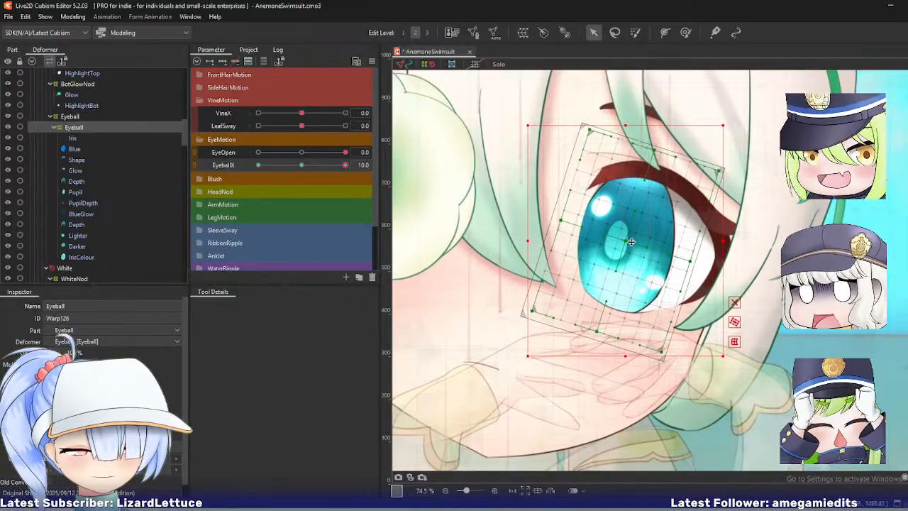
pyautogui.moveTo(628, 244)
pyautogui.mouseDown()
pyautogui.moveTo(642, 246)
pyautogui.moveTo(631, 245)
pyautogui.mouseUp()
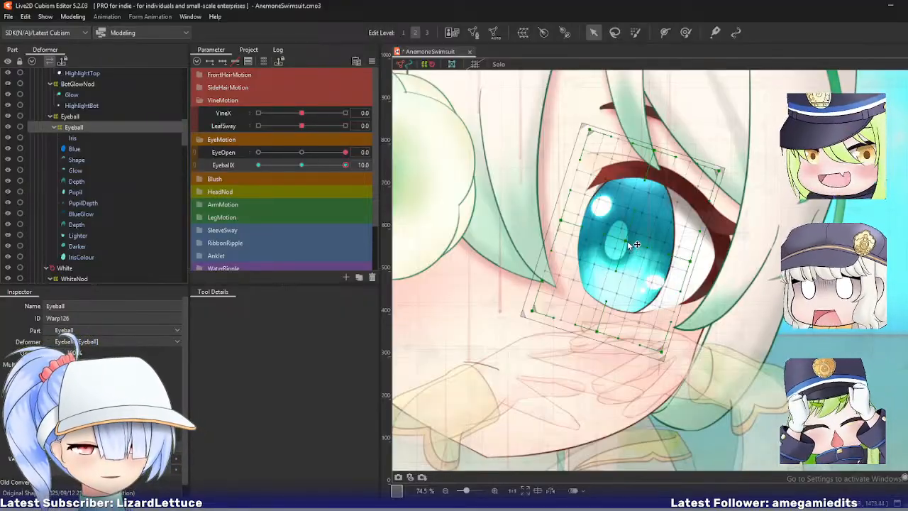
pyautogui.scroll(-5, 645, 269)
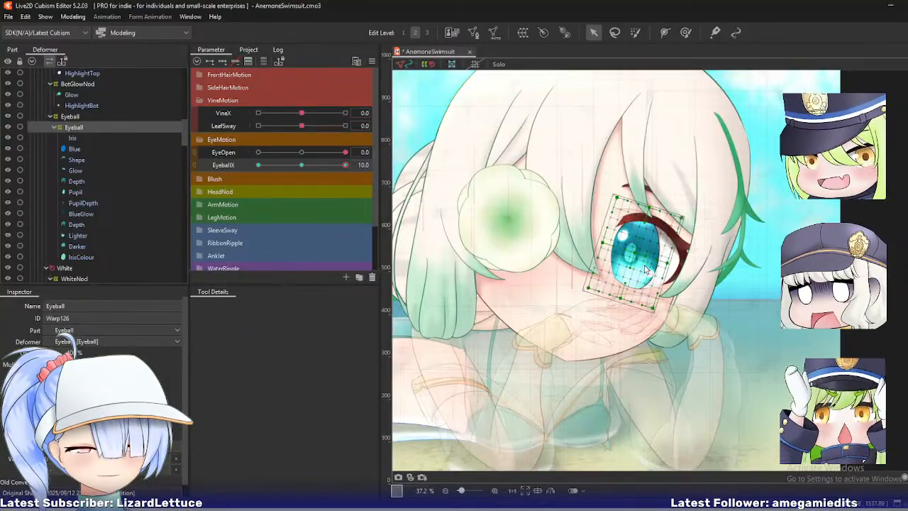
pyautogui.scroll(3, 646, 269)
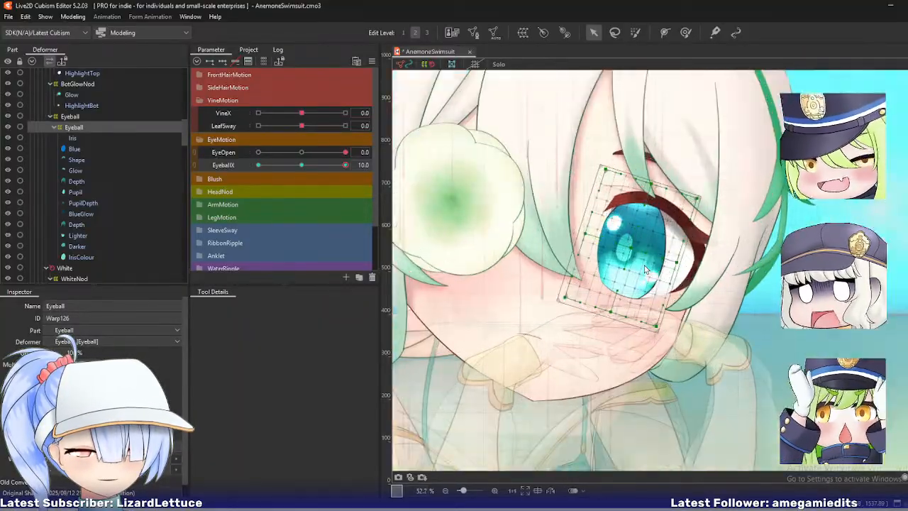
pyautogui.moveTo(634, 251); pyautogui.dragTo(643, 253)
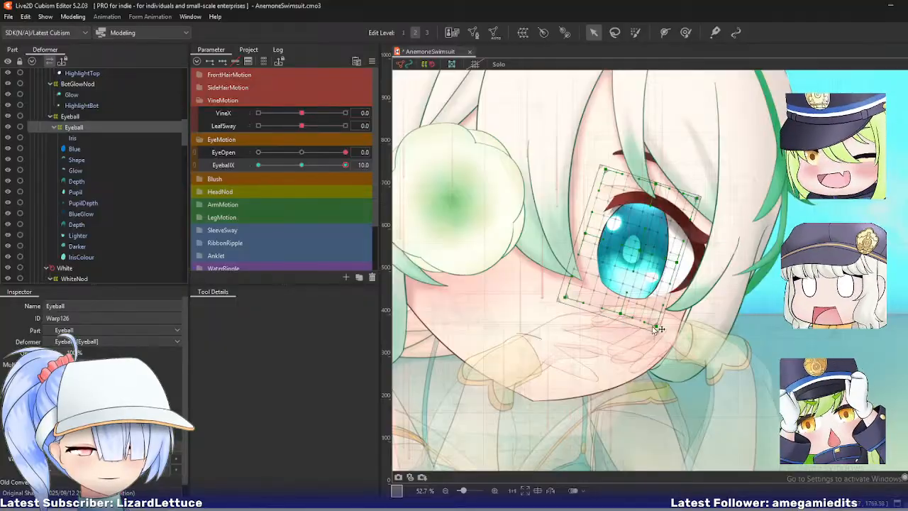
pyautogui.moveTo(656, 328); pyautogui.dragTo(663, 328)
pyautogui.moveTo(680, 266); pyautogui.dragTo(688, 265)
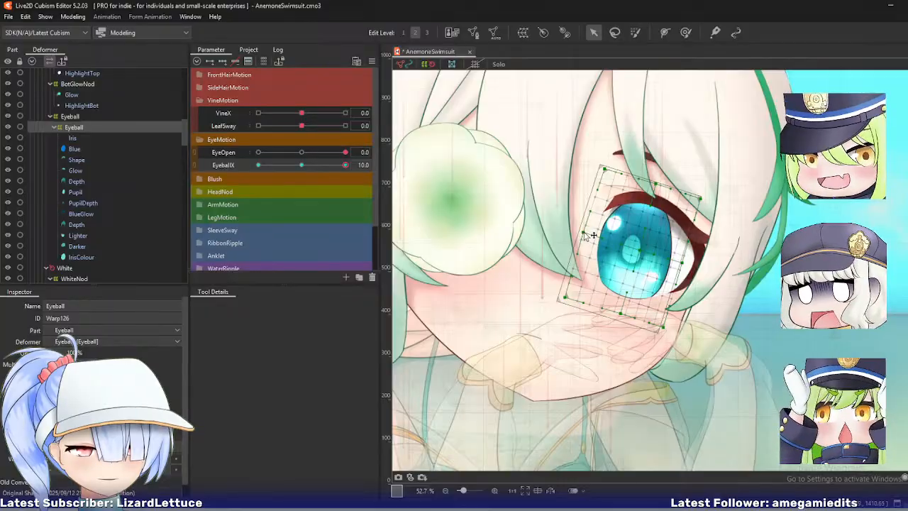
# - Shift the whole Eyeball deformer further toward the outer eye corner at EyeballX 10 and check the motion
pyautogui.moveTo(345, 165)
pyautogui.mouseDown()
pyautogui.moveTo(332, 166)
pyautogui.moveTo(346, 165)
pyautogui.mouseUp()
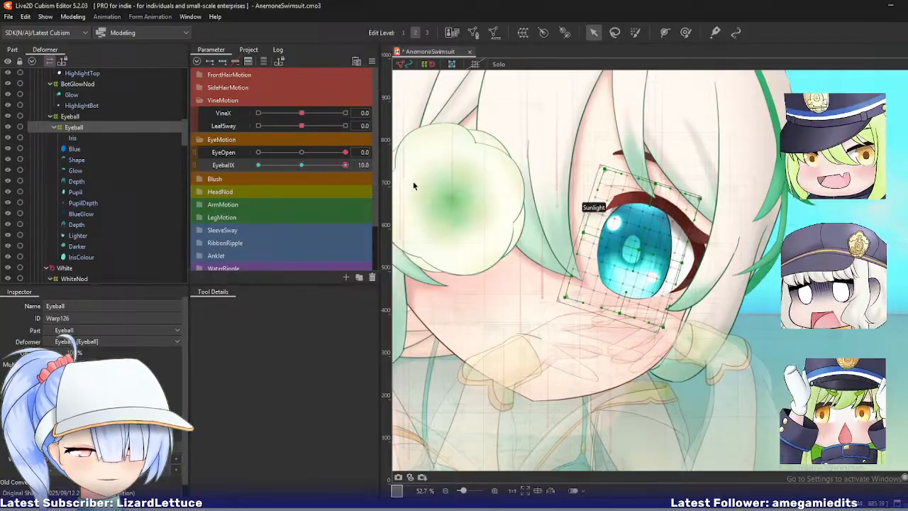
pyautogui.click(647, 251)
pyautogui.moveTo(635, 251); pyautogui.dragTo(640, 250)
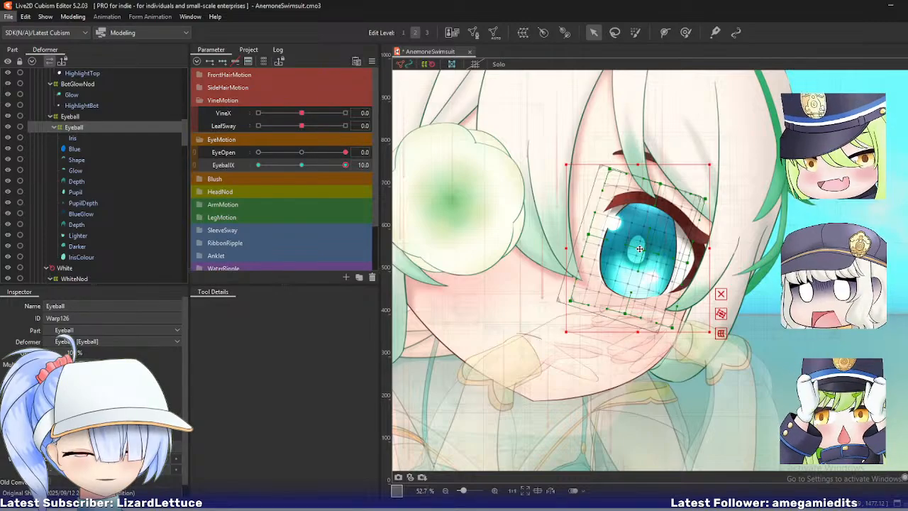
pyautogui.moveTo(639, 248); pyautogui.dragTo(643, 249)
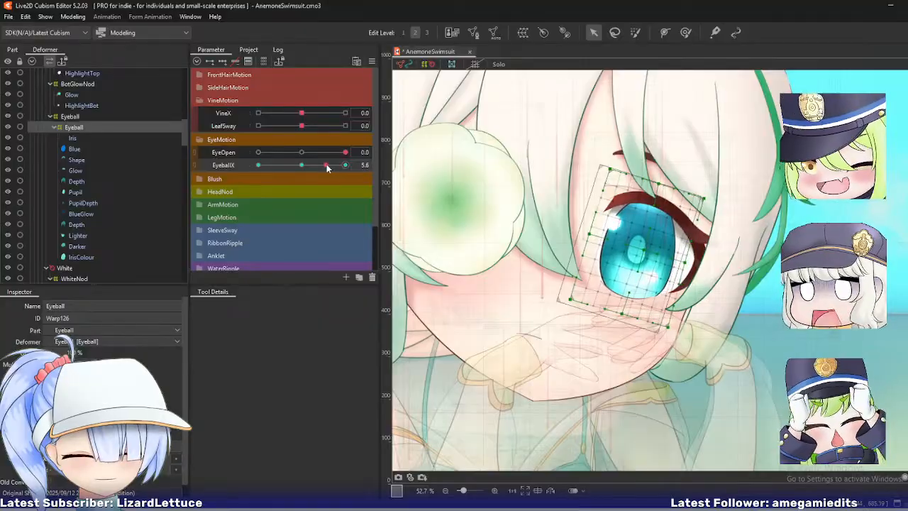
pyautogui.rightClick(358, 166)
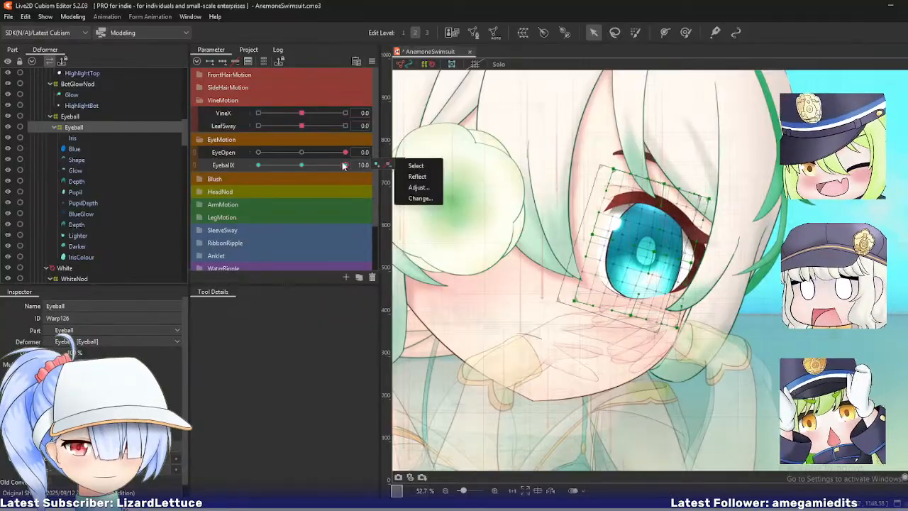
pyautogui.click(418, 176)
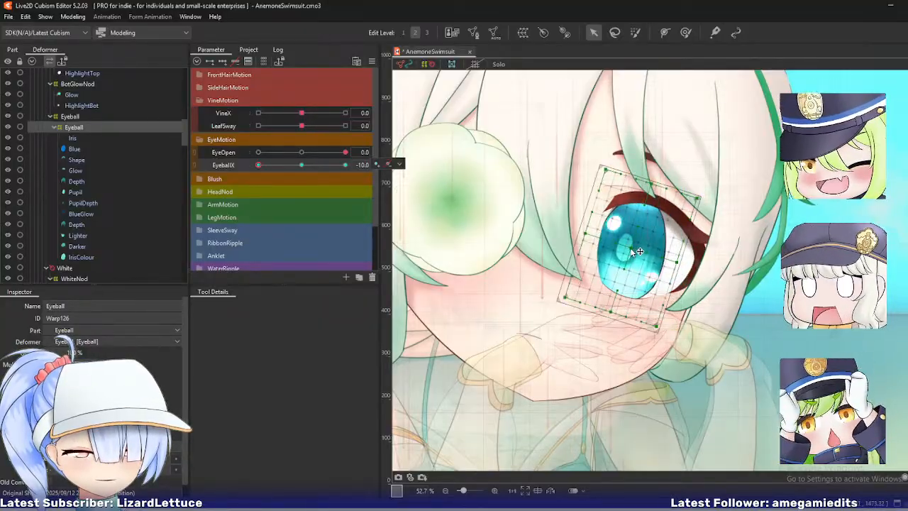
# - At EyeballX -10, warp the Eyeball deformer so the iris narrows and looks toward the inner eye corner
pyautogui.moveTo(626, 249); pyautogui.dragTo(620, 250)
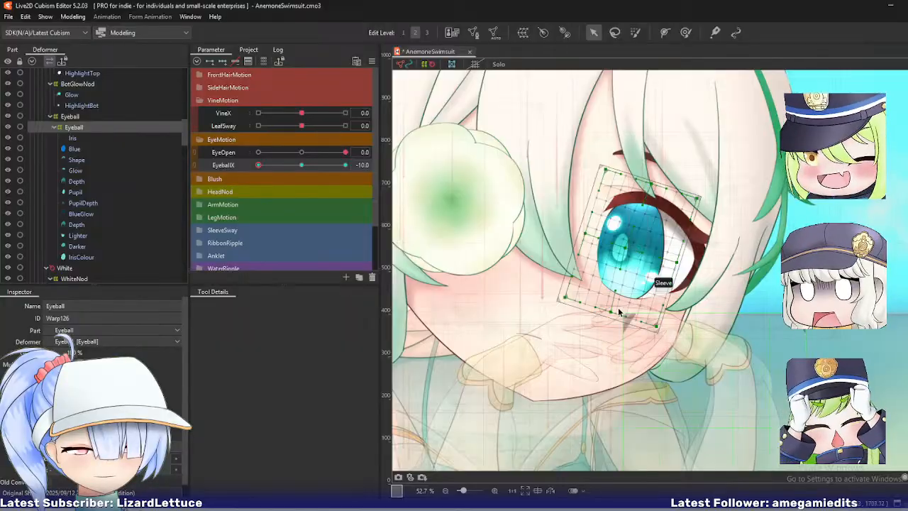
pyautogui.press('alt')
pyautogui.press('alt')
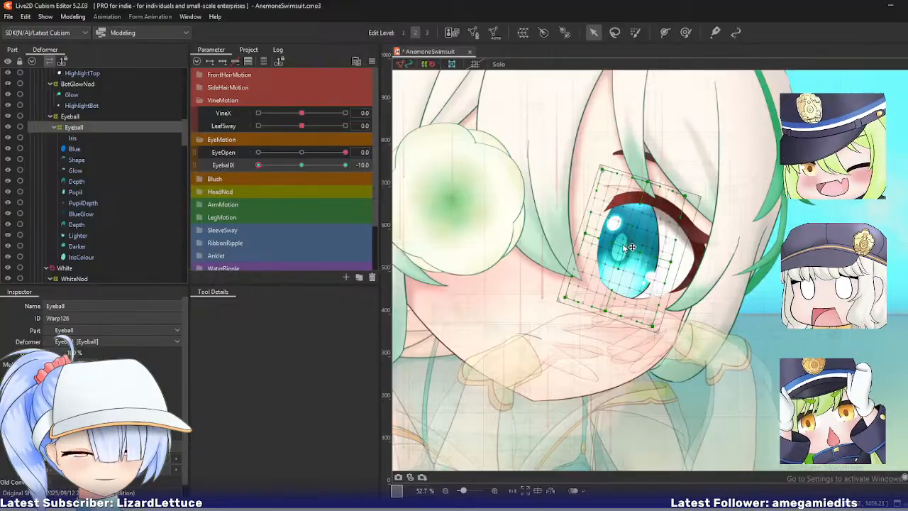
pyautogui.moveTo(259, 164); pyautogui.dragTo(258, 165)
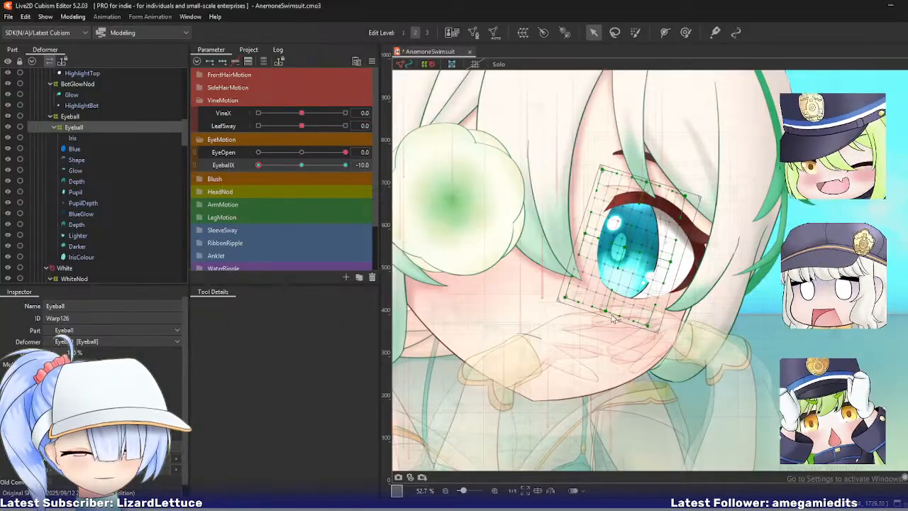
pyautogui.moveTo(261, 165); pyautogui.dragTo(264, 172)
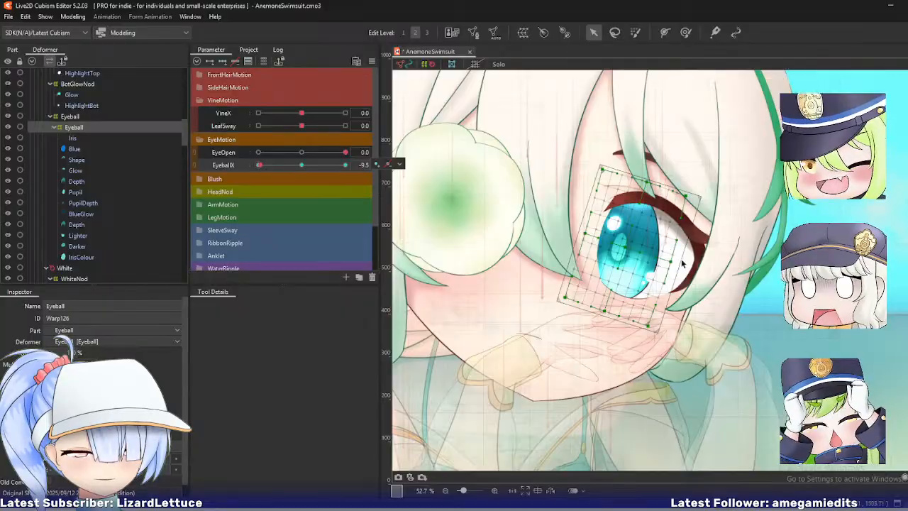
pyautogui.moveTo(670, 263); pyautogui.dragTo(672, 261)
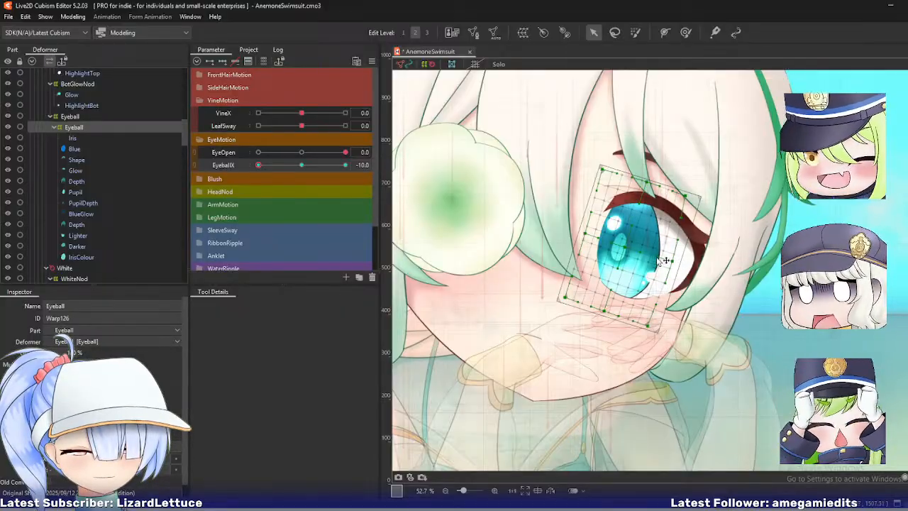
pyautogui.hotkey('ctrl', 'z')
pyautogui.hotkey('ctrl', 'z')
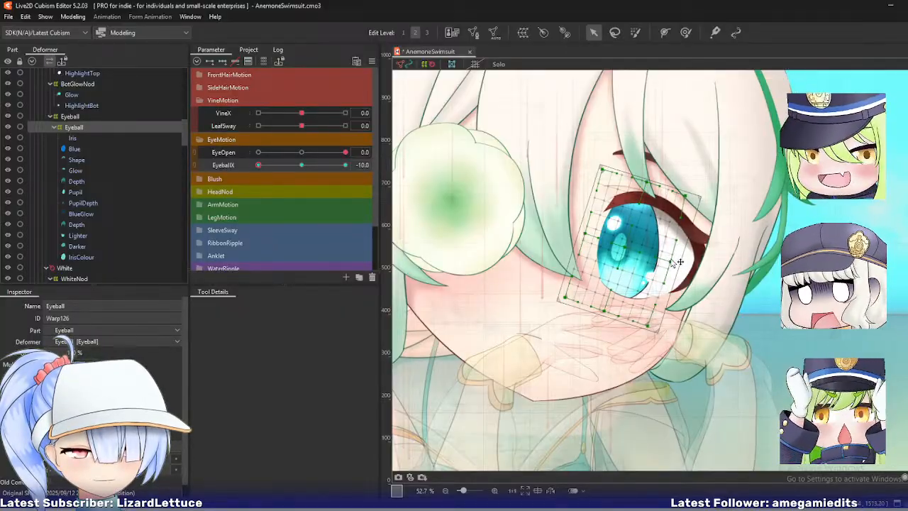
# - Fine-tune the Eyeball grid's outer edge at EyeballX -10, preview the motion and return EyeballX to 0
pyautogui.moveTo(670, 262); pyautogui.dragTo(672, 262)
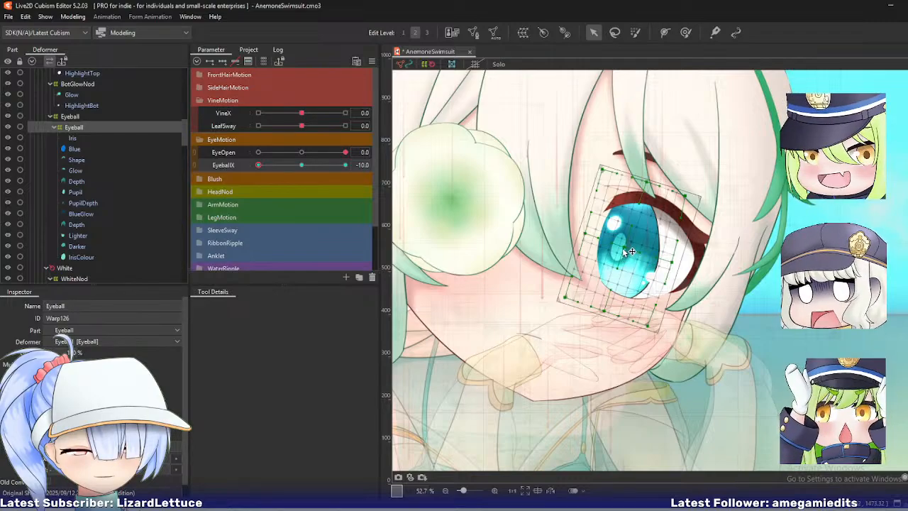
pyautogui.moveTo(259, 164)
pyautogui.mouseDown()
pyautogui.moveTo(288, 172)
pyautogui.moveTo(248, 166)
pyautogui.mouseUp()
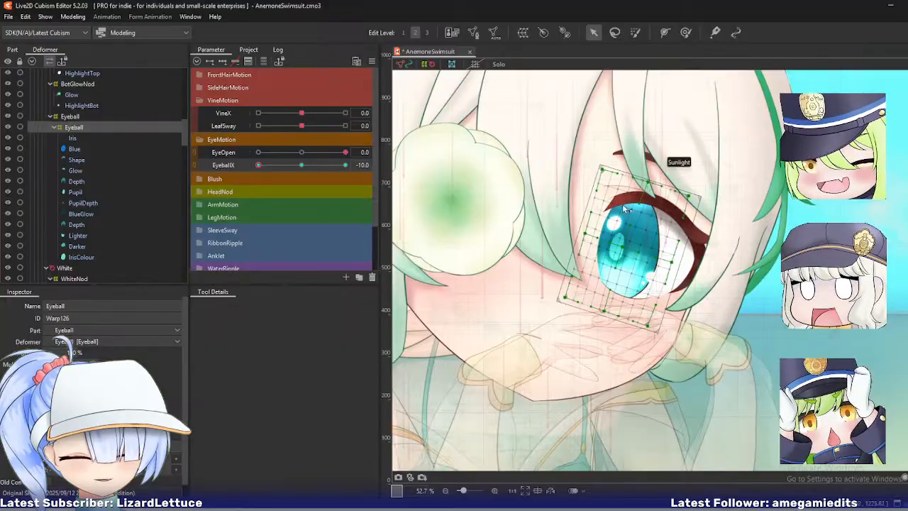
pyautogui.moveTo(270, 168); pyautogui.dragTo(229, 167)
pyautogui.doubleClick(233, 166)
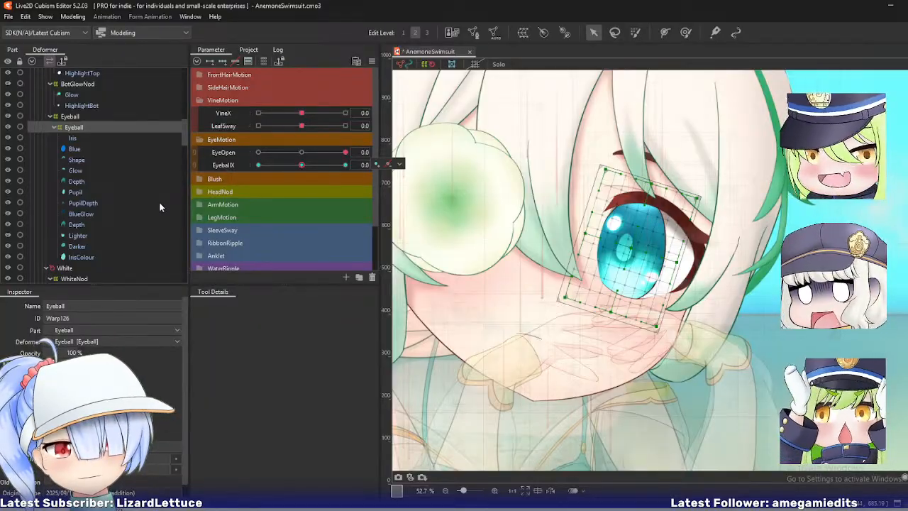
# - Replicate the EyeballX parameter and rename the copy EyeballY
pyautogui.rightClick(226, 166)
pyautogui.click(248, 194)
pyautogui.rightClick(230, 178)
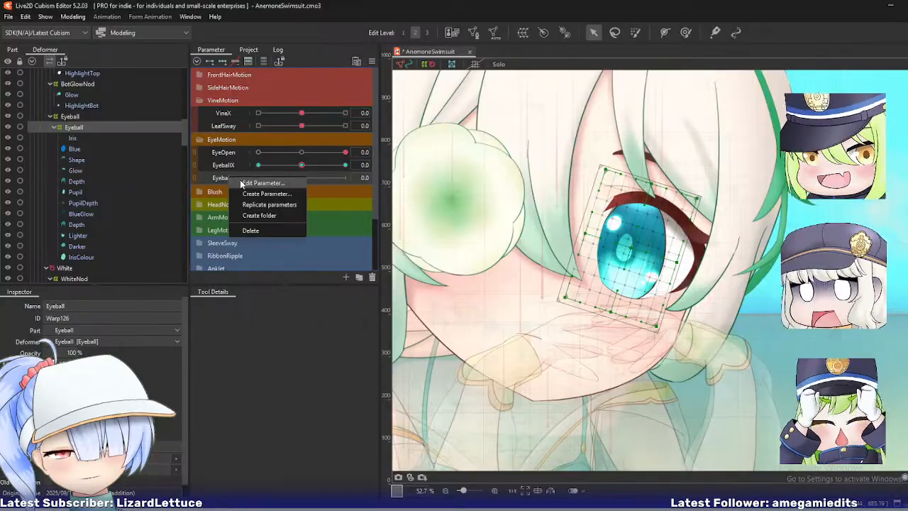
pyautogui.click(241, 182)
pyautogui.press('End')
pyautogui.press('BackSpace')
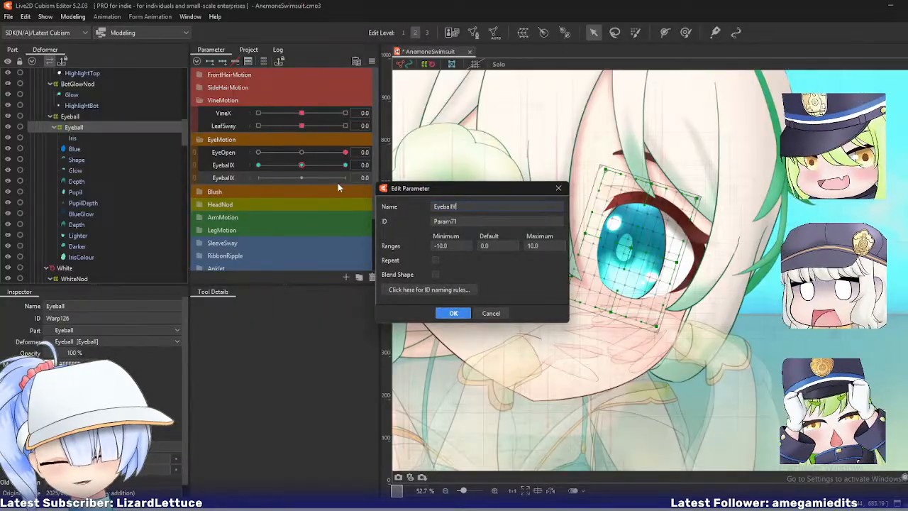
pyautogui.write('Y')
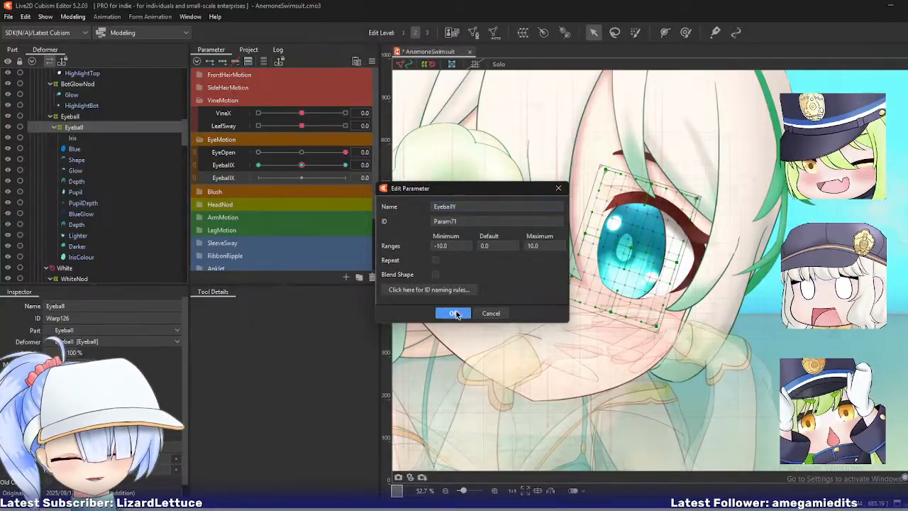
pyautogui.click(454, 313)
# - Add three keys to EyeballY for the Eyeball deformer and, at 10, bend its grid so the pupil looks up
pyautogui.click(226, 178)
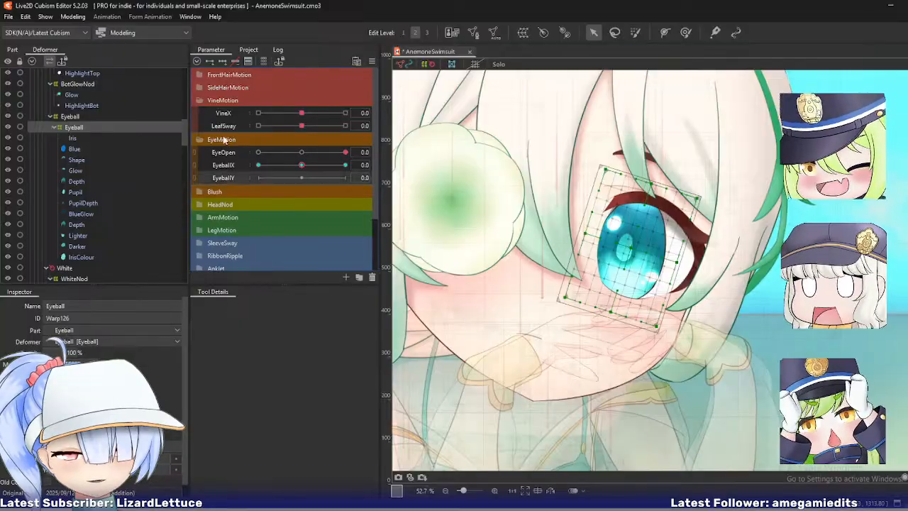
pyautogui.click(223, 62)
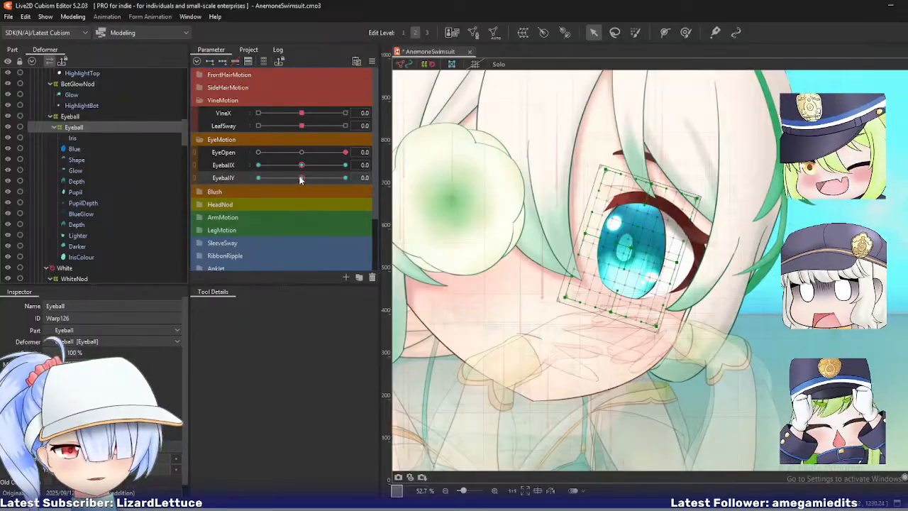
pyautogui.scroll(3, 630, 222)
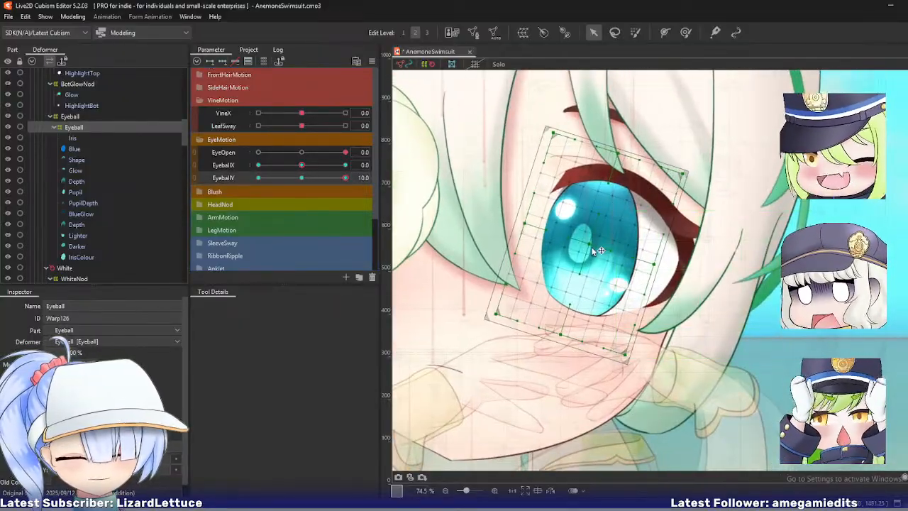
pyautogui.moveTo(591, 244); pyautogui.dragTo(594, 234)
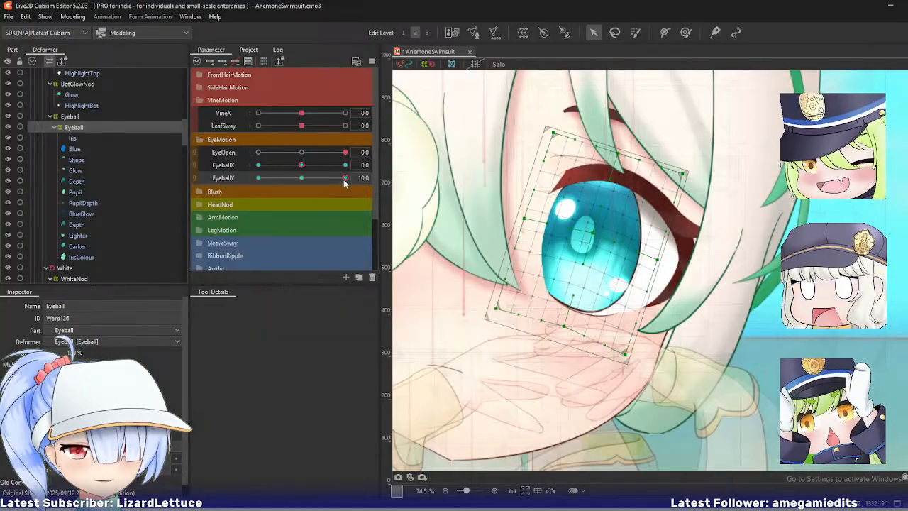
pyautogui.moveTo(343, 178)
pyautogui.mouseDown()
pyautogui.moveTo(315, 179)
pyautogui.moveTo(344, 179)
pyautogui.mouseUp()
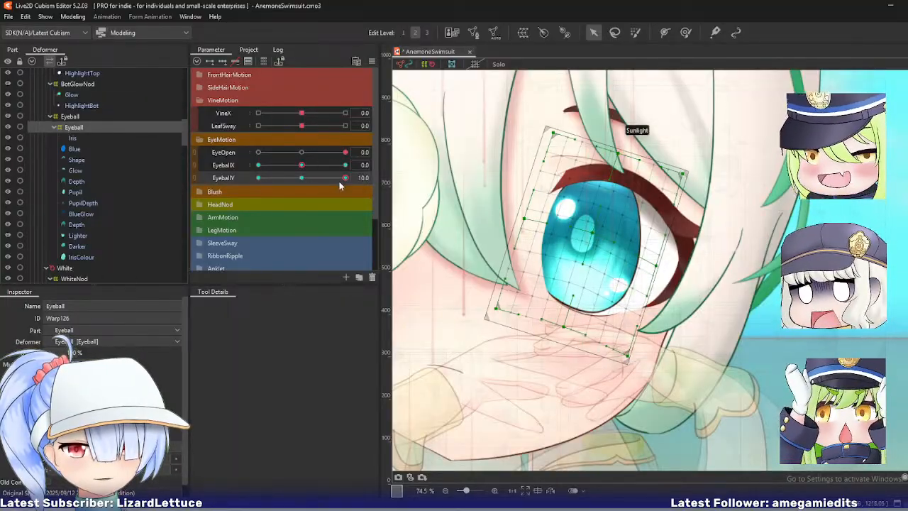
# - Refine the Eyeball warp grid at EyeballY 10 and preview the upward eye movement
pyautogui.moveTo(343, 178)
pyautogui.mouseDown()
pyautogui.moveTo(324, 178)
pyautogui.moveTo(345, 178)
pyautogui.mouseUp()
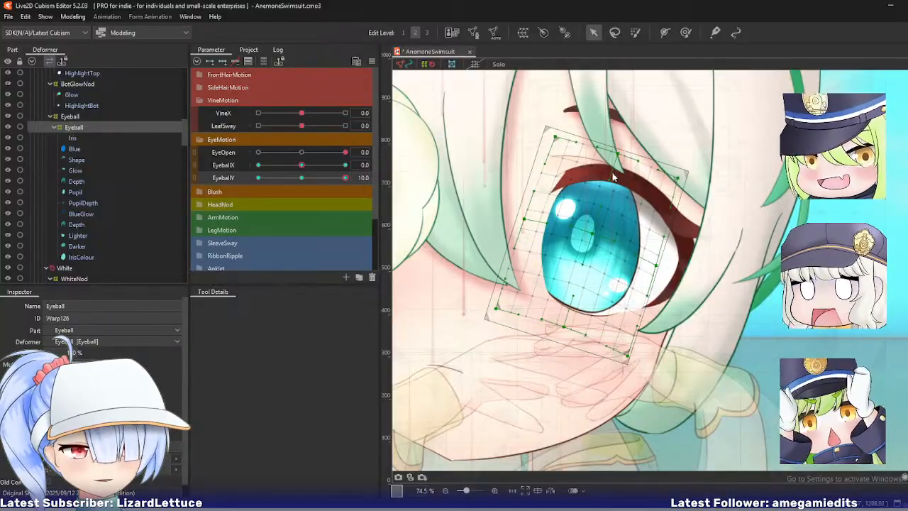
pyautogui.click(590, 243)
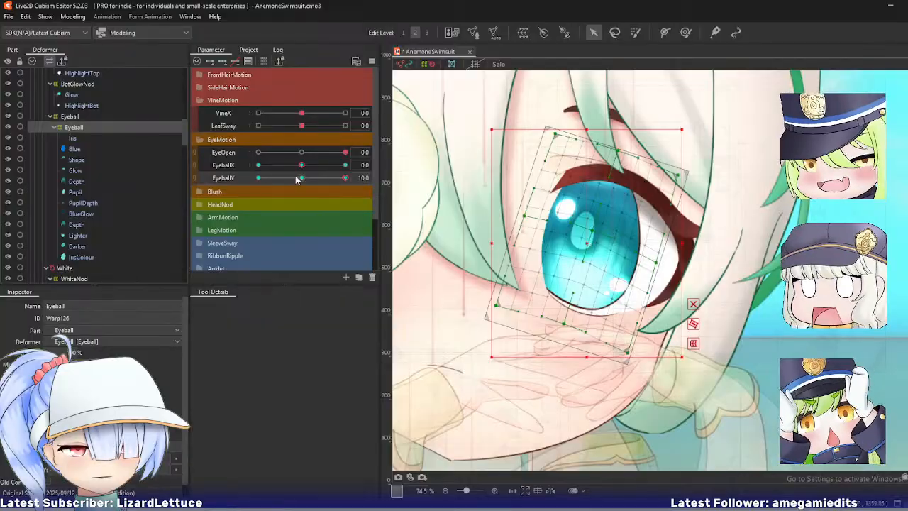
pyautogui.moveTo(344, 178); pyautogui.dragTo(455, 181)
pyautogui.click(372, 61)
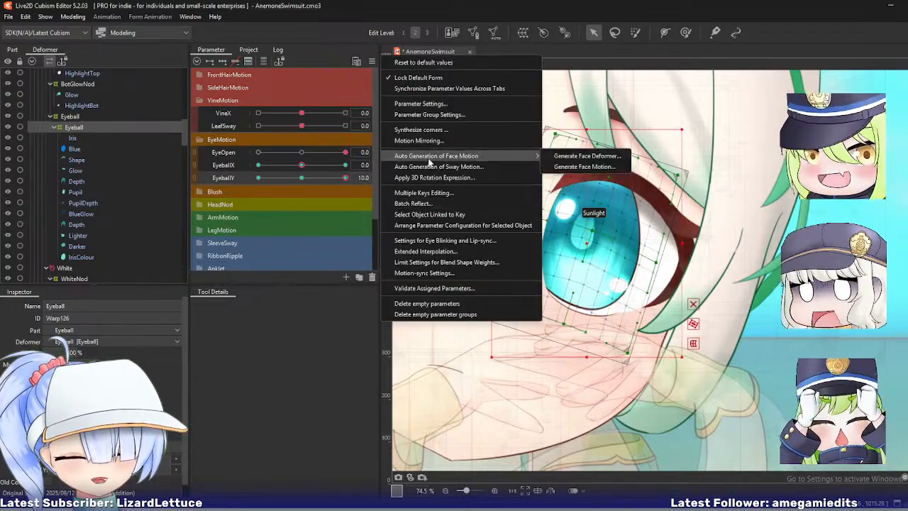
pyautogui.click(333, 213)
# - At EyeballY -10, bend the Eyeball grid so the pupil looks down, and preview the vertical motion back to 0
pyautogui.moveTo(345, 178); pyautogui.dragTo(258, 178)
pyautogui.moveTo(589, 244); pyautogui.dragTo(588, 257)
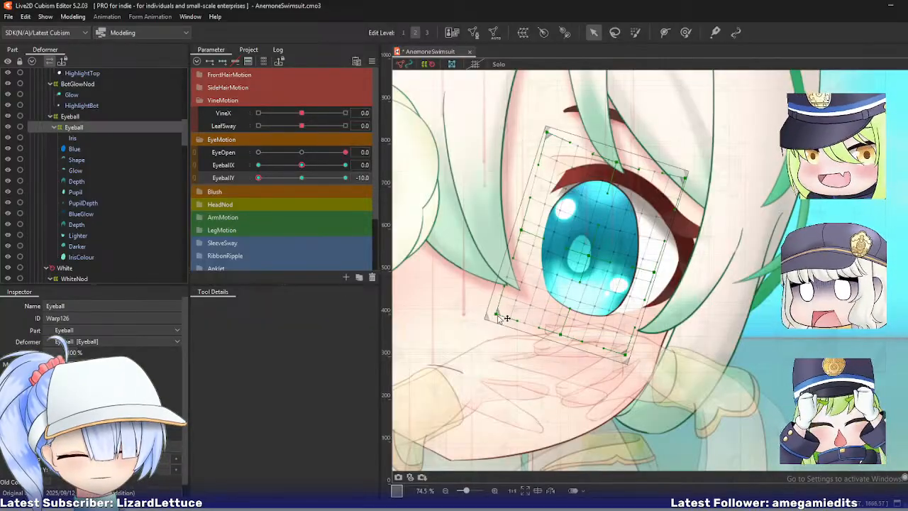
pyautogui.click(590, 243)
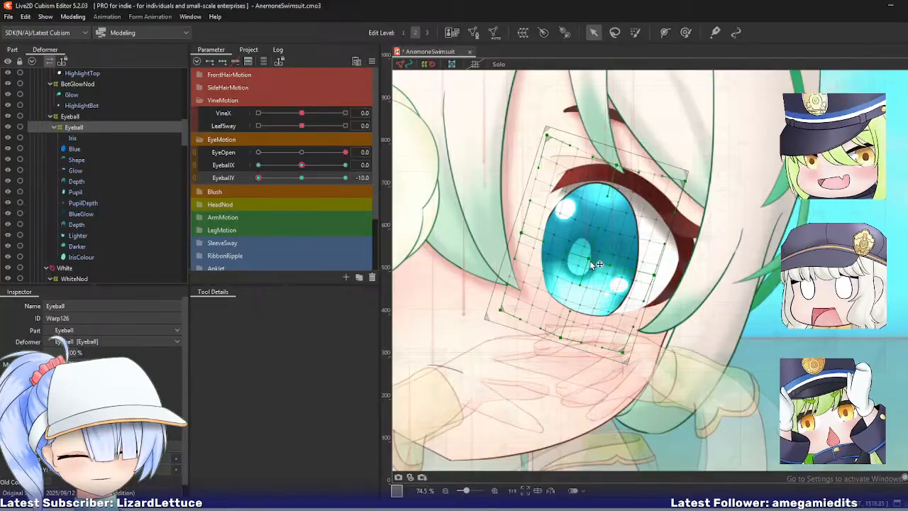
pyautogui.moveTo(260, 178)
pyautogui.mouseDown()
pyautogui.moveTo(291, 180)
pyautogui.moveTo(251, 186)
pyautogui.mouseUp()
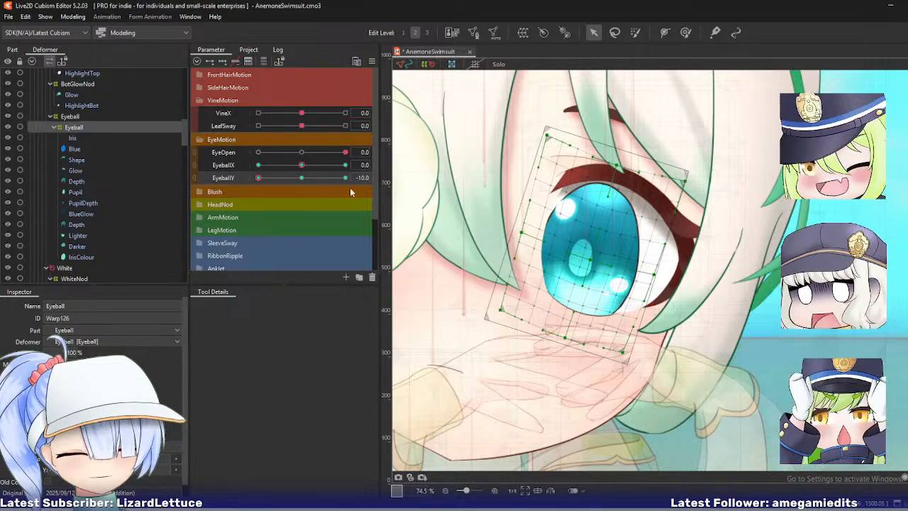
pyautogui.moveTo(260, 178); pyautogui.dragTo(220, 190)
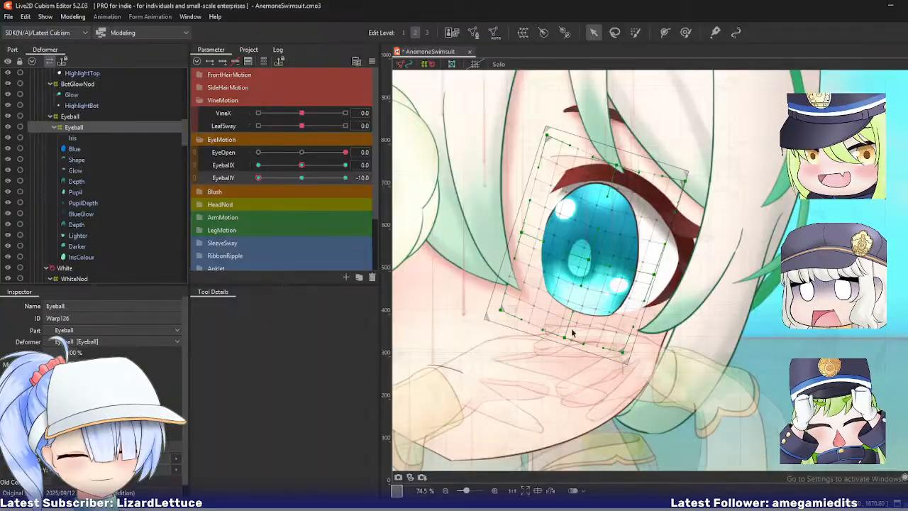
pyautogui.moveTo(280, 177); pyautogui.dragTo(452, 203)
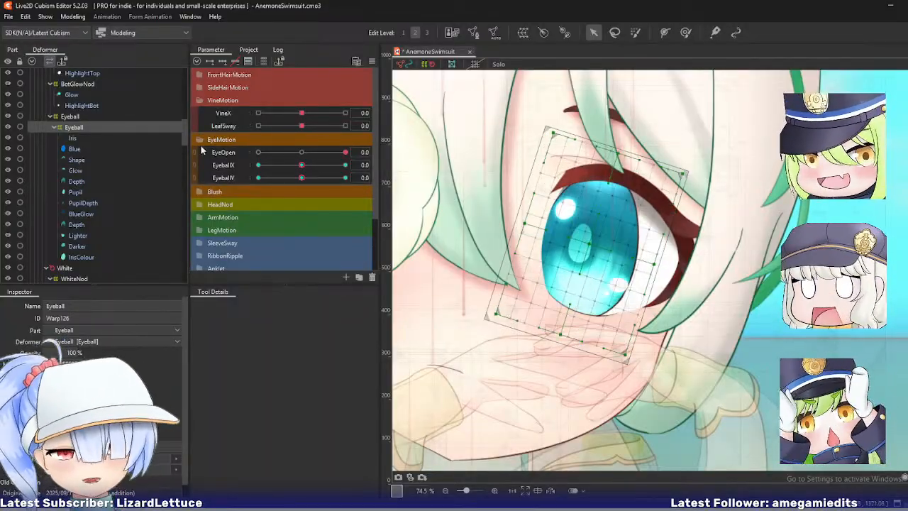
# - Synthesize all four corner keys of EyeballX and EyeballY for the selected Eyeball deformer
pyautogui.click(372, 61)
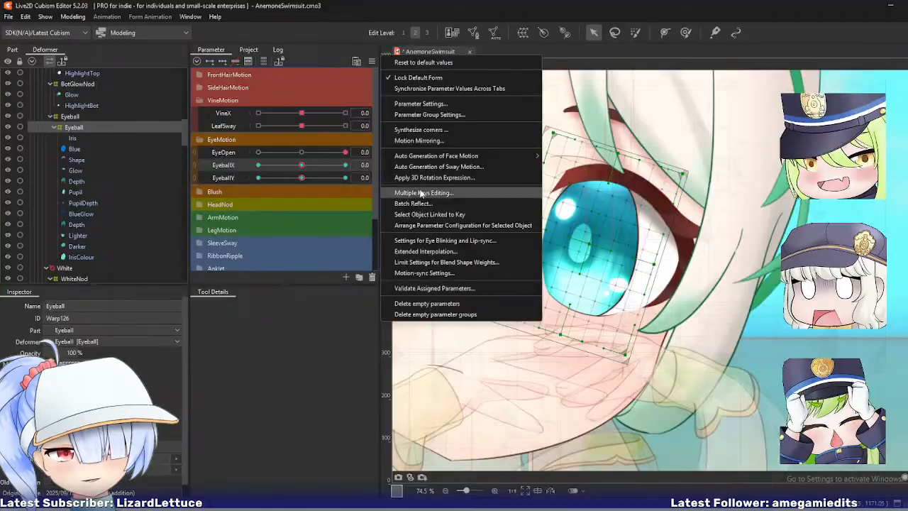
pyautogui.click(415, 129)
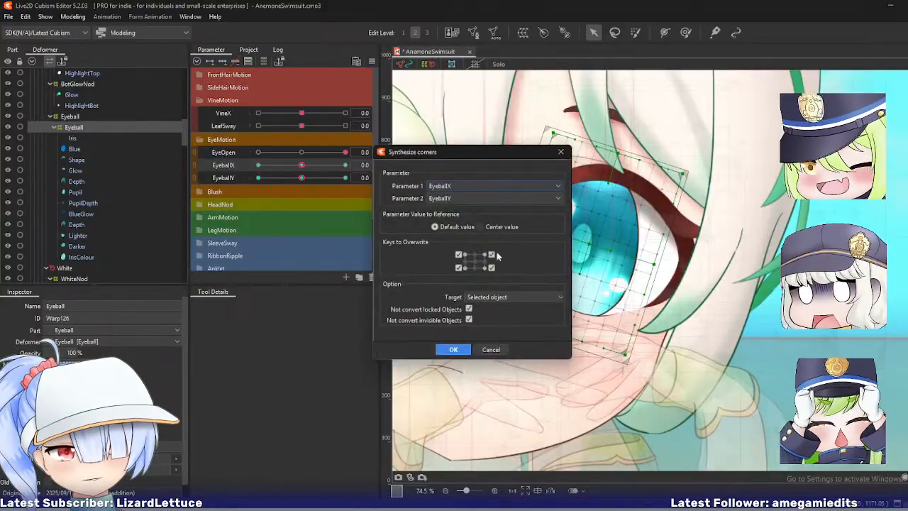
pyautogui.click(458, 349)
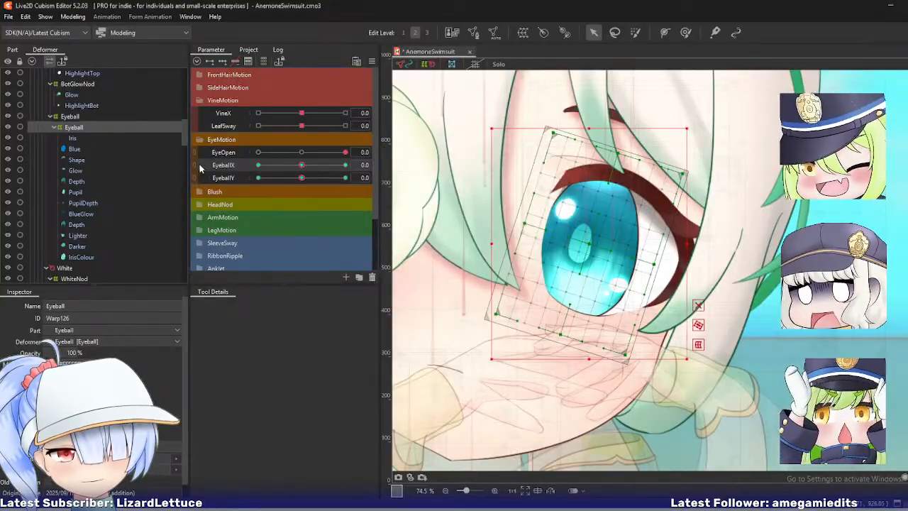
# - Temporarily link EyeballX and EyeballY to preview the diagonal eye movement, and unlink them again
pyautogui.click(195, 171)
pyautogui.moveTo(302, 182); pyautogui.dragTo(327, 191)
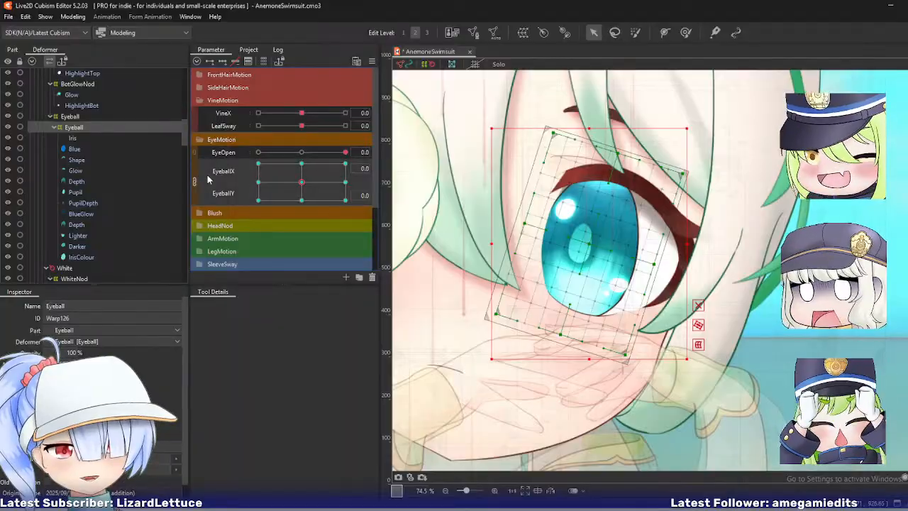
pyautogui.click(195, 182)
pyautogui.moveTo(301, 165)
pyautogui.mouseDown()
pyautogui.moveTo(323, 170)
pyautogui.moveTo(302, 164)
pyautogui.mouseUp()
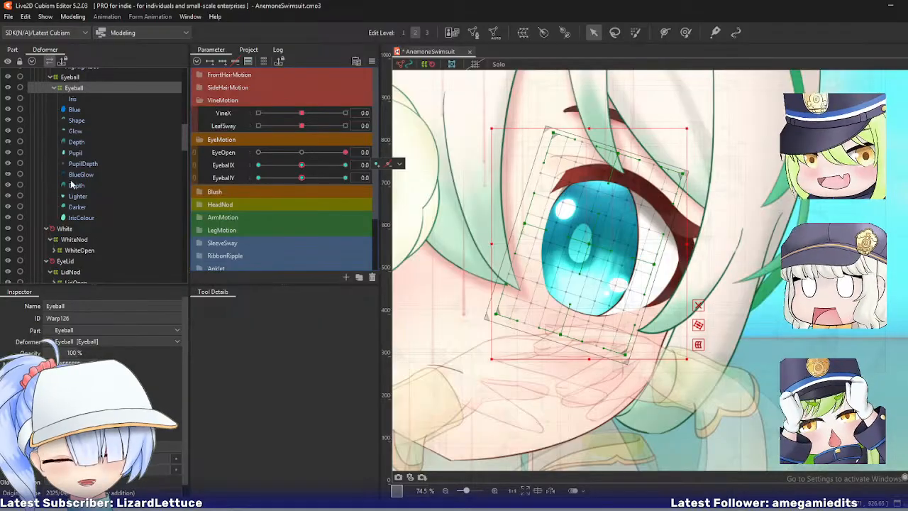
# - Inspect the InnerOpen lash deformer and its contents, and preview the EyeOpen motion on the whole face
pyautogui.scroll(4, 74, 183)
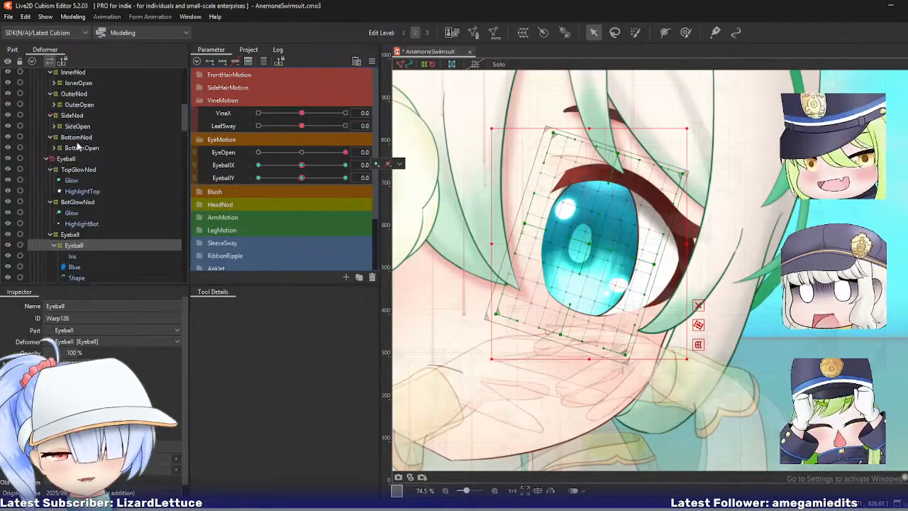
pyautogui.click(80, 122)
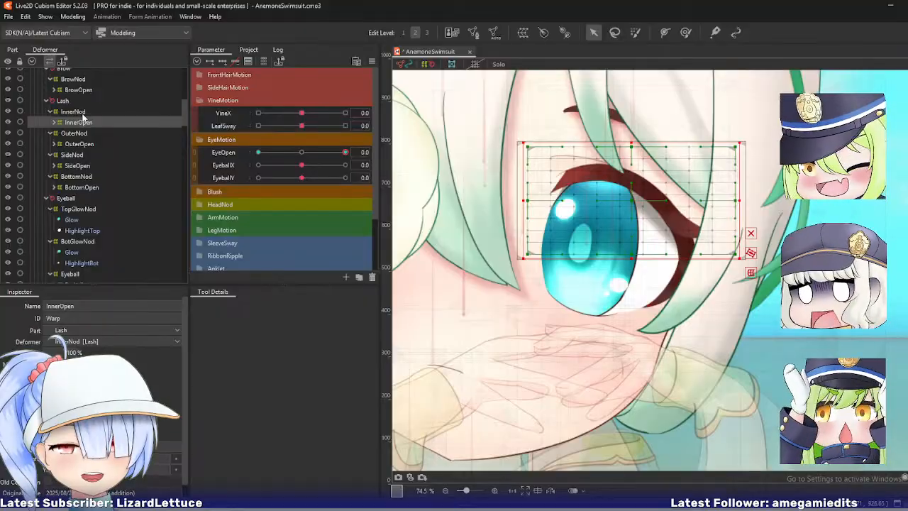
pyautogui.click(54, 122)
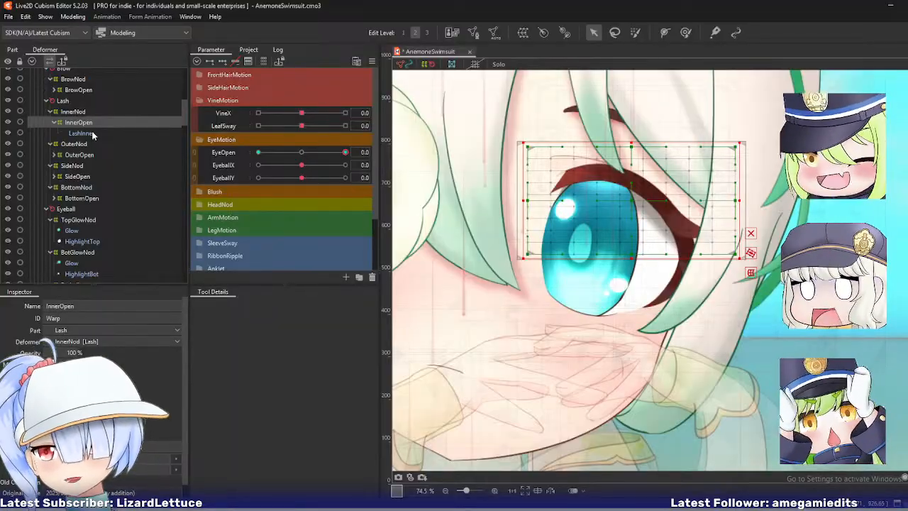
pyautogui.scroll(-1, 257, 199)
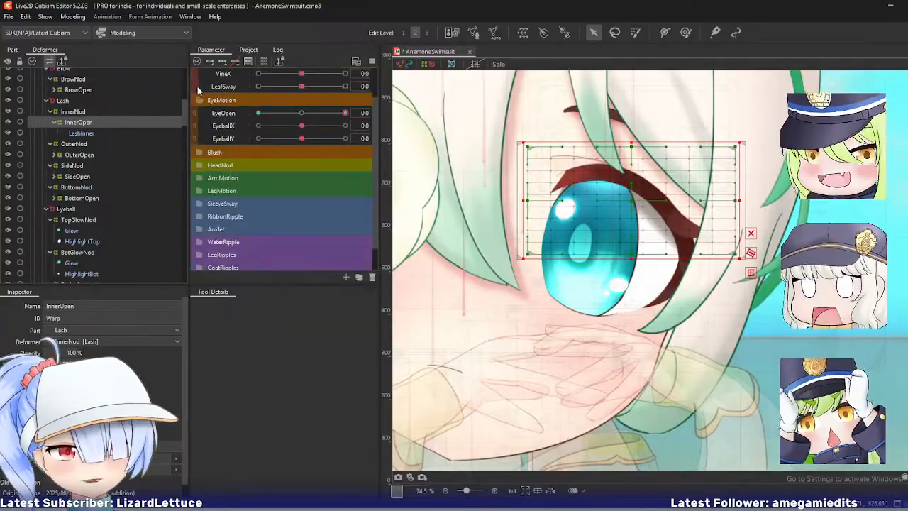
pyautogui.scroll(1, 257, 200)
pyautogui.scroll(-6, 505, 223)
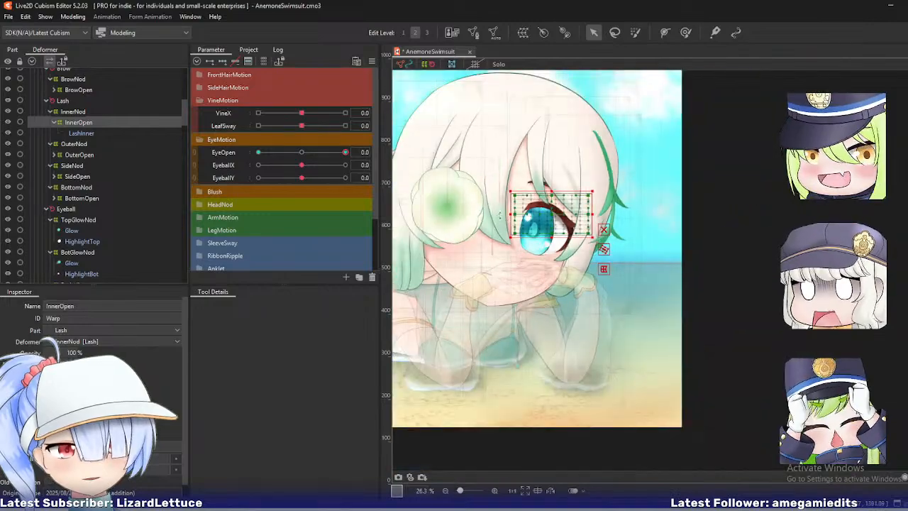
pyautogui.moveTo(478, 203); pyautogui.dragTo(512, 222)
pyautogui.moveTo(345, 152); pyautogui.dragTo(392, 170)
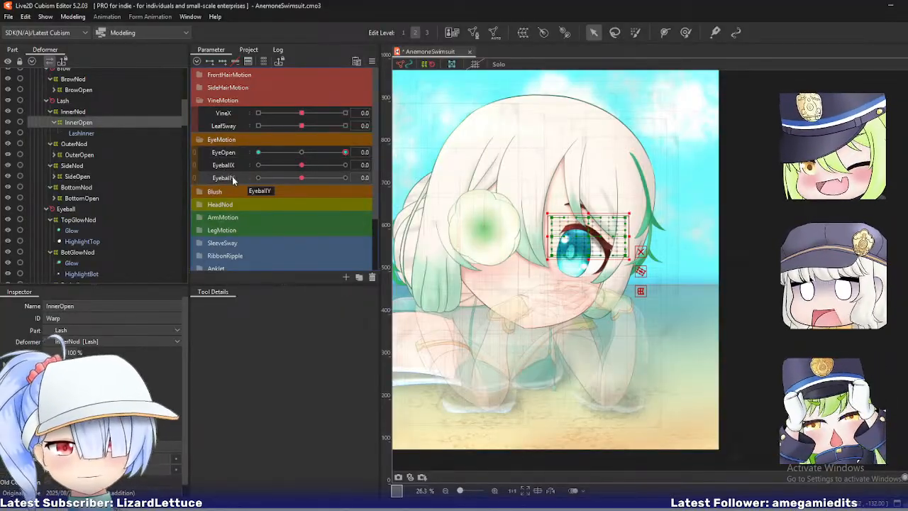
# - Create a new parameter named IrisDilation in the EyeMotion group with a range of -10 to 10 and default 0
pyautogui.click(346, 277)
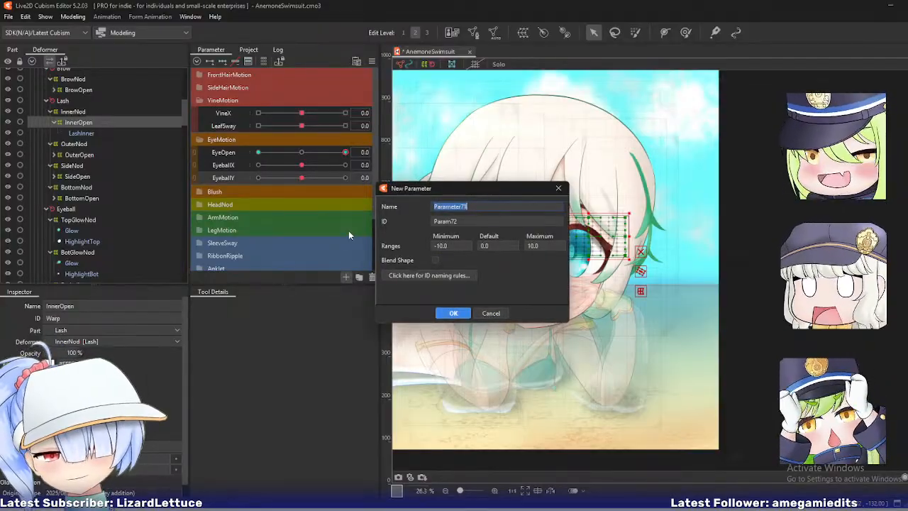
pyautogui.write('Iris')
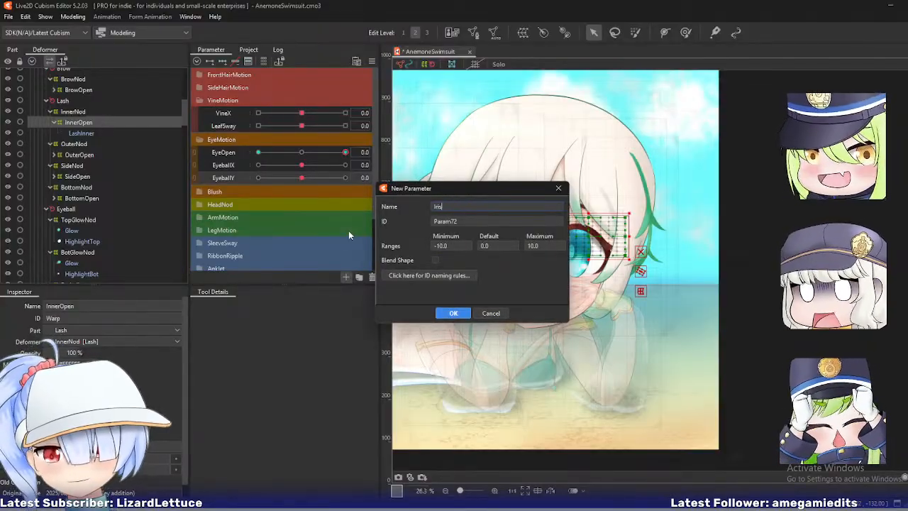
pyautogui.write('Dilation')
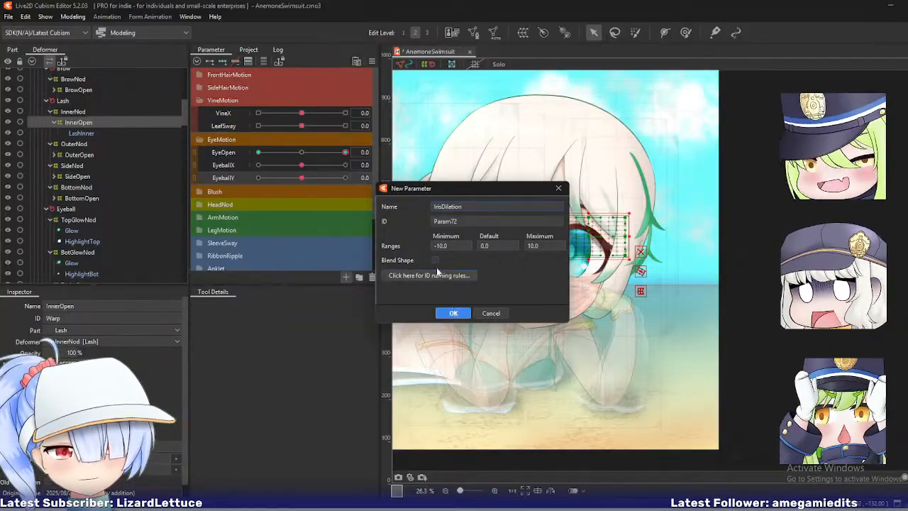
pyautogui.click(444, 310)
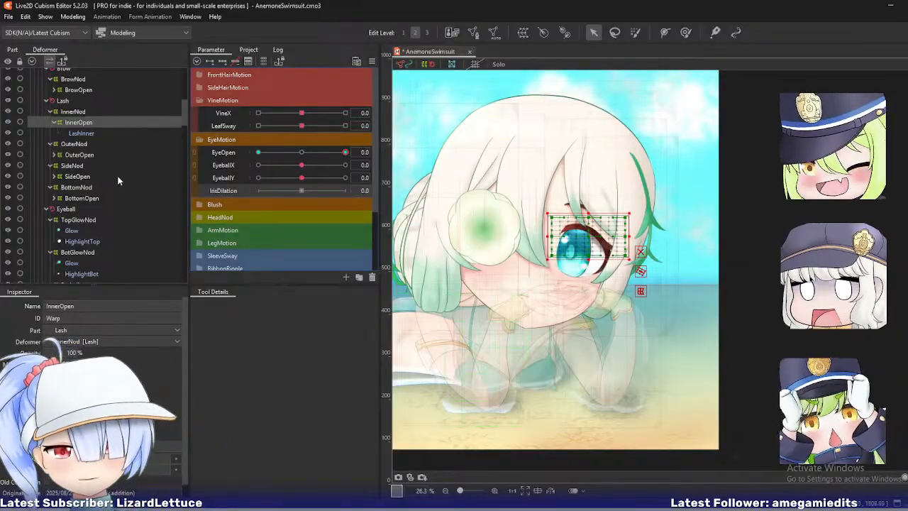
# - Add three keys to IrisDilation for the Eyeball warp deformer that holds the iris parts
pyautogui.scroll(-3, 122, 216)
pyautogui.click(74, 216)
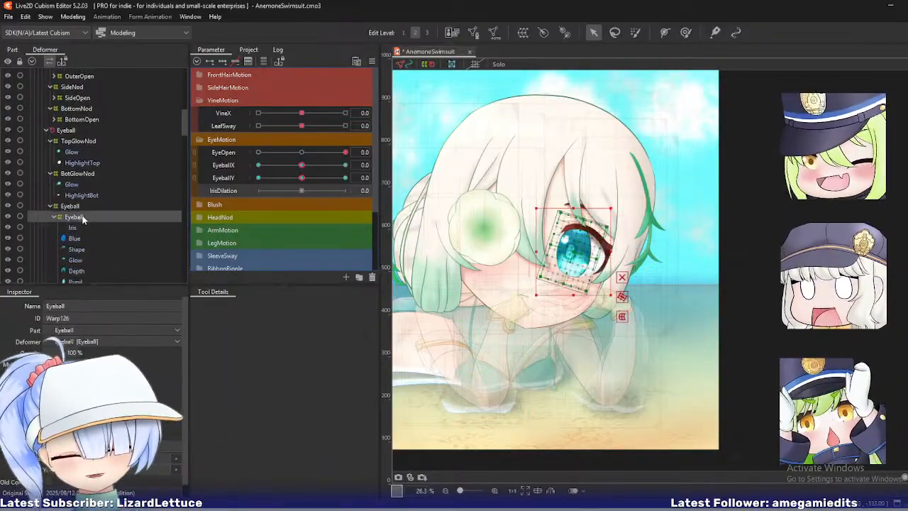
pyautogui.scroll(2, 581, 243)
pyautogui.scroll(1, 583, 234)
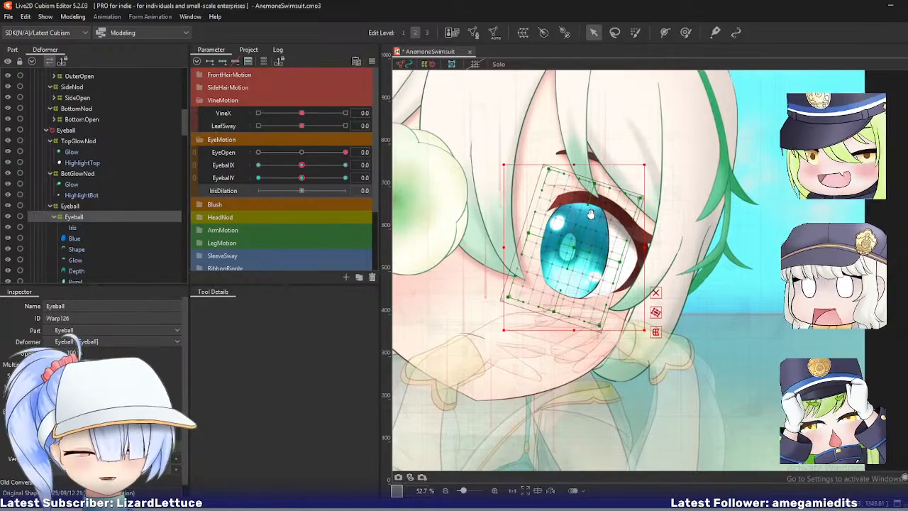
pyautogui.scroll(1, 588, 219)
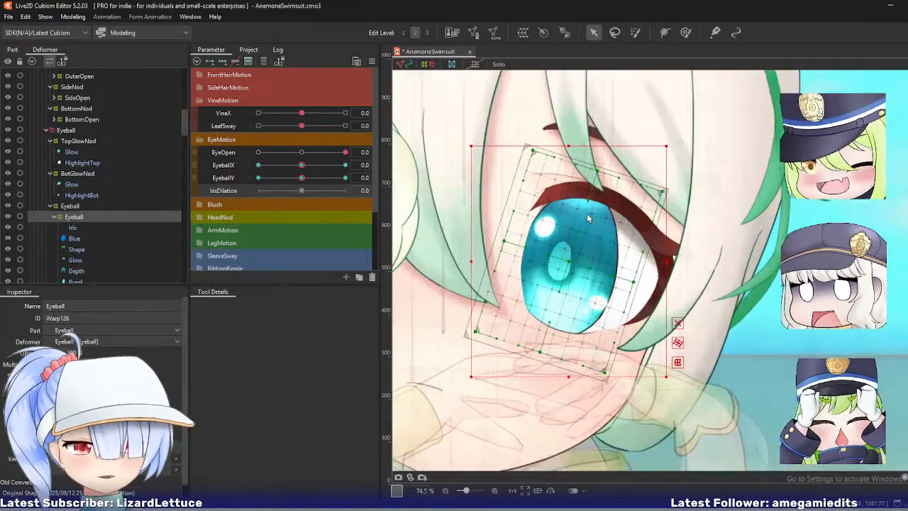
pyautogui.click(222, 62)
# - At IrisDilation -10, pull the midpoints of the Eyeball grid's four edges inward to shrink the iris
pyautogui.moveTo(304, 192); pyautogui.dragTo(258, 192)
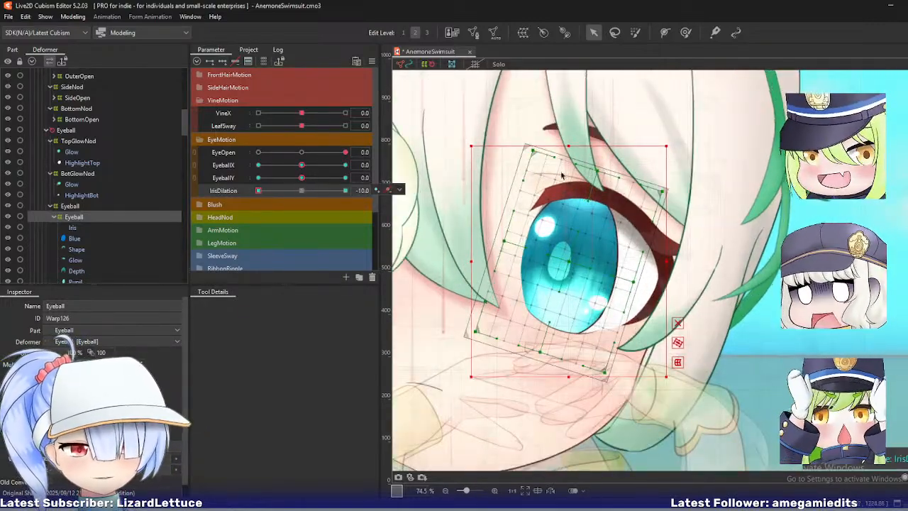
pyautogui.moveTo(599, 171); pyautogui.dragTo(599, 186)
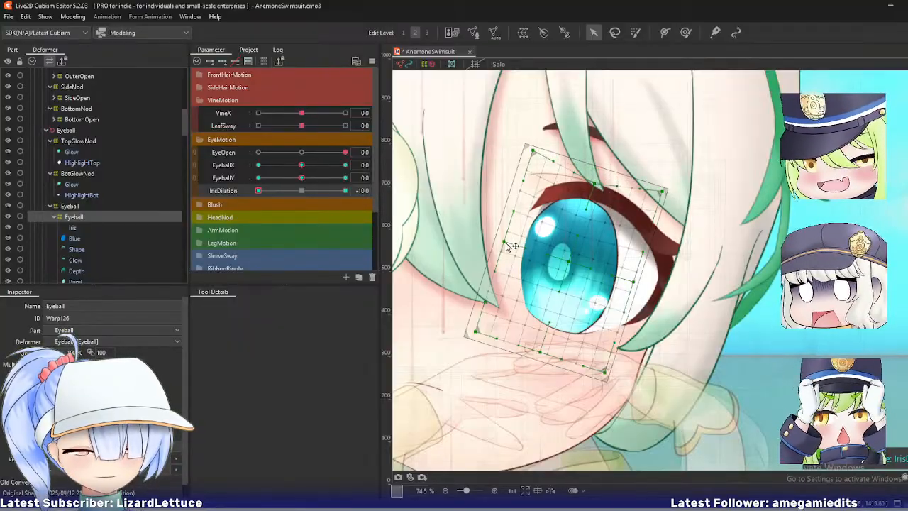
pyautogui.moveTo(513, 244); pyautogui.dragTo(520, 251)
pyautogui.moveTo(634, 286); pyautogui.dragTo(624, 282)
pyautogui.moveTo(540, 352); pyautogui.dragTo(543, 343)
pyautogui.moveTo(260, 191)
pyautogui.mouseDown()
pyautogui.moveTo(290, 195)
pyautogui.moveTo(253, 189)
pyautogui.mouseUp()
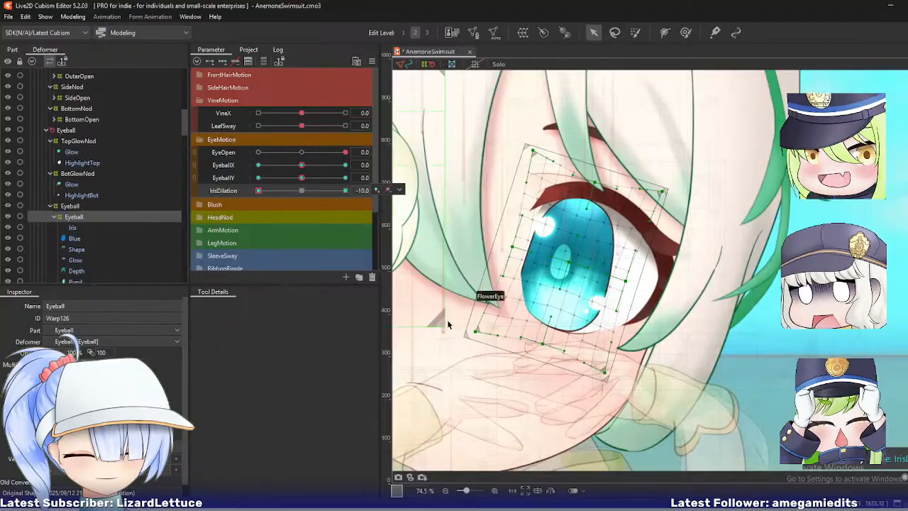
# - Show the Eyeball deformer and its iris parts, down to IrisColour, in solo display and reselect only the deformer
pyautogui.scroll(-3, 97, 231)
pyautogui.keyDown('shift'); pyautogui.click(81, 269); pyautogui.keyUp('shift')
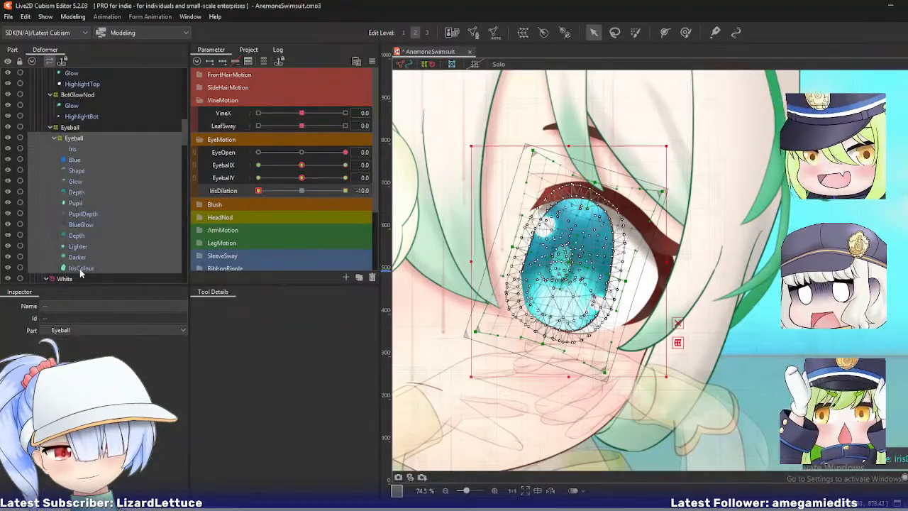
pyautogui.hotkey('shift', 's')
pyautogui.click(95, 140)
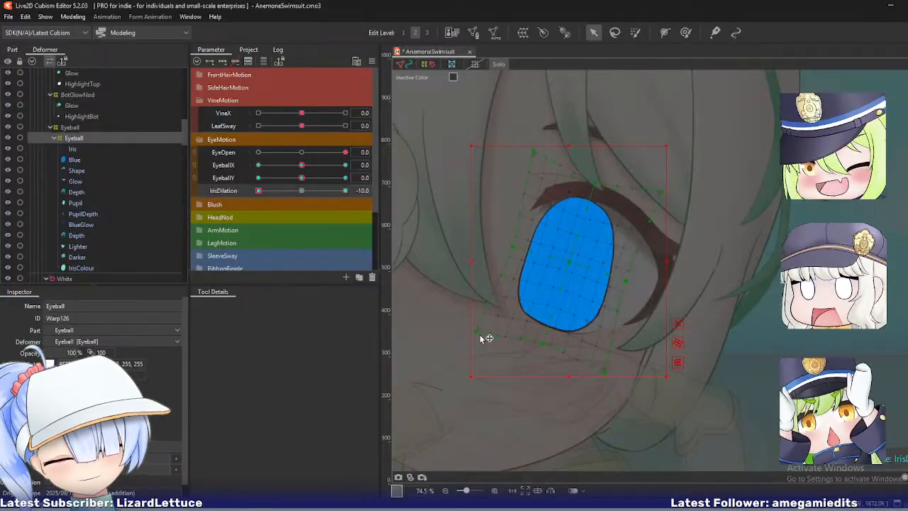
# - Pull the four corners of the Eyeball grid inward at IrisDilation -10 to round the smaller iris
pyautogui.moveTo(487, 339); pyautogui.dragTo(516, 327)
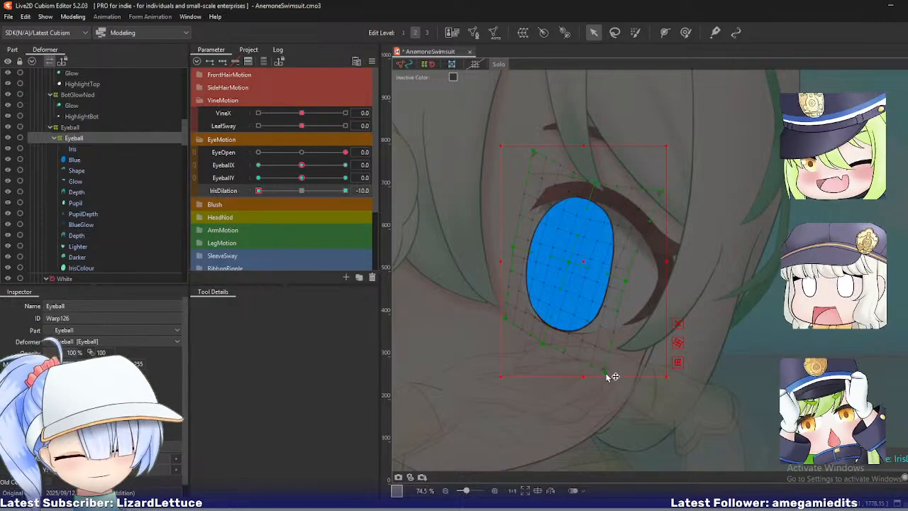
pyautogui.moveTo(605, 372); pyautogui.dragTo(598, 353)
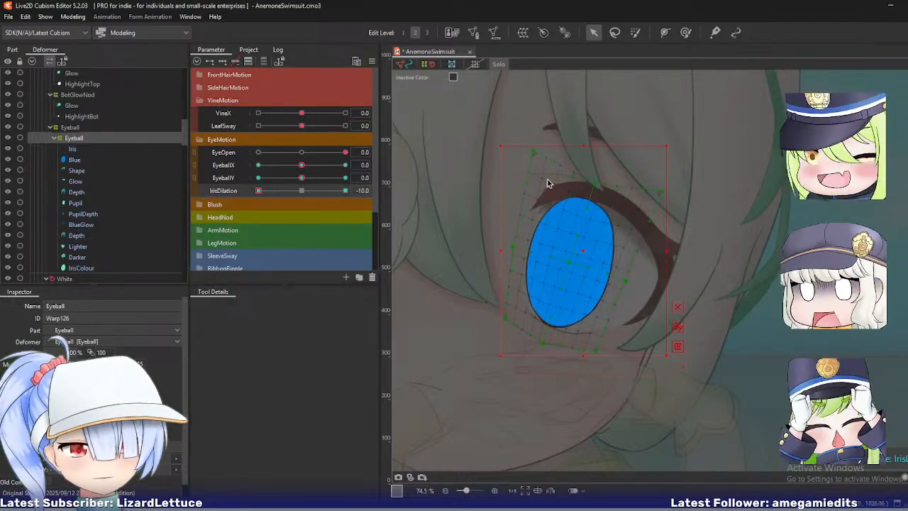
pyautogui.moveTo(540, 155); pyautogui.dragTo(543, 173)
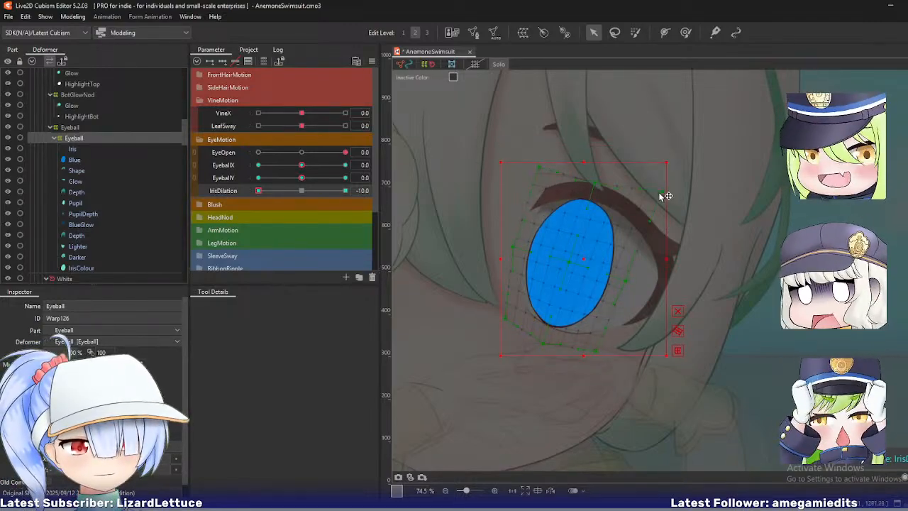
pyautogui.moveTo(665, 194); pyautogui.dragTo(641, 205)
pyautogui.moveTo(540, 170); pyautogui.dragTo(539, 166)
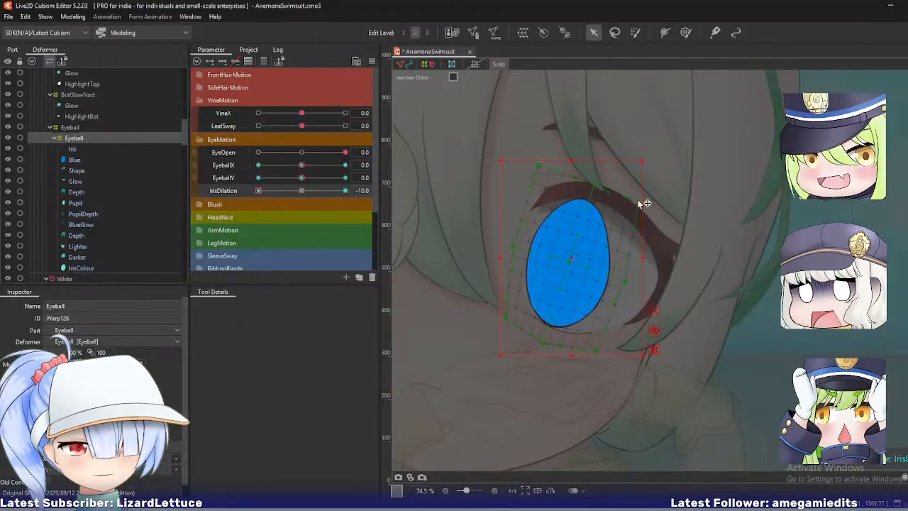
# - Fine-tune the two upper corners of the Eyeball grid at IrisDilation -10 to even out the smaller iris
pyautogui.moveTo(644, 201); pyautogui.dragTo(651, 198)
pyautogui.moveTo(262, 192)
pyautogui.mouseDown()
pyautogui.moveTo(324, 195)
pyautogui.moveTo(249, 198)
pyautogui.mouseUp()
pyautogui.click(540, 169)
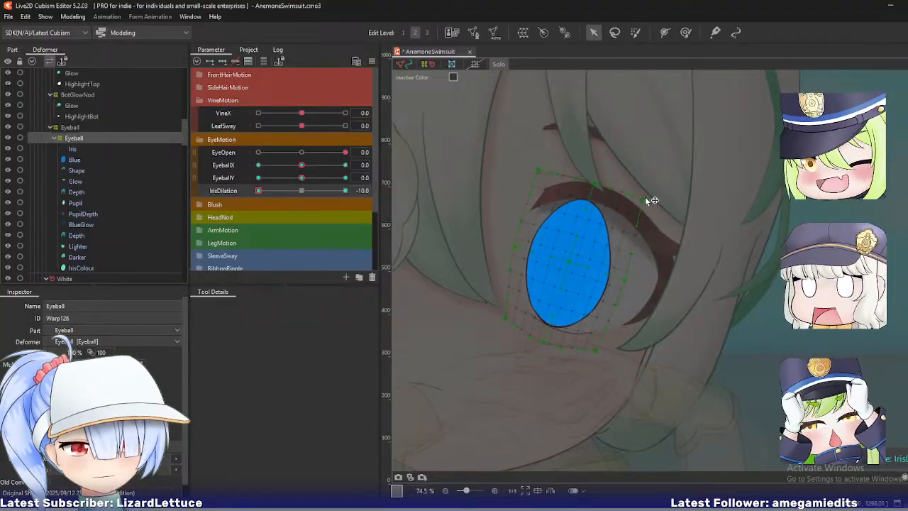
# - At IrisDilation 10, pull the midpoints of the Eyeball grid's four edges outward to enlarge the iris
pyautogui.moveTo(259, 190); pyautogui.dragTo(537, 204)
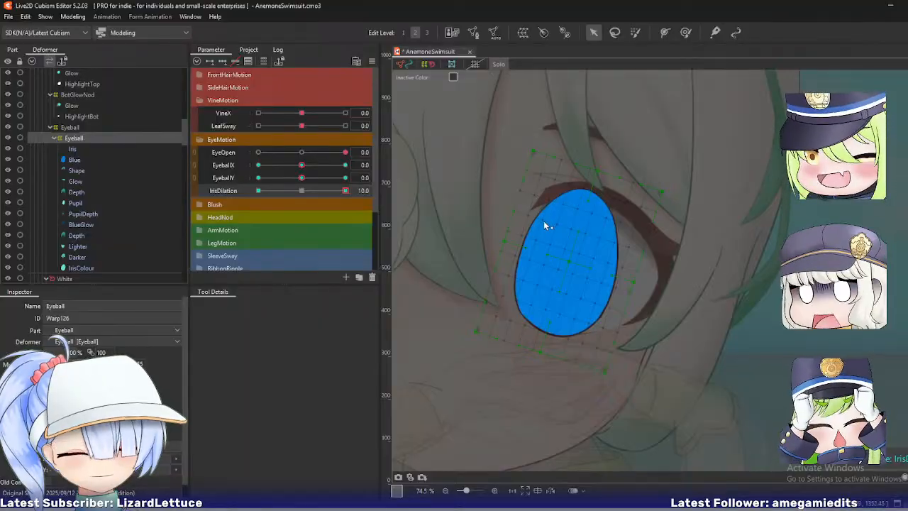
pyautogui.moveTo(503, 240); pyautogui.dragTo(498, 236)
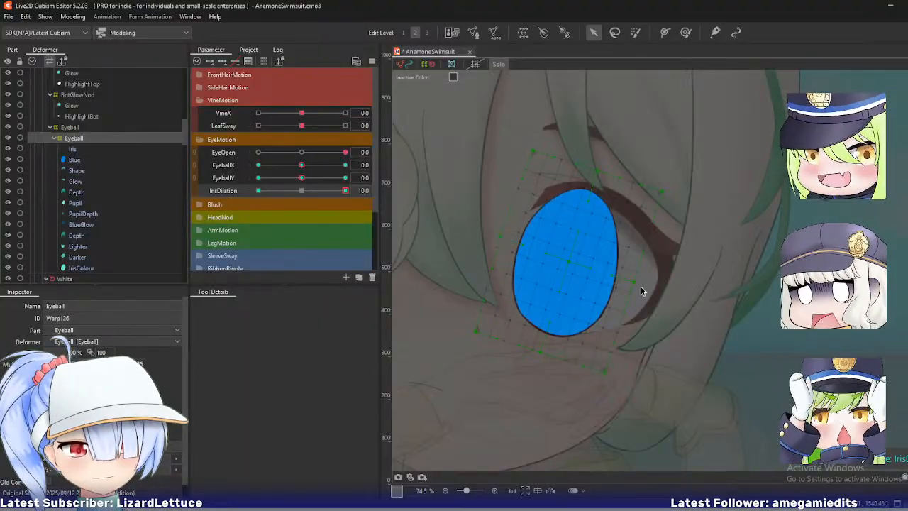
pyautogui.moveTo(640, 291); pyautogui.dragTo(644, 286)
pyautogui.moveTo(597, 174); pyautogui.dragTo(599, 166)
pyautogui.moveTo(540, 353); pyautogui.dragTo(539, 360)
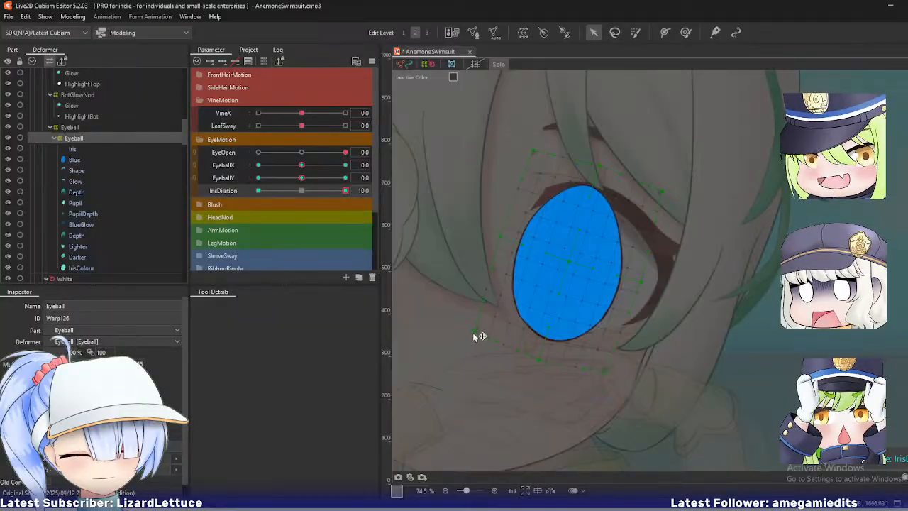
# - Pull the four corners of the Eyeball grid outward at IrisDilation 10 to round the larger iris
pyautogui.moveTo(473, 333); pyautogui.dragTo(467, 331)
pyautogui.moveTo(609, 375); pyautogui.dragTo(611, 381)
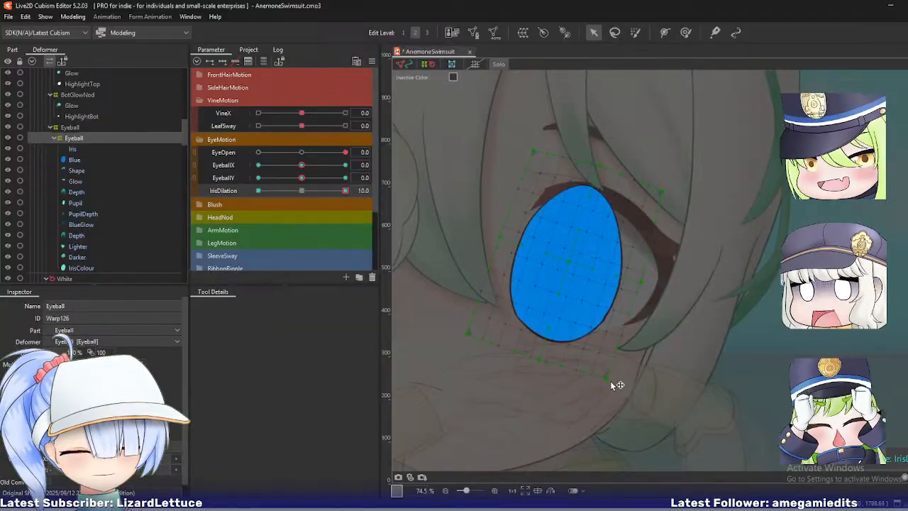
pyautogui.moveTo(534, 148); pyautogui.dragTo(529, 143)
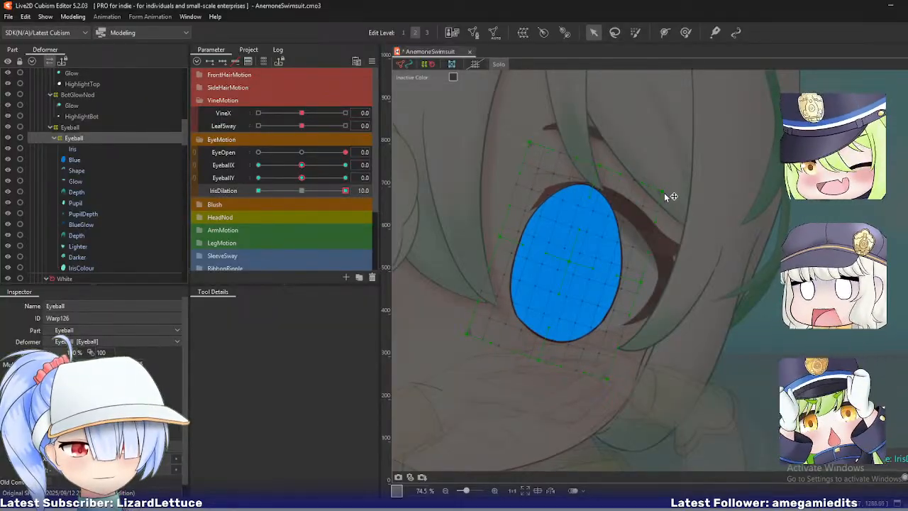
pyautogui.moveTo(664, 192); pyautogui.dragTo(671, 189)
# - Turn off solo display and preview the iris size from IrisDilation 10 to -10, returning the parameter to 0
pyautogui.click(498, 64)
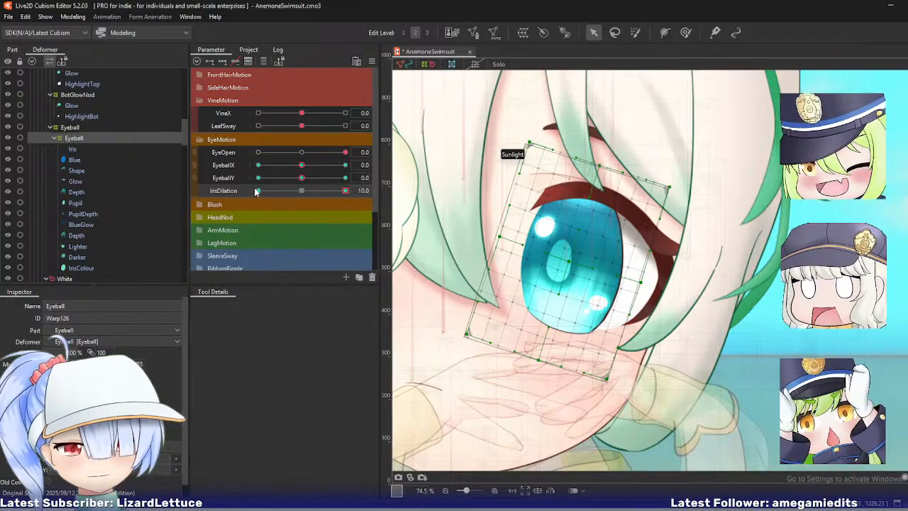
pyautogui.moveTo(347, 191); pyautogui.dragTo(225, 194)
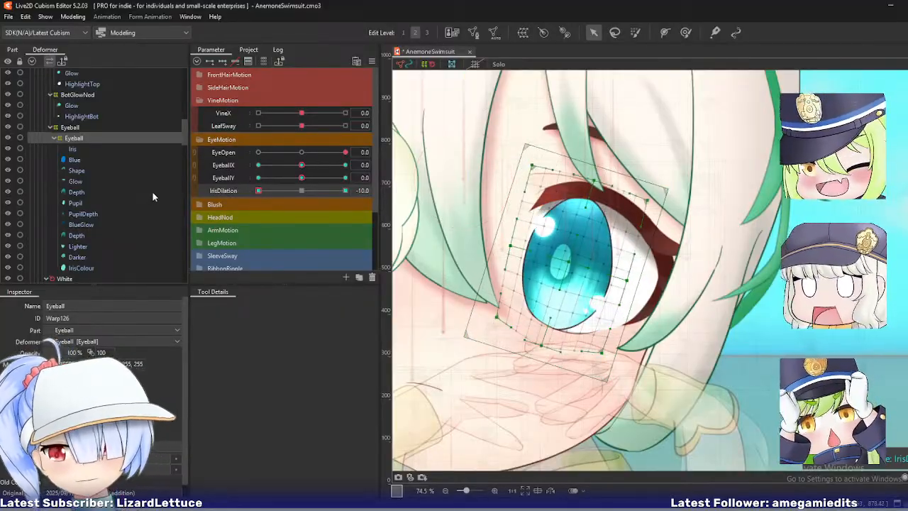
pyautogui.hotkey('ctrl', 'z')
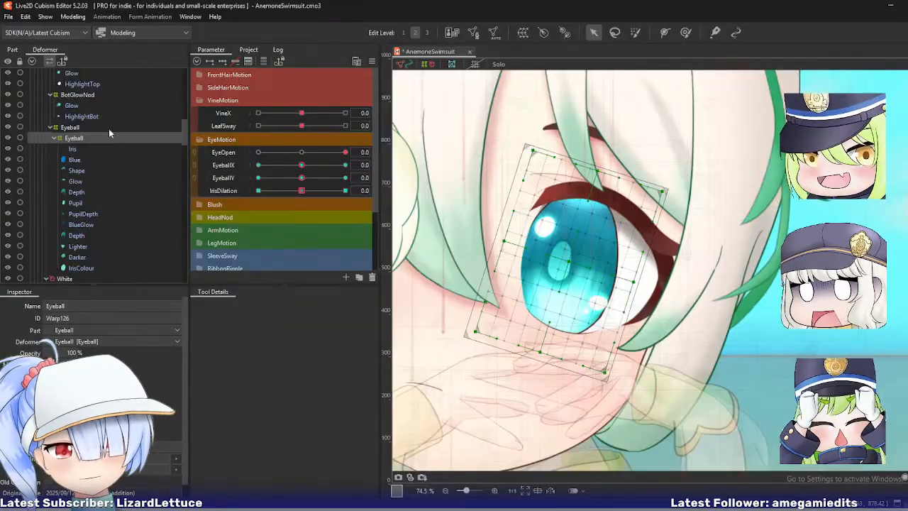
# - Add three keys on EyeballX to the TopGlowNod deformer and set EyeballX to 10
pyautogui.scroll(3, 101, 175)
pyautogui.click(78, 142)
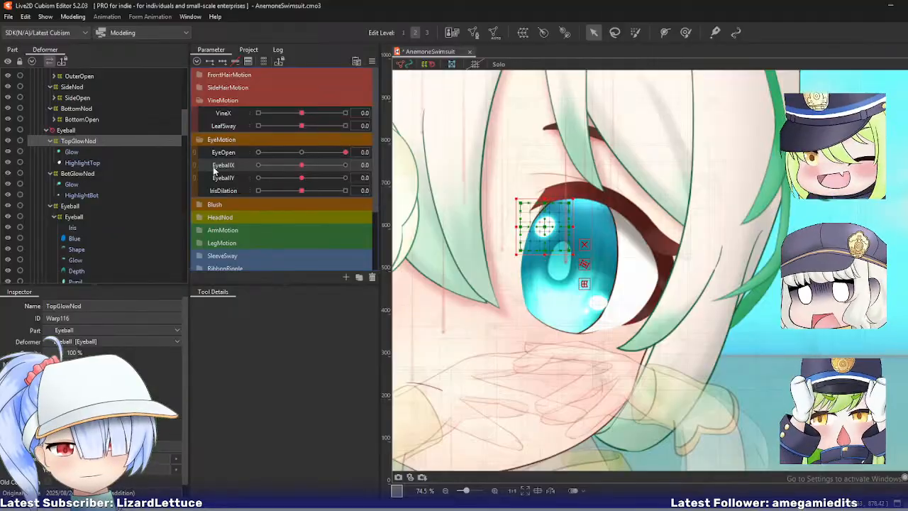
pyautogui.moveTo(301, 164); pyautogui.dragTo(345, 165)
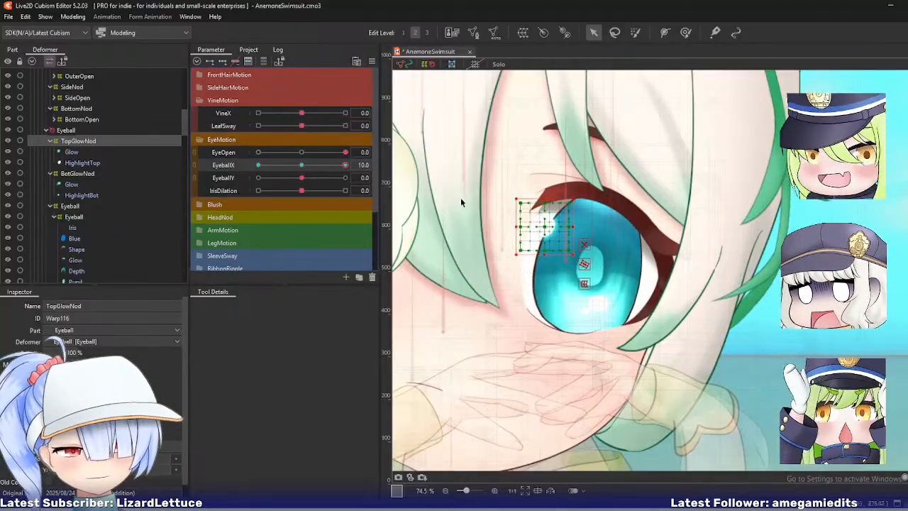
# - Try to shift the TopGlowNod grid toward the iris at EyeballX 10 and bend its centre and edge points
pyautogui.scroll(3, 546, 244)
pyautogui.moveTo(542, 209); pyautogui.dragTo(610, 211)
pyautogui.hotkey('ctrl', 'z')
pyautogui.hotkey('ctrl', 'z')
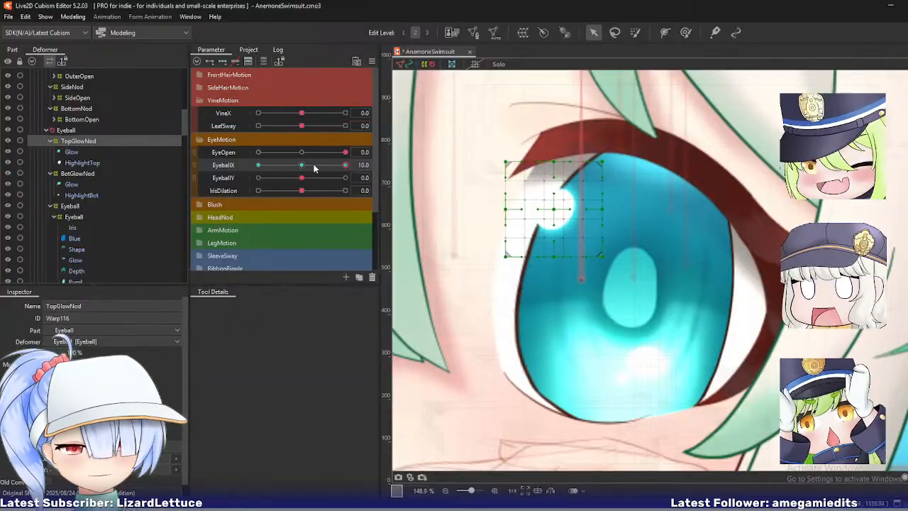
pyautogui.moveTo(345, 165); pyautogui.dragTo(376, 168)
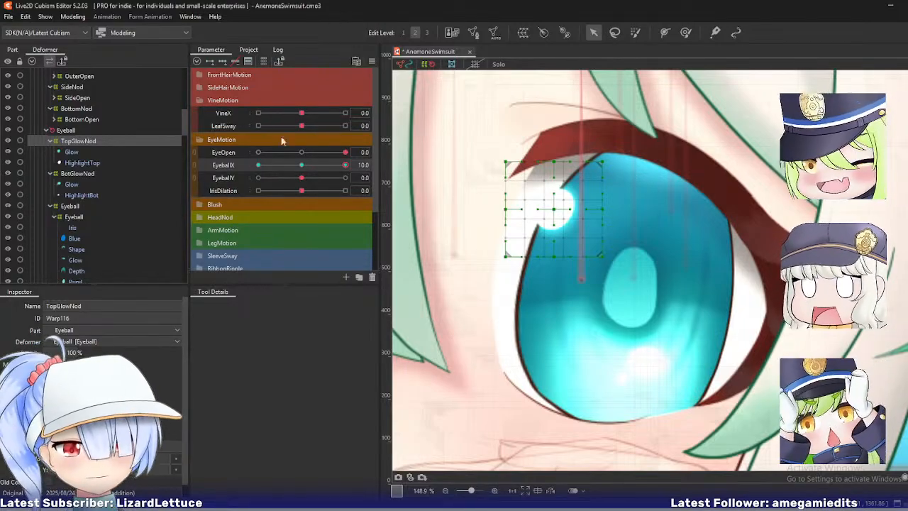
pyautogui.moveTo(338, 167)
pyautogui.mouseDown()
pyautogui.moveTo(298, 165)
pyautogui.moveTo(345, 165)
pyautogui.mouseUp()
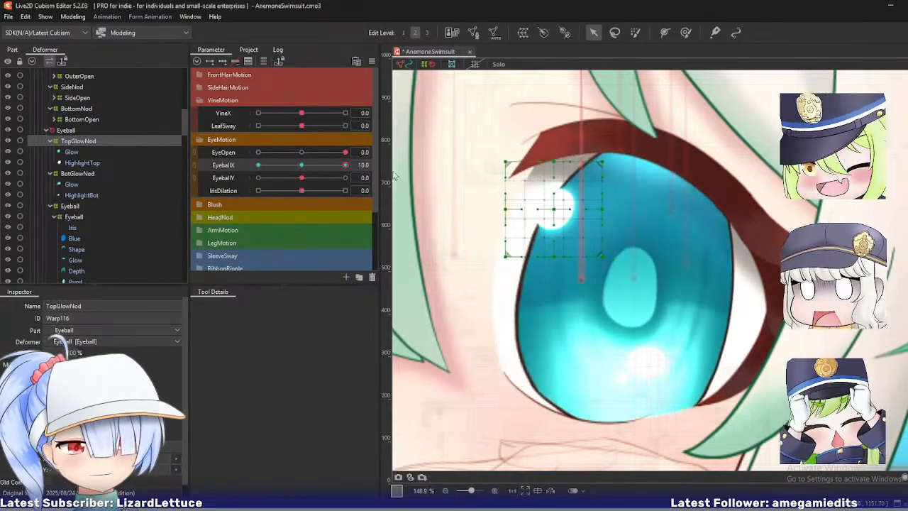
pyautogui.moveTo(558, 209)
pyautogui.mouseDown()
pyautogui.moveTo(573, 214)
pyautogui.moveTo(562, 202)
pyautogui.mouseUp()
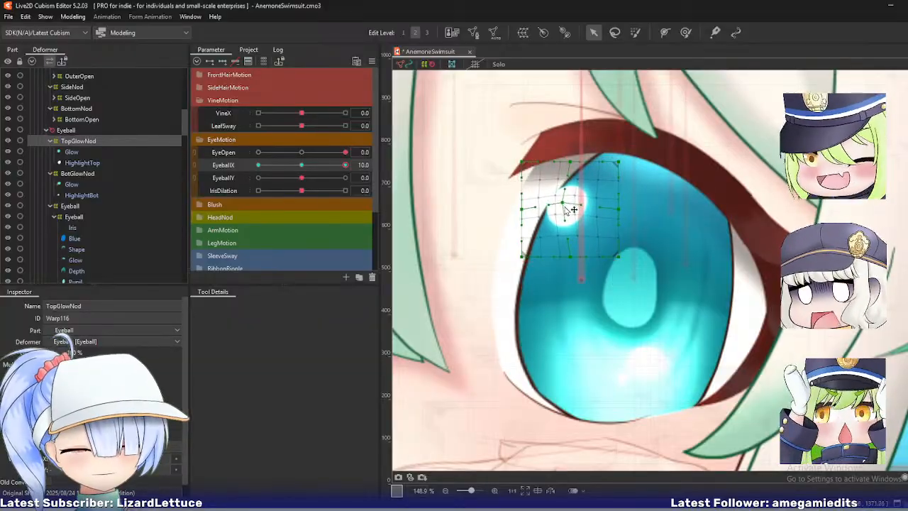
pyautogui.moveTo(573, 255); pyautogui.dragTo(567, 259)
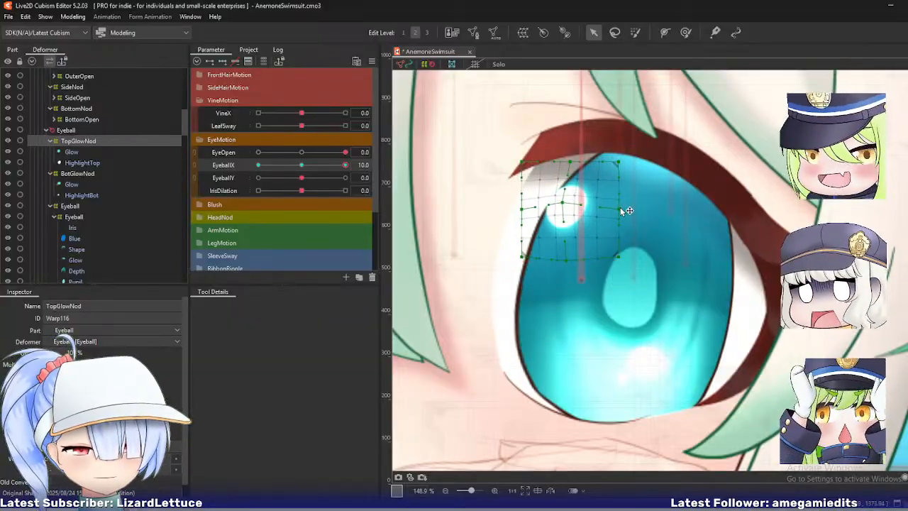
pyautogui.moveTo(620, 207); pyautogui.dragTo(622, 210)
pyautogui.moveTo(349, 173); pyautogui.dragTo(369, 174)
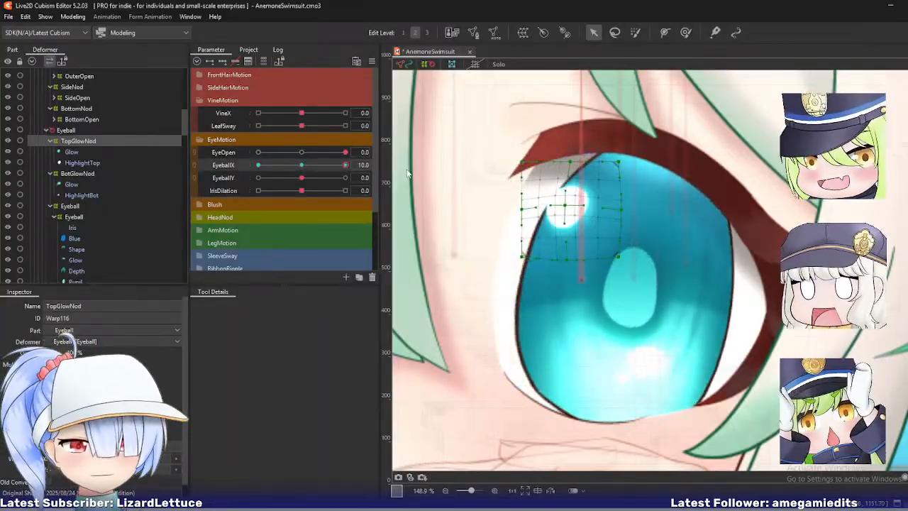
# - At EyeballX 10, move the TopGlowNod grid onto the shifted iris and adjust its points to reshape the upper highlight
pyautogui.click(543, 207)
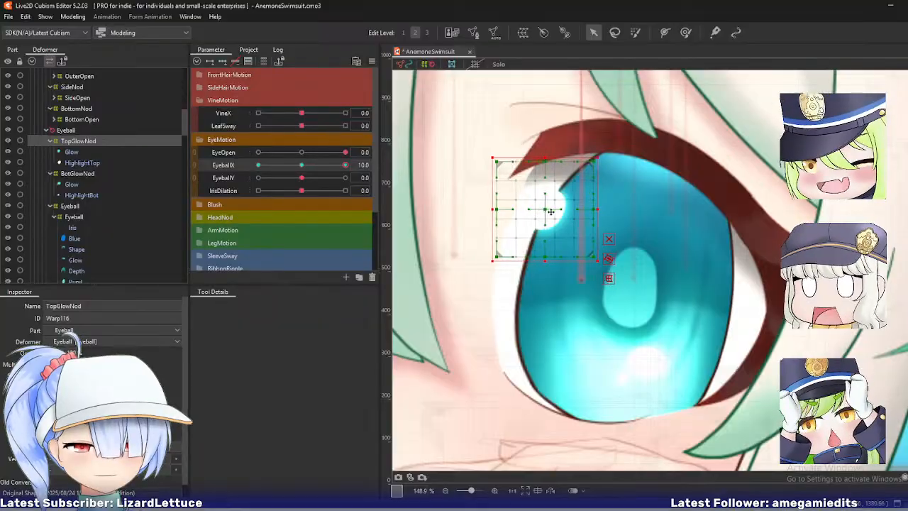
pyautogui.moveTo(550, 212); pyautogui.dragTo(582, 212)
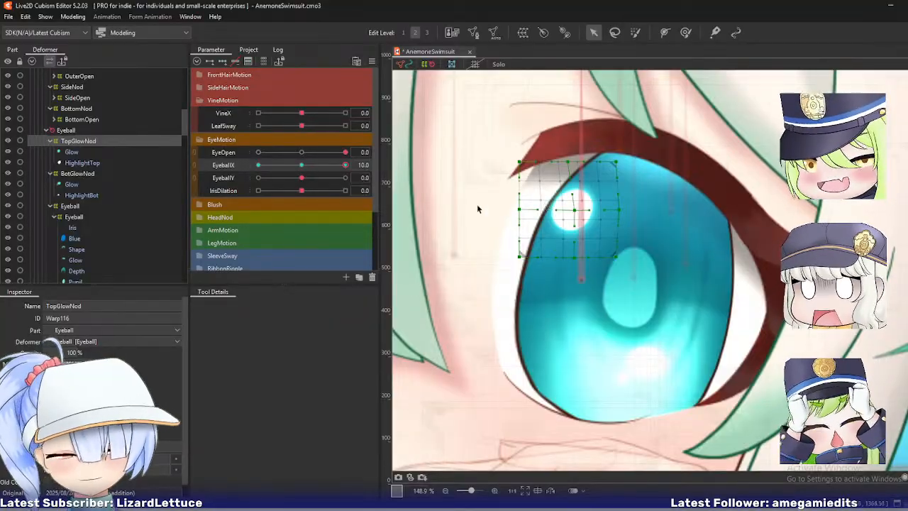
pyautogui.moveTo(344, 165)
pyautogui.mouseDown()
pyautogui.moveTo(312, 164)
pyautogui.moveTo(345, 164)
pyautogui.mouseUp()
# - Add three keys on EyeballX to the BotGlowNod deformer, keeping EyeballX at 10 for editing
pyautogui.click(78, 173)
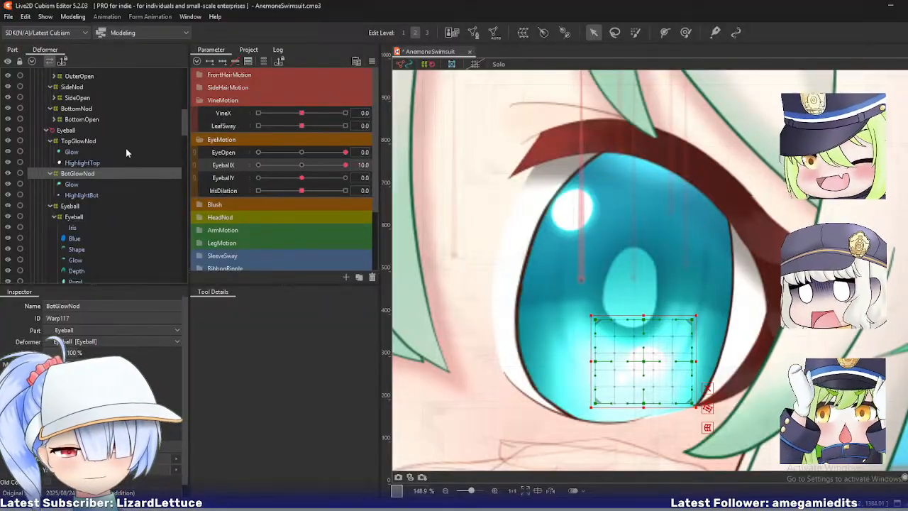
pyautogui.click(222, 62)
pyautogui.moveTo(526, 268); pyautogui.dragTo(506, 185)
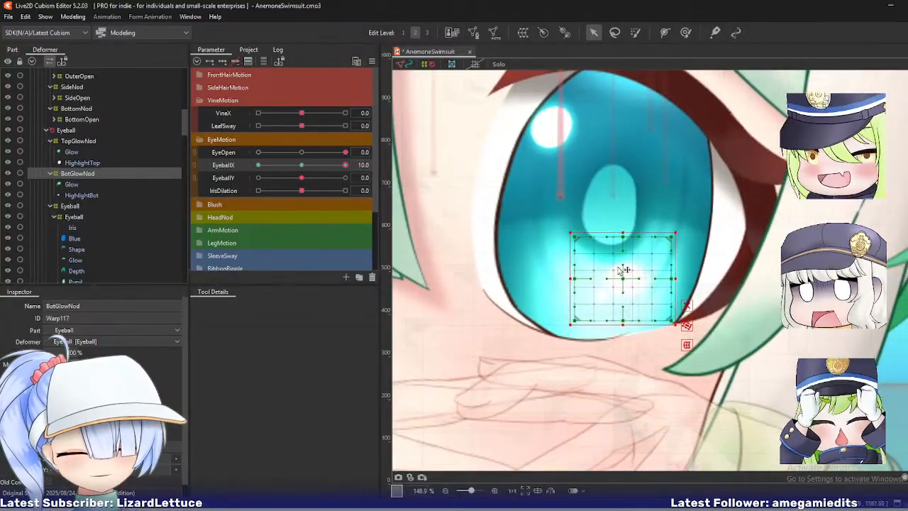
pyautogui.moveTo(344, 165)
pyautogui.mouseDown()
pyautogui.moveTo(325, 170)
pyautogui.moveTo(345, 165)
pyautogui.mouseUp()
# - At EyeballX 10, shift the BotGlowNod grid with the iris and pull its centre, edge and corner points outward
pyautogui.moveTo(627, 282); pyautogui.dragTo(668, 283)
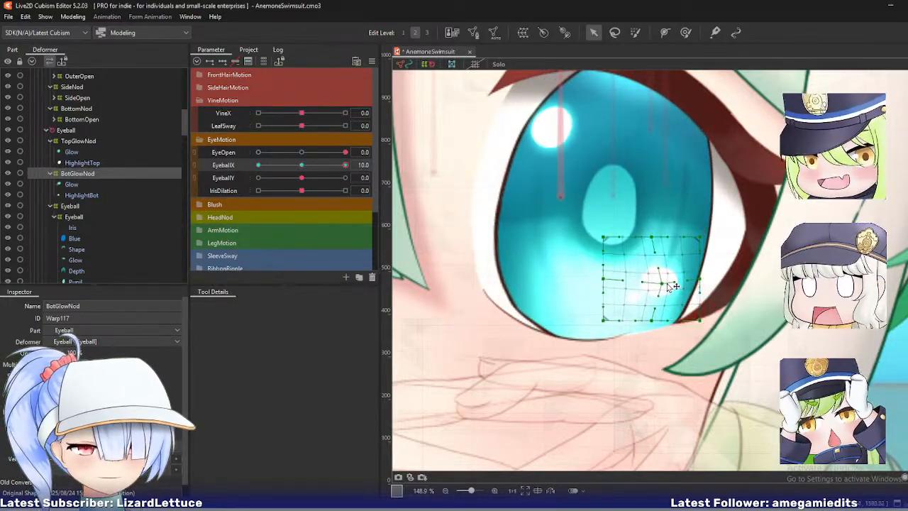
pyautogui.moveTo(652, 321); pyautogui.dragTo(661, 326)
pyautogui.moveTo(700, 279); pyautogui.dragTo(710, 280)
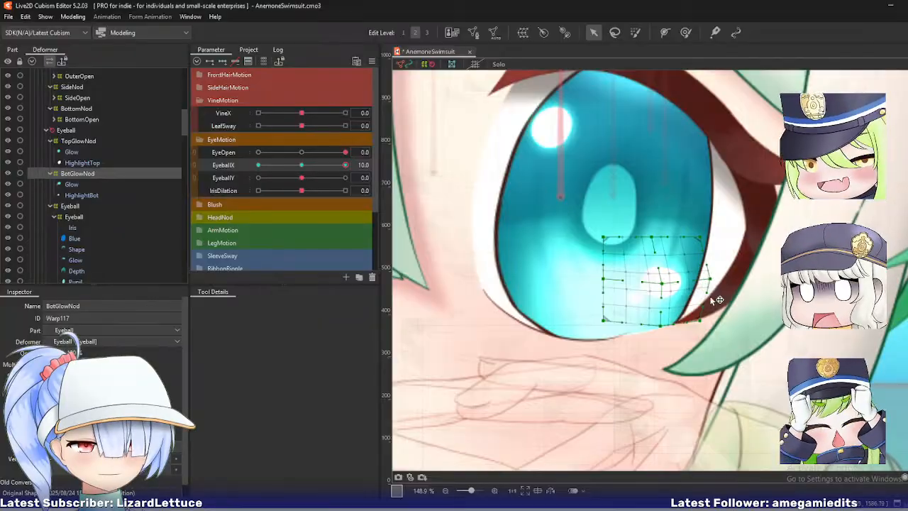
pyautogui.moveTo(701, 321); pyautogui.dragTo(708, 327)
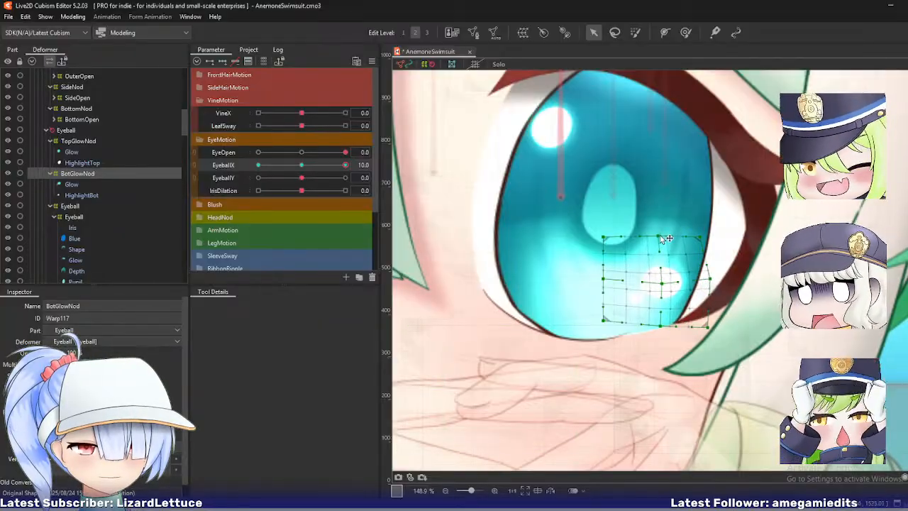
pyautogui.moveTo(345, 164)
pyautogui.mouseDown()
pyautogui.moveTo(310, 164)
pyautogui.moveTo(344, 165)
pyautogui.mouseUp()
# - Reselect TopGlowNod and check how the upper highlight follows the iris as EyeballX changes
pyautogui.click(77, 143)
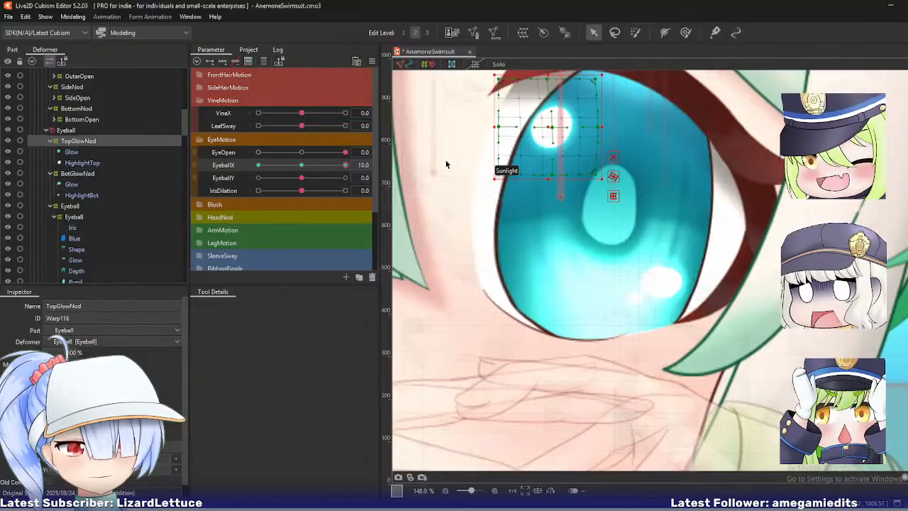
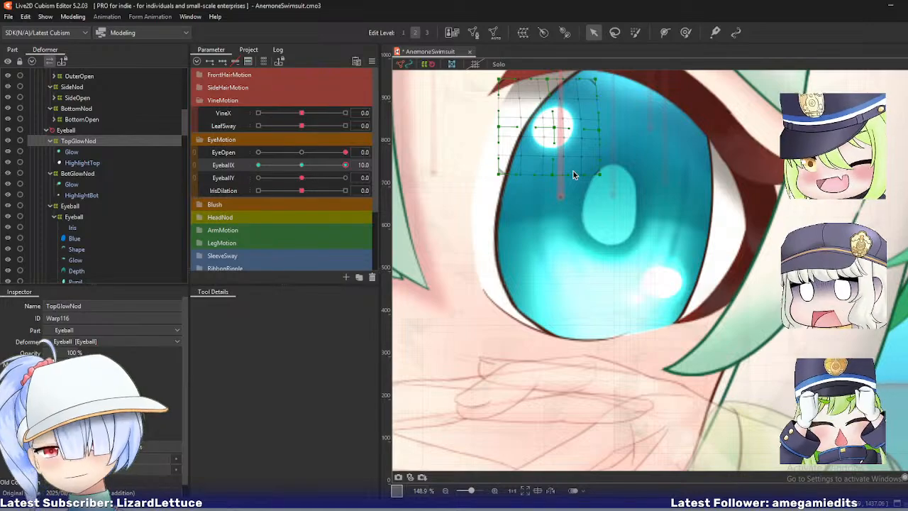
pyautogui.moveTo(540, 163); pyautogui.dragTo(531, 186)
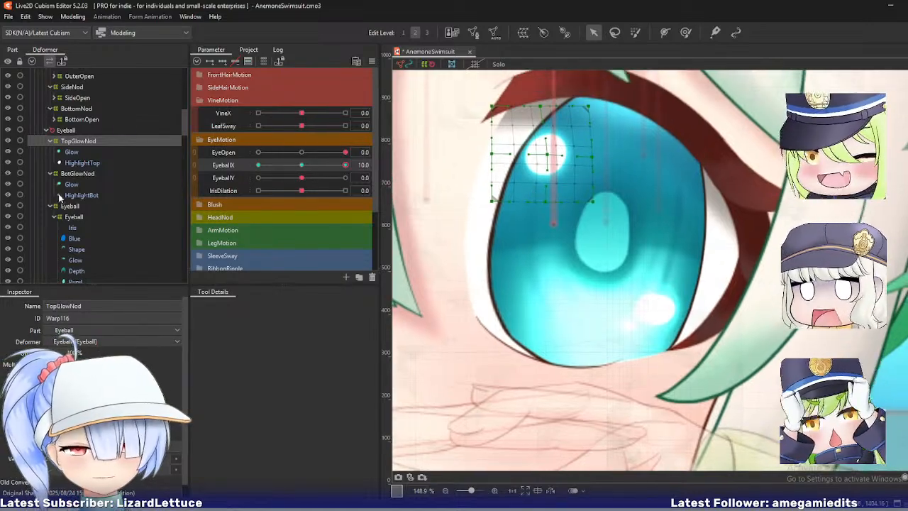
pyautogui.moveTo(345, 165); pyautogui.dragTo(363, 175)
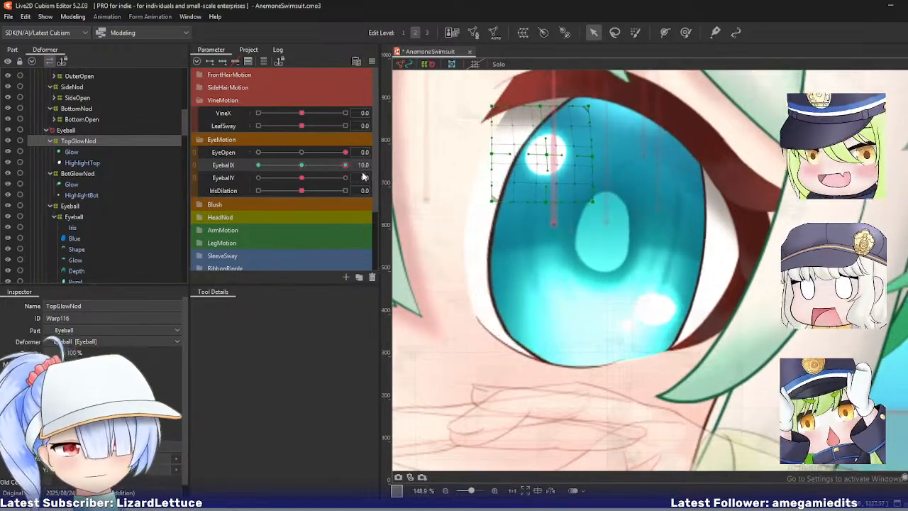
# - Select the Eyeball warp deformer holding the iris parts and adjust its grid's lower edge midpoint and inner lower corner at EyeballX 10
pyautogui.rightClick(558, 305)
pyautogui.moveTo(603, 313)
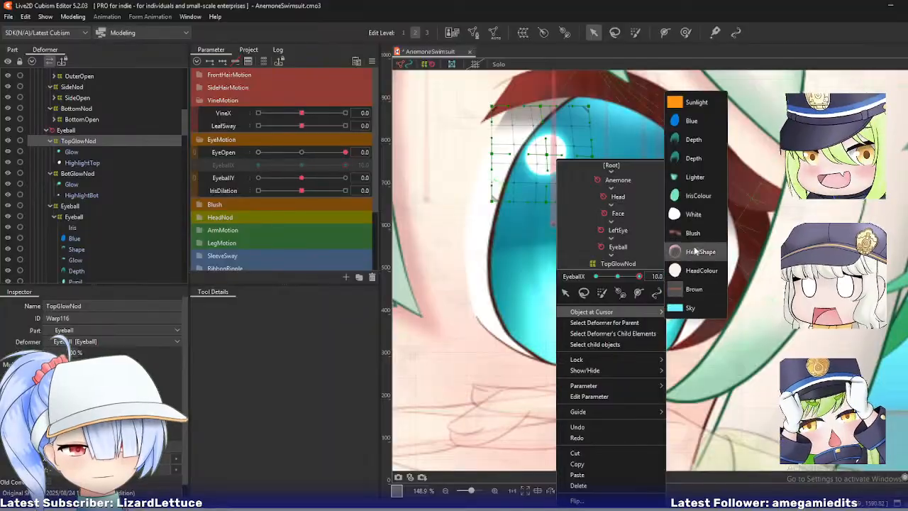
pyautogui.click(690, 121)
pyautogui.click(68, 217)
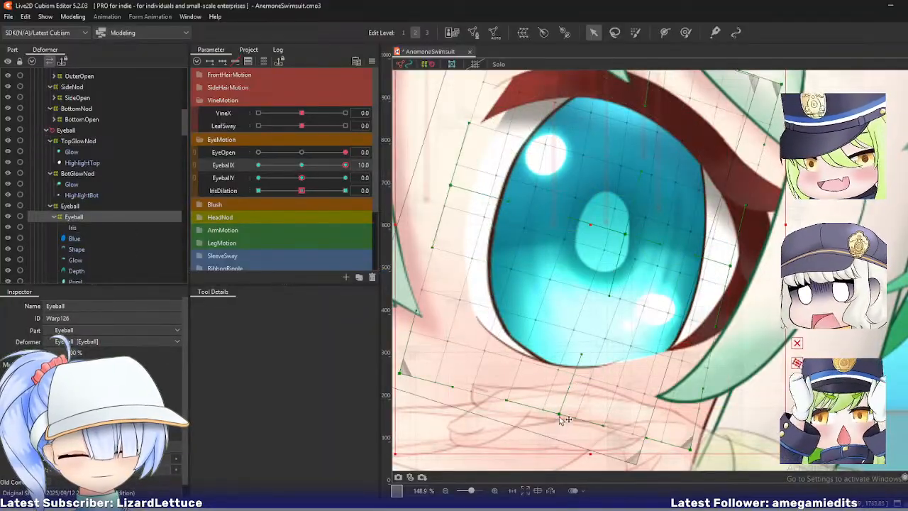
pyautogui.moveTo(559, 423); pyautogui.dragTo(563, 428)
pyautogui.moveTo(407, 378); pyautogui.dragTo(421, 379)
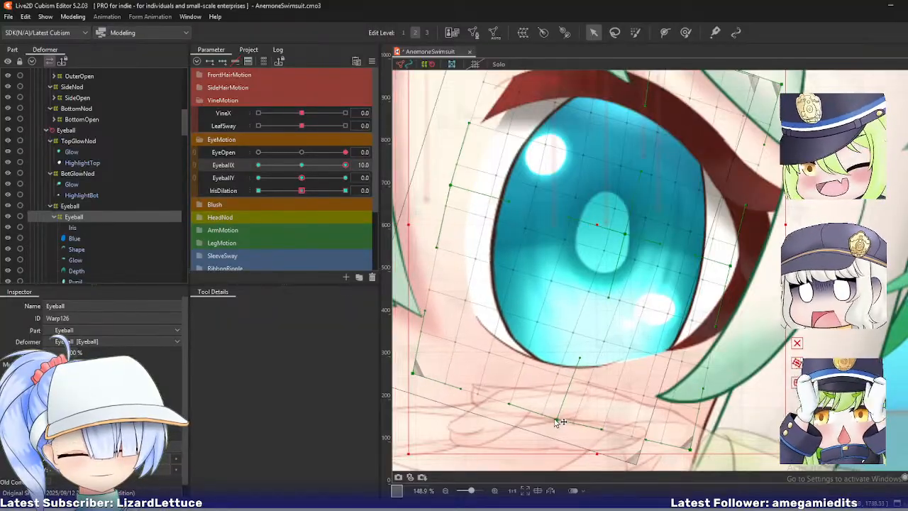
pyautogui.scroll(-3, 551, 363)
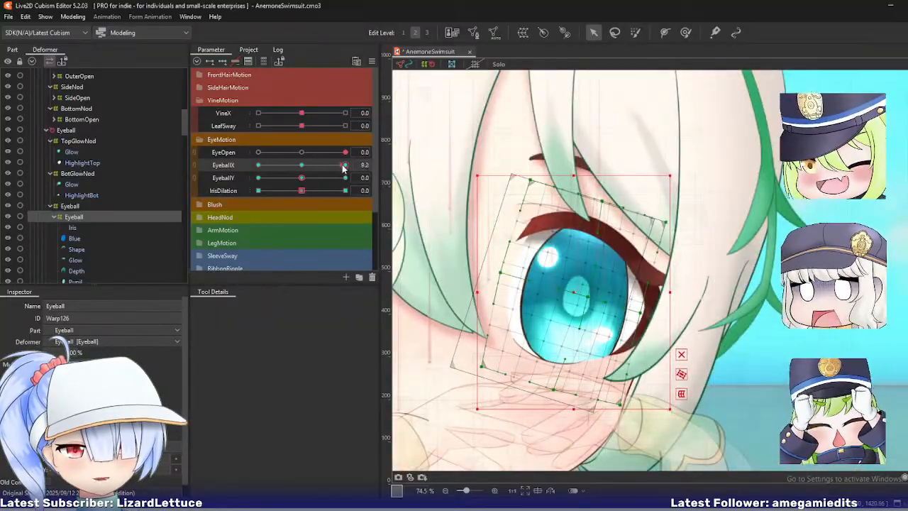
pyautogui.moveTo(345, 166)
pyautogui.mouseDown()
pyautogui.moveTo(324, 169)
pyautogui.moveTo(362, 173)
pyautogui.mouseUp()
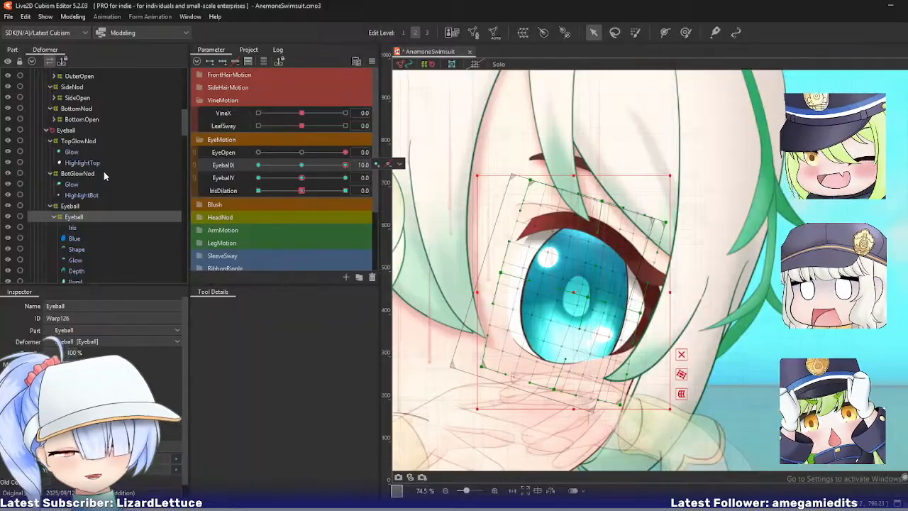
# - At EyeballX -10, shift the TopGlowNod grid sideways toward the iris's left edge so the upper highlight follows
pyautogui.click(82, 141)
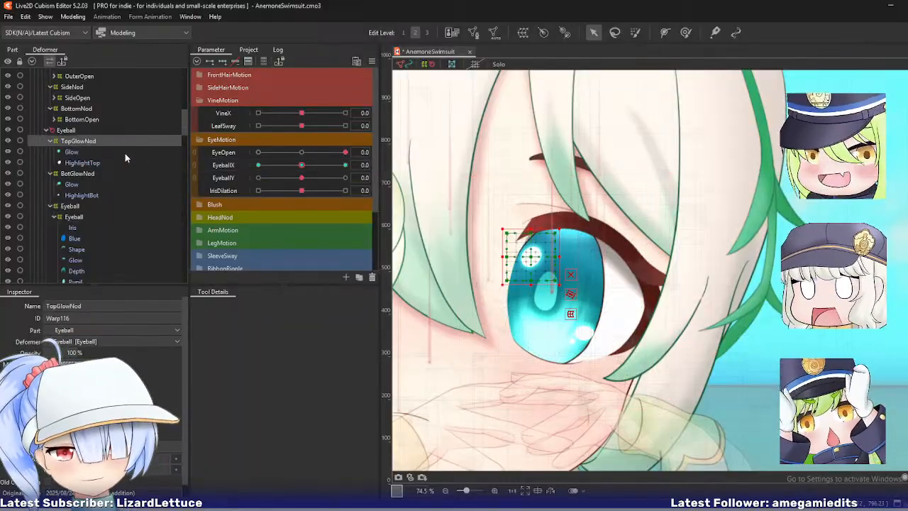
pyautogui.moveTo(306, 172); pyautogui.dragTo(258, 171)
pyautogui.scroll(3, 529, 259)
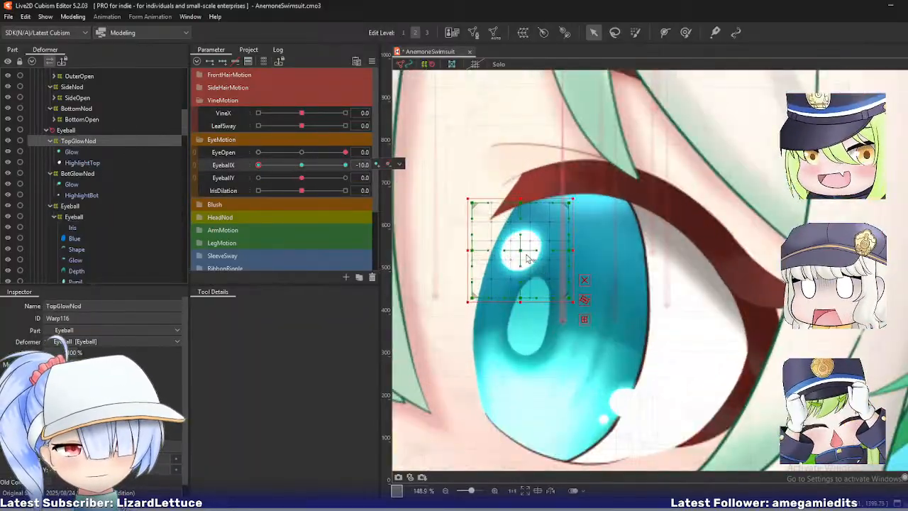
pyautogui.moveTo(521, 251)
pyautogui.mouseDown()
pyautogui.moveTo(510, 251)
pyautogui.moveTo(515, 257)
pyautogui.mouseUp()
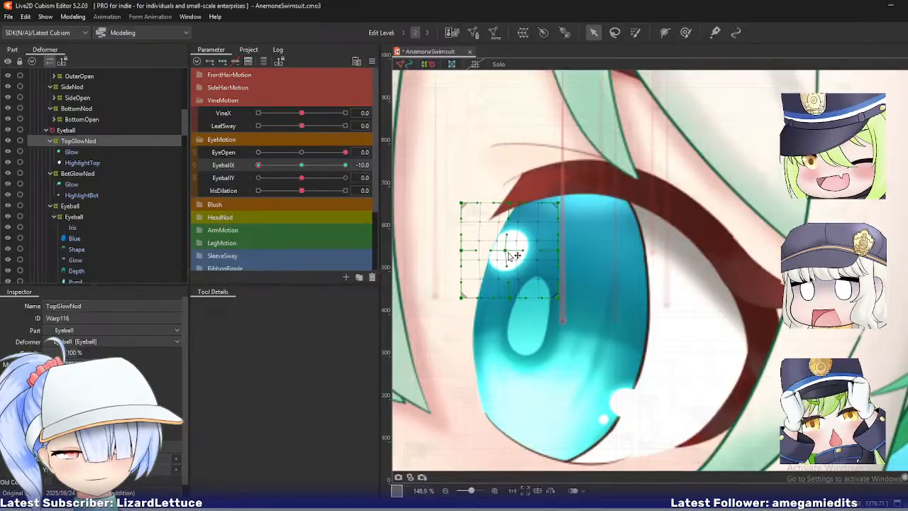
# - At EyeballX -10, shift the BotGlowNod grid left and reshape its centre, edge and corner points, then return EyeballX to 0
pyautogui.click(78, 175)
pyautogui.scroll(3, 598, 315)
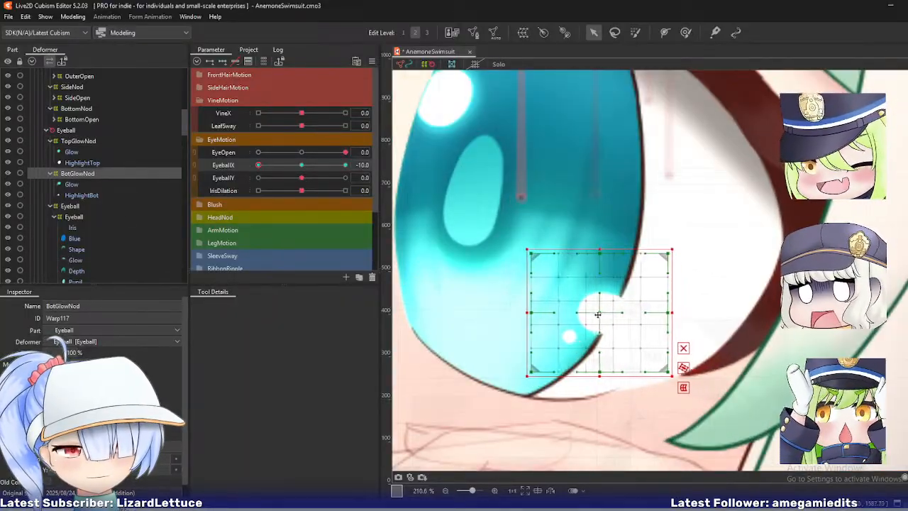
pyautogui.moveTo(598, 314); pyautogui.dragTo(581, 314)
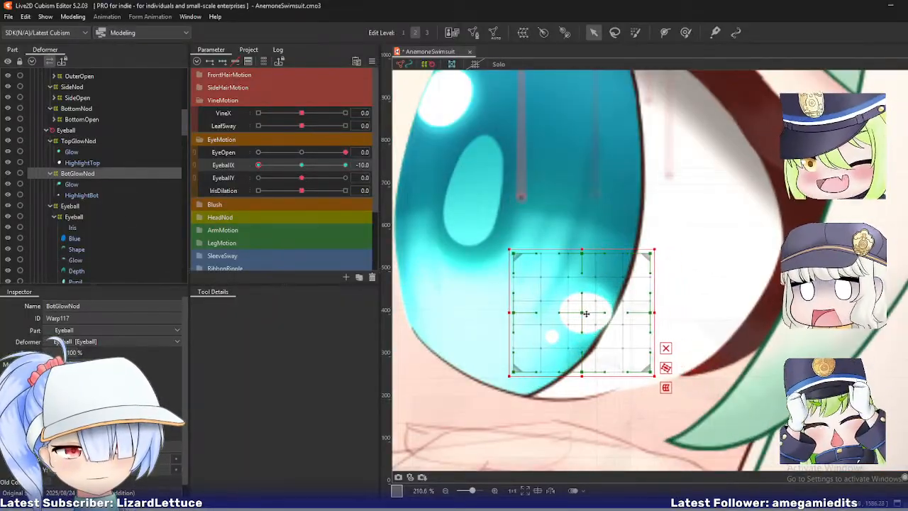
pyautogui.click(586, 379)
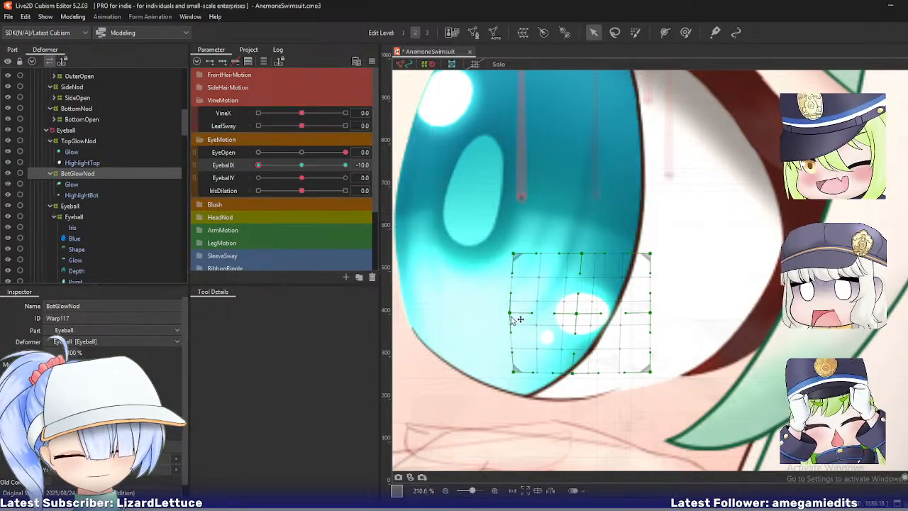
pyautogui.moveTo(651, 319); pyautogui.dragTo(654, 308)
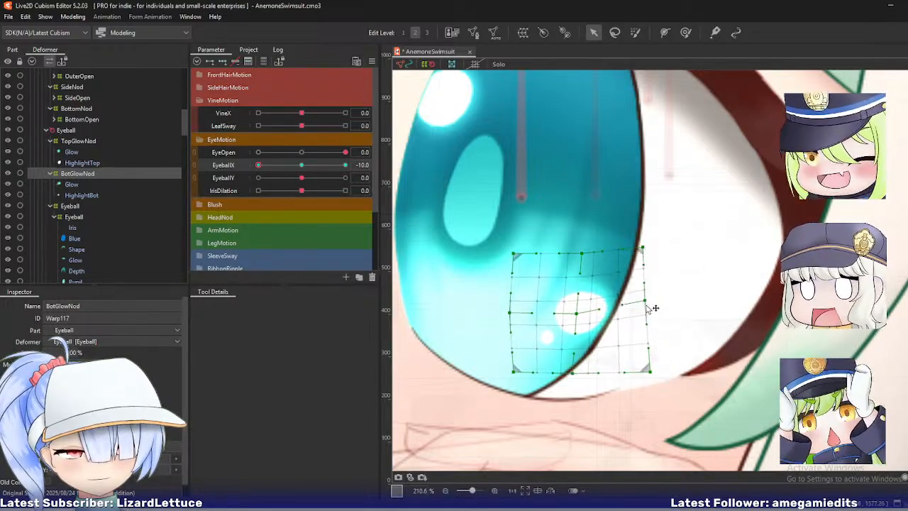
pyautogui.moveTo(581, 253); pyautogui.dragTo(577, 253)
pyautogui.moveTo(576, 312); pyautogui.dragTo(573, 314)
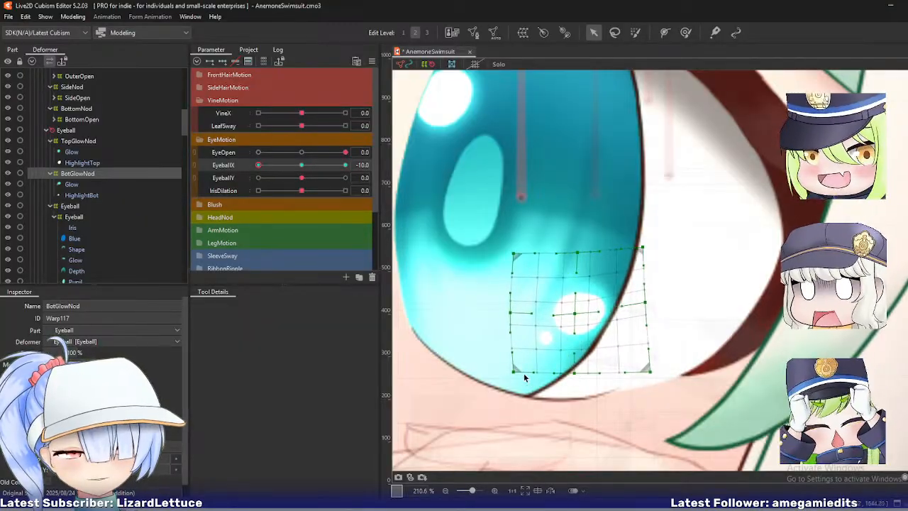
pyautogui.moveTo(525, 378); pyautogui.dragTo(521, 377)
pyautogui.moveTo(653, 376); pyautogui.dragTo(646, 379)
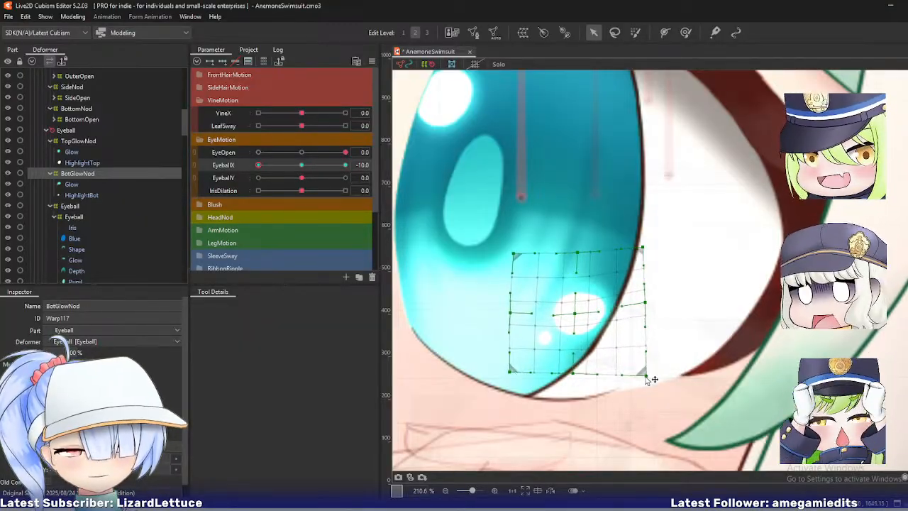
pyautogui.moveTo(258, 164); pyautogui.dragTo(398, 187)
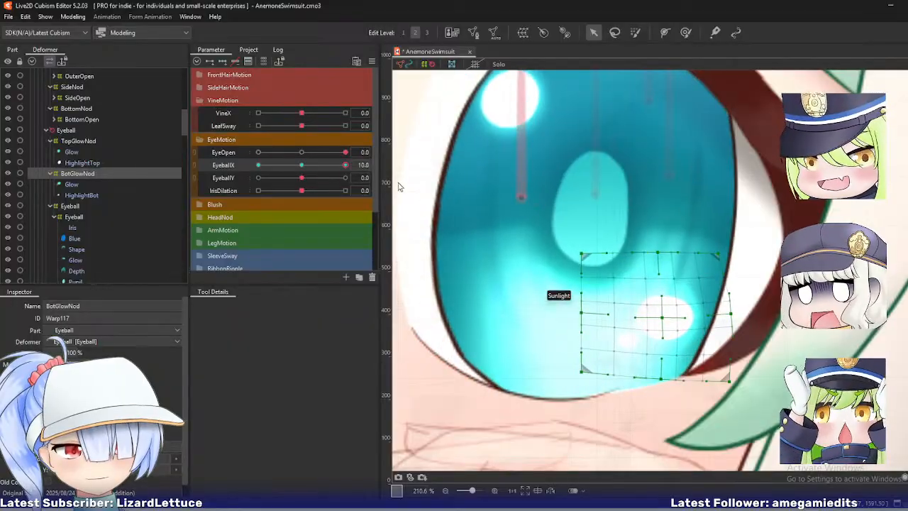
pyautogui.moveTo(345, 166); pyautogui.dragTo(212, 153)
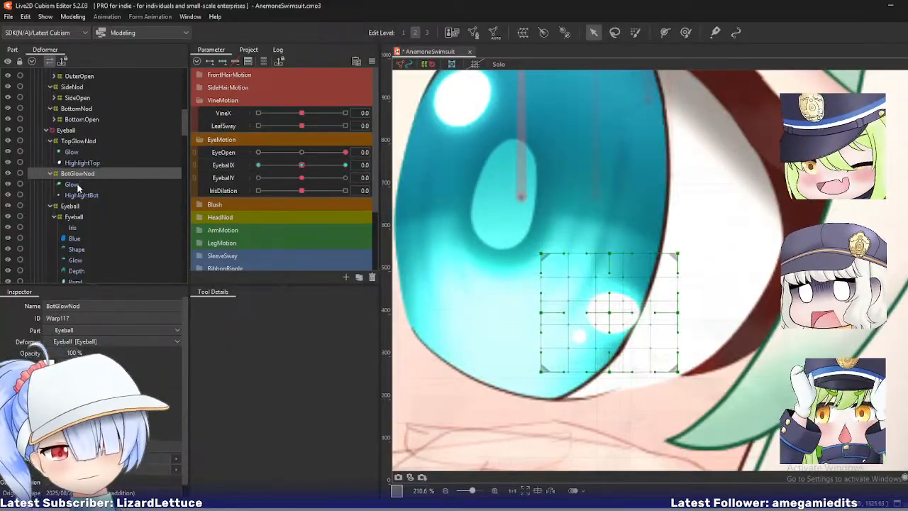
# - Add three keys on EyeballY to TopGlowNod and BotGlowNod, and raise TopGlowNod's centre point at EyeballY 10
pyautogui.keyDown('ctrl'); pyautogui.click(80, 141); pyautogui.keyUp('ctrl')
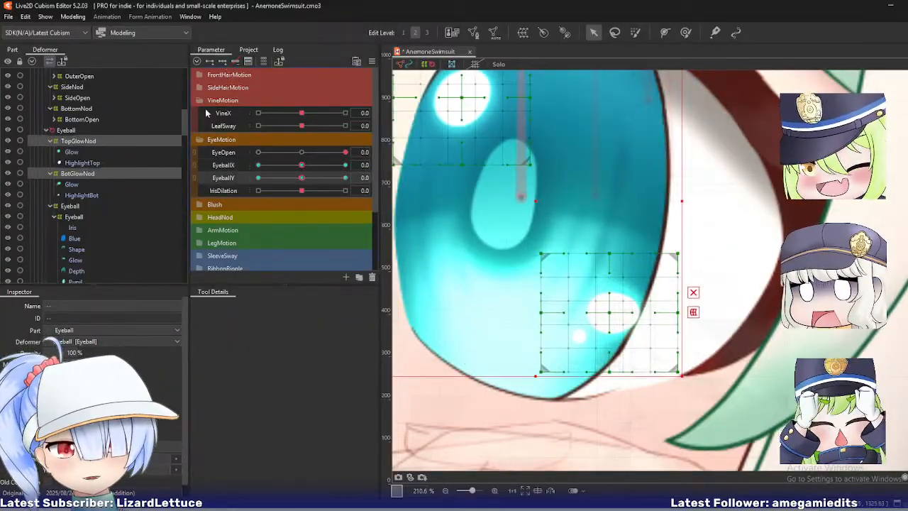
pyautogui.moveTo(303, 178); pyautogui.dragTo(415, 185)
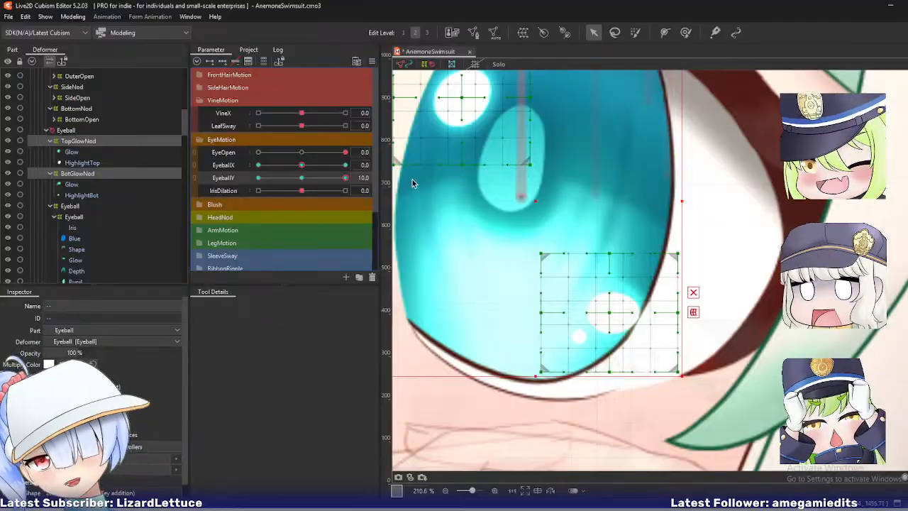
pyautogui.moveTo(476, 214); pyautogui.dragTo(503, 293)
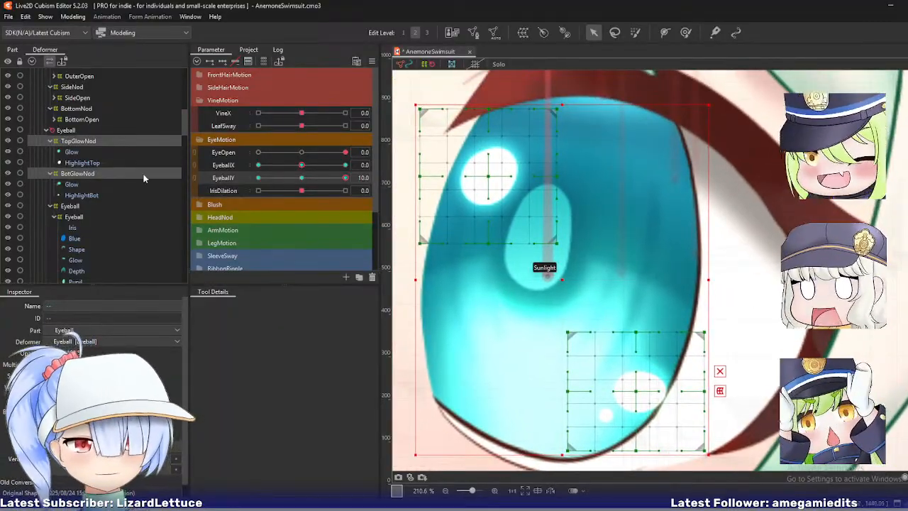
pyautogui.click(85, 141)
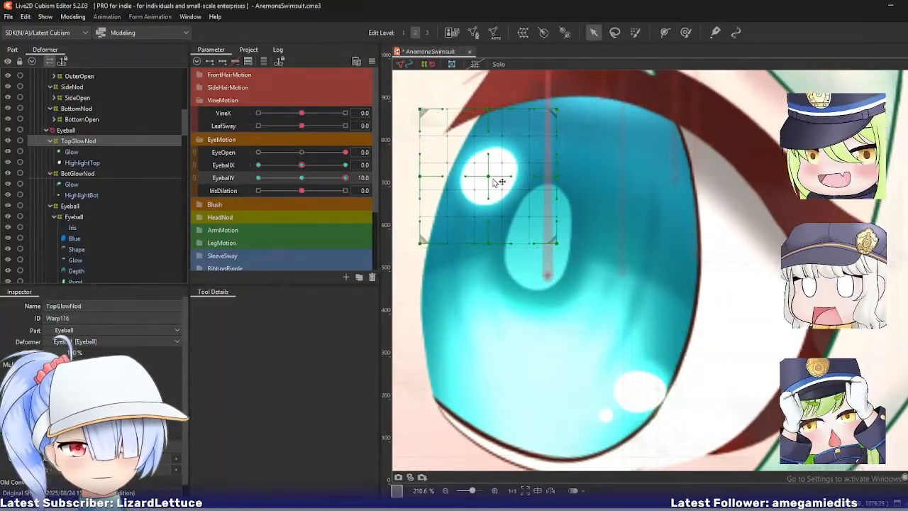
pyautogui.moveTo(495, 174); pyautogui.dragTo(487, 157)
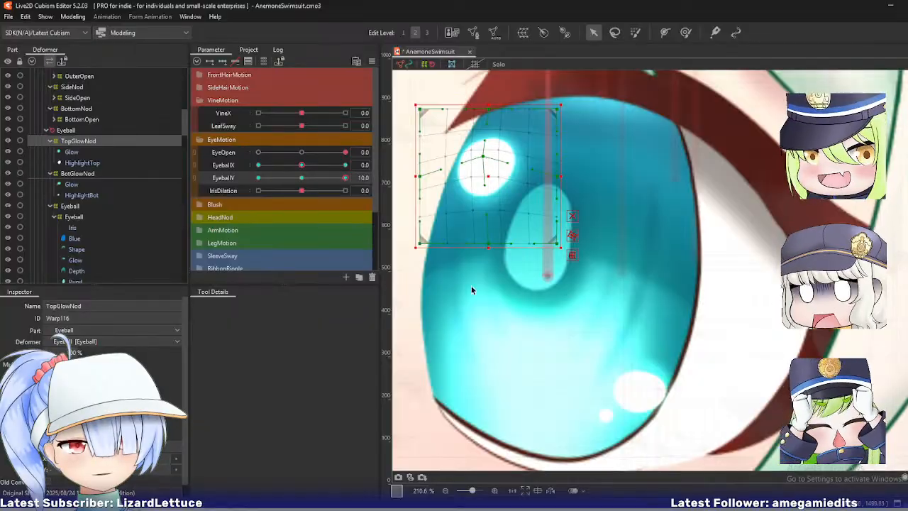
# - At EyeballY 10, raise the centre point of the BotGlowNod grid to move the lower highlight up
pyautogui.click(79, 175)
pyautogui.scroll(-3, 614, 283)
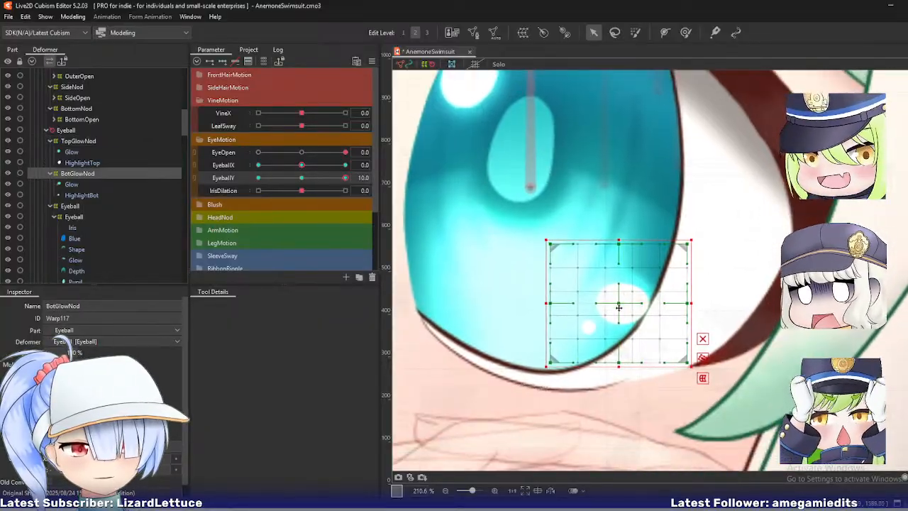
pyautogui.moveTo(618, 306); pyautogui.dragTo(619, 297)
pyautogui.click(695, 298)
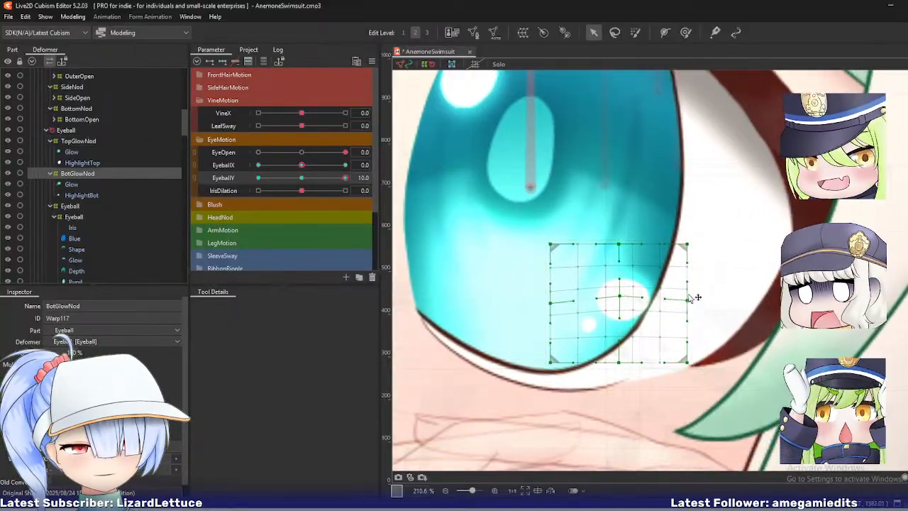
pyautogui.moveTo(690, 297); pyautogui.dragTo(690, 289)
pyautogui.moveTo(623, 363); pyautogui.dragTo(625, 366)
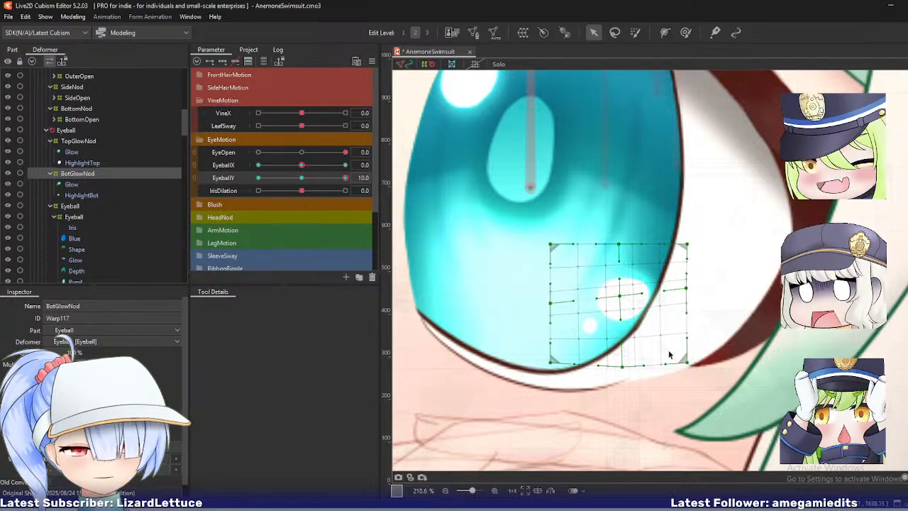
pyautogui.hotkey('ctrl', 'z')
pyautogui.hotkey('ctrl', 'z')
# - Raise BotGlowNod's top edge midpoint, both upper corners, side midpoints and centre point at EyeballY 10
pyautogui.moveTo(619, 244); pyautogui.dragTo(619, 235)
pyautogui.moveTo(687, 246); pyautogui.dragTo(688, 231)
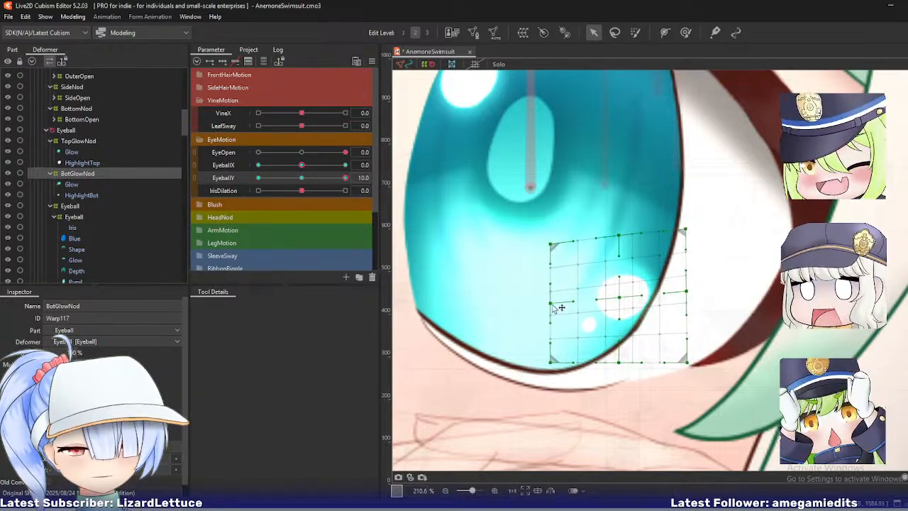
pyautogui.moveTo(552, 303); pyautogui.dragTo(551, 298)
pyautogui.moveTo(551, 244); pyautogui.dragTo(552, 238)
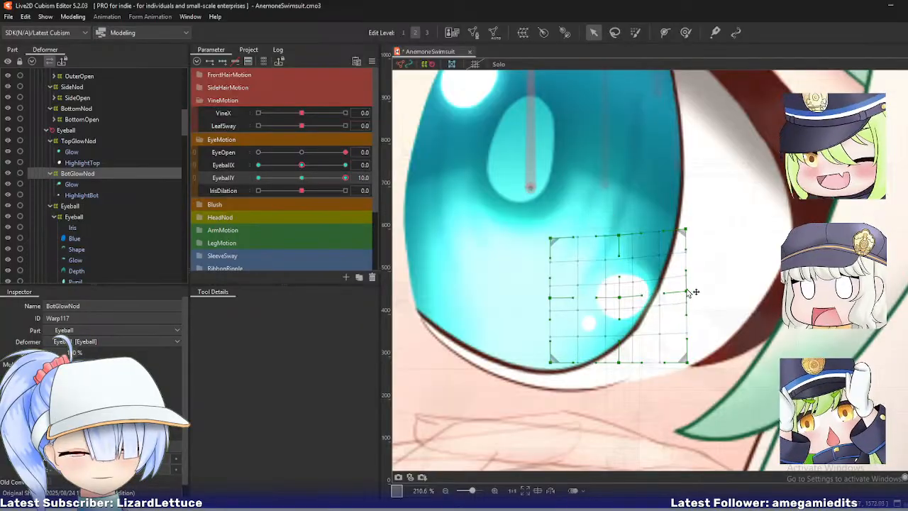
pyautogui.moveTo(685, 291); pyautogui.dragTo(686, 286)
pyautogui.moveTo(619, 296); pyautogui.dragTo(619, 293)
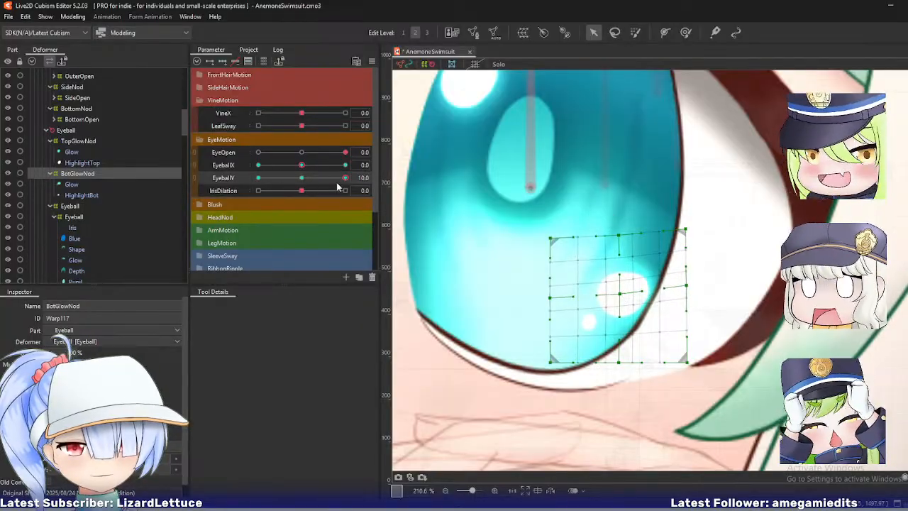
# - Move the whole BotGlowNod grid upward with the iris at EyeballY 10
pyautogui.moveTo(346, 179)
pyautogui.mouseDown()
pyautogui.moveTo(313, 186)
pyautogui.moveTo(356, 188)
pyautogui.mouseUp()
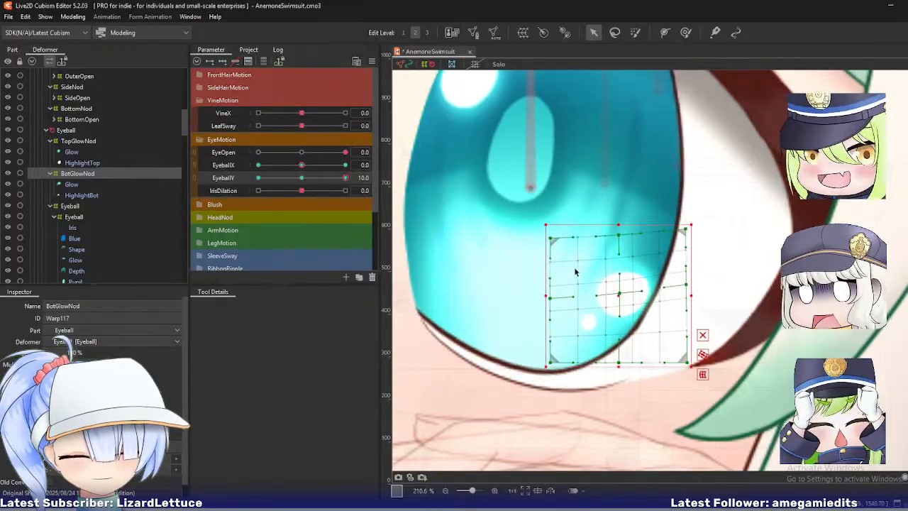
pyautogui.moveTo(618, 293); pyautogui.dragTo(619, 284)
pyautogui.click(620, 284)
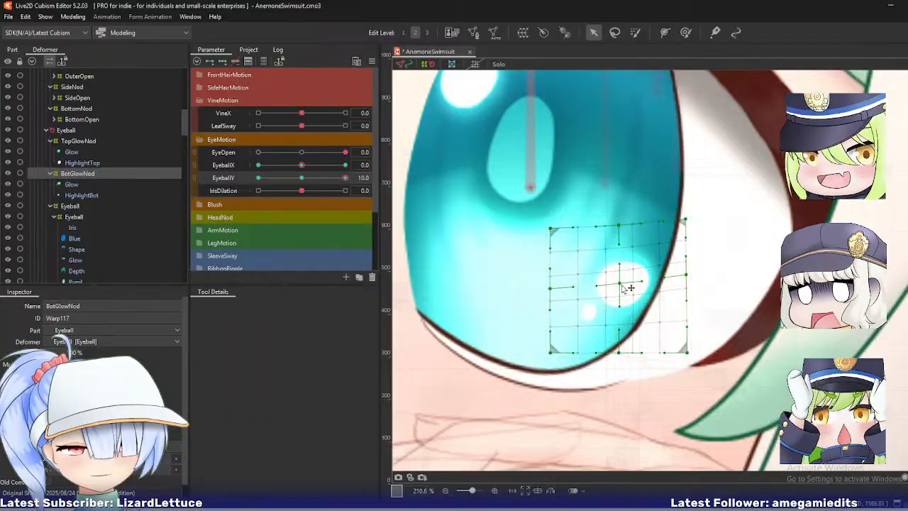
# - At EyeballY -10, shift the whole BotGlowNod grid downward and lower its centre point
pyautogui.scroll(3, 454, 197)
pyautogui.moveTo(346, 178); pyautogui.dragTo(257, 206)
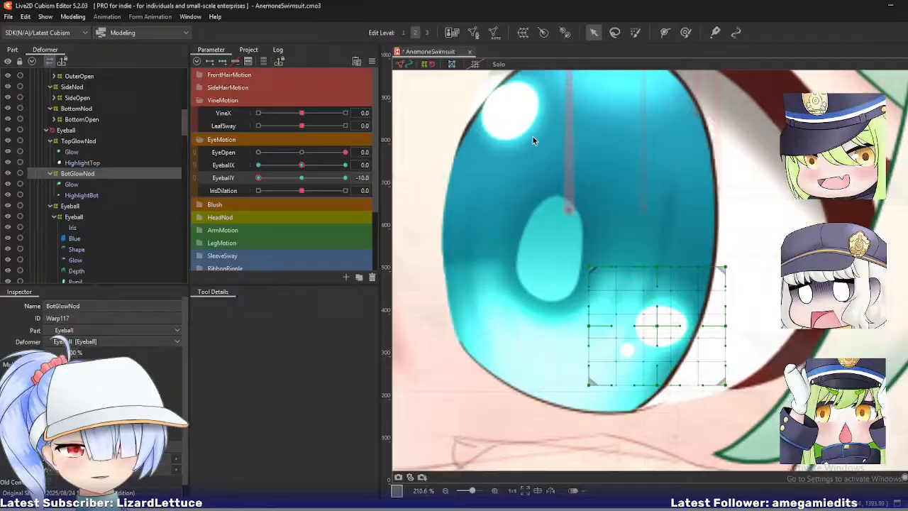
pyautogui.click(657, 325)
pyautogui.moveTo(658, 327); pyautogui.dragTo(663, 353)
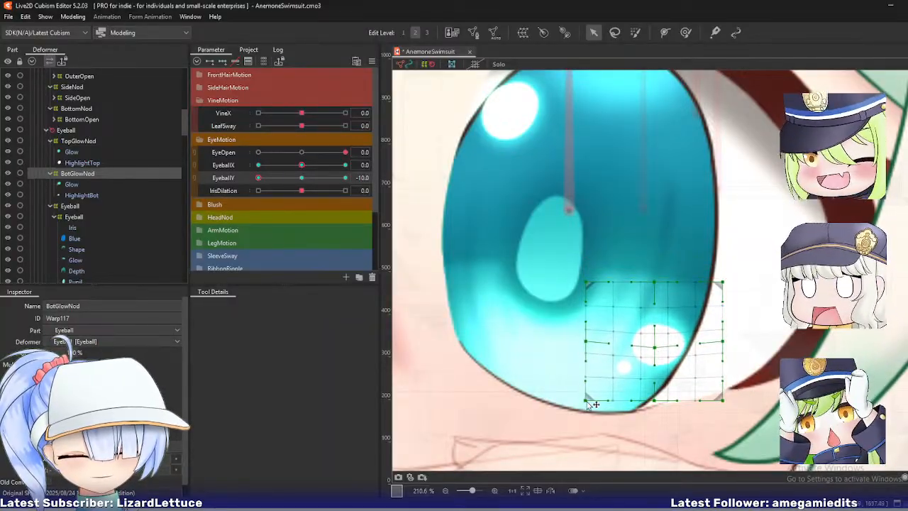
# - Pull BotGlowNod's left corners and left midpoint outward, raise its right midpoint and nudge the centre down at EyeballY -10
pyautogui.moveTo(586, 399); pyautogui.dragTo(573, 399)
pyautogui.moveTo(586, 342); pyautogui.dragTo(583, 342)
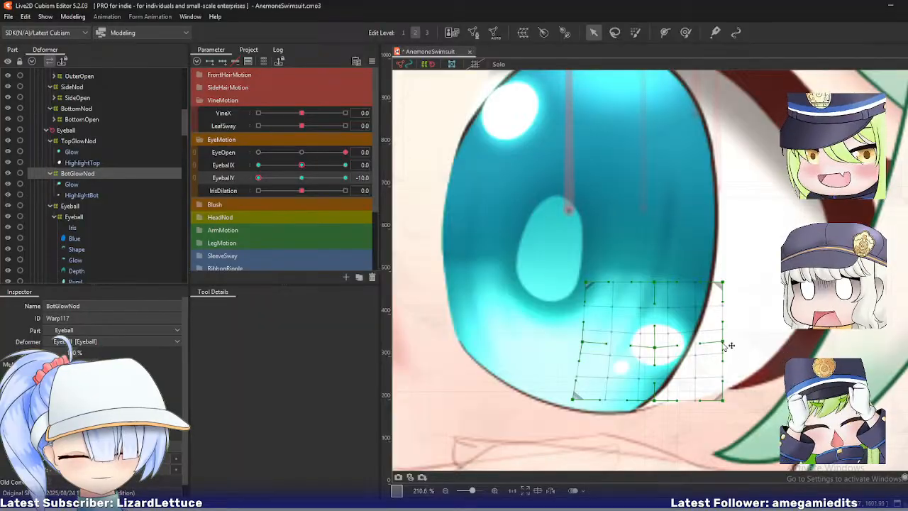
pyautogui.moveTo(722, 342); pyautogui.dragTo(722, 330)
pyautogui.moveTo(654, 347); pyautogui.dragTo(654, 349)
pyautogui.moveTo(586, 282); pyautogui.dragTo(583, 286)
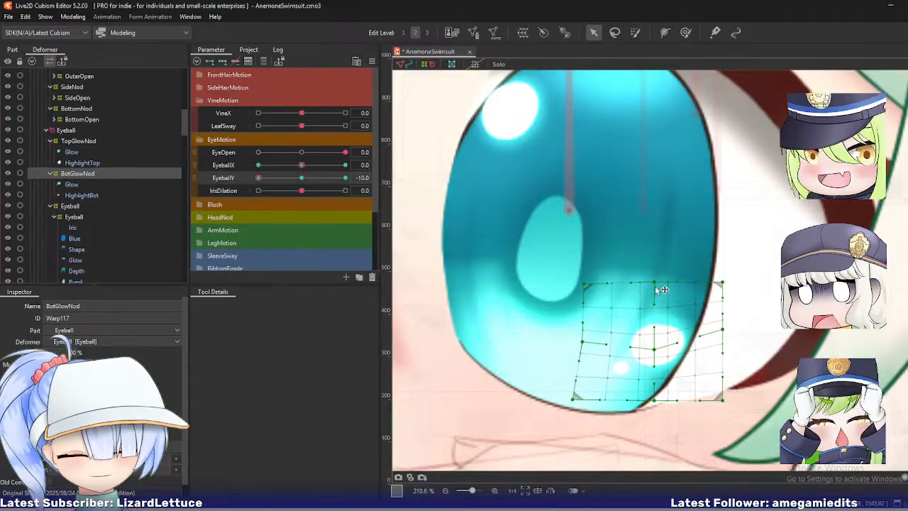
# - Lower BotGlowNod's top edge midpoint, raise its upper right corner and fine-tune the centre and right midpoint at EyeballY -10
pyautogui.moveTo(654, 282); pyautogui.dragTo(656, 292)
pyautogui.moveTo(654, 349); pyautogui.dragTo(654, 347)
pyautogui.moveTo(723, 329); pyautogui.dragTo(722, 331)
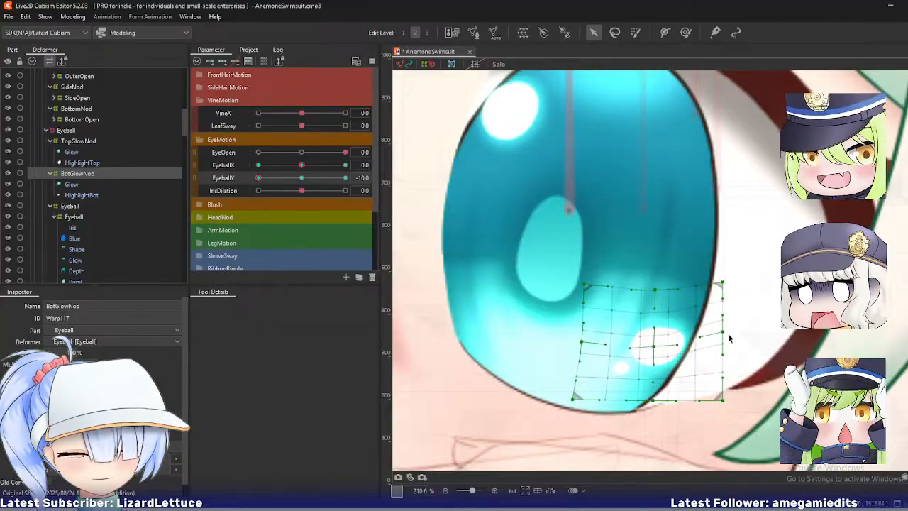
pyautogui.moveTo(655, 291); pyautogui.dragTo(654, 288)
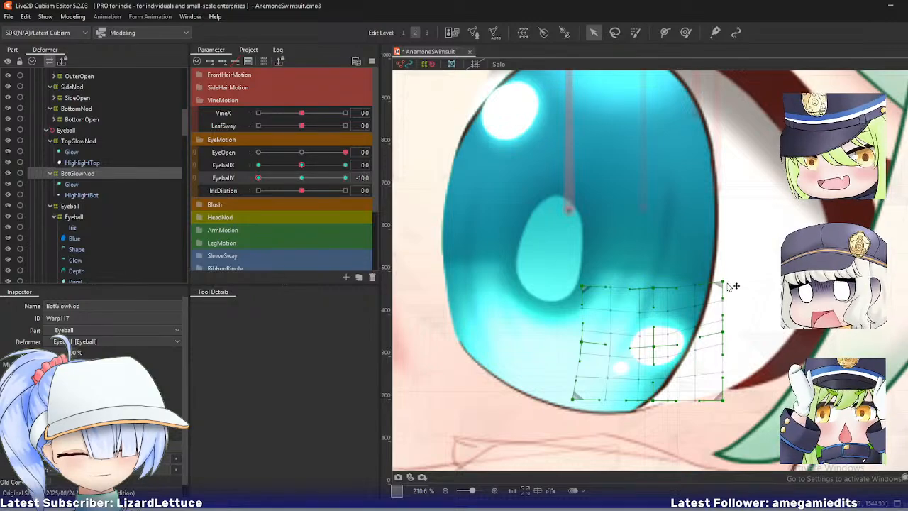
pyautogui.moveTo(722, 282); pyautogui.dragTo(721, 275)
pyautogui.moveTo(722, 332); pyautogui.dragTo(723, 331)
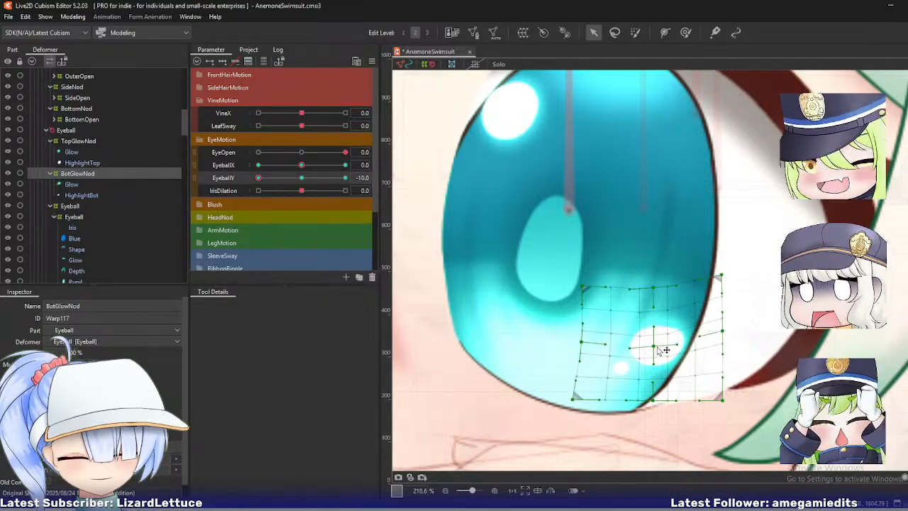
# - Lower BotGlowNod's bottom edge midpoint, raise its lower right corner and refine the centre point at EyeballY -10
pyautogui.moveTo(652, 401); pyautogui.dragTo(652, 409)
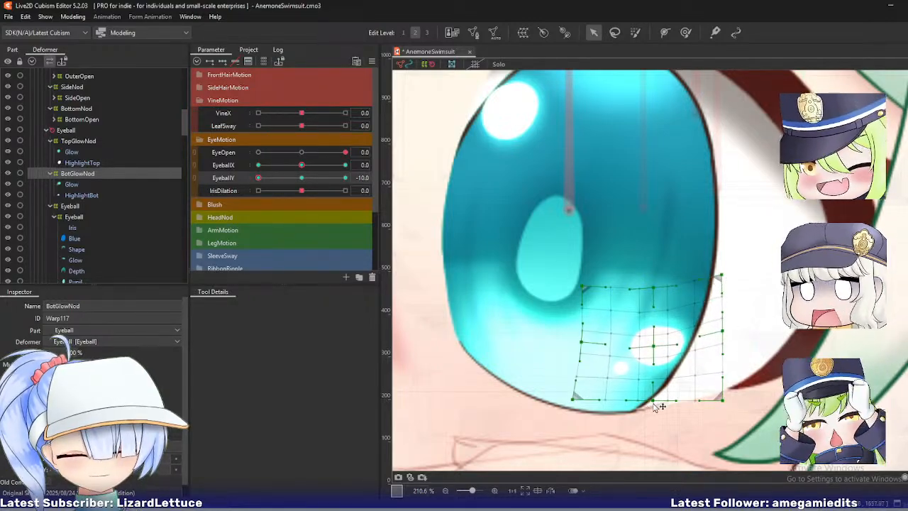
pyautogui.moveTo(722, 399); pyautogui.dragTo(721, 395)
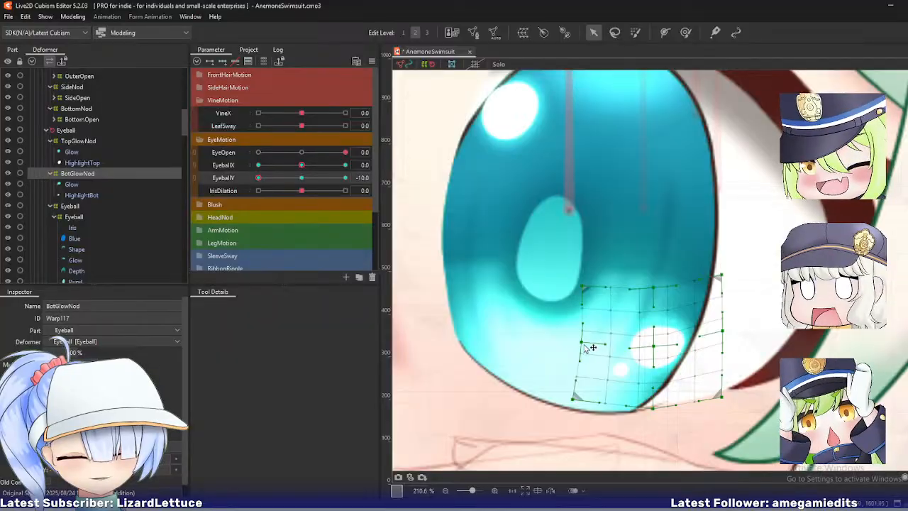
pyautogui.moveTo(259, 178)
pyautogui.mouseDown()
pyautogui.moveTo(266, 183)
pyautogui.moveTo(248, 185)
pyautogui.mouseUp()
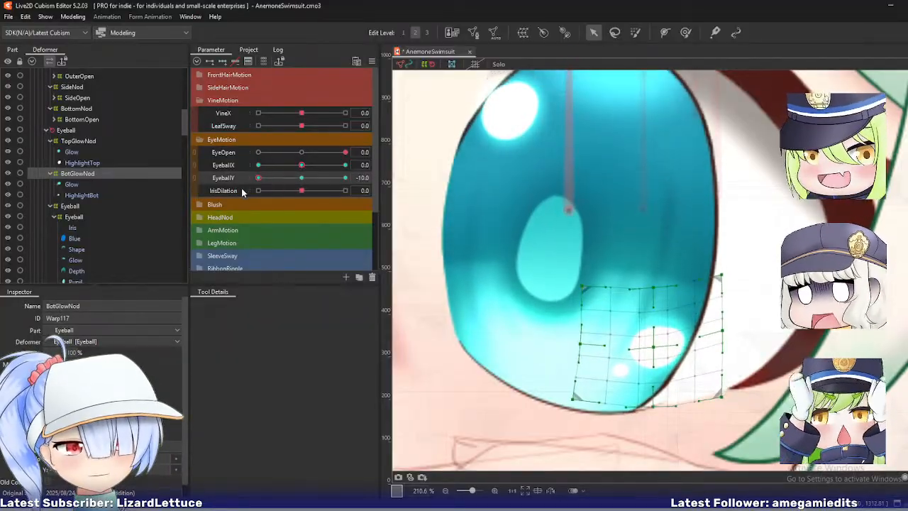
pyautogui.click(652, 343)
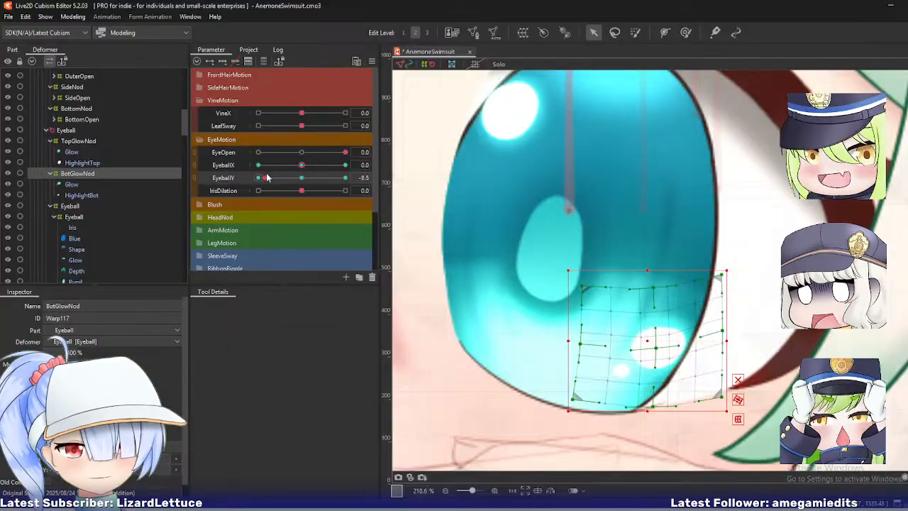
# - At EyeballY -10, nudge the whole BotGlowNod grid slightly downward
pyautogui.moveTo(260, 178)
pyautogui.mouseDown()
pyautogui.moveTo(300, 182)
pyautogui.moveTo(259, 179)
pyautogui.mouseUp()
pyautogui.press('Down')
pyautogui.press('Down')
pyautogui.press('Down')
pyautogui.press('Down')
pyautogui.press('Down')
pyautogui.press('Down')
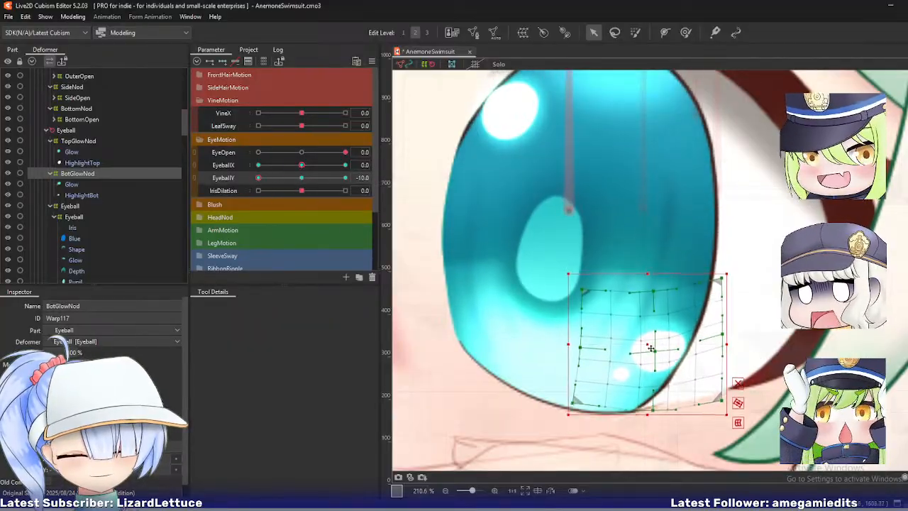
# - At EyeballY -10, lower TopGlowNod's centre point, left midpoint and upper left corner, and shift its bottom edge midpoint slightly right
pyautogui.click(77, 141)
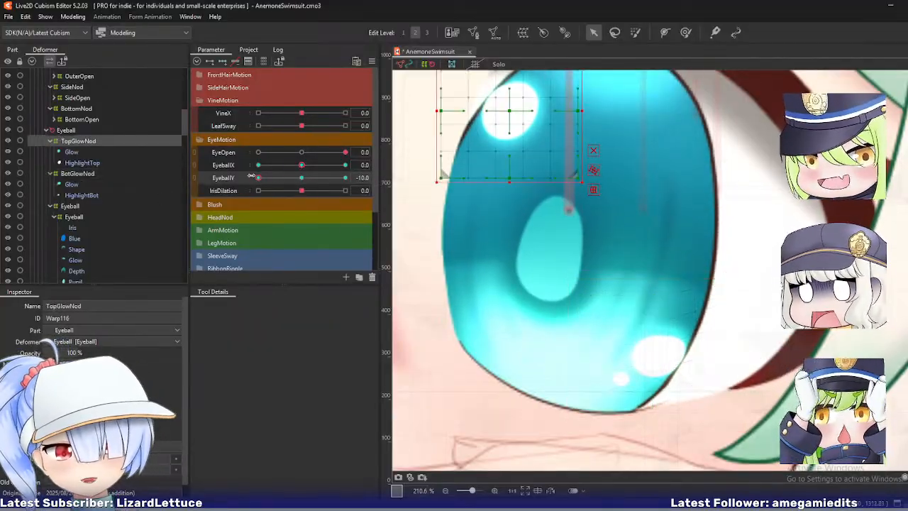
pyautogui.moveTo(510, 108); pyautogui.dragTo(501, 227)
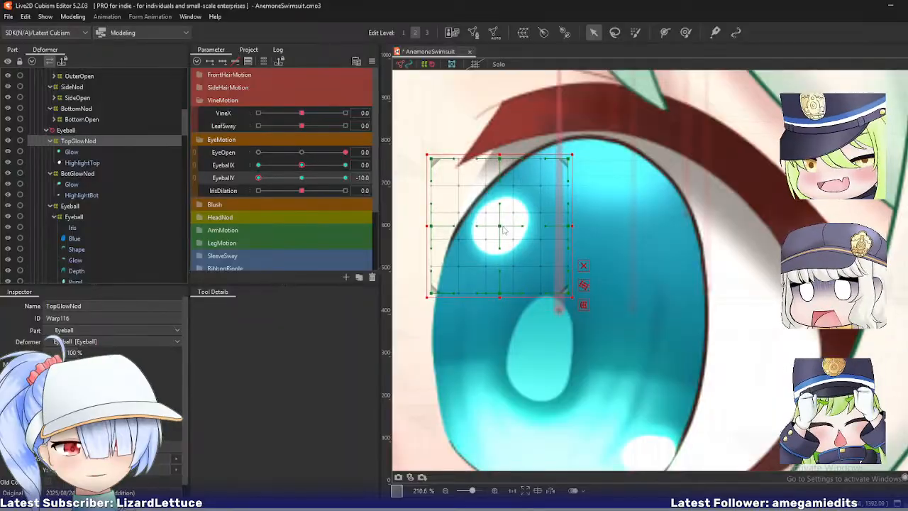
pyautogui.click(431, 225)
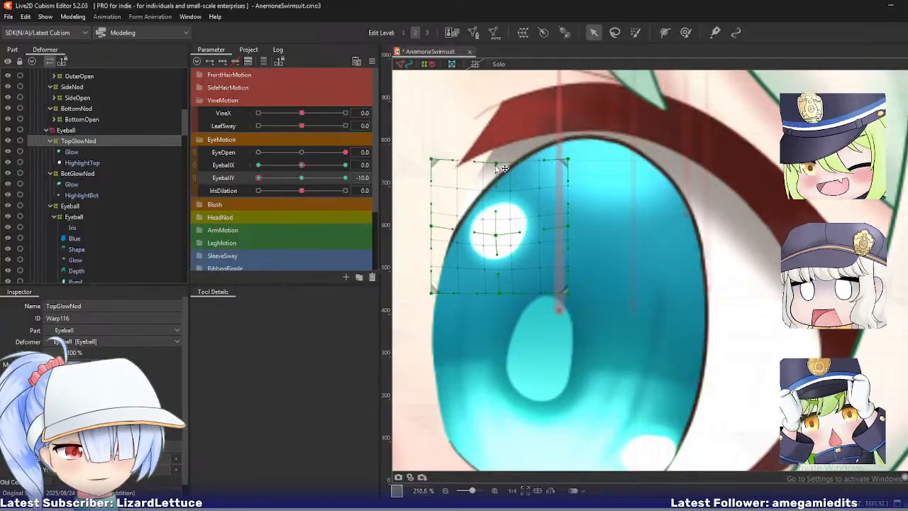
pyautogui.moveTo(431, 226); pyautogui.dragTo(434, 245)
pyautogui.moveTo(430, 160); pyautogui.dragTo(431, 171)
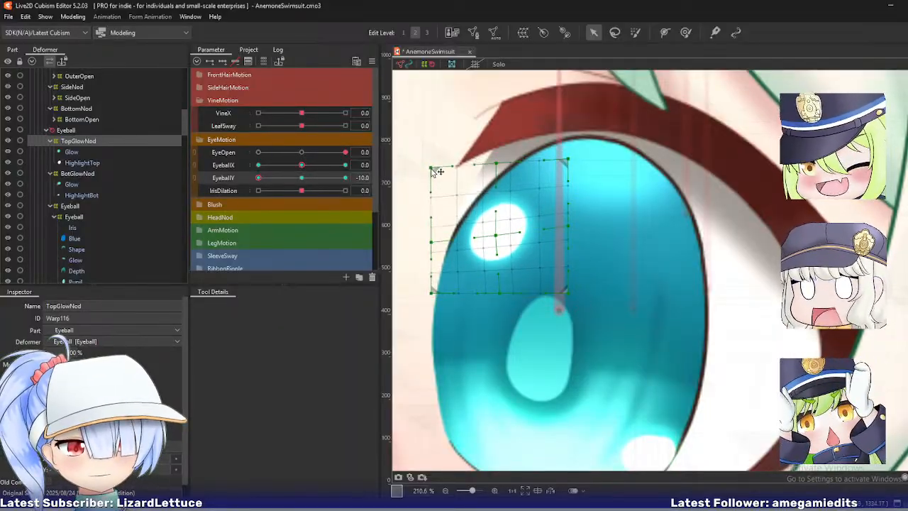
pyautogui.moveTo(497, 234); pyautogui.dragTo(493, 235)
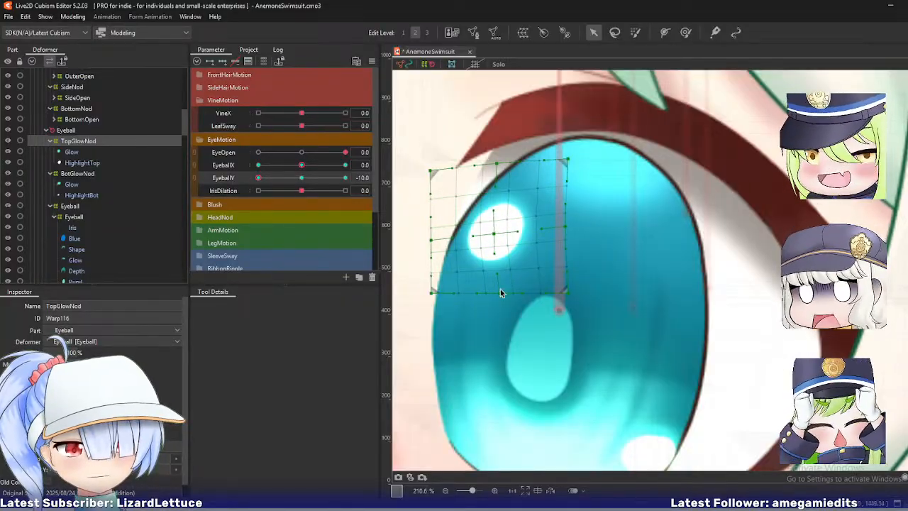
pyautogui.moveTo(500, 293); pyautogui.dragTo(506, 294)
pyautogui.moveTo(496, 236); pyautogui.dragTo(493, 234)
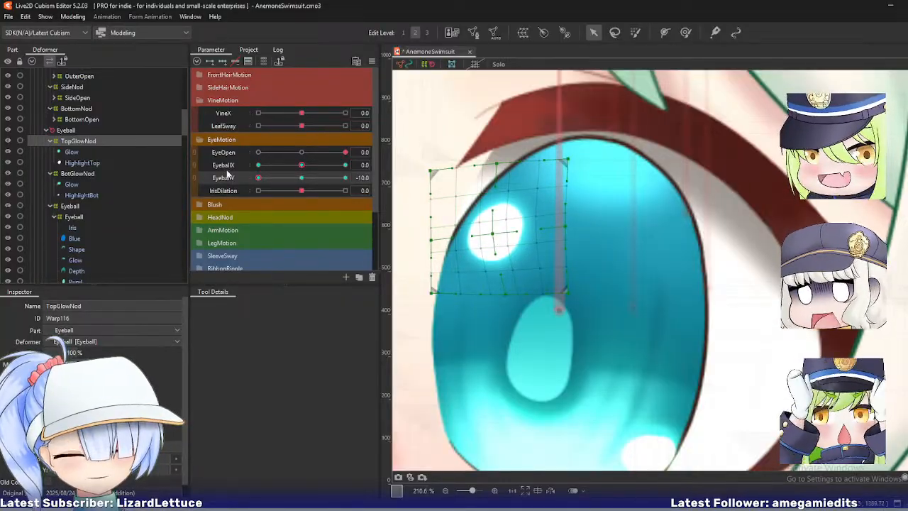
# - Compare EyeballY's extremes with onion skin, shift TopGlowNod slightly right at -10, and pull its left midpoint and upper left corner outward
pyautogui.moveTo(259, 178); pyautogui.dragTo(354, 195)
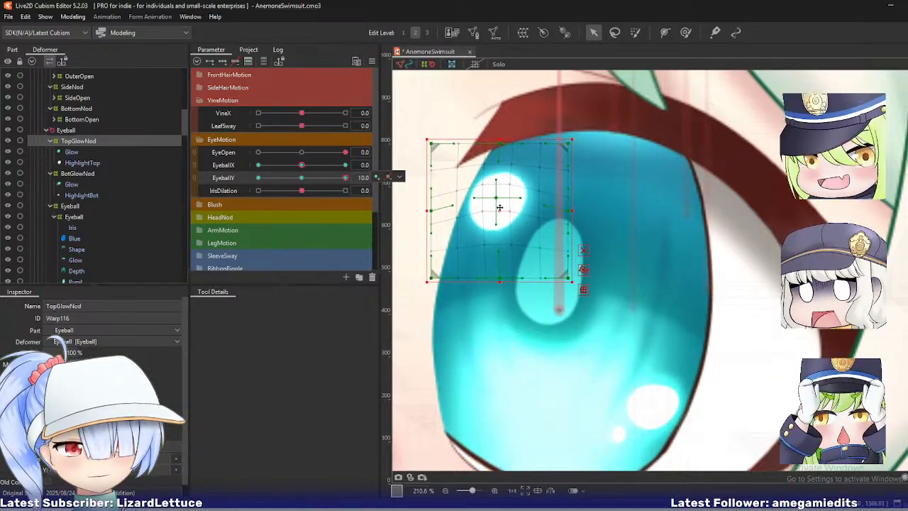
pyautogui.moveTo(503, 204); pyautogui.dragTo(507, 198)
pyautogui.moveTo(348, 188); pyautogui.dragTo(224, 192)
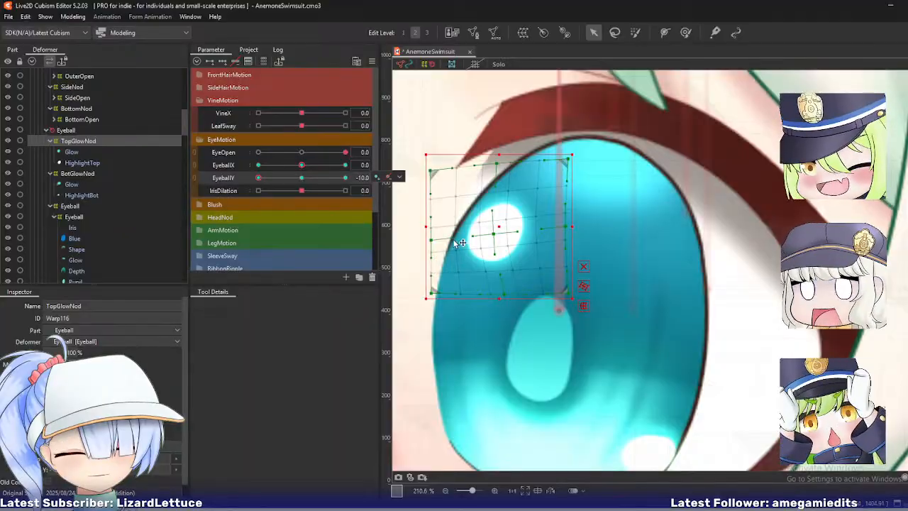
pyautogui.press('o')
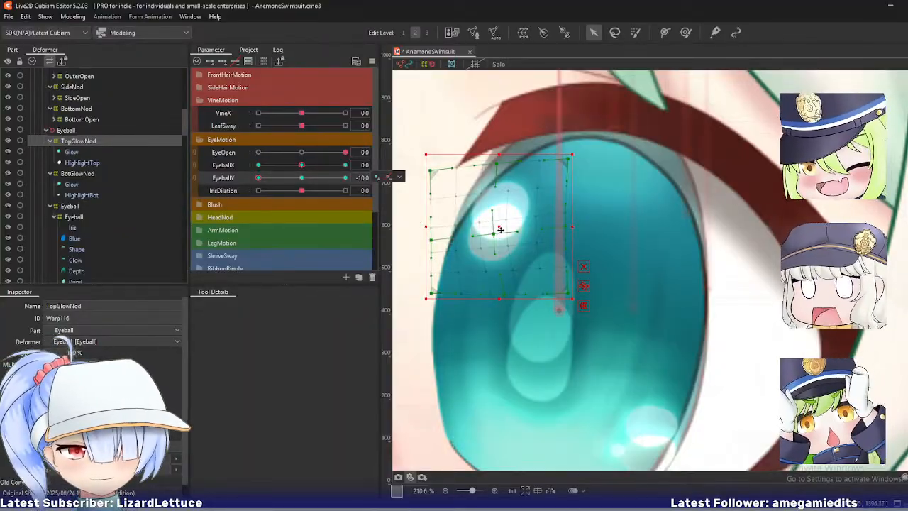
pyautogui.moveTo(258, 178)
pyautogui.mouseDown()
pyautogui.moveTo(284, 180)
pyautogui.moveTo(258, 178)
pyautogui.mouseUp()
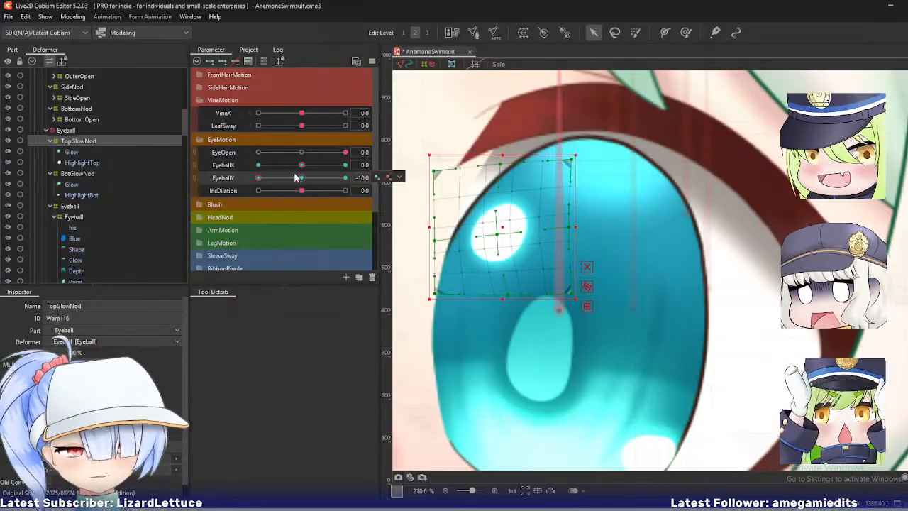
pyautogui.moveTo(435, 241); pyautogui.dragTo(430, 238)
pyautogui.moveTo(435, 172); pyautogui.dragTo(432, 170)
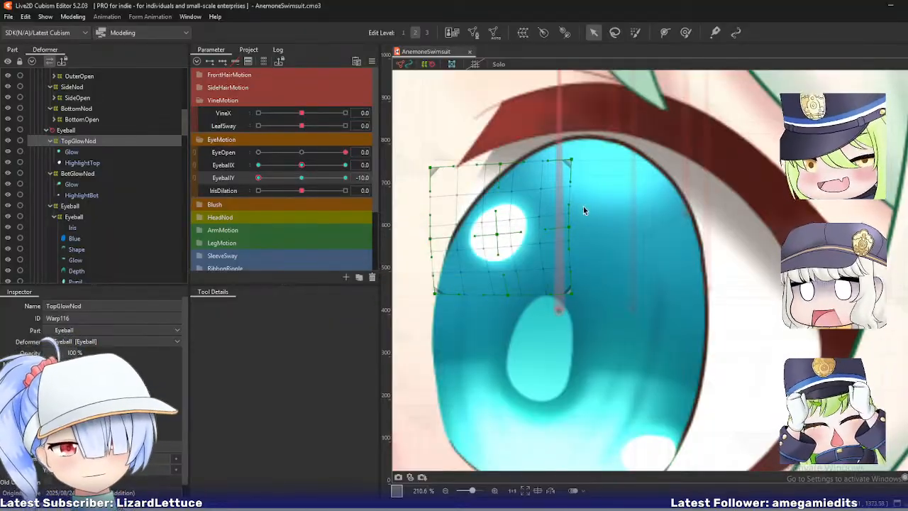
# - Reset the eye parameters to default, replicate the IrisDilation parameter and rename the copy HighlightXShake
pyautogui.scroll(-3, 583, 207)
pyautogui.hotkey('ctrl', 'd')
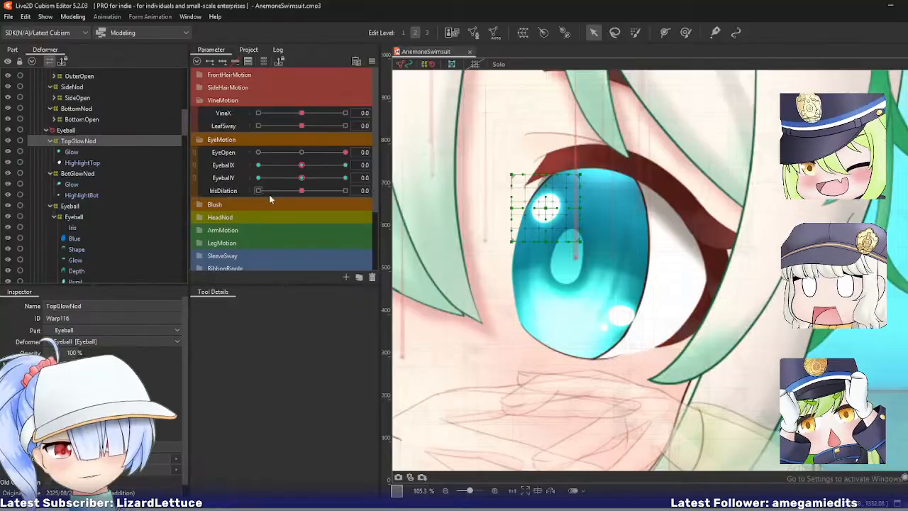
pyautogui.rightClick(225, 193)
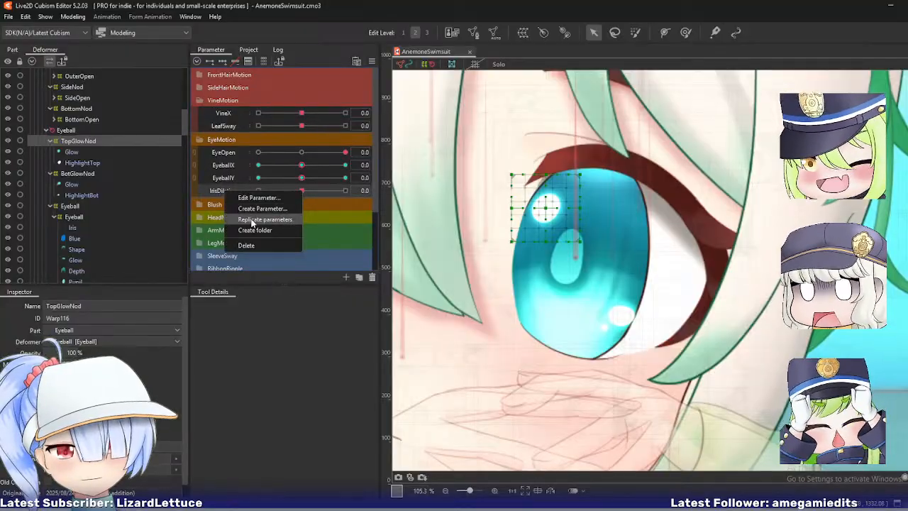
pyautogui.click(252, 222)
pyautogui.rightClick(233, 205)
pyautogui.click(242, 211)
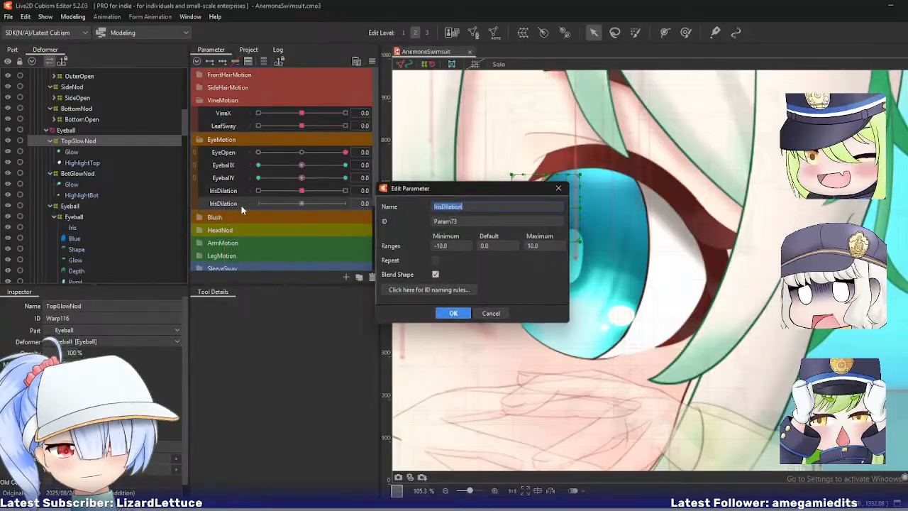
pyautogui.write('Highl')
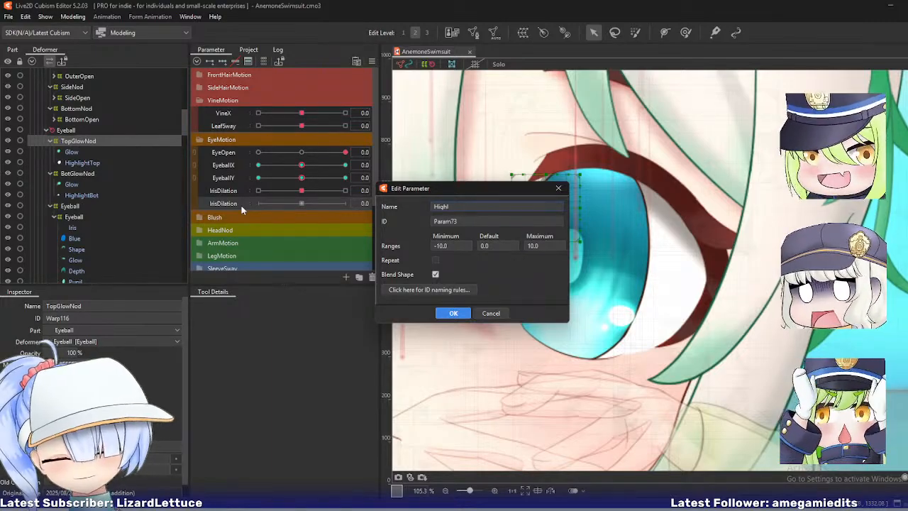
pyautogui.write('ightXShake')
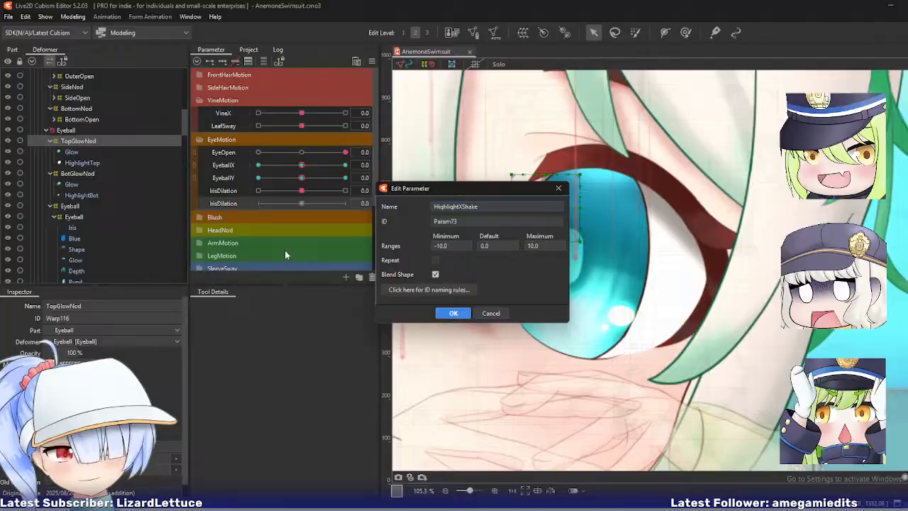
pyautogui.click(453, 313)
# - Key TopGlowNod and BotGlowNod to HighlightXShake and, at 10, shift their centre points and BotGlowNod's lower left corner right
pyautogui.keyDown('ctrl'); pyautogui.click(83, 174); pyautogui.keyUp('ctrl')
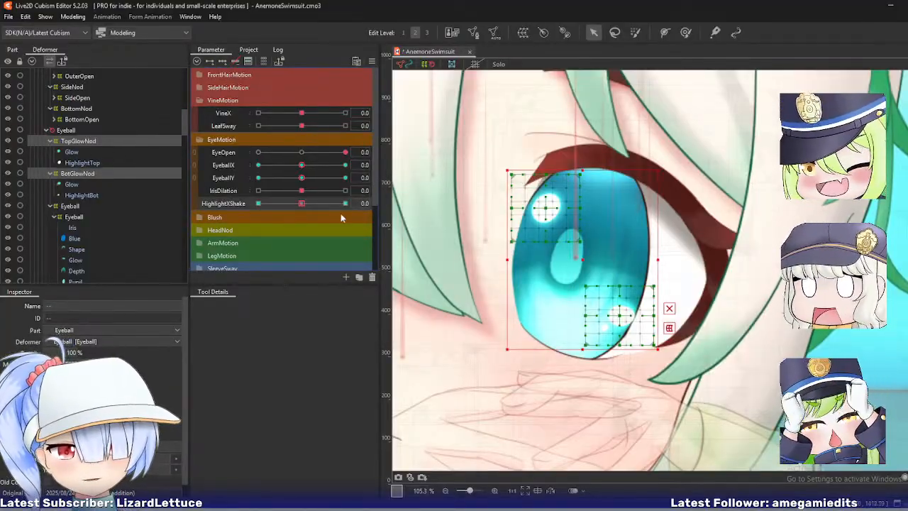
pyautogui.scroll(2, 533, 249)
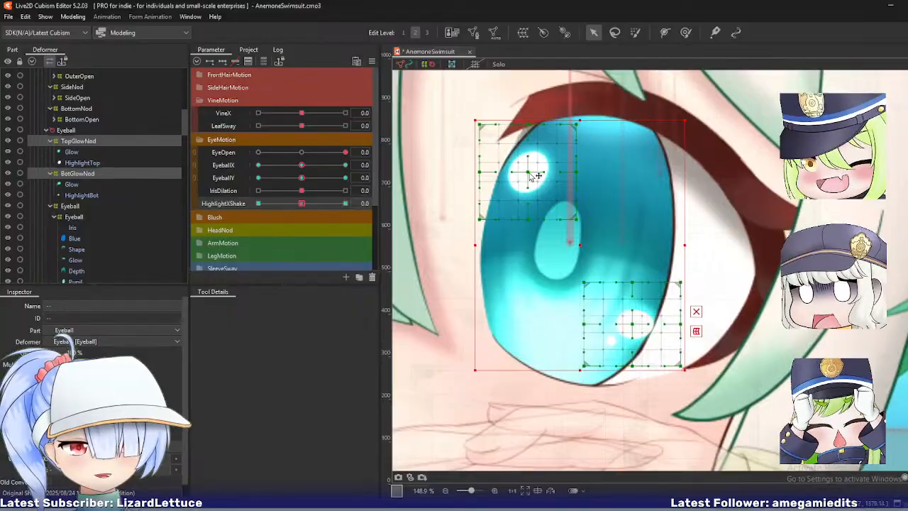
pyautogui.moveTo(302, 203); pyautogui.dragTo(344, 203)
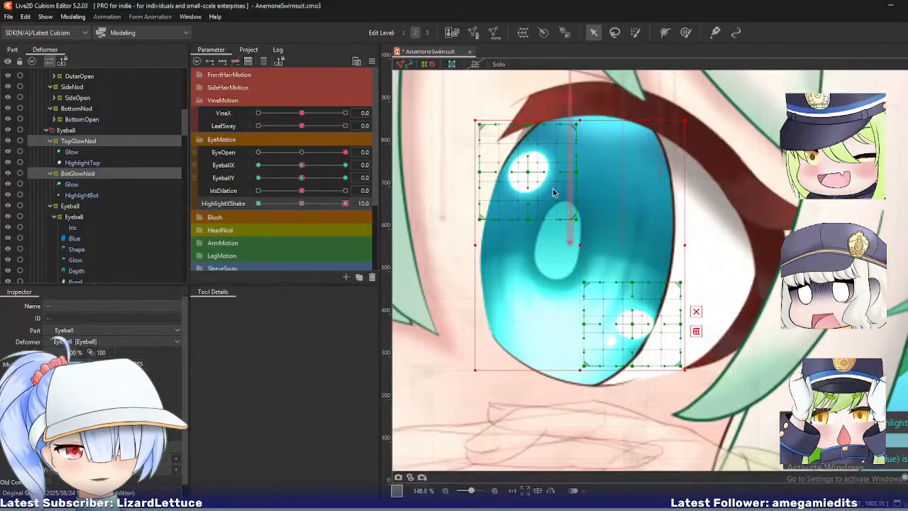
pyautogui.moveTo(531, 176); pyautogui.dragTo(540, 176)
pyautogui.moveTo(634, 327); pyautogui.dragTo(642, 328)
pyautogui.moveTo(583, 365); pyautogui.dragTo(589, 363)
# - At HighlightXShake -10, shift both highlight grids' centre points and BotGlowNod's lower left corner left, and return the parameter to 0
pyautogui.moveTo(345, 203); pyautogui.dragTo(258, 203)
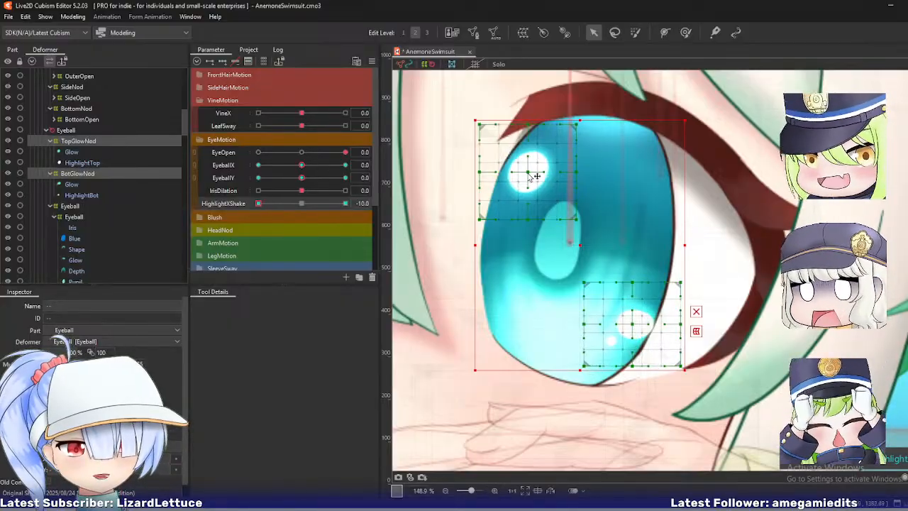
pyautogui.moveTo(638, 328); pyautogui.dragTo(633, 328)
pyautogui.moveTo(585, 365); pyautogui.dragTo(580, 368)
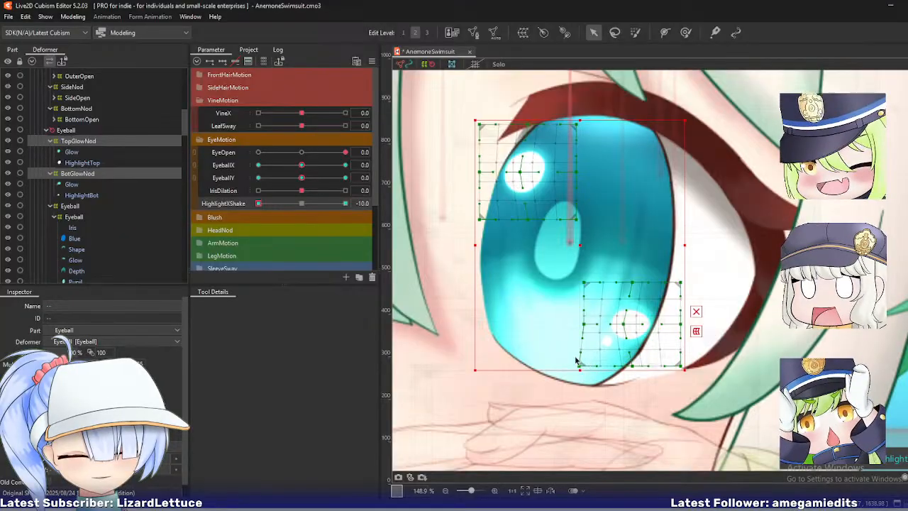
pyautogui.click(225, 203)
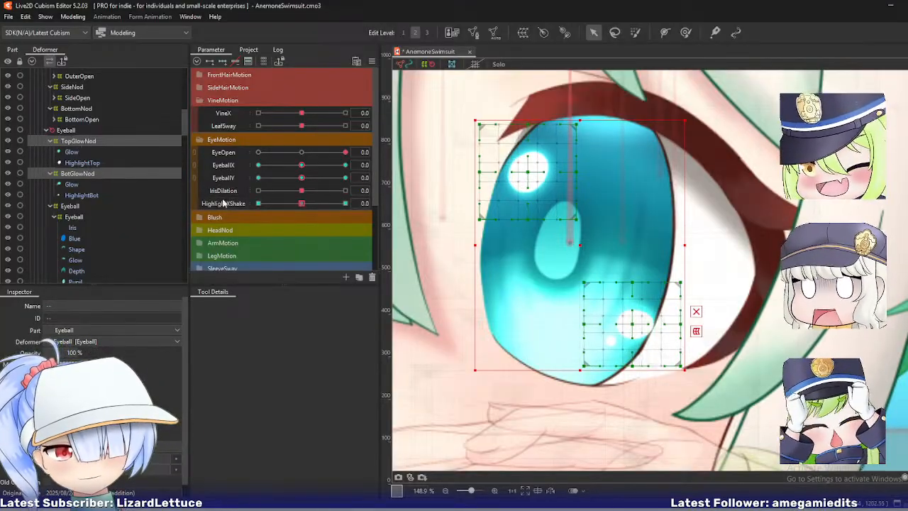
# - Synthesize all four corners of EyeballX and EyeballY for the selected TopGlowNod and BotGlowNod deformers
pyautogui.click(231, 169)
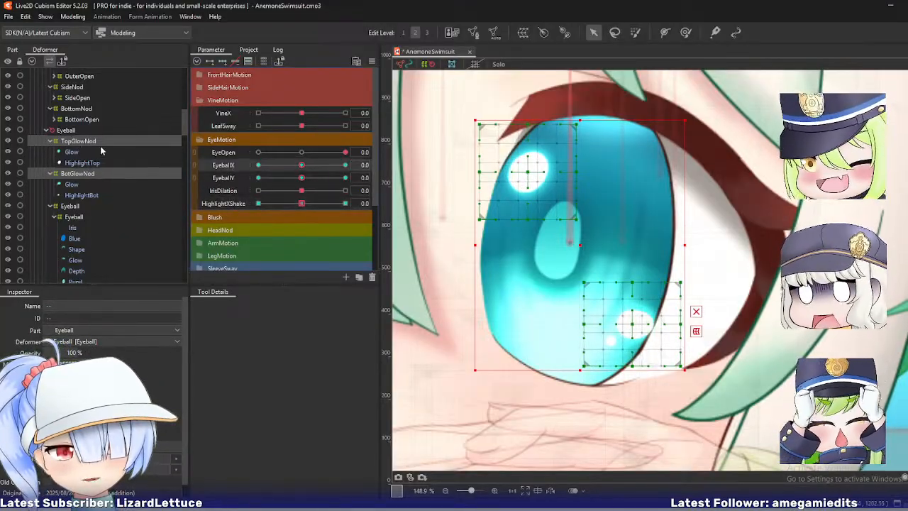
pyautogui.click(372, 61)
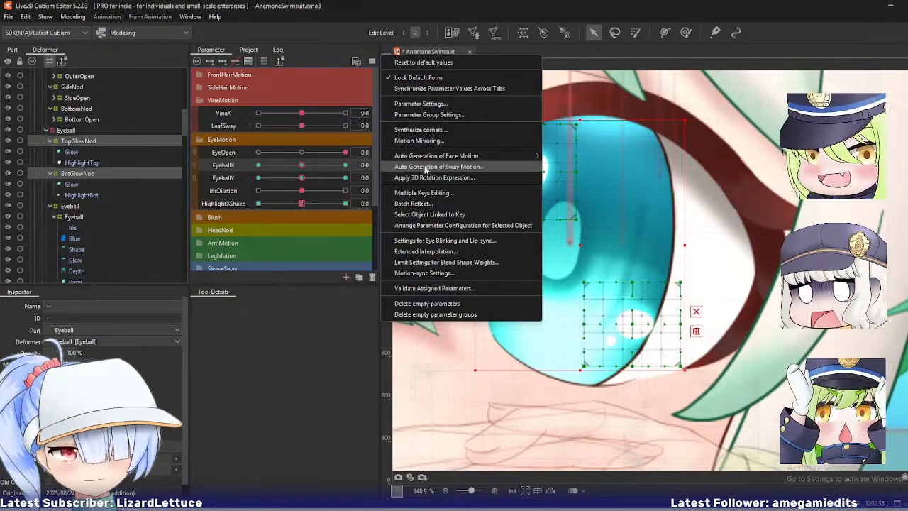
pyautogui.click(421, 129)
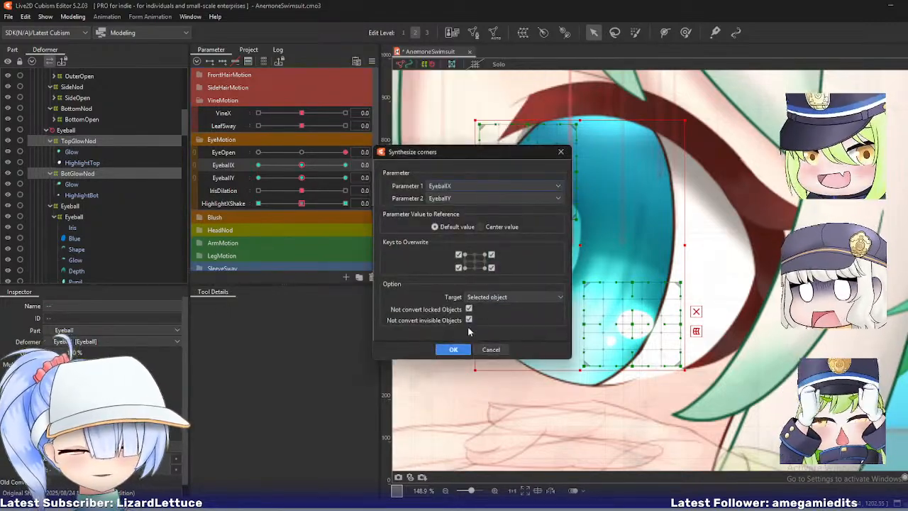
pyautogui.click(452, 348)
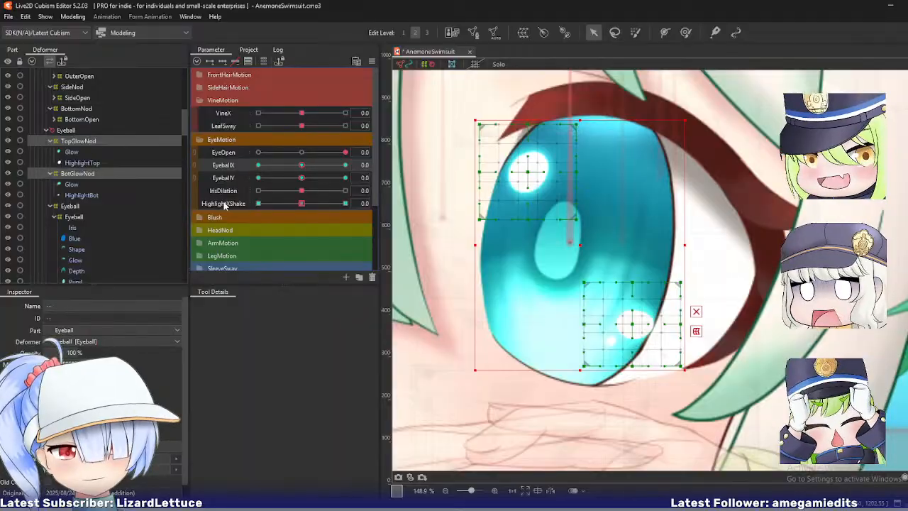
# - Replicate the HighlightXShake parameter and rename the copy HighlightYShake
pyautogui.click(224, 205)
pyautogui.rightClick(231, 204)
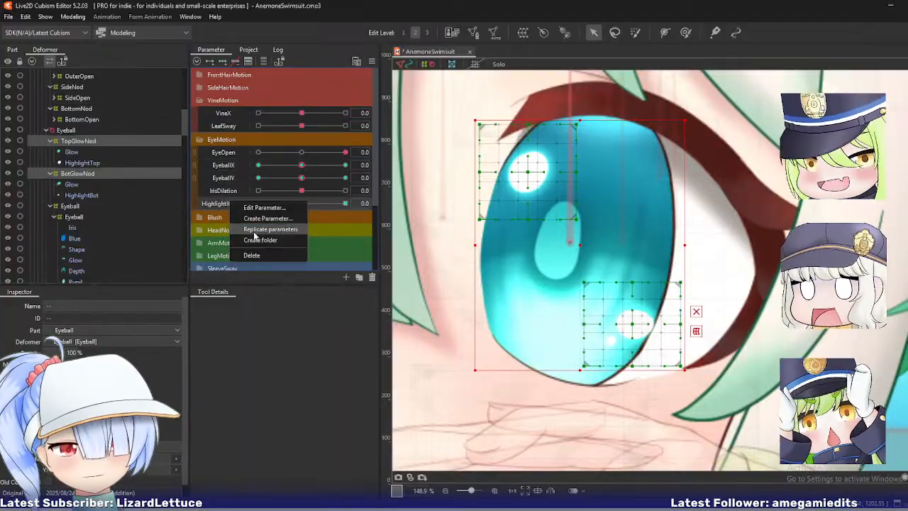
pyautogui.click(247, 228)
pyautogui.rightClick(234, 216)
pyautogui.click(302, 237)
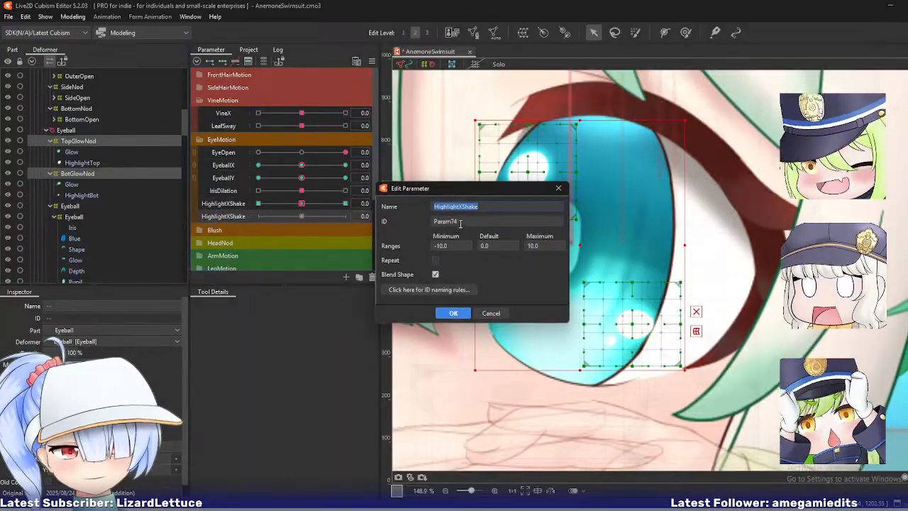
pyautogui.write('Highlight')
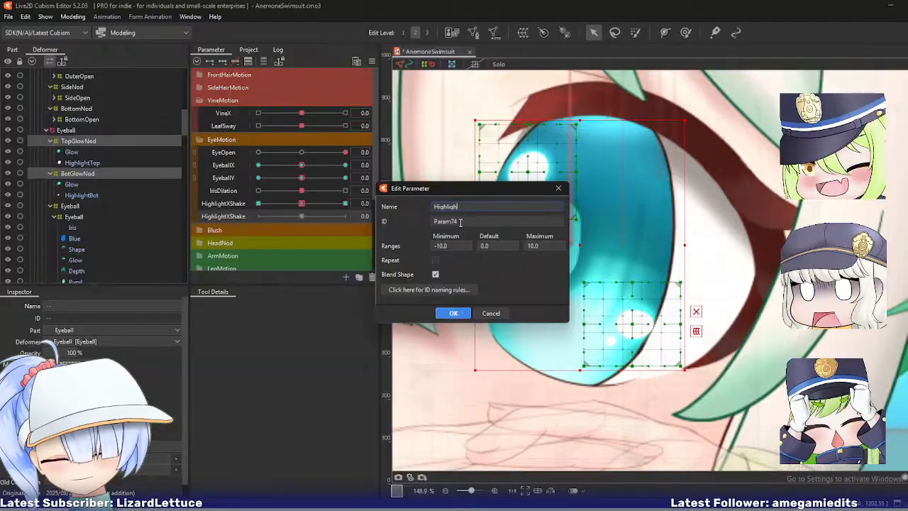
pyautogui.write('YShake')
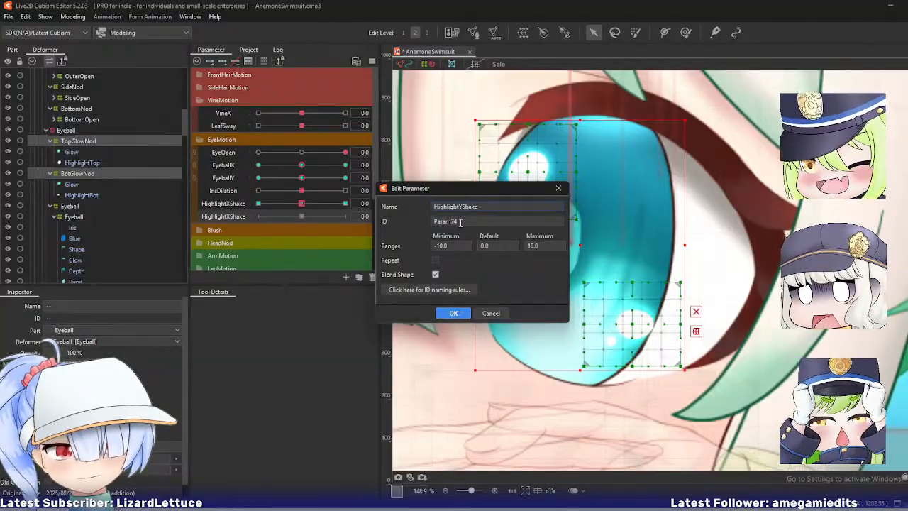
pyautogui.click(454, 313)
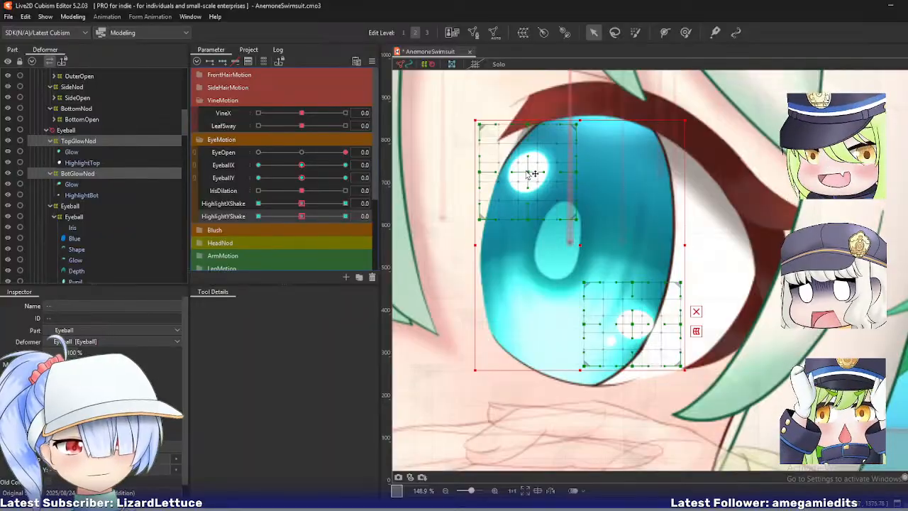
# - Key both highlight deformers to HighlightYShake and, at 10, raise their centre points and TopGlowNod's right midpoint
pyautogui.moveTo(304, 215); pyautogui.dragTo(344, 216)
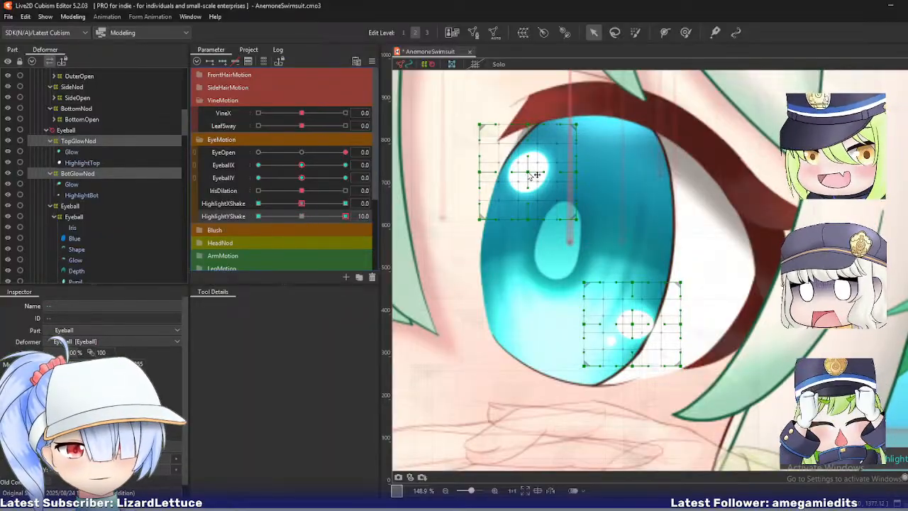
pyautogui.moveTo(537, 174); pyautogui.dragTo(533, 167)
pyautogui.moveTo(634, 321); pyautogui.dragTo(642, 322)
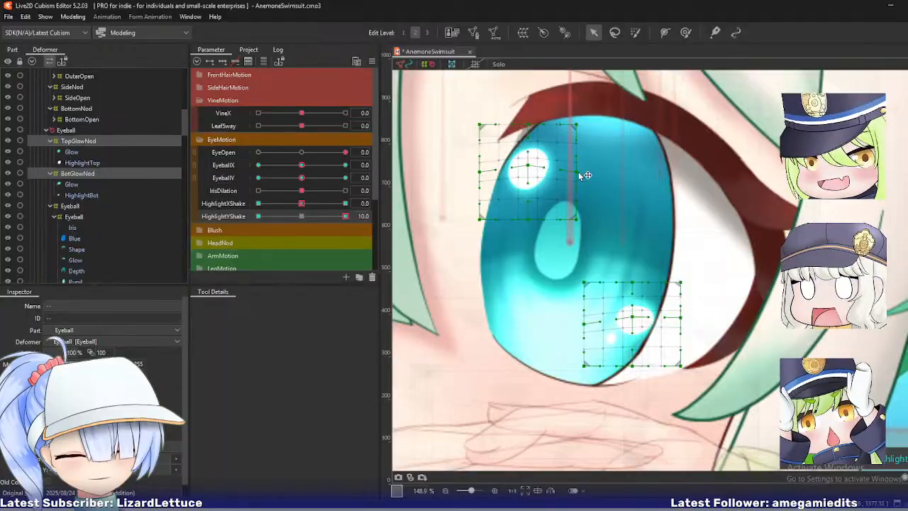
pyautogui.moveTo(579, 174); pyautogui.dragTo(578, 169)
# - At HighlightYShake -10, lower the middle points of the TopGlowNod and BotGlowNod grids, return the parameter to 0 and save the model
pyautogui.moveTo(345, 215); pyautogui.dragTo(258, 215)
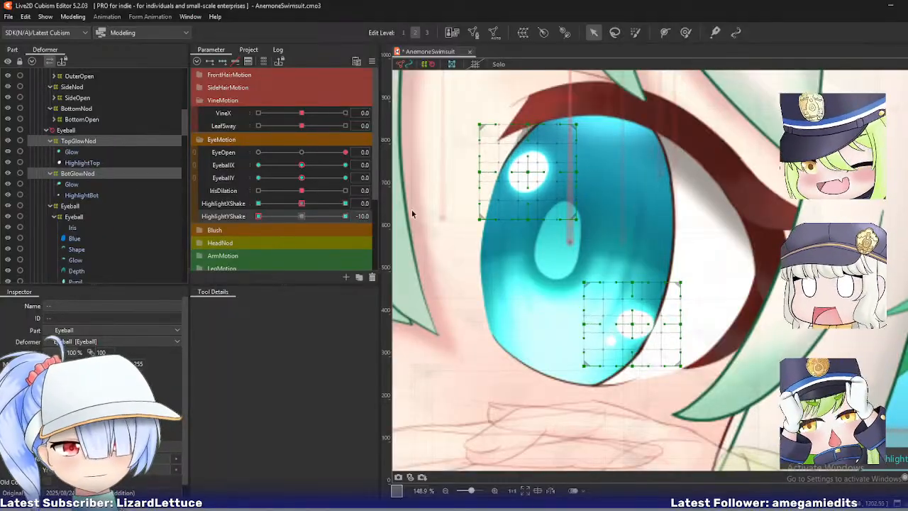
pyautogui.moveTo(577, 169); pyautogui.dragTo(576, 183)
pyautogui.moveTo(632, 324); pyautogui.dragTo(584, 331)
pyautogui.moveTo(258, 216); pyautogui.dragTo(302, 216)
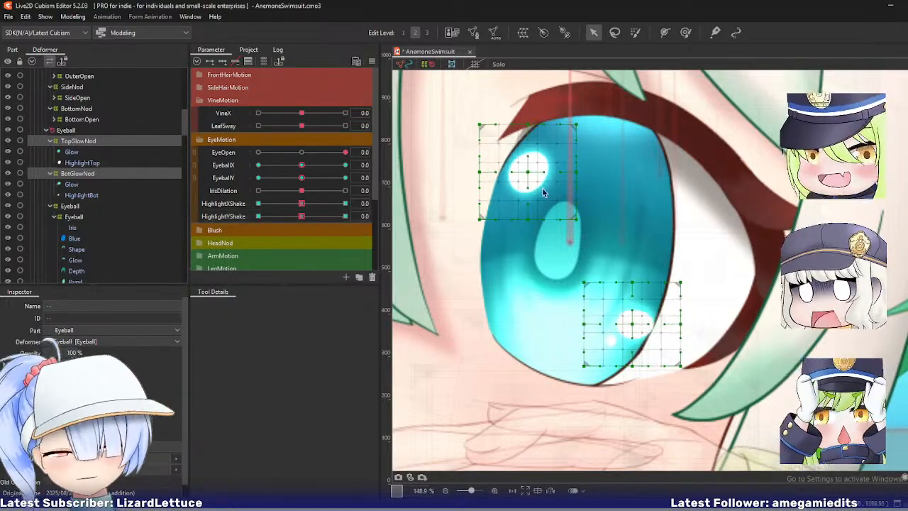
pyautogui.hotkey('ctrl', 's')
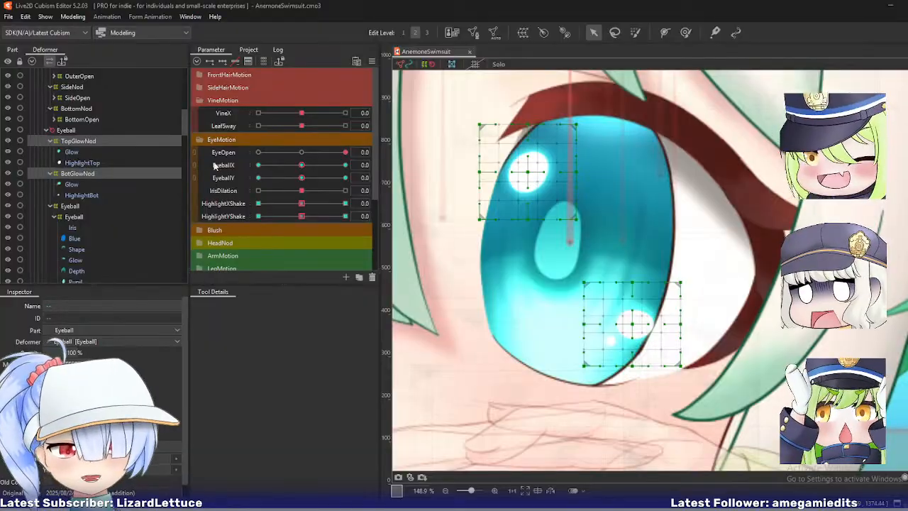
# - Locate the UpperTorso rotation deformer above the right UpperArm in the deformer hierarchy and restore it to full opacity
pyautogui.scroll(-3, 539, 206)
pyautogui.scroll(-3, 539, 205)
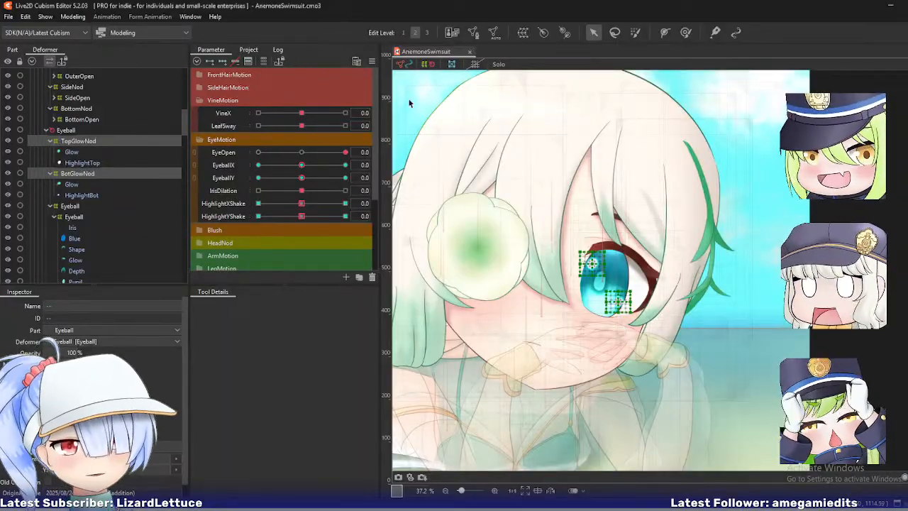
pyautogui.moveTo(575, 132); pyautogui.dragTo(602, 112)
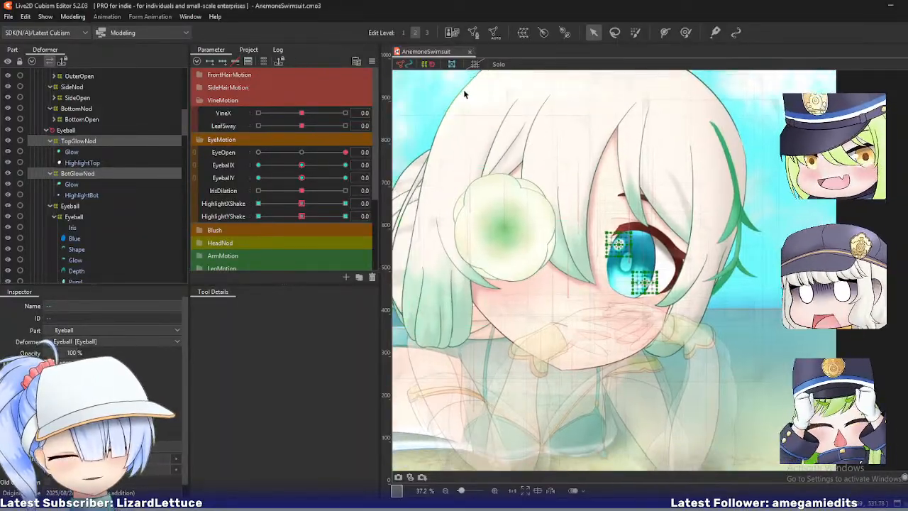
pyautogui.scroll(-3, 624, 135)
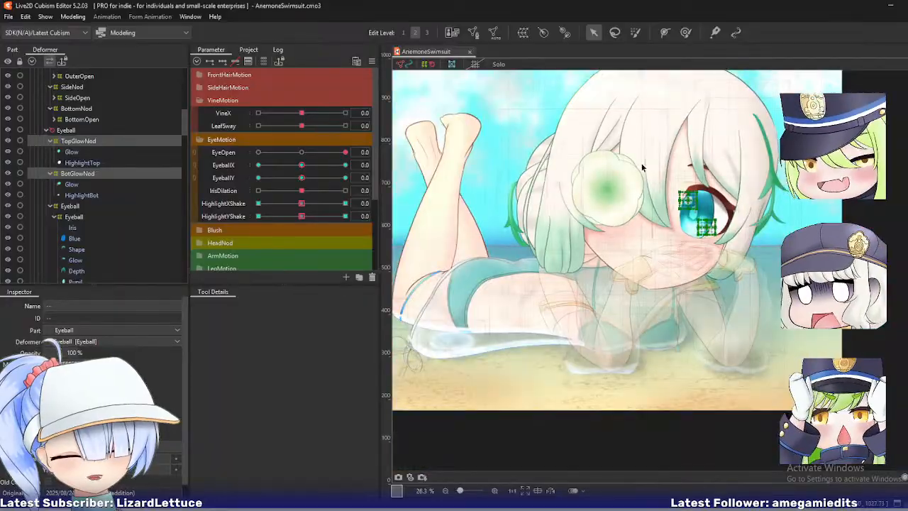
pyautogui.rightClick(566, 294)
pyautogui.moveTo(603, 316)
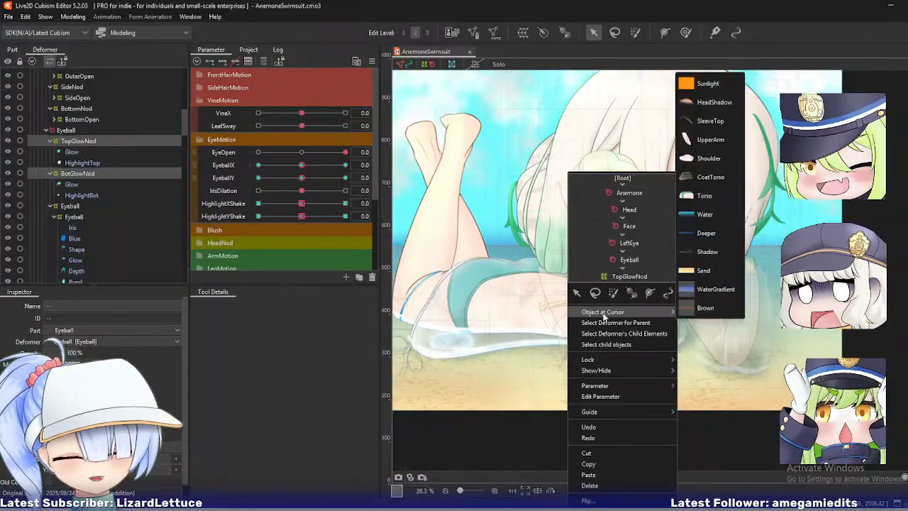
pyautogui.click(710, 140)
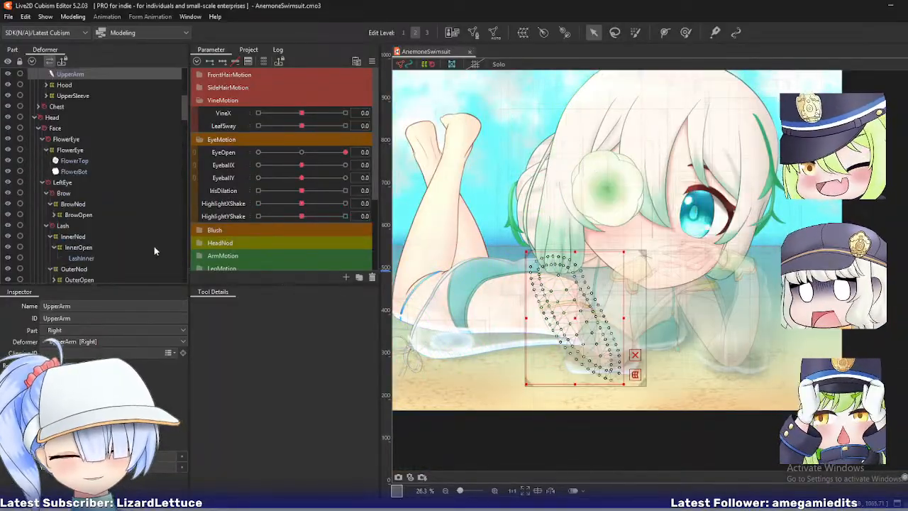
pyautogui.scroll(2, 107, 213)
pyautogui.scroll(2, 68, 131)
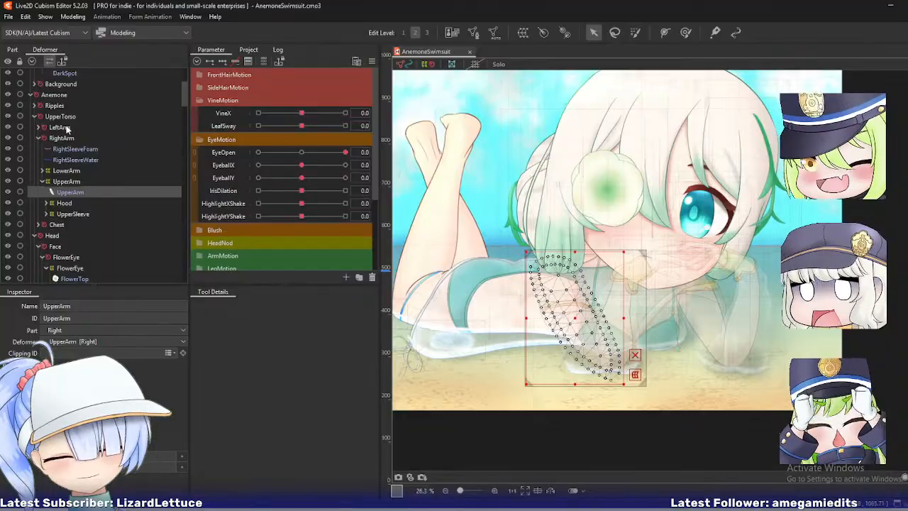
pyautogui.click(62, 116)
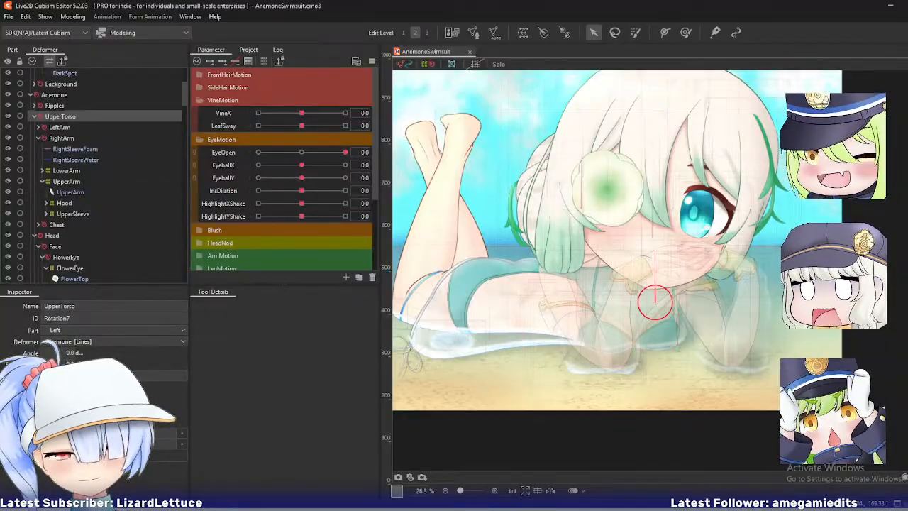
pyautogui.press('Return')
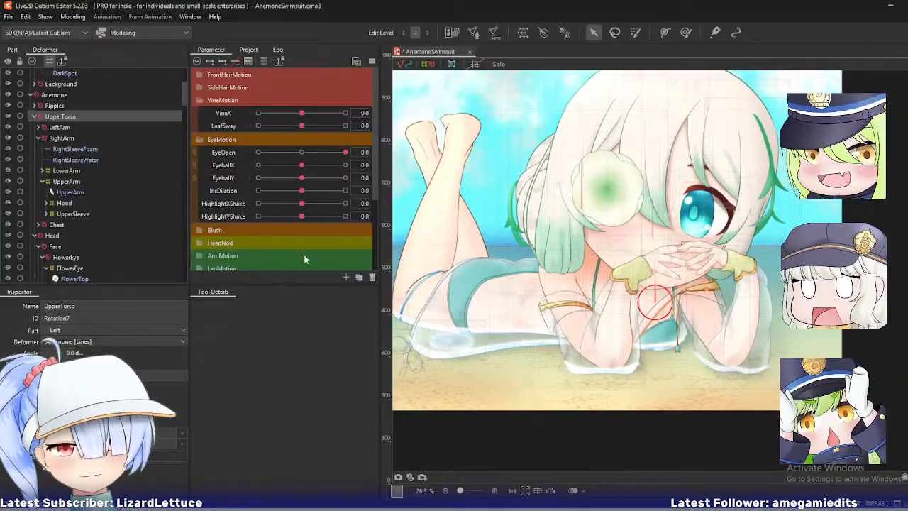
# - Expand the ArmMotion parameter group, test the ArmNod parameter and return it to 0, and save the model
pyautogui.scroll(-3, 378, 146)
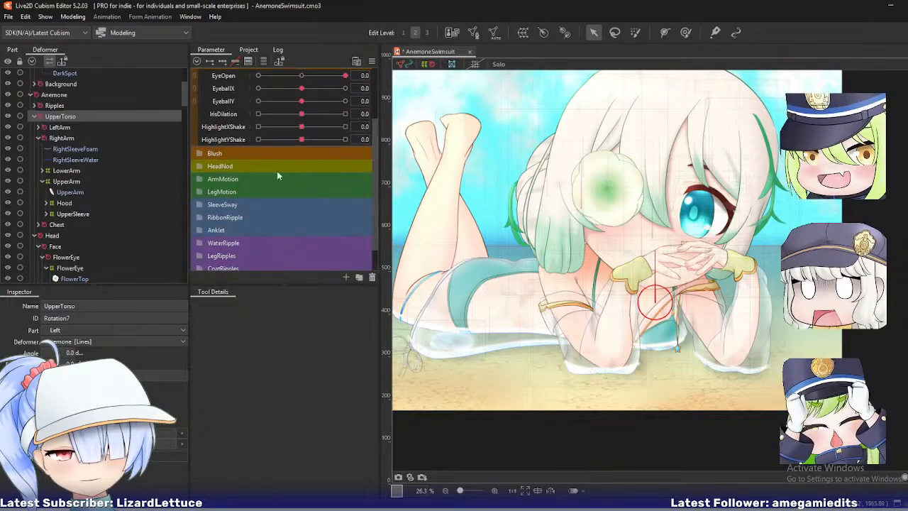
pyautogui.click(199, 179)
pyautogui.moveTo(301, 192)
pyautogui.mouseDown()
pyautogui.moveTo(310, 195)
pyautogui.moveTo(238, 195)
pyautogui.moveTo(298, 195)
pyautogui.mouseUp()
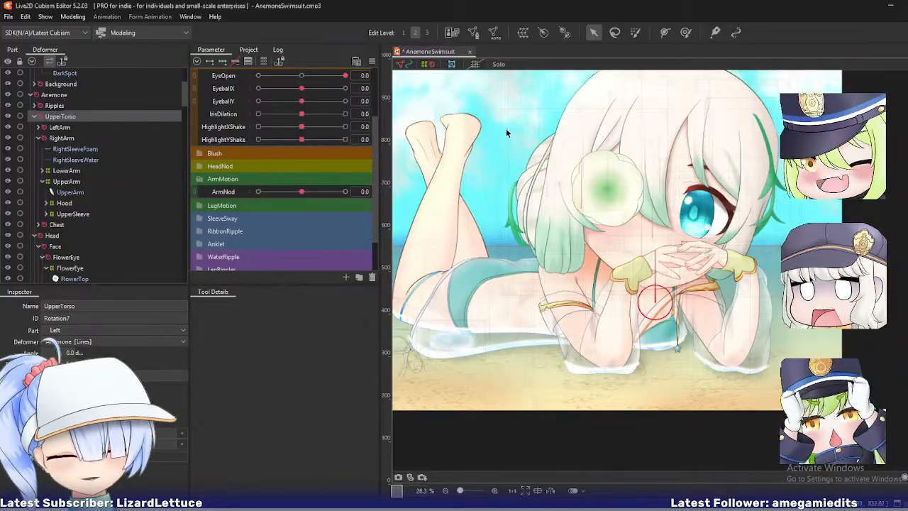
pyautogui.hotkey('ctrl', 's')
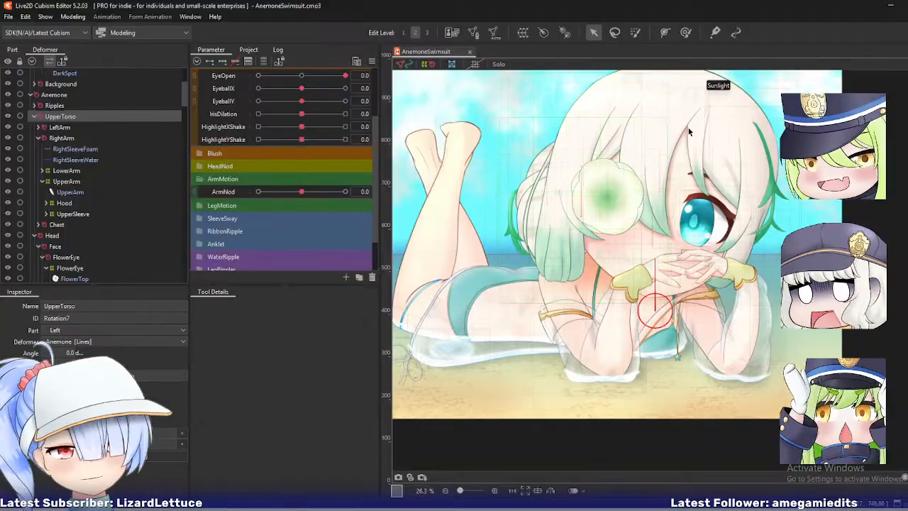
# - Switch to the Animation workspace, create a new Video-target animation from the AnemoneSwimsuit model, and select Scene1
pyautogui.moveTo(560, 131); pyautogui.dragTo(606, 164)
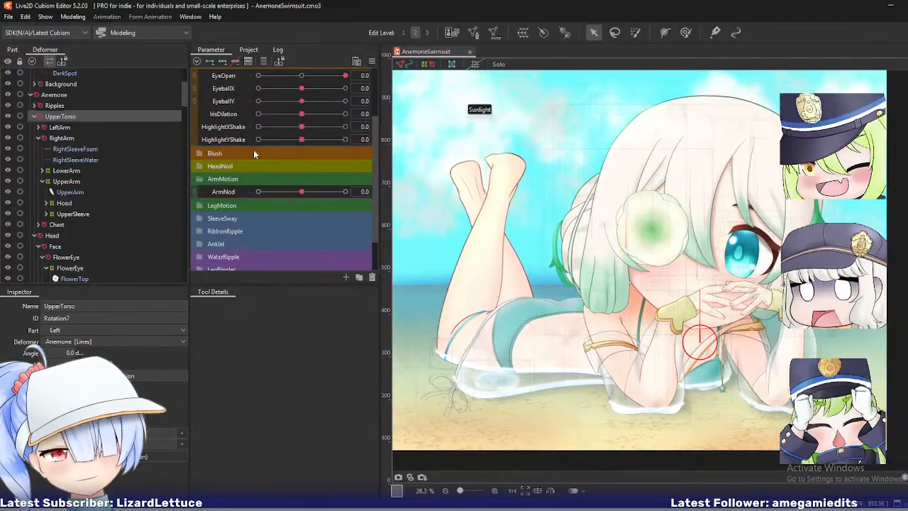
pyautogui.click(152, 32)
pyautogui.click(157, 60)
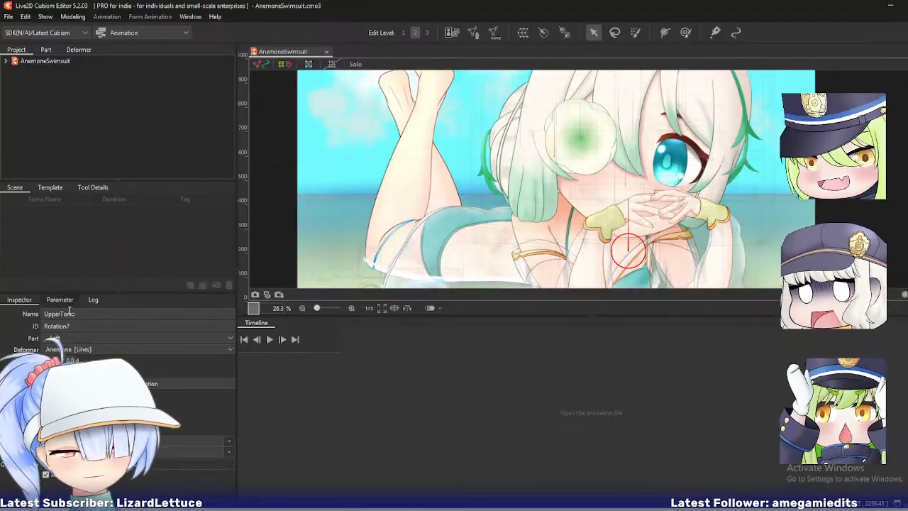
pyautogui.click(53, 60)
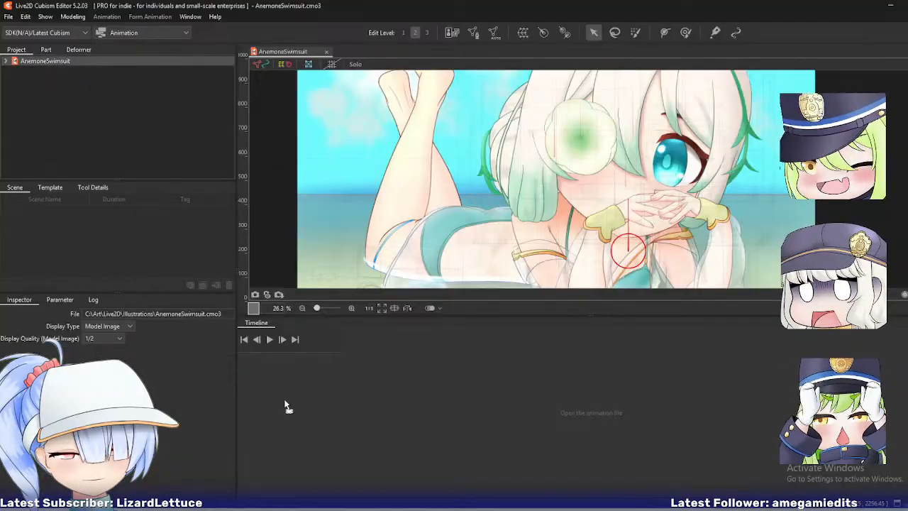
pyautogui.moveTo(287, 406); pyautogui.dragTo(287, 406)
pyautogui.click(498, 193)
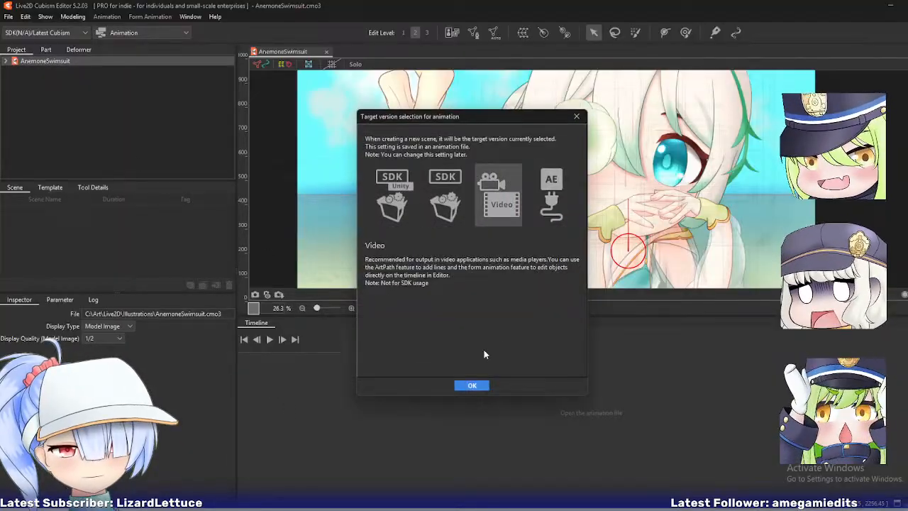
pyautogui.click(472, 385)
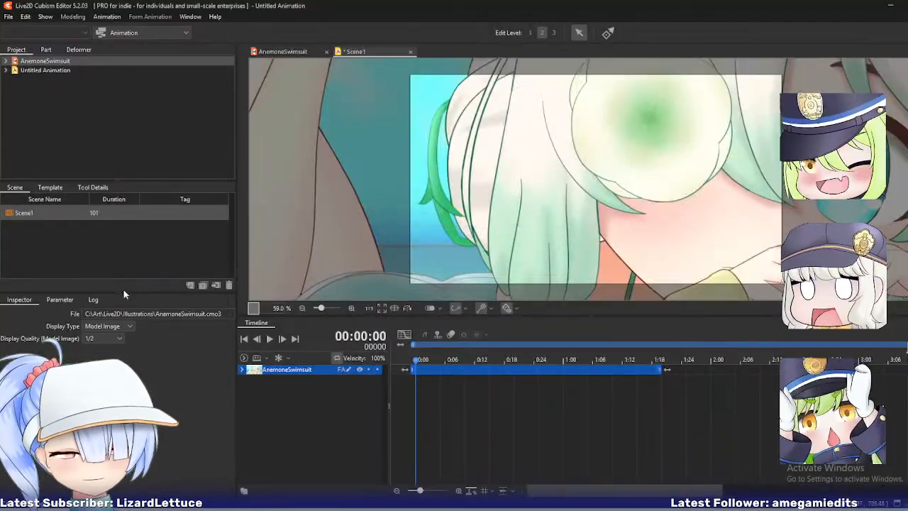
pyautogui.click(63, 212)
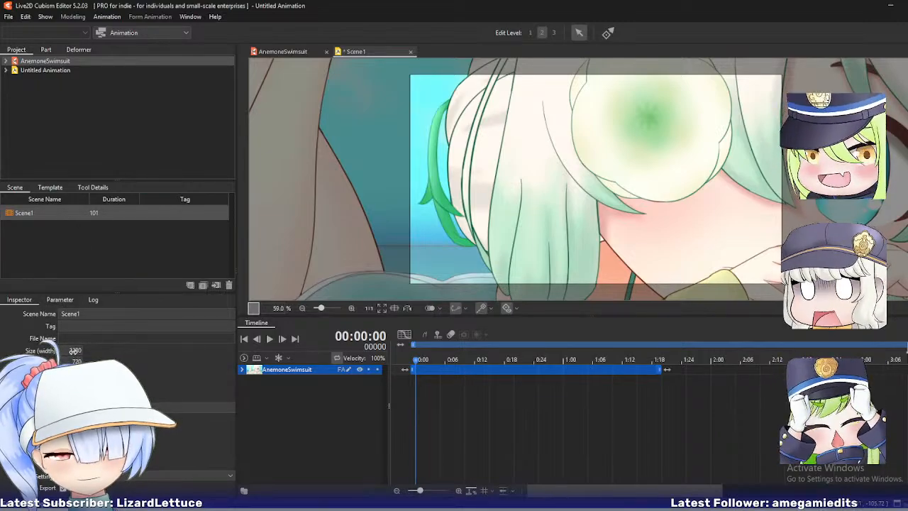
# - Try enlarging Scene1's width freehand to 1398, and set it back to 1280
pyautogui.scroll(-5, 463, 261)
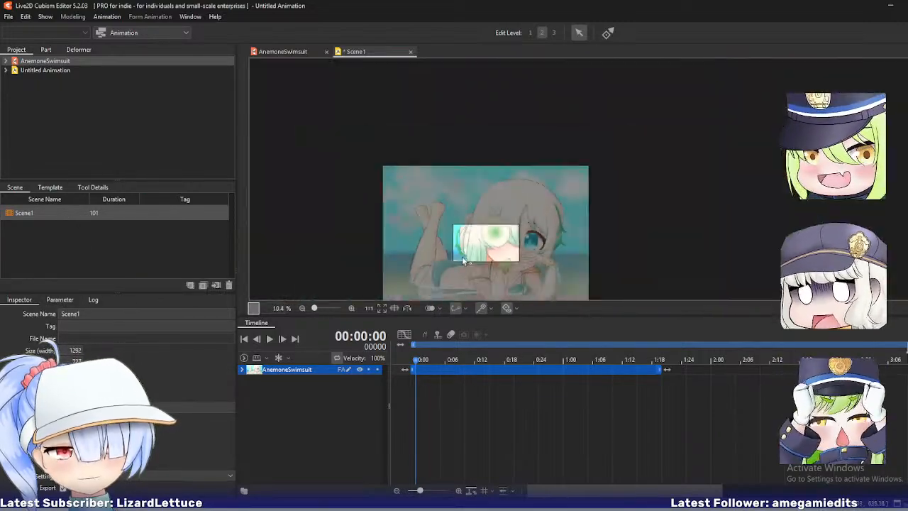
pyautogui.scroll(3, 458, 258)
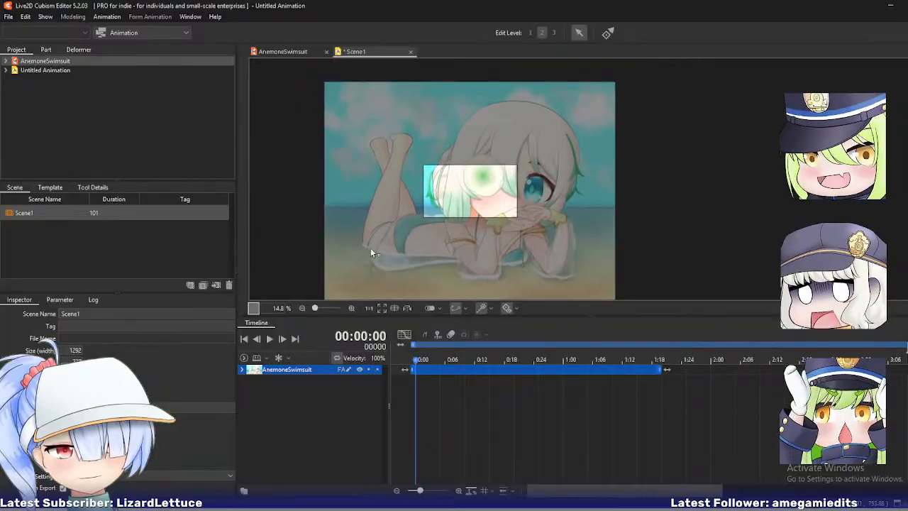
pyautogui.click(112, 352)
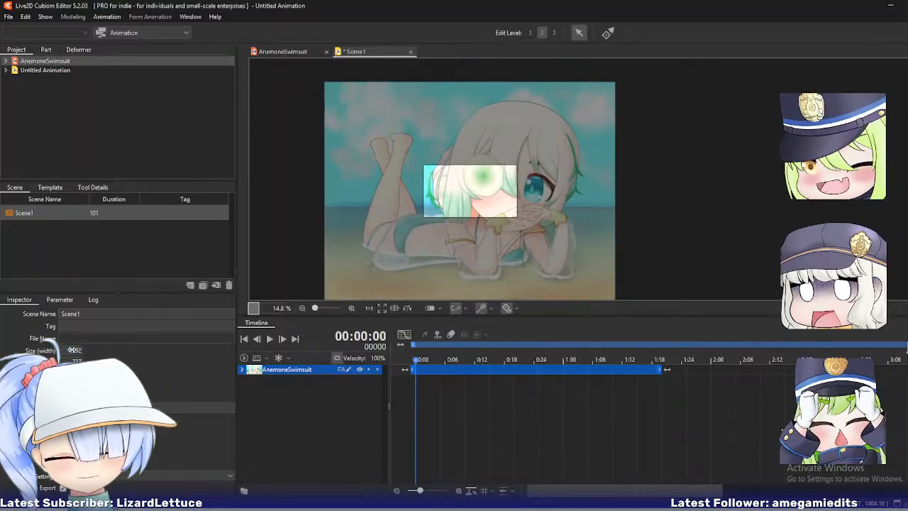
pyautogui.moveTo(74, 350)
pyautogui.mouseDown()
pyautogui.moveTo(92, 350)
pyautogui.moveTo(60, 360)
pyautogui.mouseUp()
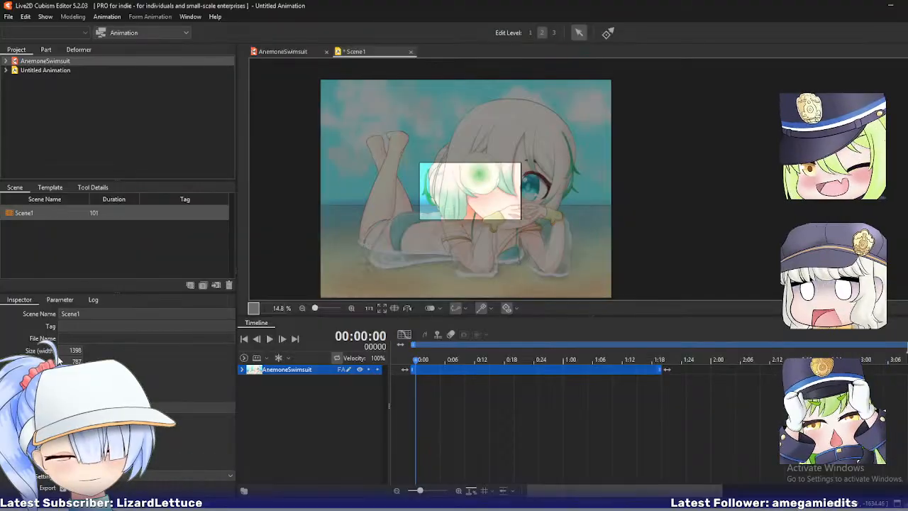
pyautogui.click(92, 353)
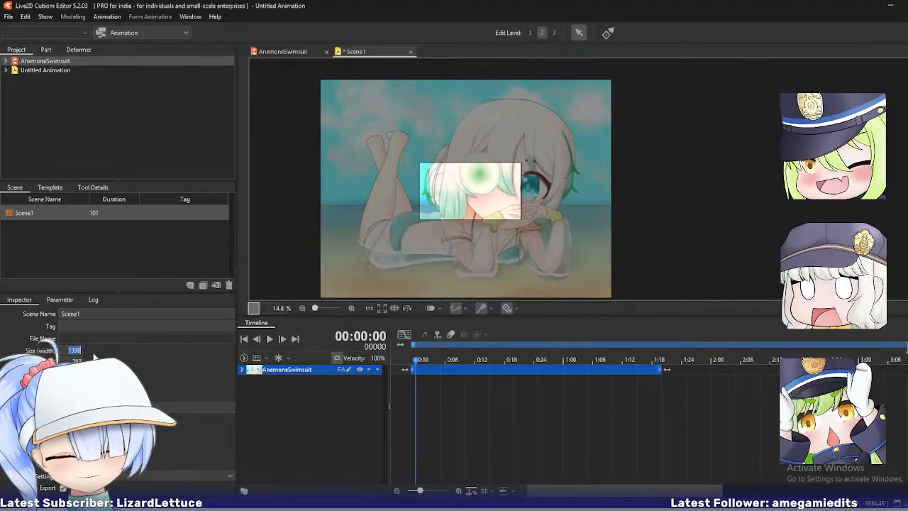
pyautogui.write('12')
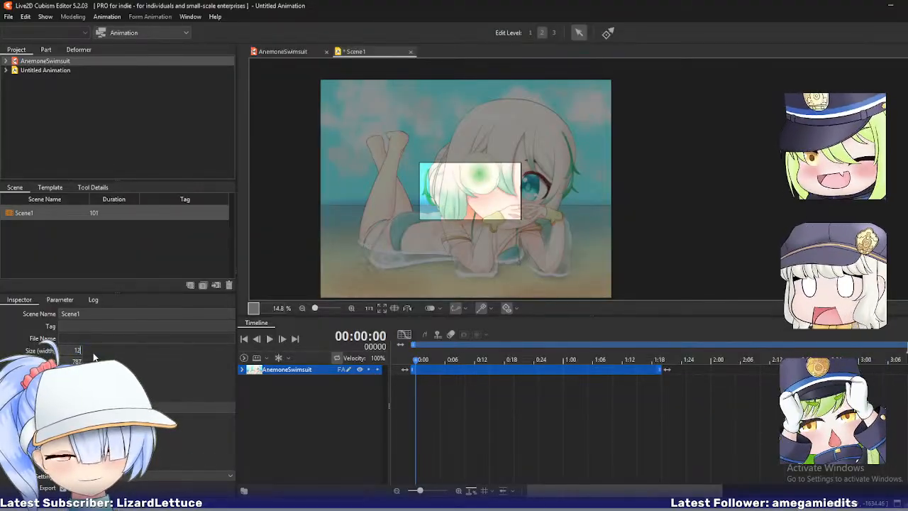
pyautogui.write('80')
pyautogui.press('Return')
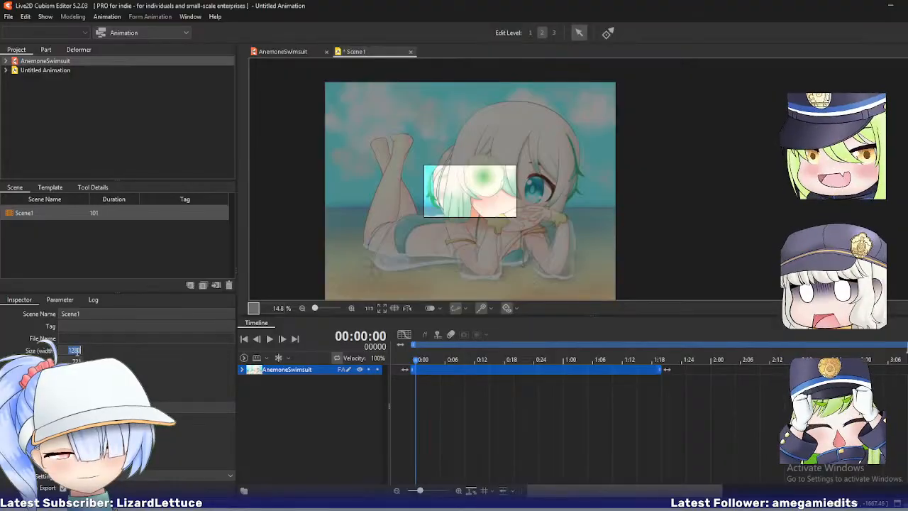
# - Try Scene1 widths of 1080 and 1398, and return the width to 1280
pyautogui.write('1080')
pyautogui.press('Return')
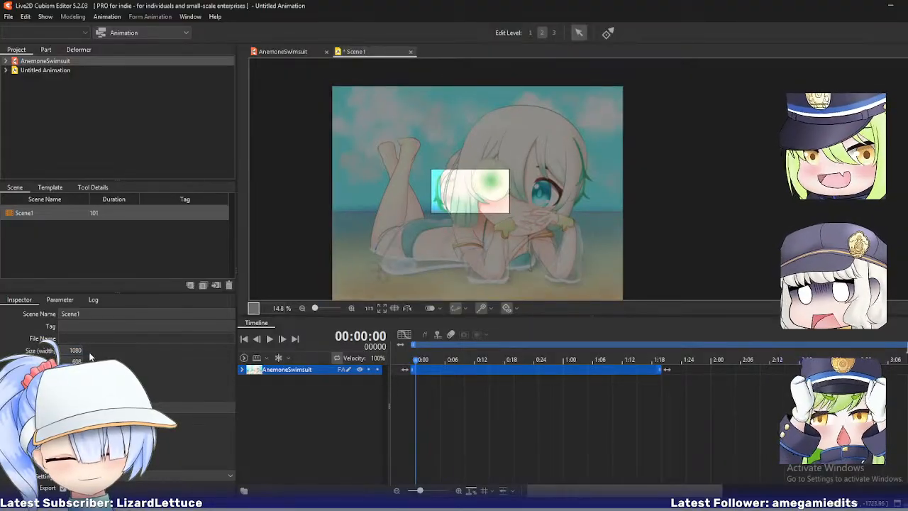
pyautogui.write('1398')
pyautogui.press('Return')
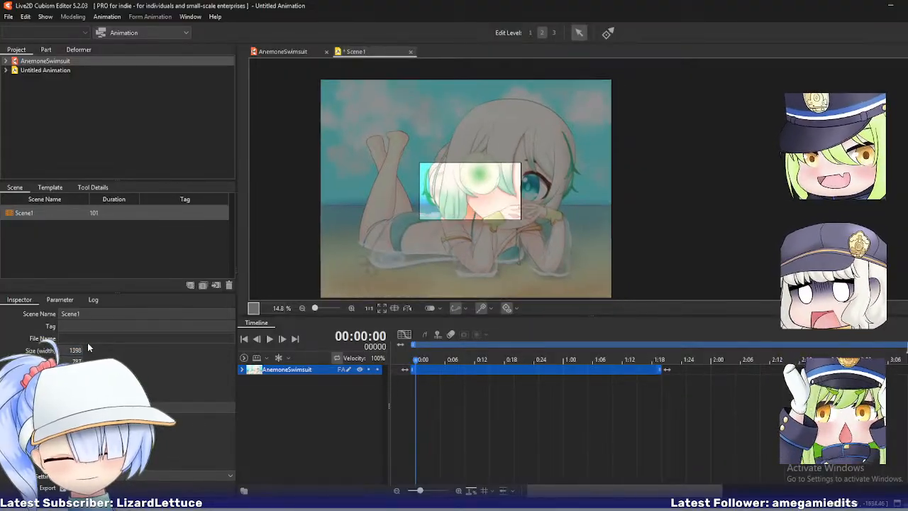
pyautogui.write('1280')
pyautogui.press('Return')
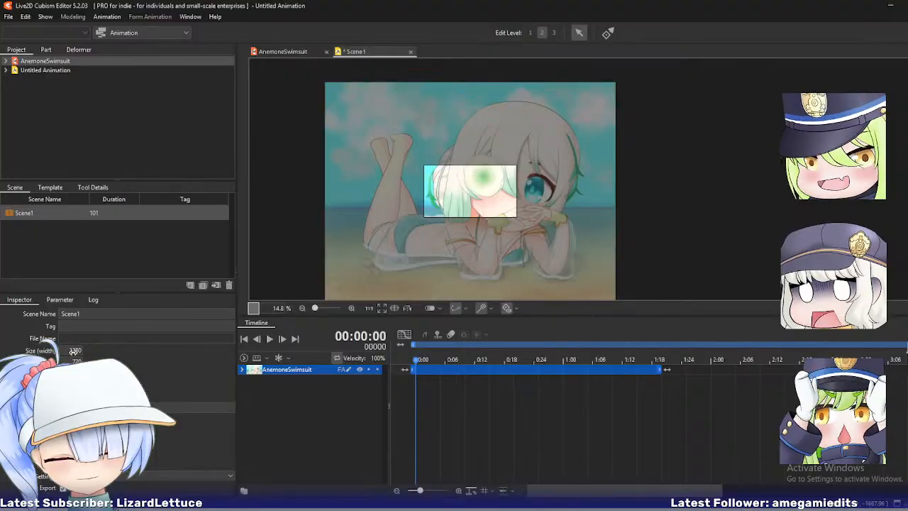
# - Try a Scene1 width of 2560 and undo the change
pyautogui.doubleClick(74, 350)
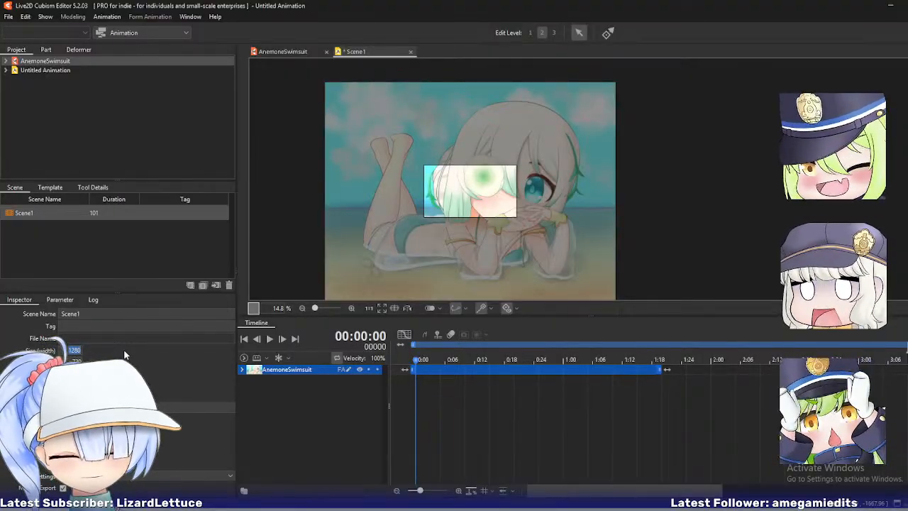
pyautogui.write('2560')
pyautogui.press('Return')
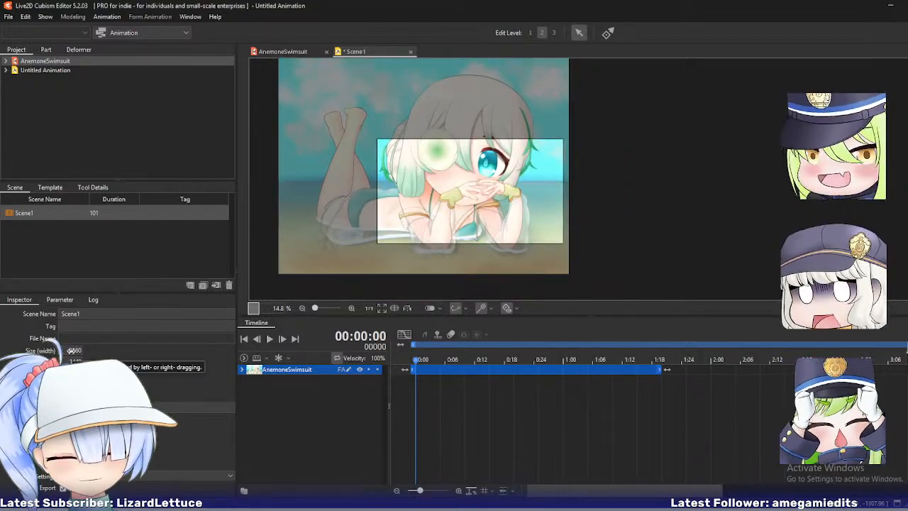
pyautogui.hotkey('ctrl', 'z')
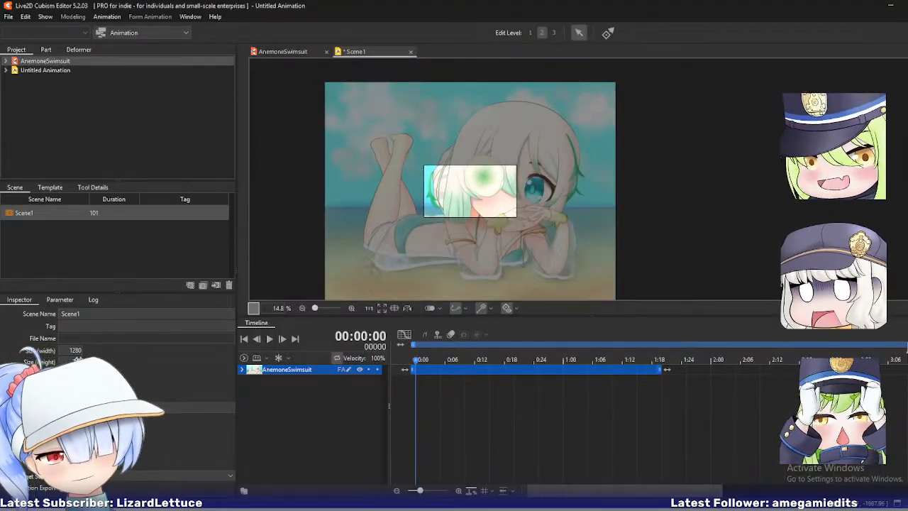
# - Set Scene1's width to 1920 and its duration to 600 frames
pyautogui.click(77, 354)
pyautogui.write('1920')
pyautogui.press('Return')
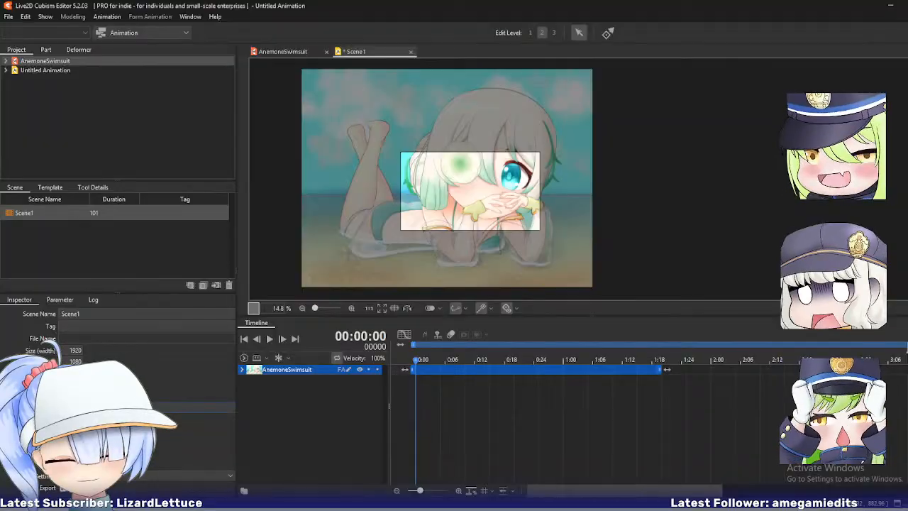
pyautogui.press('Return')
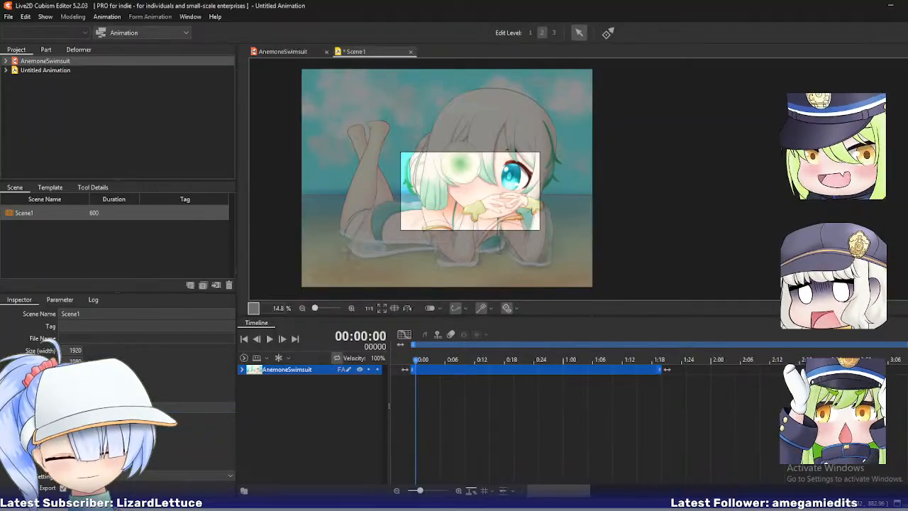
# - Set Scene1's duration to 1200 frames, and extend the scene's end on the timeline to 1202 frames
pyautogui.press('Return')
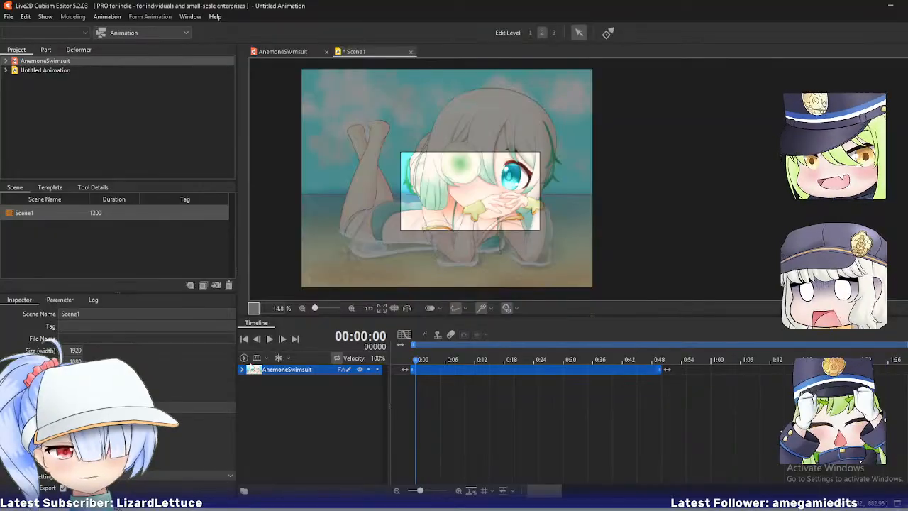
pyautogui.moveTo(419, 490); pyautogui.dragTo(407, 491)
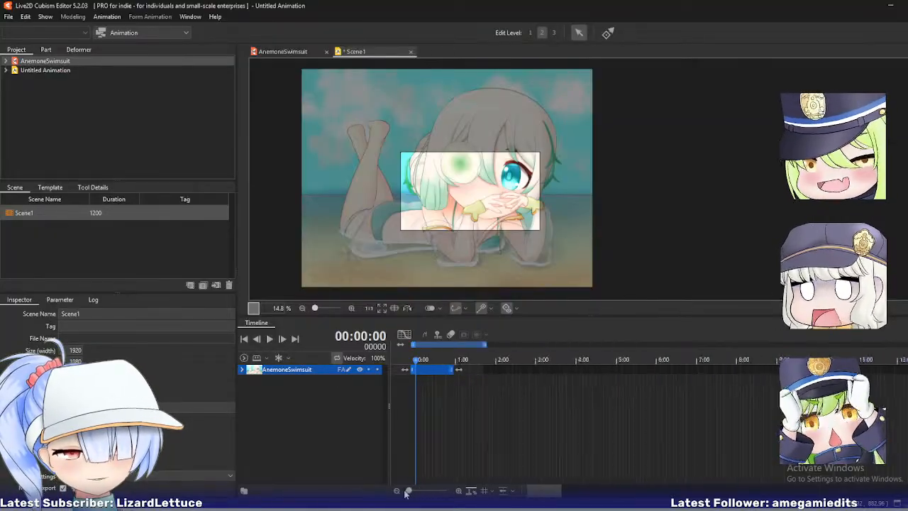
pyautogui.moveTo(468, 345); pyautogui.dragTo(907, 354)
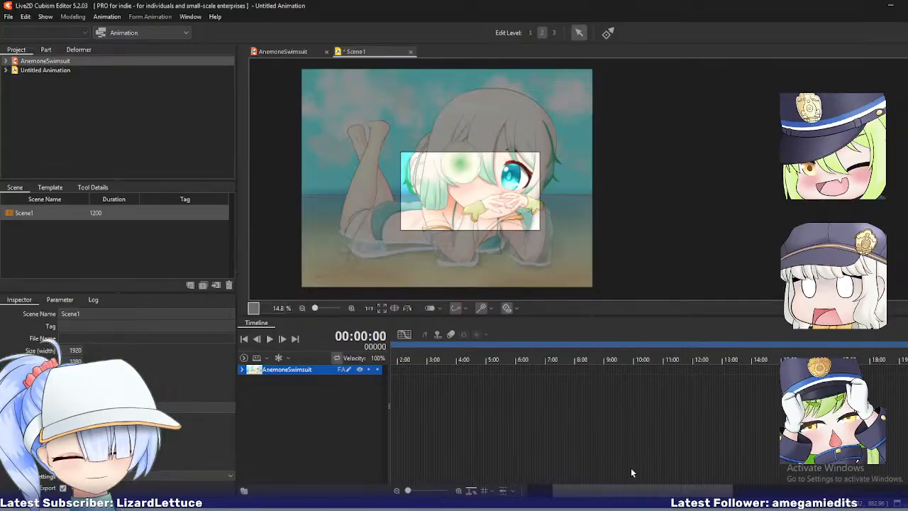
pyautogui.moveTo(591, 492); pyautogui.dragTo(619, 494)
pyautogui.moveTo(844, 345); pyautogui.dragTo(847, 343)
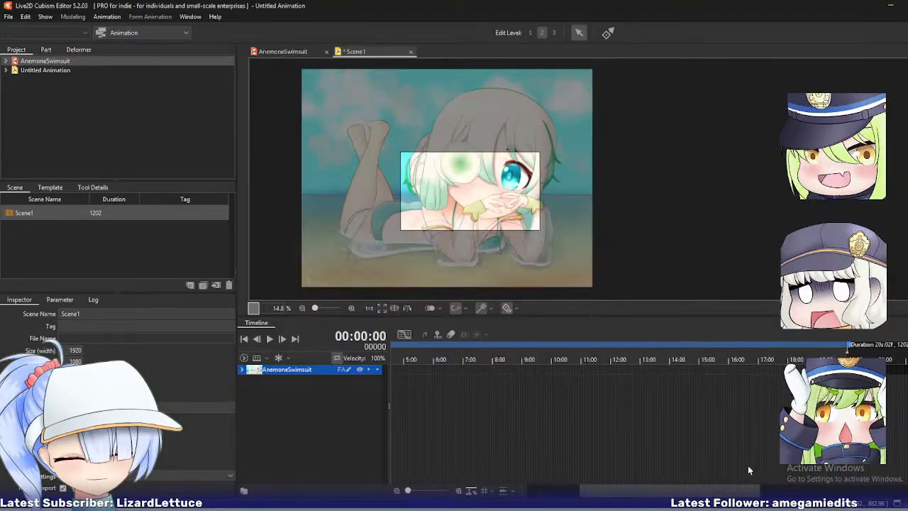
# - Extend the AnemoneSwimsuit track past the end of the scene, to about 25 seconds on the timeline
pyautogui.moveTo(745, 490); pyautogui.dragTo(691, 490)
pyautogui.moveTo(446, 369); pyautogui.dragTo(778, 366)
pyautogui.click(693, 359)
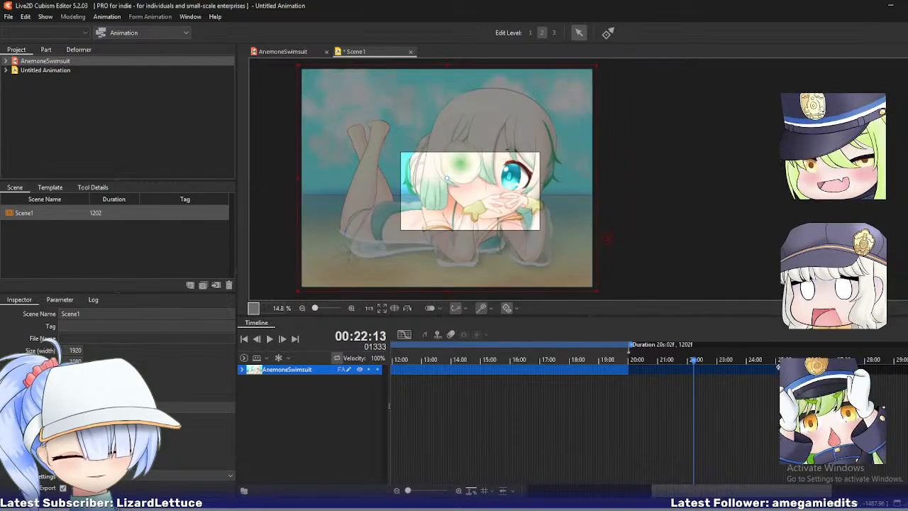
pyautogui.moveTo(710, 491); pyautogui.dragTo(680, 491)
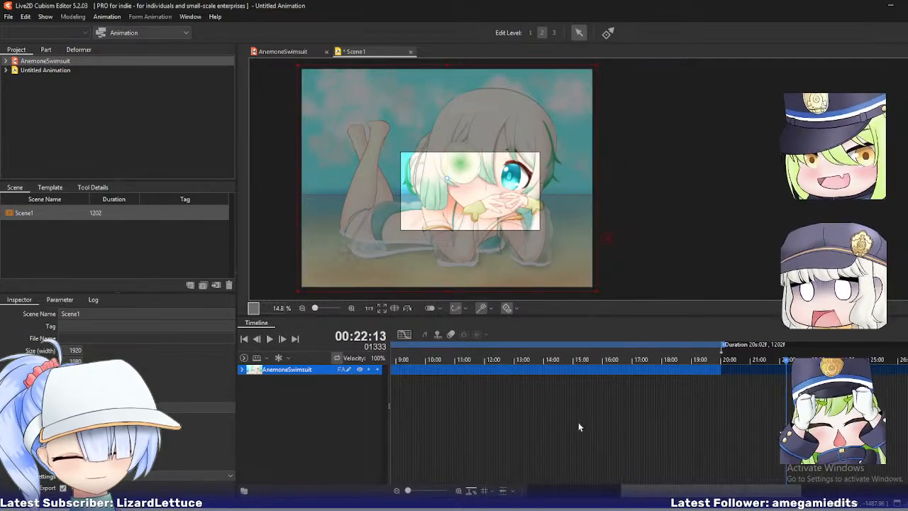
# - Play back the scene briefly, return the playhead to frame 0, and inspect the model's framing on the canvas
pyautogui.click(269, 339)
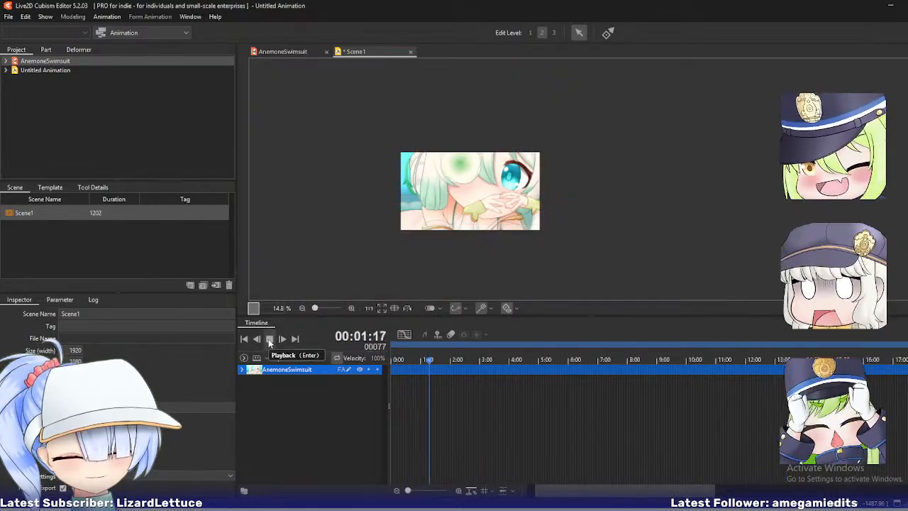
pyautogui.click(270, 339)
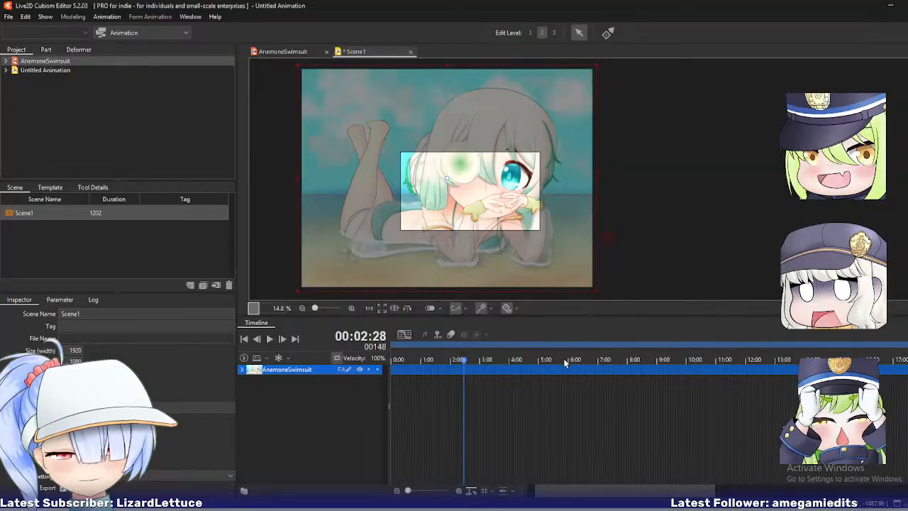
pyautogui.moveTo(442, 360); pyautogui.dragTo(367, 357)
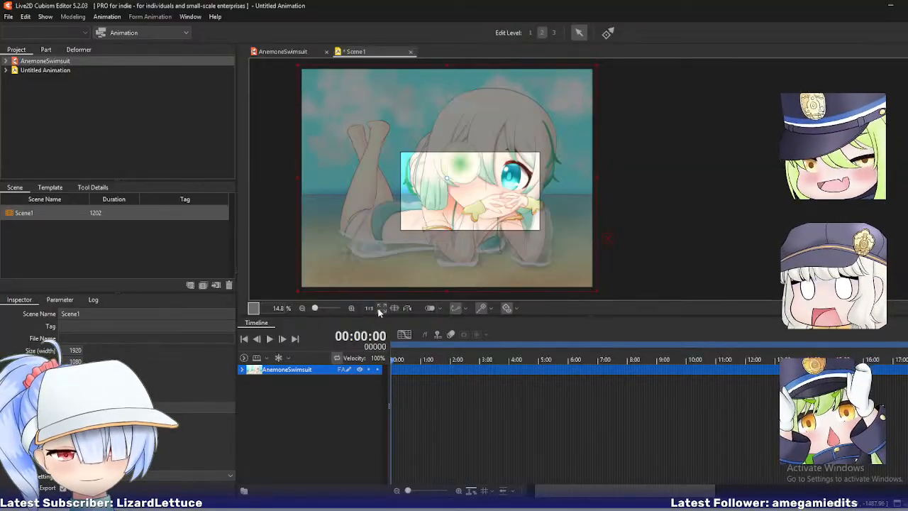
pyautogui.scroll(5, 395, 198)
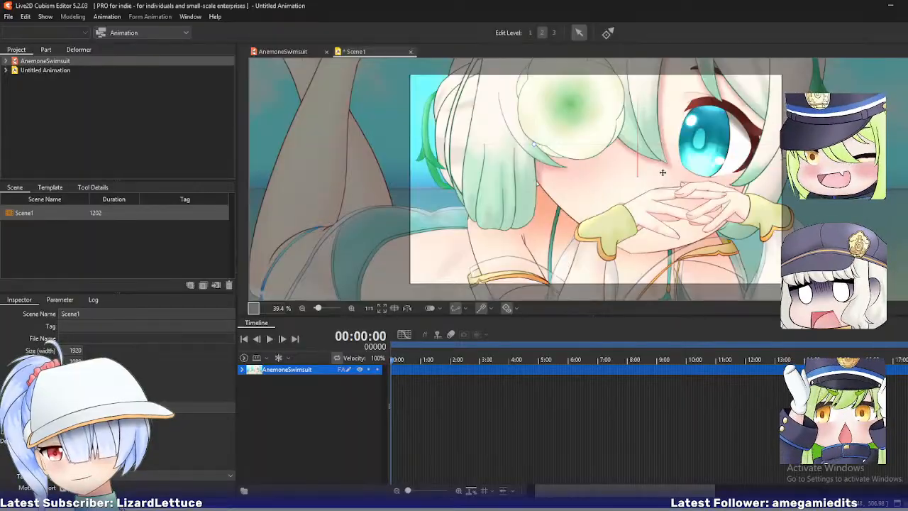
pyautogui.scroll(-3, 664, 178)
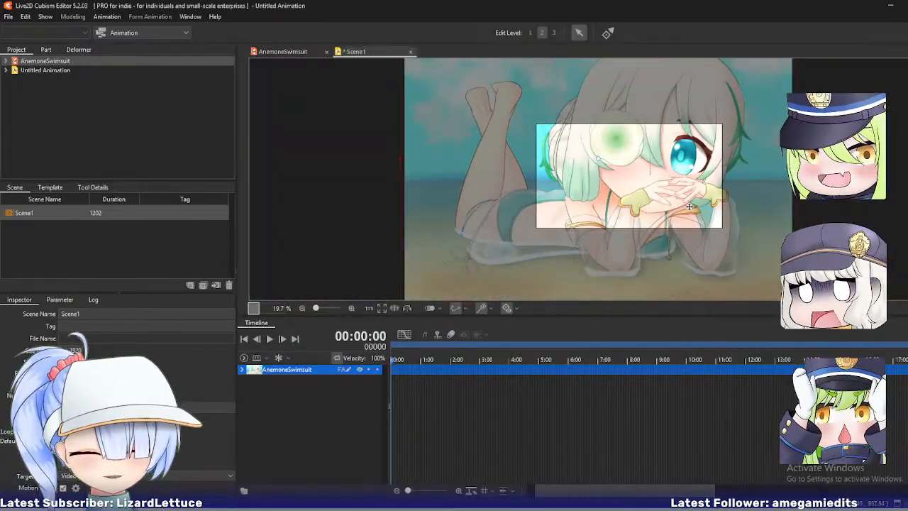
pyautogui.moveTo(689, 205); pyautogui.dragTo(606, 210)
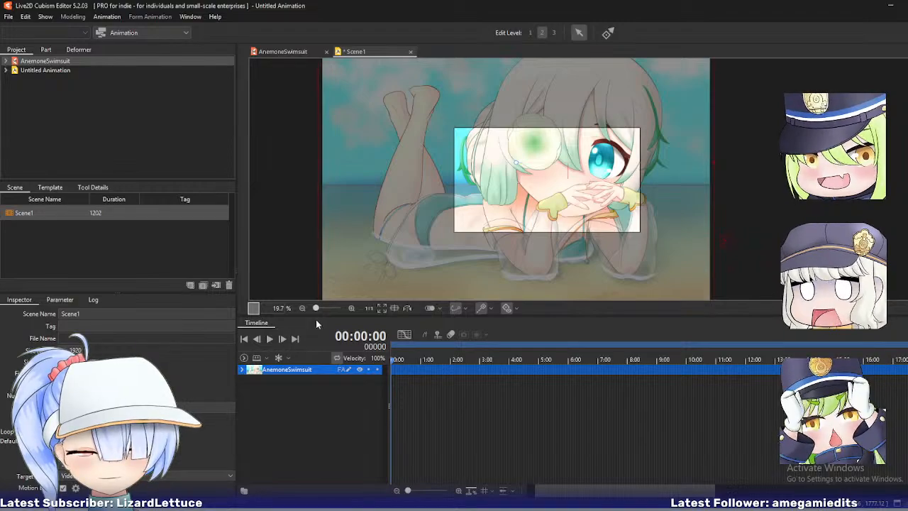
# - Expand the AnemoneSwimsuit track's Live2D Parameters and FrontHairMotion group, keeping the playhead at the scene's start
pyautogui.click(241, 369)
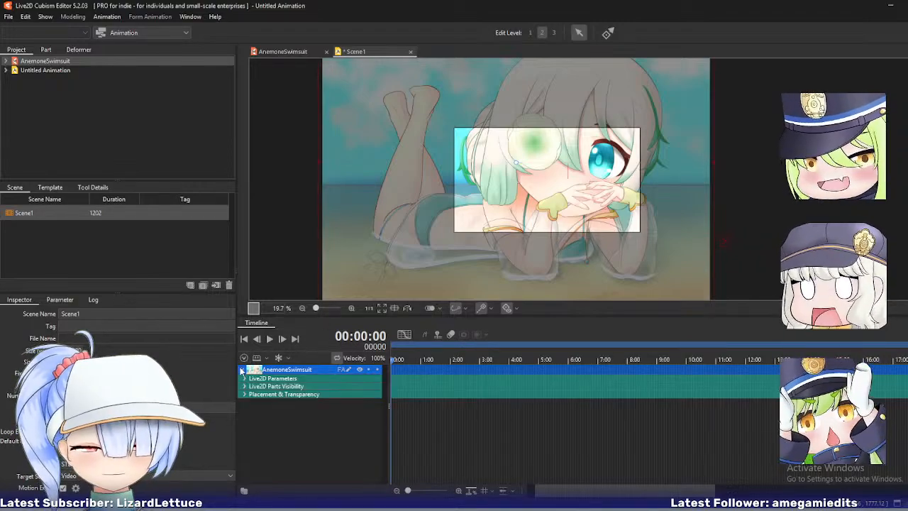
pyautogui.click(244, 378)
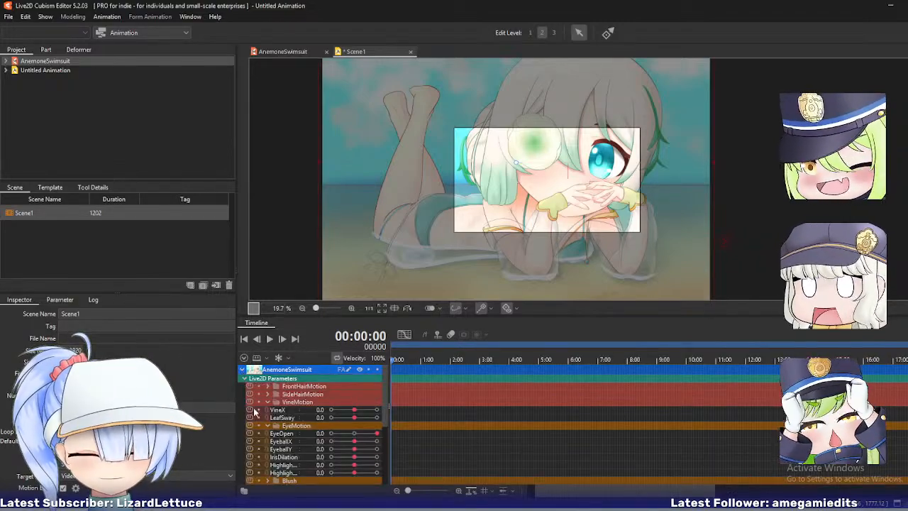
pyautogui.click(269, 387)
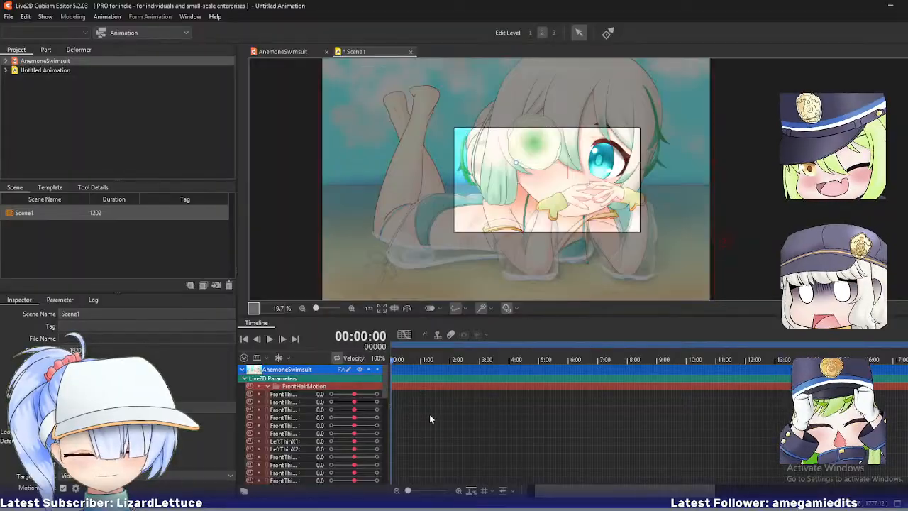
pyautogui.moveTo(580, 499); pyautogui.dragTo(550, 495)
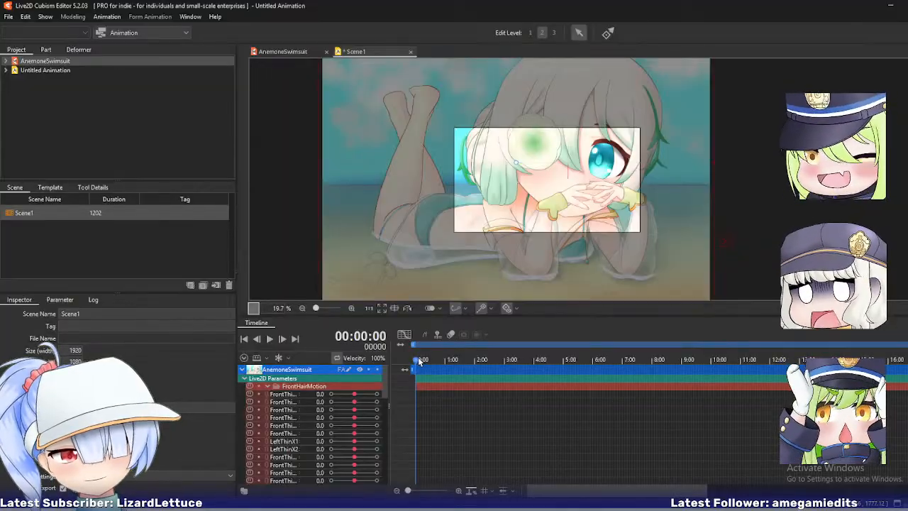
pyautogui.moveTo(418, 360); pyautogui.dragTo(413, 362)
pyautogui.moveTo(385, 387); pyautogui.dragTo(379, 469)
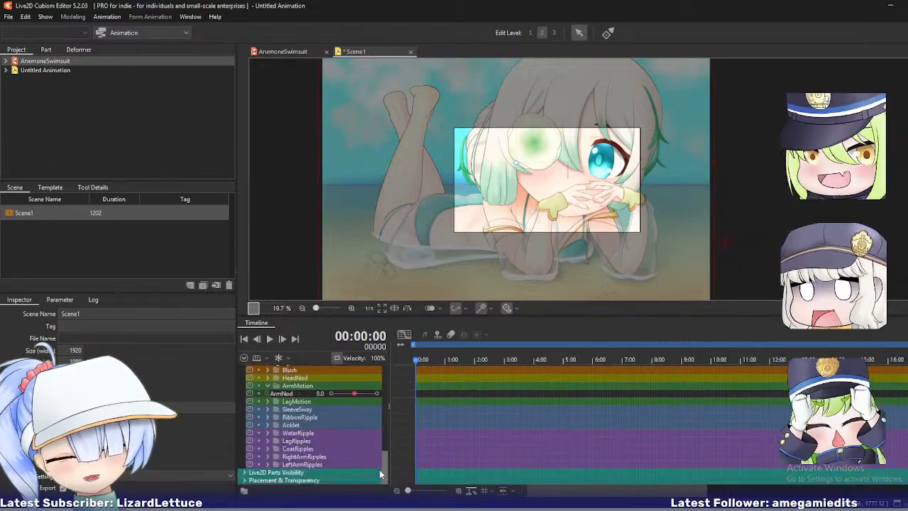
# - Expand the LegMotion group and insert keyframes for its right and left calf parameters at frame 0
pyautogui.click(267, 400)
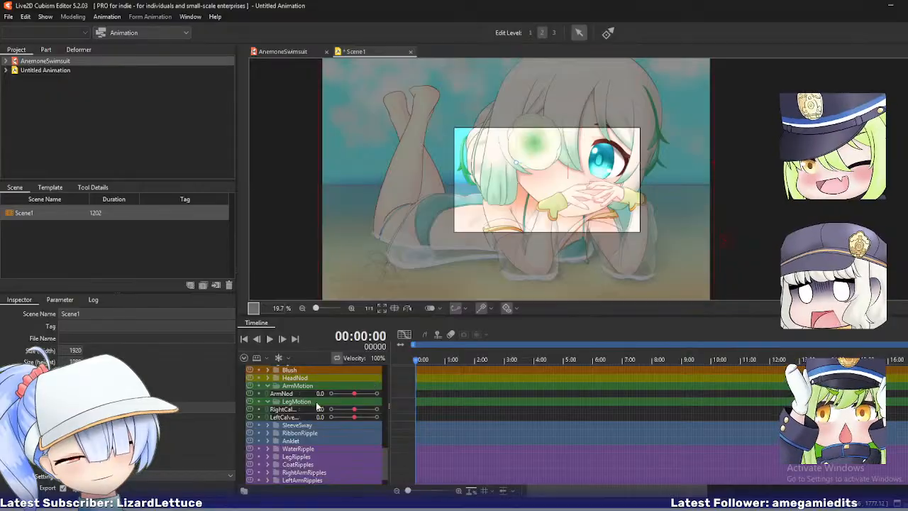
pyautogui.rightClick(416, 400)
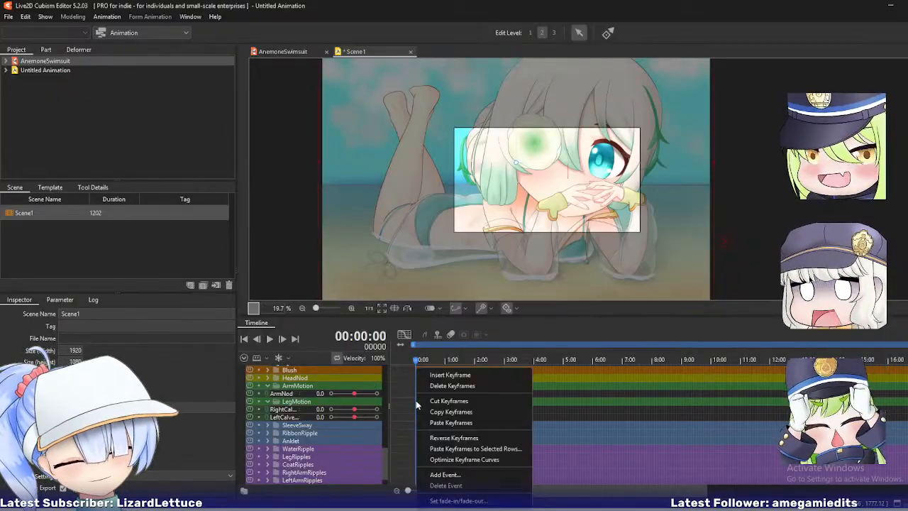
pyautogui.click(434, 376)
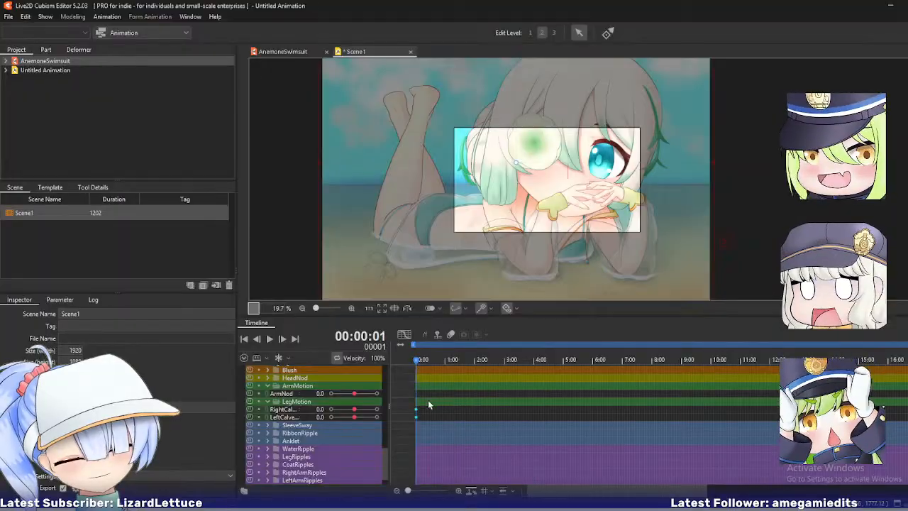
# - Insert keyframes for the LegMotion group's calf parameters at 5 seconds, frame 300
pyautogui.click(565, 360)
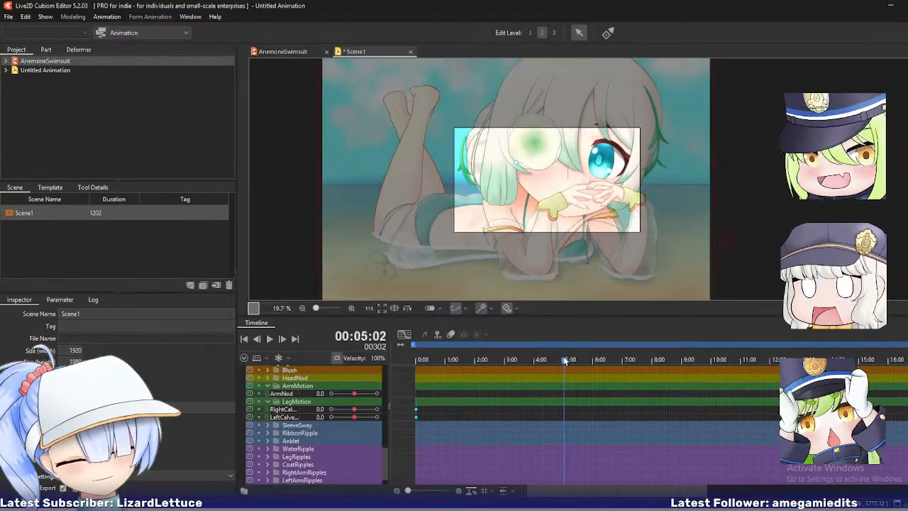
pyautogui.click(257, 338)
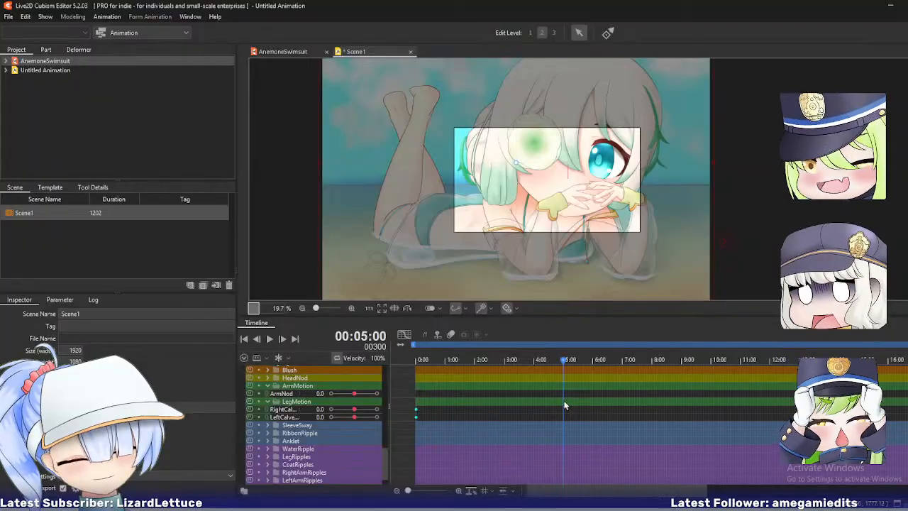
pyautogui.scroll(3, 565, 416)
pyautogui.scroll(-3, 560, 425)
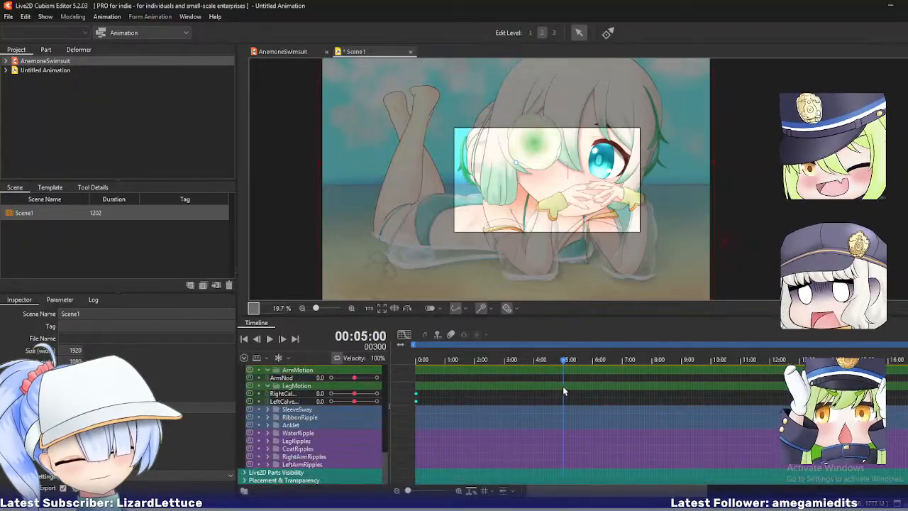
pyautogui.rightClick(562, 386)
pyautogui.click(588, 381)
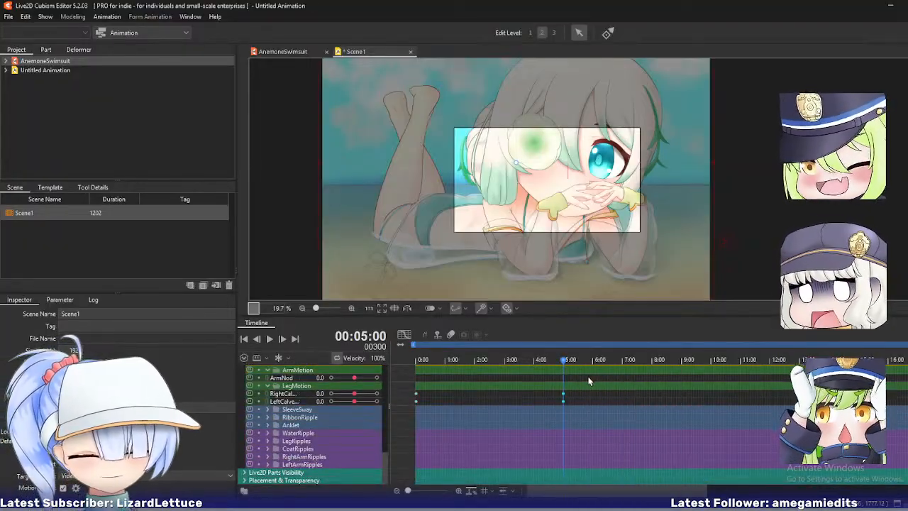
# - Key the right and left calf parameters at -5.0 and 7.0 at 2:00, and at 4.0 and -4.0 at 3:57
pyautogui.moveTo(439, 359); pyautogui.dragTo(475, 363)
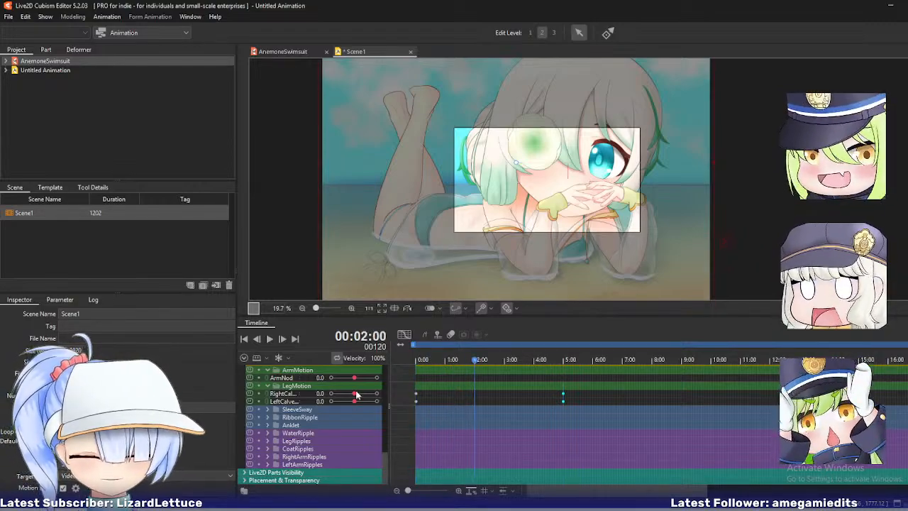
pyautogui.moveTo(354, 393); pyautogui.dragTo(380, 405)
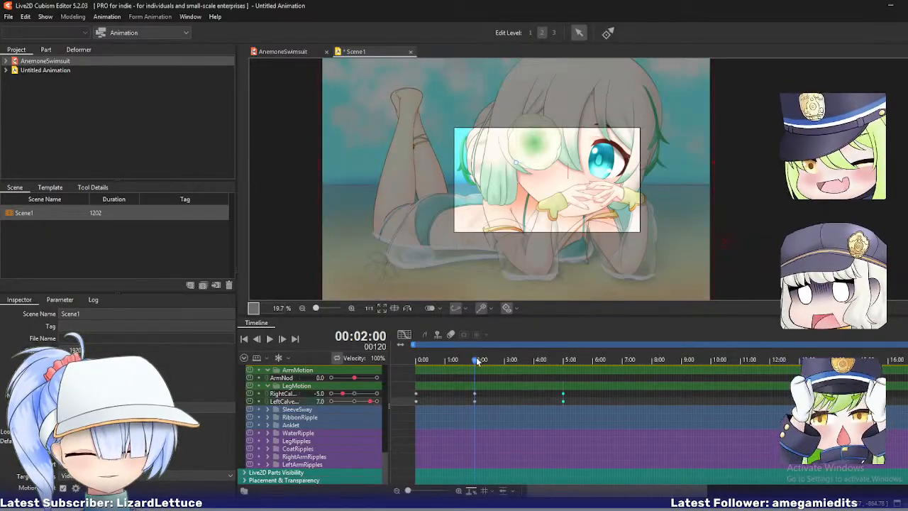
pyautogui.moveTo(476, 360); pyautogui.dragTo(533, 366)
pyautogui.moveTo(353, 394)
pyautogui.mouseDown()
pyautogui.moveTo(346, 398)
pyautogui.moveTo(370, 397)
pyautogui.moveTo(346, 403)
pyautogui.mouseUp()
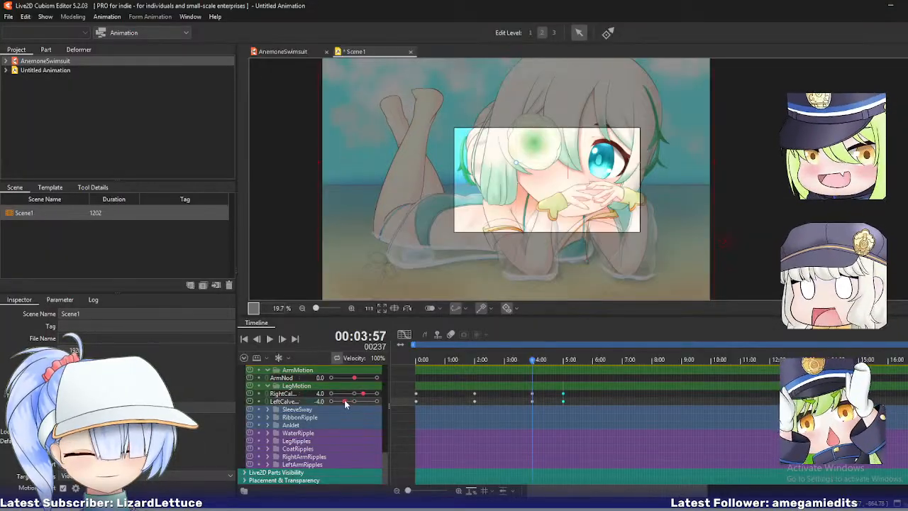
# - Scrub and play back the leg swing to check it, and return the playhead to frame 0
pyautogui.click(417, 359)
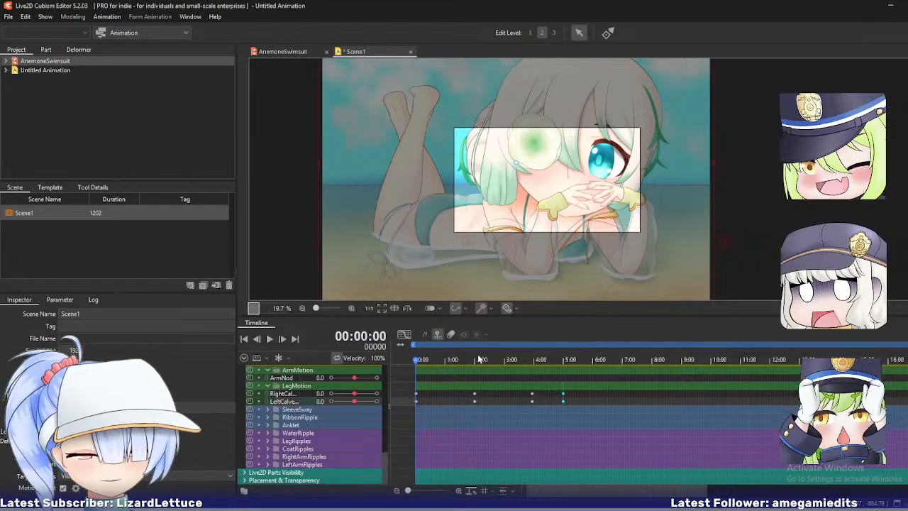
pyautogui.click(480, 360)
pyautogui.moveTo(480, 360); pyautogui.dragTo(507, 360)
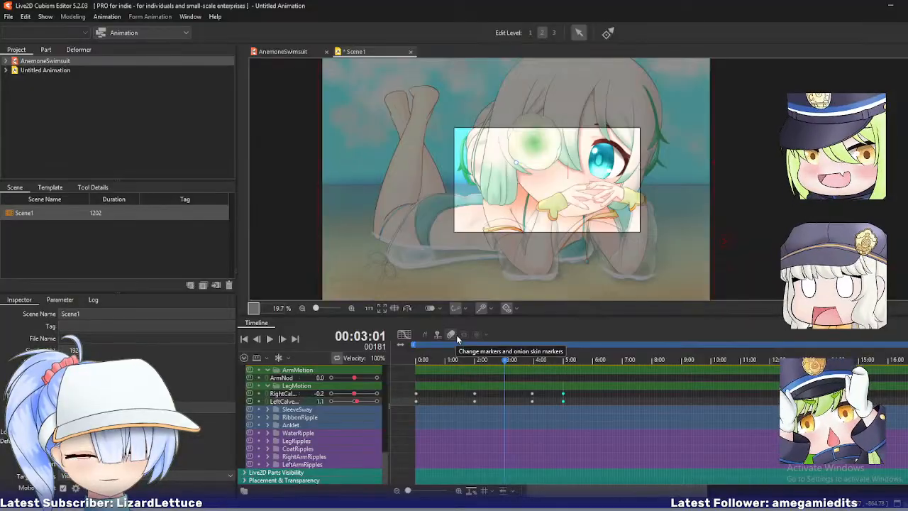
pyautogui.press('Home')
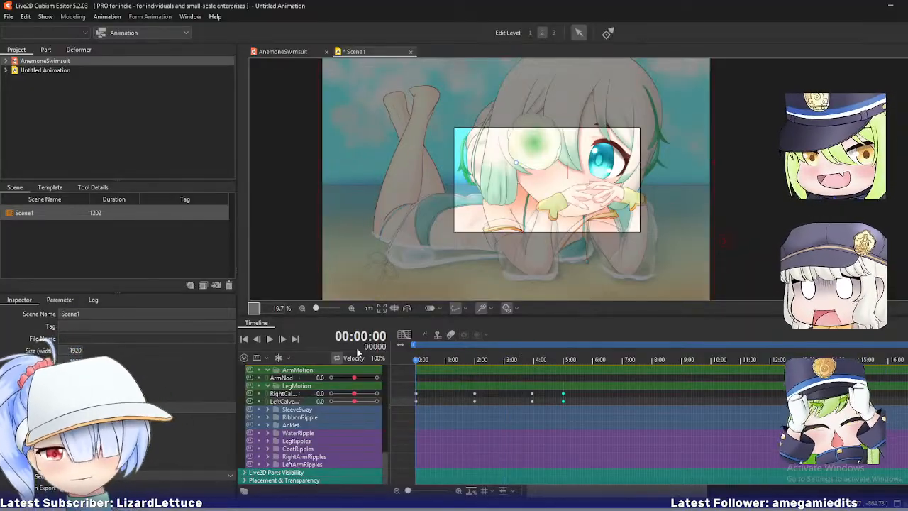
pyautogui.click(270, 339)
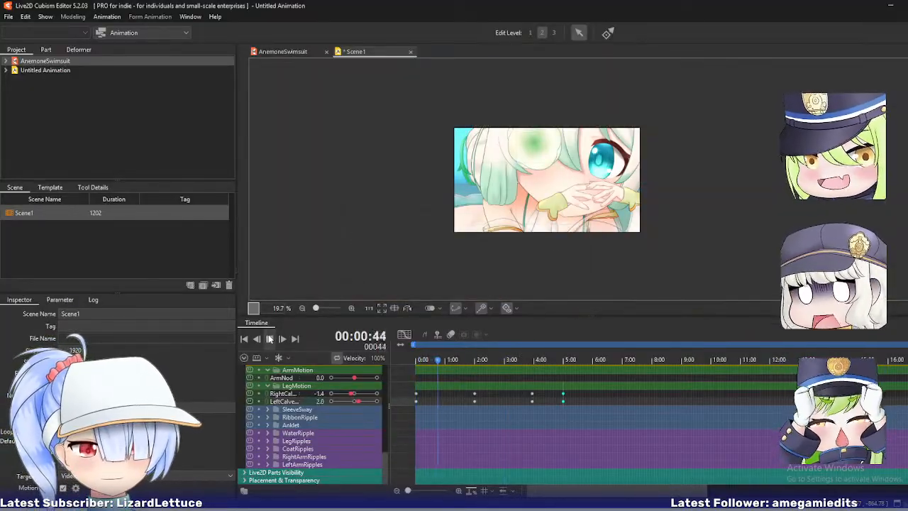
pyautogui.click(269, 340)
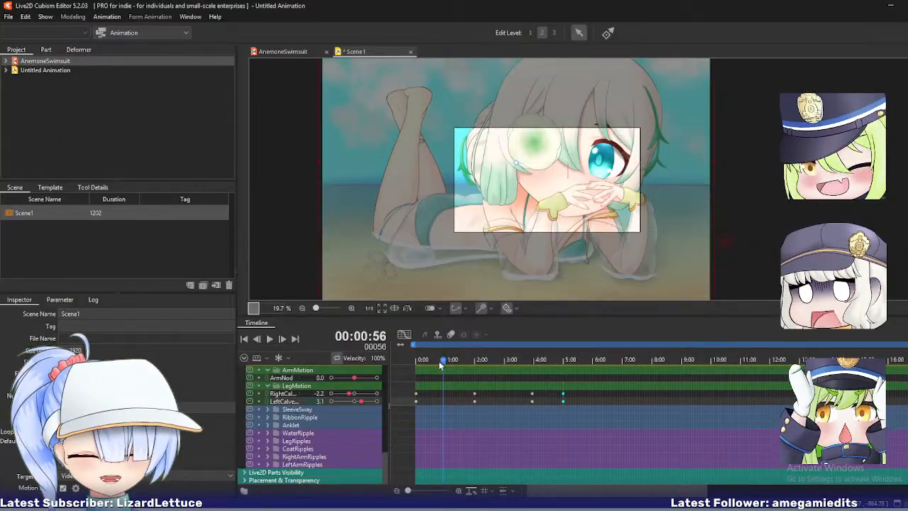
pyautogui.click(418, 360)
# - Expand the track's Placement & Transparency settings and reduce the model's Scale X and Y to 43.3
pyautogui.click(246, 473)
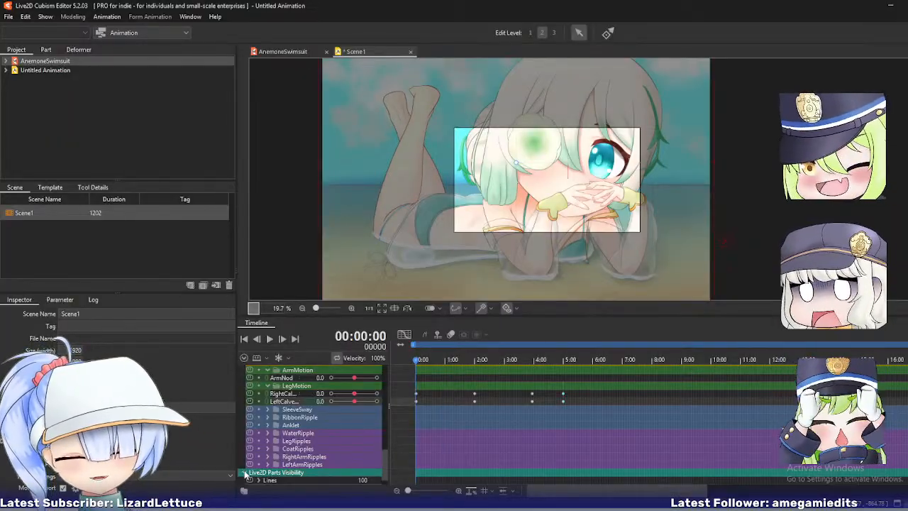
pyautogui.click(246, 473)
pyautogui.click(244, 481)
pyautogui.scroll(-3, 286, 442)
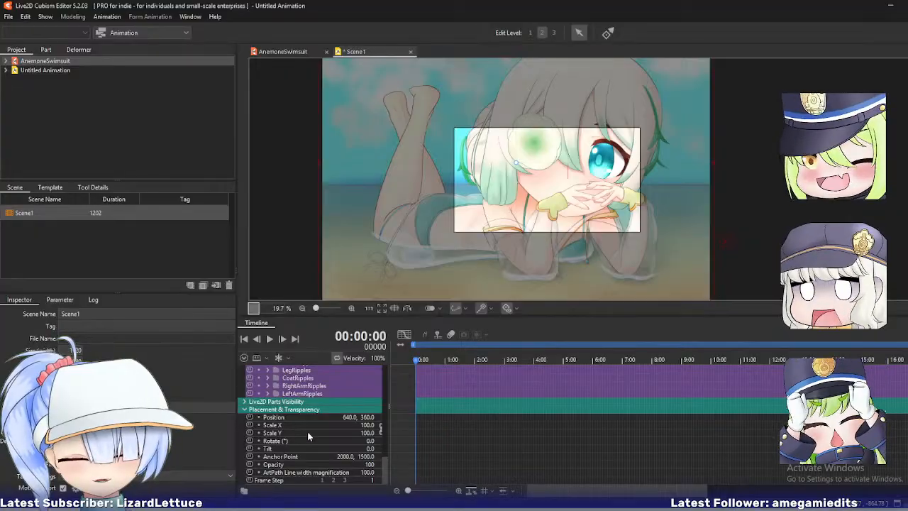
pyautogui.moveTo(367, 425)
pyautogui.mouseDown()
pyautogui.moveTo(326, 426)
pyautogui.moveTo(379, 427)
pyautogui.mouseUp()
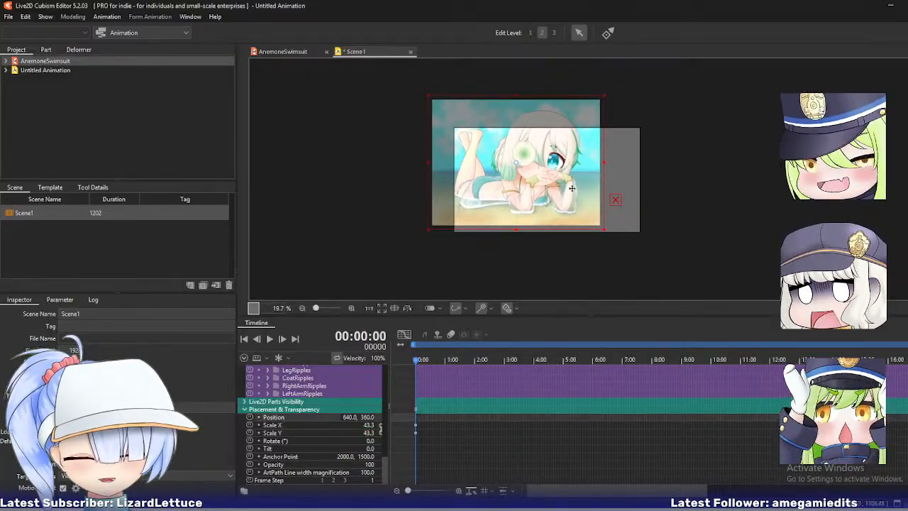
# - Centre the model in the scene frame at position 960.1, 517.5, and enlarge its scale to 49.2 to fill the frame
pyautogui.moveTo(517, 166); pyautogui.dragTo(547, 180)
pyautogui.scroll(2, 561, 180)
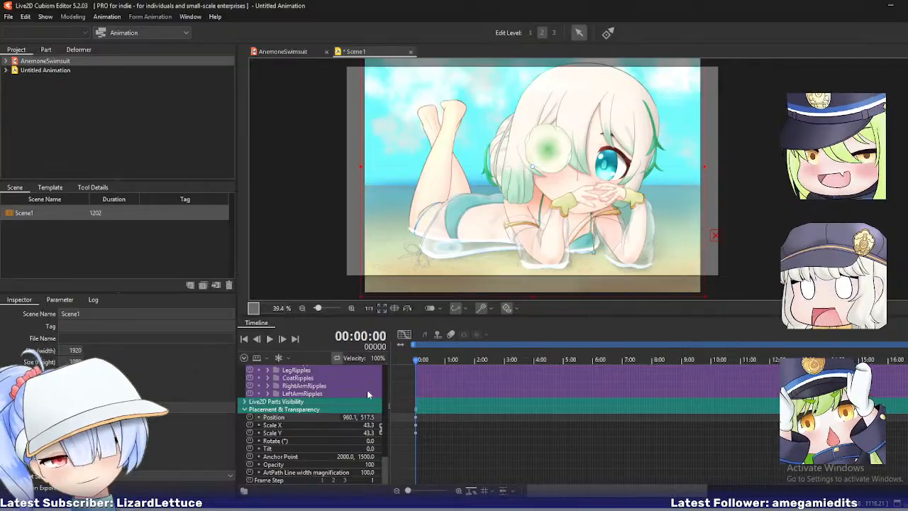
pyautogui.moveTo(364, 425)
pyautogui.mouseDown()
pyautogui.moveTo(389, 425)
pyautogui.moveTo(381, 429)
pyautogui.mouseUp()
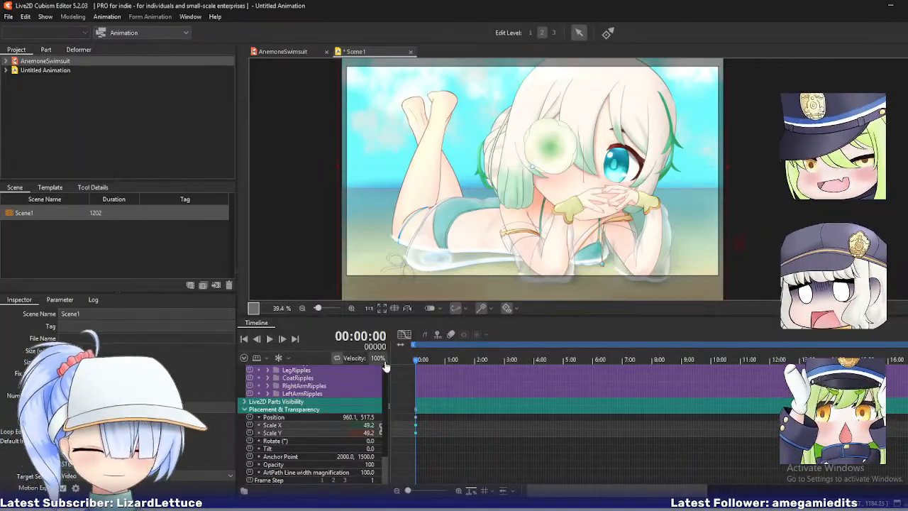
# - Play back the scene to check the leg animation with the model's new framing
pyautogui.scroll(8, 500, 427)
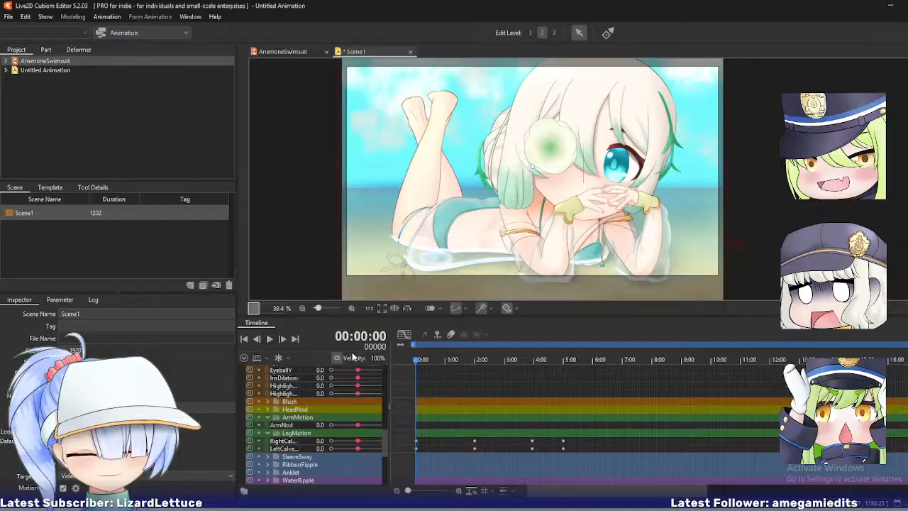
pyautogui.click(270, 339)
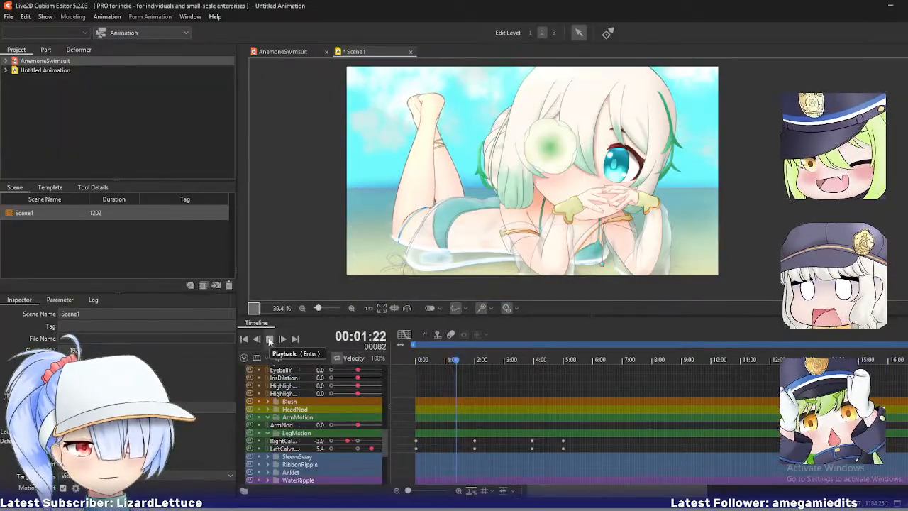
# - Smooth the LegMotion curves for both calves and compress their keyframes toward the start so they end at about 2:10
pyautogui.press('Return')
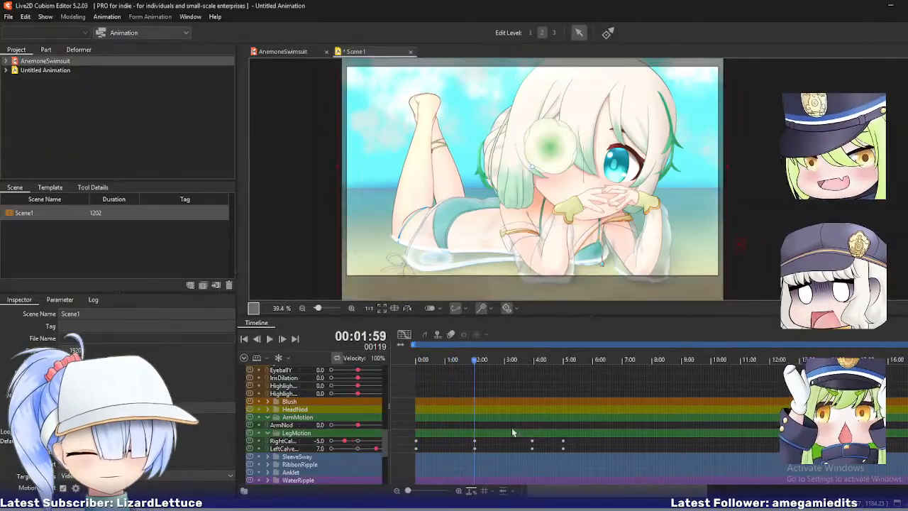
pyautogui.click(403, 334)
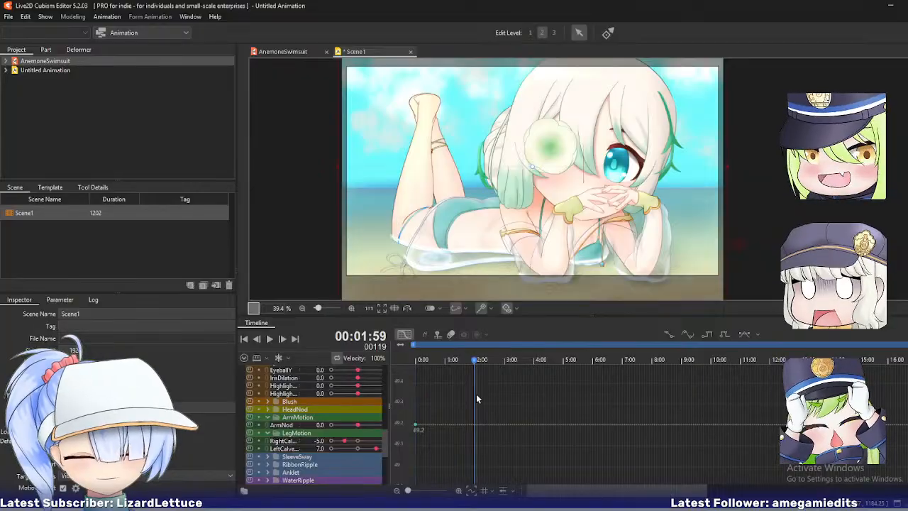
pyautogui.click(289, 436)
pyautogui.moveTo(586, 479); pyautogui.dragTo(473, 400)
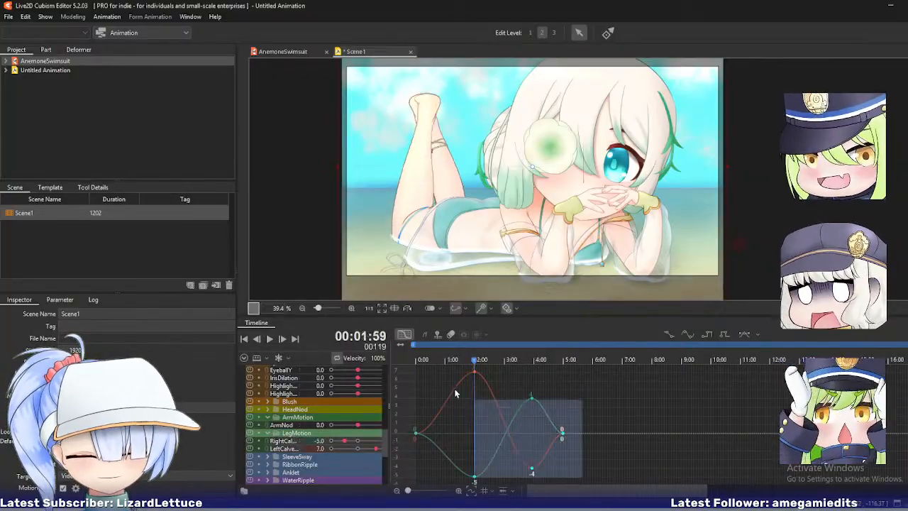
pyautogui.click(688, 334)
pyautogui.moveTo(576, 421); pyautogui.dragTo(485, 420)
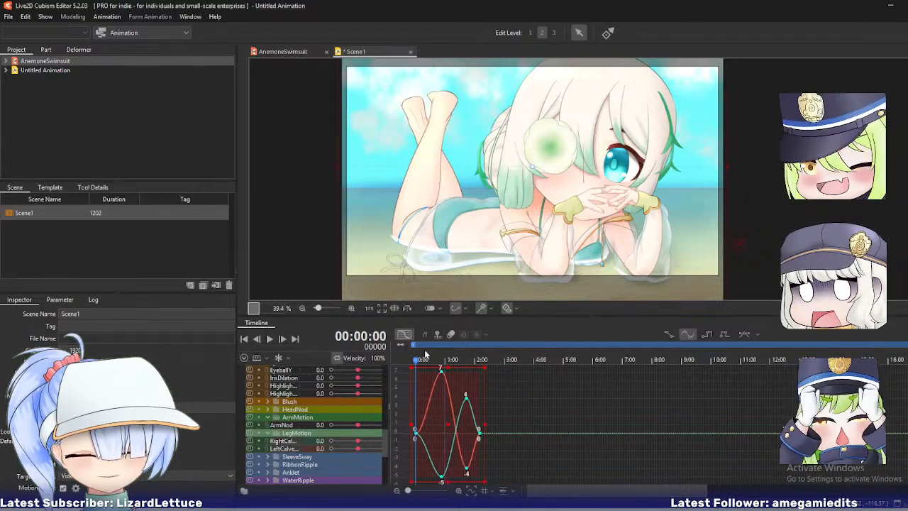
# - Play the shortened leg motion from frame 0 and scrub back through its first swing
pyautogui.moveTo(419, 361)
pyautogui.mouseDown()
pyautogui.moveTo(430, 361)
pyautogui.moveTo(416, 361)
pyautogui.mouseUp()
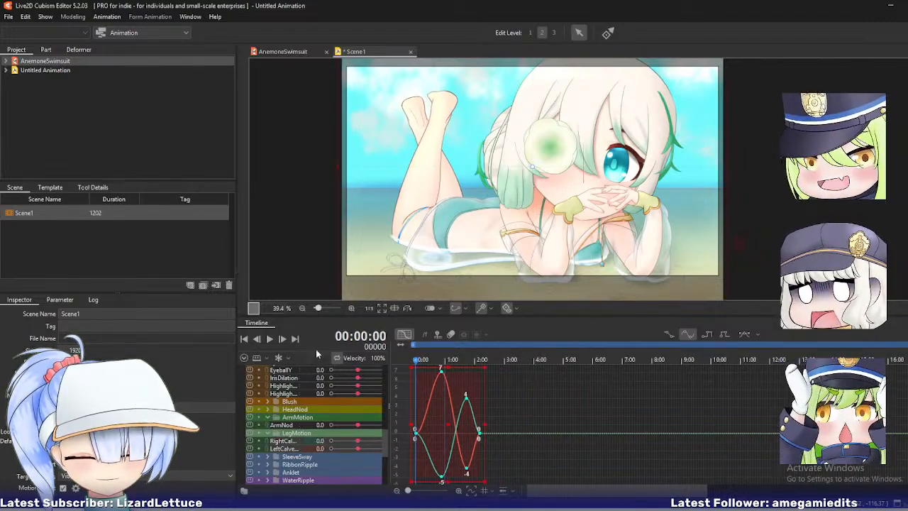
pyautogui.click(270, 339)
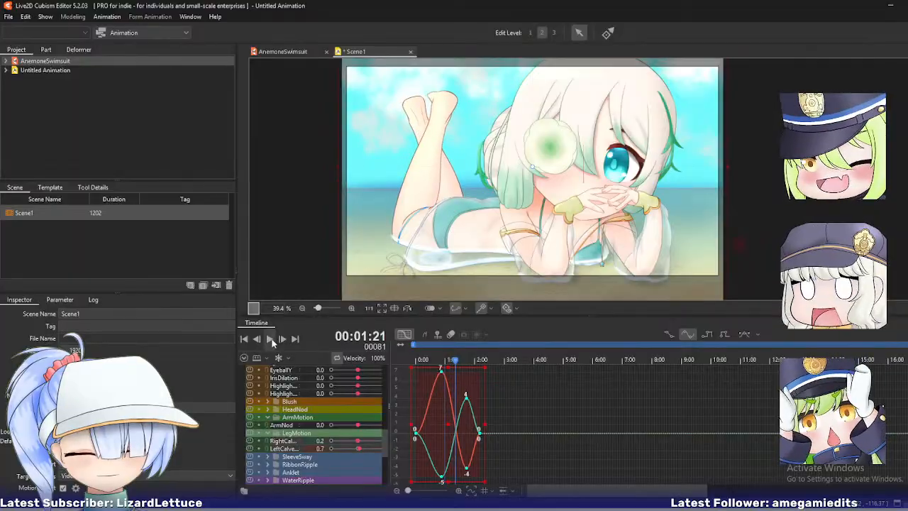
pyautogui.click(270, 339)
pyautogui.moveTo(456, 361); pyautogui.dragTo(438, 378)
# - Return to the keyframe view and delete all right and left calf keyframes after the one at 0:00
pyautogui.click(405, 335)
pyautogui.click(428, 362)
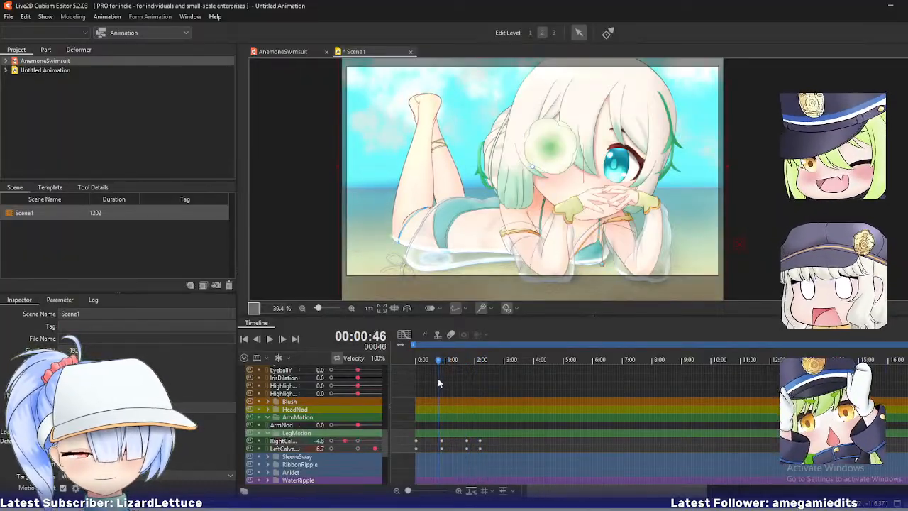
pyautogui.moveTo(497, 453); pyautogui.dragTo(434, 441)
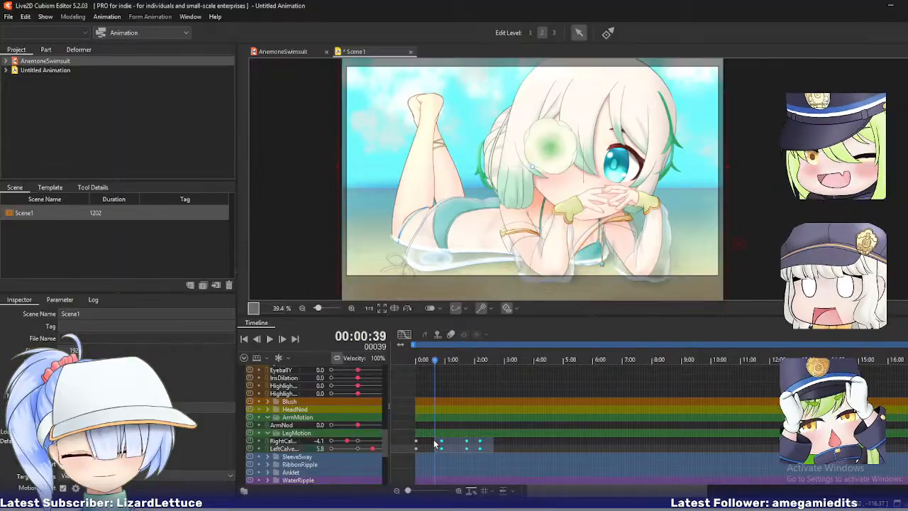
pyautogui.press('Delete')
# - Key the right calf at -7 and the left calf at -4 at 1:00, and add another calf pose at 2:58
pyautogui.moveTo(434, 360)
pyautogui.mouseDown()
pyautogui.moveTo(415, 360)
pyautogui.moveTo(446, 360)
pyautogui.mouseUp()
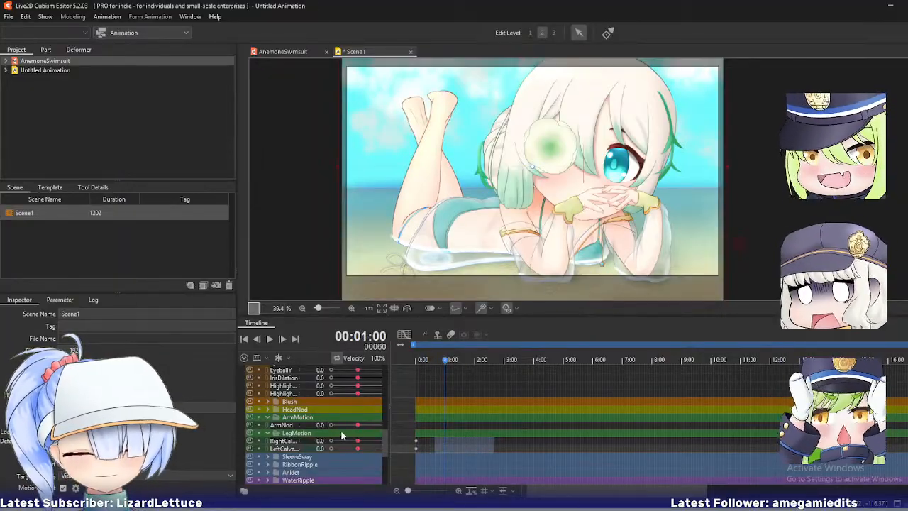
pyautogui.moveTo(389, 397); pyautogui.dragTo(396, 396)
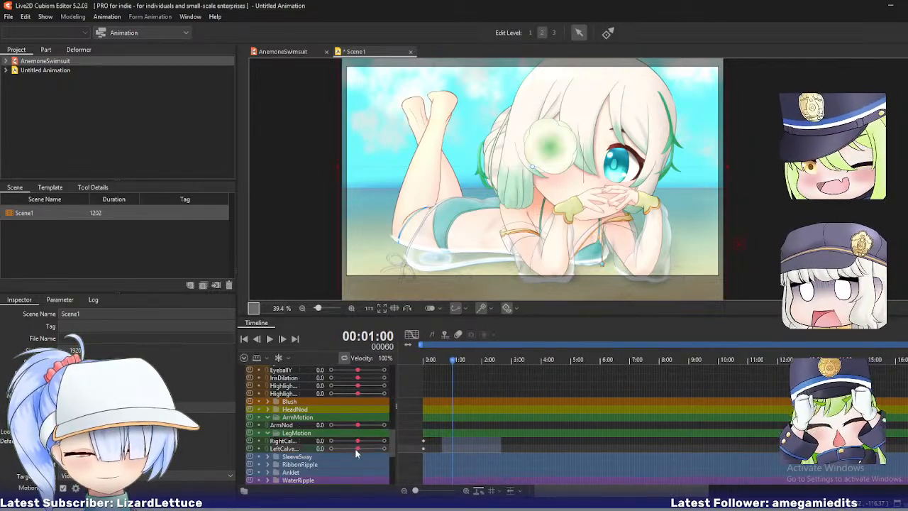
pyautogui.moveTo(354, 448); pyautogui.dragTo(340, 442)
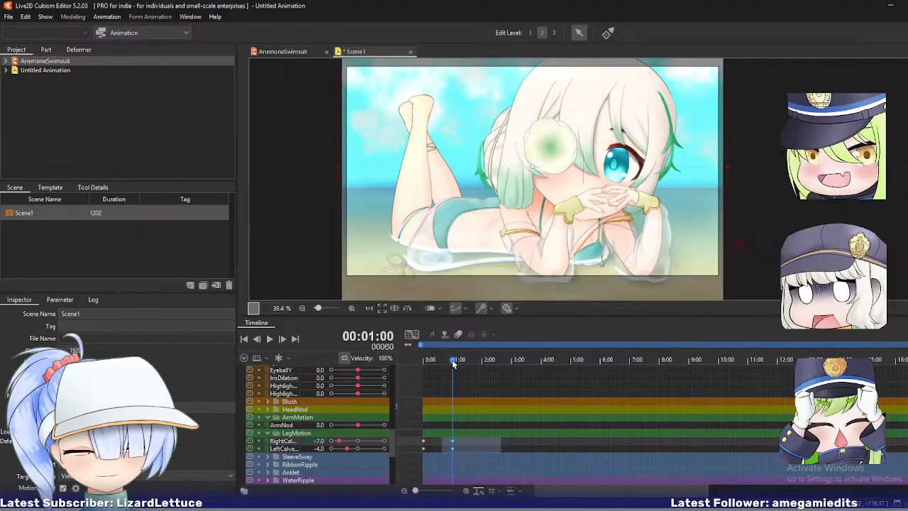
pyautogui.moveTo(453, 361); pyautogui.dragTo(510, 368)
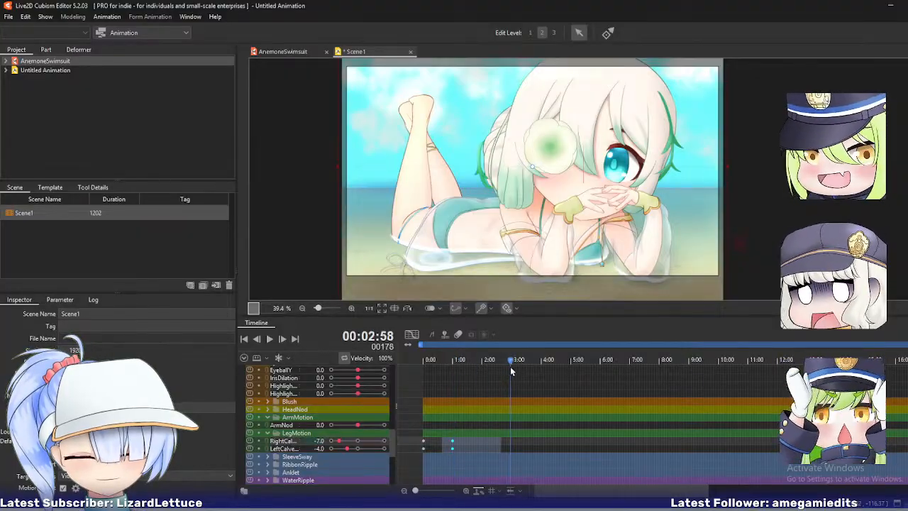
pyautogui.moveTo(340, 441); pyautogui.dragTo(379, 451)
# - Scrub between the two new calf poses and delete their keyframes
pyautogui.moveTo(502, 365); pyautogui.dragTo(476, 398)
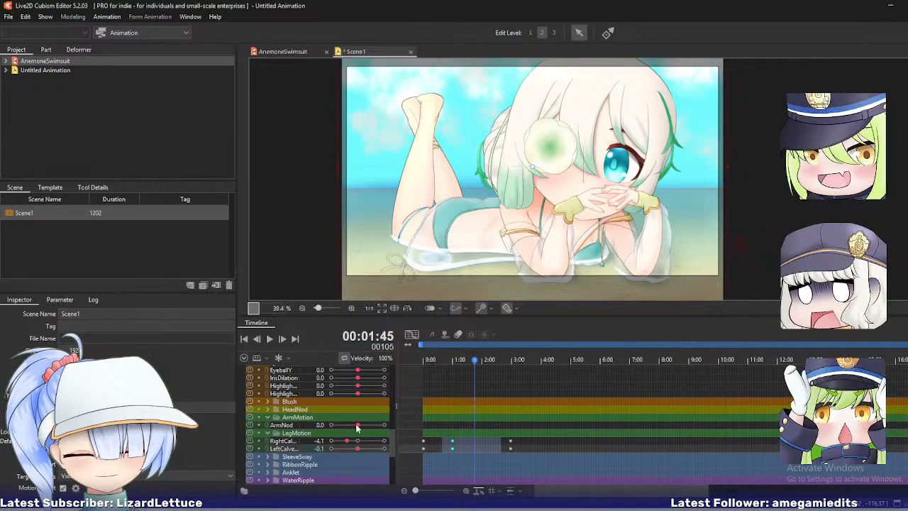
pyautogui.moveTo(500, 367); pyautogui.dragTo(467, 403)
pyautogui.moveTo(524, 454); pyautogui.dragTo(442, 438)
pyautogui.press('Delete')
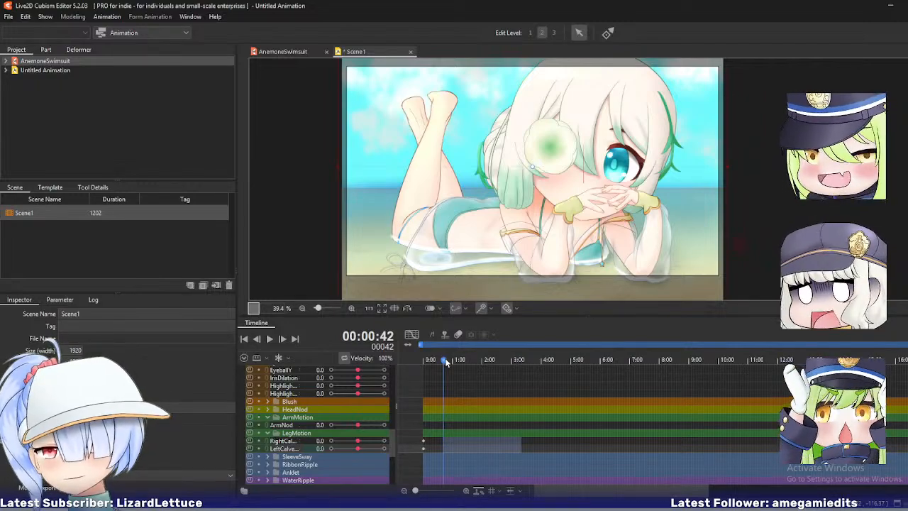
# - Key the right calf at -4 and left calf at 10 at 0:47, then -6 and 4 at 2:05
pyautogui.moveTo(445, 361); pyautogui.dragTo(447, 362)
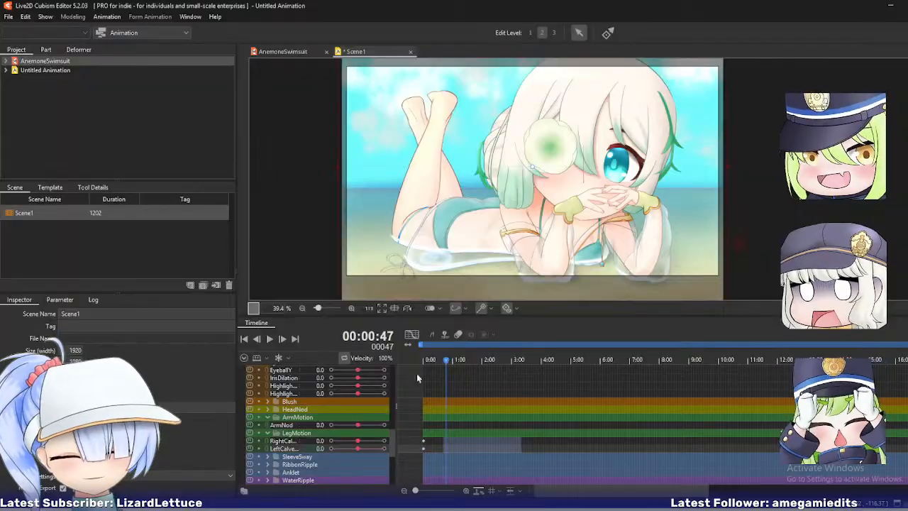
pyautogui.moveTo(355, 444); pyautogui.dragTo(383, 450)
pyautogui.moveTo(447, 360); pyautogui.dragTo(484, 369)
pyautogui.moveTo(347, 441); pyautogui.dragTo(369, 452)
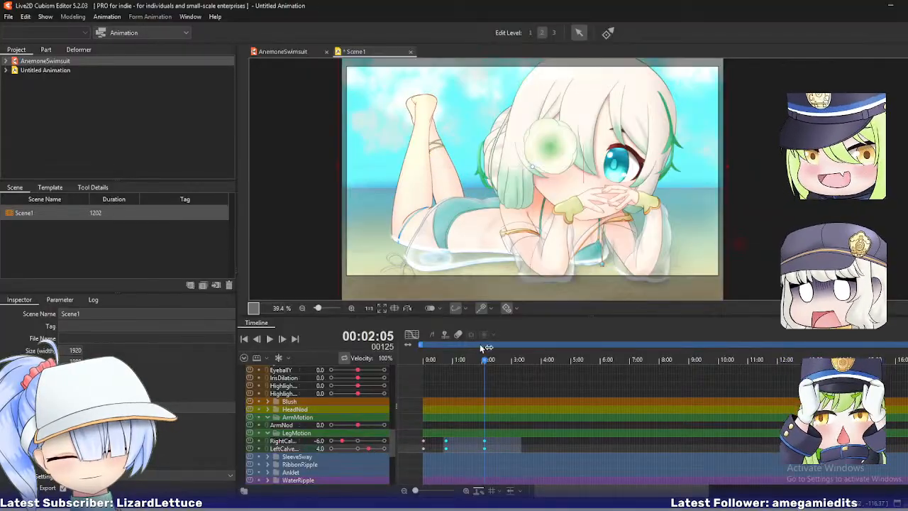
# - Key the left calf at 9 at 2:46 and the right calf at -9 at 3:10
pyautogui.moveTo(485, 360); pyautogui.dragTo(504, 380)
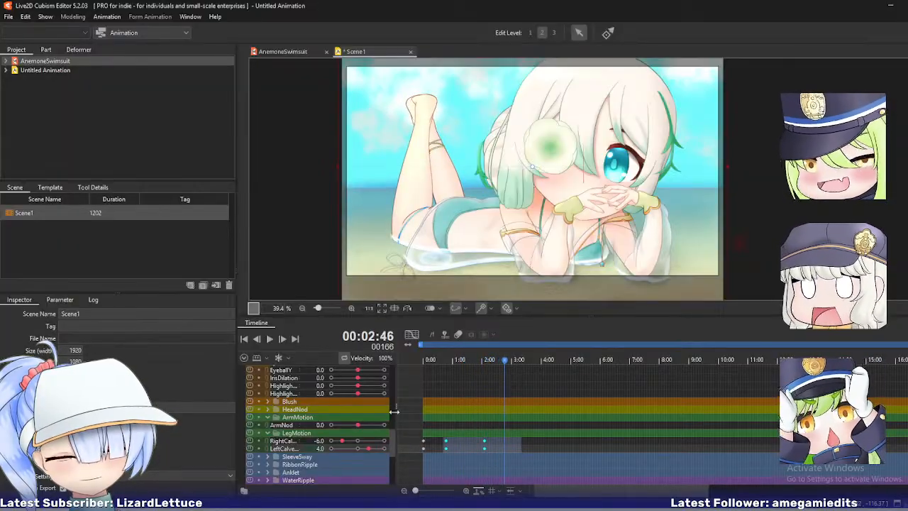
pyautogui.moveTo(368, 448)
pyautogui.mouseDown()
pyautogui.moveTo(353, 448)
pyautogui.moveTo(382, 448)
pyautogui.mouseUp()
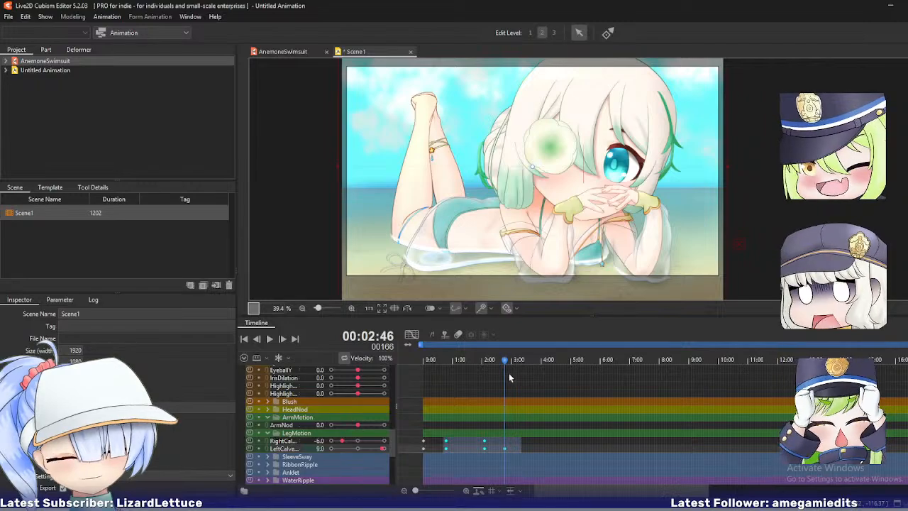
pyautogui.moveTo(508, 373); pyautogui.dragTo(519, 372)
pyautogui.moveTo(344, 443)
pyautogui.mouseDown()
pyautogui.moveTo(325, 441)
pyautogui.moveTo(336, 441)
pyautogui.mouseUp()
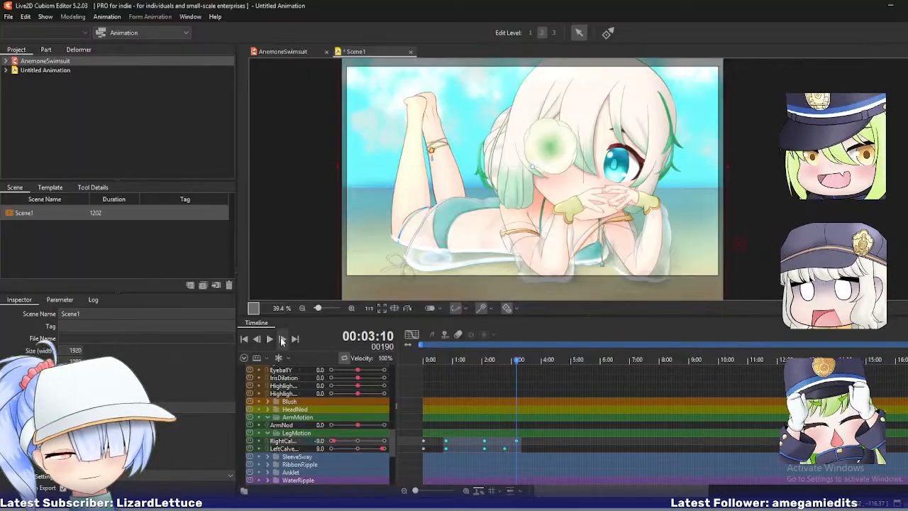
# - Display both calf curves in the graph editor and review the leg motion by scrubbing and playing it from the start
pyautogui.click(409, 336)
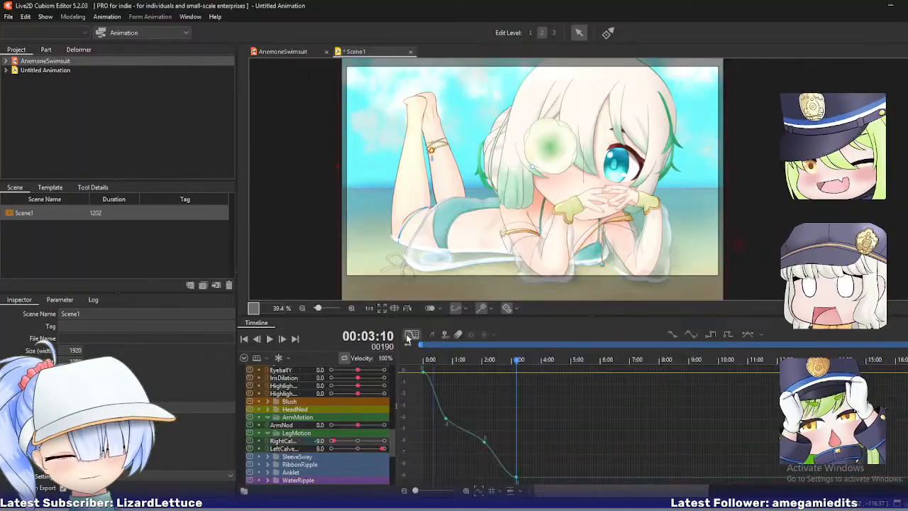
pyautogui.keyDown('ctrl'); pyautogui.click(288, 441); pyautogui.keyUp('ctrl')
pyautogui.moveTo(519, 360); pyautogui.dragTo(499, 381)
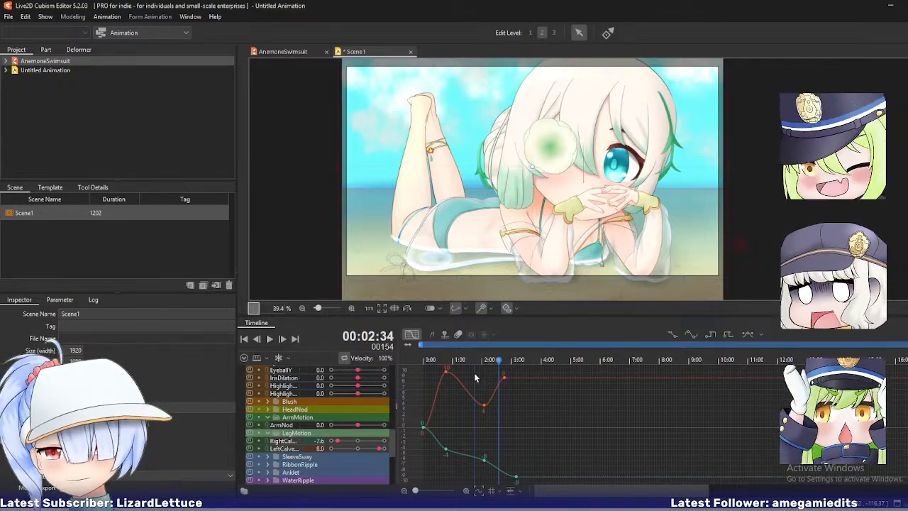
pyautogui.moveTo(451, 360)
pyautogui.mouseDown()
pyautogui.moveTo(440, 362)
pyautogui.moveTo(480, 366)
pyautogui.moveTo(445, 364)
pyautogui.moveTo(464, 364)
pyautogui.mouseUp()
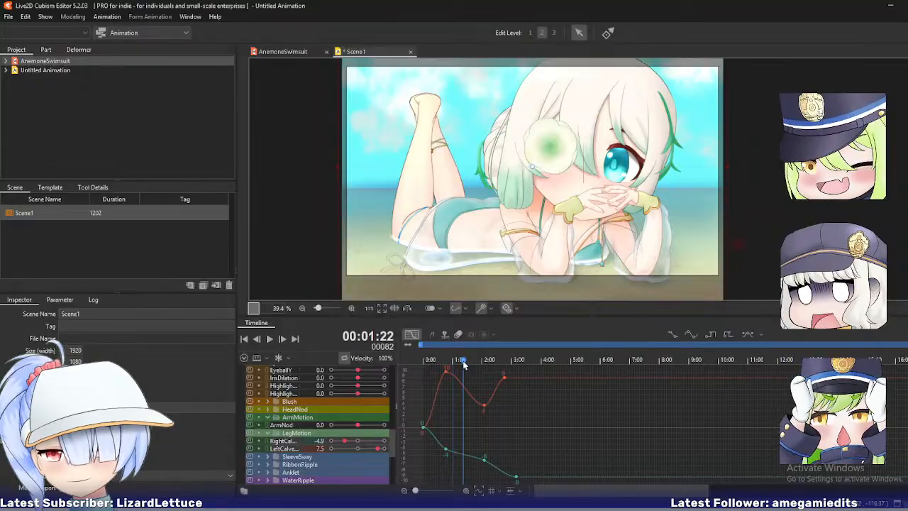
pyautogui.moveTo(464, 364); pyautogui.dragTo(369, 360)
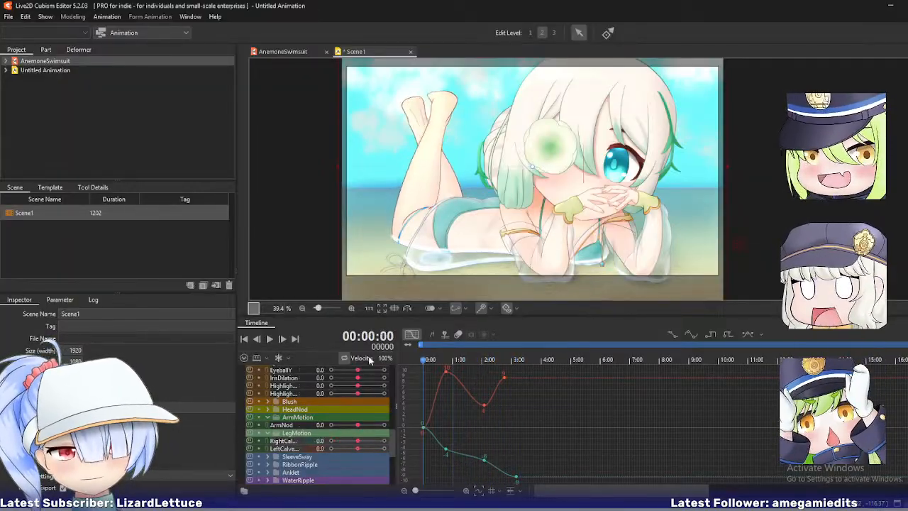
pyautogui.click(269, 339)
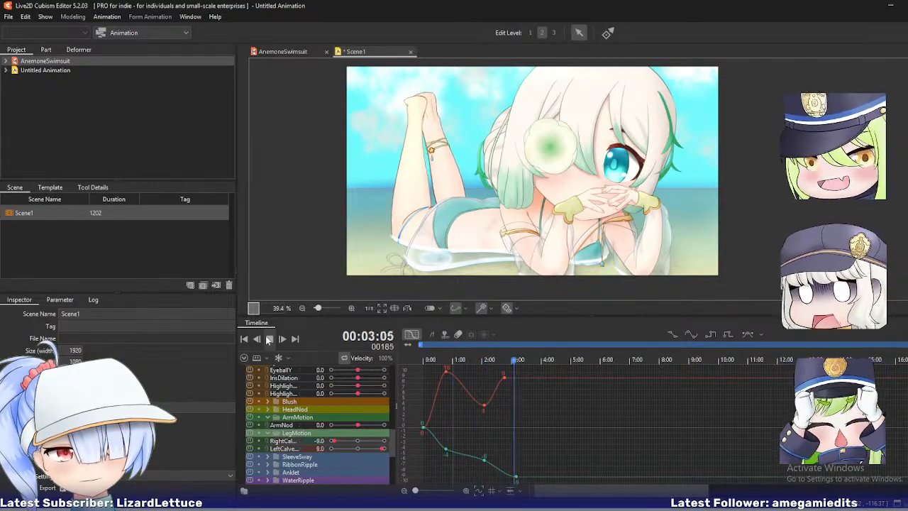
pyautogui.click(269, 340)
# - Key the right calf at -5 at 3:40 and the left calf at -5 at 4:06
pyautogui.click(524, 361)
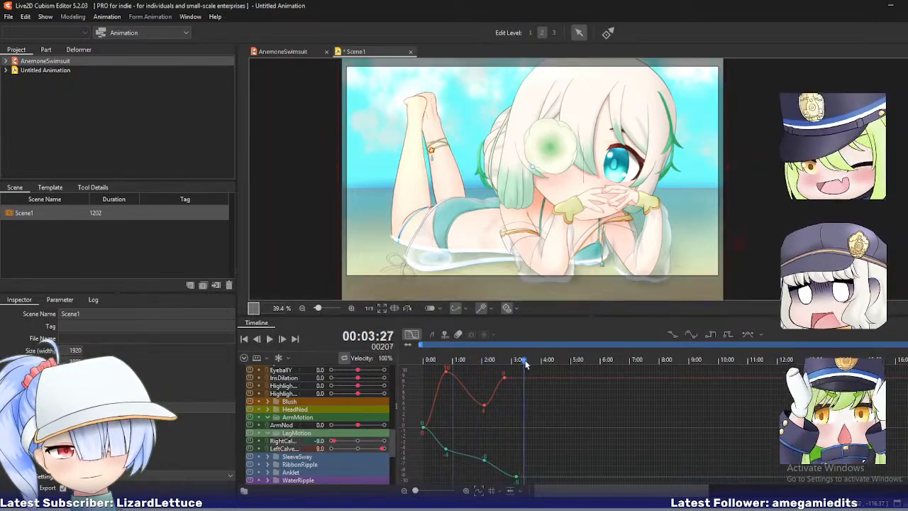
pyautogui.moveTo(524, 361); pyautogui.dragTo(531, 361)
pyautogui.click(337, 441)
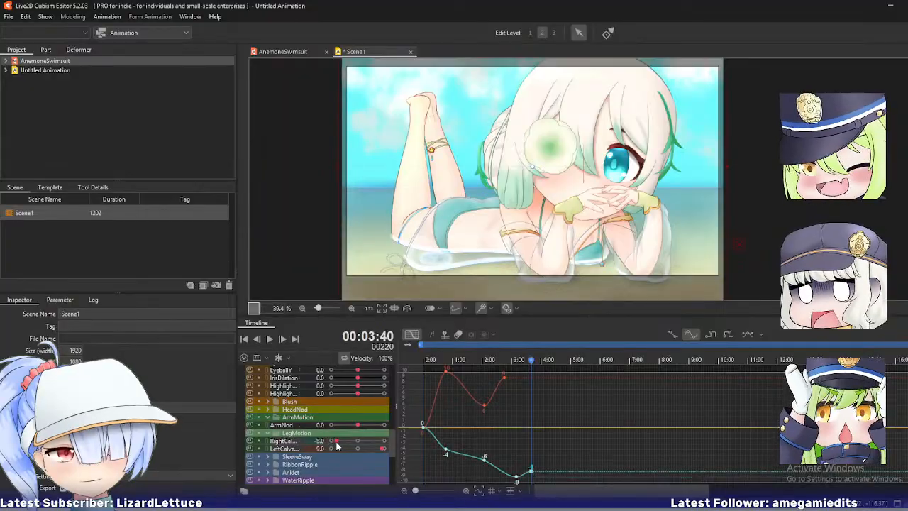
pyautogui.moveTo(337, 441); pyautogui.dragTo(344, 442)
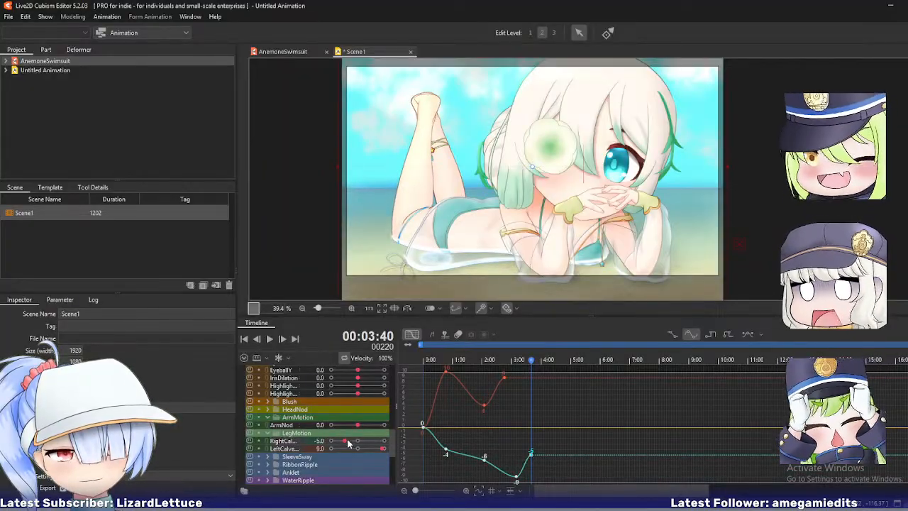
pyautogui.moveTo(520, 357); pyautogui.dragTo(543, 358)
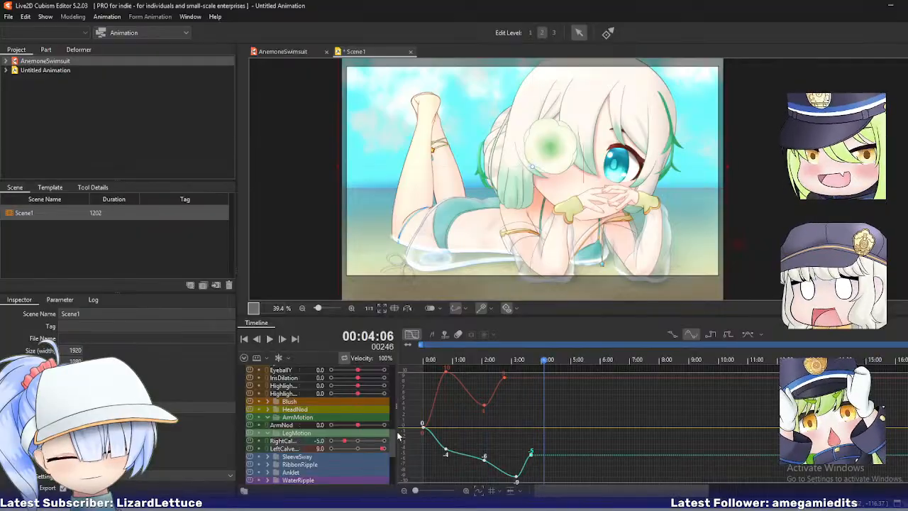
pyautogui.moveTo(383, 449); pyautogui.dragTo(345, 451)
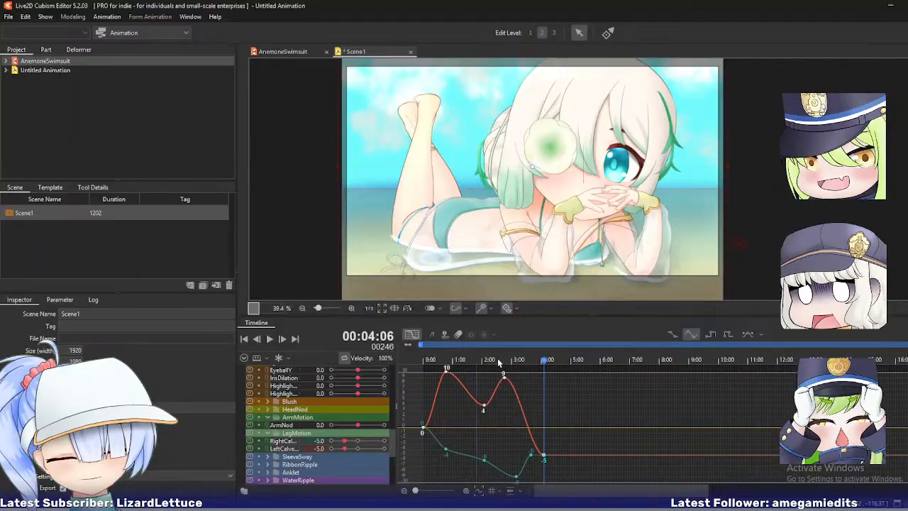
# - Play the extended leg motion from the start through the last calf keyframes
pyautogui.moveTo(542, 359); pyautogui.dragTo(377, 358)
pyautogui.click(270, 339)
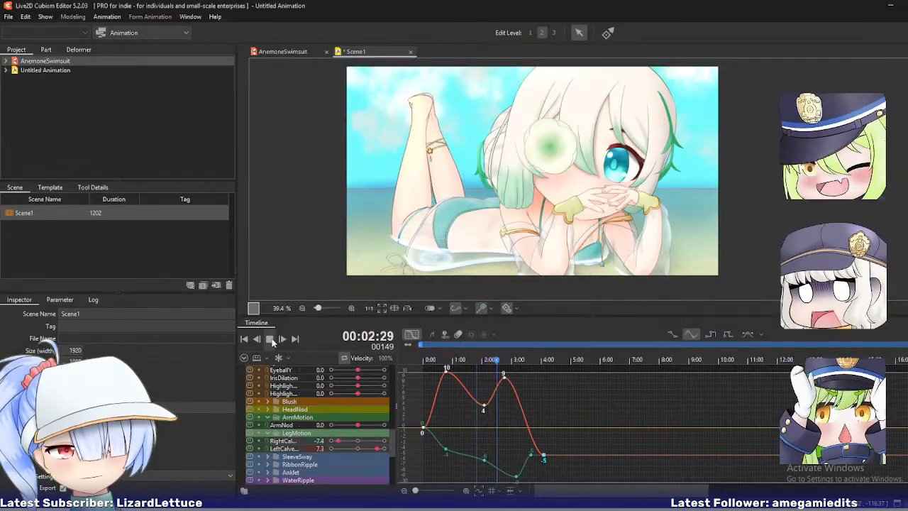
pyautogui.click(270, 339)
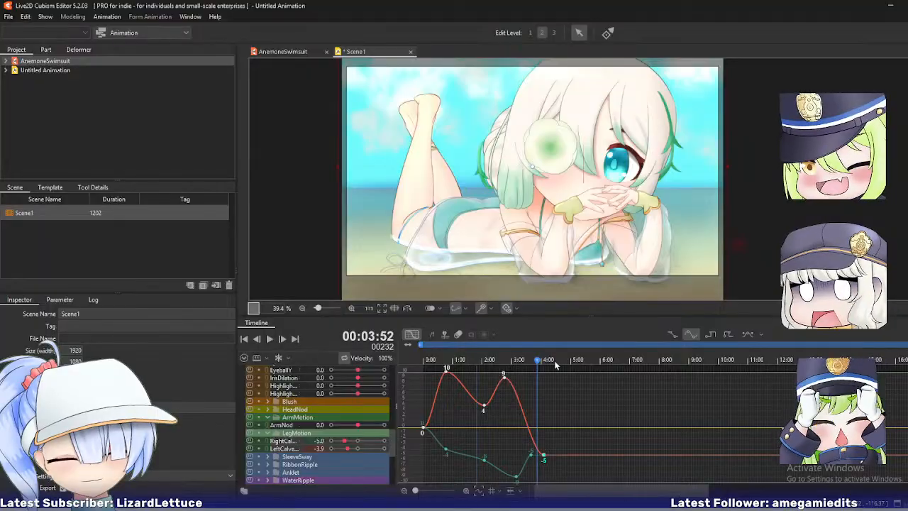
# - Delay both calves' last curve keys, with the left one at -5.35, and move the left calf's second peak to 2:59 at 9.01
pyautogui.click(544, 454)
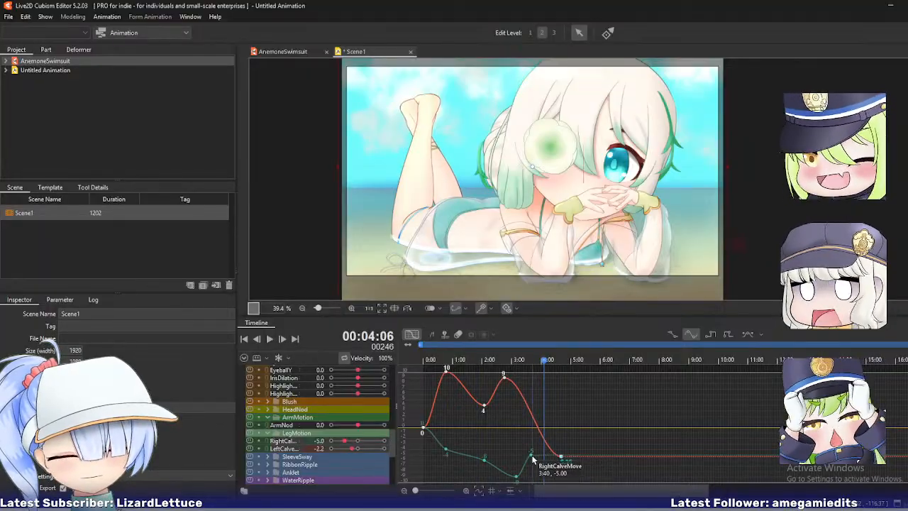
pyautogui.click(534, 459)
pyautogui.moveTo(504, 375); pyautogui.dragTo(512, 381)
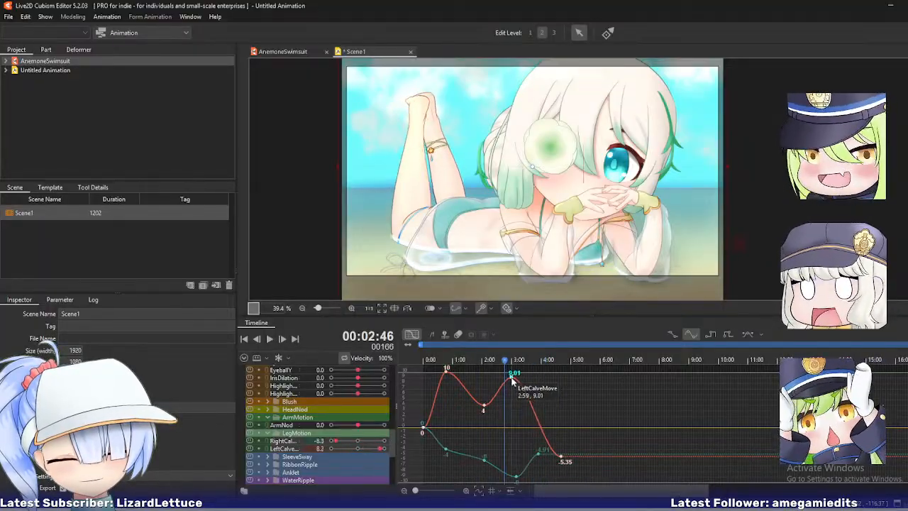
# - Delay the right calf's last two descending keys, pull the left calf's dip slightly earlier at 4.2, and delay its first peak to about 1:00
pyautogui.moveTo(517, 477); pyautogui.dragTo(497, 465)
pyautogui.click(486, 461)
pyautogui.moveTo(486, 407); pyautogui.dragTo(480, 406)
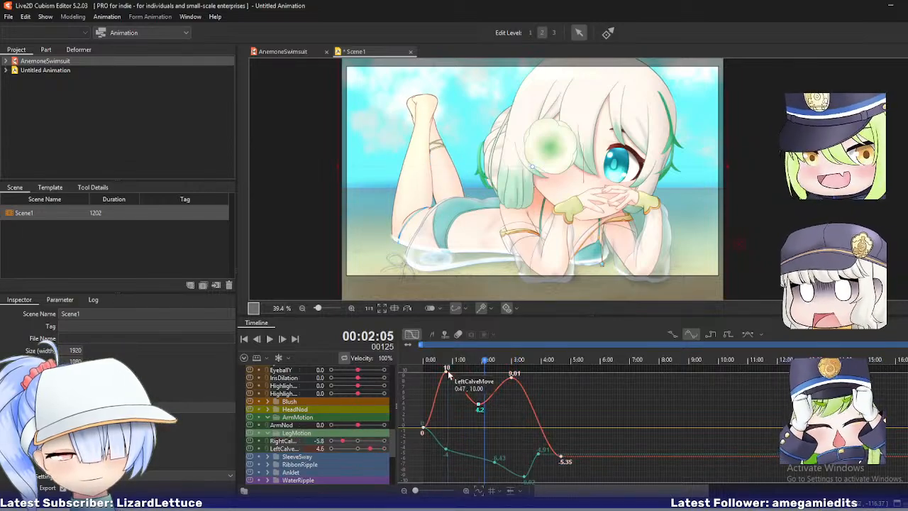
pyautogui.moveTo(446, 370); pyautogui.dragTo(453, 370)
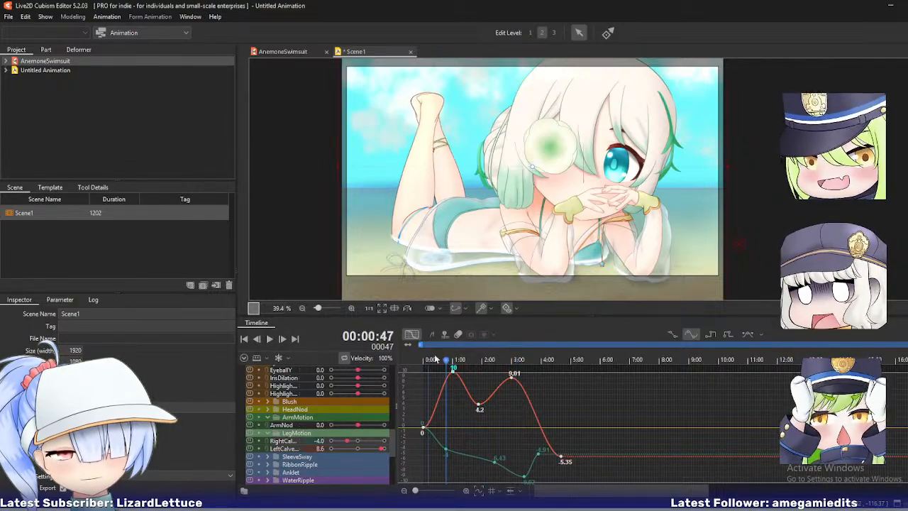
# - Play the leg motion from the beginning through the last calf keys, and scrub back over its ending
pyautogui.click(432, 360)
pyautogui.click(269, 338)
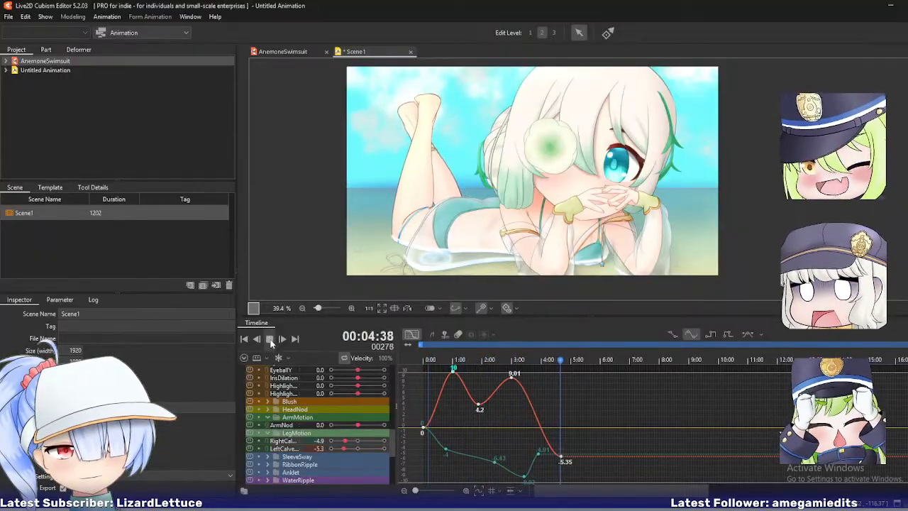
pyautogui.click(270, 339)
pyautogui.moveTo(552, 359); pyautogui.dragTo(548, 360)
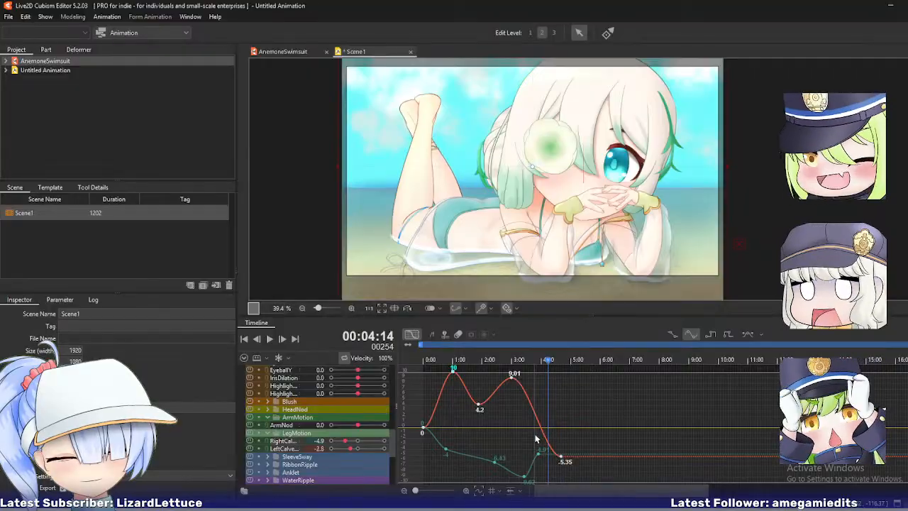
# - Move the left calf's last key to 4:41 at -5.36 and align the right calf's last key with it at -4
pyautogui.moveTo(540, 454); pyautogui.dragTo(560, 397)
pyautogui.moveTo(540, 362); pyautogui.dragTo(549, 434)
pyautogui.moveTo(560, 397); pyautogui.dragTo(545, 452)
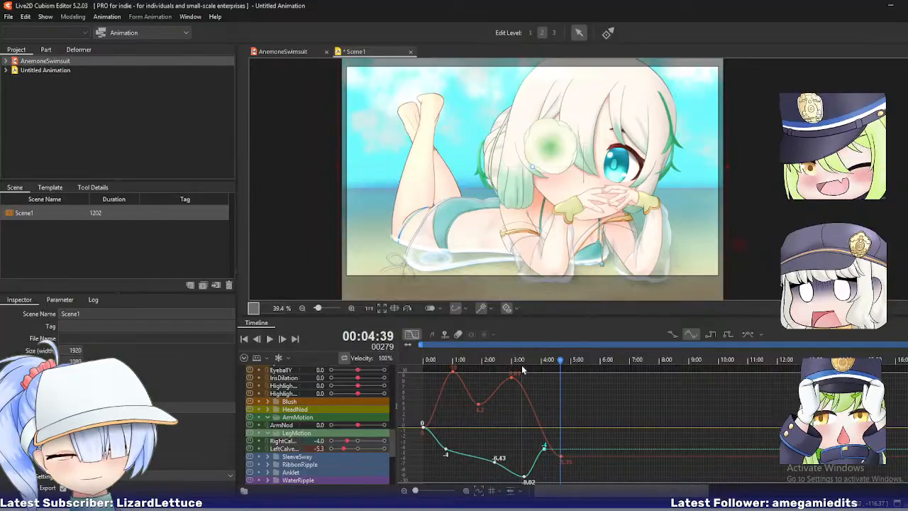
pyautogui.click(562, 462)
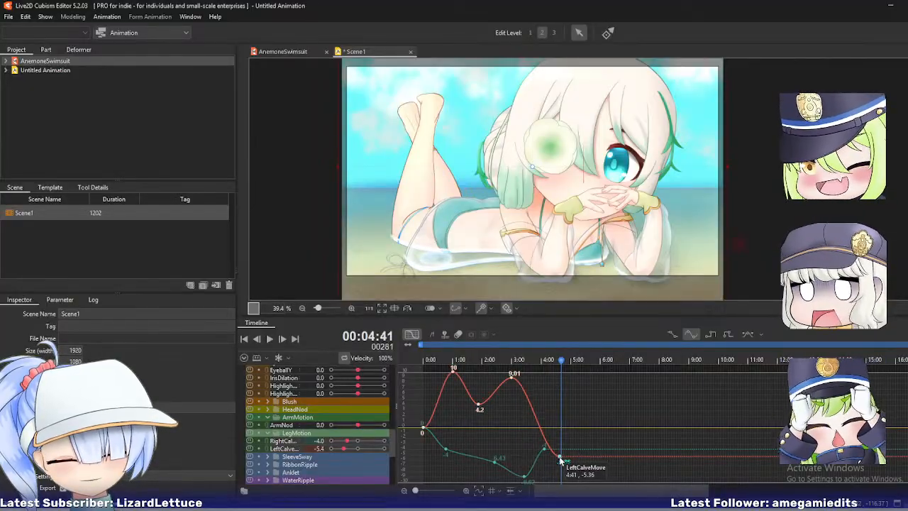
pyautogui.click(545, 453)
pyautogui.moveTo(545, 453); pyautogui.dragTo(560, 448)
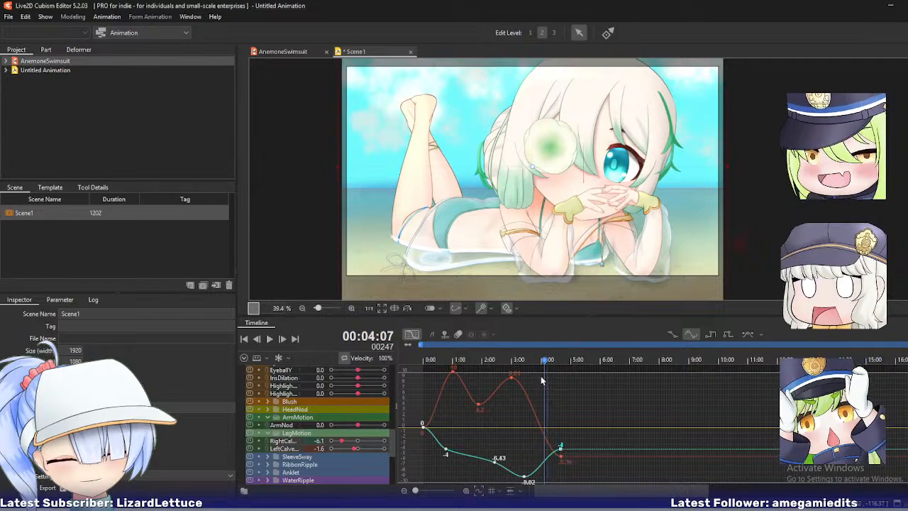
# - Replay the leg motion with the aligned ending keys and scrub back to the first calf movement
pyautogui.moveTo(544, 360); pyautogui.dragTo(369, 346)
pyautogui.click(270, 339)
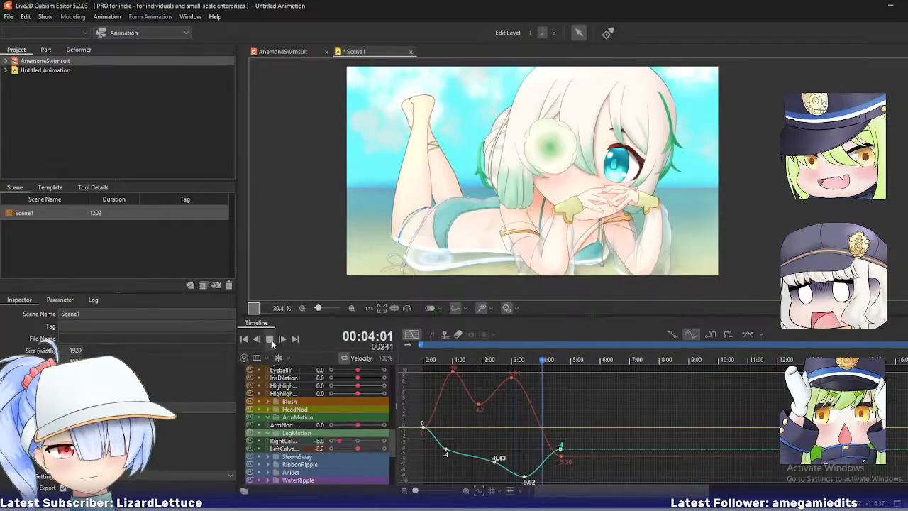
pyautogui.click(271, 340)
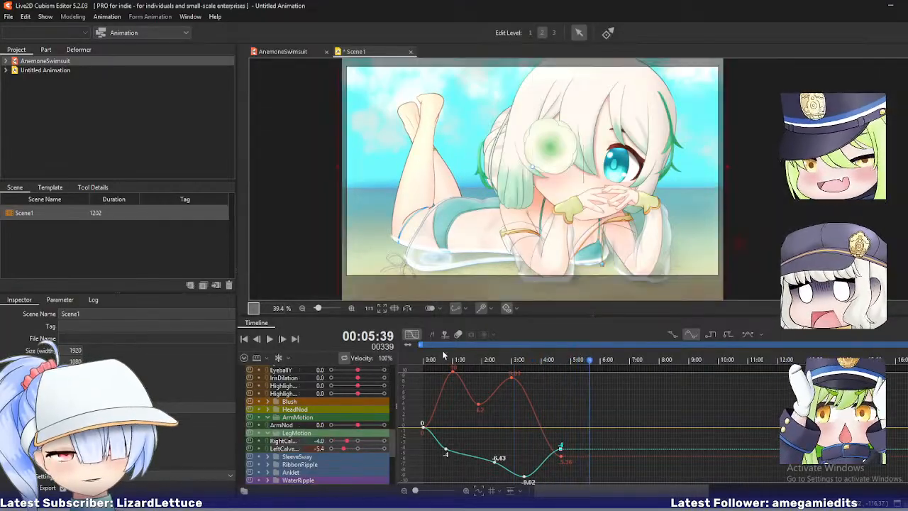
pyautogui.moveTo(469, 360); pyautogui.dragTo(441, 370)
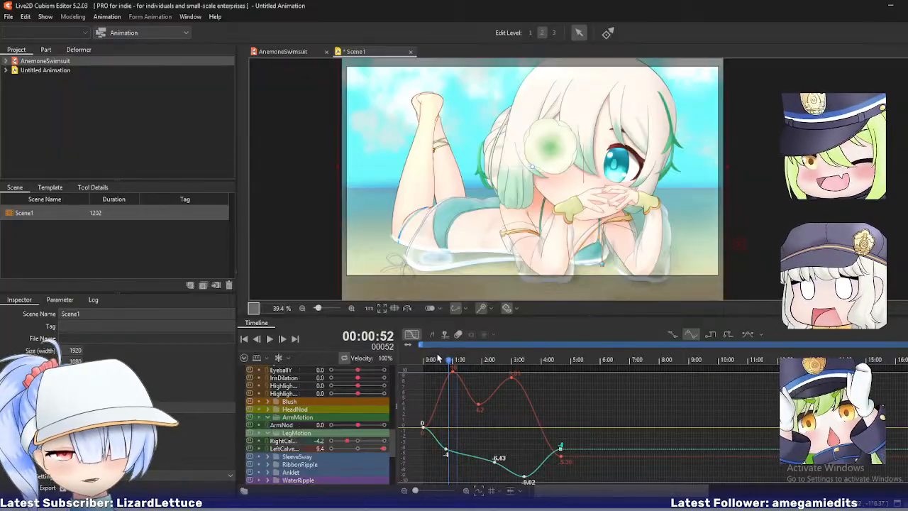
# - Inspect the objects under the ankle charm, expand the Anklet parameter group, and show the timeline's keyframes with the playhead at 0:00
pyautogui.scroll(5, 431, 210)
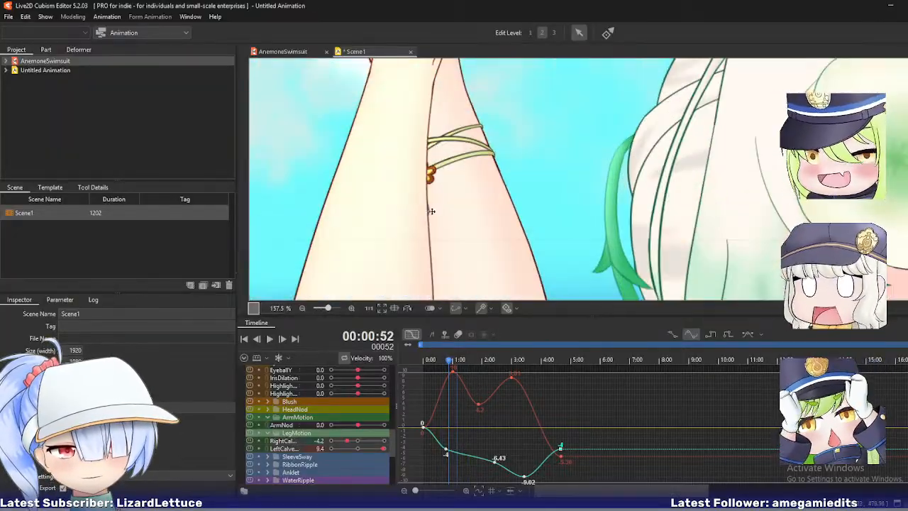
pyautogui.rightClick(424, 212)
pyautogui.moveTo(489, 239)
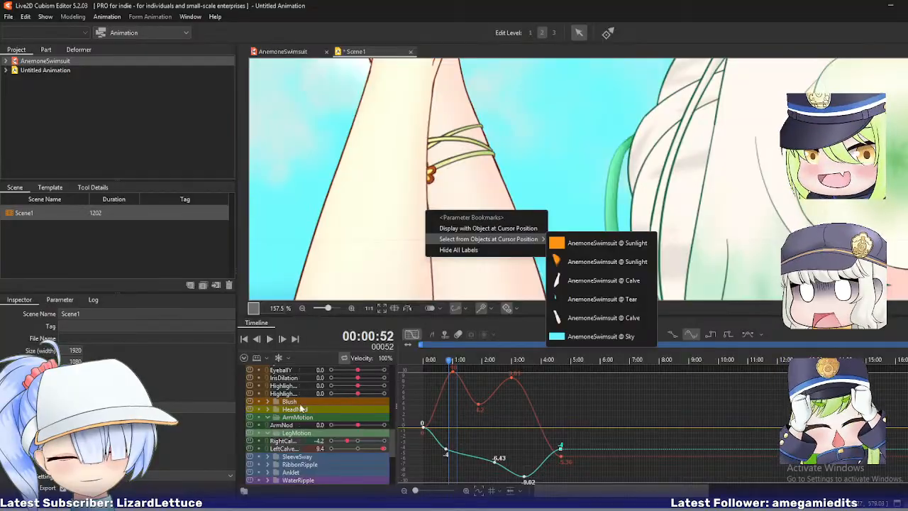
pyautogui.click(393, 445)
pyautogui.scroll(-3, 315, 425)
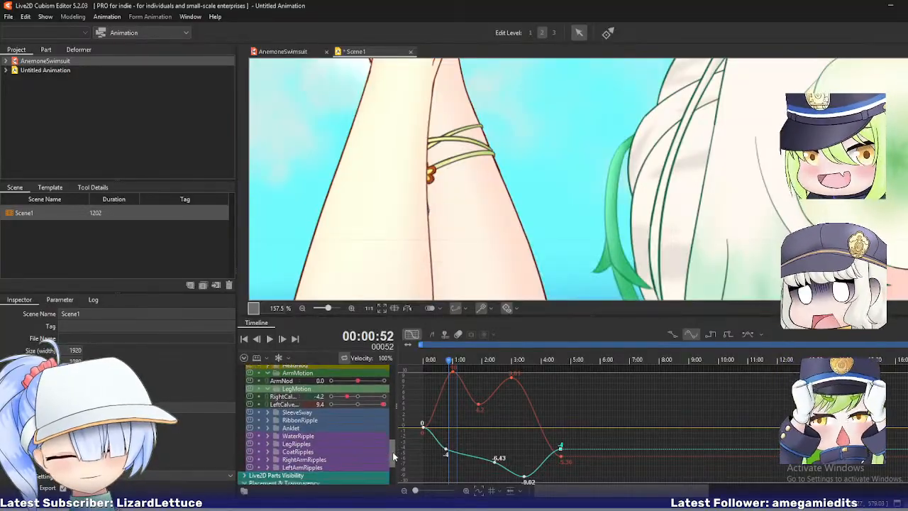
pyautogui.click(268, 414)
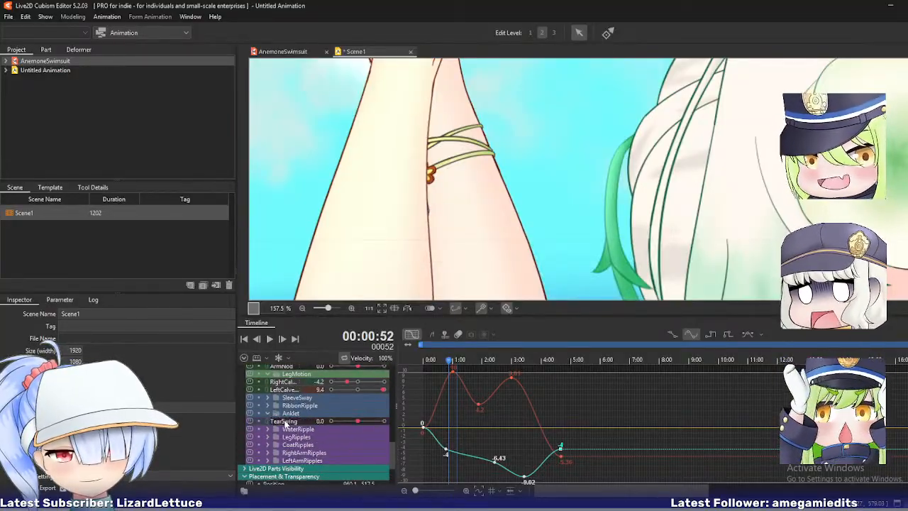
pyautogui.click(413, 335)
pyautogui.moveTo(451, 363); pyautogui.dragTo(423, 363)
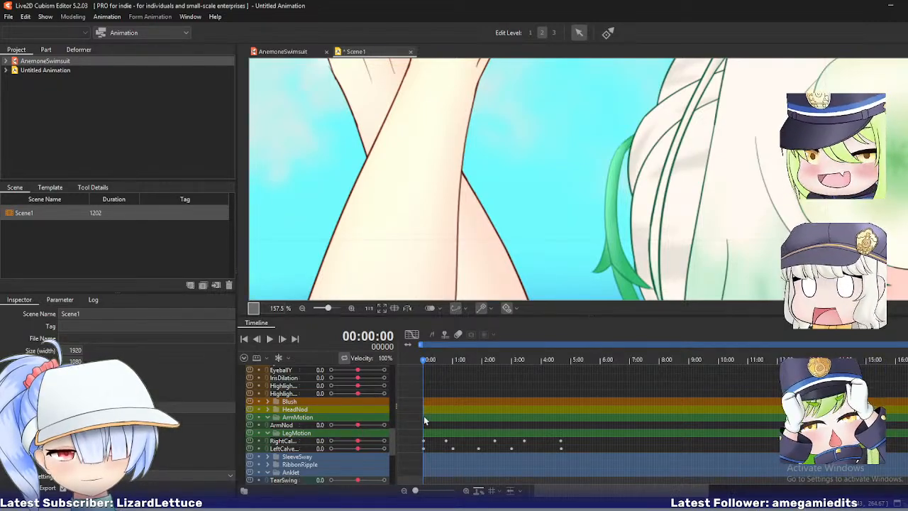
pyautogui.rightClick(422, 415)
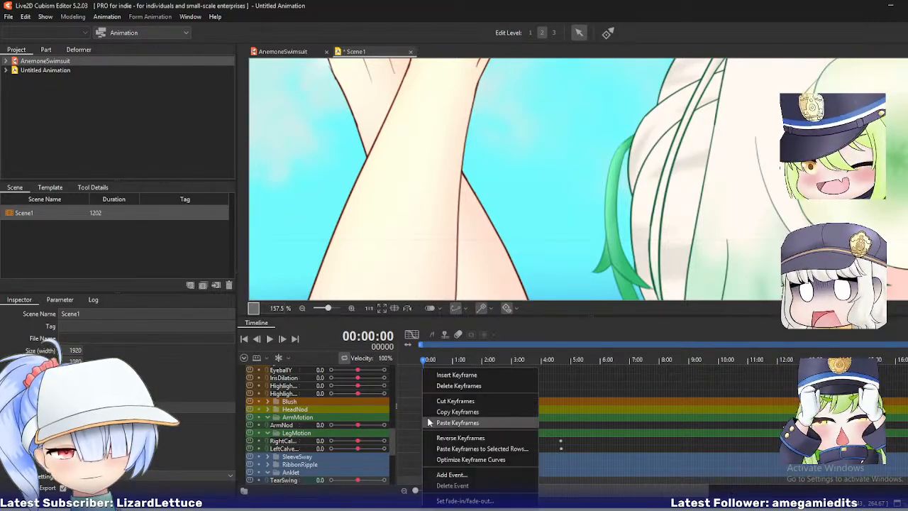
pyautogui.click(460, 377)
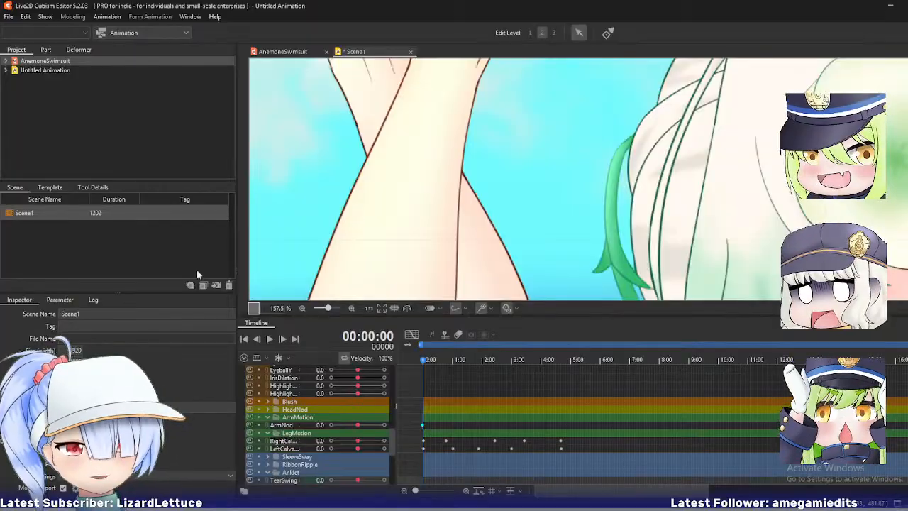
pyautogui.moveTo(424, 362); pyautogui.dragTo(443, 366)
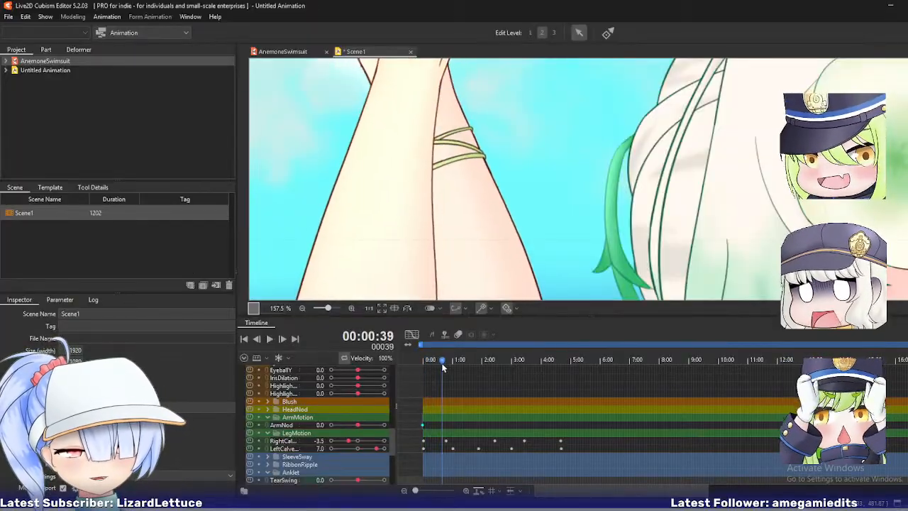
pyautogui.moveTo(357, 425); pyautogui.dragTo(346, 426)
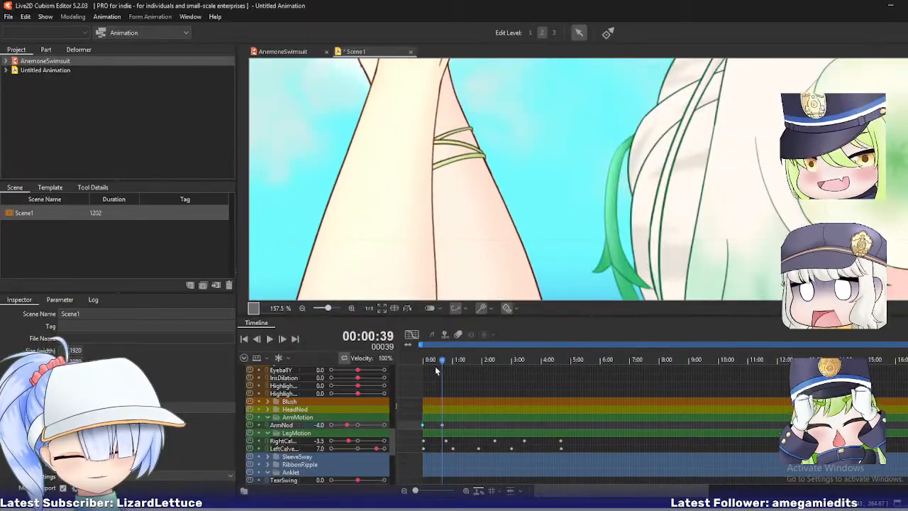
pyautogui.moveTo(442, 361); pyautogui.dragTo(469, 360)
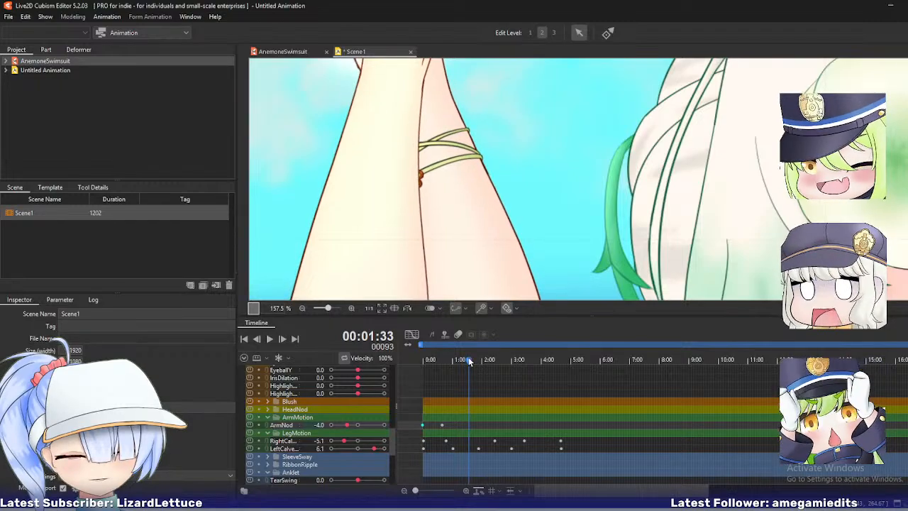
pyautogui.moveTo(349, 425); pyautogui.dragTo(369, 429)
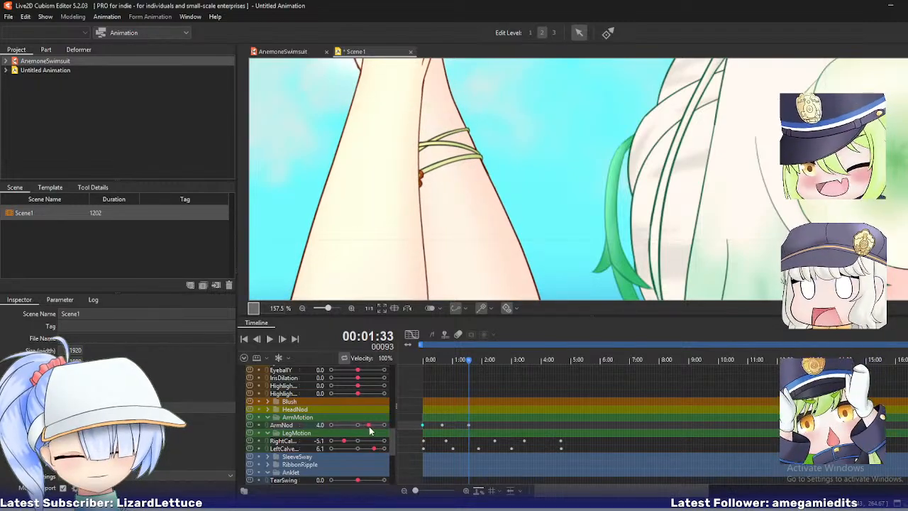
pyautogui.moveTo(471, 360); pyautogui.dragTo(508, 361)
pyautogui.moveTo(368, 425); pyautogui.dragTo(351, 425)
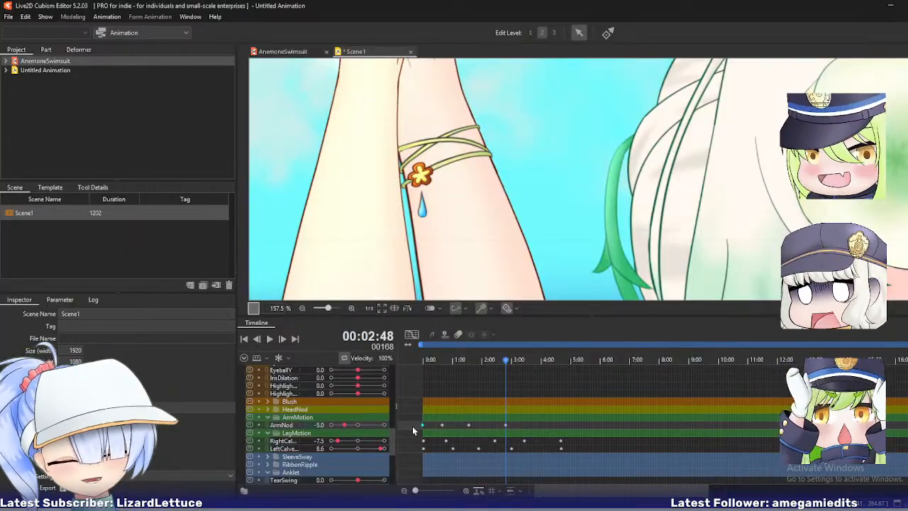
pyautogui.moveTo(417, 424); pyautogui.dragTo(515, 422)
pyautogui.press('Home')
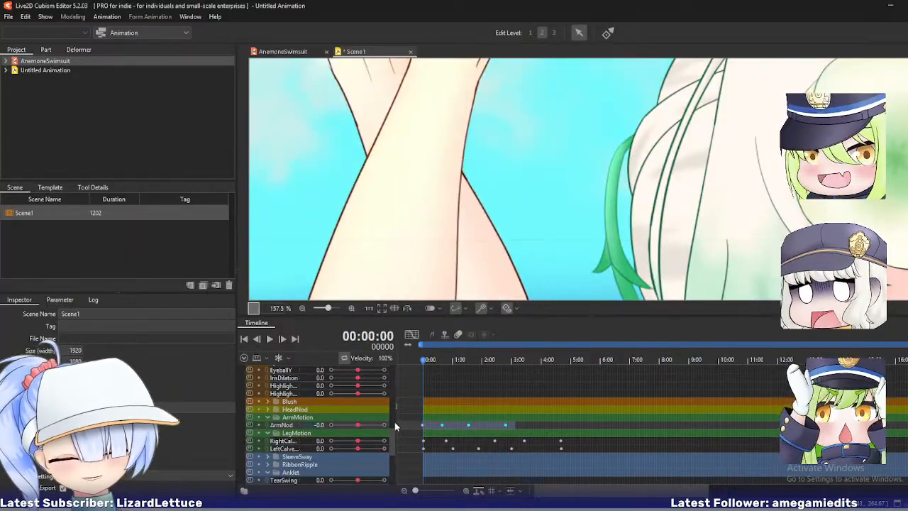
pyautogui.press('Delete')
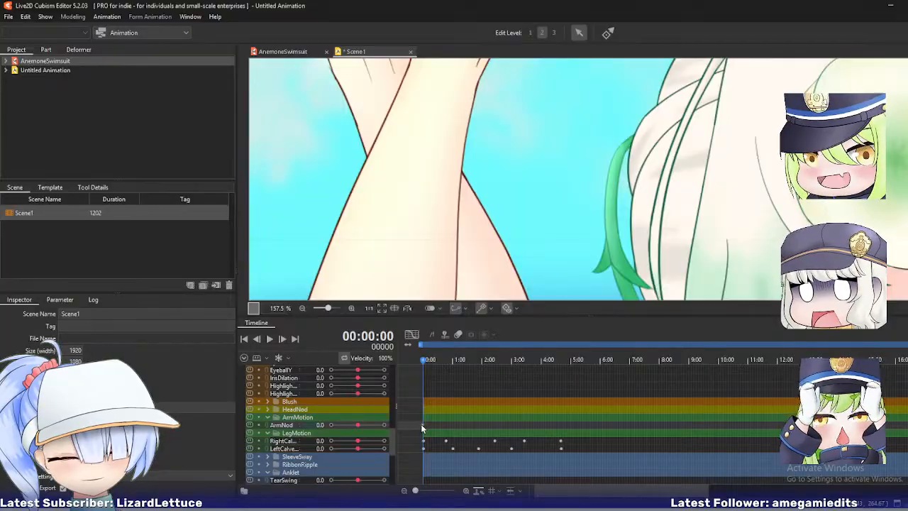
pyautogui.moveTo(429, 424); pyautogui.dragTo(414, 429)
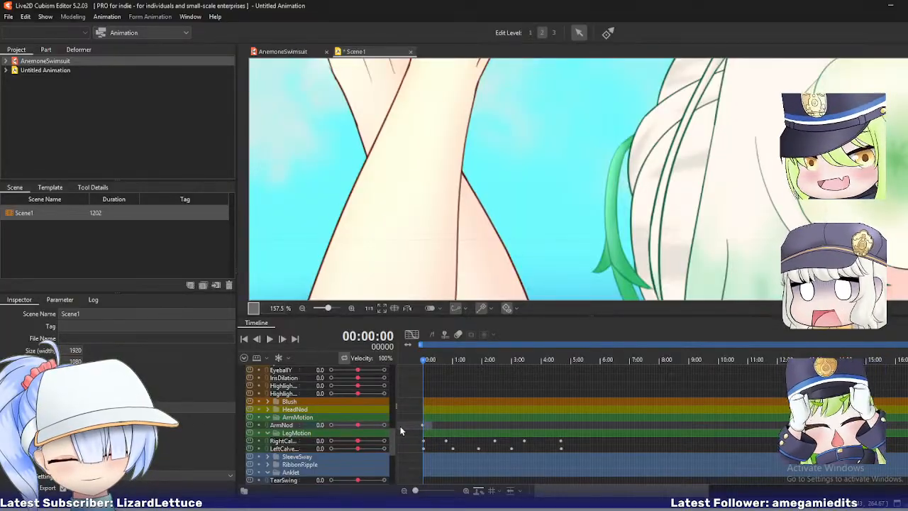
pyautogui.click(411, 336)
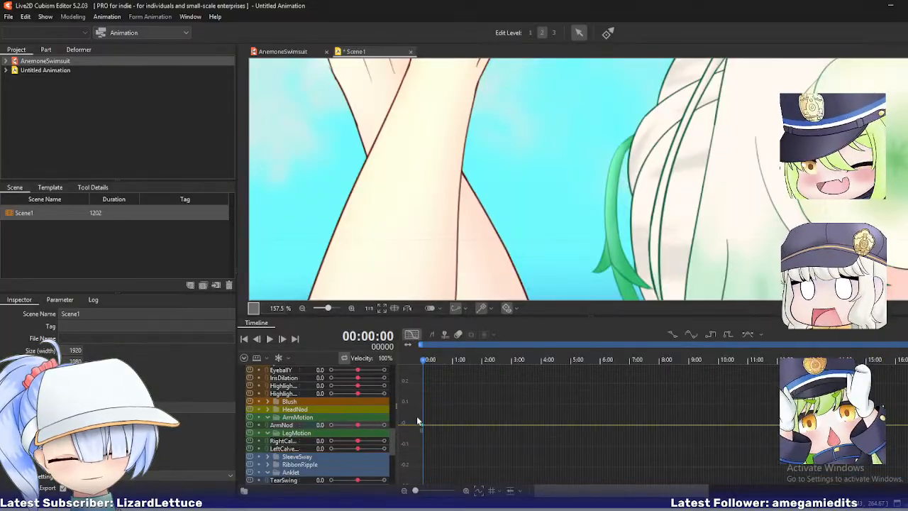
pyautogui.click(444, 435)
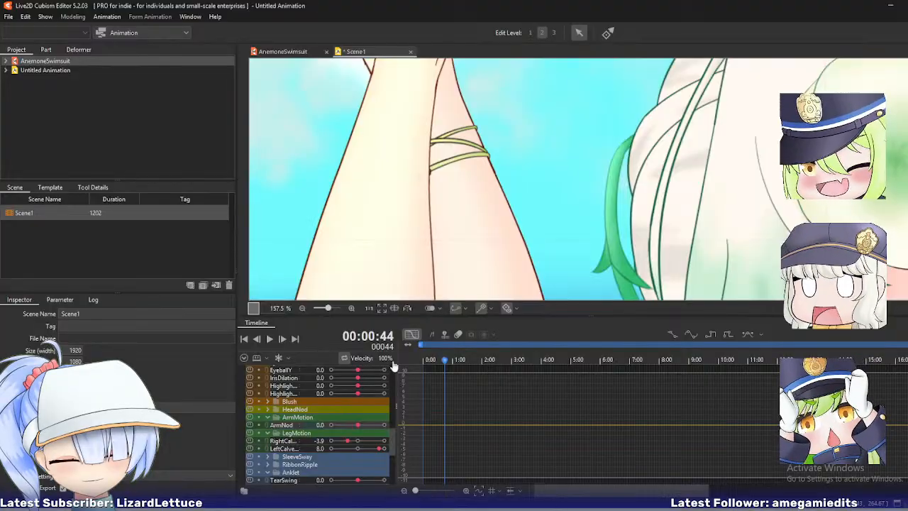
pyautogui.click(412, 334)
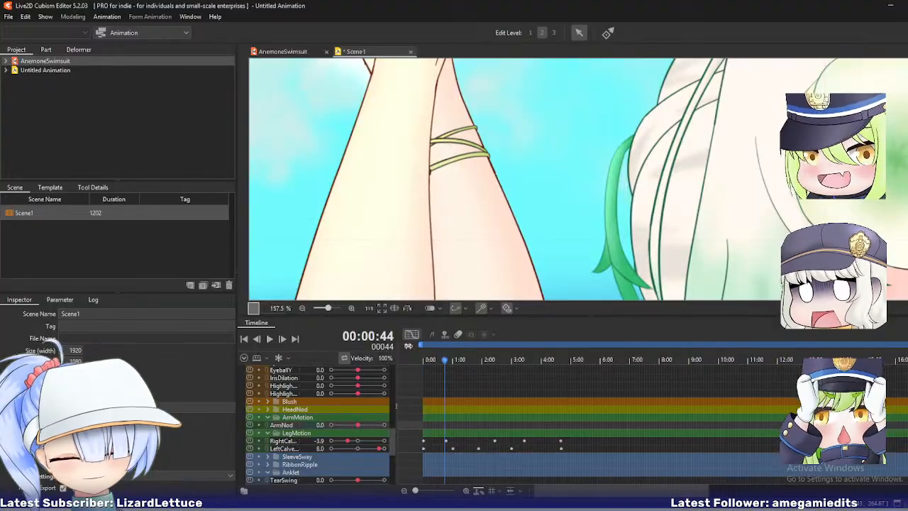
# - Collapse the ArmMotion group and insert a starting keyframe for the anklet's TearSwing parameter at 0:00
pyautogui.click(273, 426)
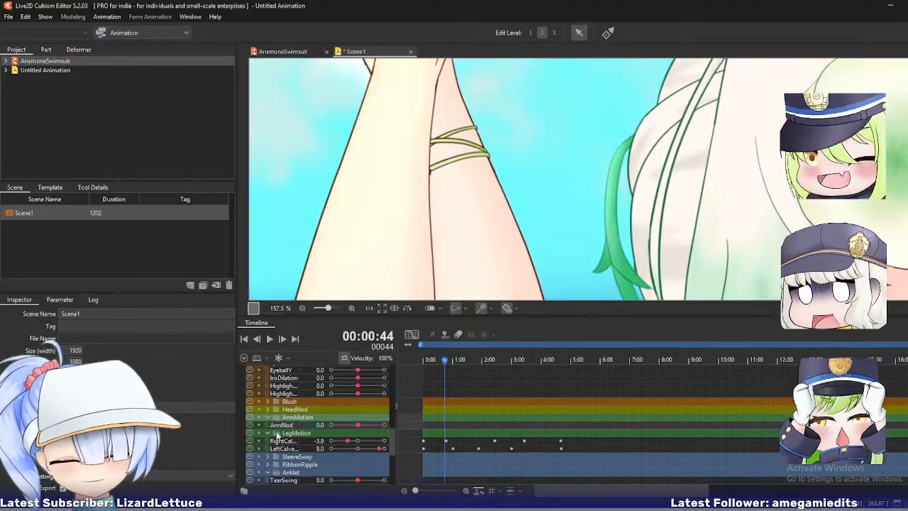
pyautogui.click(269, 418)
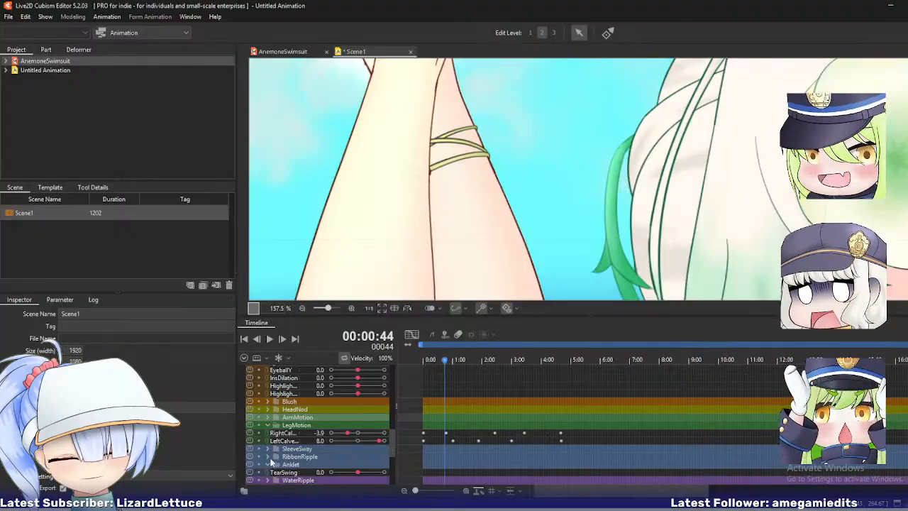
pyautogui.scroll(-5, 456, 453)
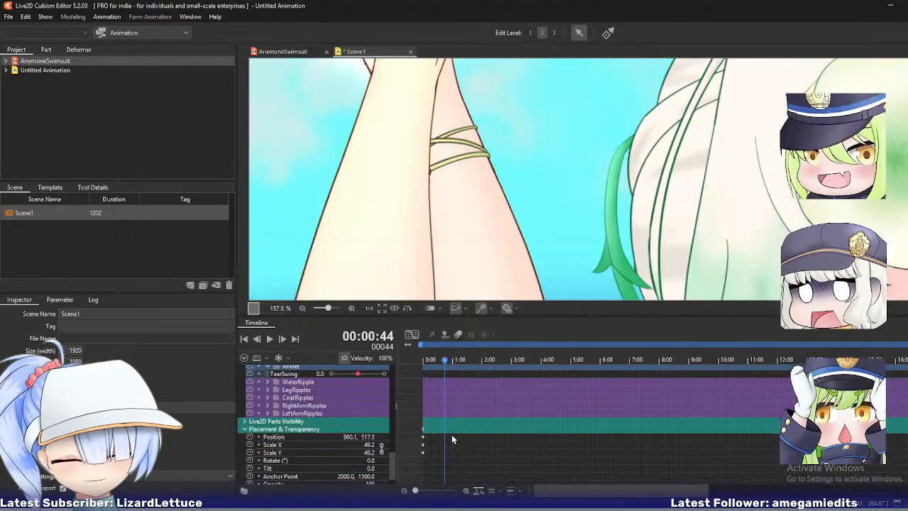
pyautogui.scroll(3, 451, 434)
pyautogui.click(435, 361)
pyautogui.moveTo(435, 362); pyautogui.dragTo(413, 358)
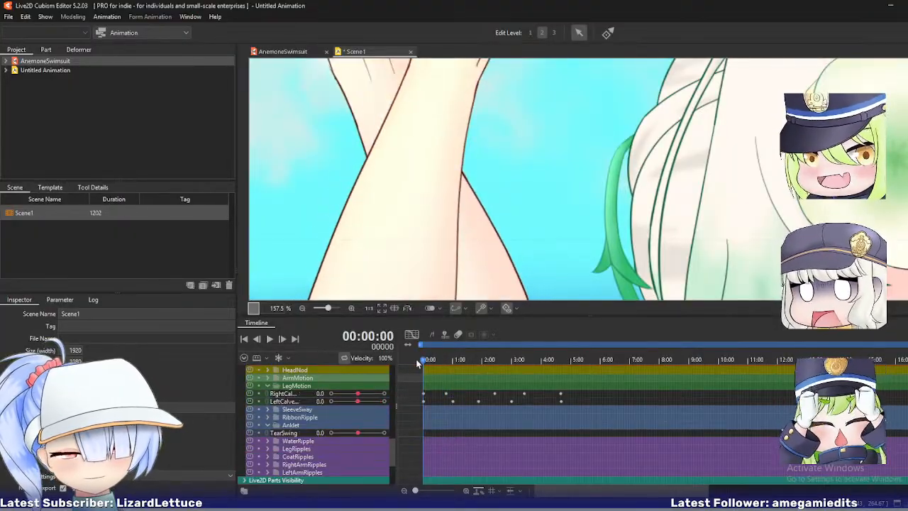
pyautogui.rightClick(422, 434)
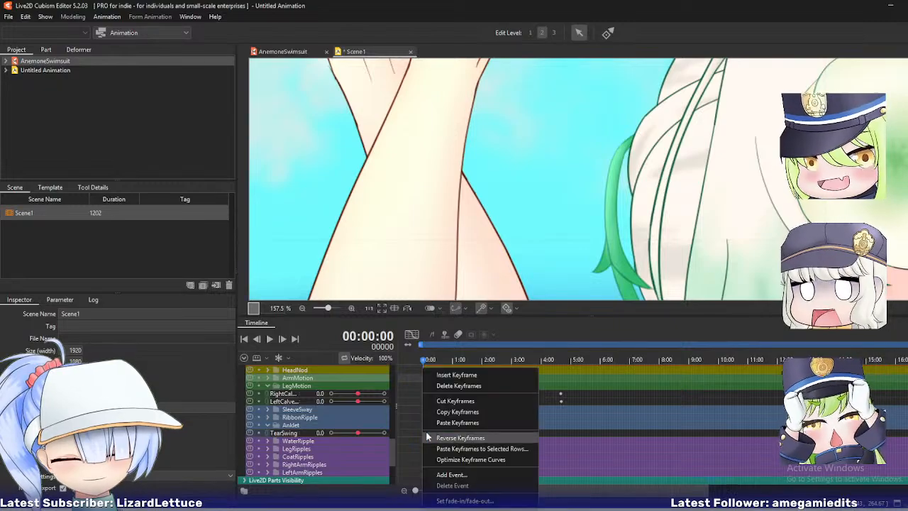
pyautogui.click(426, 371)
# - Key TearSwing in alternating directions: -6 at 0:58, 5 at 1:50, a negative value at 2:58, and 7 just before 4:00
pyautogui.moveTo(425, 361); pyautogui.dragTo(451, 361)
pyautogui.moveTo(358, 435); pyautogui.dragTo(350, 432)
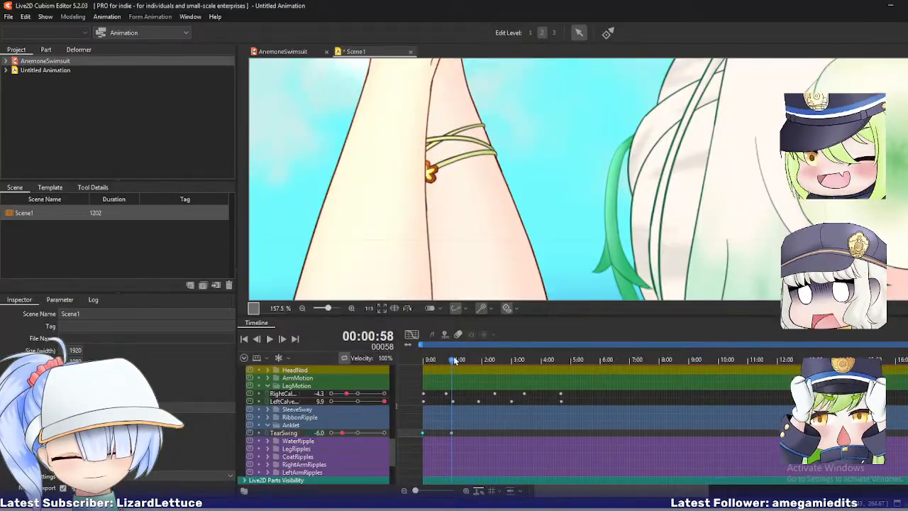
pyautogui.moveTo(452, 361); pyautogui.dragTo(478, 361)
pyautogui.moveTo(359, 437); pyautogui.dragTo(366, 434)
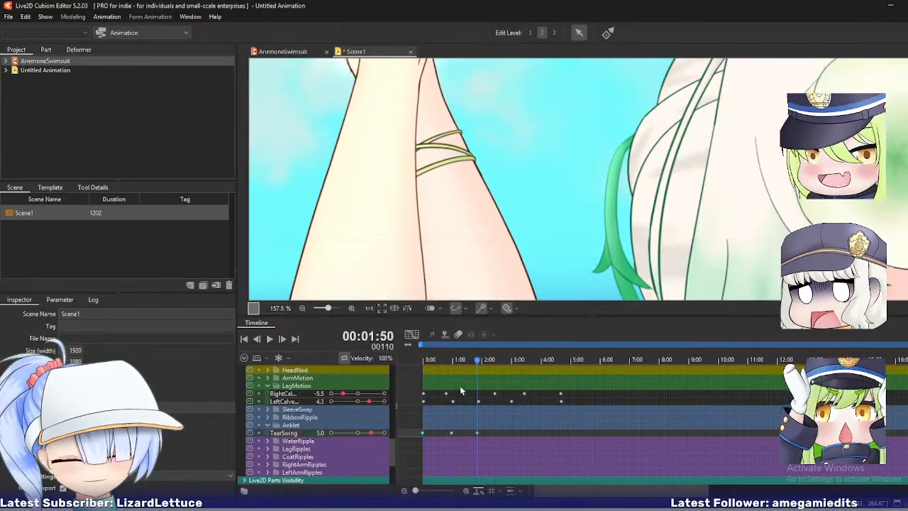
pyautogui.moveTo(481, 363); pyautogui.dragTo(511, 361)
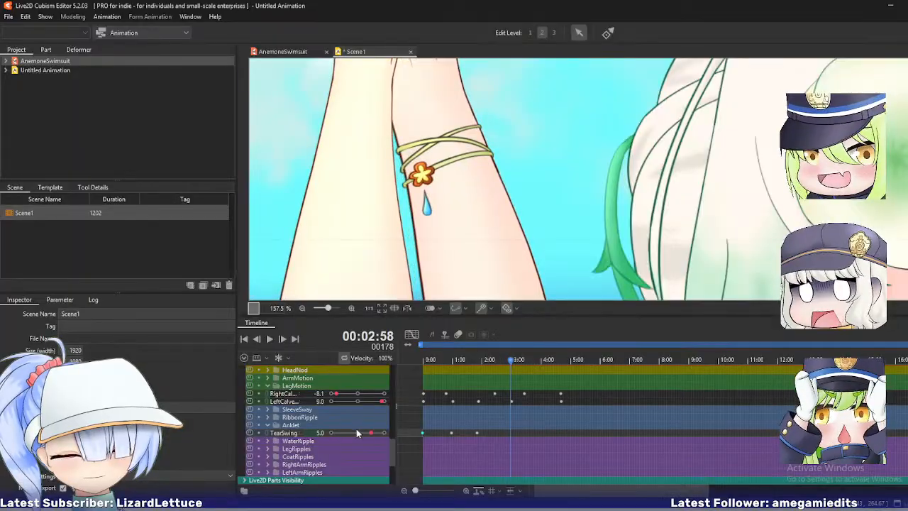
pyautogui.moveTo(356, 431); pyautogui.dragTo(349, 432)
pyautogui.moveTo(512, 363); pyautogui.dragTo(570, 367)
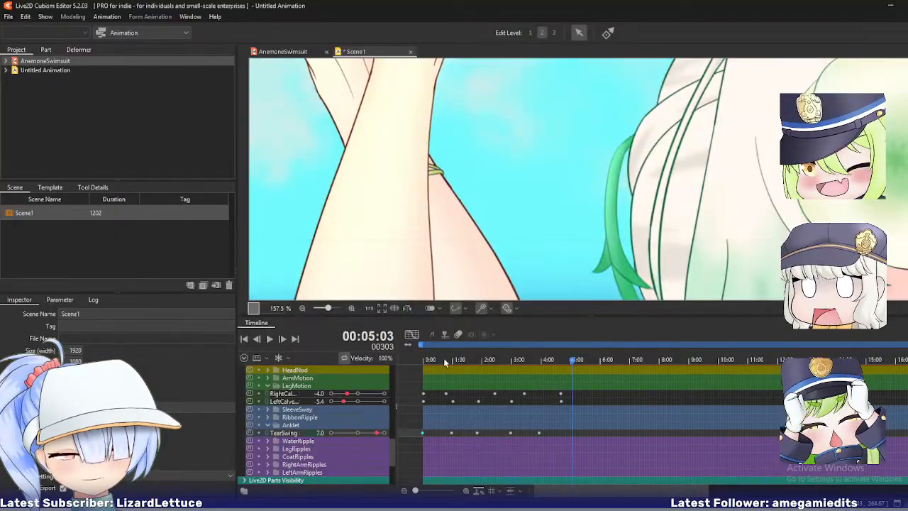
# - Play back the leg and anklet motion from the start, stop around 4:38, and inspect the calf outline up close
pyautogui.moveTo(444, 361); pyautogui.dragTo(280, 357)
pyautogui.click(271, 339)
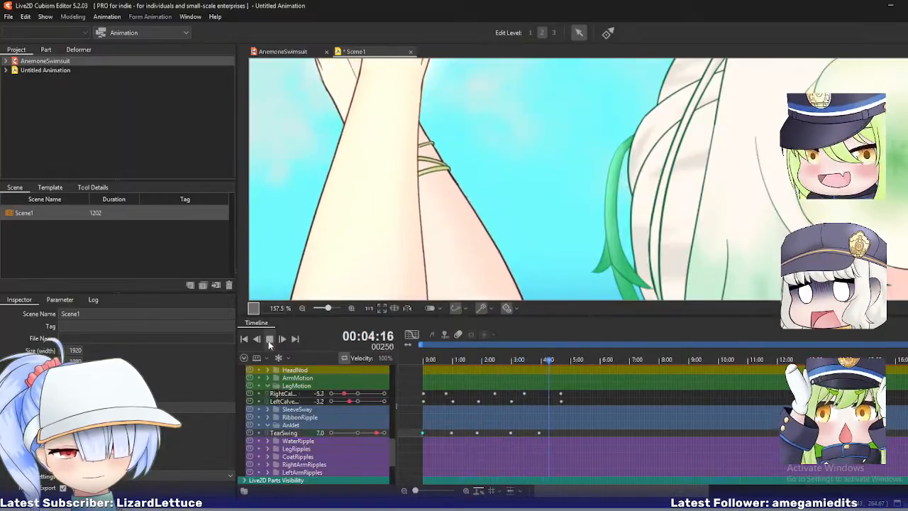
pyautogui.click(269, 339)
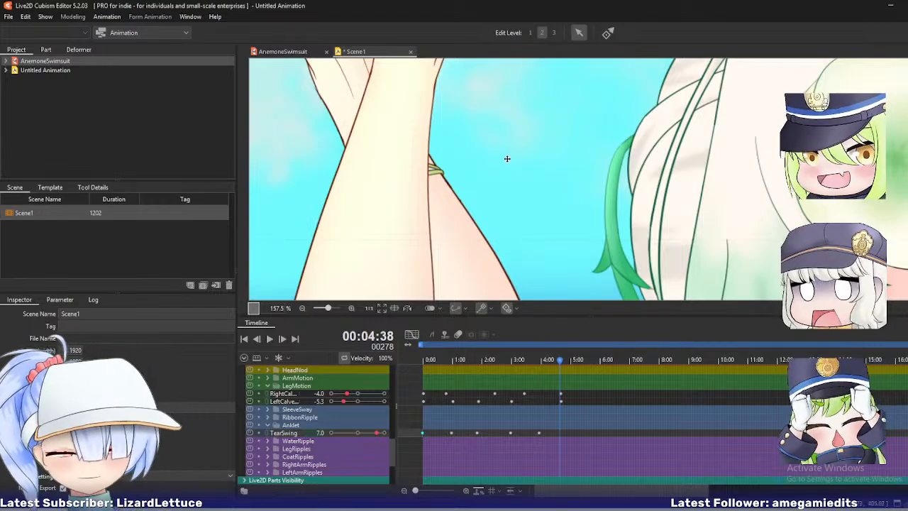
pyautogui.scroll(5, 319, 118)
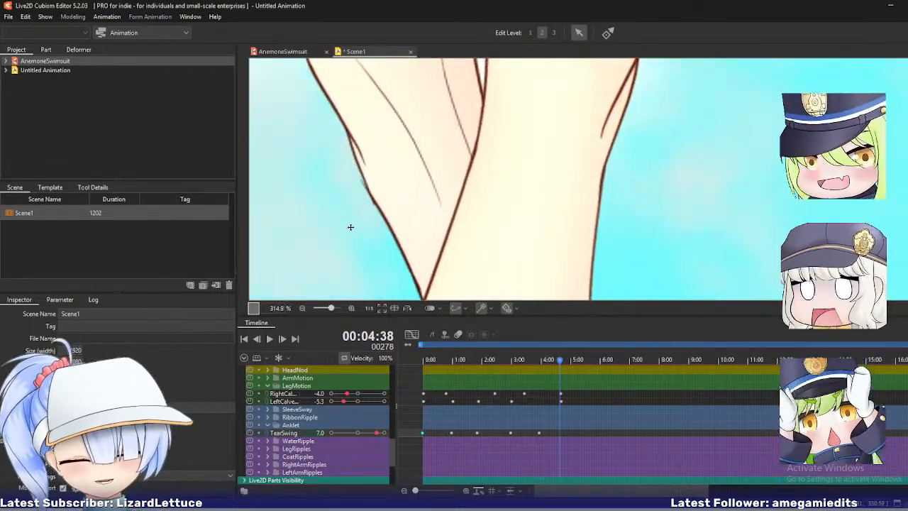
# - Switch to the AnemoneSwimsuit model and select the left leg's Calve mesh where its outline meets the ankle
pyautogui.click(283, 51)
pyautogui.scroll(6, 497, 171)
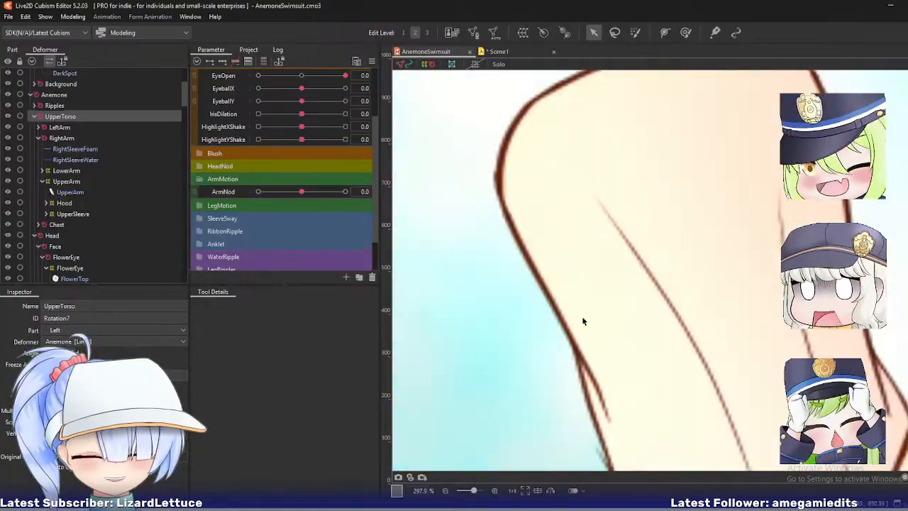
pyautogui.rightClick(559, 331)
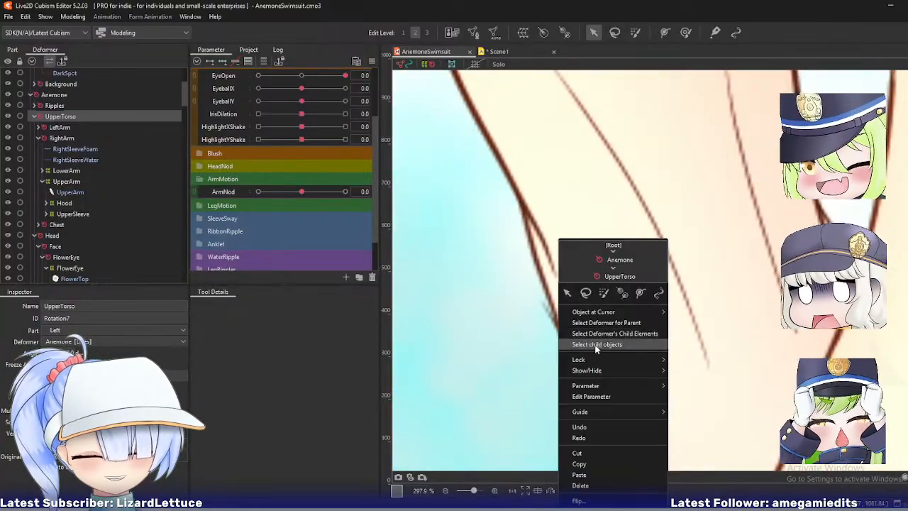
pyautogui.moveTo(604, 314)
pyautogui.click(692, 371)
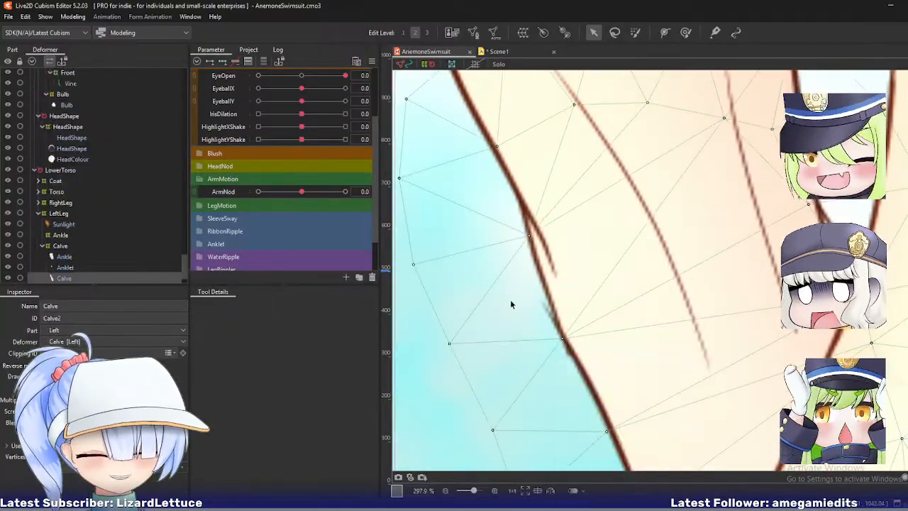
# - Open the left Calve mesh in mesh editing, apply the mesh edit, and save the model
pyautogui.hotkey('ctrl', 'e')
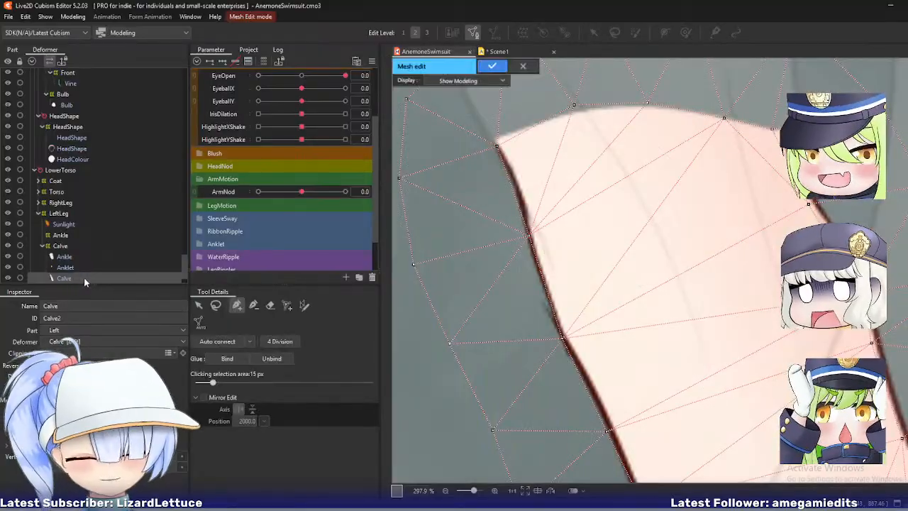
pyautogui.scroll(3, 581, 361)
pyautogui.scroll(-10, 569, 358)
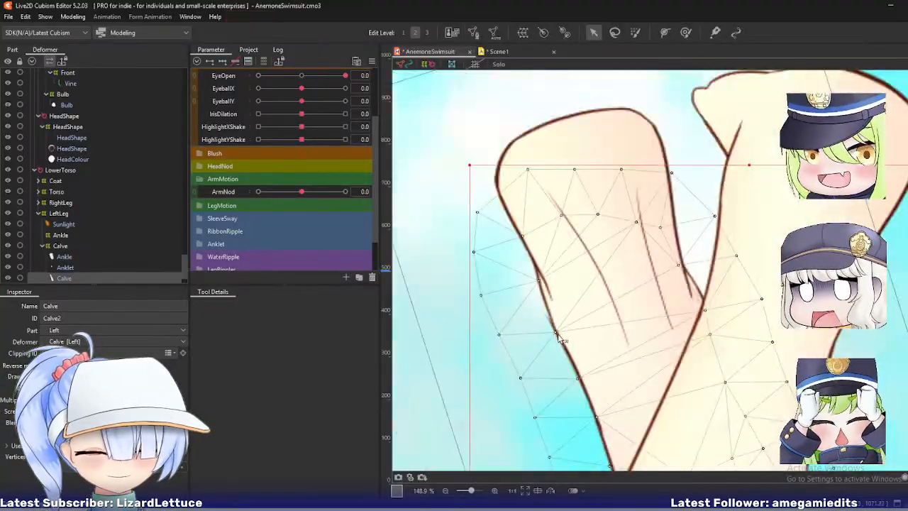
pyautogui.press('Return')
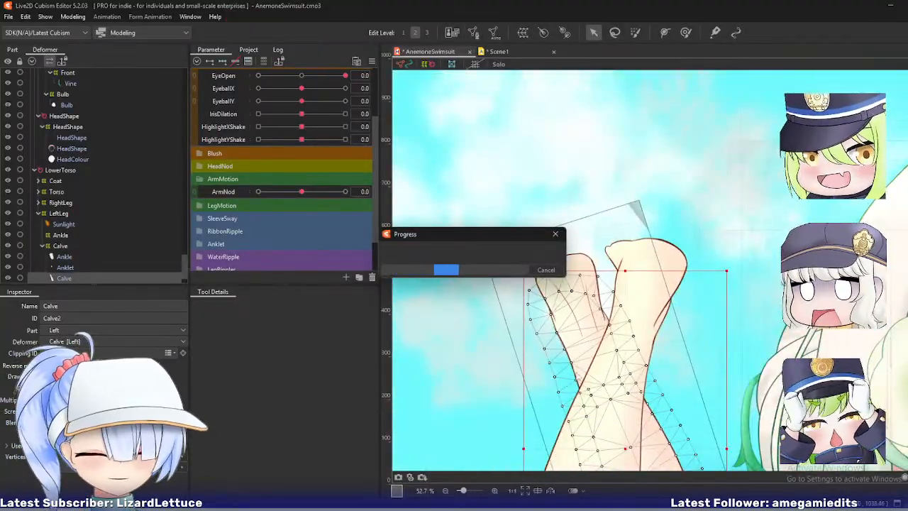
# - Return to the Scene1 animation and rename the scene AnemoneSwimsuitLoop
pyautogui.click(511, 55)
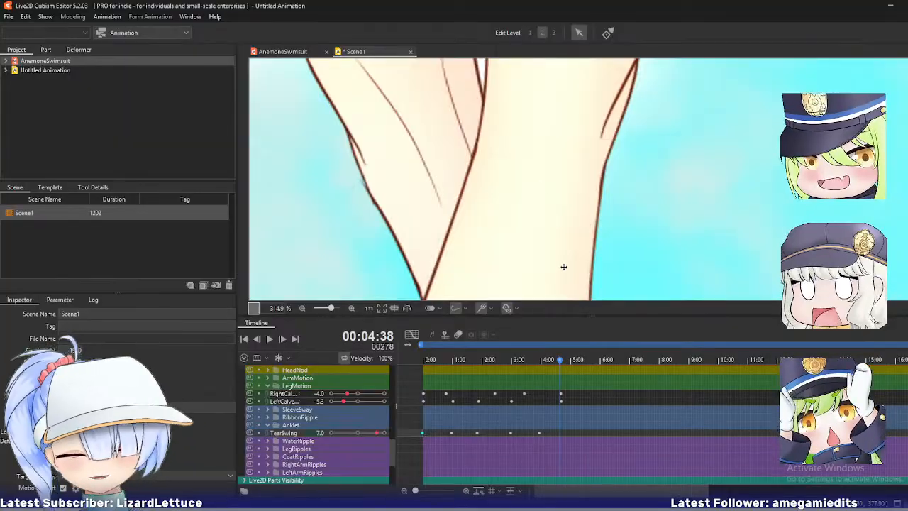
pyautogui.hotkey('ctrl', 's')
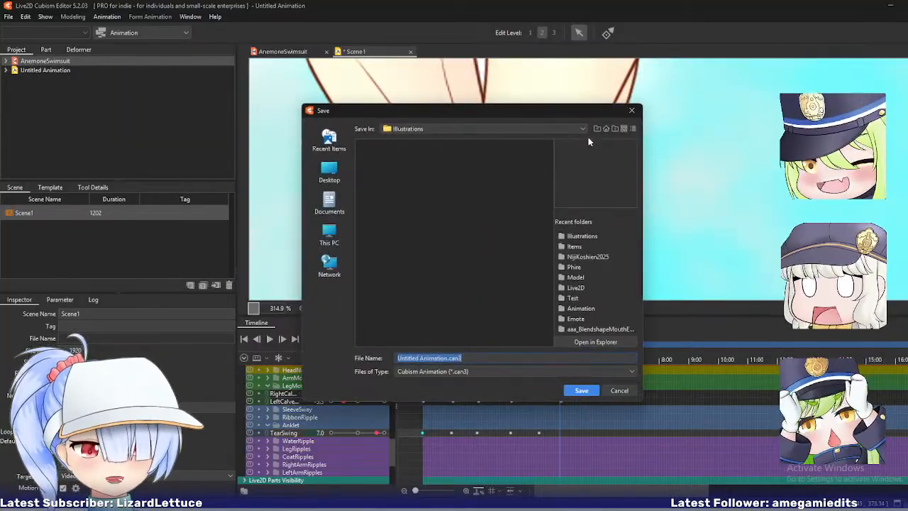
pyautogui.click(632, 111)
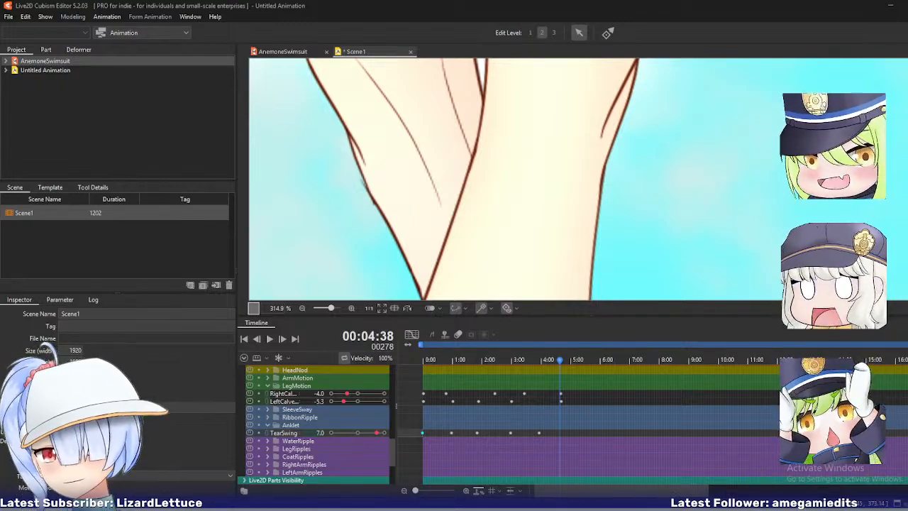
pyautogui.doubleClick(71, 314)
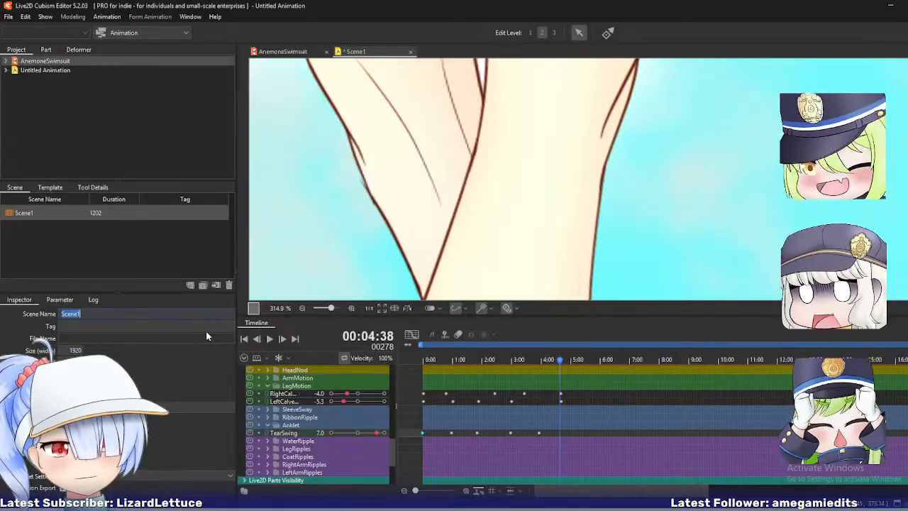
pyautogui.write('An')
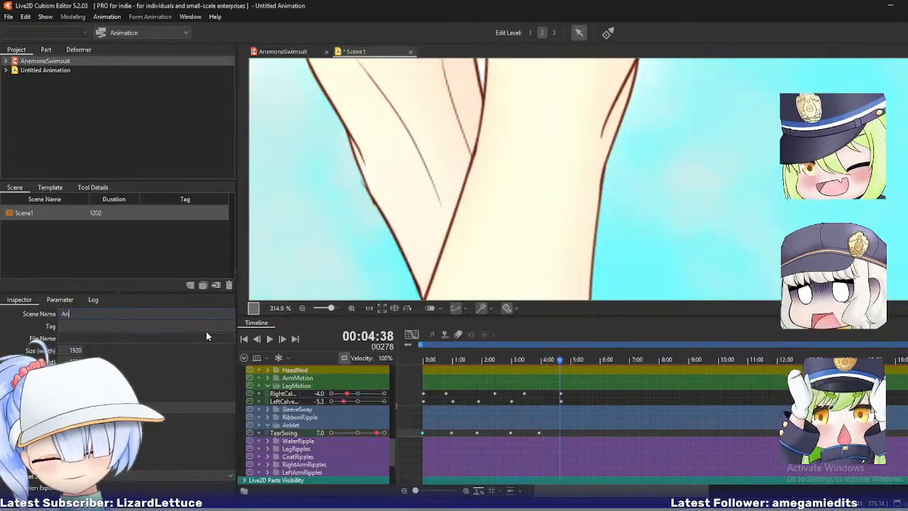
pyautogui.write('emoneSwi')
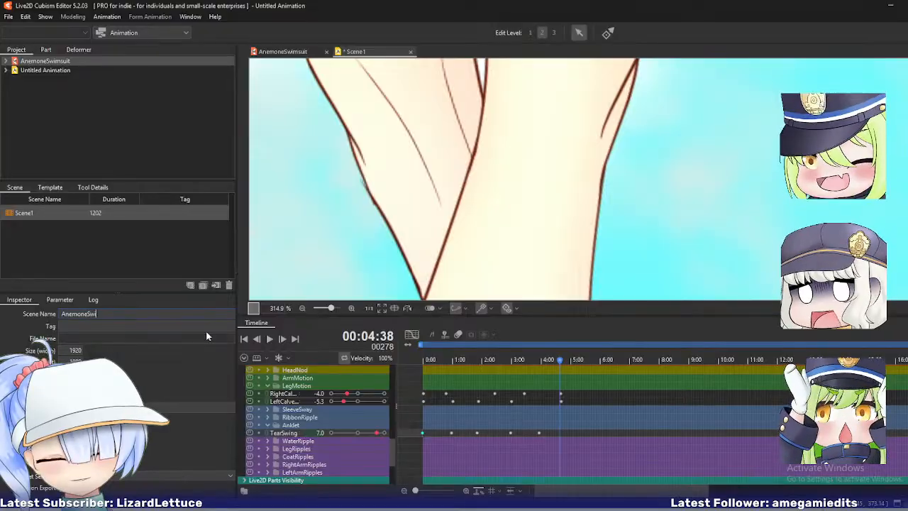
pyautogui.write('msuit')
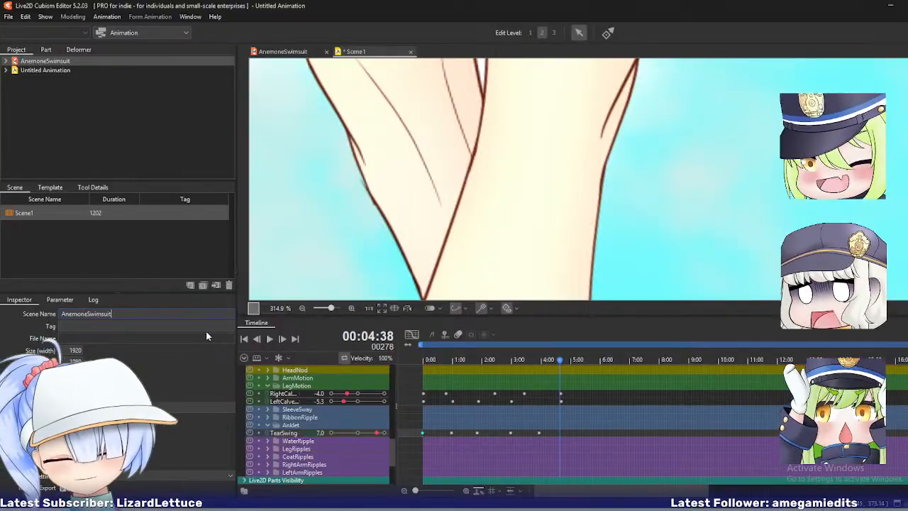
pyautogui.press('Return')
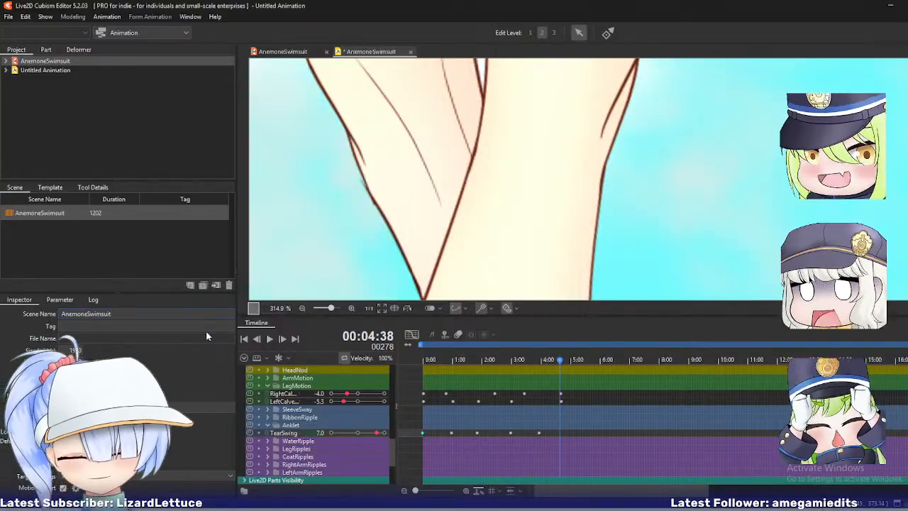
pyautogui.click(126, 314)
pyautogui.click(126, 314)
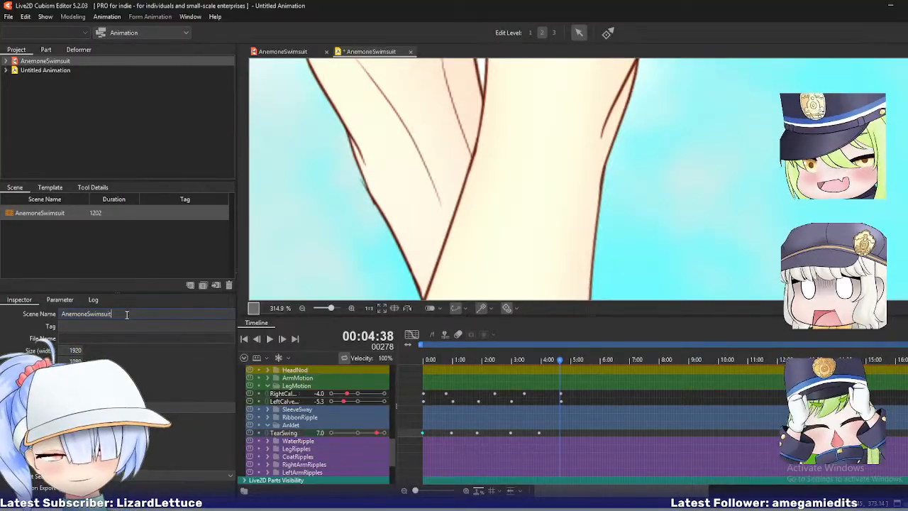
pyautogui.write('Loop')
pyautogui.press('Return')
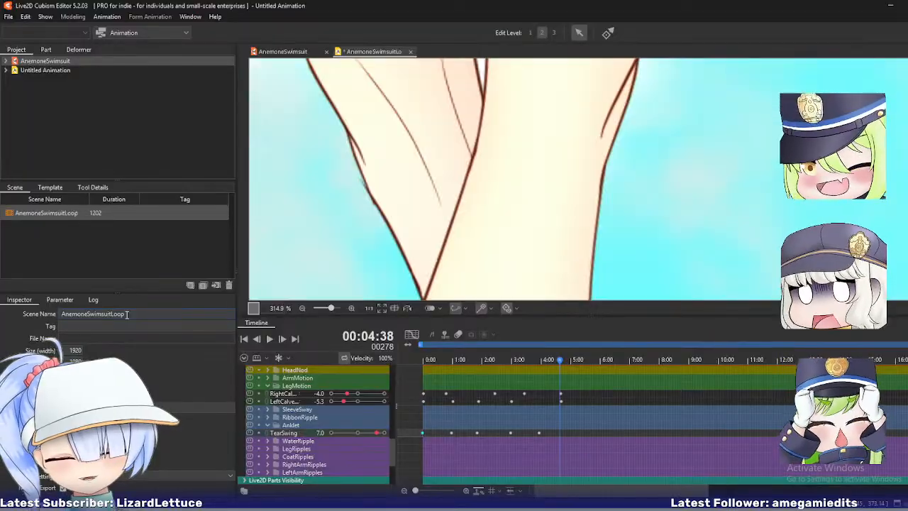
# - Save the animation file as AnemoneSwimsuit.can3
pyautogui.scroll(-4, 454, 255)
pyautogui.scroll(-8, 454, 256)
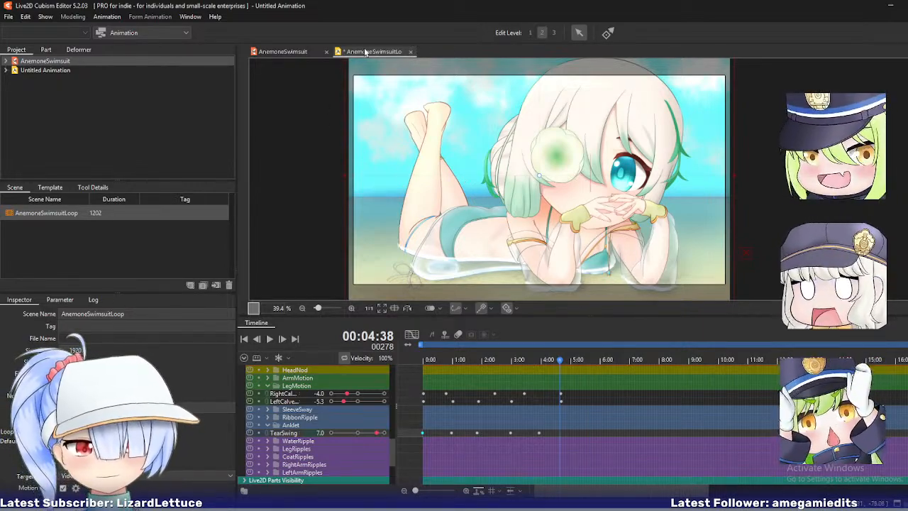
pyautogui.hotkey('ctrl', 's')
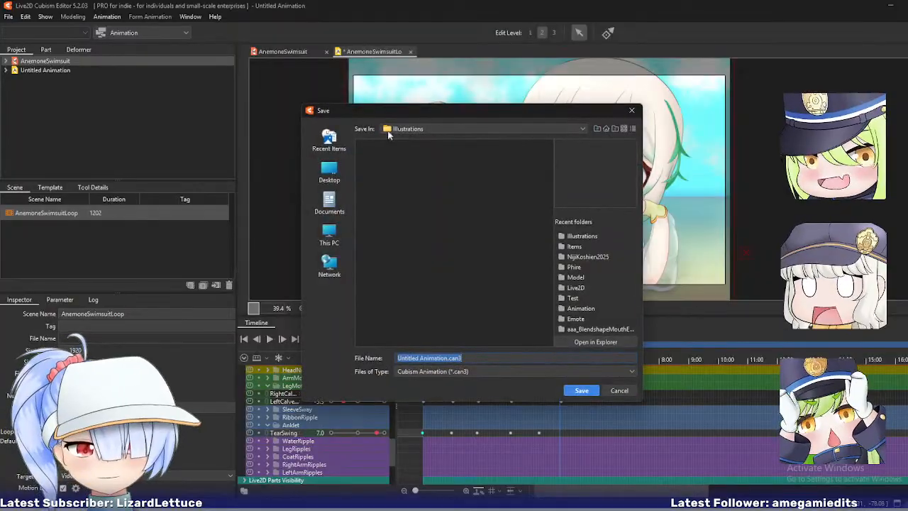
pyautogui.press('Escape')
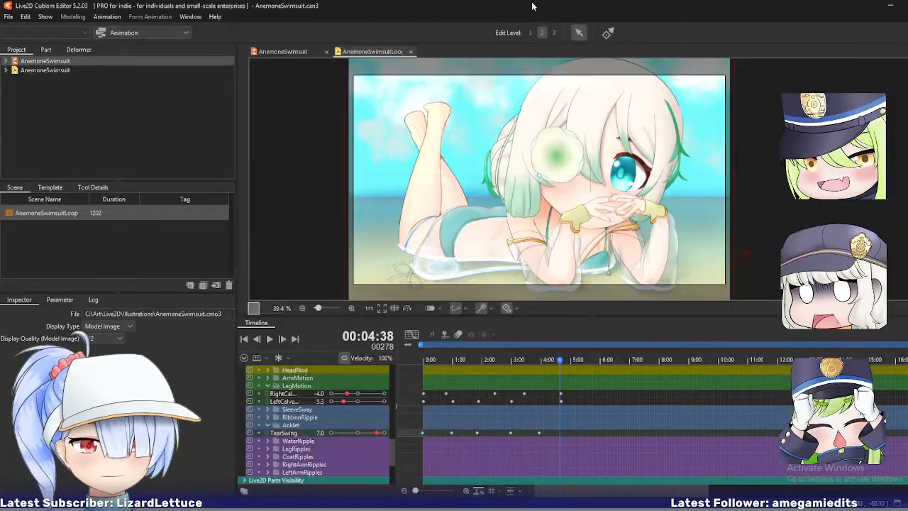
# - Move the playhead to 0:00 and select all keyframes of the calf and TearSwing parameters
pyautogui.click(450, 360)
pyautogui.moveTo(450, 360); pyautogui.dragTo(423, 360)
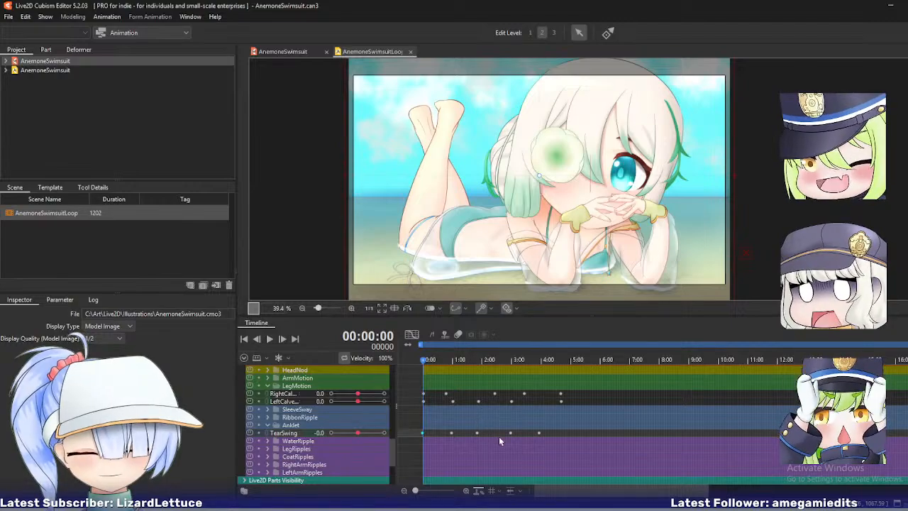
pyautogui.scroll(-3, 499, 441)
pyautogui.scroll(5, 498, 436)
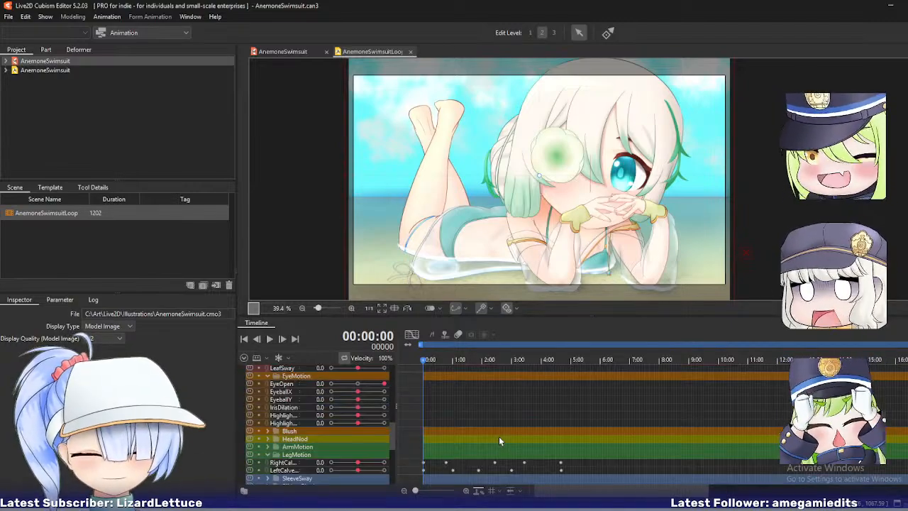
pyautogui.scroll(-3, 500, 440)
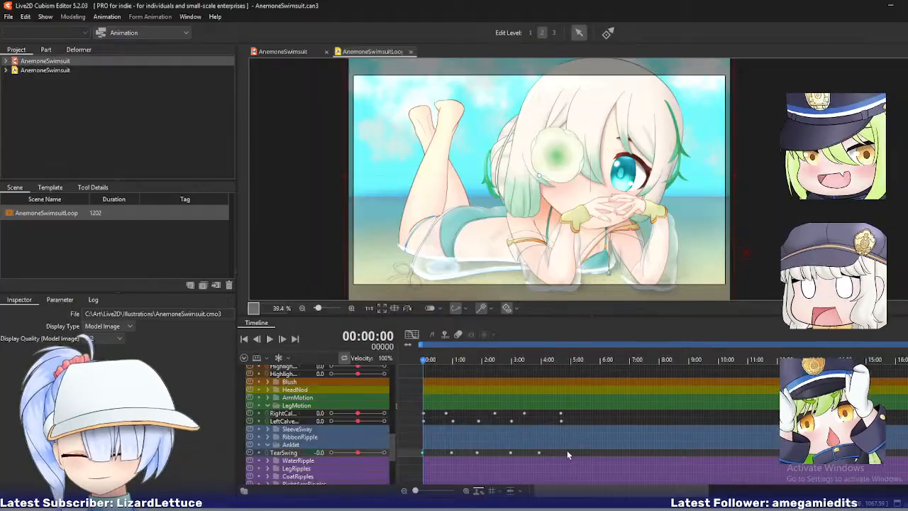
pyautogui.hotkey('ctrl', 'a')
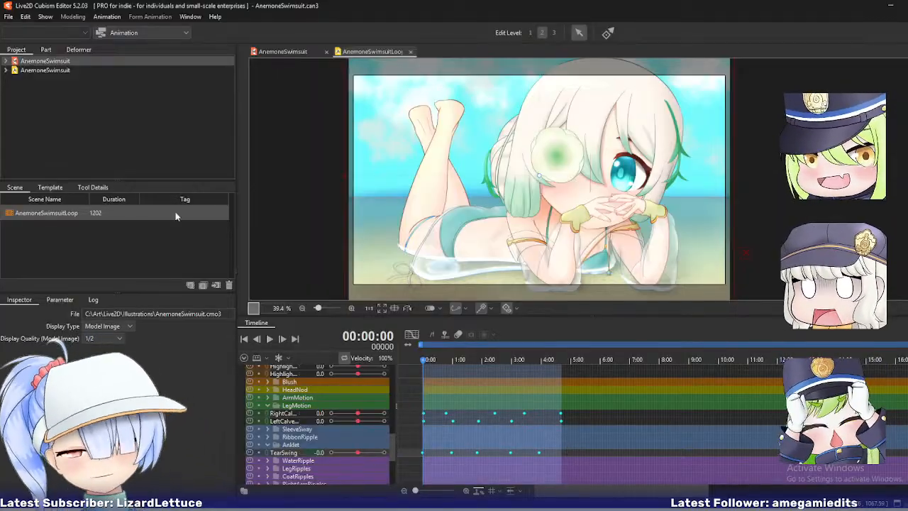
# - Save the selected keyframes as an animation template named LegEntry and expand the AnemoneSwimsuit template folder
pyautogui.click(62, 189)
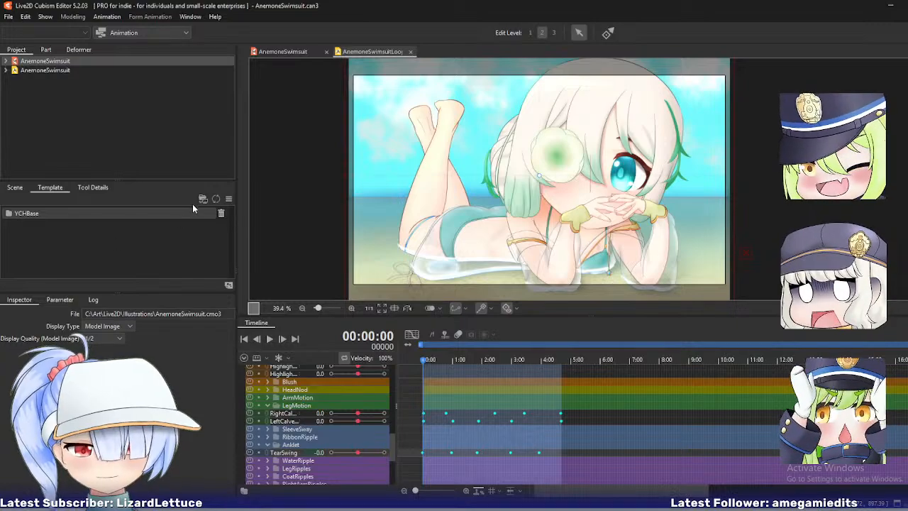
pyautogui.click(228, 287)
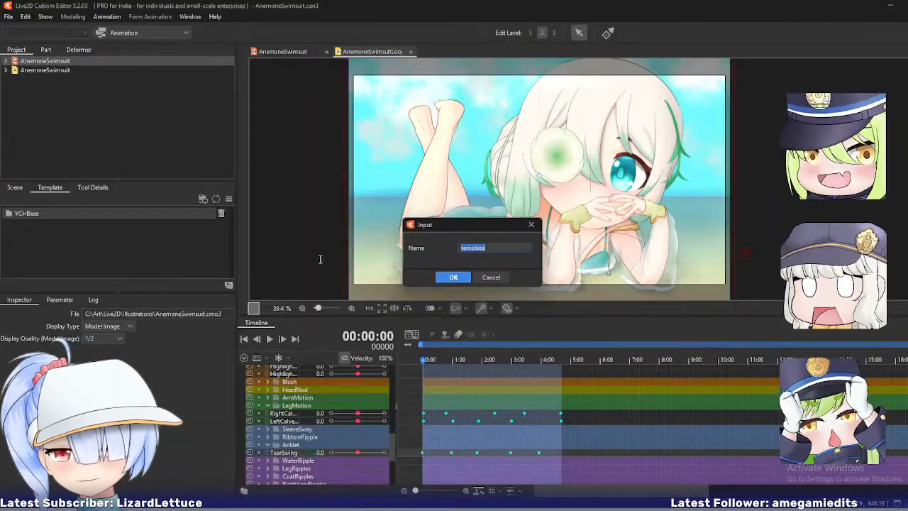
pyautogui.write('LegEntry')
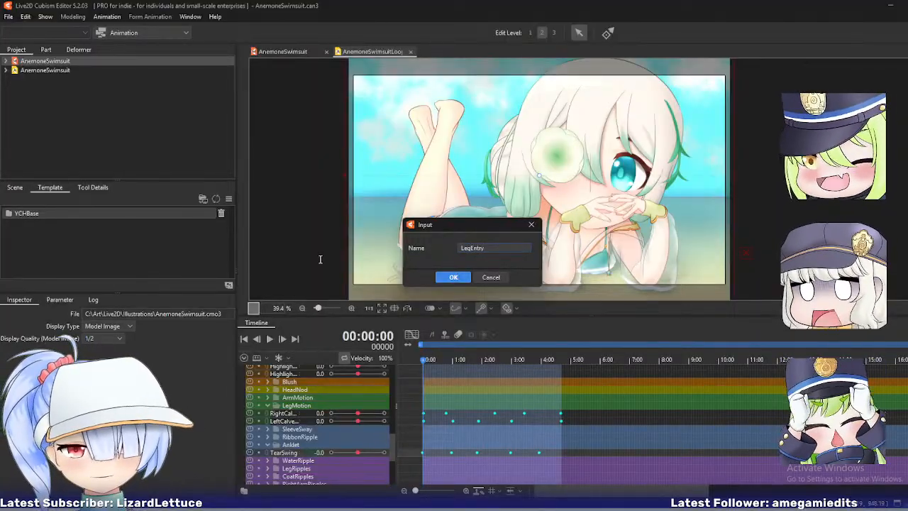
pyautogui.press('Return')
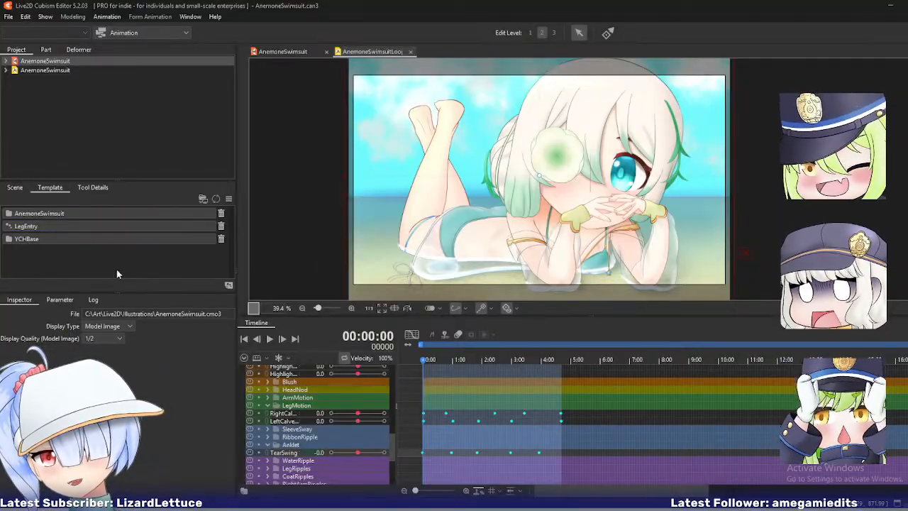
pyautogui.click(215, 200)
pyautogui.click(9, 213)
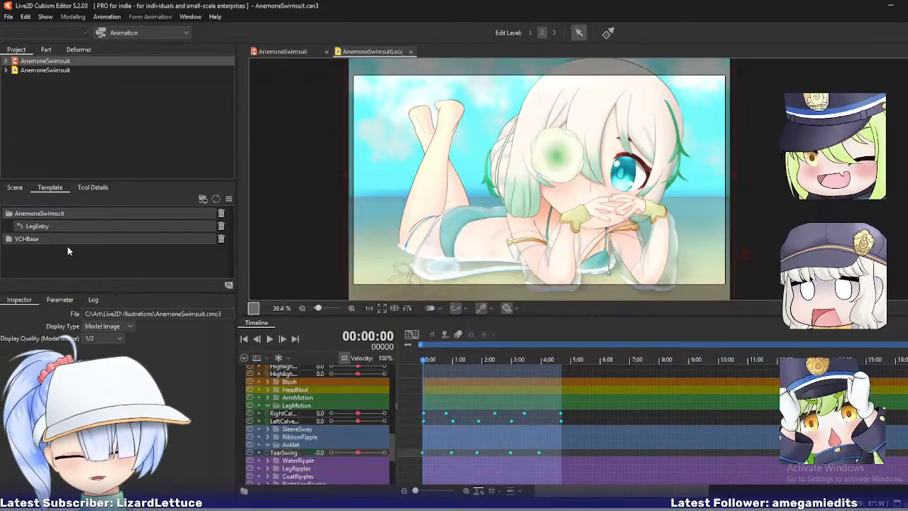
pyautogui.click(9, 239)
pyautogui.click(9, 239)
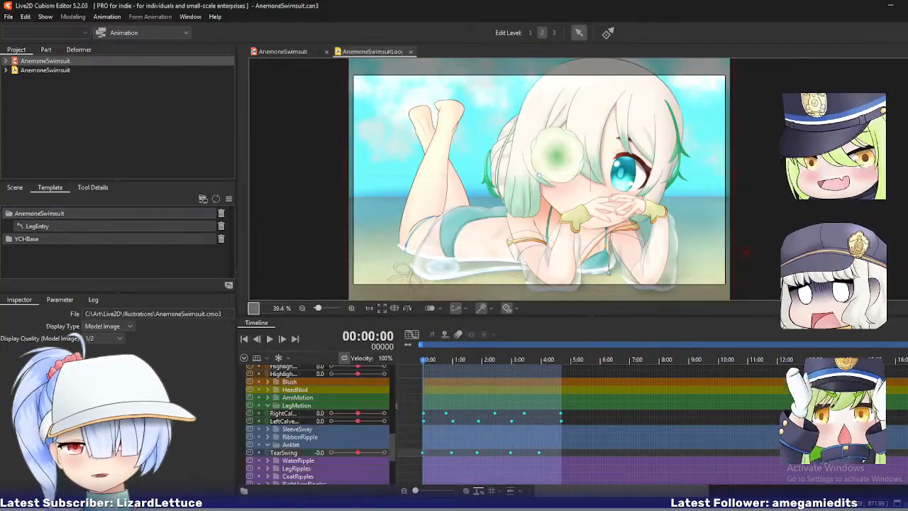
pyautogui.click(10, 239)
pyautogui.click(10, 239)
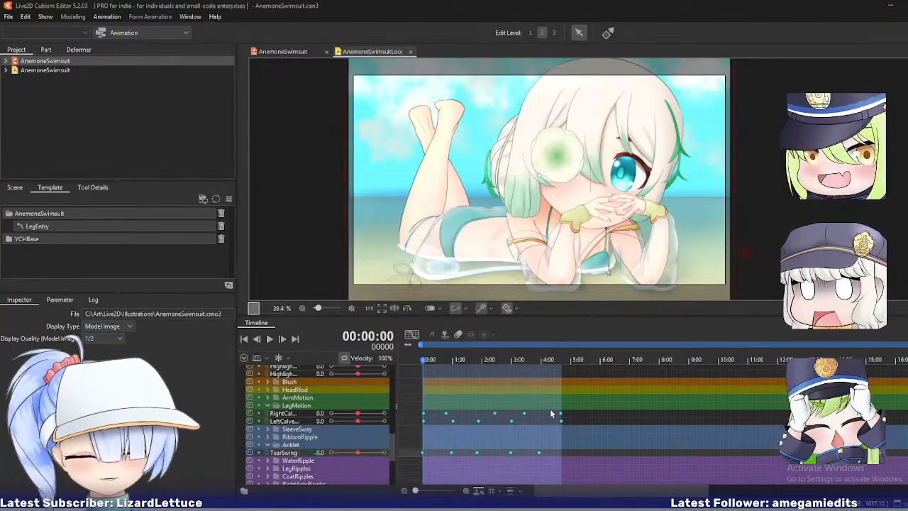
# - Collapse the FrontHairMotion, SideHairMotion, VineMotion and EyeMotion groups, expand HeadNod, and set the playhead to 6:13
pyautogui.moveTo(586, 362); pyautogui.dragTo(609, 360)
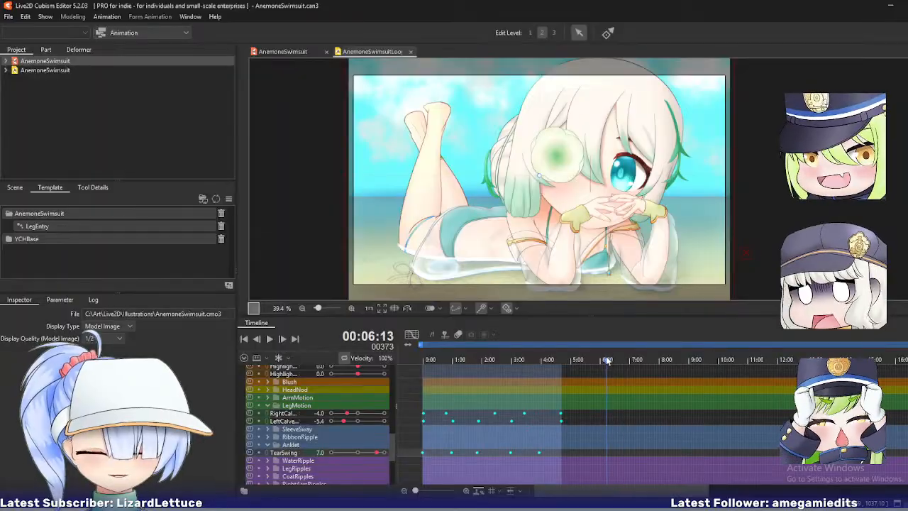
pyautogui.scroll(2, 632, 184)
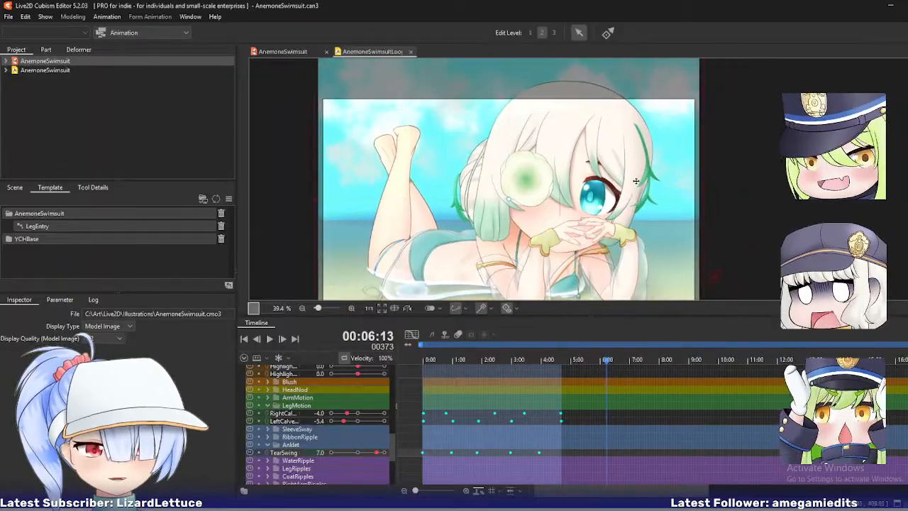
pyautogui.scroll(2, 632, 184)
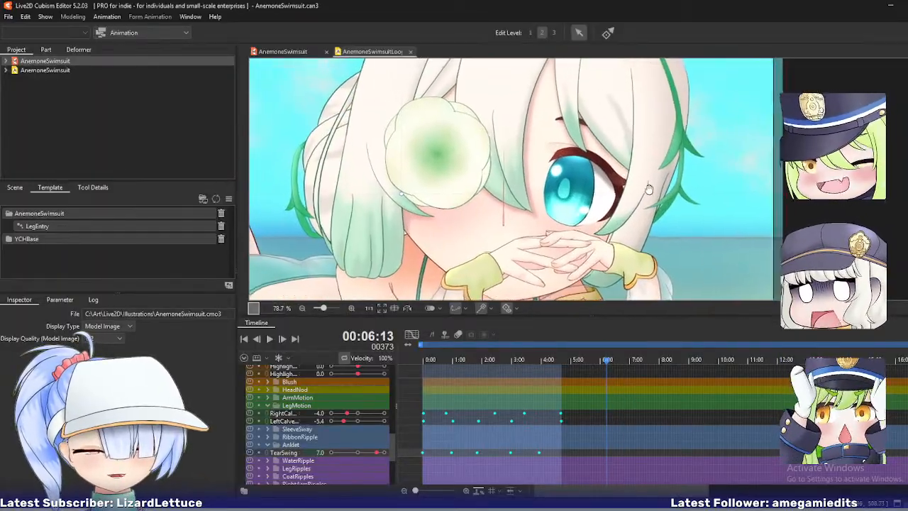
pyautogui.moveTo(545, 209); pyautogui.dragTo(669, 187)
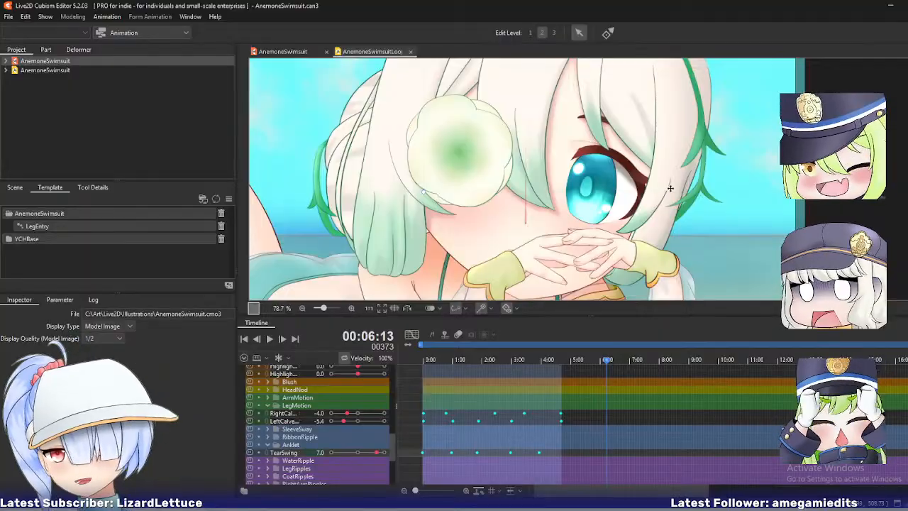
pyautogui.scroll(4, 618, 419)
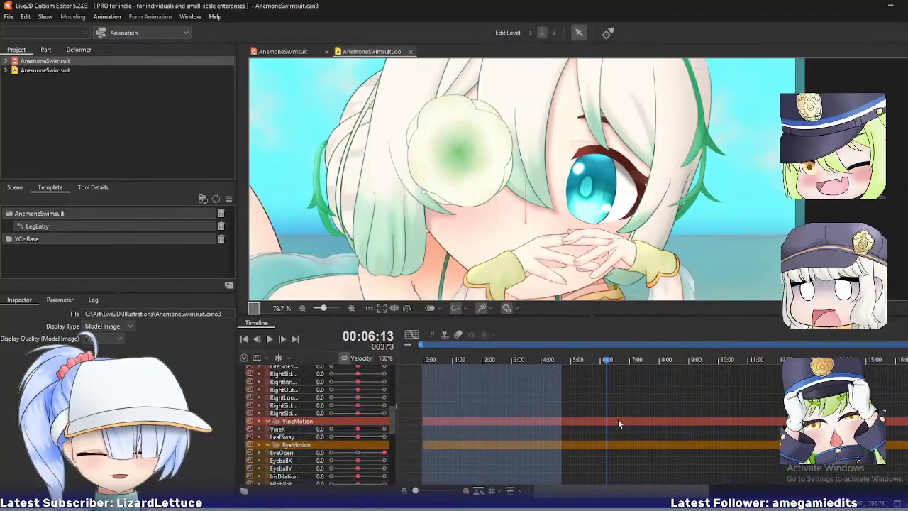
pyautogui.scroll(5, 626, 421)
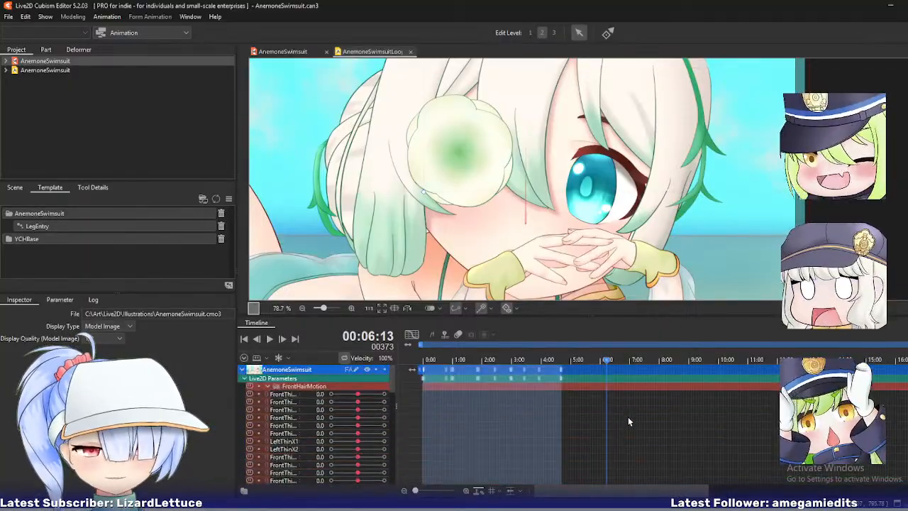
pyautogui.click(269, 386)
pyautogui.click(268, 393)
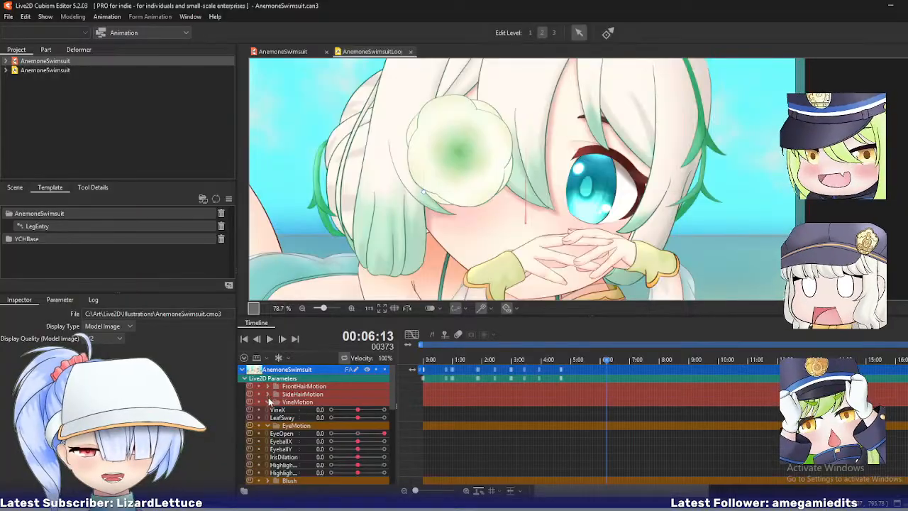
pyautogui.click(267, 401)
pyautogui.click(268, 410)
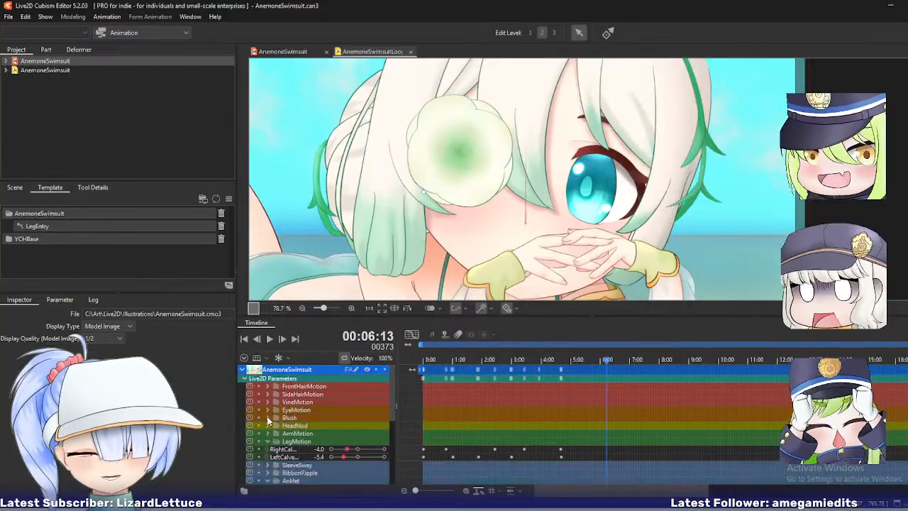
pyautogui.click(268, 426)
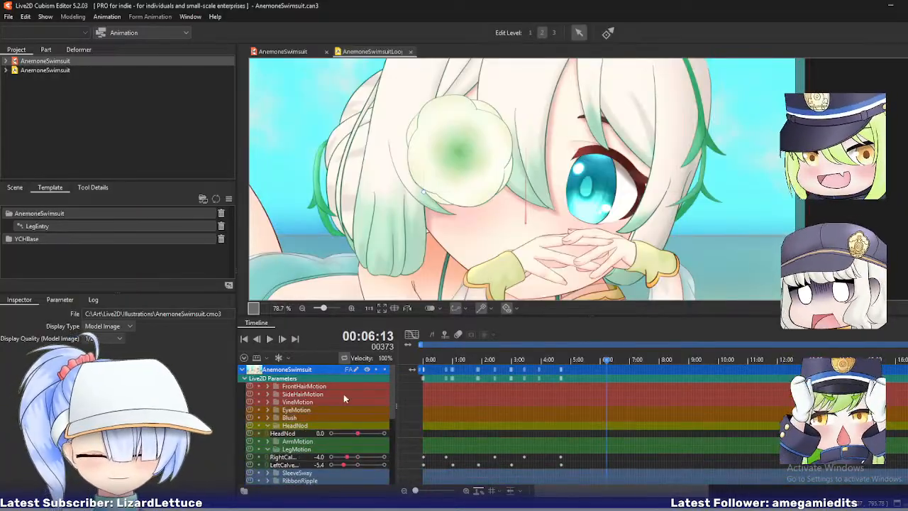
# - Try to insert a HeadNod keyframe at 6:15 on the timeline
pyautogui.rightClick(607, 427)
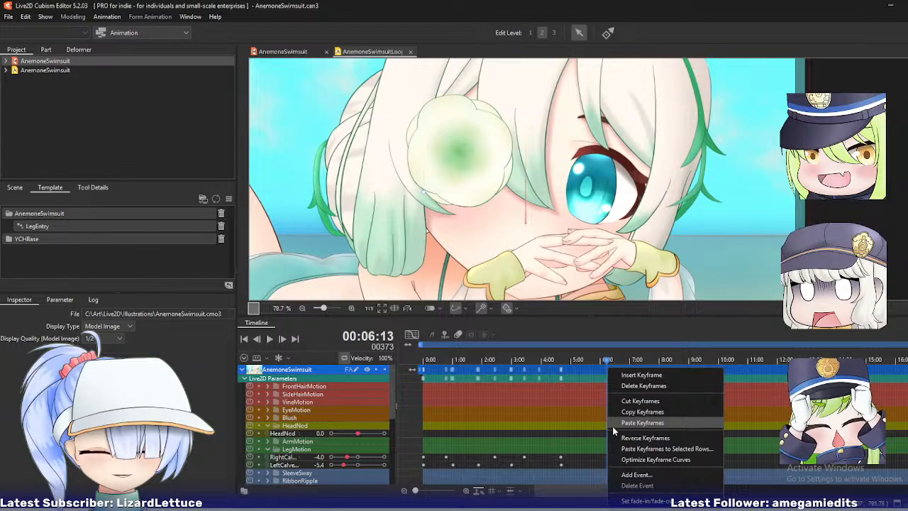
pyautogui.click(641, 375)
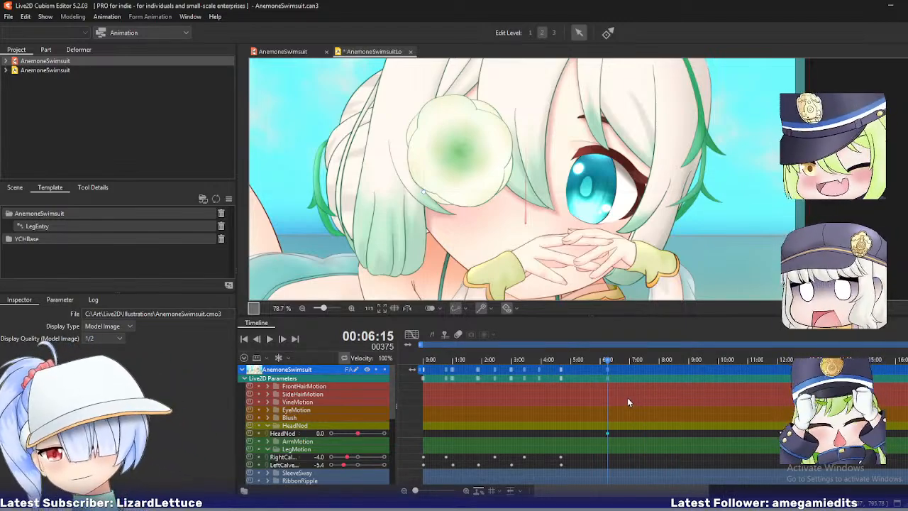
pyautogui.moveTo(608, 360); pyautogui.dragTo(627, 364)
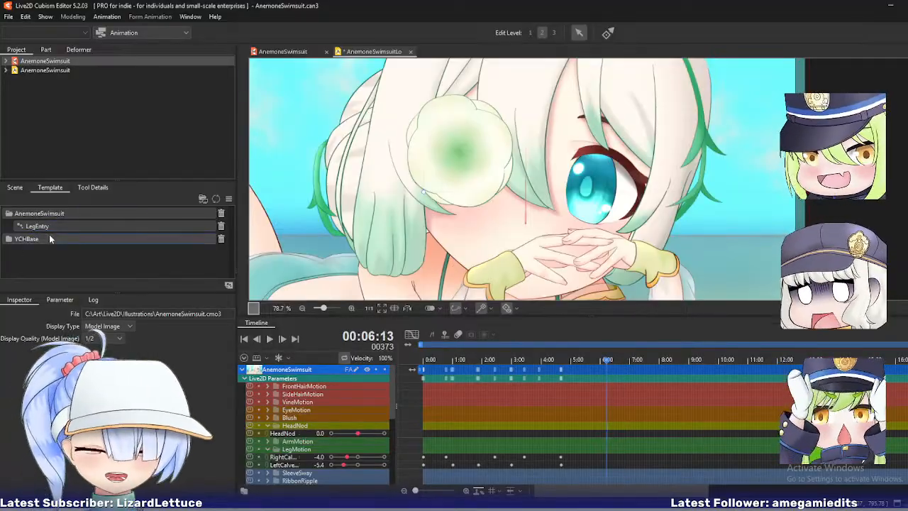
# - Duplicate the AnemoneSwimsuitLoop scene as TemplateScene and expand the copy's Live2D parameters on the timeline
pyautogui.click(14, 187)
pyautogui.click(38, 213)
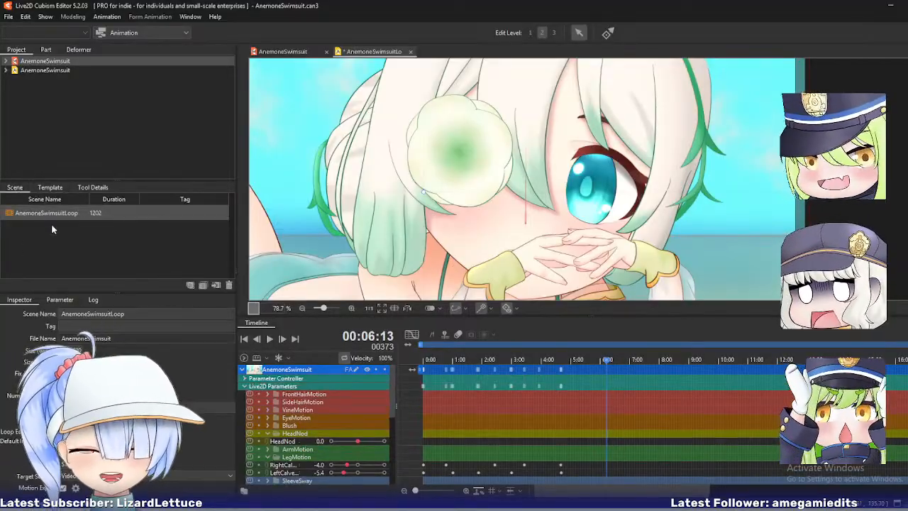
pyautogui.click(203, 284)
pyautogui.write('T')
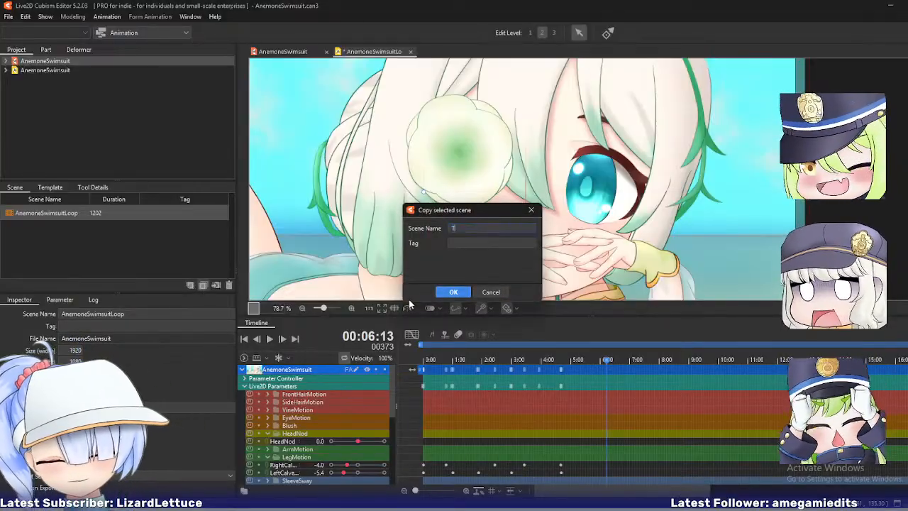
pyautogui.write('emplateMa')
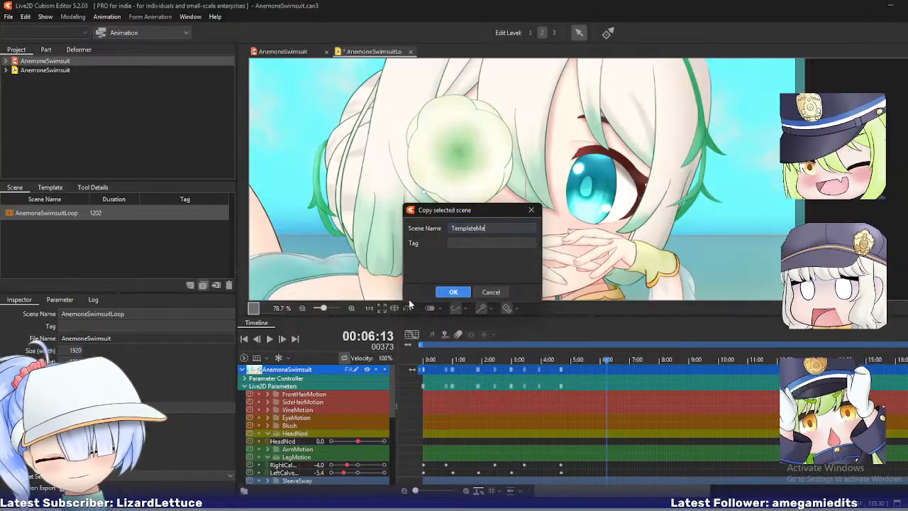
pyautogui.write('Scene')
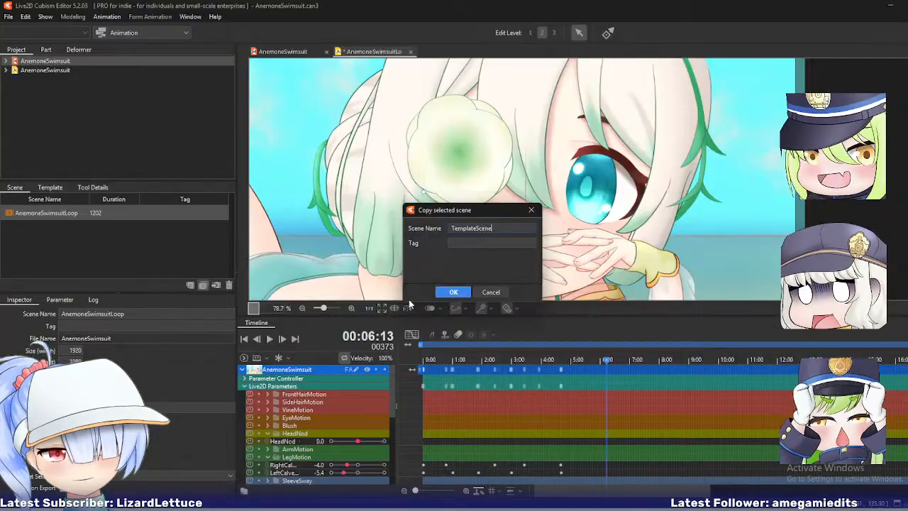
pyautogui.press('Return')
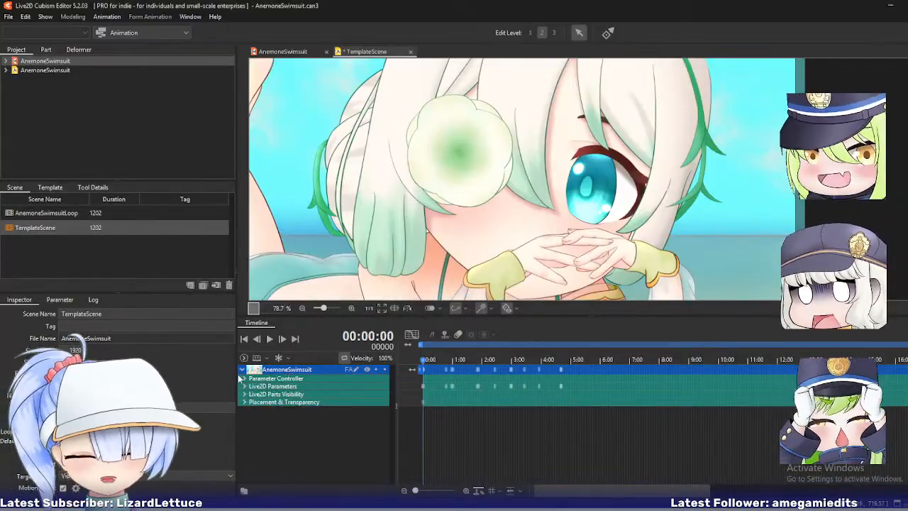
pyautogui.click(245, 386)
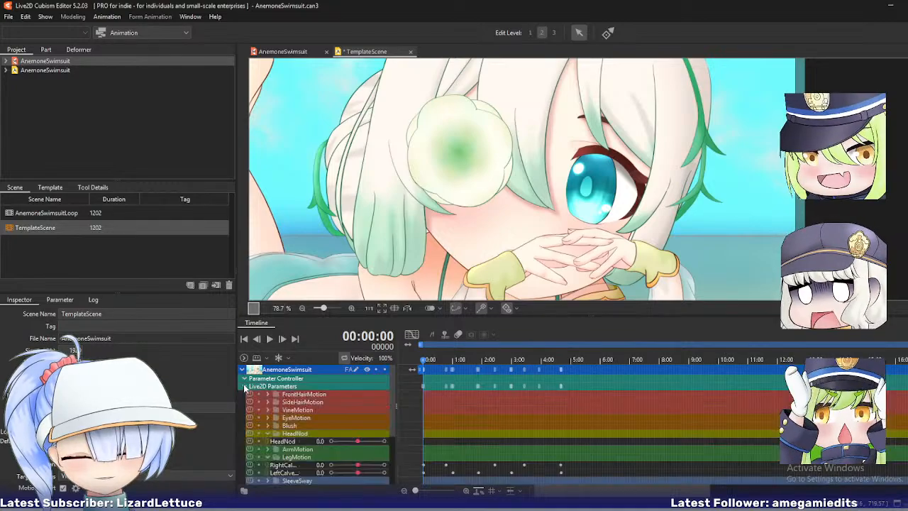
# - Try to delete every keyframe in the first five seconds of the TemplateScene timeline
pyautogui.click(461, 466)
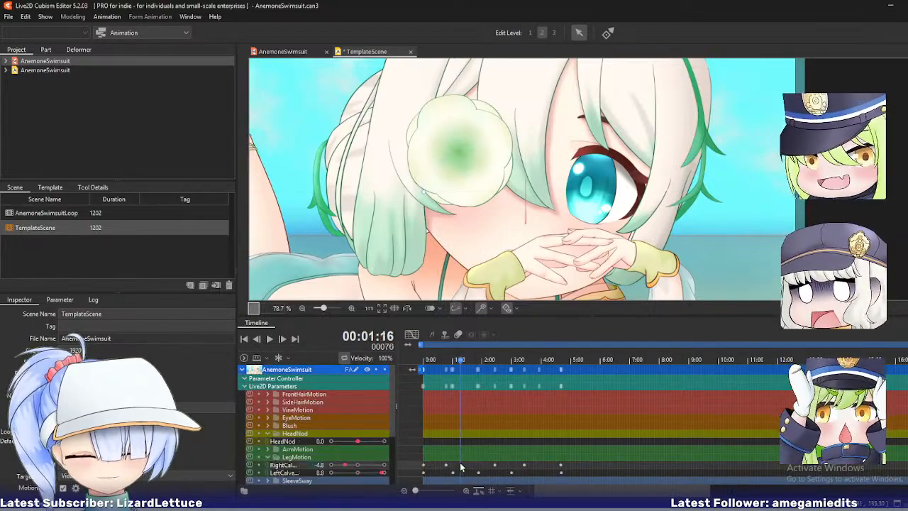
pyautogui.press('Delete')
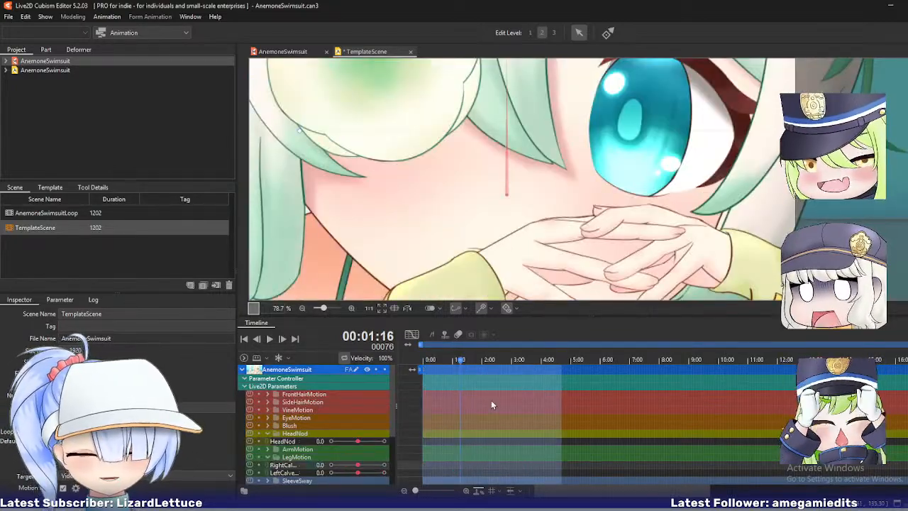
pyautogui.hotkey('ctrl', 'z')
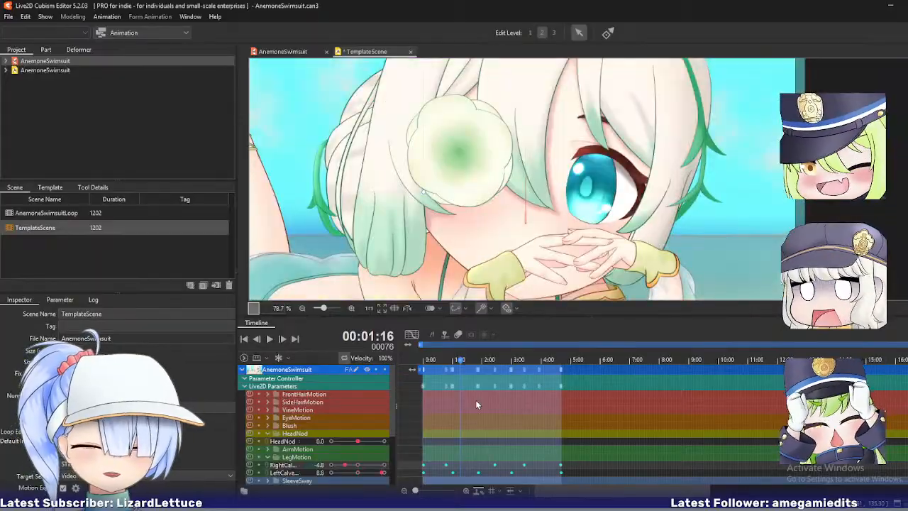
# - Delete all right calf, left calf and TearSwing keyframes from TemplateScene, including the TearSwing keyframe at the very start
pyautogui.scroll(-3, 475, 405)
pyautogui.click(564, 422)
pyautogui.moveTo(564, 427); pyautogui.dragTo(407, 383)
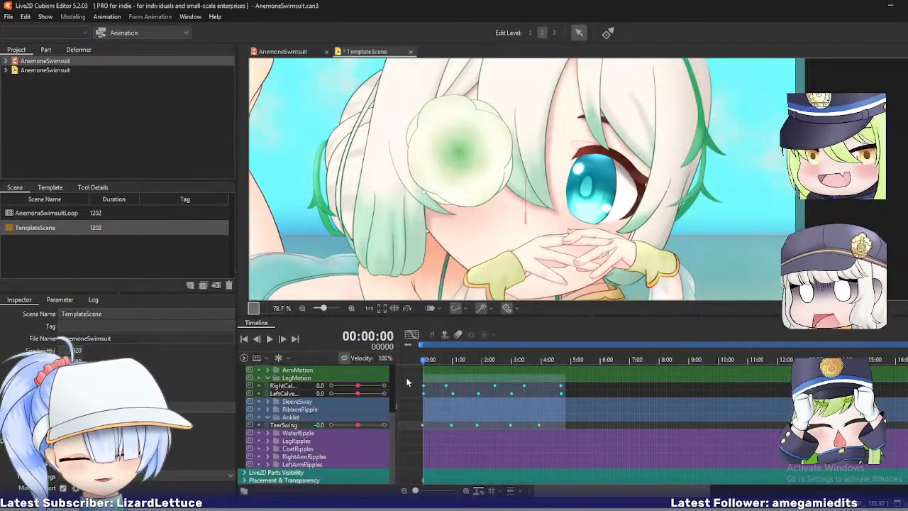
pyautogui.press('Delete')
pyautogui.click(423, 426)
pyautogui.click(417, 425)
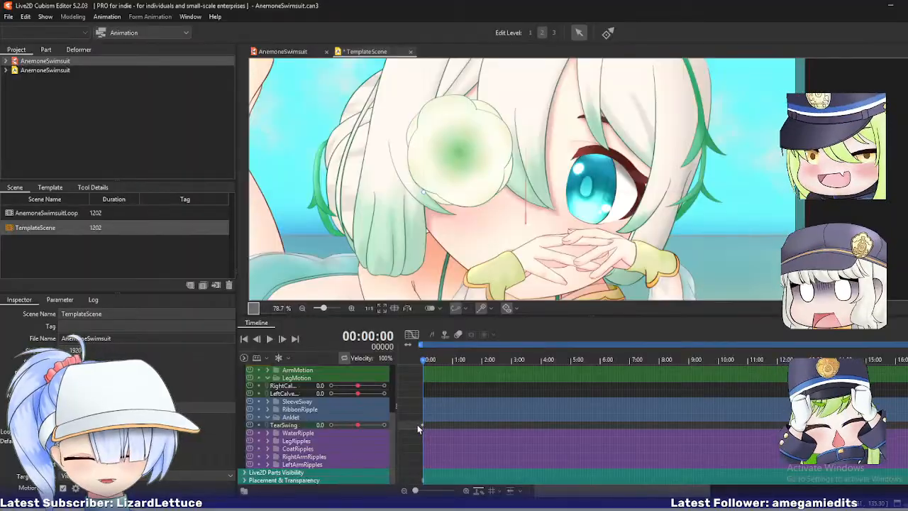
pyautogui.click(412, 334)
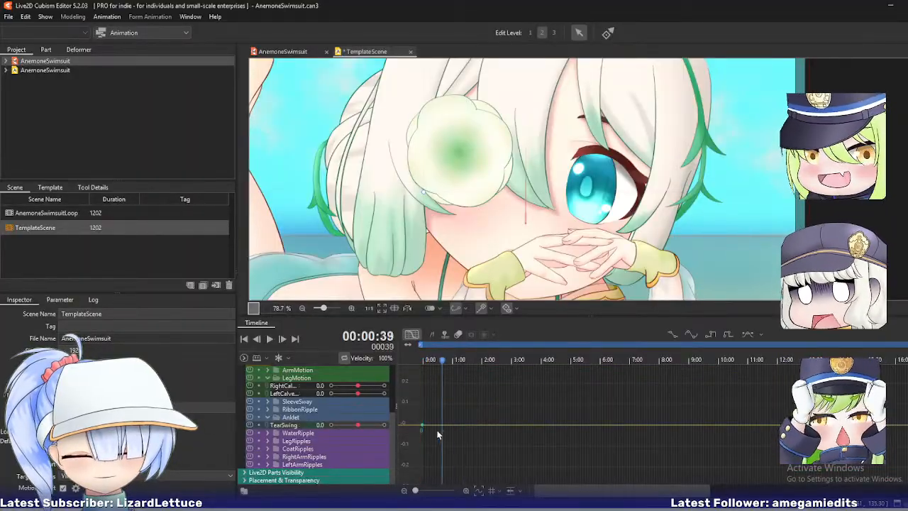
pyautogui.click(411, 334)
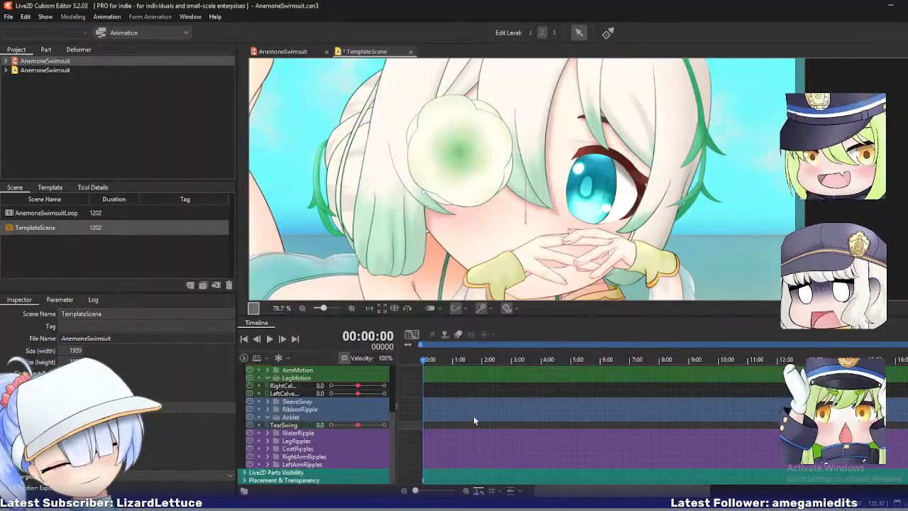
# - Collapse the Anklet parameter group and bring up the list of saved animation templates
pyautogui.scroll(-3, 493, 441)
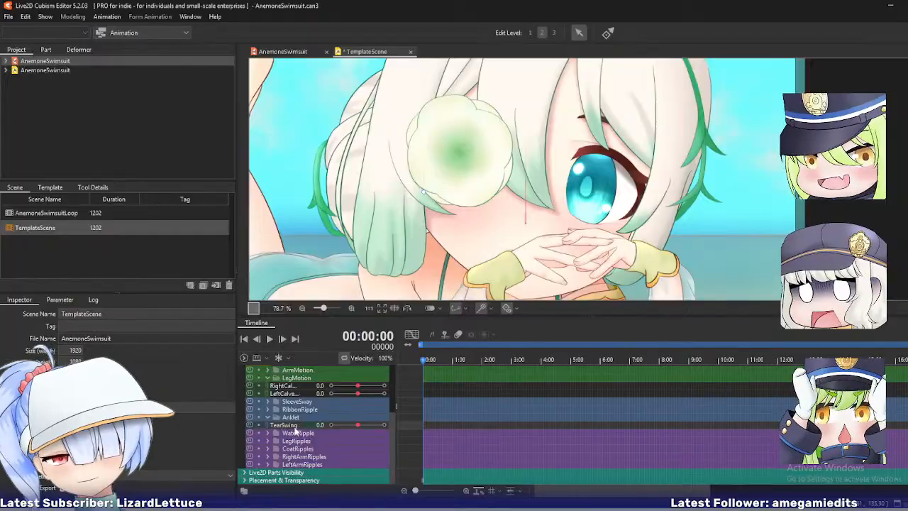
pyautogui.click(268, 417)
pyautogui.scroll(-4, 479, 259)
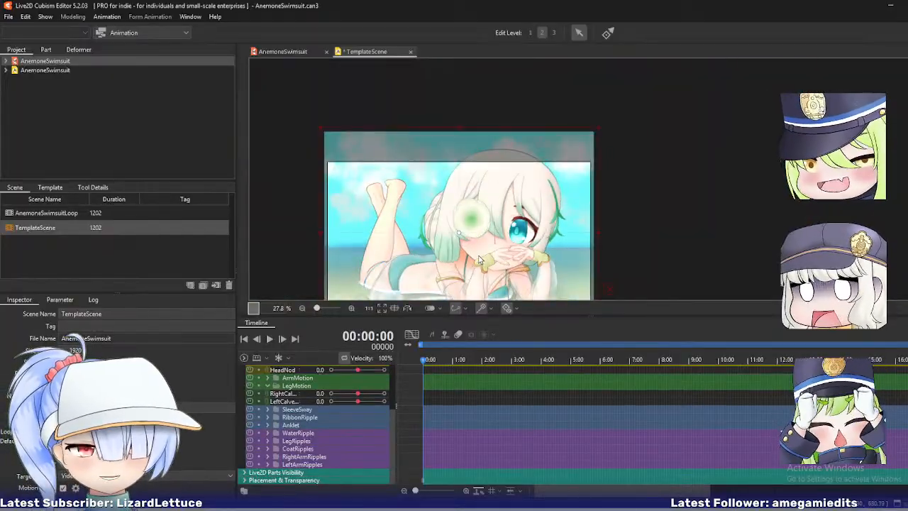
pyautogui.scroll(4, 480, 260)
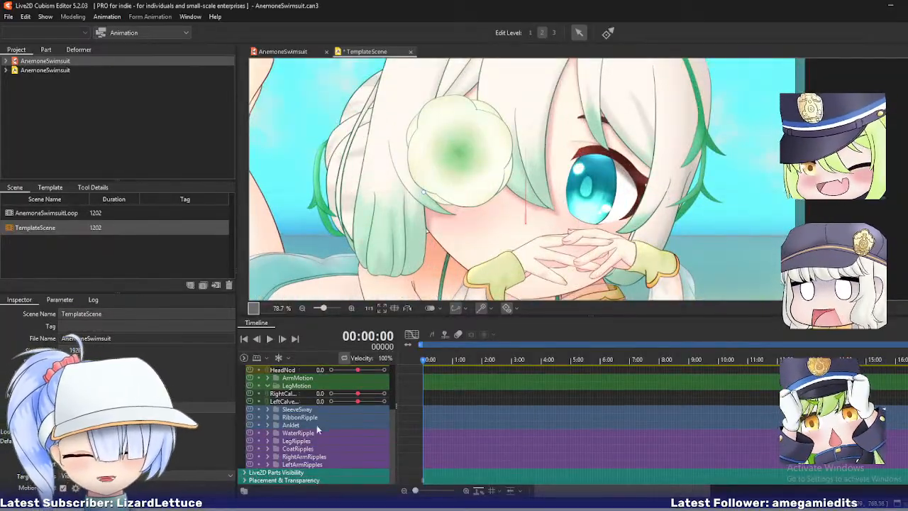
pyautogui.scroll(3, 309, 440)
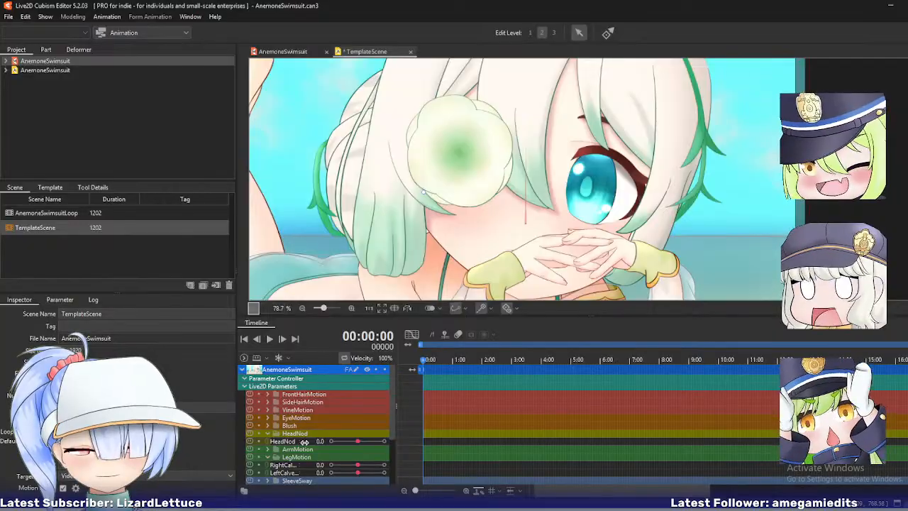
pyautogui.click(49, 188)
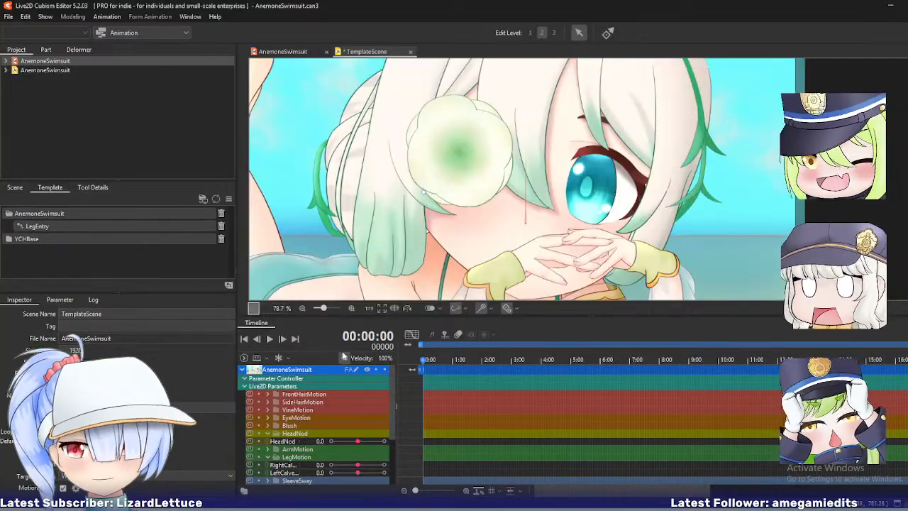
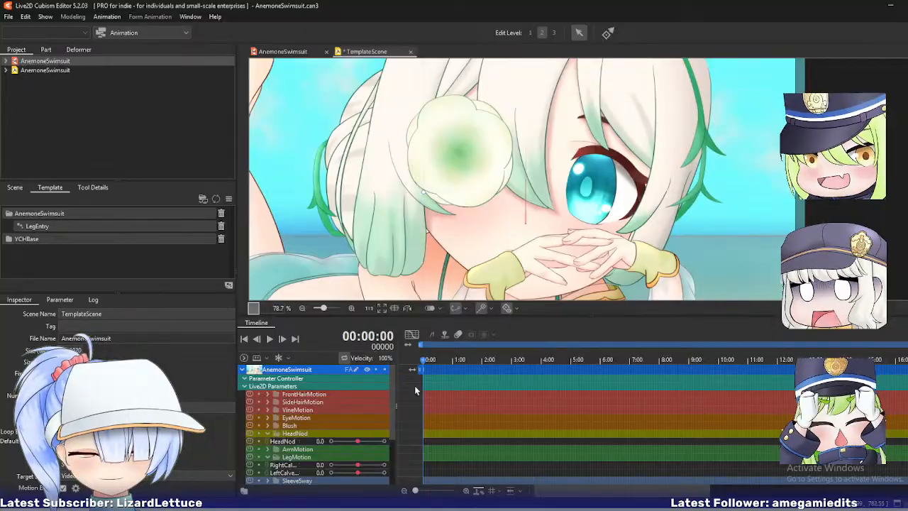
# - Key the HeadNod parameter at -3.0 at 0:00 in TemplateScene
pyautogui.click(357, 444)
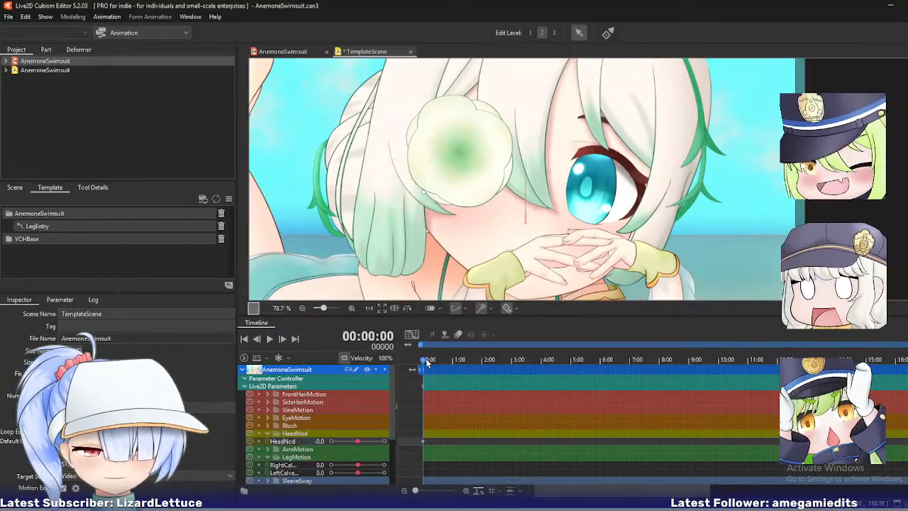
pyautogui.moveTo(425, 363)
pyautogui.mouseDown()
pyautogui.moveTo(436, 363)
pyautogui.moveTo(423, 362)
pyautogui.mouseUp()
pyautogui.moveTo(357, 444); pyautogui.dragTo(350, 443)
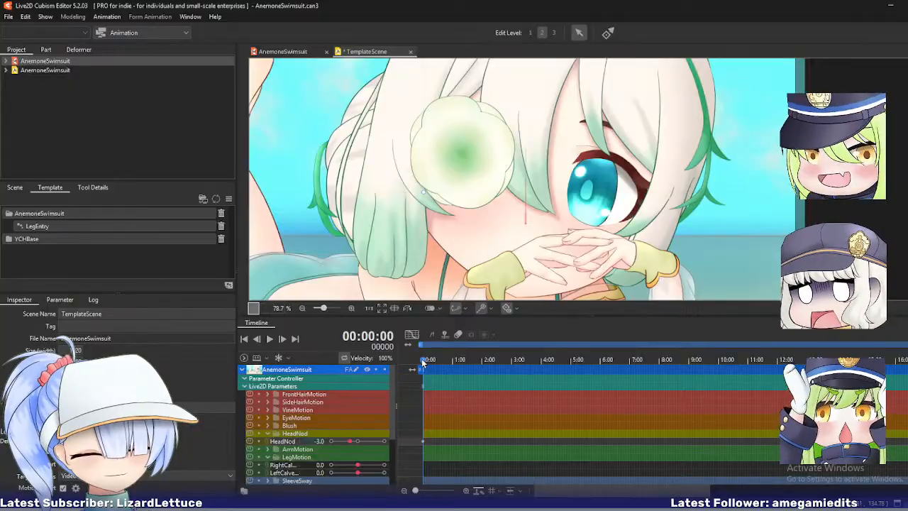
# - At 1:15, key HeadNod at -8.0 and, in the ArmMotion group, ArmNod at -6.0
pyautogui.moveTo(424, 363); pyautogui.dragTo(460, 362)
pyautogui.moveTo(348, 440); pyautogui.dragTo(336, 442)
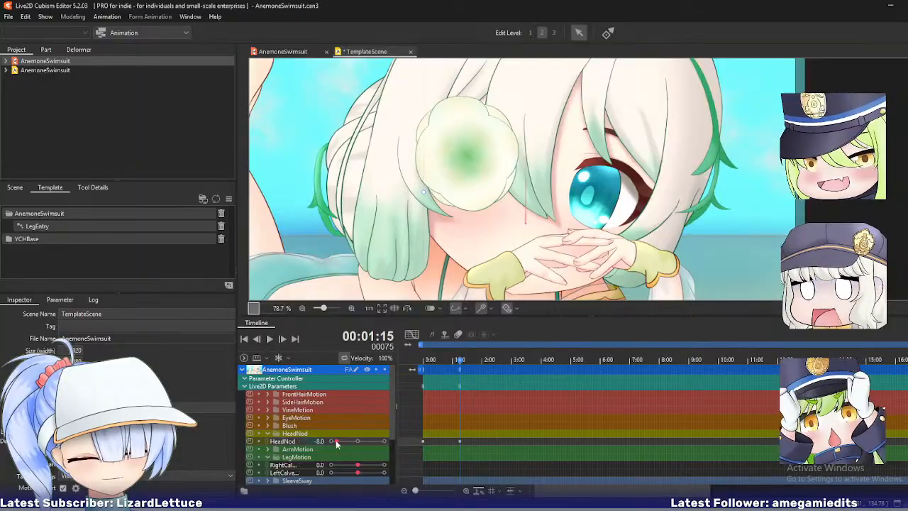
pyautogui.click(268, 449)
pyautogui.moveTo(358, 460); pyautogui.dragTo(342, 461)
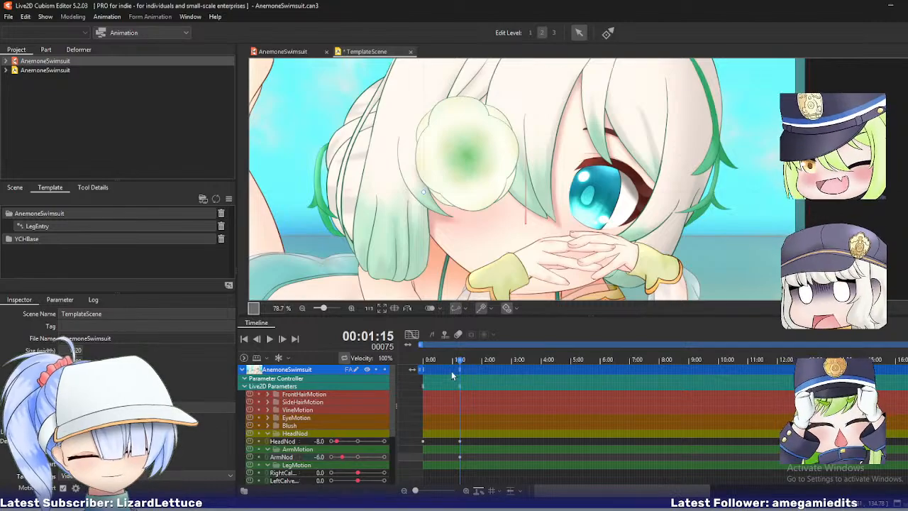
# - Key the ArmNod parameter at 0.0 at 0:00 in TemplateScene
pyautogui.moveTo(457, 362); pyautogui.dragTo(424, 362)
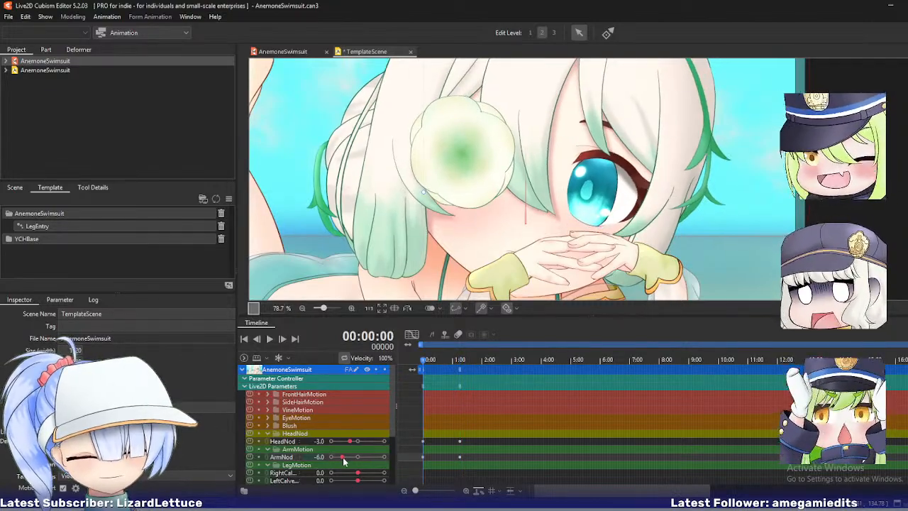
pyautogui.moveTo(342, 460); pyautogui.dragTo(358, 460)
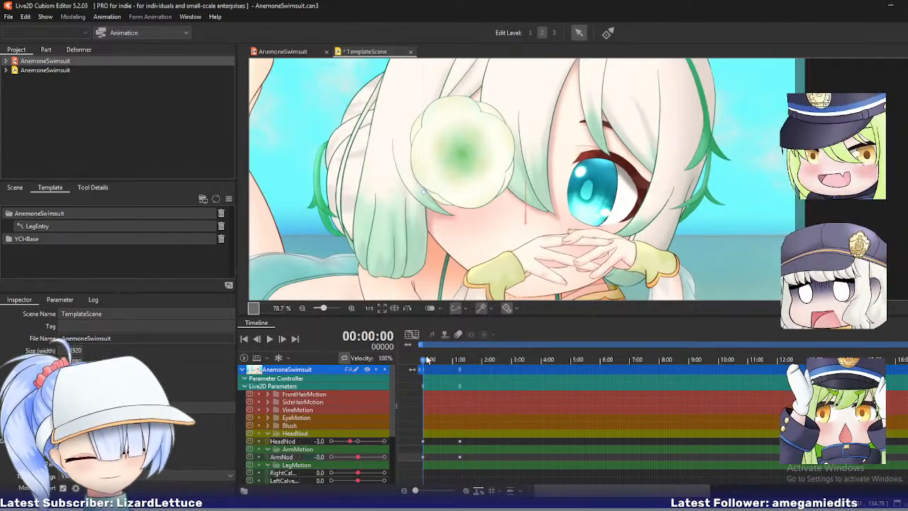
# - At 1:30, key HeadNod at -10.0 and, in the EyeMotion group, EyeOpen at 0.0
pyautogui.moveTo(426, 362); pyautogui.dragTo(468, 372)
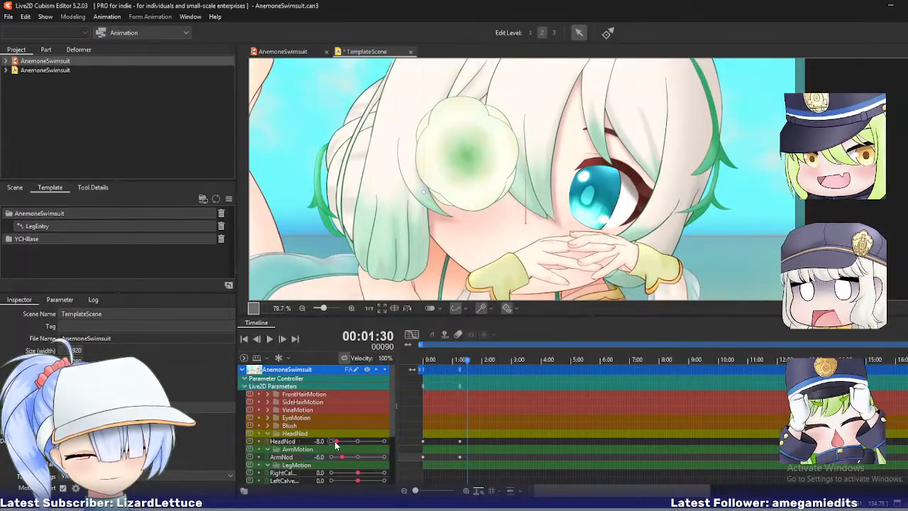
pyautogui.moveTo(336, 441); pyautogui.dragTo(332, 439)
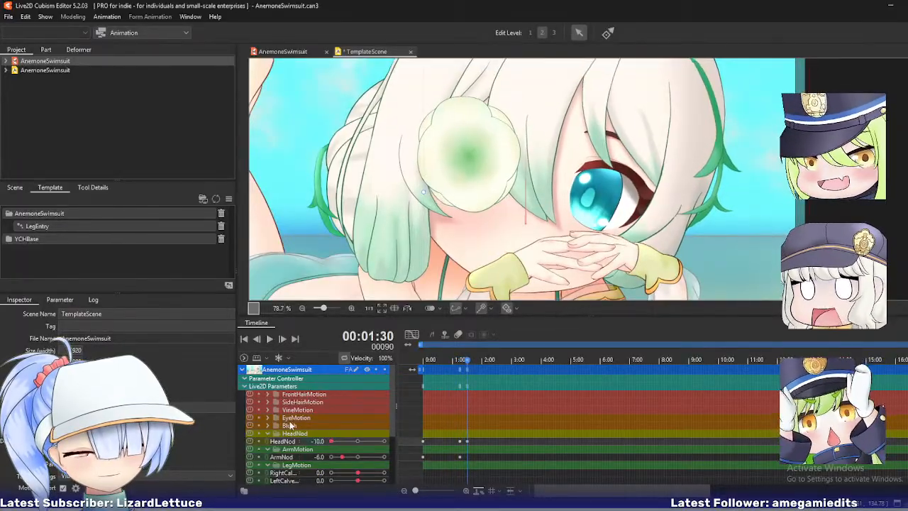
pyautogui.click(268, 418)
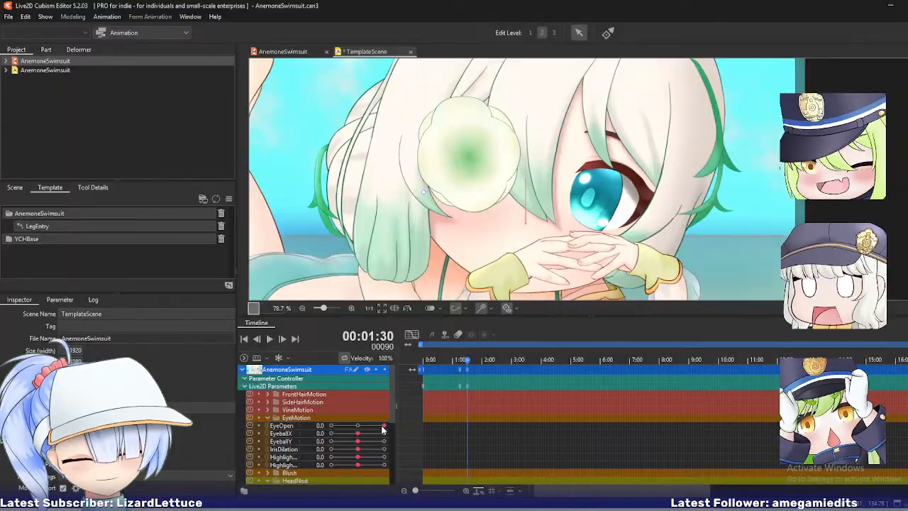
pyautogui.moveTo(384, 426); pyautogui.dragTo(414, 430)
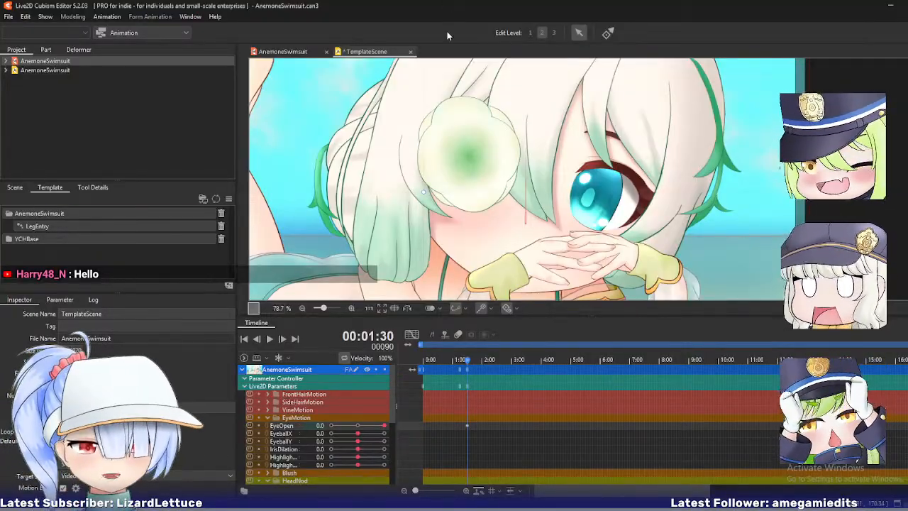
# - Switch to the AnemoneSwimsuit model and select the LashInner mesh on the visible eye's upper lash
pyautogui.click(281, 51)
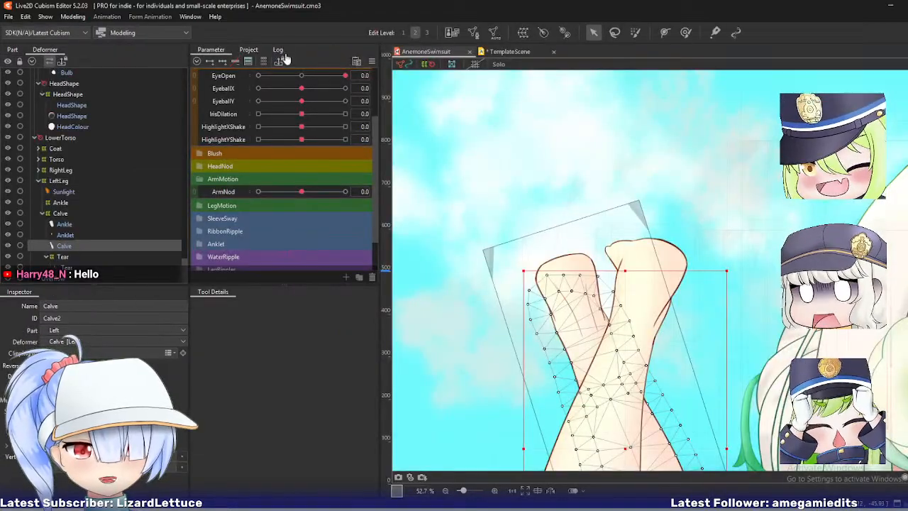
pyautogui.scroll(-2, 718, 323)
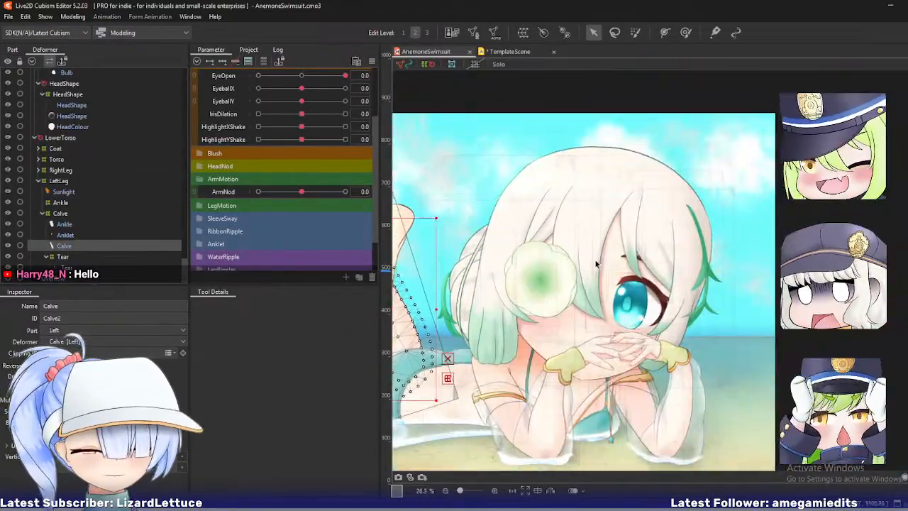
pyautogui.rightClick(661, 248)
pyautogui.moveTo(664, 309)
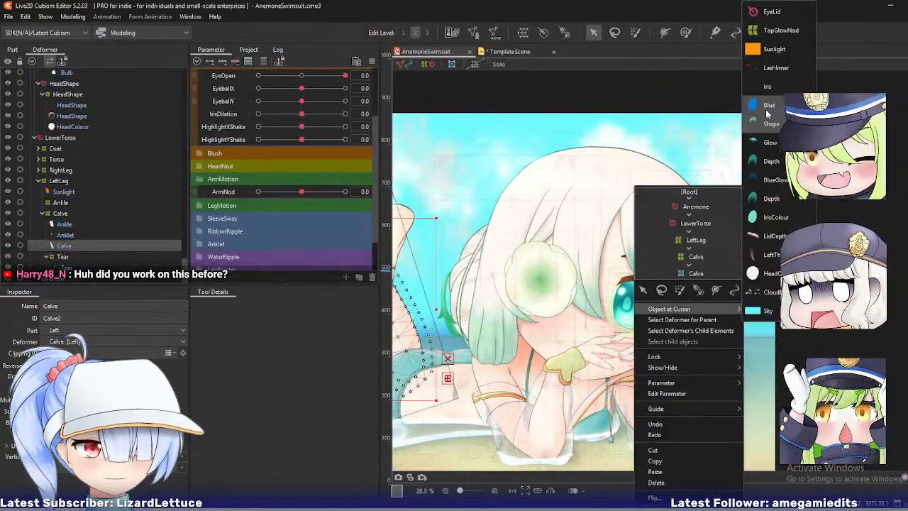
pyautogui.click(780, 68)
pyautogui.scroll(1, 677, 346)
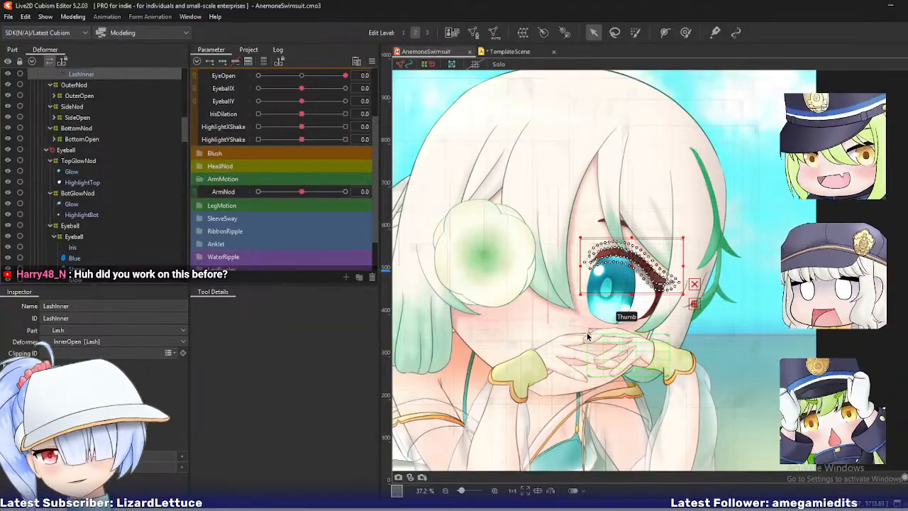
pyautogui.scroll(1, 632, 303)
pyautogui.scroll(1, 632, 304)
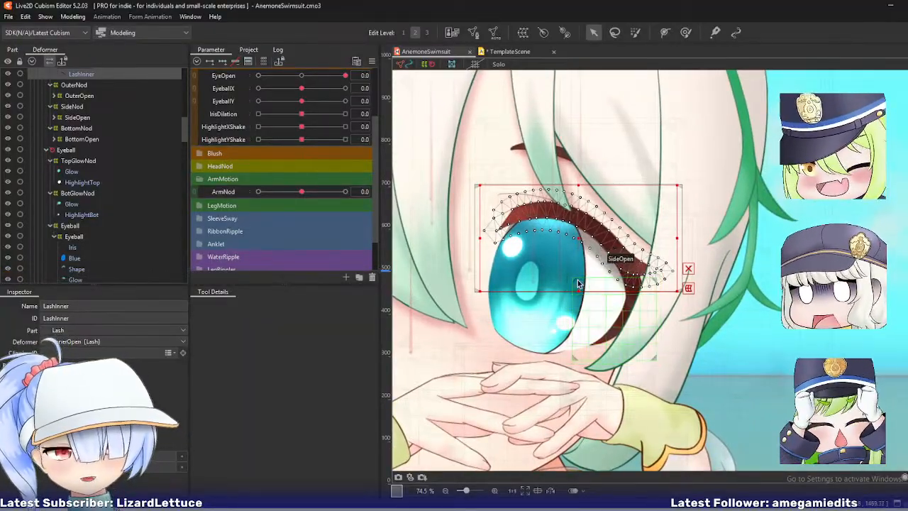
pyautogui.moveTo(578, 284); pyautogui.dragTo(576, 304)
pyautogui.scroll(3, 237, 139)
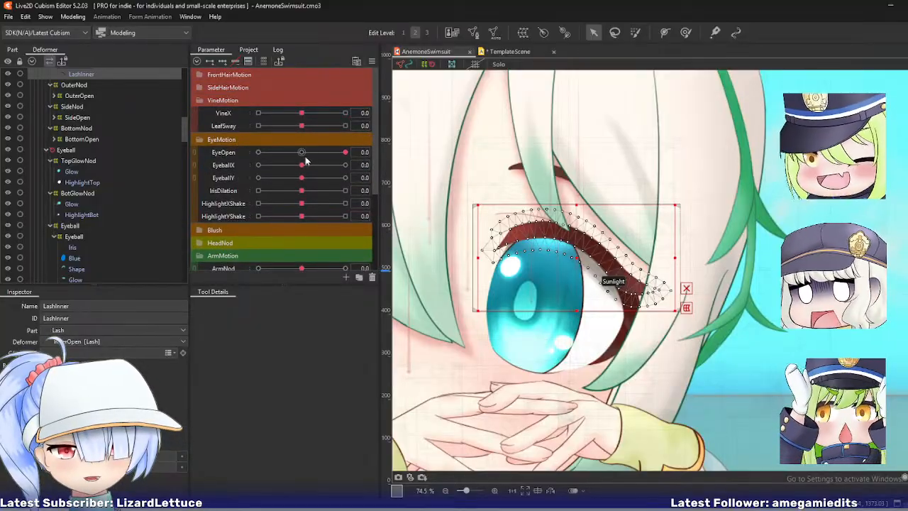
# - Examine the InnerOpen and InnerNod lash deformers with EyeOpen at -10.0 and a slight HeadNod change, and reset the parameters
pyautogui.moveTo(345, 153); pyautogui.dragTo(195, 156)
pyautogui.click(399, 151)
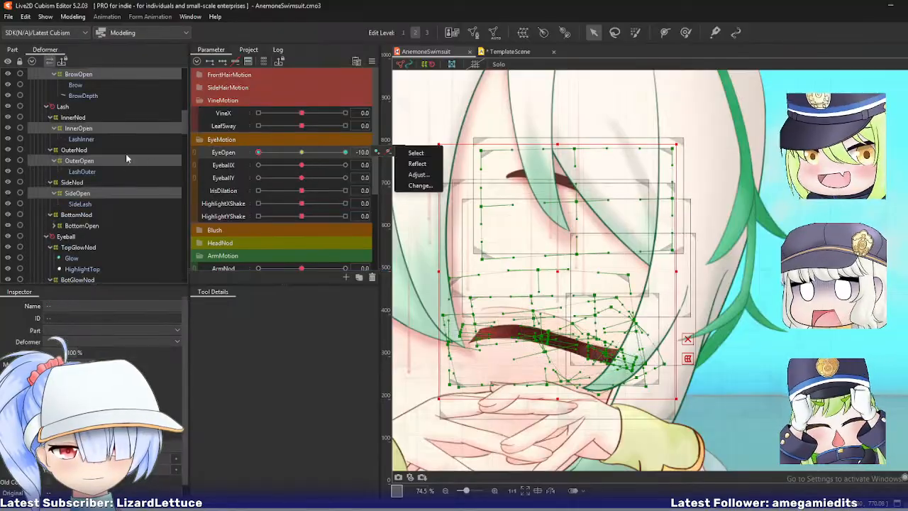
pyautogui.click(88, 129)
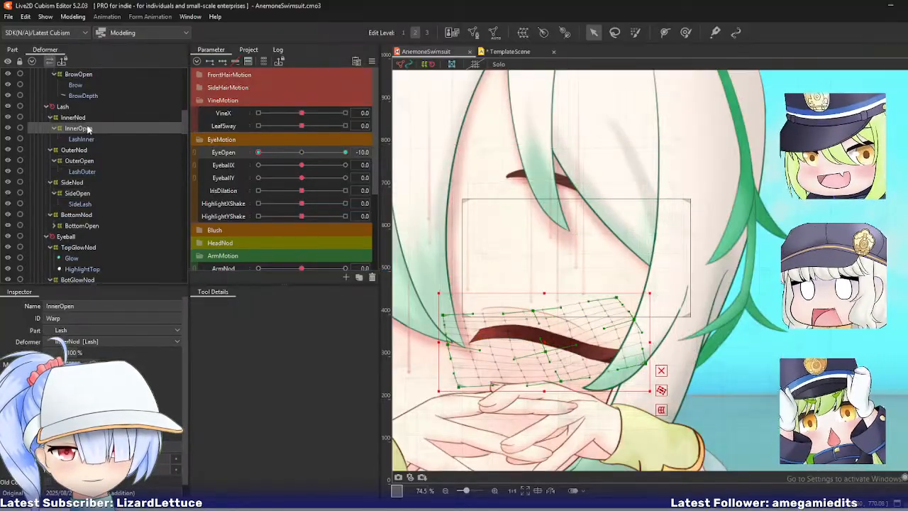
pyautogui.click(86, 118)
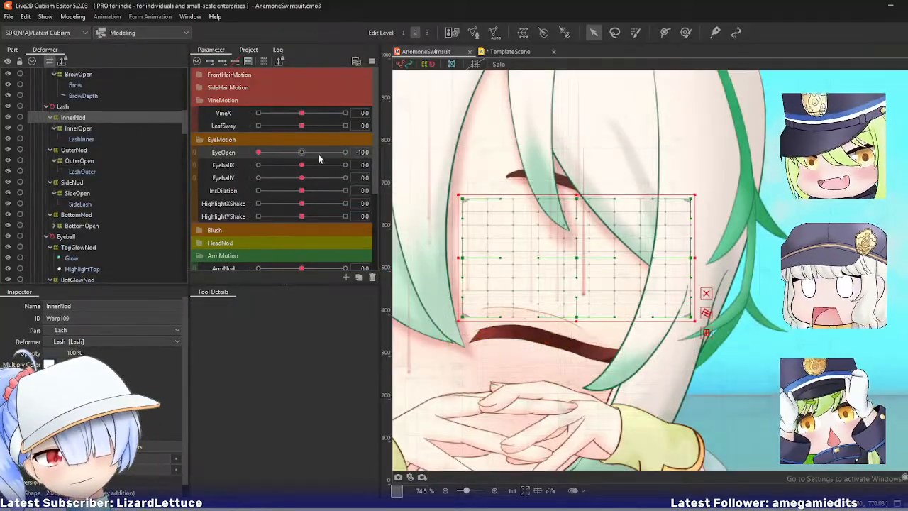
pyautogui.click(212, 243)
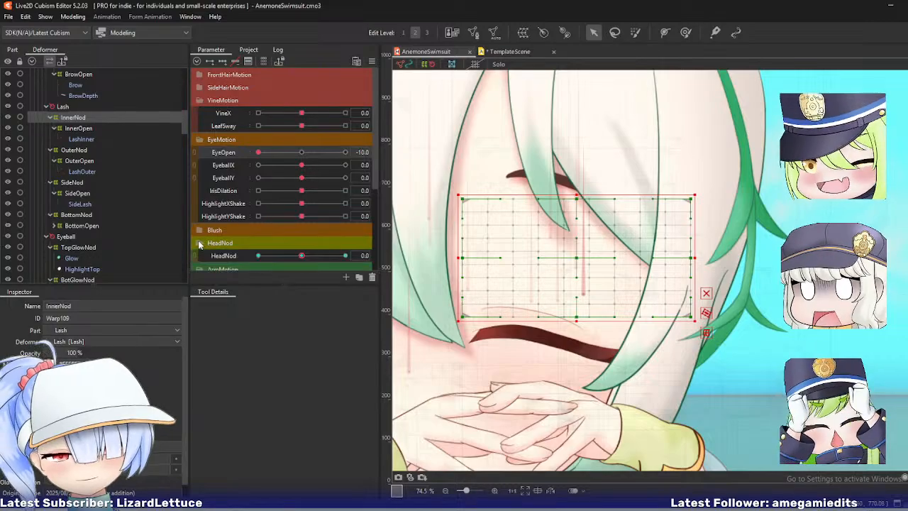
pyautogui.scroll(-1, 219, 244)
pyautogui.moveTo(298, 217)
pyautogui.mouseDown()
pyautogui.moveTo(276, 221)
pyautogui.moveTo(299, 222)
pyautogui.mouseUp()
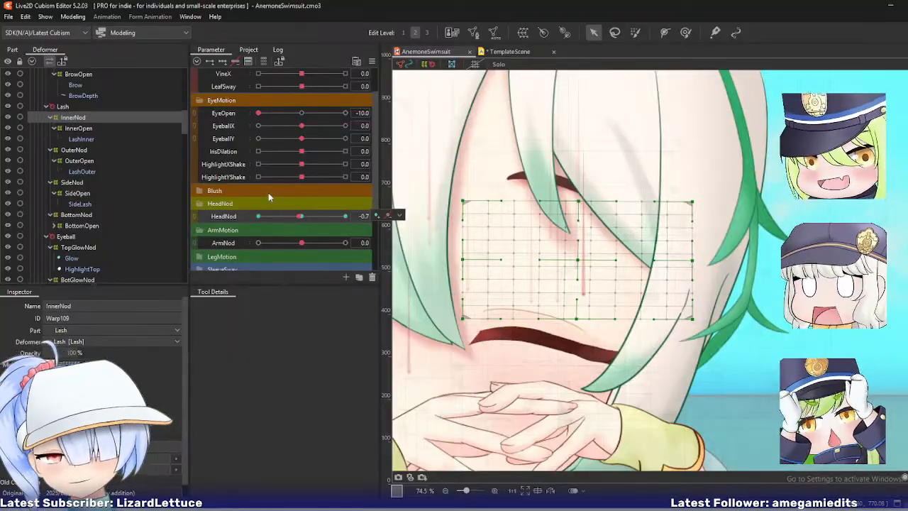
pyautogui.hotkey('ctrl', 'd')
# - Try nesting the InnerNod deformer inside InnerOpen, test it with EyeOpen and HeadNod lowered, and undo the reordering
pyautogui.click(79, 129)
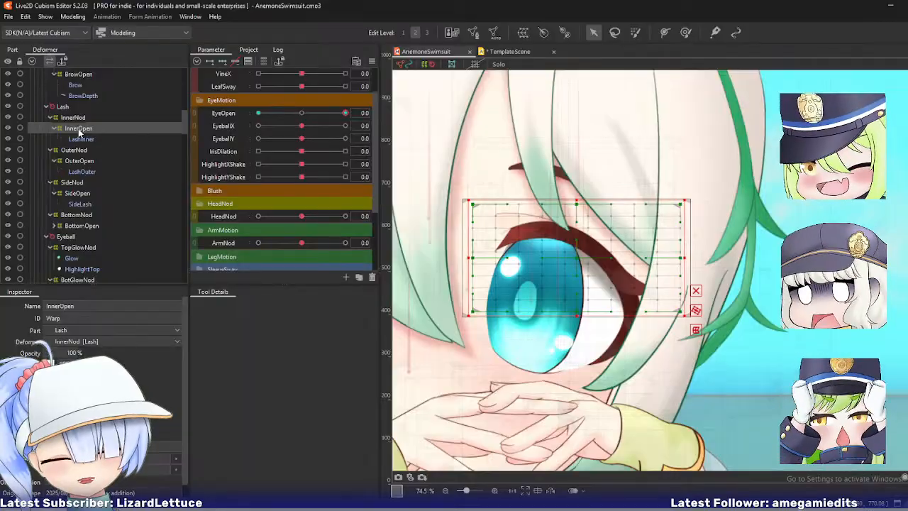
pyautogui.moveTo(75, 132)
pyautogui.mouseDown()
pyautogui.moveTo(70, 116)
pyautogui.moveTo(76, 139)
pyautogui.mouseUp()
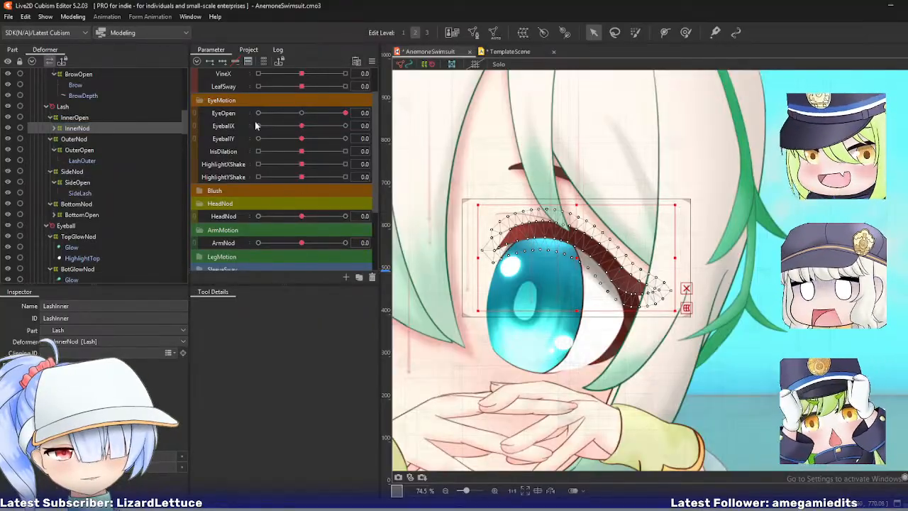
pyautogui.moveTo(345, 113); pyautogui.dragTo(258, 112)
pyautogui.moveTo(301, 216); pyautogui.dragTo(248, 216)
pyautogui.hotkey('ctrl', 'z')
pyautogui.hotkey('ctrl', 'z')
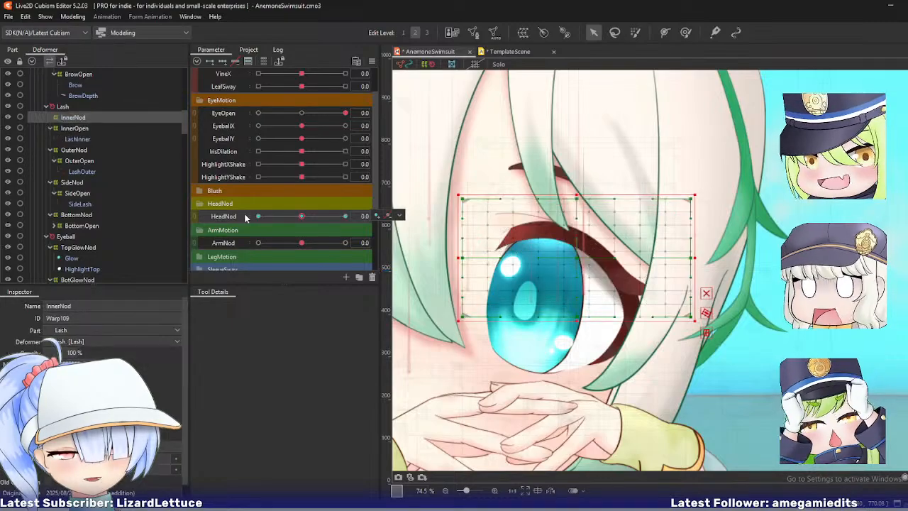
# - Compare the InnerOpen and InnerNod deformers with EyeOpen and HeadNod both at -10.0, and reset all parameters to their defaults
pyautogui.click(64, 126)
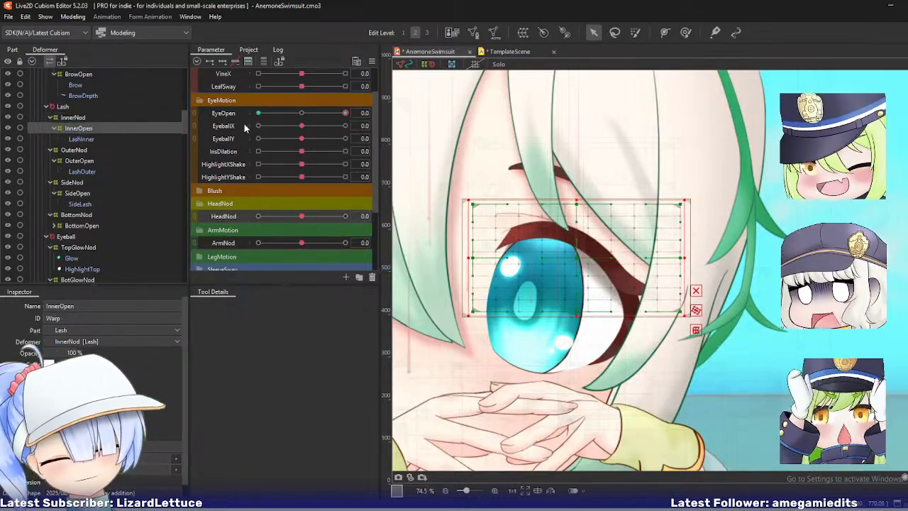
pyautogui.moveTo(339, 116); pyautogui.dragTo(217, 125)
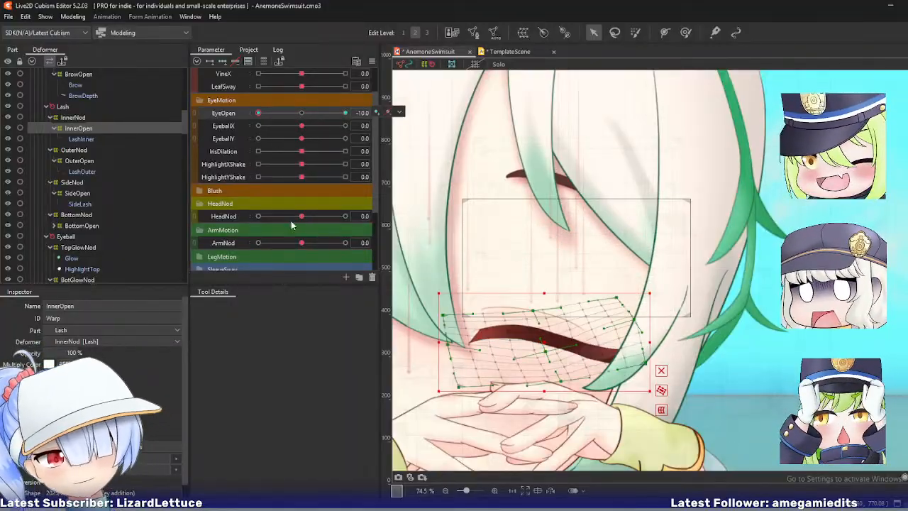
pyautogui.click(91, 118)
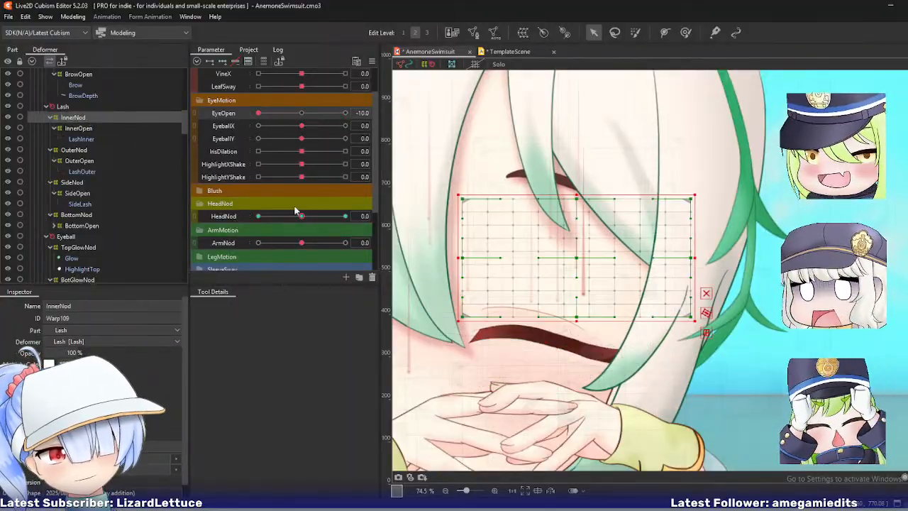
pyautogui.moveTo(301, 216); pyautogui.dragTo(234, 218)
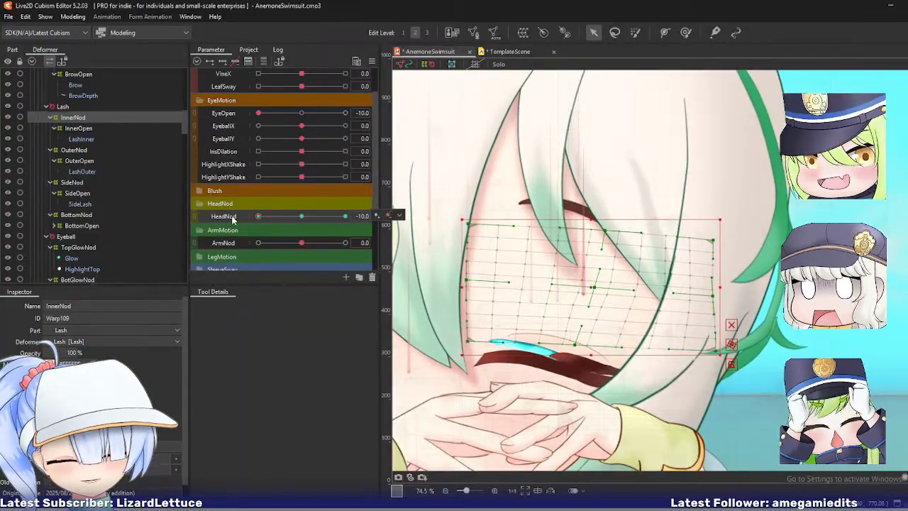
pyautogui.click(87, 129)
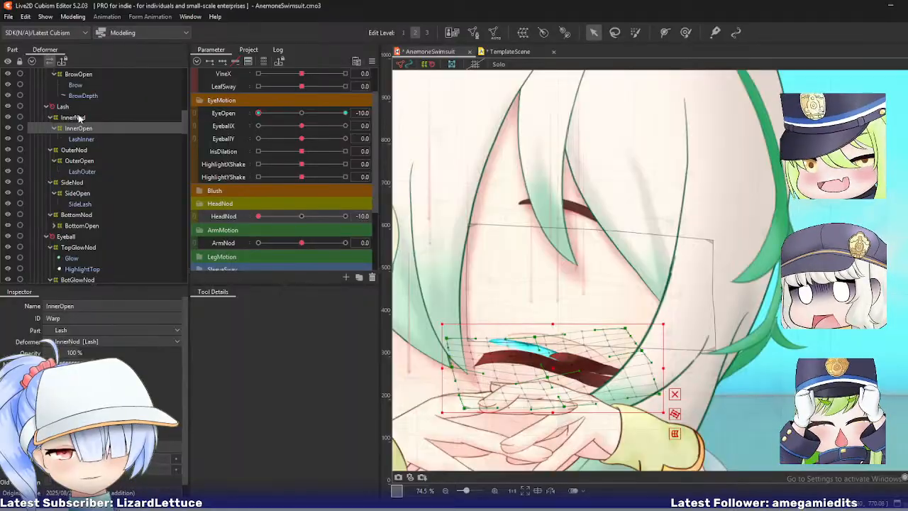
pyautogui.moveTo(257, 220)
pyautogui.mouseDown()
pyautogui.moveTo(284, 217)
pyautogui.moveTo(246, 217)
pyautogui.mouseUp()
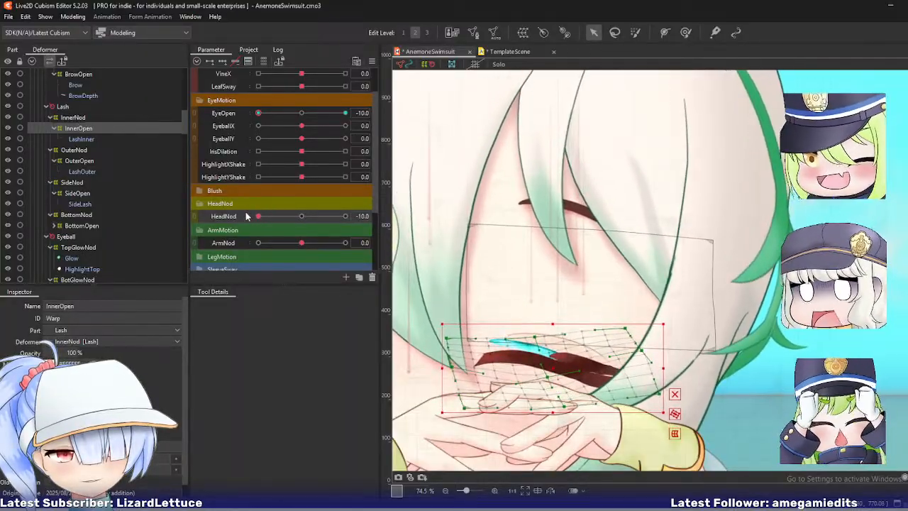
pyautogui.hotkey('ctrl', 'r')
# - Select the InnerNod lash deformer and inspect its shape with the eye open and HeadNod at -10.0
pyautogui.click(80, 119)
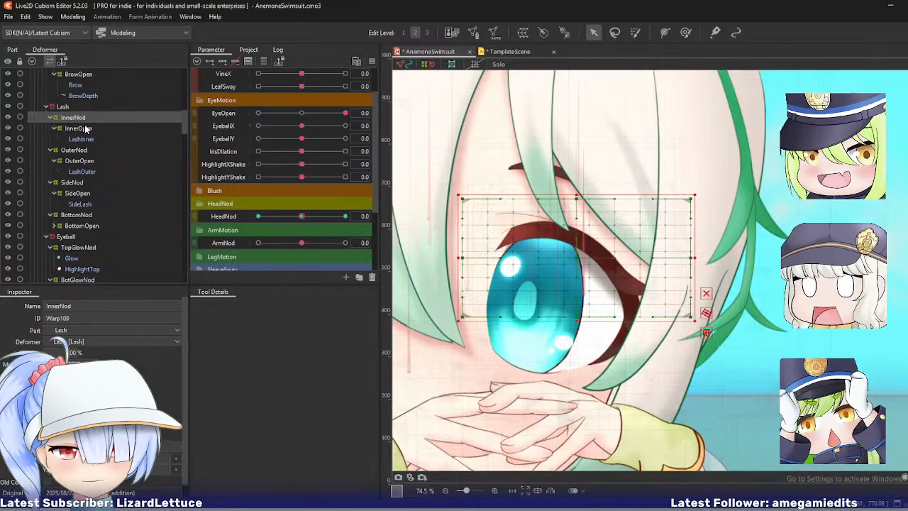
pyautogui.click(86, 128)
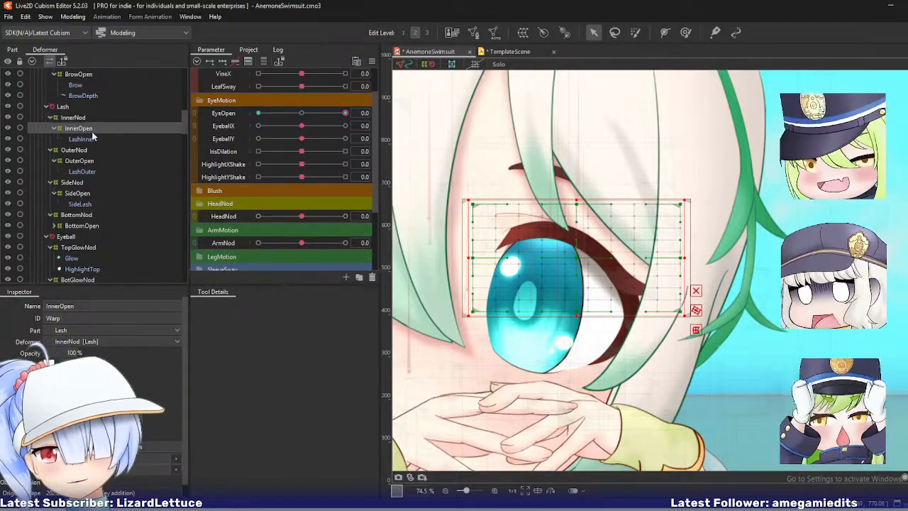
pyautogui.click(83, 118)
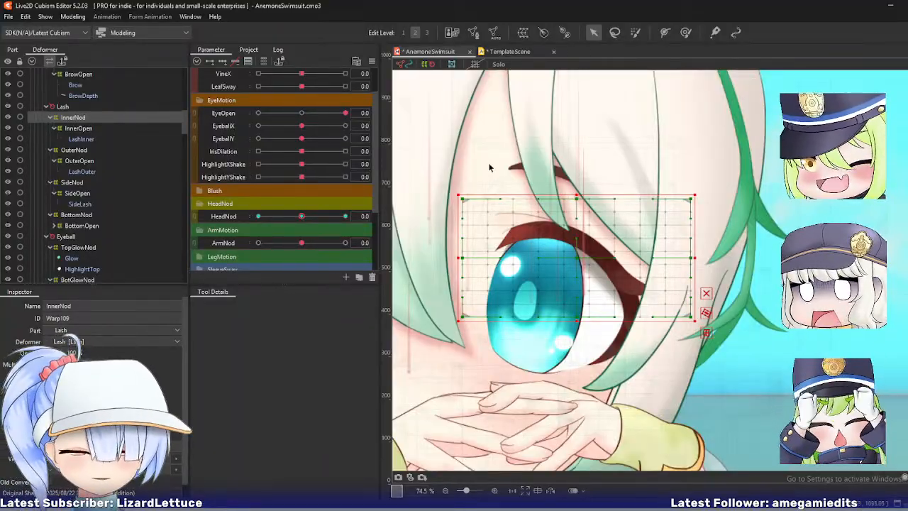
pyautogui.moveTo(491, 166); pyautogui.dragTo(498, 183)
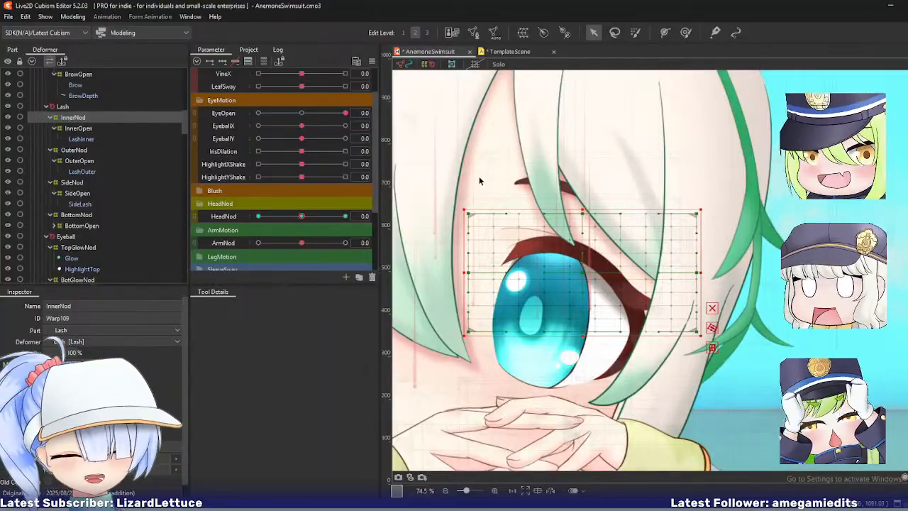
pyautogui.moveTo(480, 180); pyautogui.dragTo(489, 184)
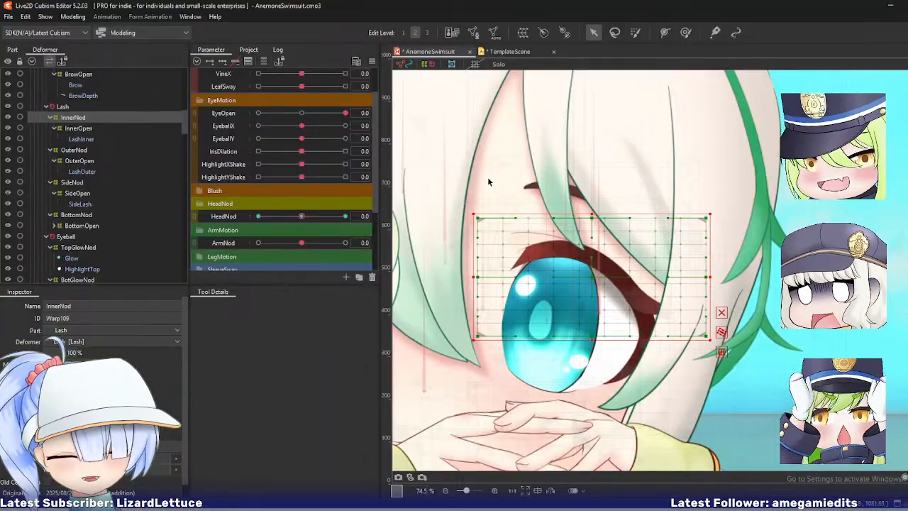
pyautogui.scroll(-1, 546, 213)
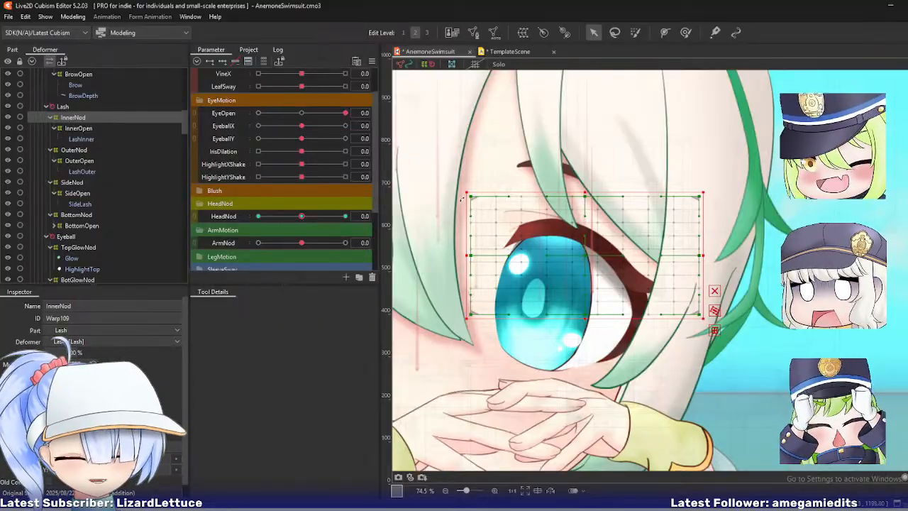
pyautogui.moveTo(462, 200); pyautogui.dragTo(469, 199)
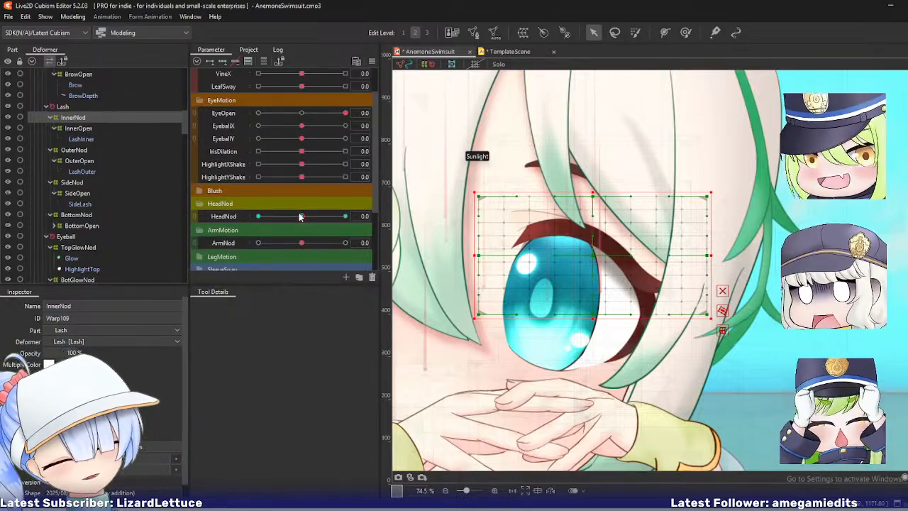
pyautogui.moveTo(299, 217); pyautogui.dragTo(238, 216)
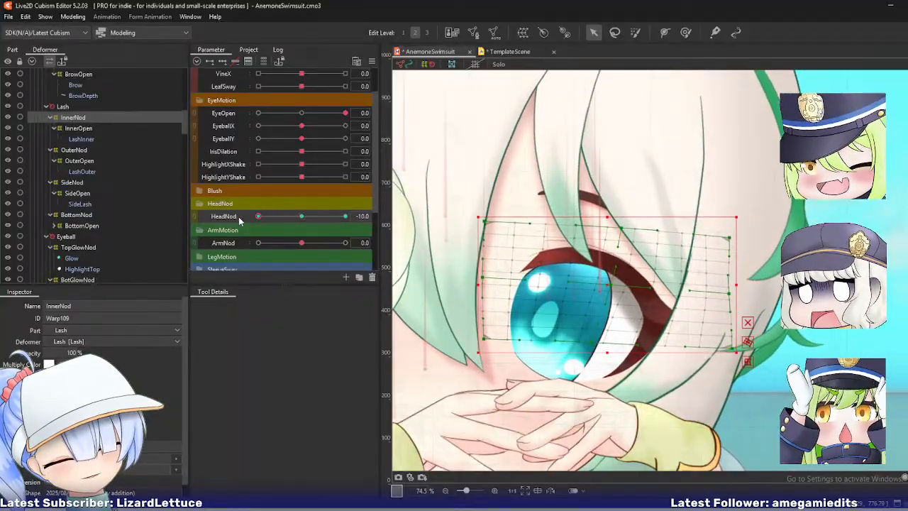
pyautogui.moveTo(239, 218)
pyautogui.mouseDown()
pyautogui.moveTo(298, 221)
pyautogui.moveTo(237, 221)
pyautogui.mouseUp()
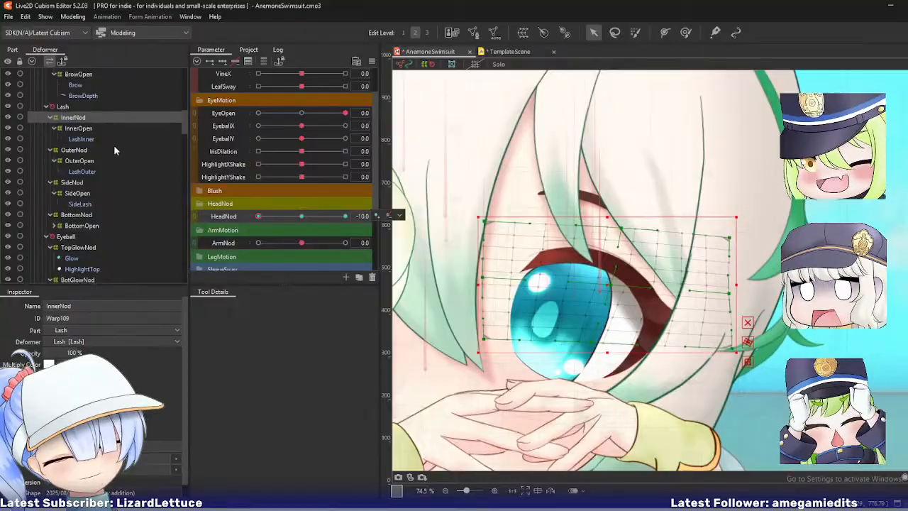
# - Compare the InnerOpen and InnerNod lash deformers with the eye open, at HeadNod -10.0 and with the parameters reset
pyautogui.click(90, 129)
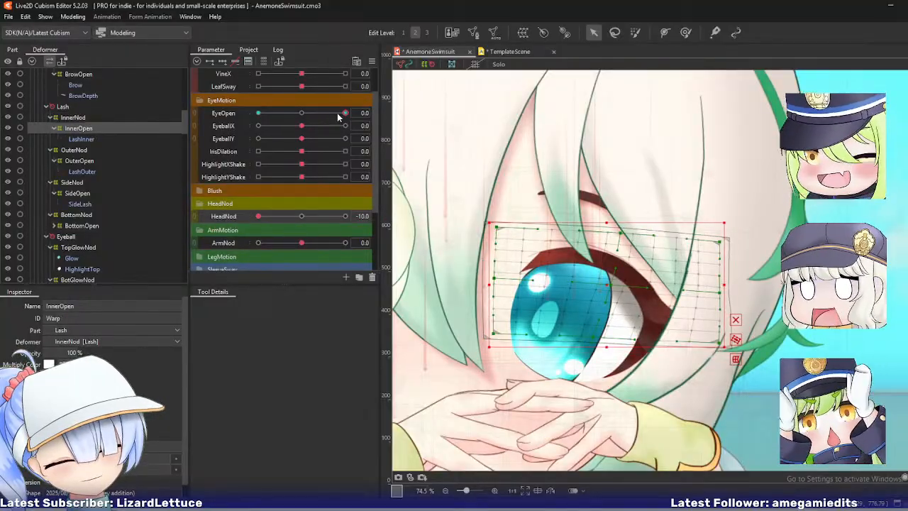
pyautogui.moveTo(337, 113); pyautogui.dragTo(385, 126)
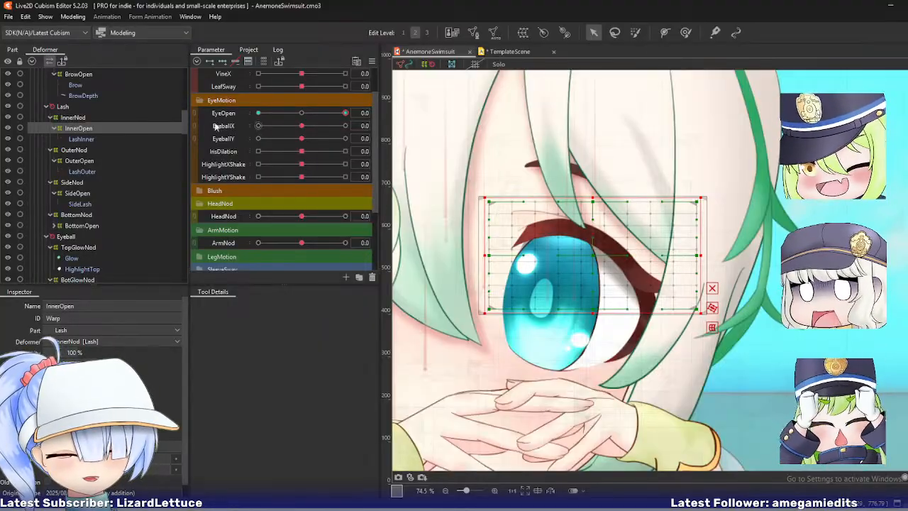
pyautogui.click(78, 117)
pyautogui.click(80, 127)
pyautogui.click(84, 119)
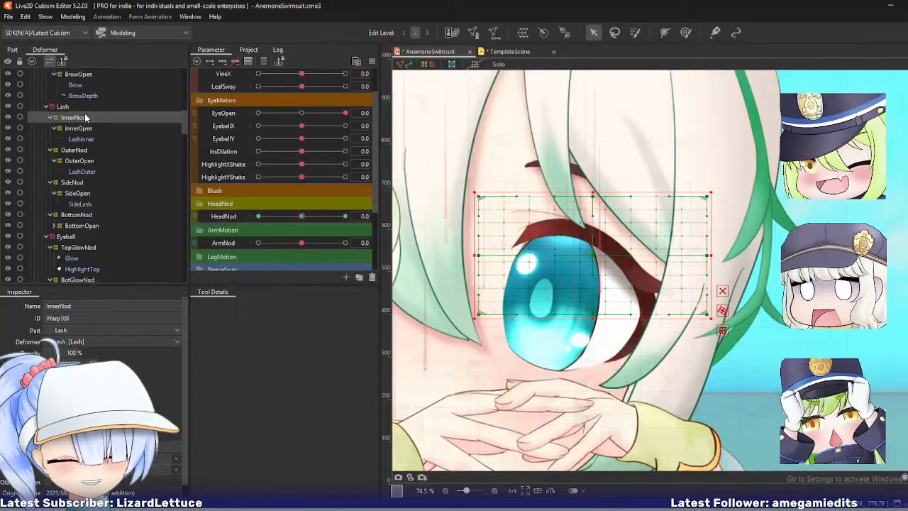
pyautogui.click(88, 127)
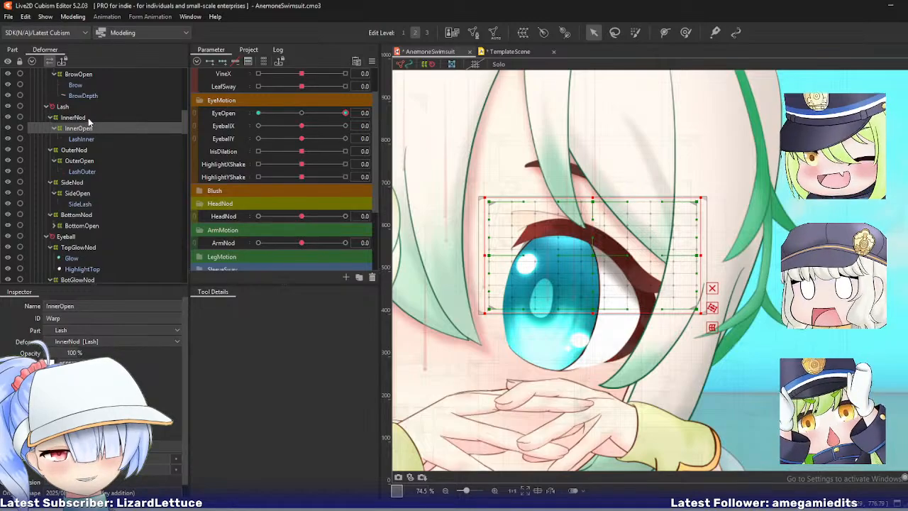
pyautogui.click(88, 117)
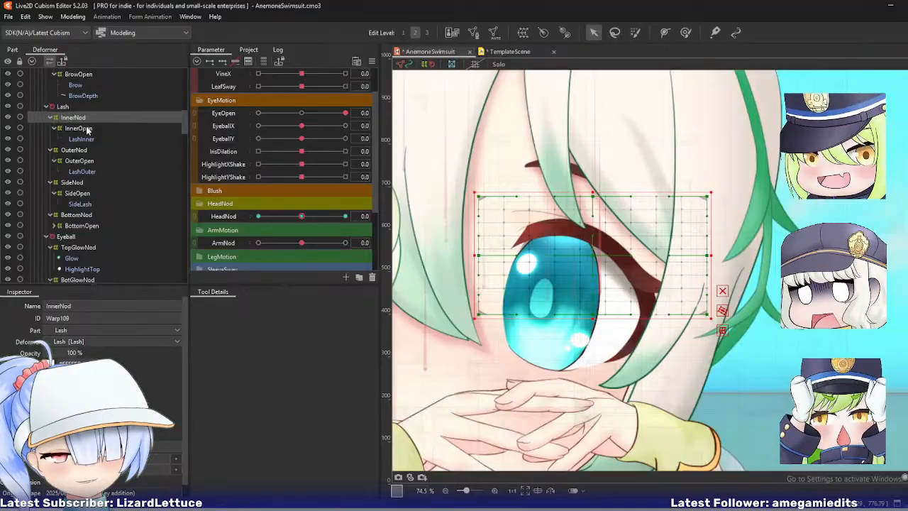
pyautogui.click(87, 129)
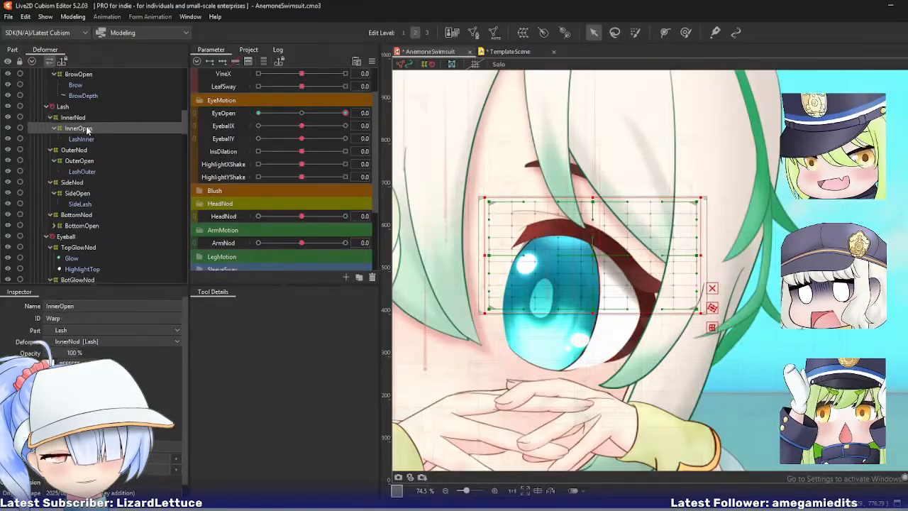
# - Create a 9 × 9 warp deformer named InnerNod as the parent of LashInner, with 2 × 2 Bezier divisions
pyautogui.click(83, 140)
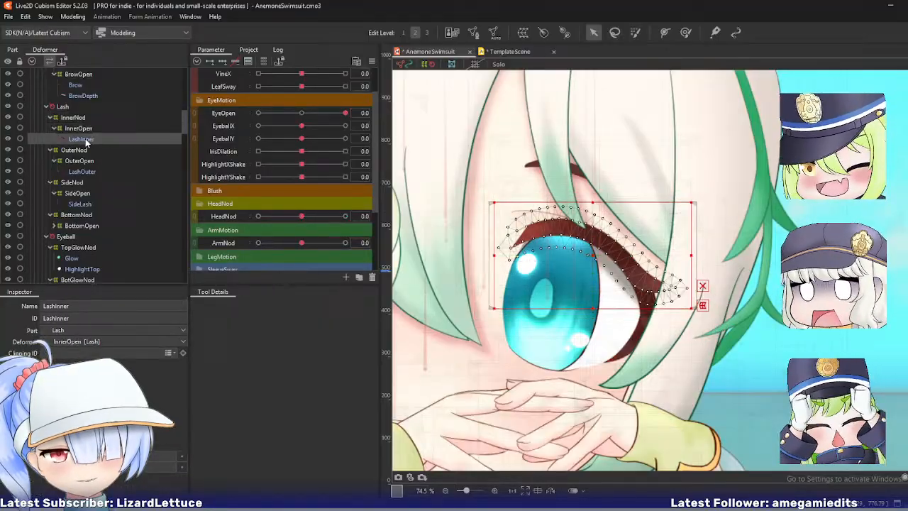
pyautogui.click(522, 32)
pyautogui.tripleClick(335, 345)
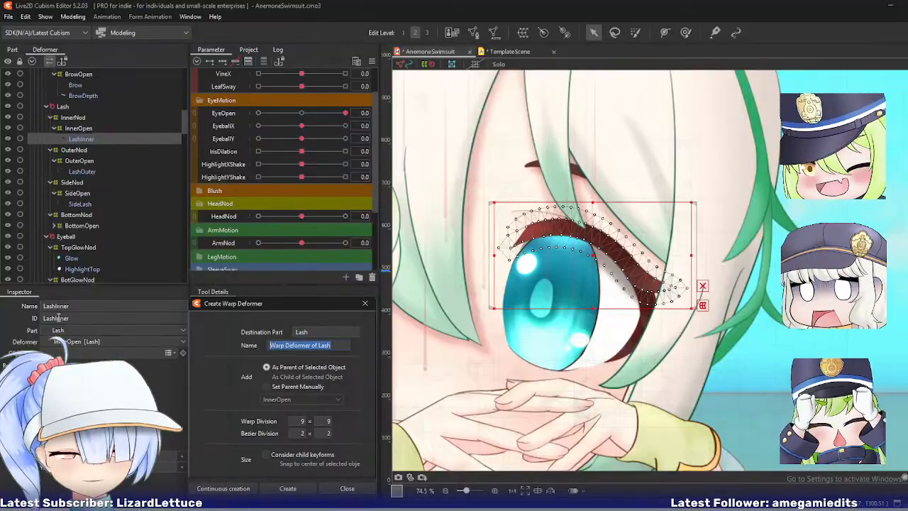
pyautogui.write('InnerNod')
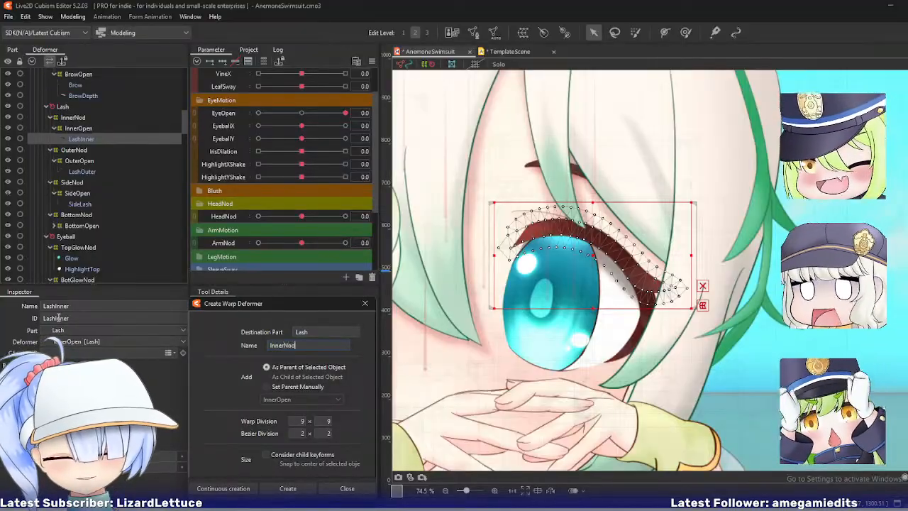
pyautogui.click(287, 488)
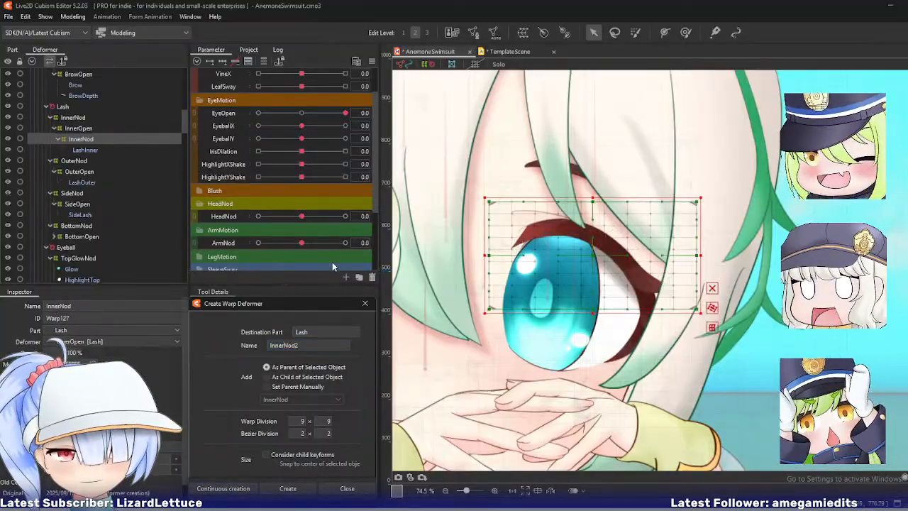
# - Reorder the lash hierarchy so the new InnerNod sits inside the original InnerNod and contains InnerOpen
pyautogui.moveTo(78, 129); pyautogui.dragTo(82, 149)
pyautogui.click(82, 140)
pyautogui.click(78, 128)
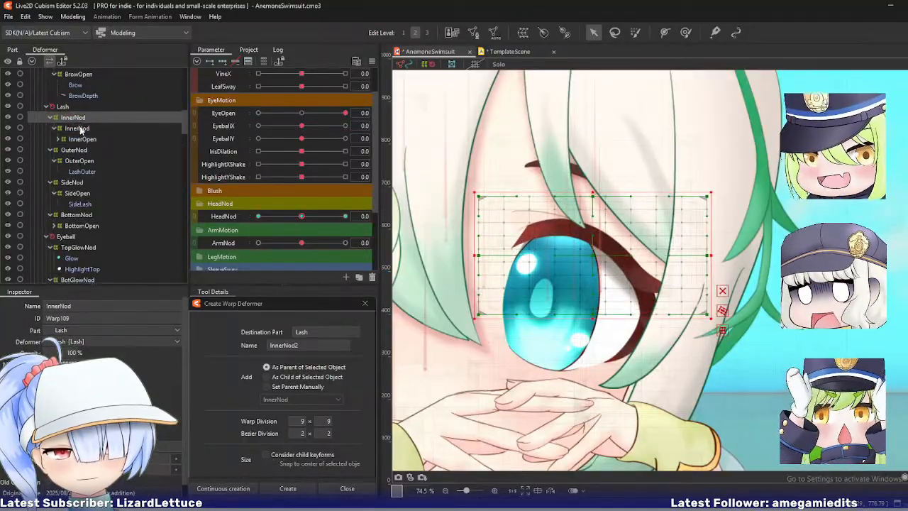
# - Apply the original outer InnerNod deformer to its child elements, and expand InnerOpen beneath the new InnerNod
pyautogui.click(74, 117)
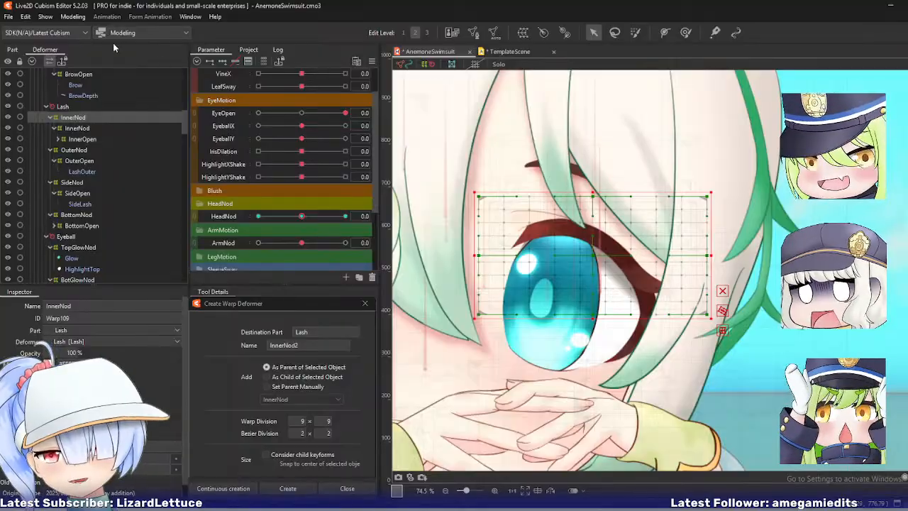
pyautogui.click(190, 16)
pyautogui.moveTo(78, 20)
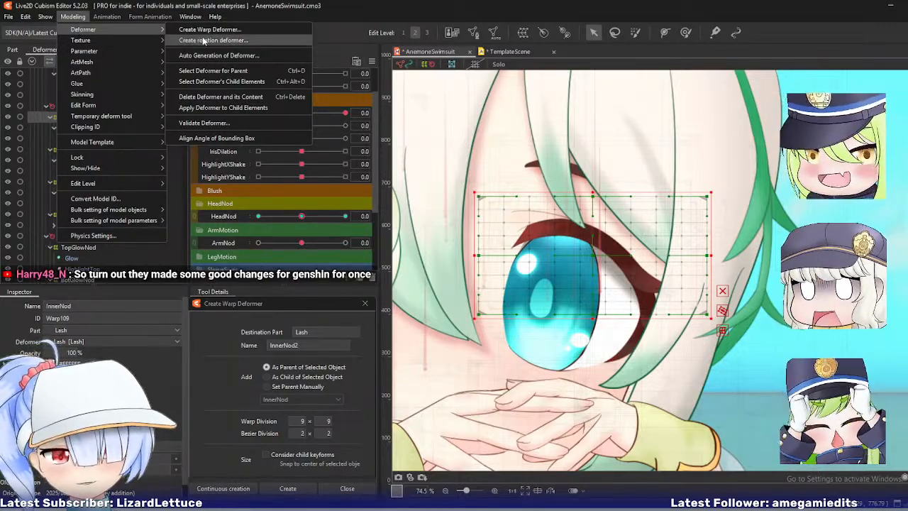
pyautogui.click(223, 107)
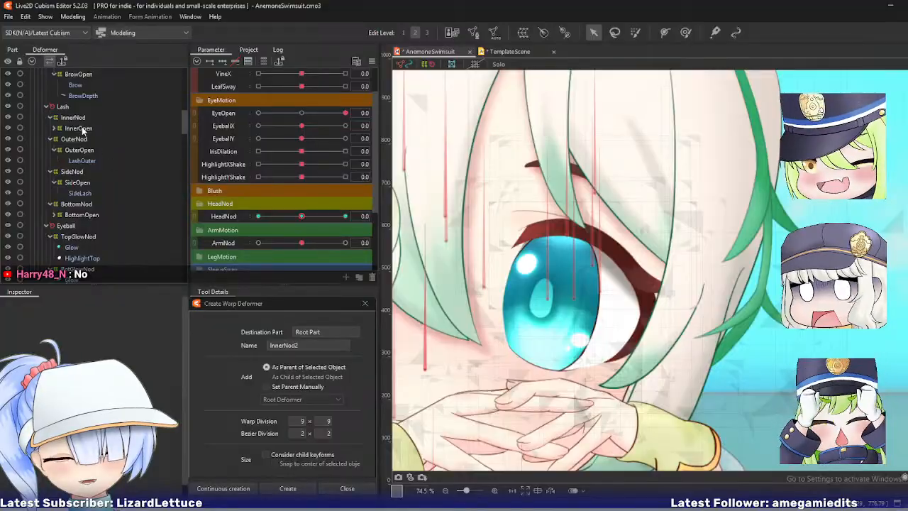
pyautogui.click(78, 118)
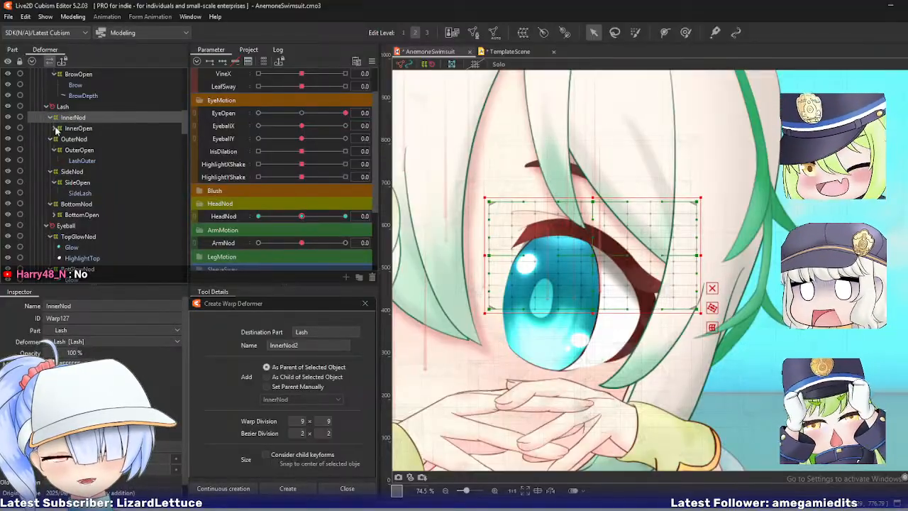
pyautogui.click(55, 127)
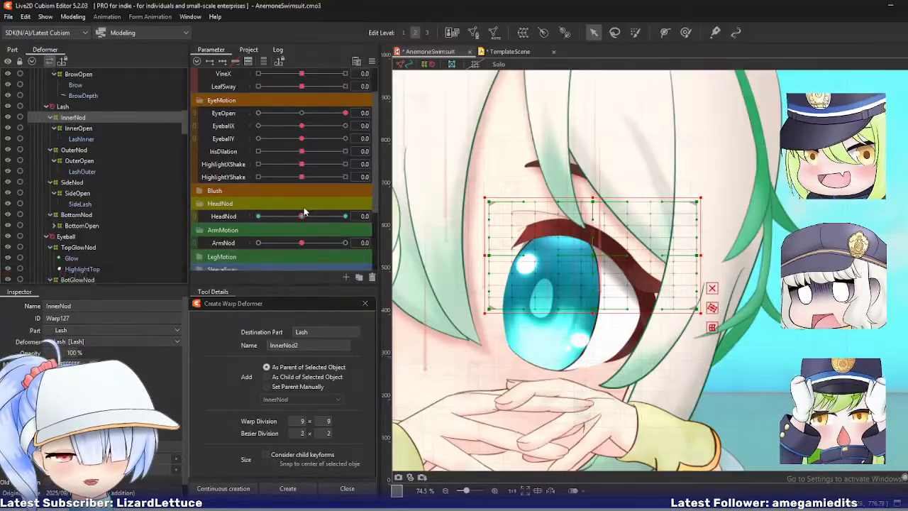
# - Test the new InnerNod with HeadNod and EyeOpen at -10.0, reset the parameters, and check InnerOpen's response to EyeOpen
pyautogui.moveTo(300, 216); pyautogui.dragTo(258, 217)
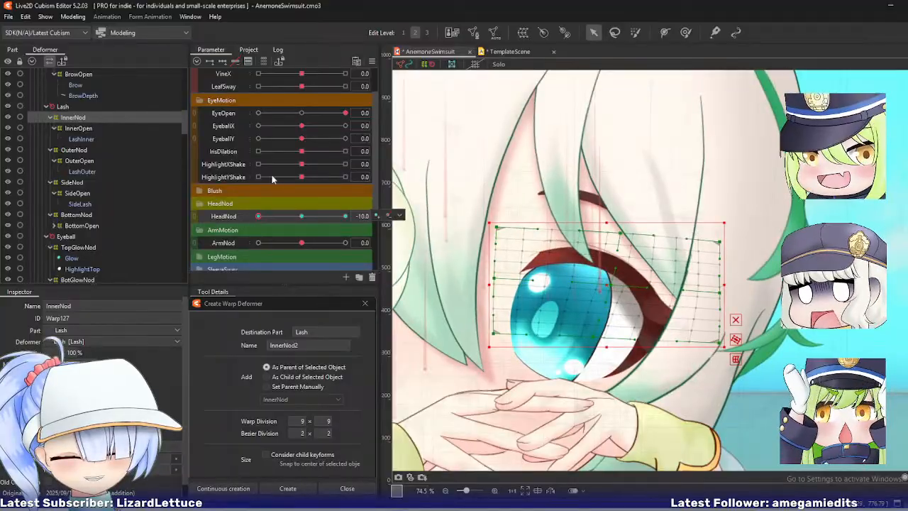
pyautogui.moveTo(345, 113); pyautogui.dragTo(211, 138)
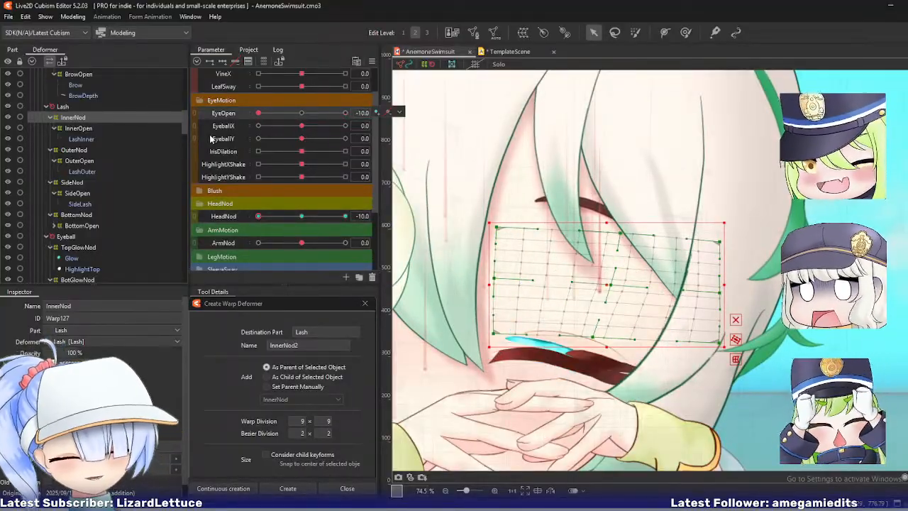
pyautogui.hotkey('ctrl', 'd')
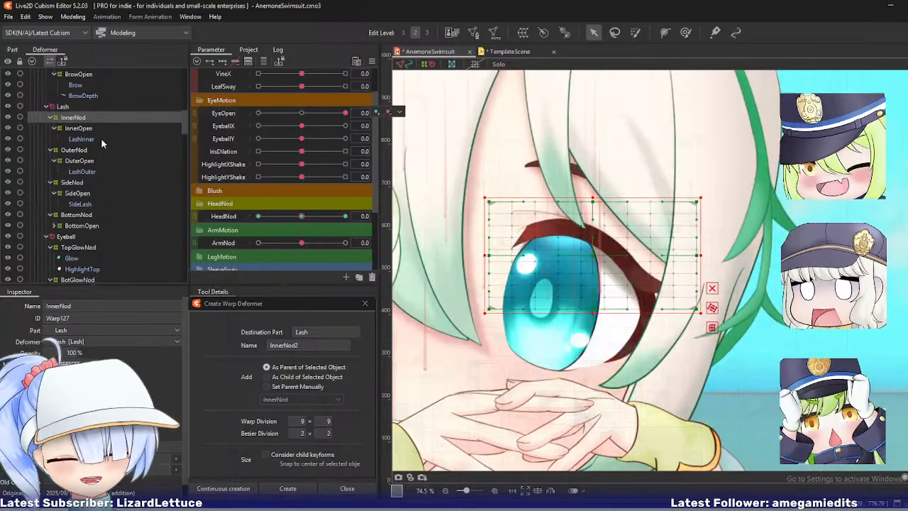
pyautogui.click(88, 133)
pyautogui.moveTo(345, 113)
pyautogui.mouseDown()
pyautogui.moveTo(249, 130)
pyautogui.moveTo(345, 125)
pyautogui.mouseUp()
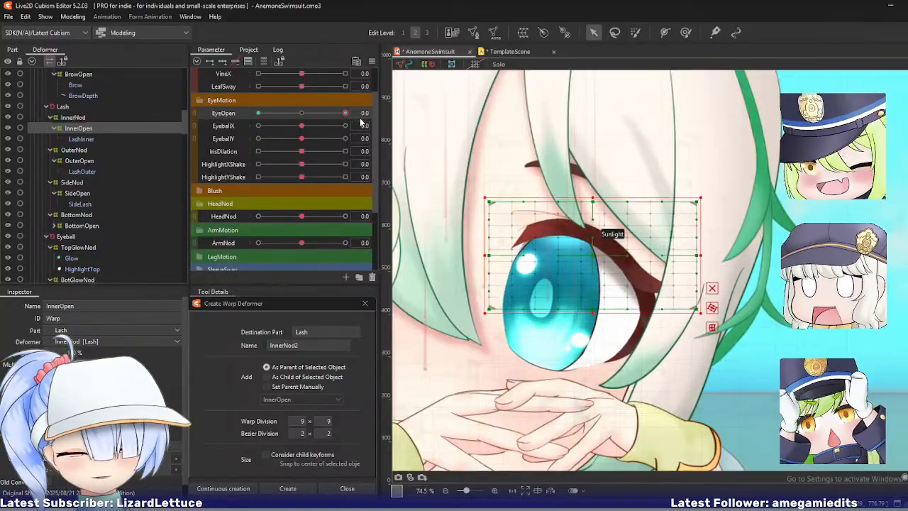
pyautogui.moveTo(345, 113); pyautogui.dragTo(421, 136)
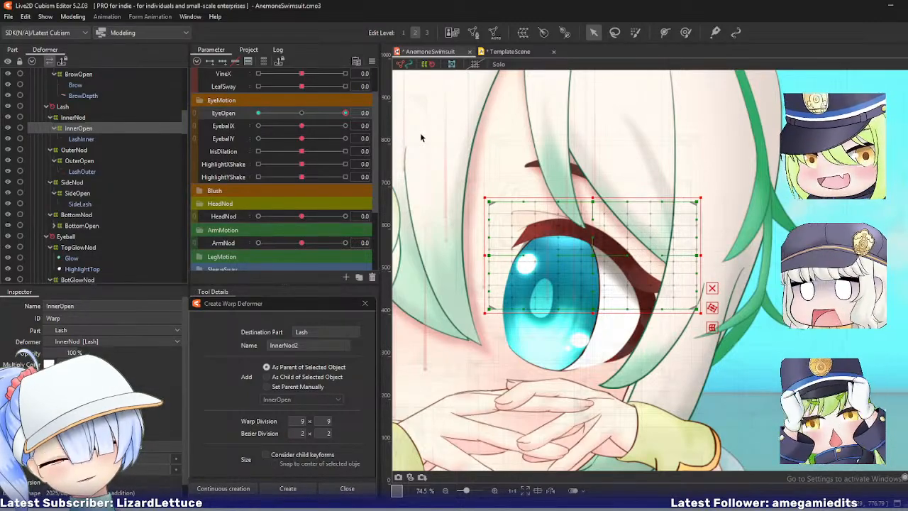
# - Compare the InnerNod and InnerOpen grids together with HeadNod and EyeOpen at -10.0, and return EyeOpen to 0.0
pyautogui.click(99, 118)
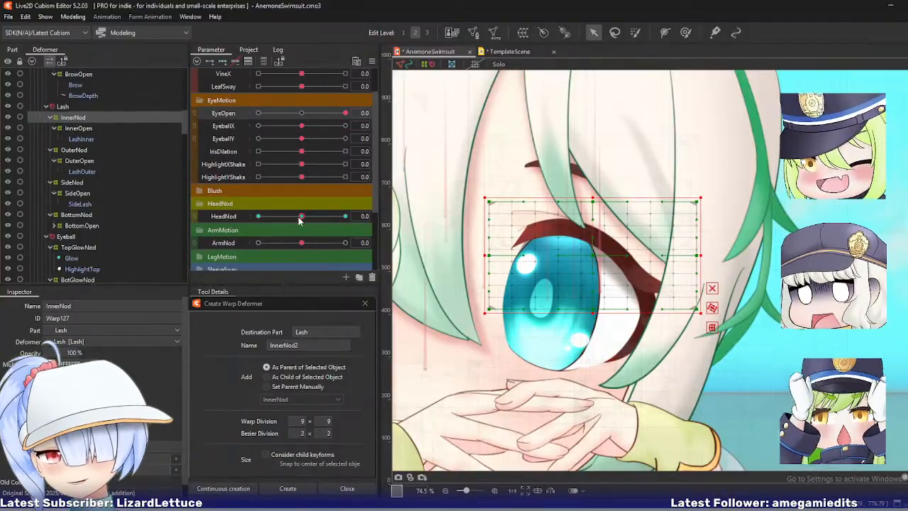
pyautogui.moveTo(301, 216); pyautogui.dragTo(248, 233)
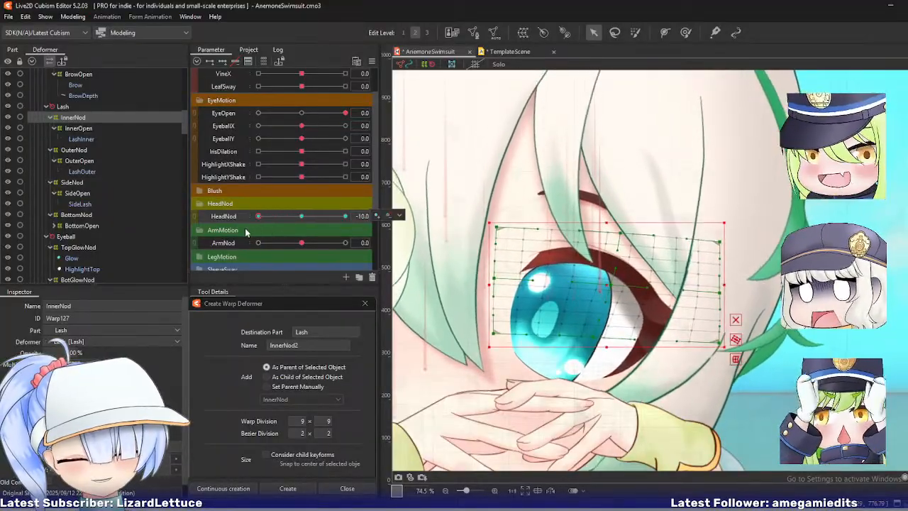
pyautogui.moveTo(345, 113); pyautogui.dragTo(236, 121)
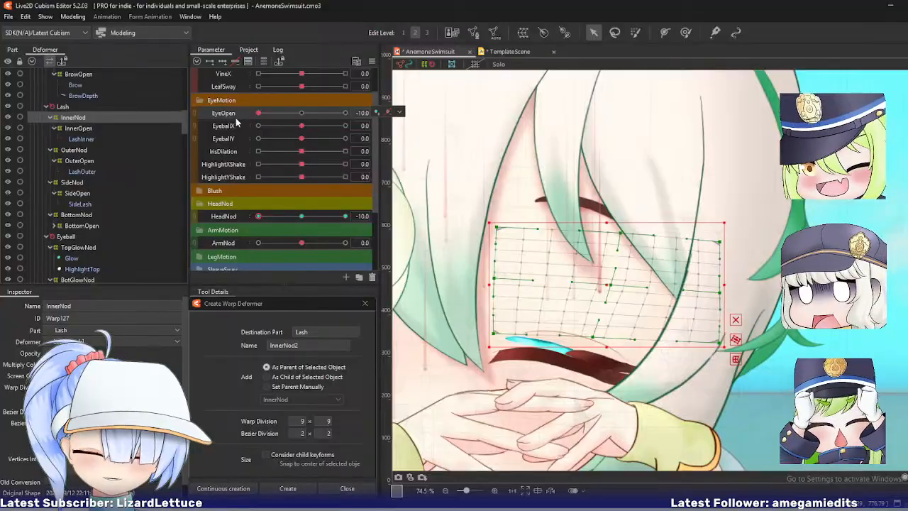
pyautogui.keyDown('ctrl'); pyautogui.click(93, 128); pyautogui.keyUp('ctrl')
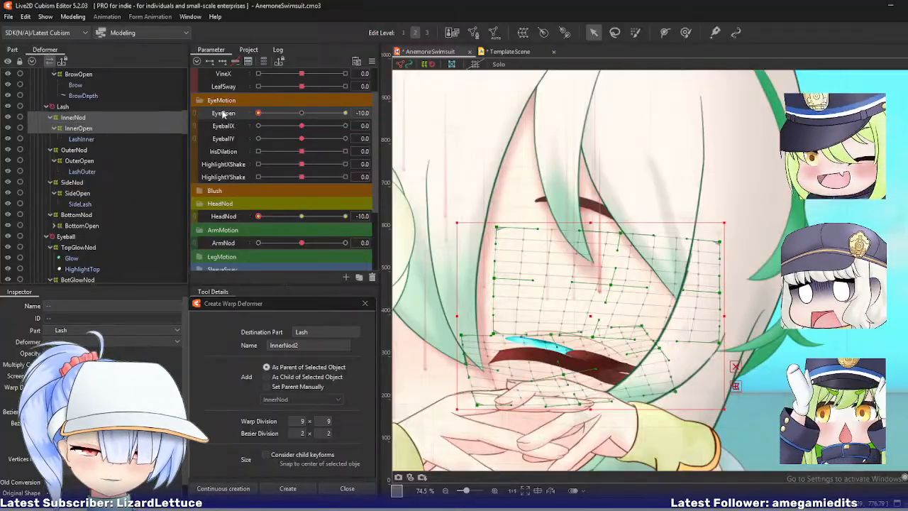
pyautogui.moveTo(258, 112); pyautogui.dragTo(226, 132)
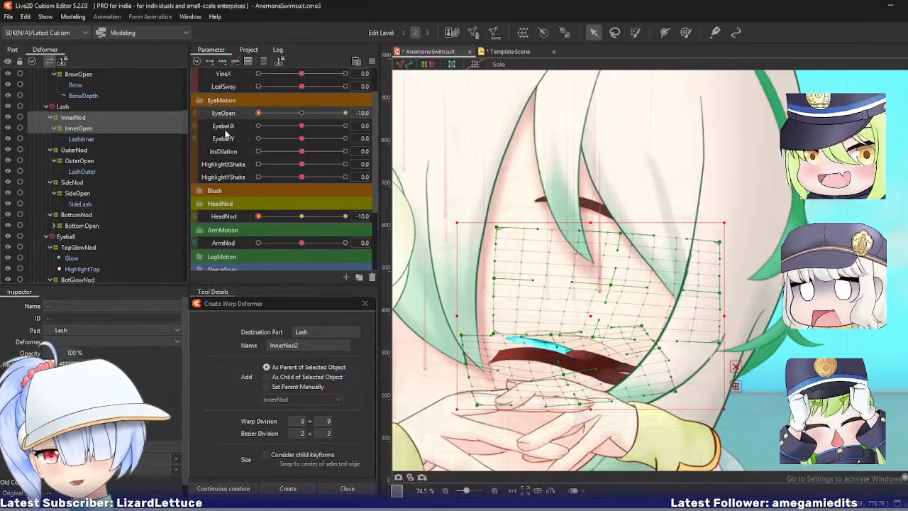
pyautogui.moveTo(225, 132); pyautogui.dragTo(358, 142)
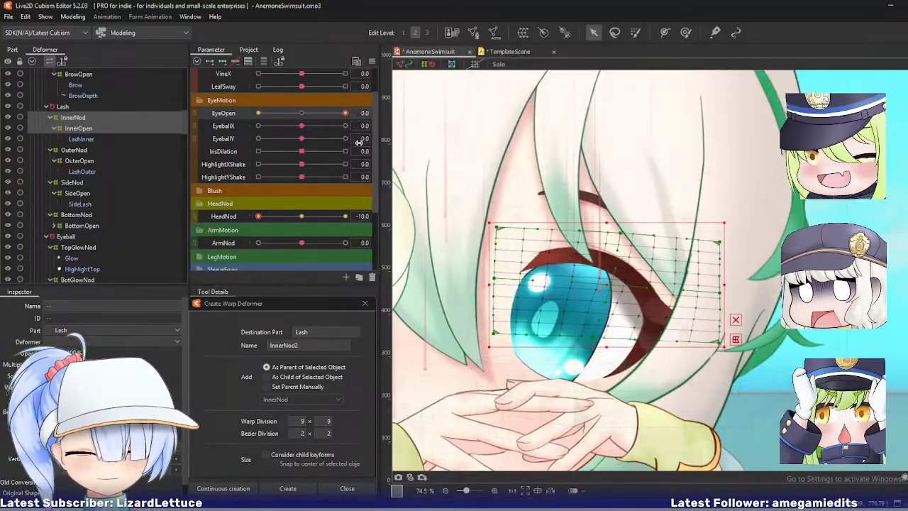
# - Inspect InnerNod alone around HeadNod -10.0 with the eye open, and reset HeadNod to 0.0
pyautogui.click(84, 120)
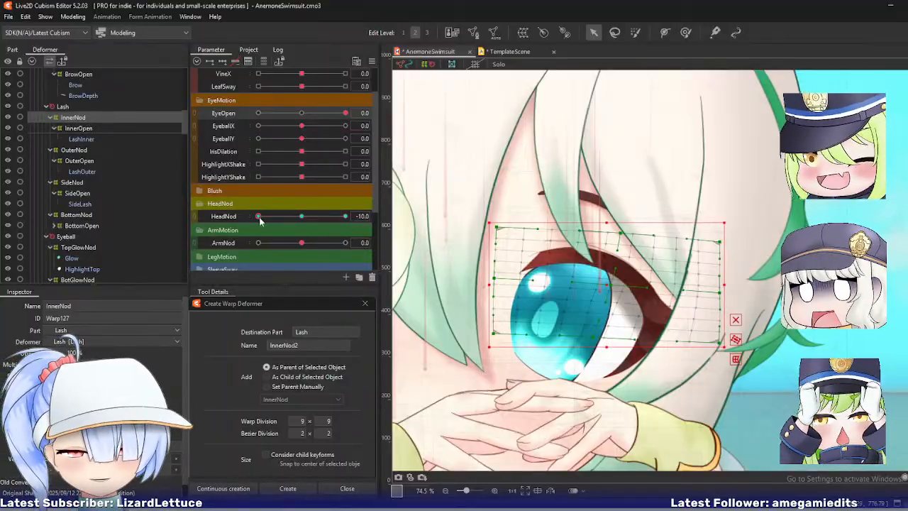
pyautogui.moveTo(258, 216)
pyautogui.mouseDown()
pyautogui.moveTo(281, 220)
pyautogui.moveTo(251, 227)
pyautogui.moveTo(268, 228)
pyautogui.moveTo(261, 226)
pyautogui.mouseUp()
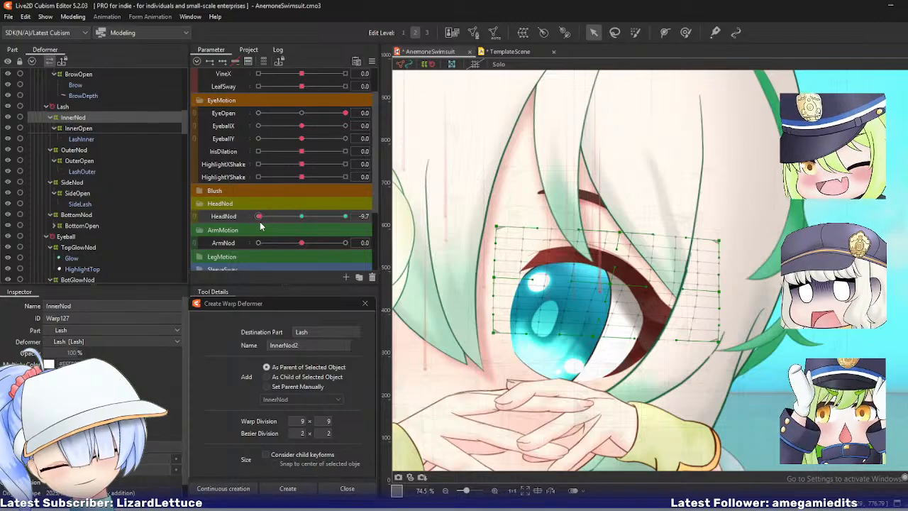
pyautogui.moveTo(260, 222); pyautogui.dragTo(233, 225)
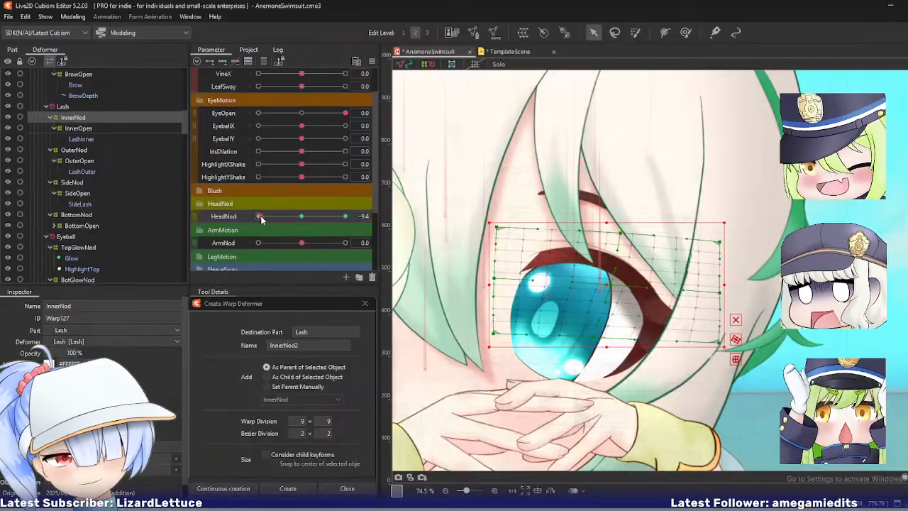
pyautogui.moveTo(259, 216); pyautogui.dragTo(238, 230)
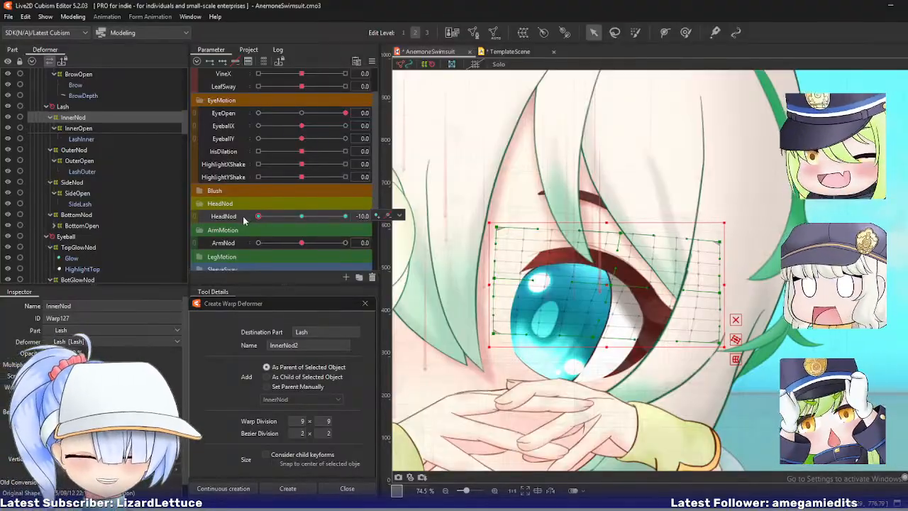
pyautogui.moveTo(258, 217)
pyautogui.mouseDown()
pyautogui.moveTo(273, 228)
pyautogui.moveTo(247, 230)
pyautogui.mouseUp()
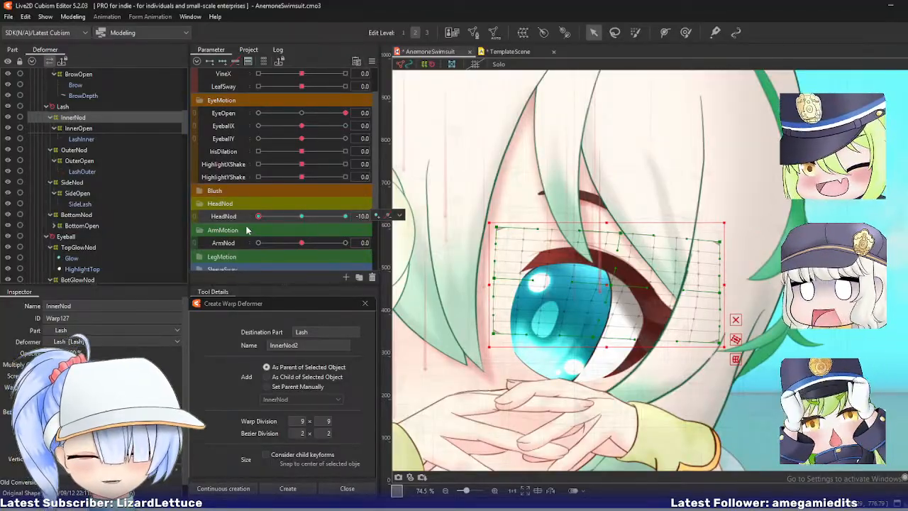
pyautogui.click(249, 229)
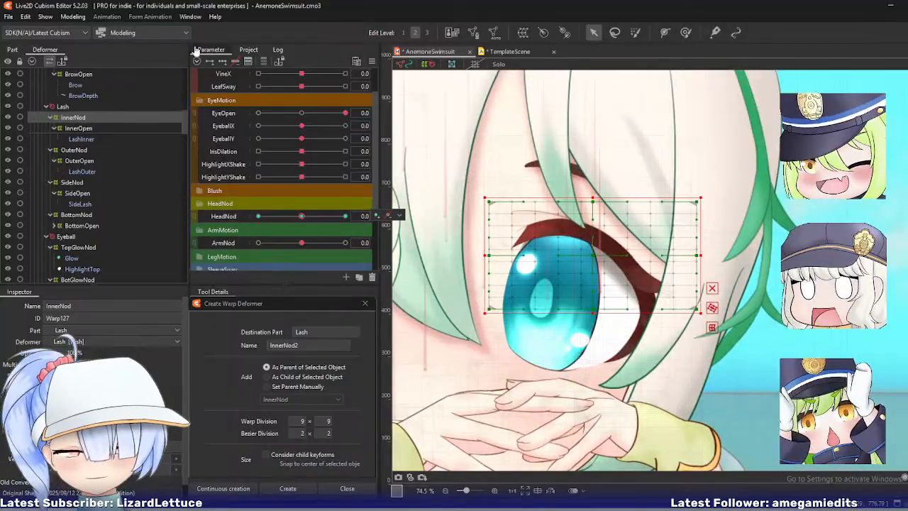
# - Apply the remaining InnerNod deformer to its child elements to remove it from above InnerOpen
pyautogui.click(71, 17)
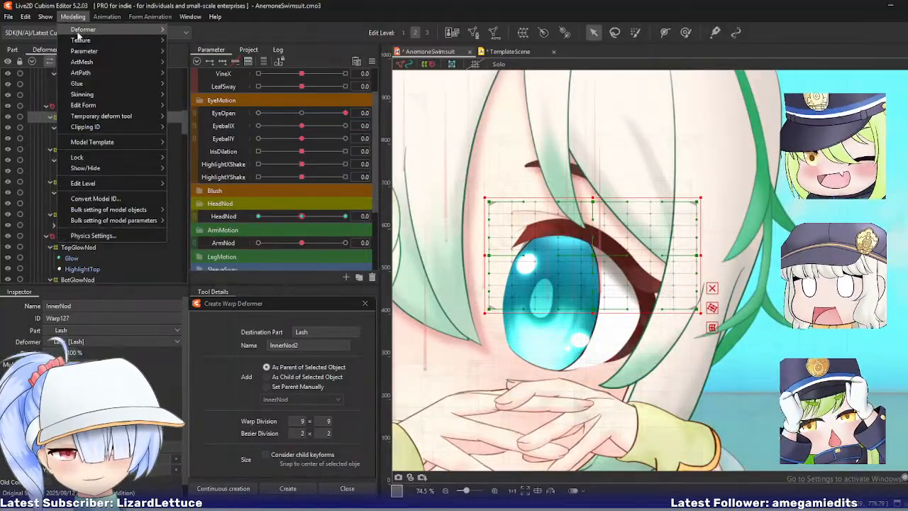
pyautogui.moveTo(92, 29)
pyautogui.click(207, 108)
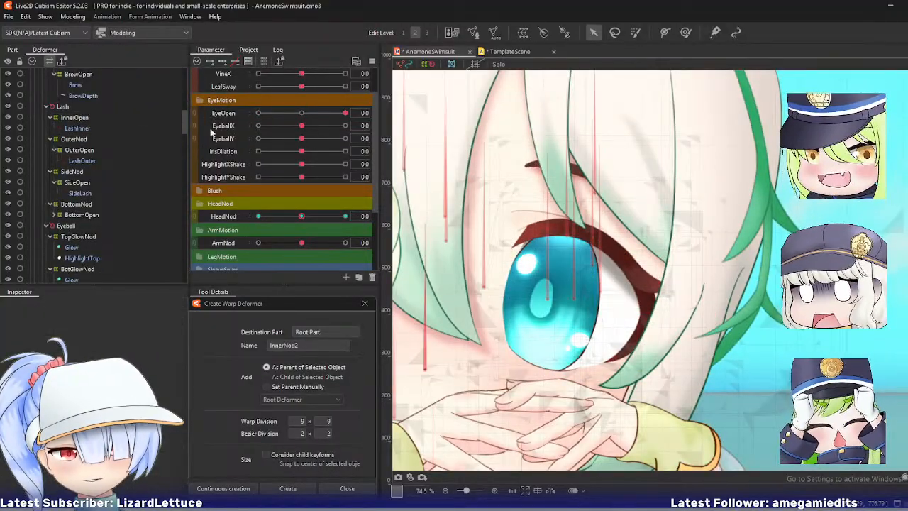
# - Test the InnerOpen deformer with HeadNod and EyeOpen at -10.0
pyautogui.click(89, 118)
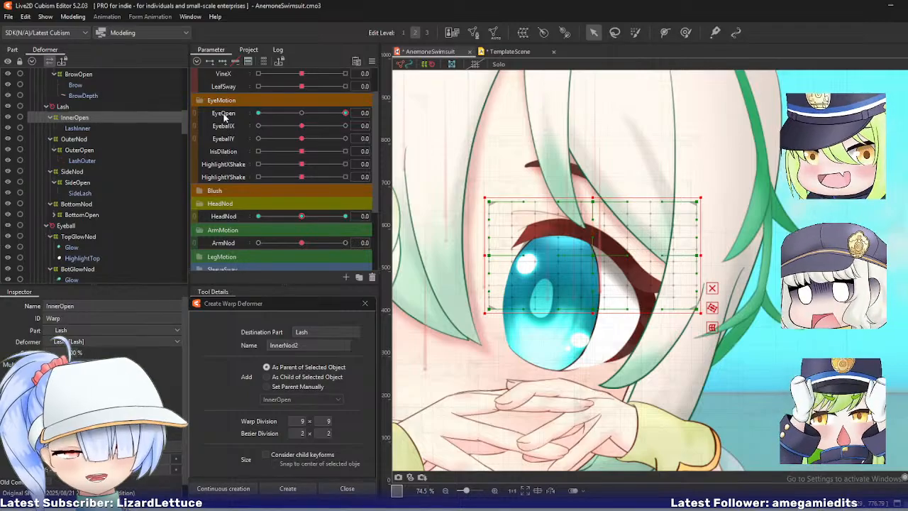
pyautogui.moveTo(301, 216); pyautogui.dragTo(226, 218)
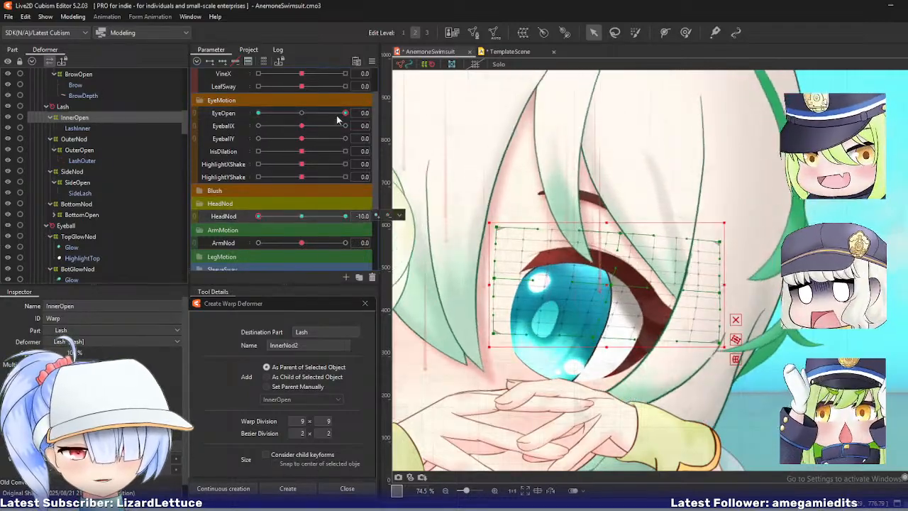
pyautogui.moveTo(345, 114); pyautogui.dragTo(225, 118)
# - Undo the removal of the InnerNod deformer above InnerOpen, and delete InnerOpen's HeadNod keyforms
pyautogui.hotkey('ctrl', 'z')
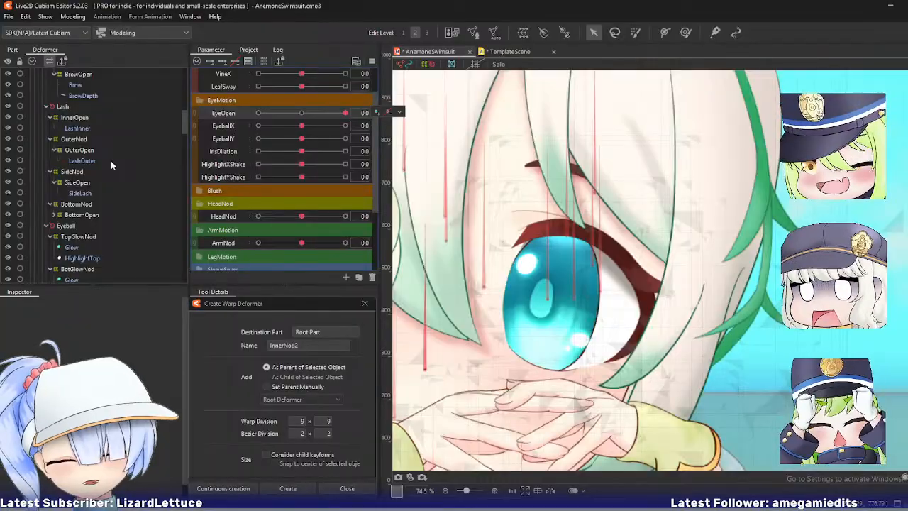
pyautogui.hotkey('ctrl', 'y')
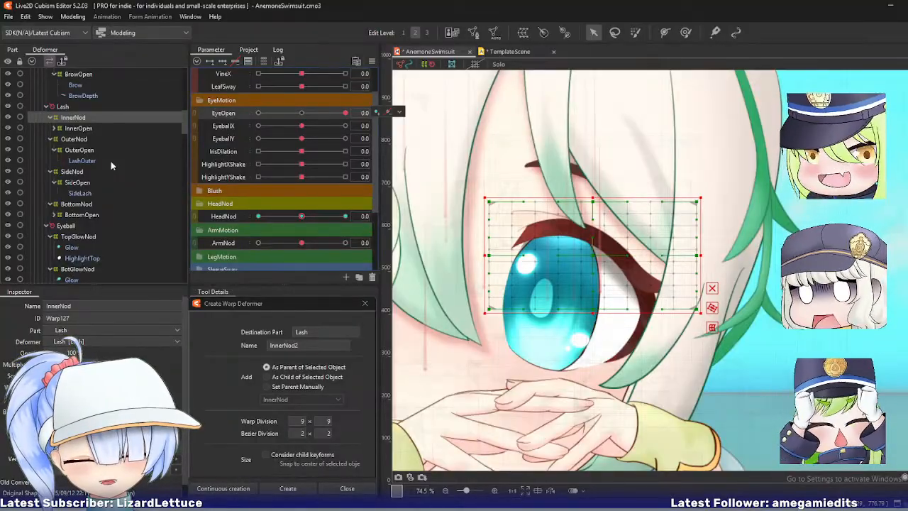
pyautogui.moveTo(301, 216); pyautogui.dragTo(255, 217)
pyautogui.click(83, 129)
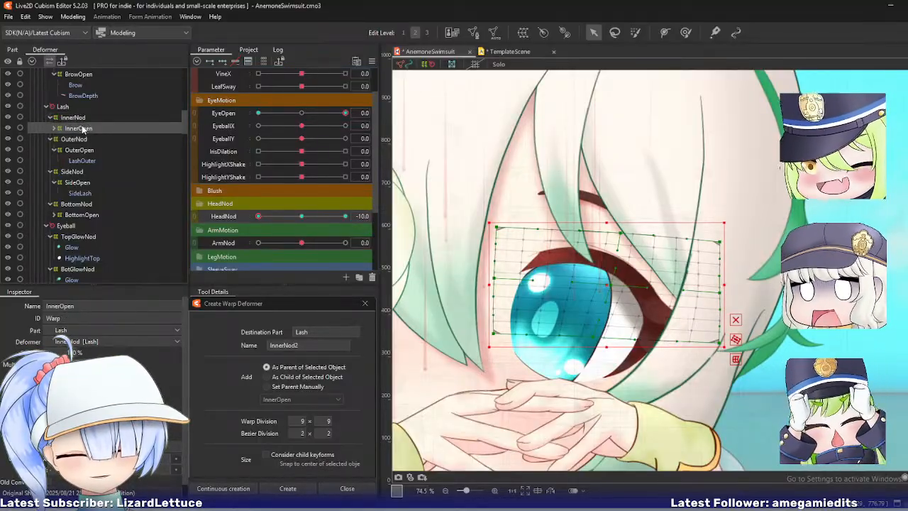
pyautogui.click(81, 118)
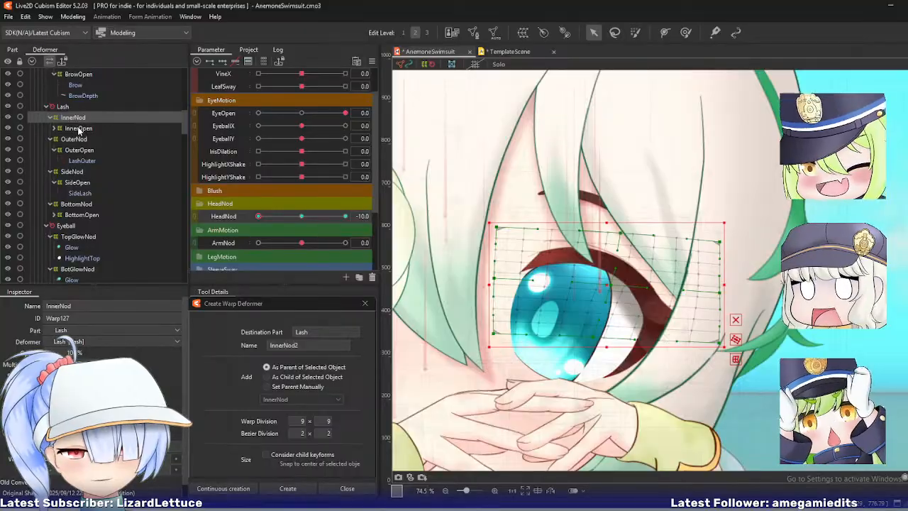
pyautogui.click(89, 128)
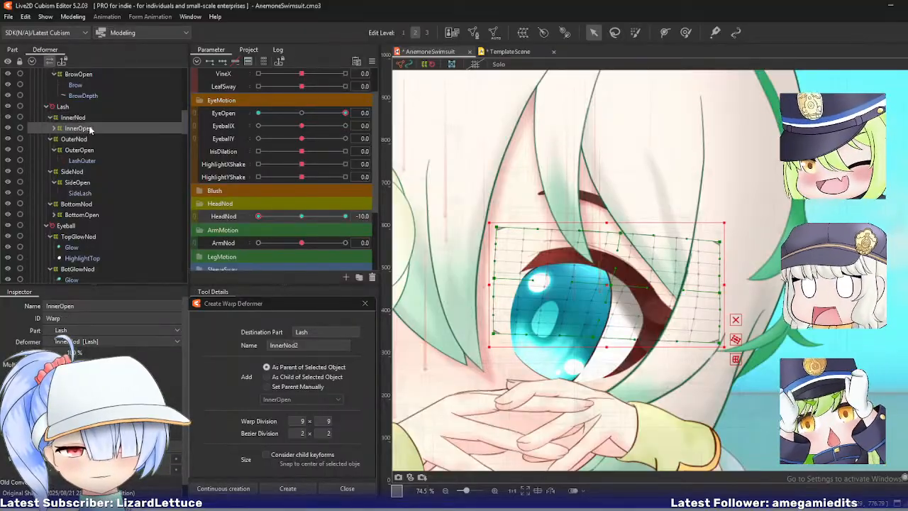
pyautogui.click(235, 62)
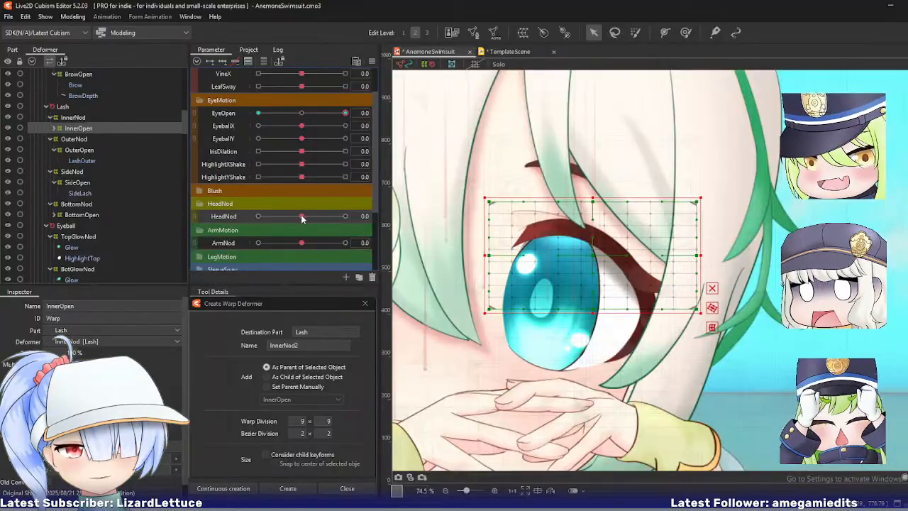
# - Test InnerOpen with EyeOpen at -10.0 at different HeadNod values down to -10.0, and reset the parameters
pyautogui.moveTo(302, 215); pyautogui.dragTo(258, 216)
pyautogui.moveTo(339, 114); pyautogui.dragTo(231, 125)
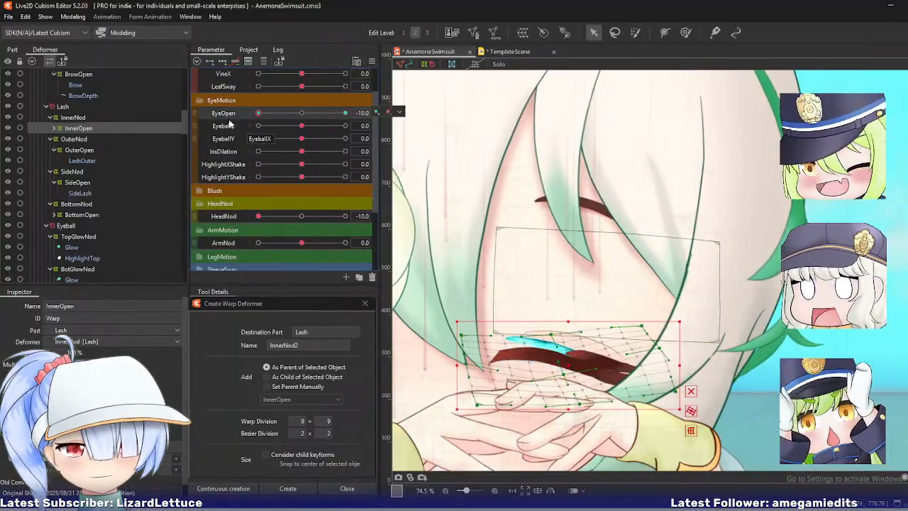
pyautogui.hotkey('ctrl', 'r')
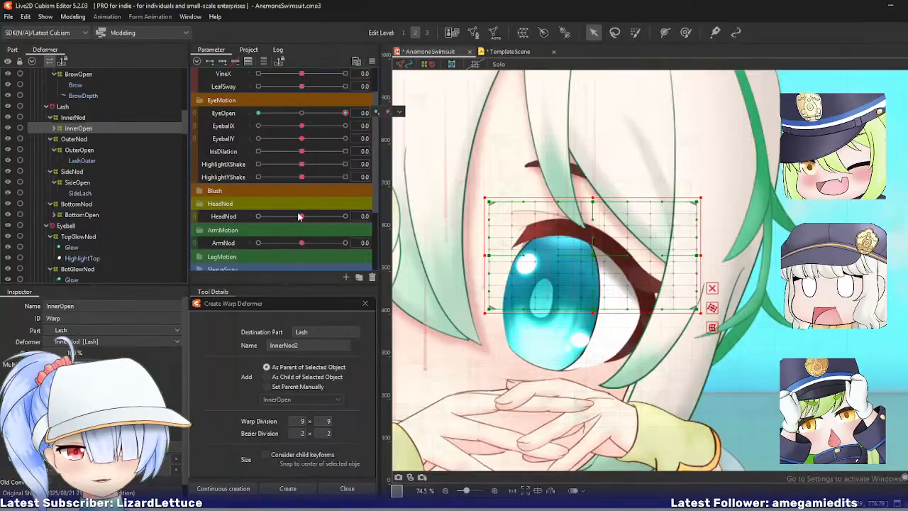
pyautogui.moveTo(298, 216)
pyautogui.mouseDown()
pyautogui.moveTo(276, 216)
pyautogui.moveTo(302, 216)
pyautogui.mouseUp()
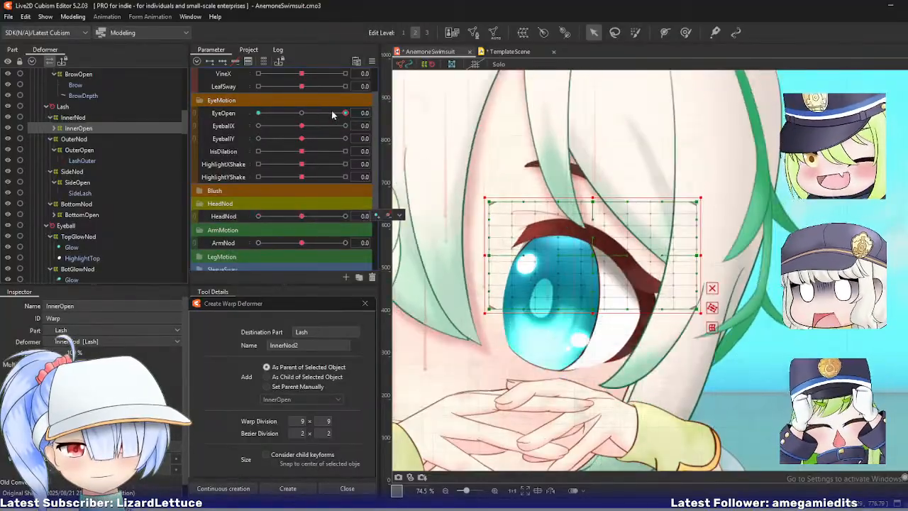
pyautogui.moveTo(332, 114); pyautogui.dragTo(248, 116)
pyautogui.click(299, 216)
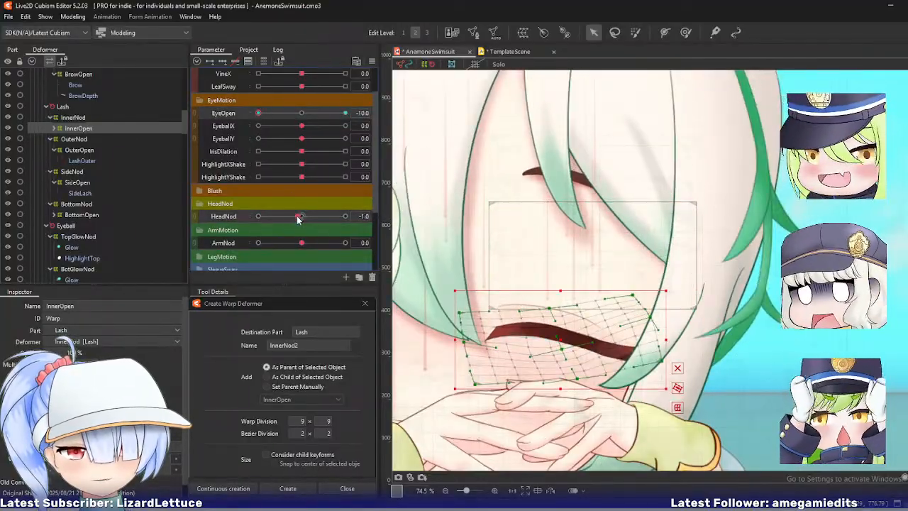
pyautogui.moveTo(298, 219); pyautogui.dragTo(281, 217)
pyautogui.hotkey('ctrl', 'r')
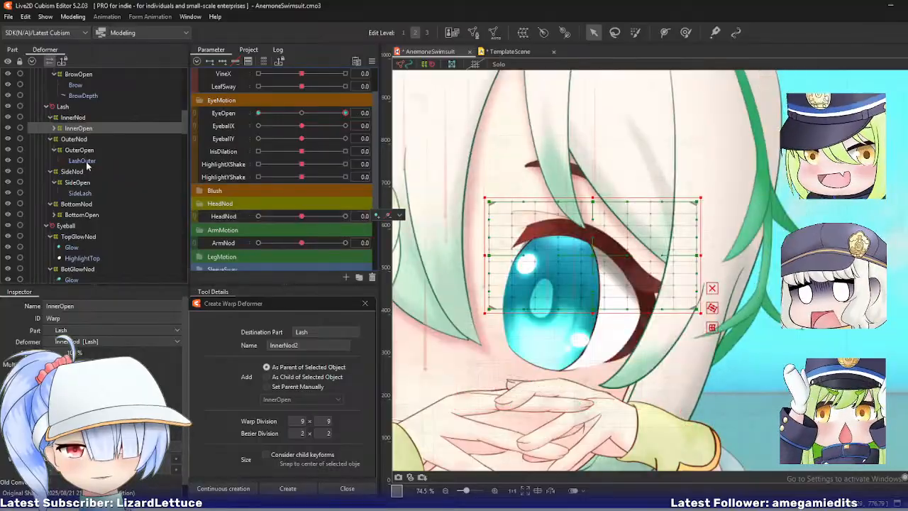
# - Inspect the grids and keyforms of the OuterOpen, SideOpen and BottomOpen deformers
pyautogui.click(78, 151)
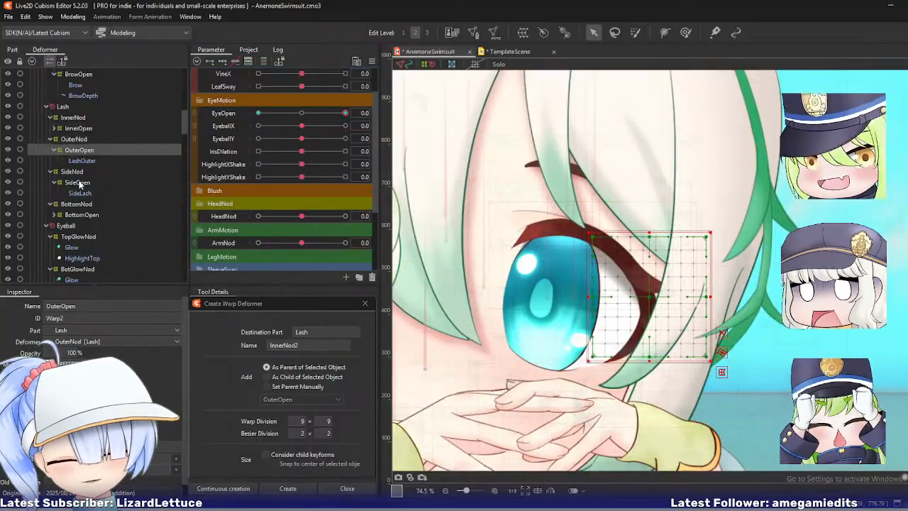
pyautogui.click(78, 183)
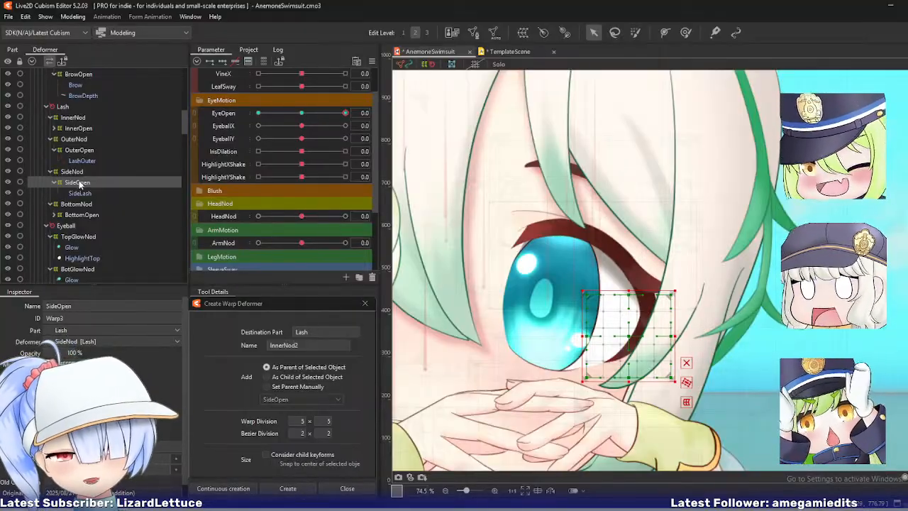
pyautogui.click(83, 215)
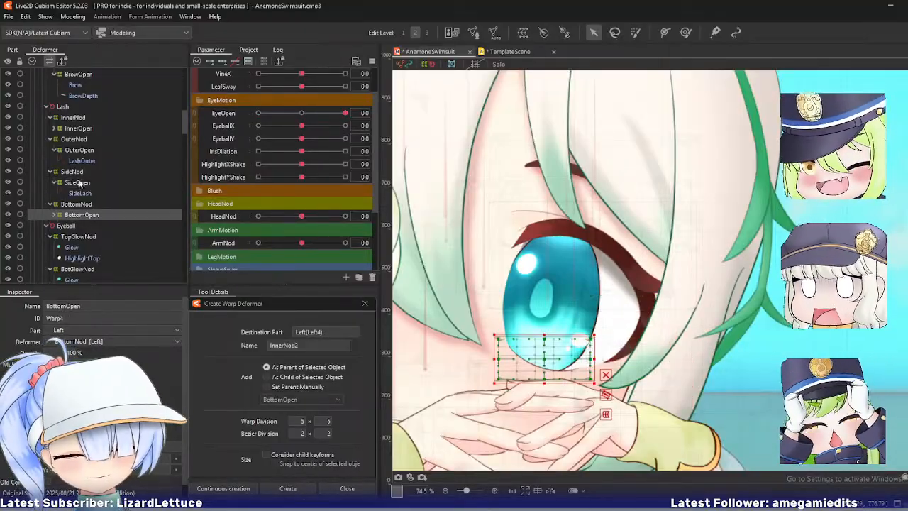
# - Examine InnerNod's grid with HeadNod and EyeOpen at -10.0, and reset the parameters
pyautogui.click(80, 118)
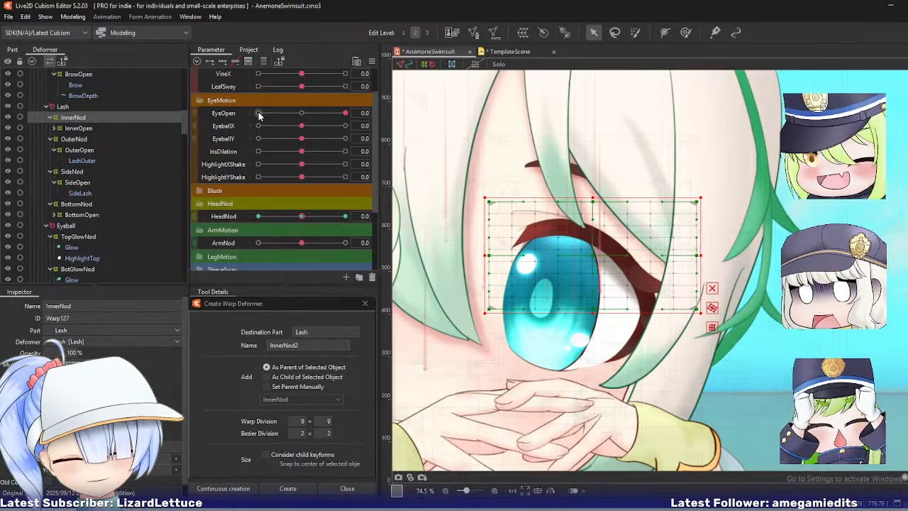
pyautogui.moveTo(302, 215); pyautogui.dragTo(213, 215)
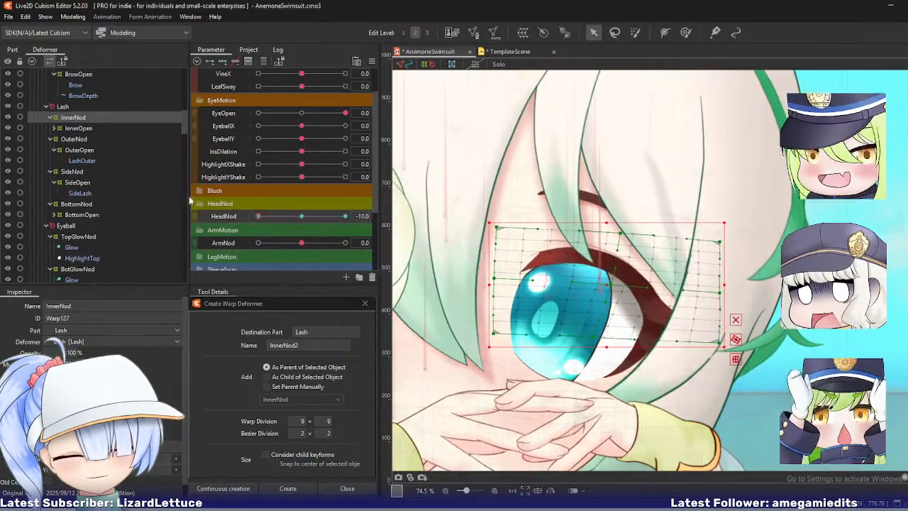
pyautogui.moveTo(344, 113); pyautogui.dragTo(216, 123)
pyautogui.moveTo(258, 215); pyautogui.dragTo(241, 224)
pyautogui.moveTo(257, 118)
pyautogui.mouseDown()
pyautogui.moveTo(328, 120)
pyautogui.moveTo(255, 133)
pyautogui.mouseUp()
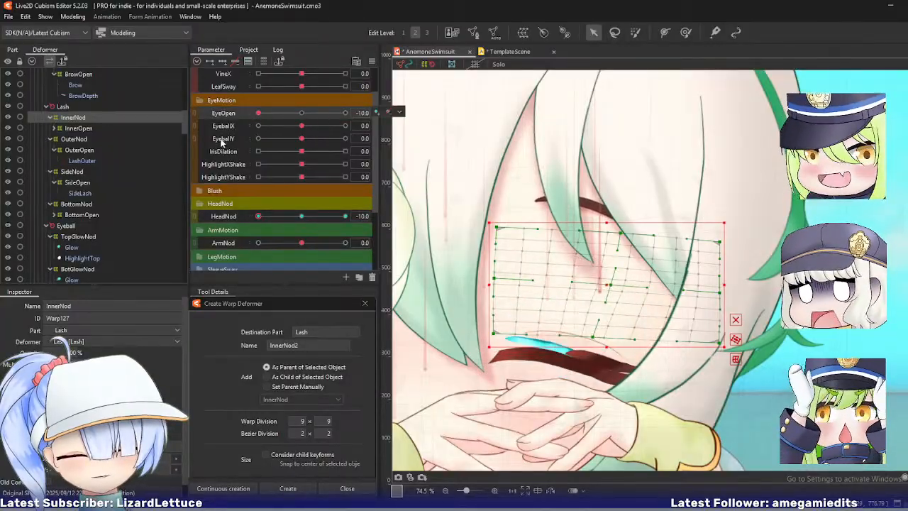
pyautogui.hotkey('ctrl', 'shift', 'r')
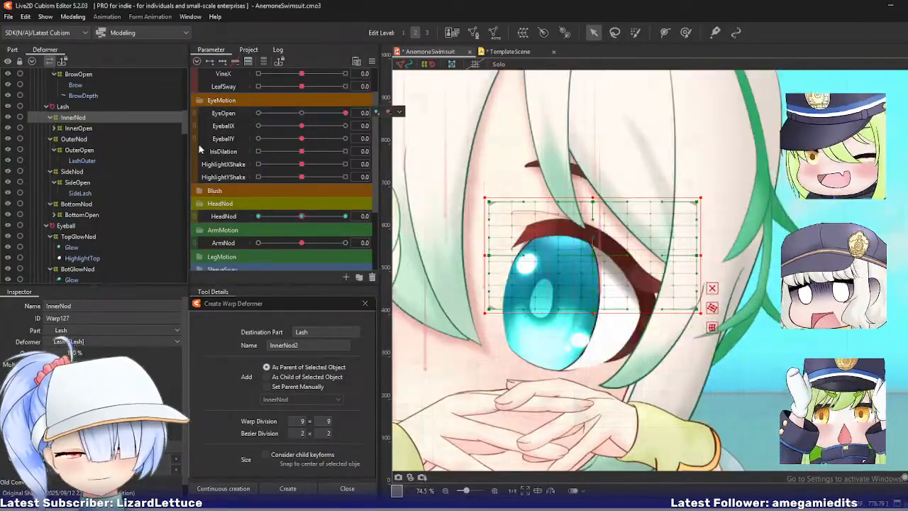
# - Compare the nod and open deformers of the outer and side lashes, OuterNod with OuterOpen and SideNod with SideOpen
pyautogui.click(99, 139)
pyautogui.click(91, 151)
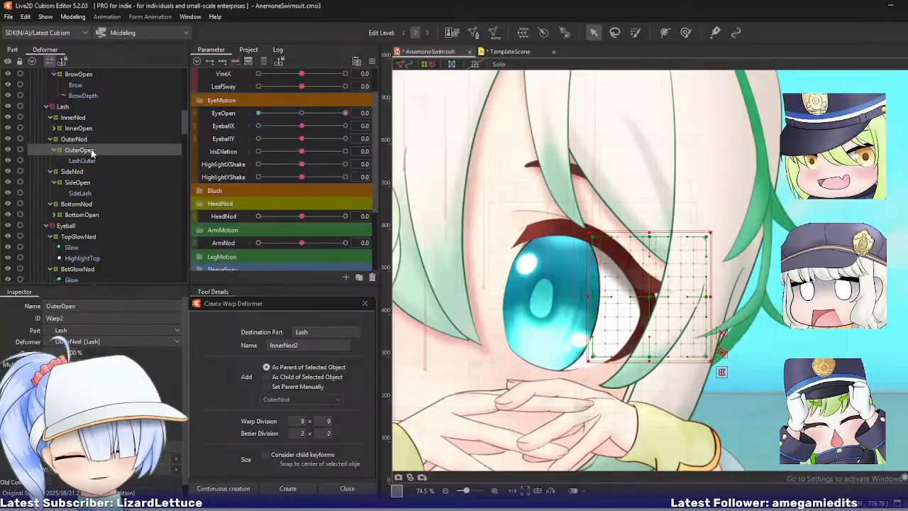
pyautogui.click(91, 140)
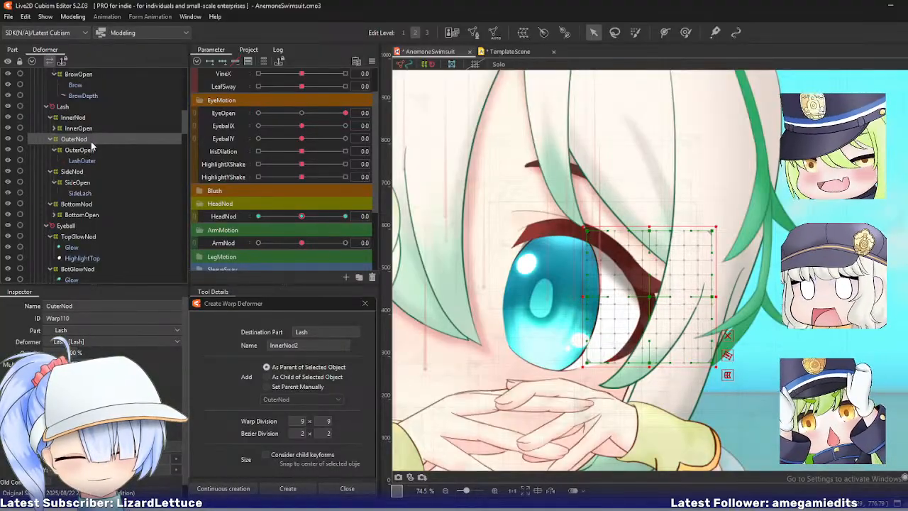
pyautogui.click(90, 171)
pyautogui.click(90, 182)
pyautogui.click(90, 172)
pyautogui.click(92, 183)
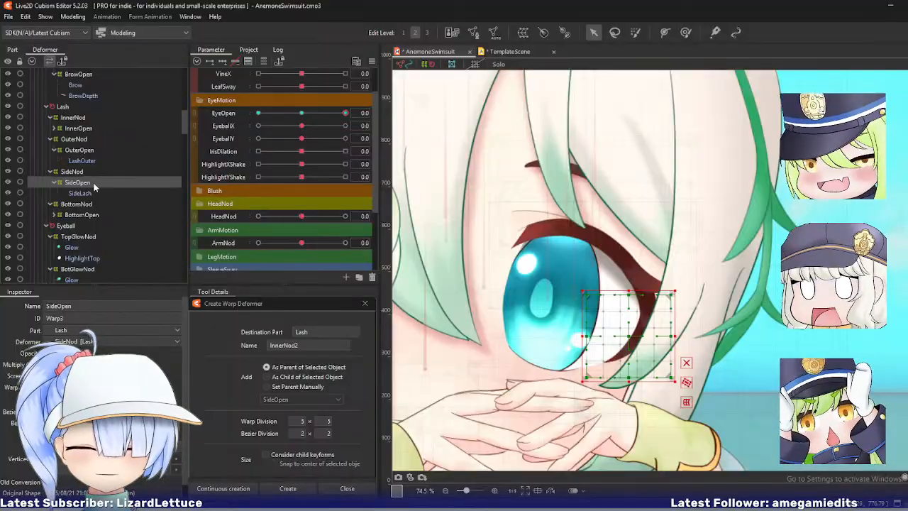
# - Move the LashInner mesh out of InnerOpen and place it directly under InnerNod
pyautogui.click(92, 128)
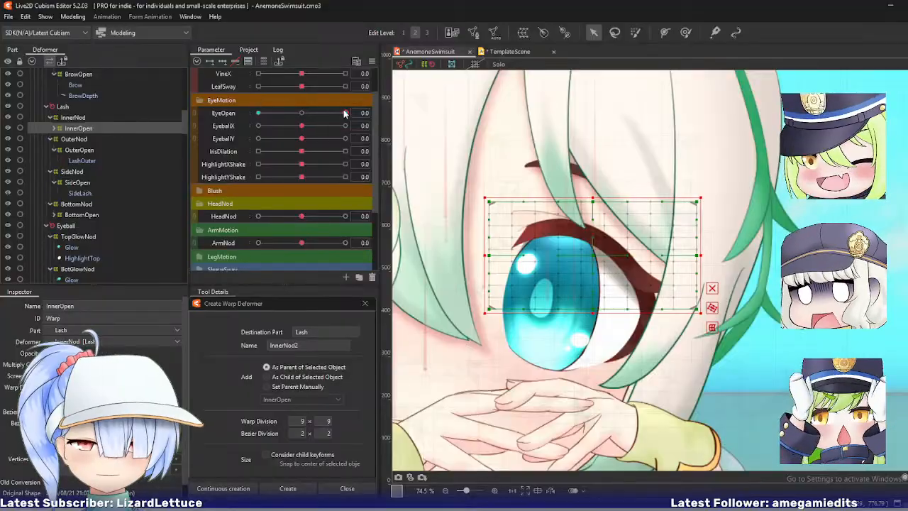
pyautogui.moveTo(344, 113); pyautogui.dragTo(398, 111)
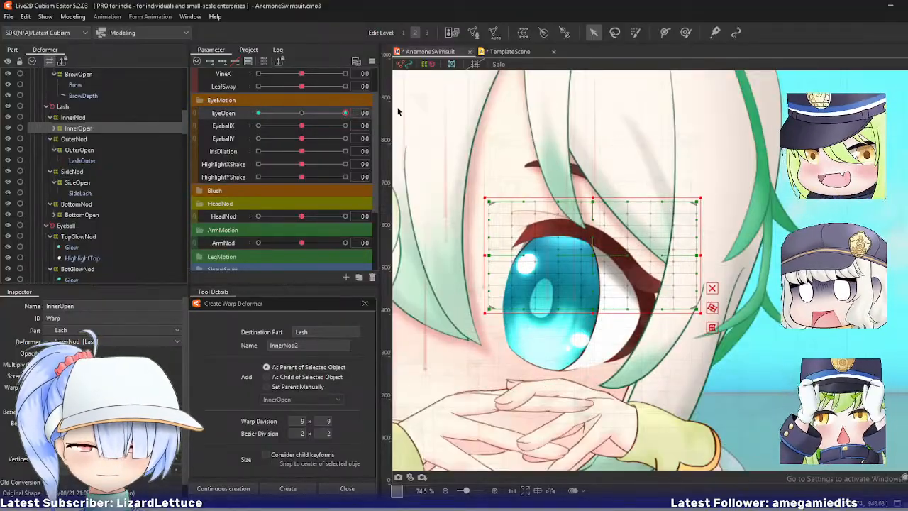
pyautogui.click(56, 129)
pyautogui.click(82, 139)
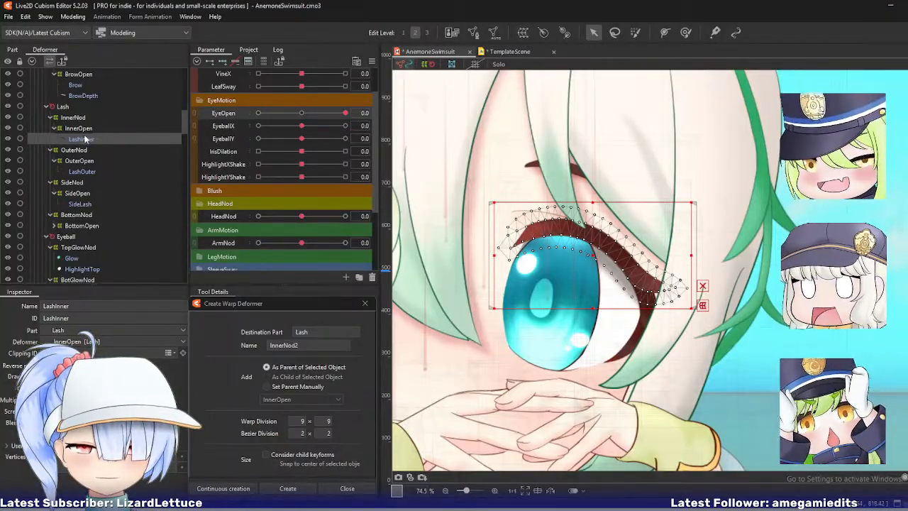
pyautogui.moveTo(81, 139); pyautogui.dragTo(80, 119)
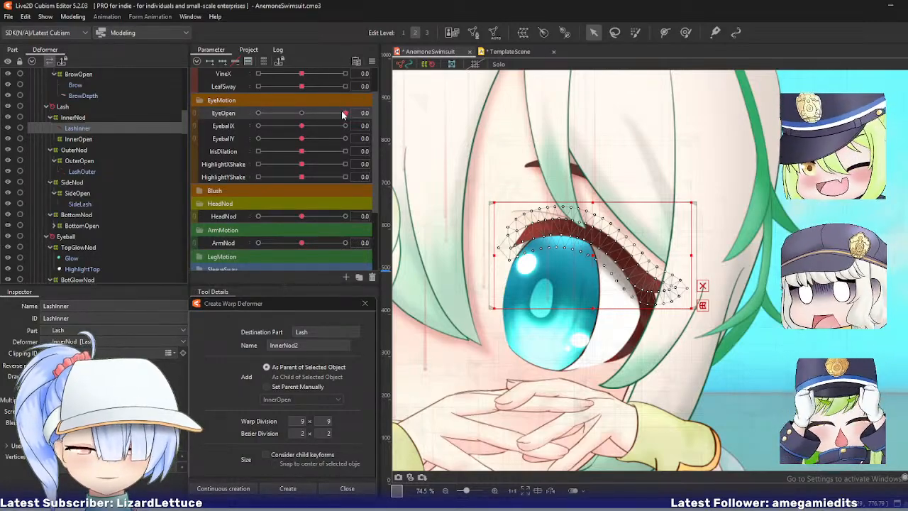
# - Create a 9 × 9 warp deformer named InnerOpen as the parent of LashInner
pyautogui.moveTo(301, 113); pyautogui.dragTo(378, 114)
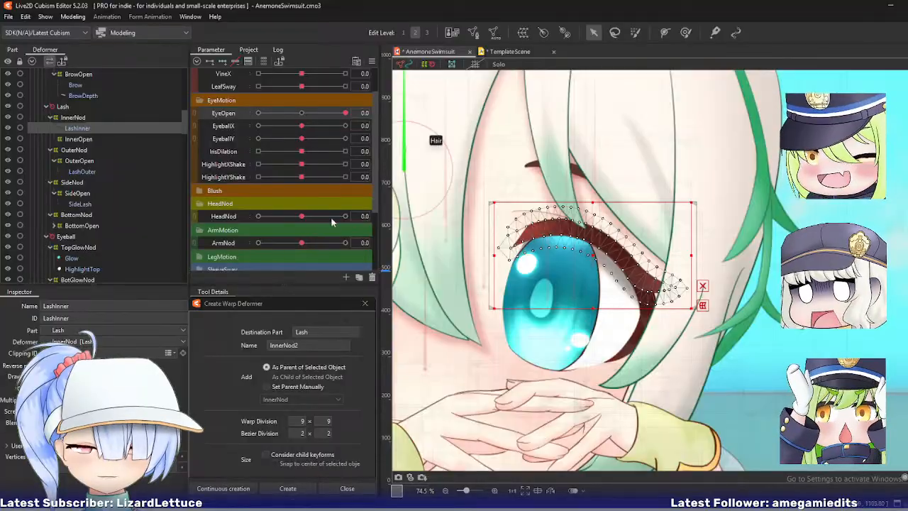
pyautogui.write('InnerOpen')
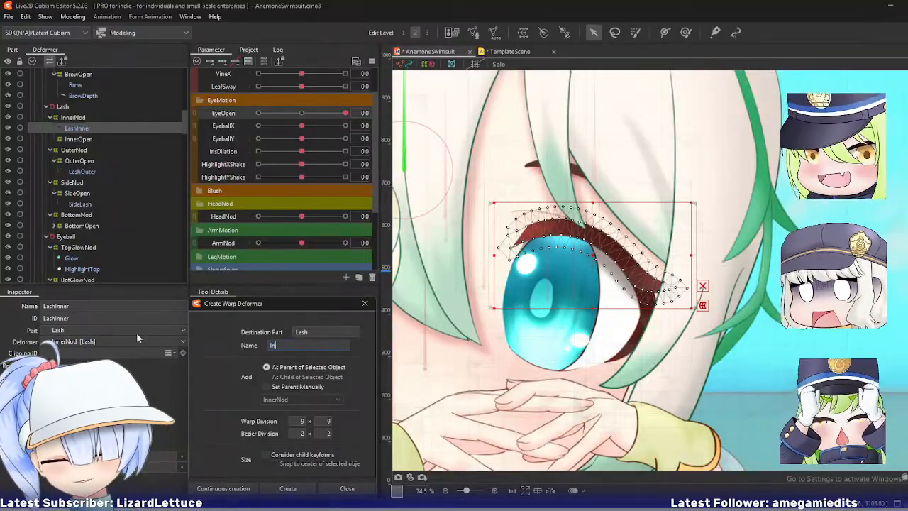
pyautogui.click(223, 488)
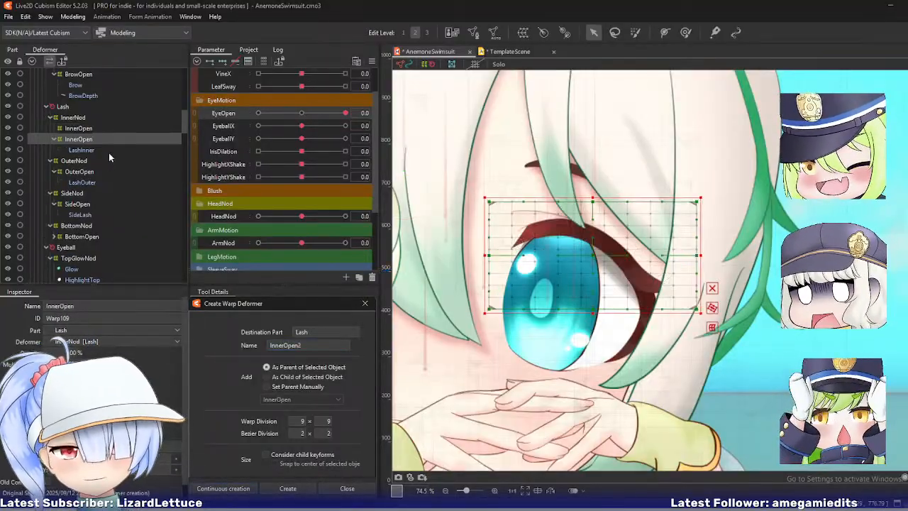
# - Key the new InnerOpen to EyeOpen 0.0 and -10.0, copy the old InnerOpen's closed form onto it, and check it at HeadNod -10.0
pyautogui.click(80, 129)
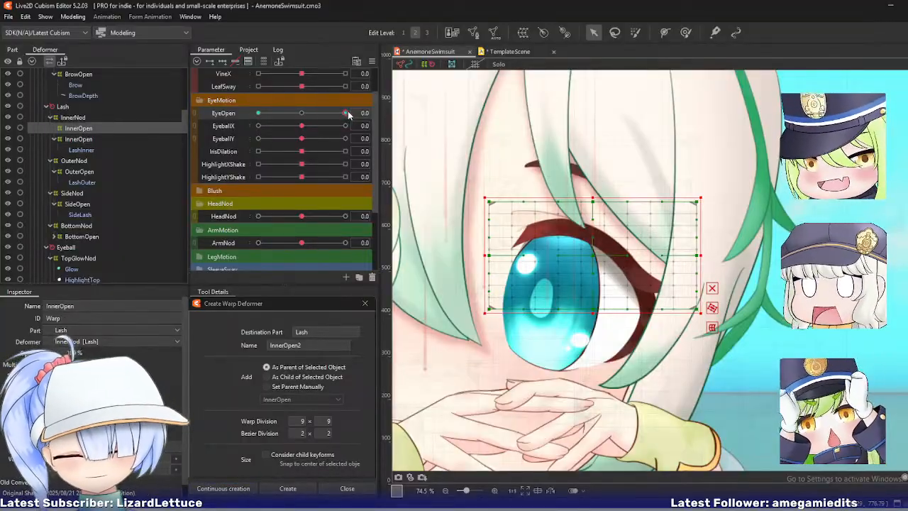
pyautogui.click(109, 139)
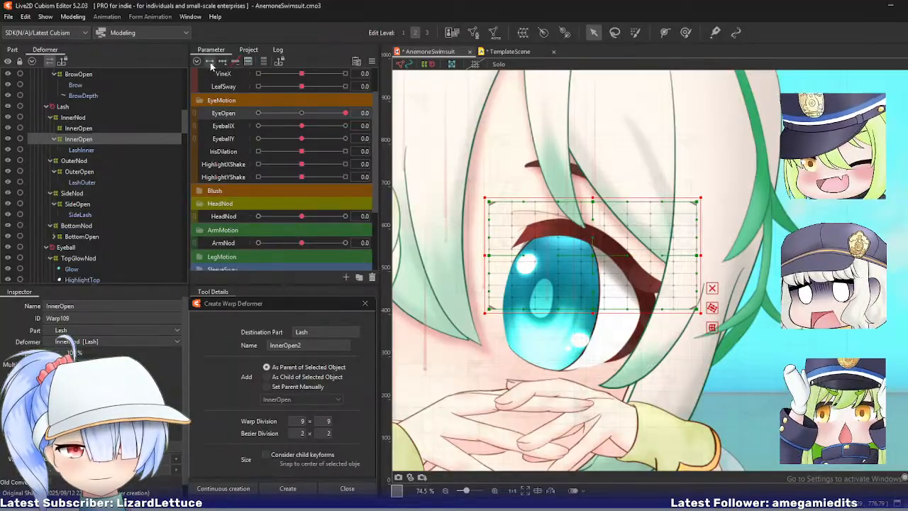
pyautogui.moveTo(322, 113); pyautogui.dragTo(257, 112)
pyautogui.click(124, 128)
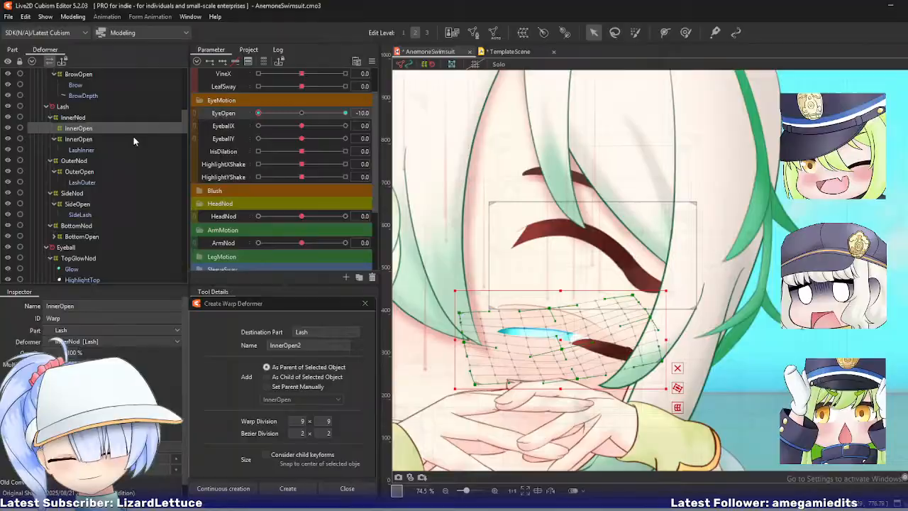
pyautogui.click(93, 139)
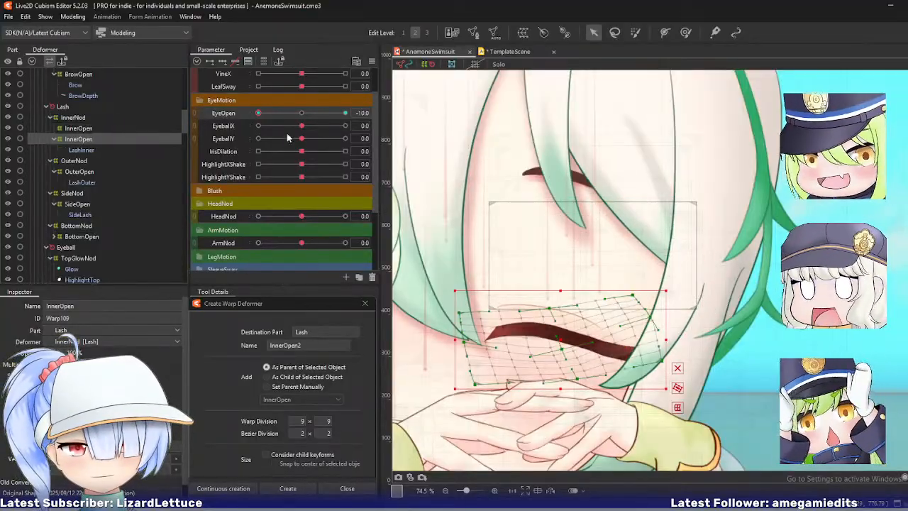
pyautogui.moveTo(301, 216); pyautogui.dragTo(224, 218)
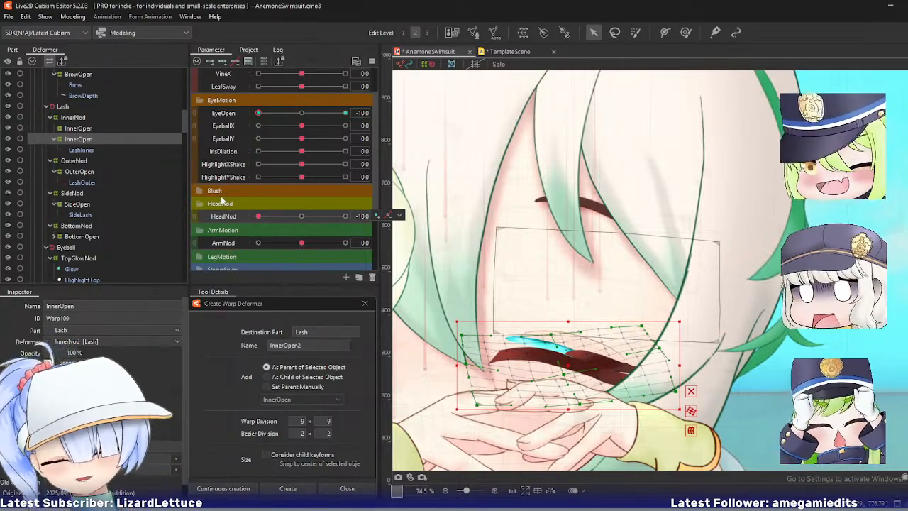
# - Undo the InnerOpen rebuild back to the LashInner mesh sitting inside the original InnerOpen deformer
pyautogui.hotkey('ctrl', 'z')
pyautogui.hotkey('ctrl', 'z')
pyautogui.hotkey('ctrl', 'z')
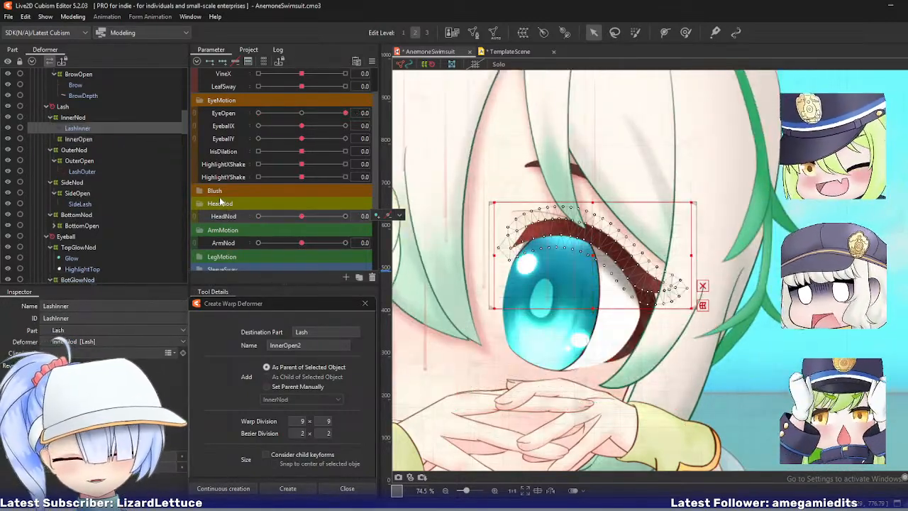
pyautogui.hotkey('ctrl', 'z')
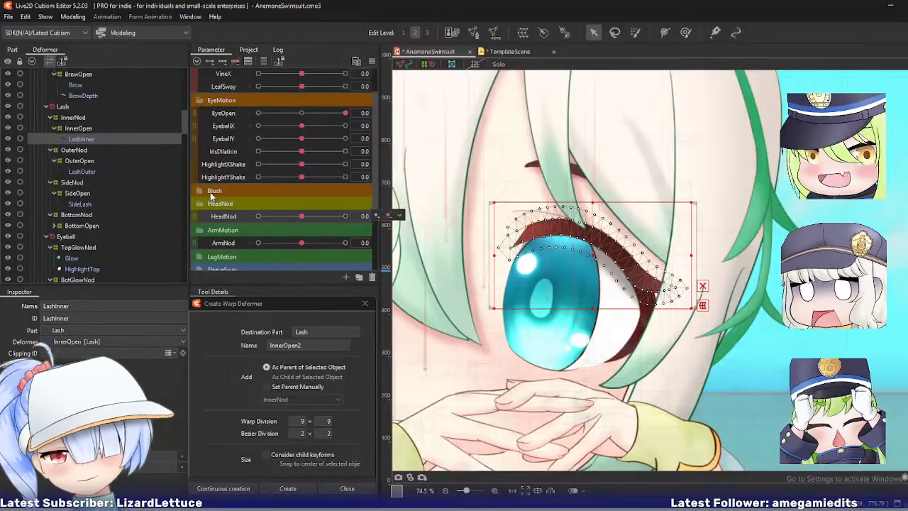
# - Compare the InnerNod and InnerOpen deformers and their parameter keys with the eye open
pyautogui.click(92, 118)
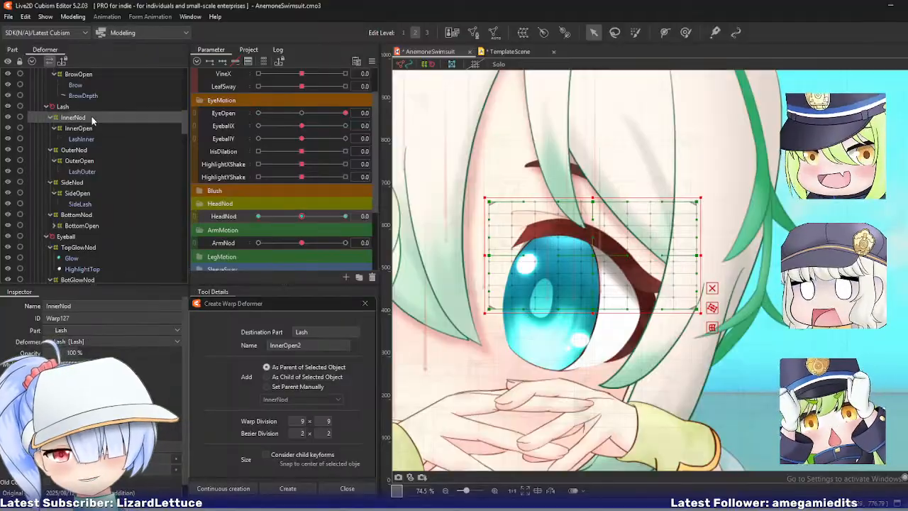
pyautogui.click(93, 127)
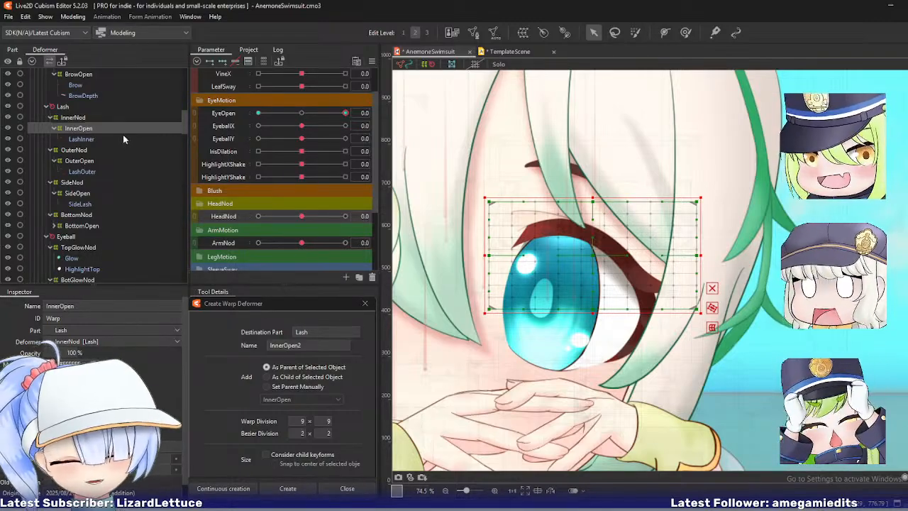
pyautogui.click(87, 118)
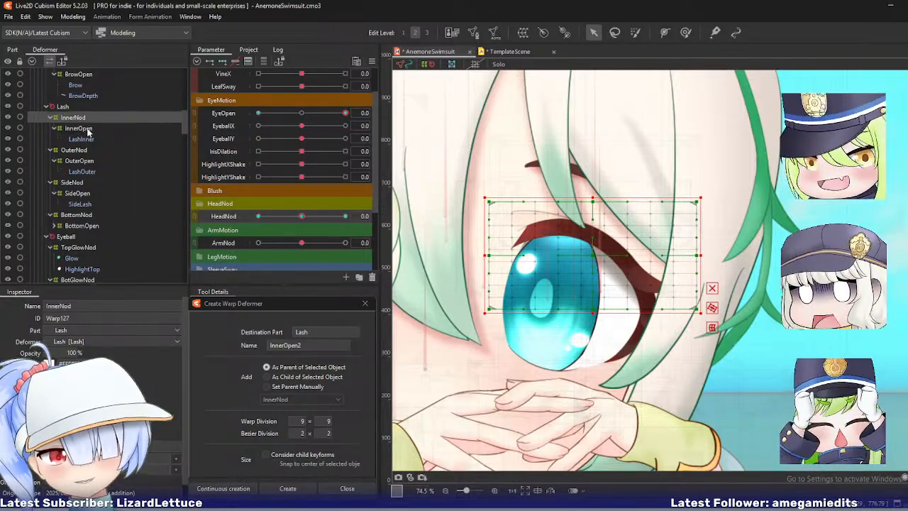
pyautogui.click(87, 129)
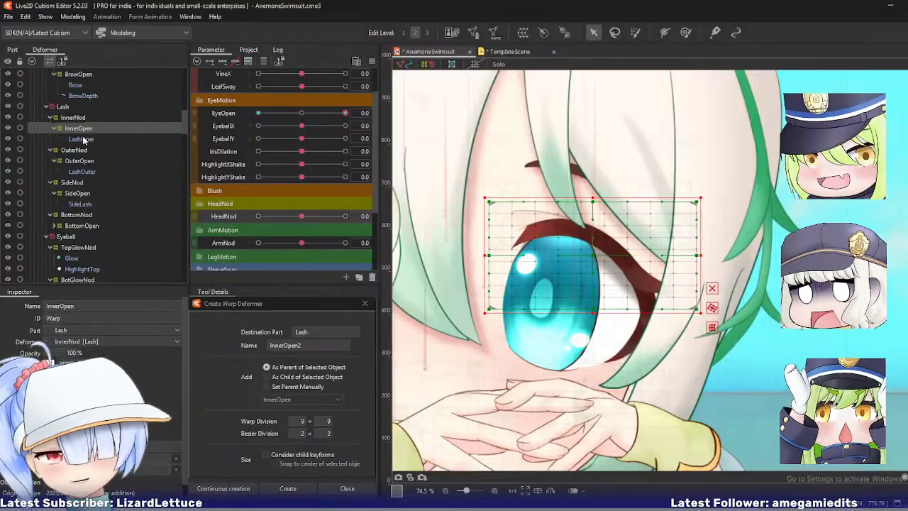
pyautogui.moveTo(344, 115); pyautogui.dragTo(400, 129)
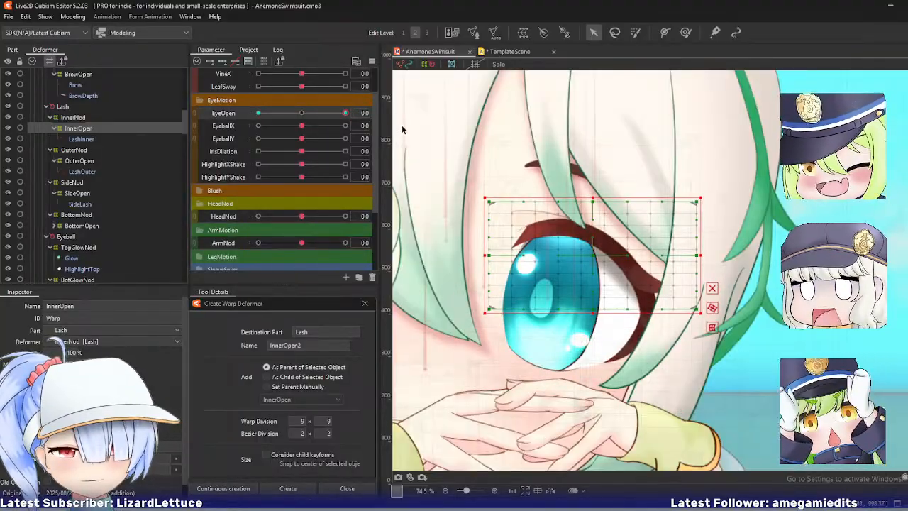
# - Replicate the EyeOpen parameter, enable Blend Shape on the copy, and name it EyeOpenBlend
pyautogui.rightClick(223, 115)
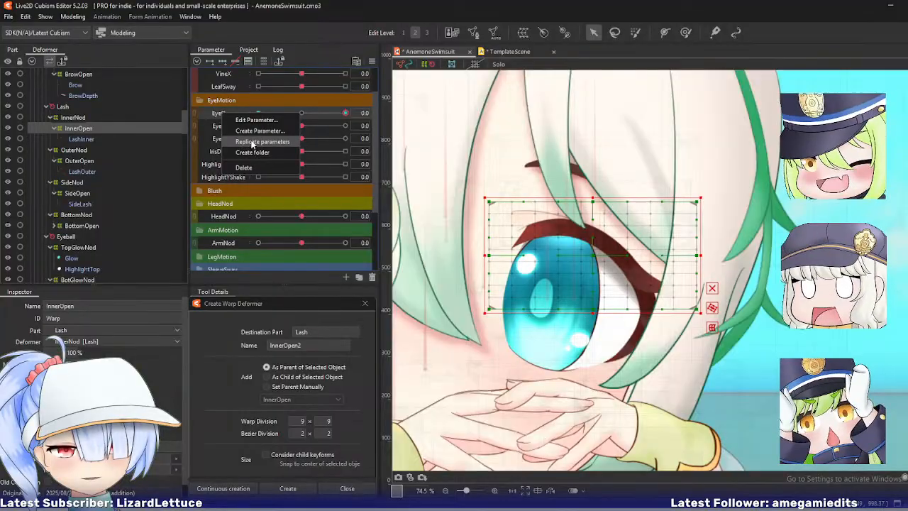
pyautogui.click(240, 138)
pyautogui.rightClick(234, 127)
pyautogui.click(257, 134)
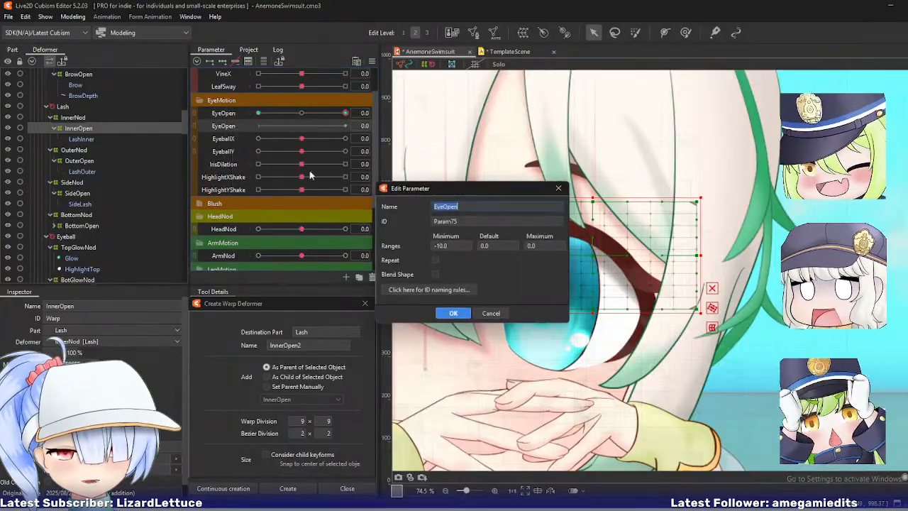
pyautogui.click(435, 273)
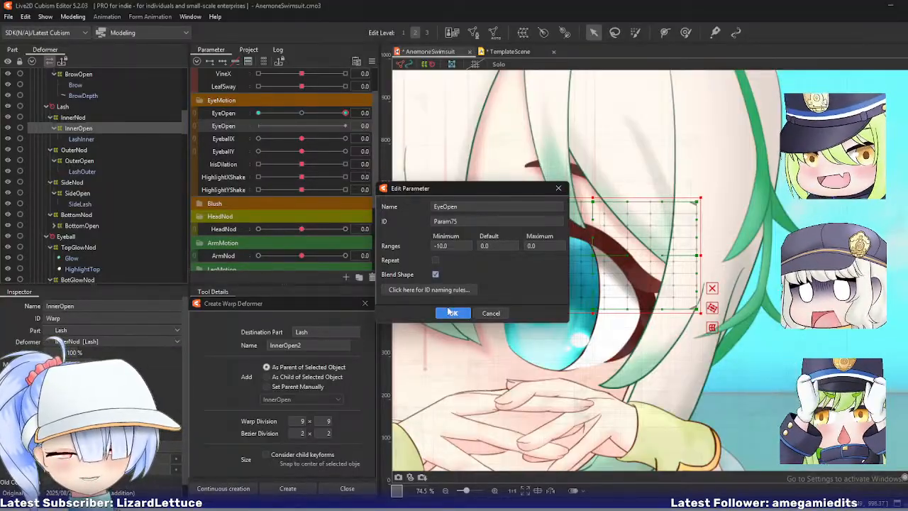
pyautogui.doubleClick(474, 206)
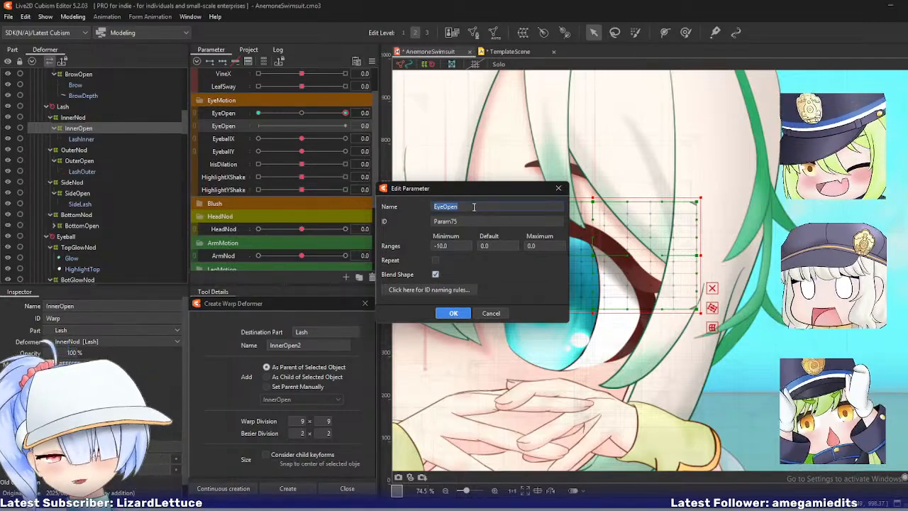
pyautogui.click(474, 206)
pyautogui.write('Blend')
pyautogui.press('Return')
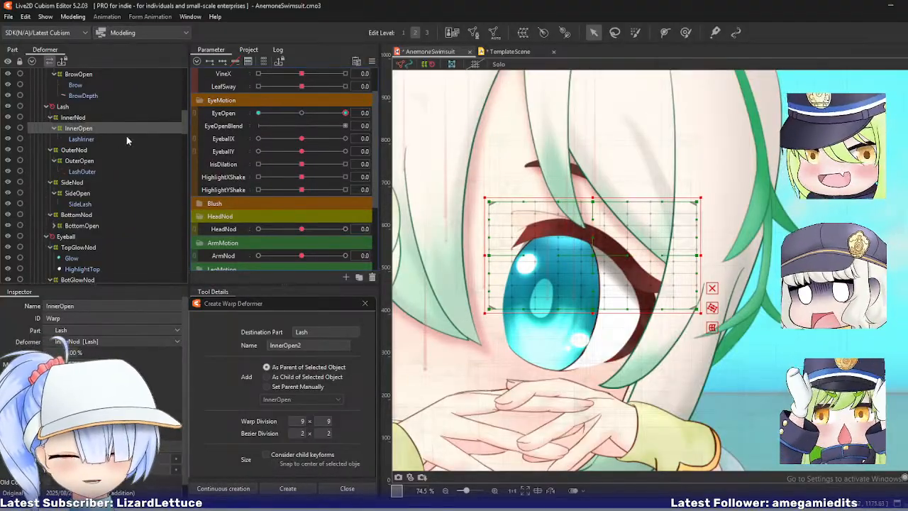
# - Create a 9 × 9 warp deformer named InnerOpen around LashInner and move it beside the original InnerOpen under InnerNod
pyautogui.click(82, 139)
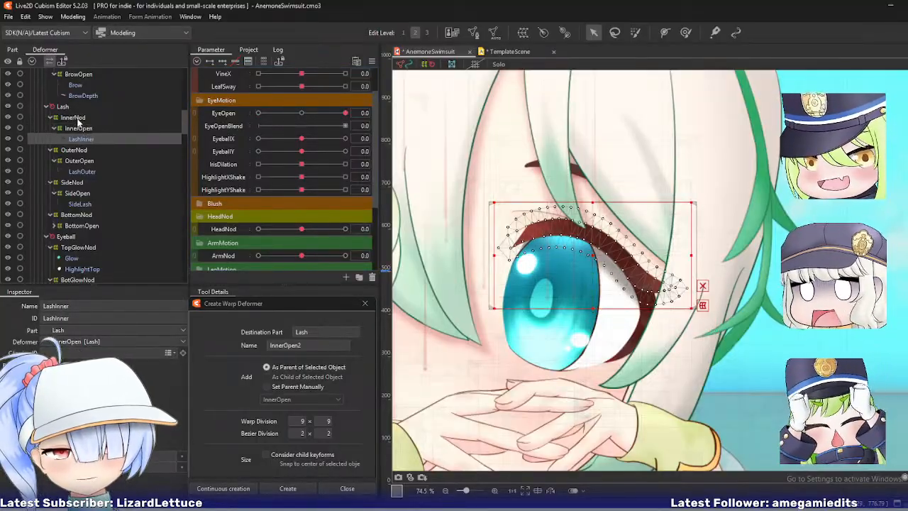
pyautogui.click(80, 129)
pyautogui.click(95, 140)
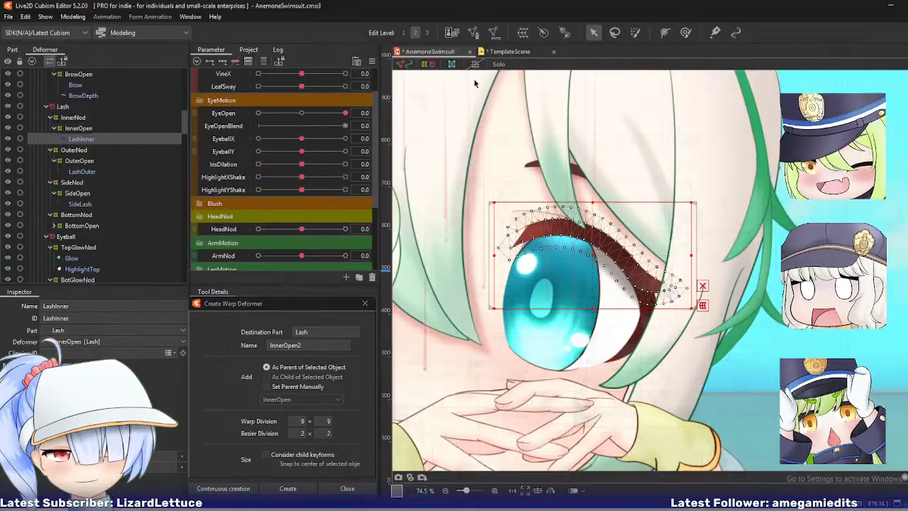
pyautogui.press('BackSpace')
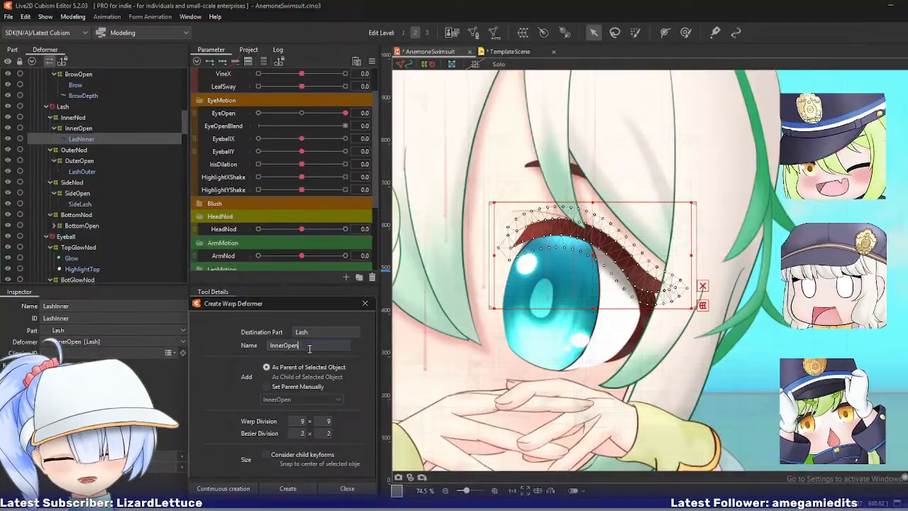
pyautogui.press('Return')
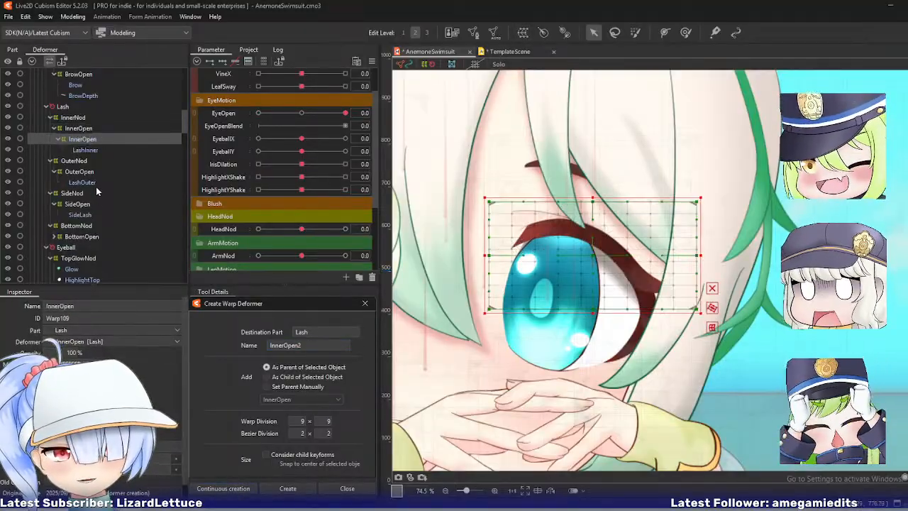
pyautogui.moveTo(89, 144)
pyautogui.mouseDown()
pyautogui.moveTo(79, 122)
pyautogui.moveTo(83, 149)
pyautogui.moveTo(79, 129)
pyautogui.mouseUp()
pyautogui.click(79, 128)
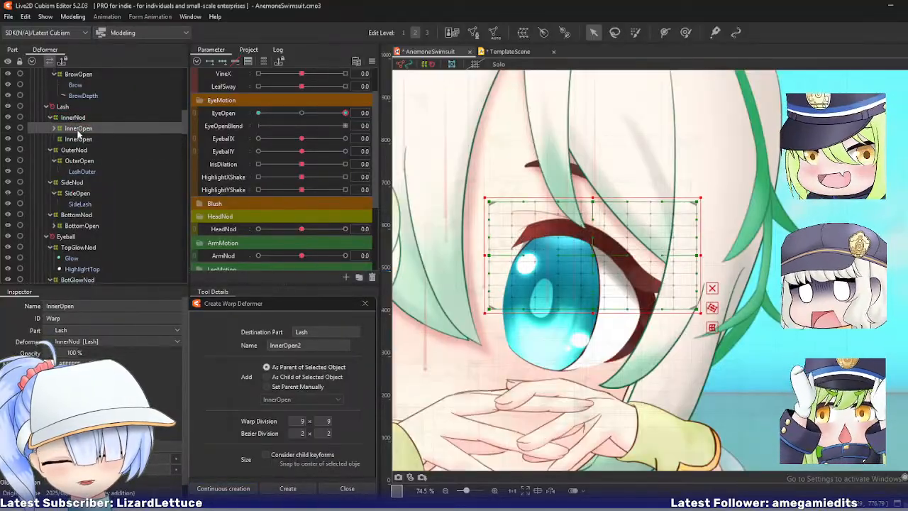
pyautogui.rightClick(234, 127)
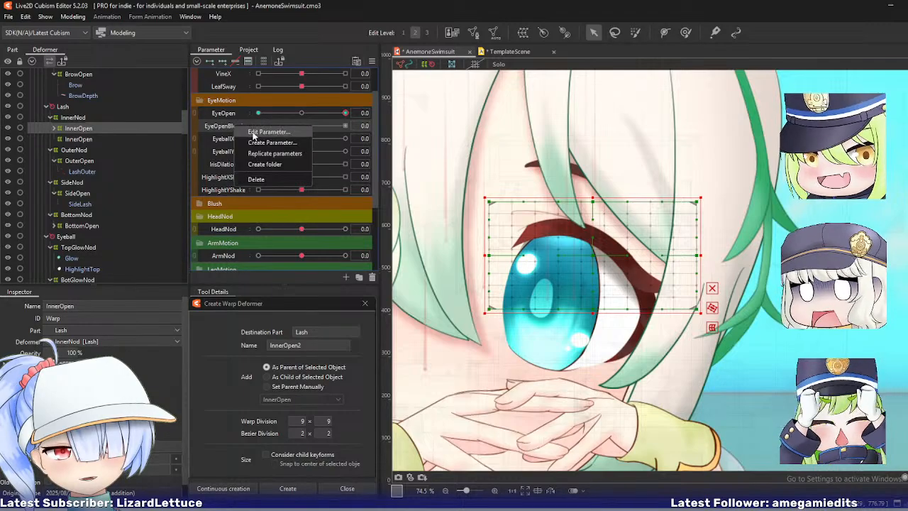
pyautogui.click(270, 137)
pyautogui.click(489, 313)
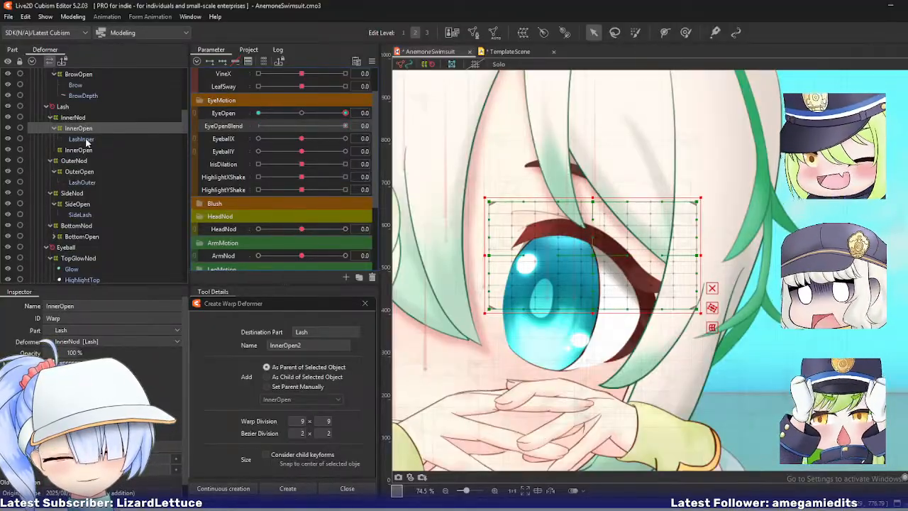
# - Undo the last change to keep LashInner inside the new InnerOpen, and compare it with the original InnerOpen
pyautogui.hotkey('ctrl', 'z')
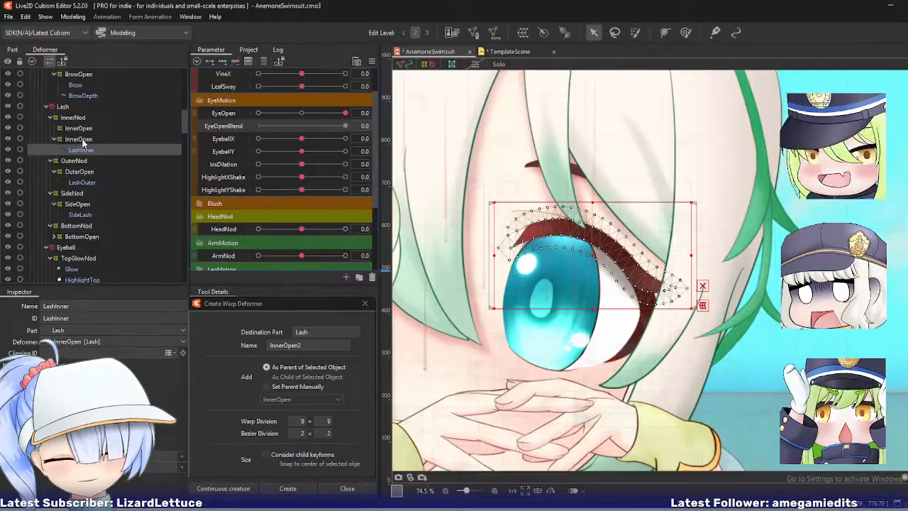
pyautogui.click(82, 139)
pyautogui.click(81, 129)
pyautogui.click(81, 140)
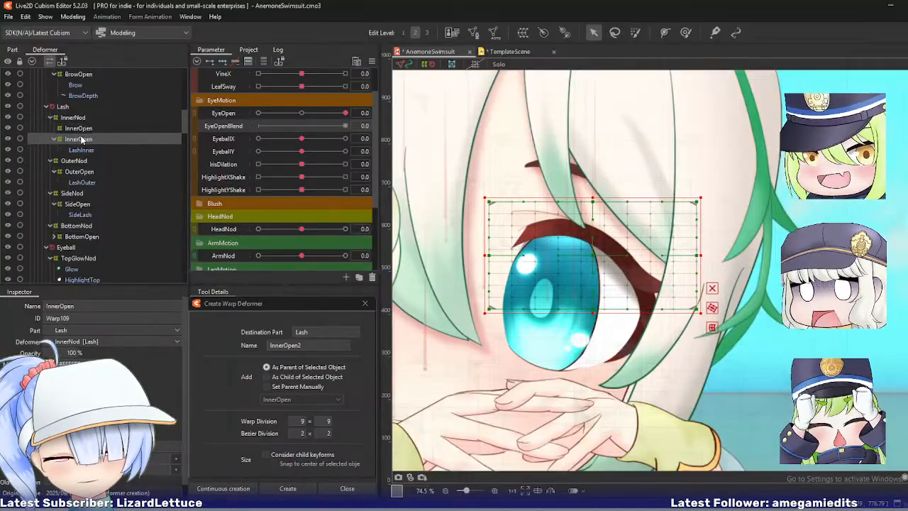
pyautogui.click(82, 128)
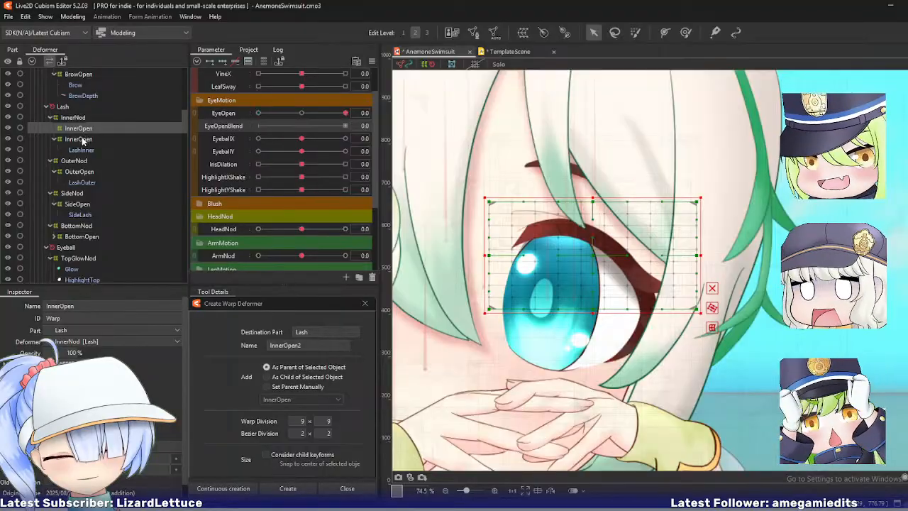
# - Key the new InnerOpen to EyeOpenBlend, copy the original's closed form onto it at -10.0, and test it with HeadNod
pyautogui.click(83, 140)
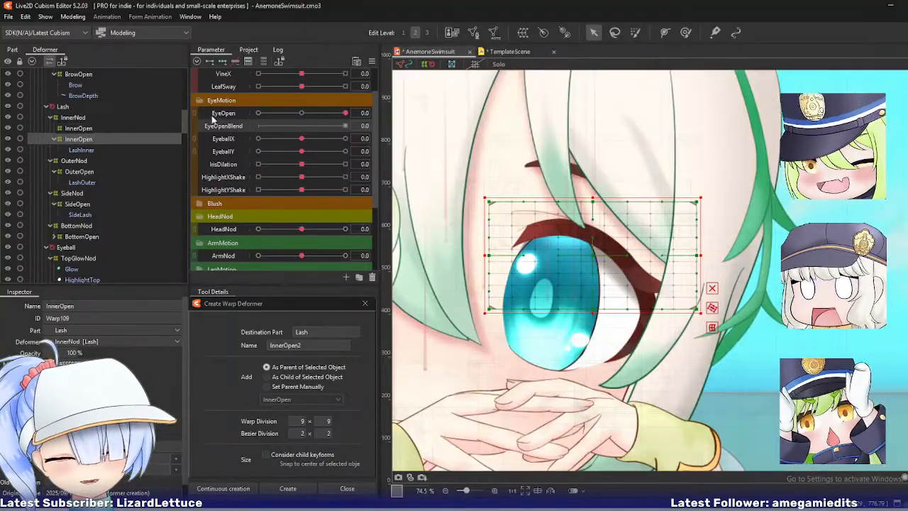
pyautogui.click(80, 129)
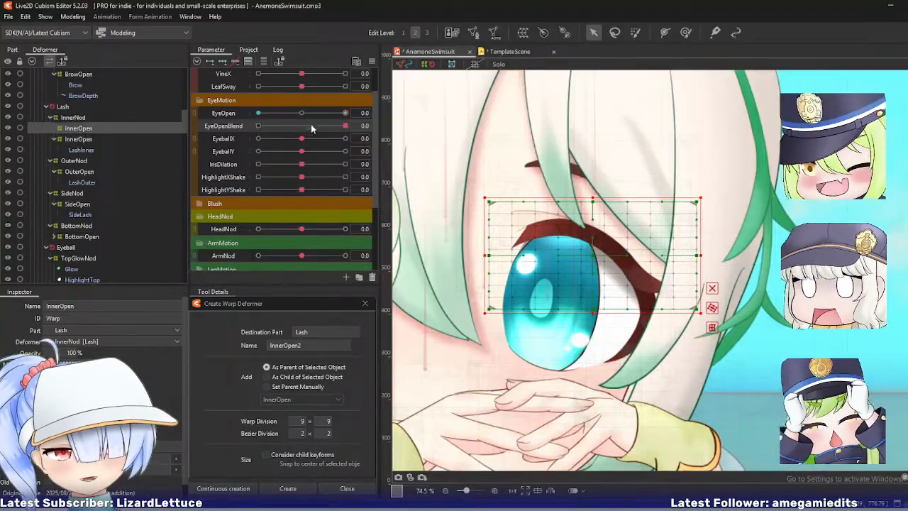
pyautogui.moveTo(346, 114); pyautogui.dragTo(258, 115)
pyautogui.click(67, 139)
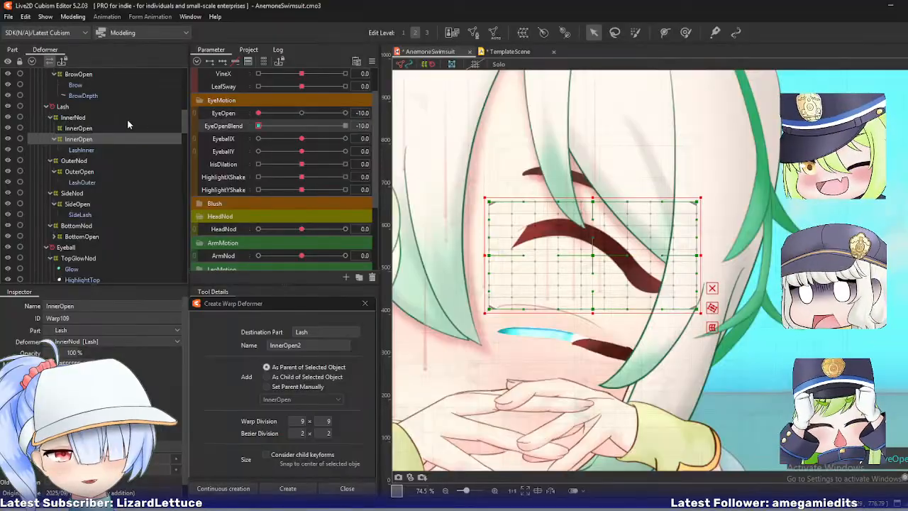
pyautogui.click(127, 128)
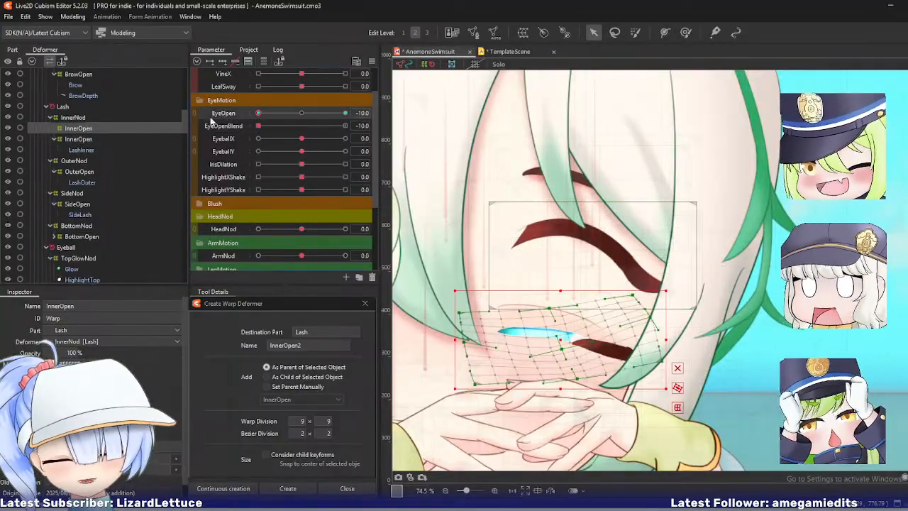
pyautogui.click(89, 139)
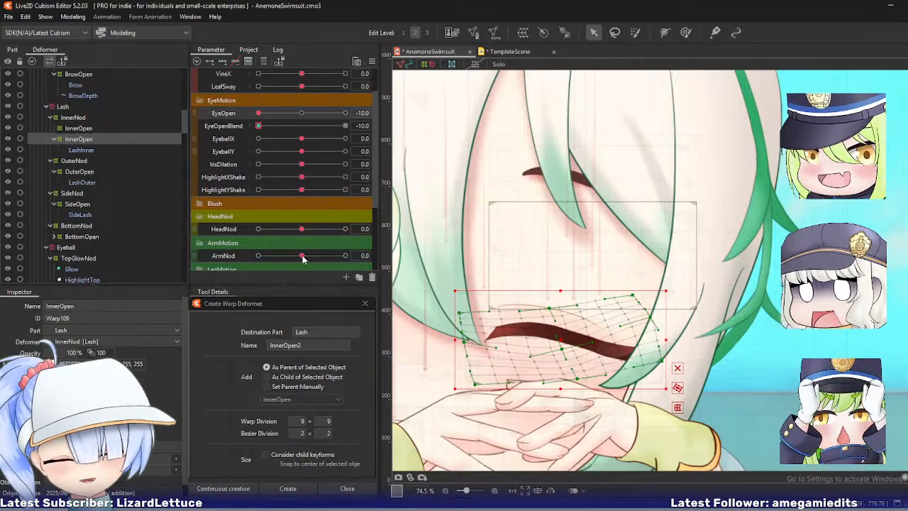
pyautogui.moveTo(301, 228); pyautogui.dragTo(224, 229)
pyautogui.hotkey('ctrl', 'd')
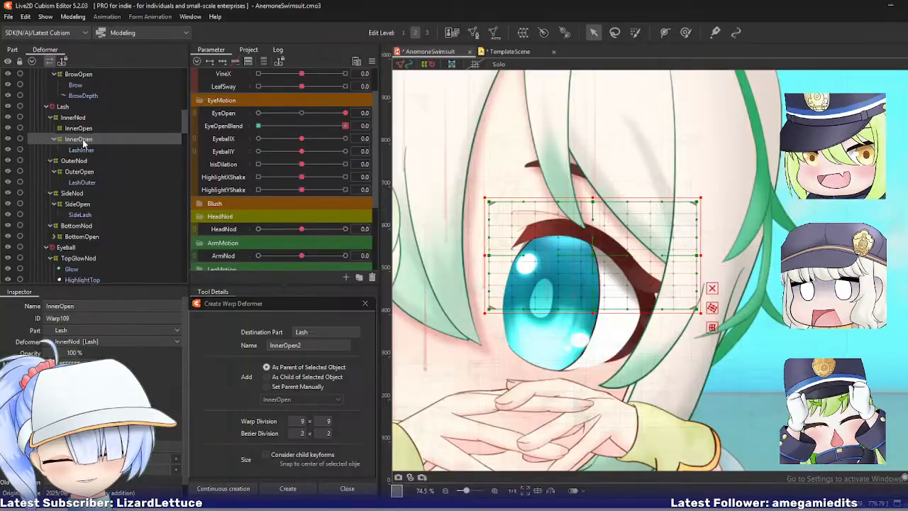
# - Move LashInner back into the original InnerOpen and remove the extra InnerOpen deformer
pyautogui.click(81, 150)
pyautogui.moveTo(81, 149); pyautogui.dragTo(78, 143)
pyautogui.click(75, 118)
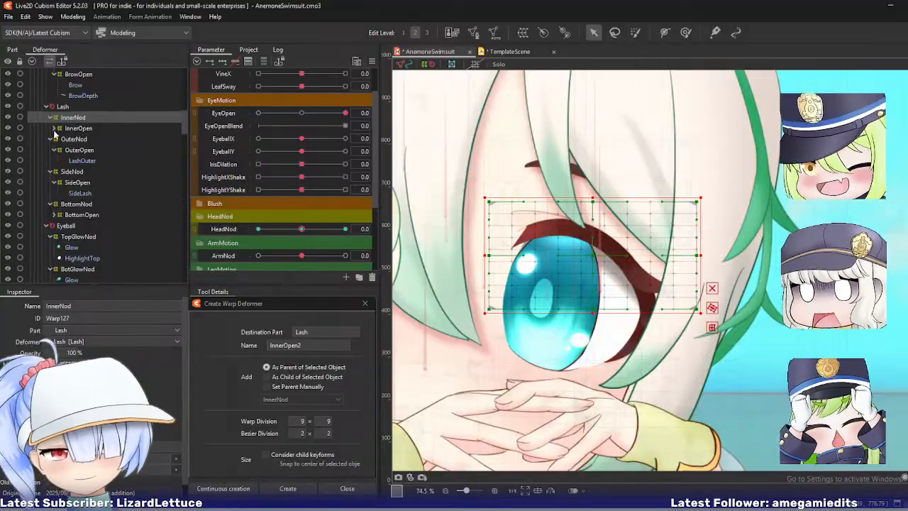
# - Review how the original InnerOpen and its parent InnerNod are nested and keyed
pyautogui.click(54, 128)
pyautogui.click(76, 130)
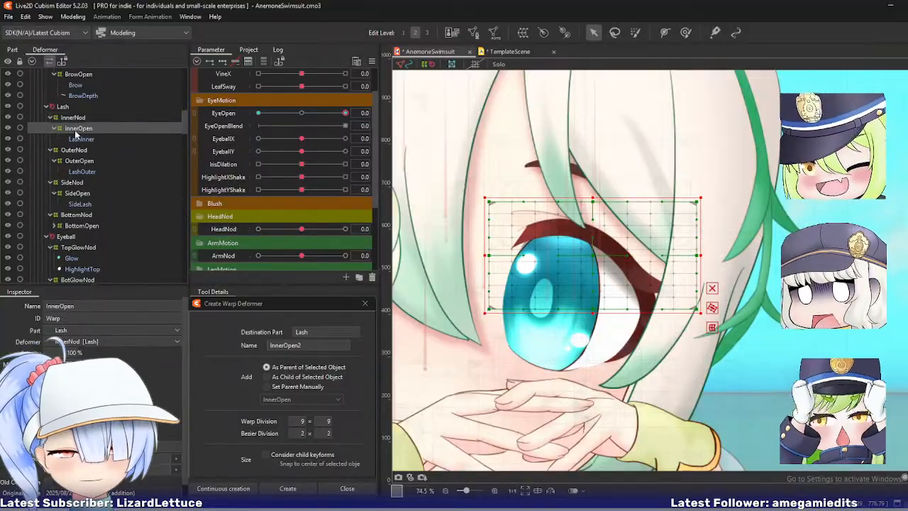
pyautogui.click(81, 118)
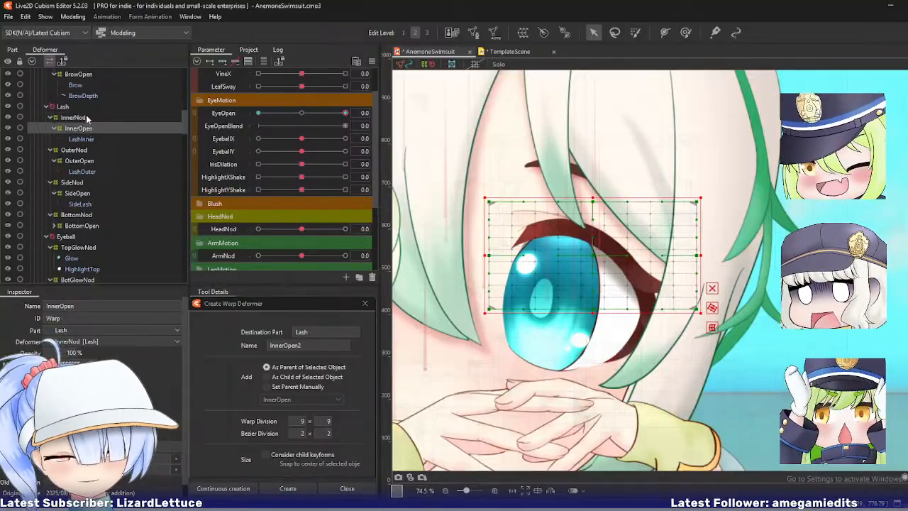
pyautogui.click(87, 128)
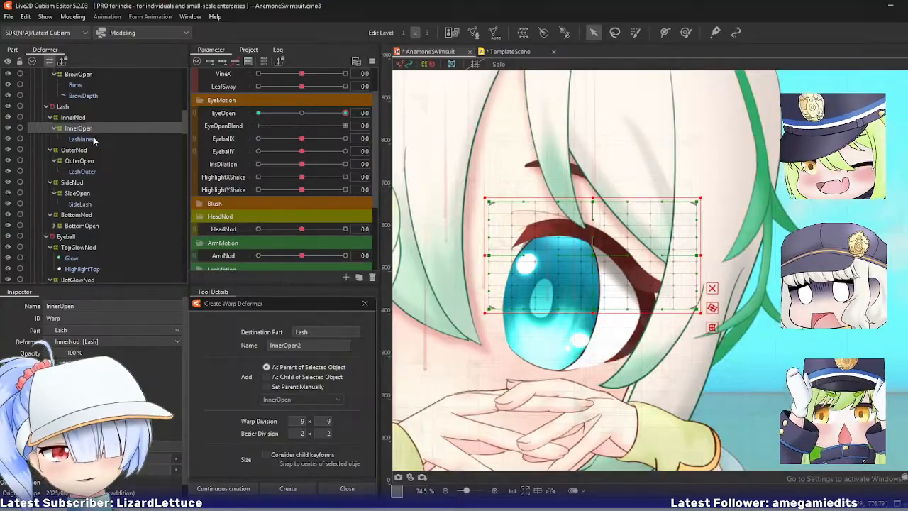
# - Apply the InnerNod deformer to its child elements to merge its head-nod keys into InnerOpen
pyautogui.click(91, 119)
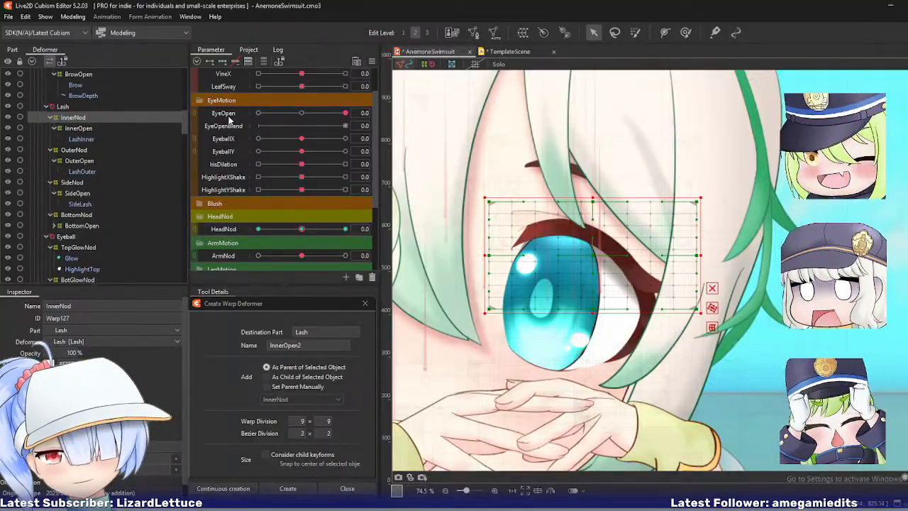
pyautogui.click(75, 17)
pyautogui.moveTo(81, 28)
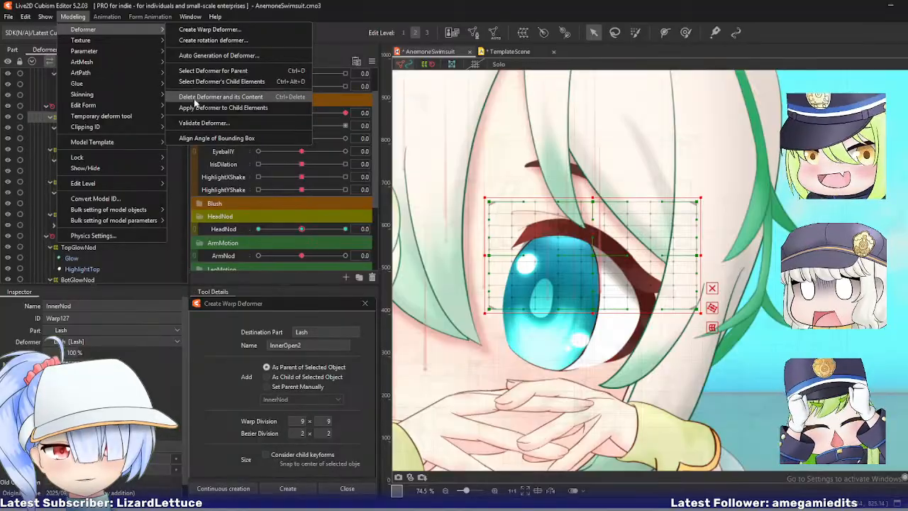
pyautogui.click(195, 107)
pyautogui.click(94, 117)
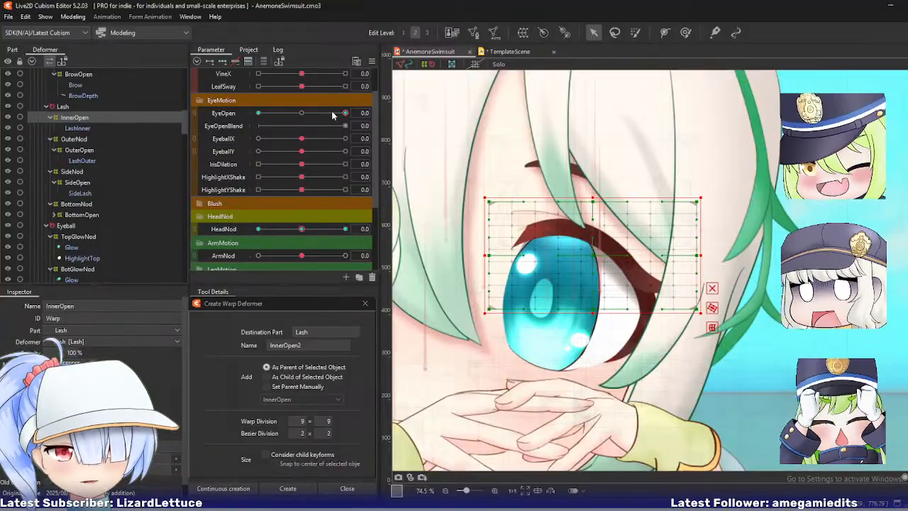
# - With EyeOpen and HeadNod both at -10.0, move the InnerOpen deformer up until the inner lash covers the eyeball remnant
pyautogui.moveTo(346, 113); pyautogui.dragTo(260, 113)
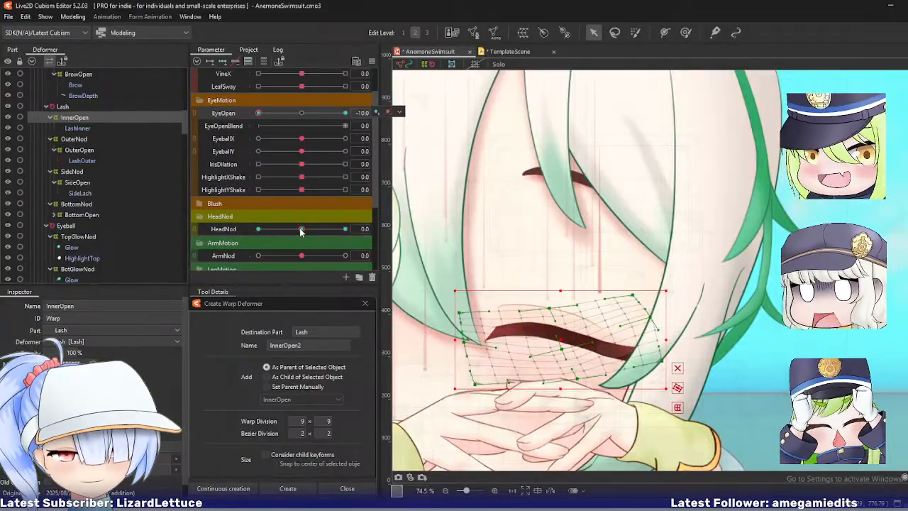
pyautogui.moveTo(302, 229); pyautogui.dragTo(257, 230)
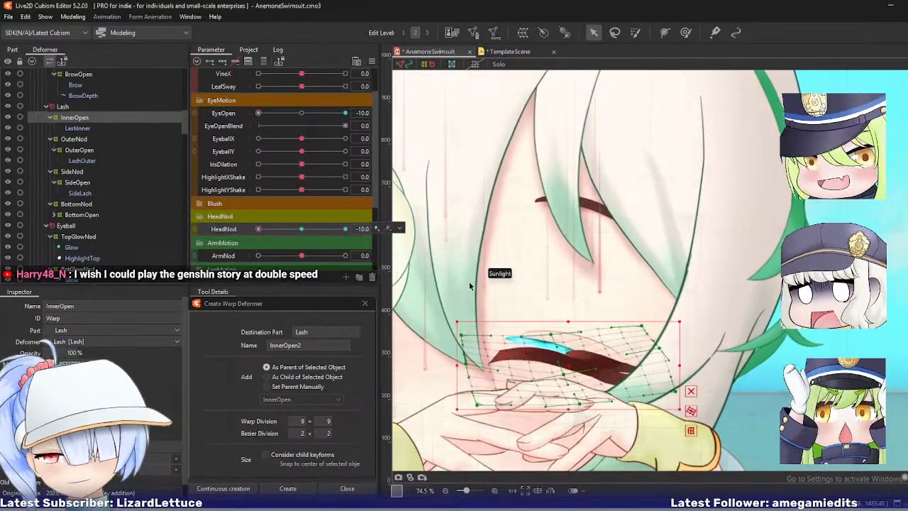
pyautogui.scroll(3, 536, 305)
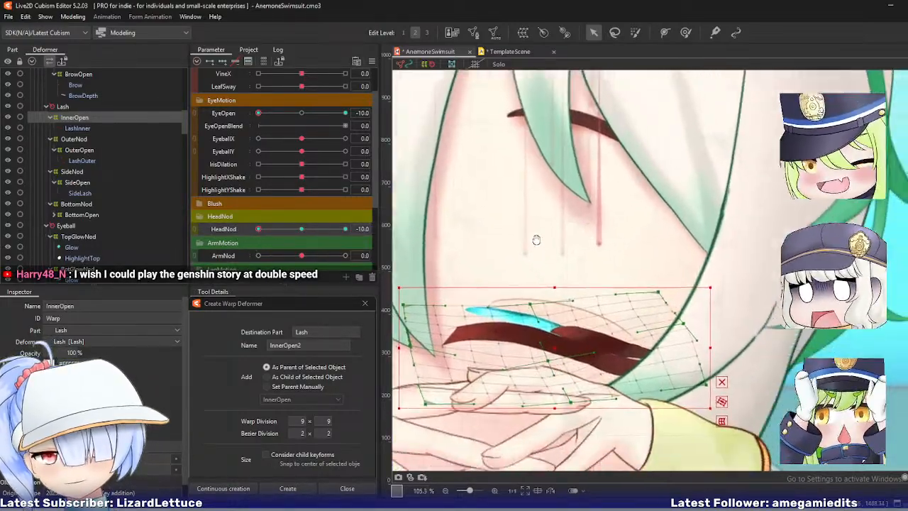
pyautogui.moveTo(543, 318); pyautogui.dragTo(586, 261)
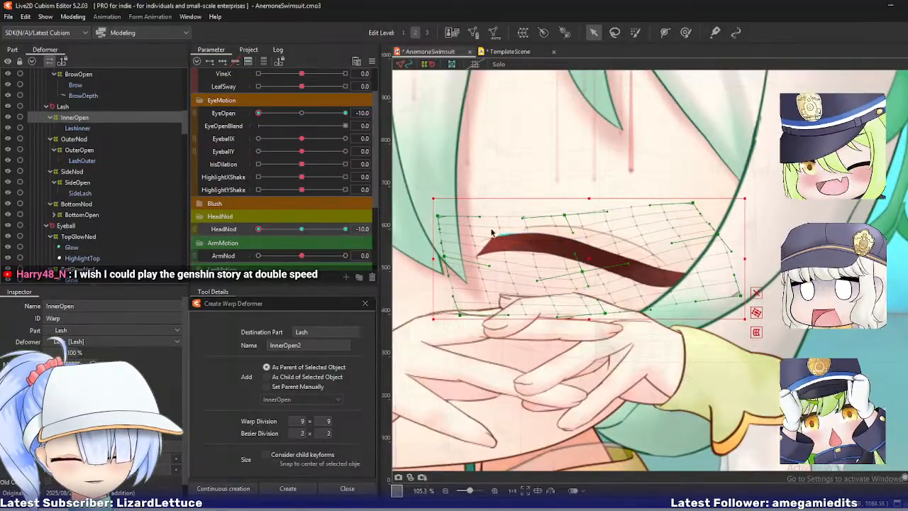
pyautogui.moveTo(261, 229); pyautogui.dragTo(222, 234)
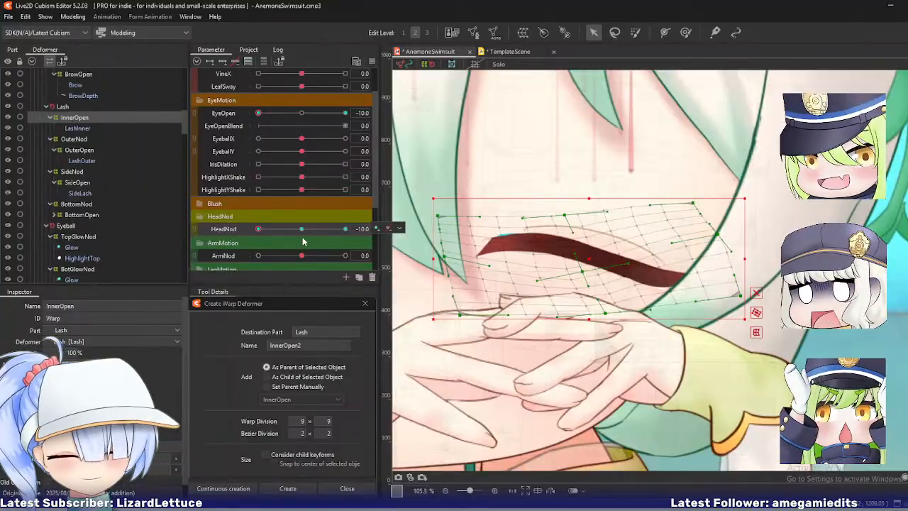
# - Reshape InnerOpen at the closed-eye, nodded key by raising its upper inner corner point slightly, and recheck EyeOpen and HeadNod at -10.0
pyautogui.click(400, 228)
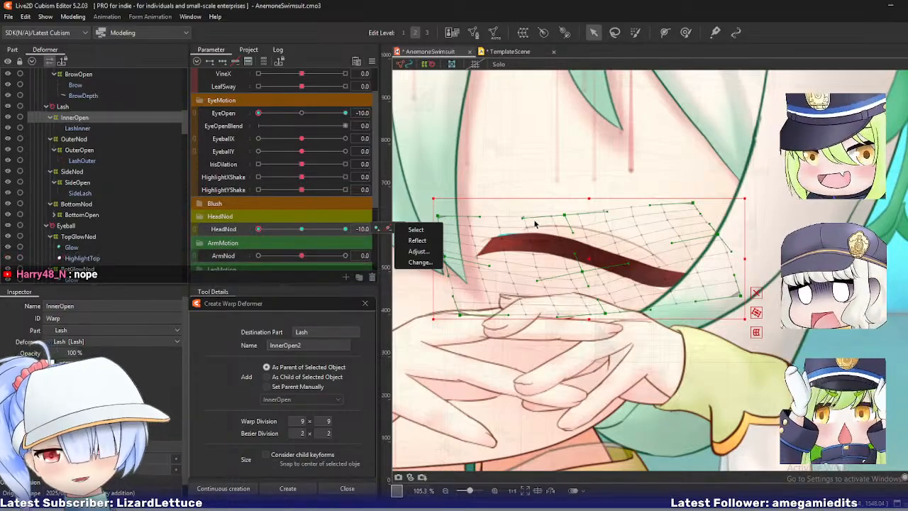
pyautogui.moveTo(569, 225); pyautogui.dragTo(598, 219)
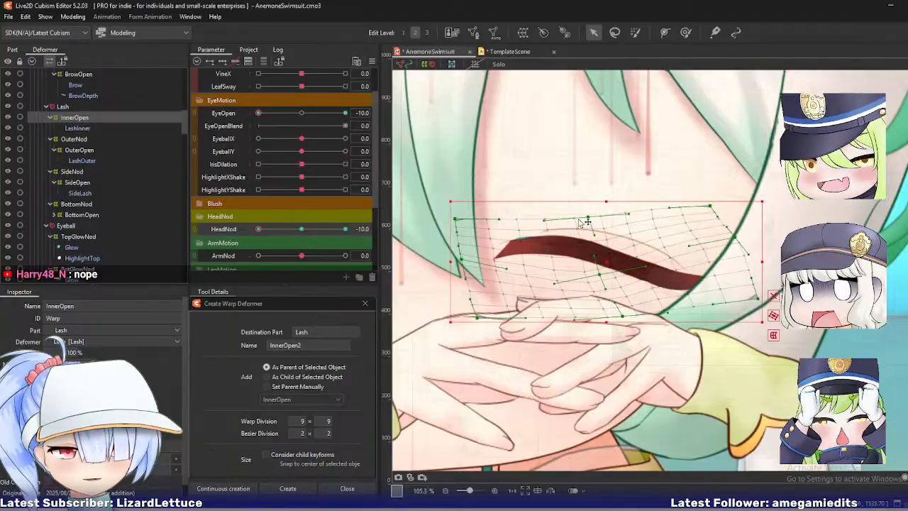
pyautogui.moveTo(461, 221); pyautogui.dragTo(458, 213)
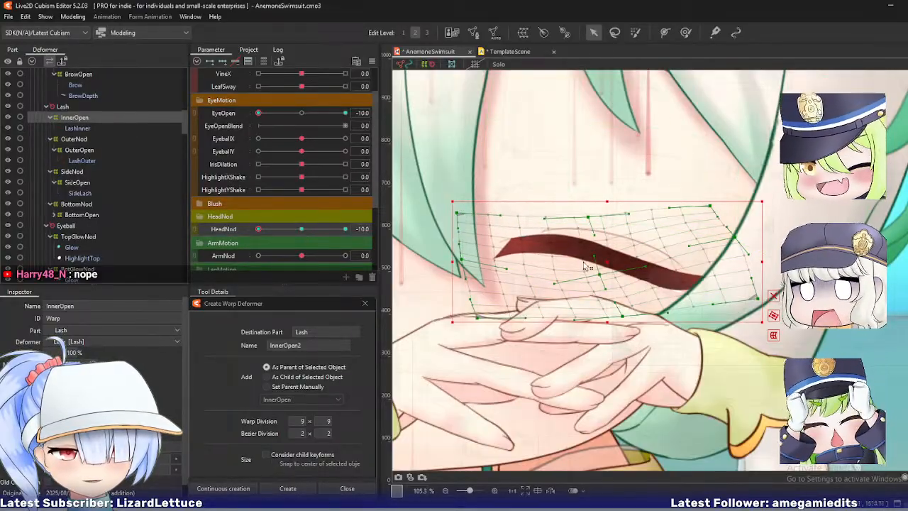
pyautogui.click(279, 115)
pyautogui.moveTo(280, 119); pyautogui.dragTo(259, 114)
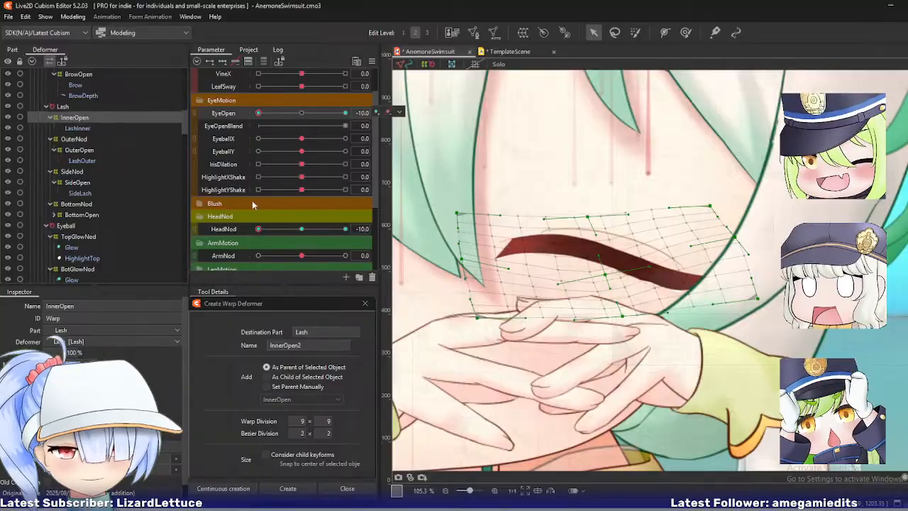
pyautogui.moveTo(260, 230)
pyautogui.mouseDown()
pyautogui.moveTo(295, 231)
pyautogui.moveTo(259, 230)
pyautogui.mouseUp()
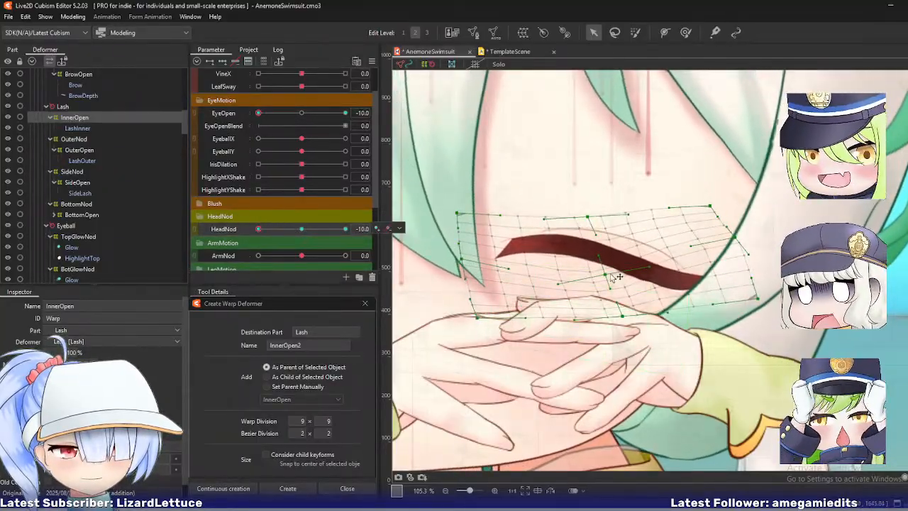
# - Inspect the reshaped inner lash at different zoom levels with EyeOpen and HeadNod held at -10.0
pyautogui.scroll(-4, 573, 228)
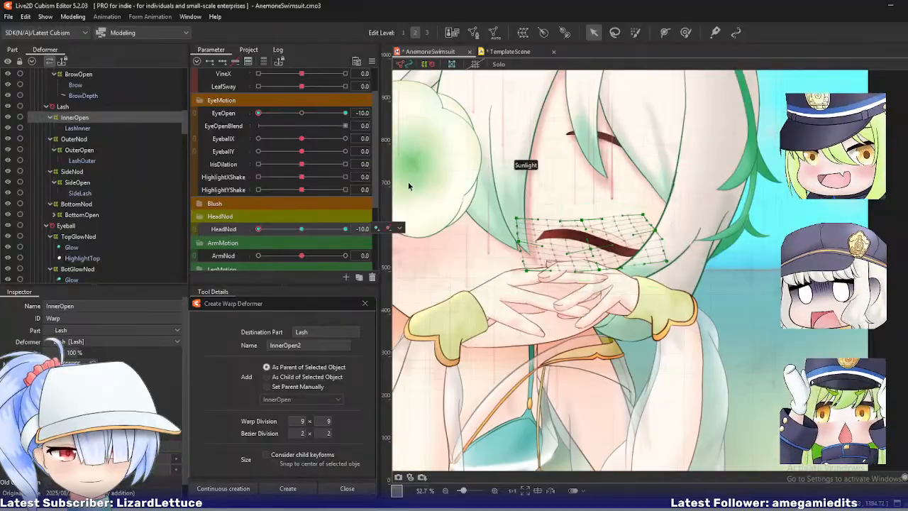
pyautogui.scroll(4, 538, 210)
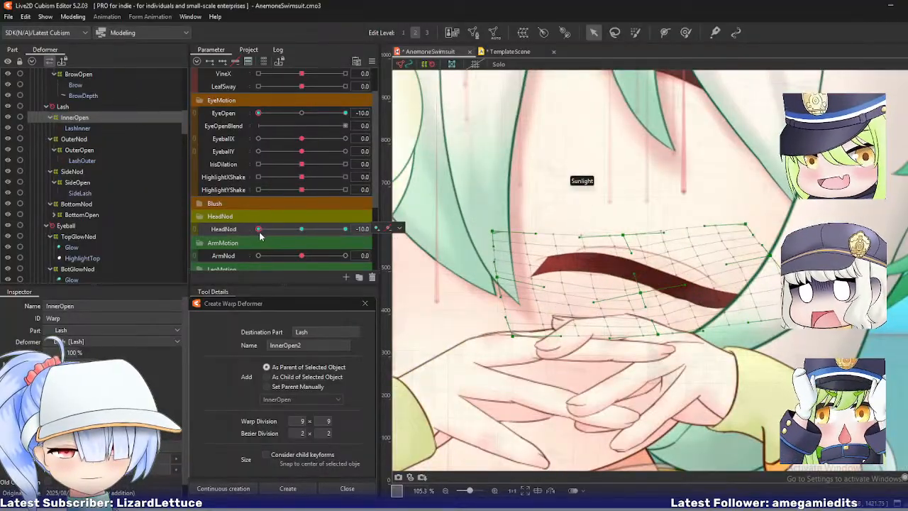
pyautogui.moveTo(258, 229)
pyautogui.mouseDown()
pyautogui.moveTo(288, 233)
pyautogui.moveTo(259, 231)
pyautogui.mouseUp()
pyautogui.click(376, 228)
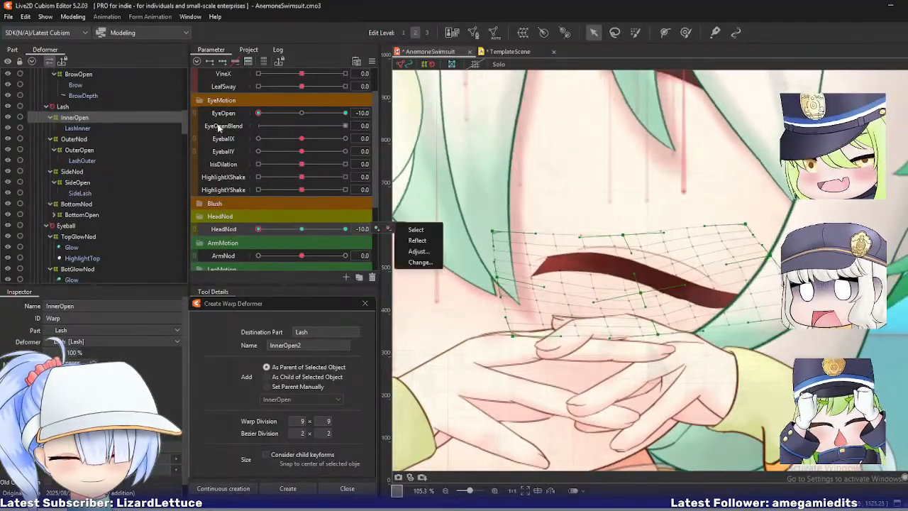
pyautogui.moveTo(258, 117)
pyautogui.mouseDown()
pyautogui.moveTo(298, 118)
pyautogui.moveTo(259, 117)
pyautogui.mouseUp()
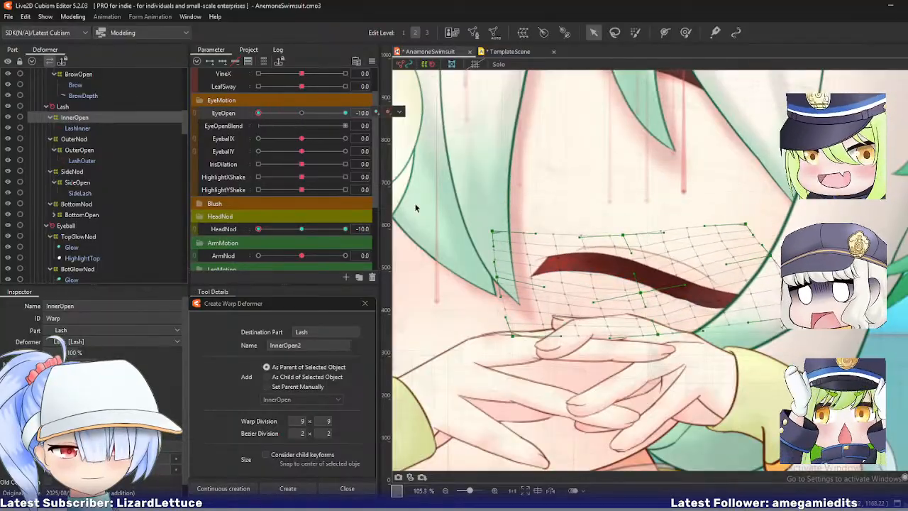
# - Nudge the InnerOpen deformer slightly down at the -10.0 EyeOpen and HeadNod key, and compare its keys with OuterNod's
pyautogui.click(642, 283)
pyautogui.moveTo(642, 283); pyautogui.dragTo(642, 287)
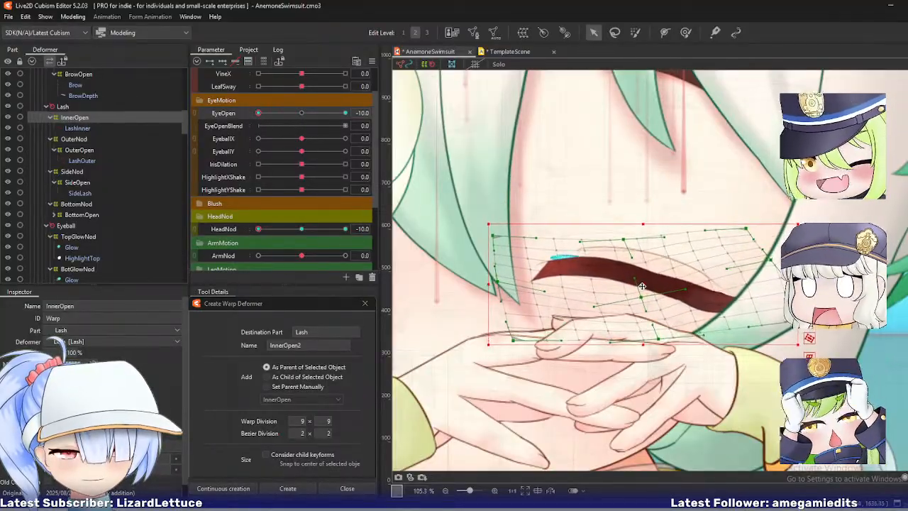
pyautogui.moveTo(258, 114)
pyautogui.mouseDown()
pyautogui.moveTo(298, 115)
pyautogui.moveTo(258, 113)
pyautogui.mouseUp()
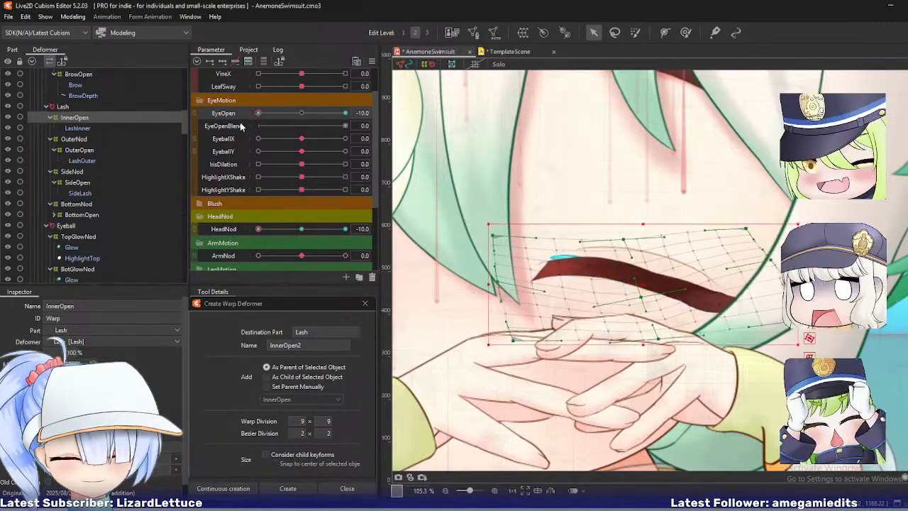
pyautogui.click(73, 140)
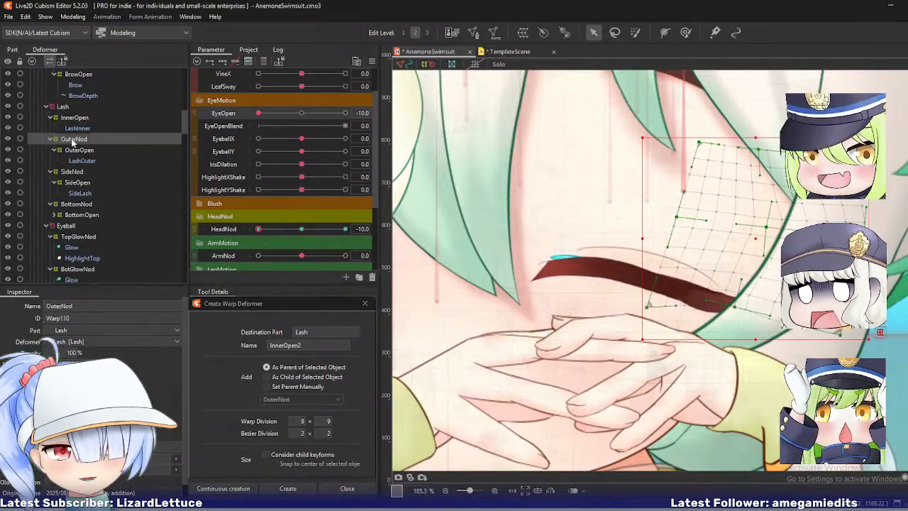
pyautogui.click(74, 118)
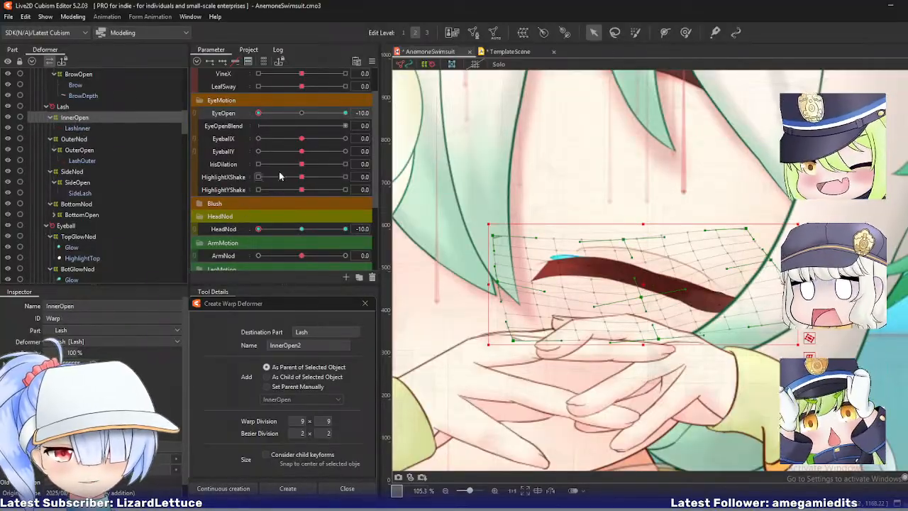
pyautogui.moveTo(259, 229)
pyautogui.mouseDown()
pyautogui.moveTo(280, 231)
pyautogui.moveTo(258, 229)
pyautogui.mouseUp()
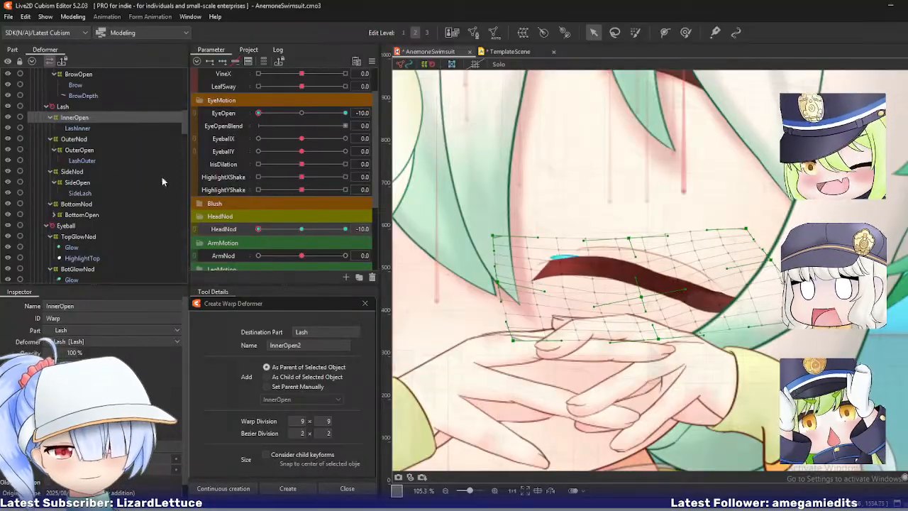
# - Reset the parameters to their defaults and apply the OuterNod deformer to its child elements
pyautogui.click(84, 140)
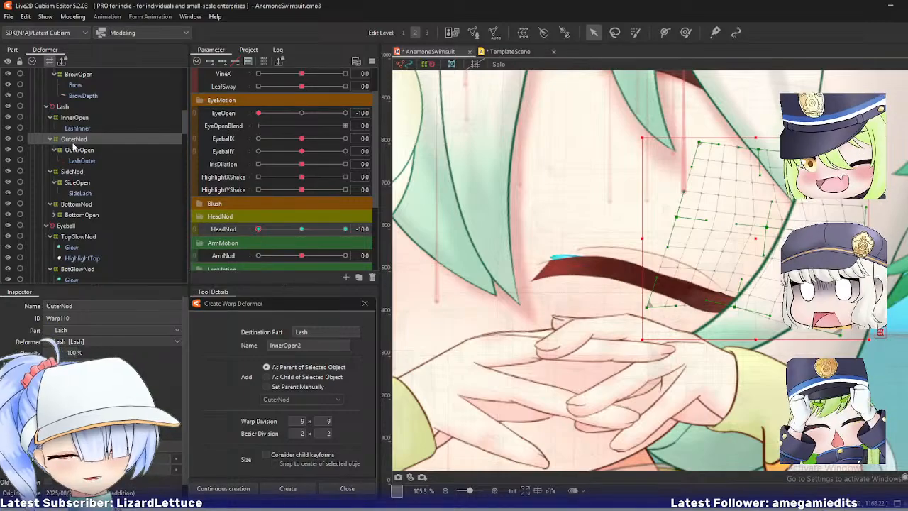
pyautogui.hotkey('ctrl', 'd')
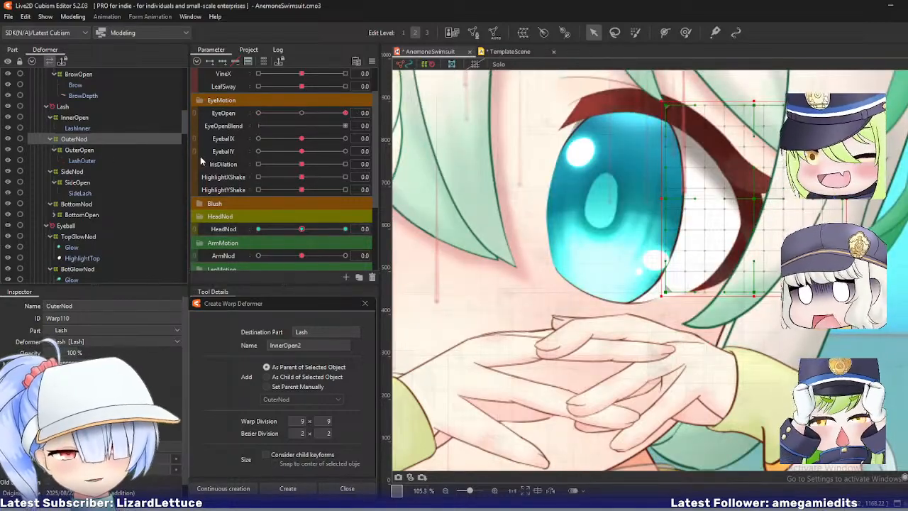
pyautogui.scroll(-3, 571, 165)
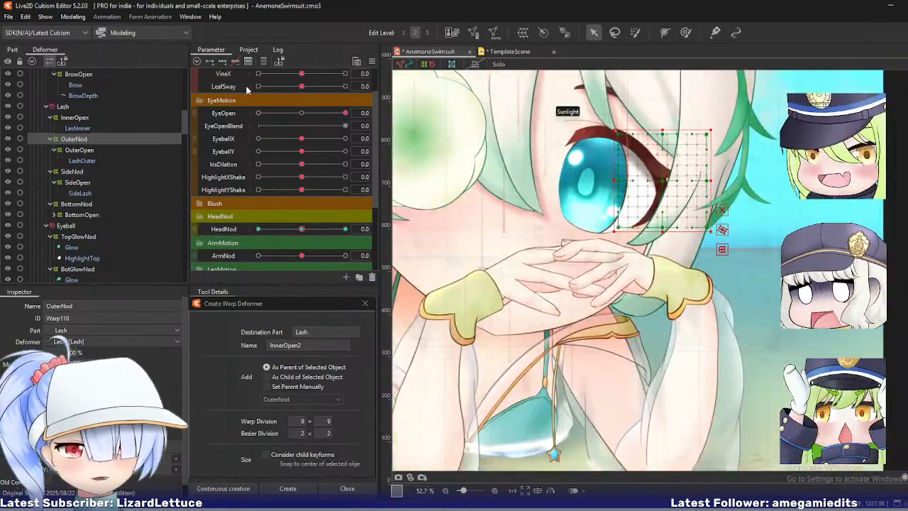
pyautogui.scroll(1, 498, 150)
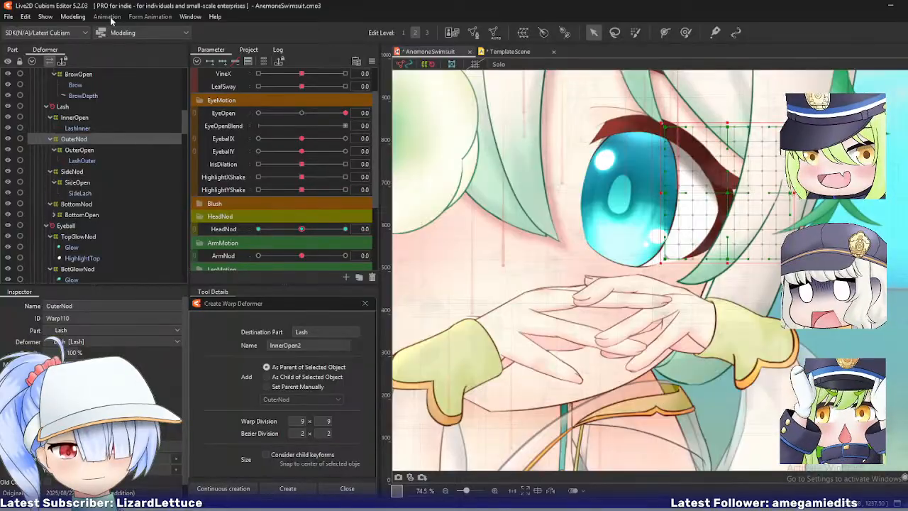
pyautogui.click(72, 17)
pyautogui.moveTo(98, 43)
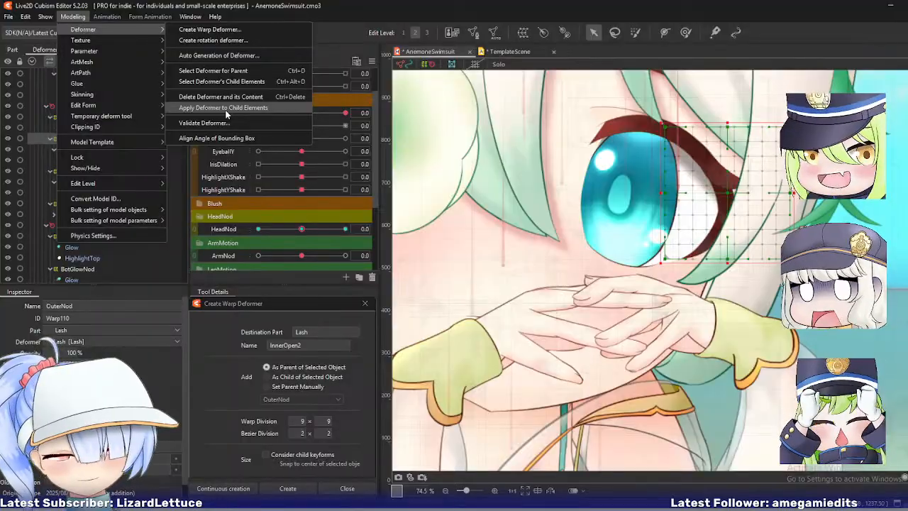
pyautogui.click(226, 110)
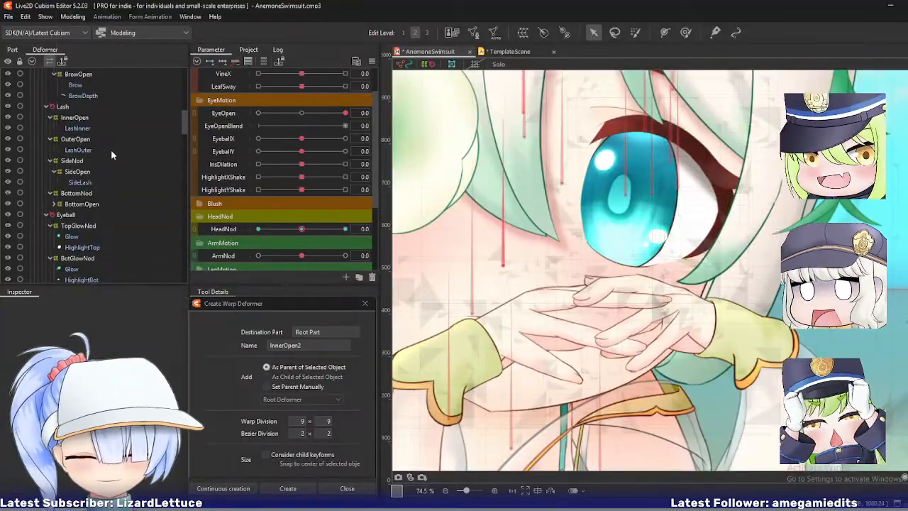
# - Apply the SideNod and BottomNod deformers to their child elements
pyautogui.click(77, 162)
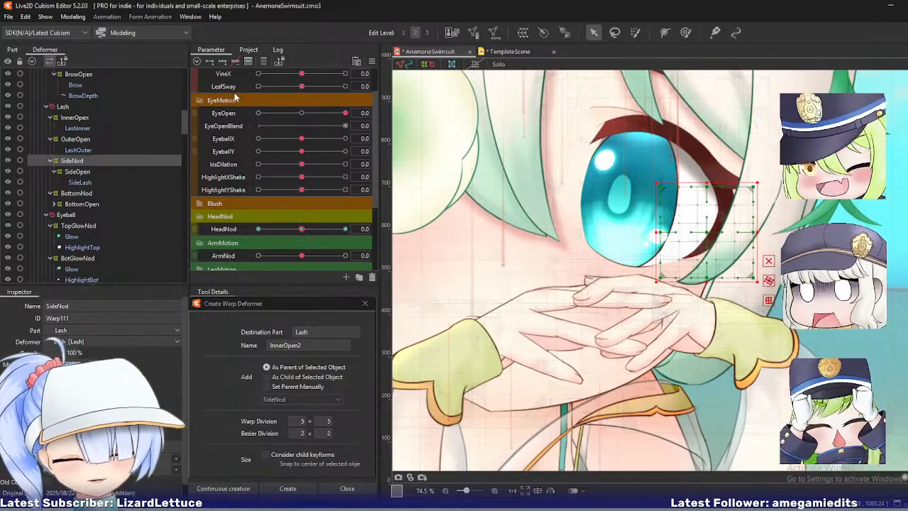
pyautogui.click(73, 16)
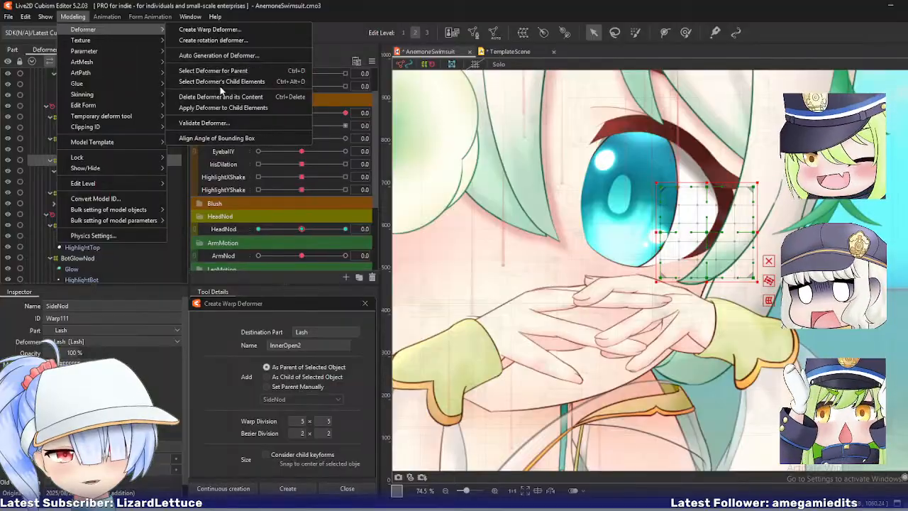
pyautogui.click(222, 109)
pyautogui.click(85, 184)
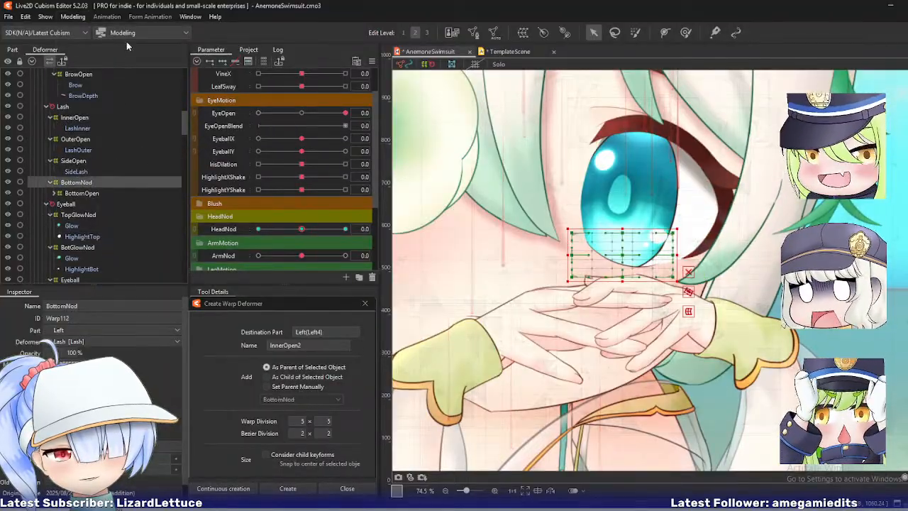
pyautogui.click(72, 17)
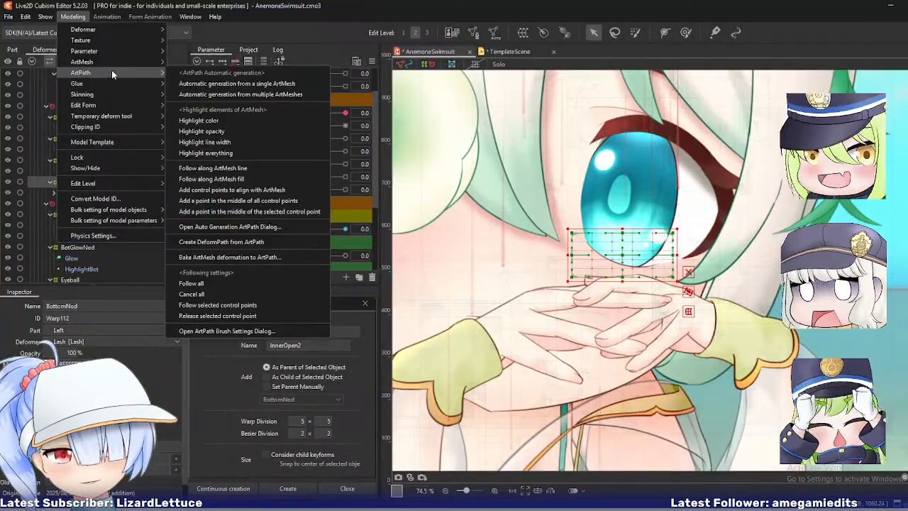
pyautogui.moveTo(89, 29)
pyautogui.click(220, 108)
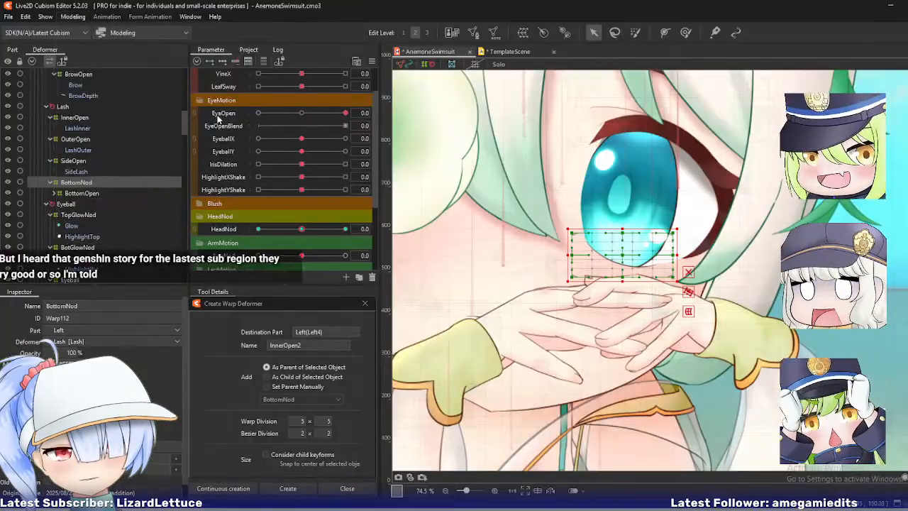
# - Set EyeOpen and HeadNod to -10.0 with InnerOpen selected and examine the closed lash up close
pyautogui.moveTo(319, 111); pyautogui.dragTo(257, 113)
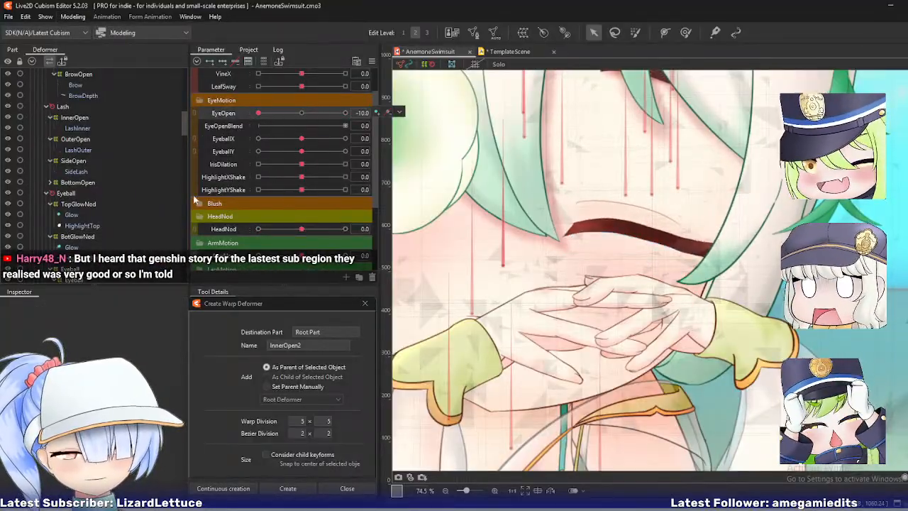
pyautogui.click(90, 119)
pyautogui.moveTo(301, 229); pyautogui.dragTo(230, 233)
pyautogui.scroll(5, 697, 256)
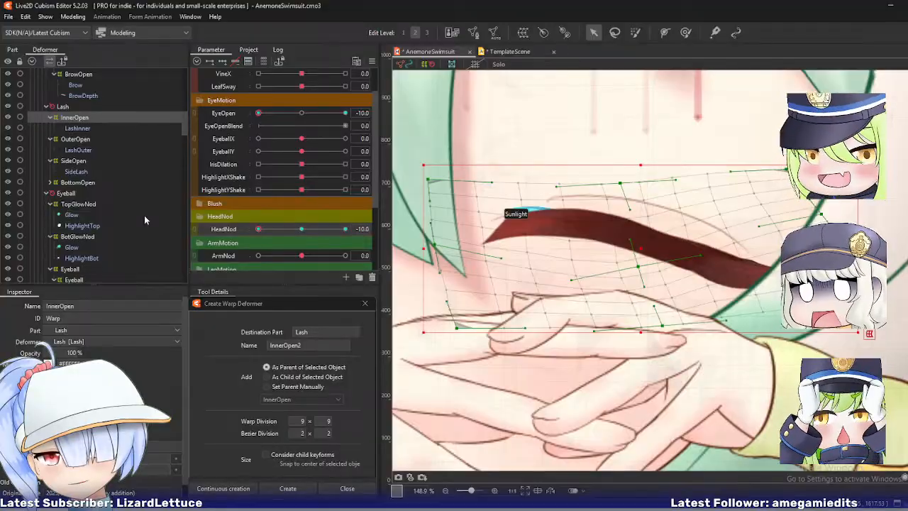
pyautogui.scroll(-4, 585, 197)
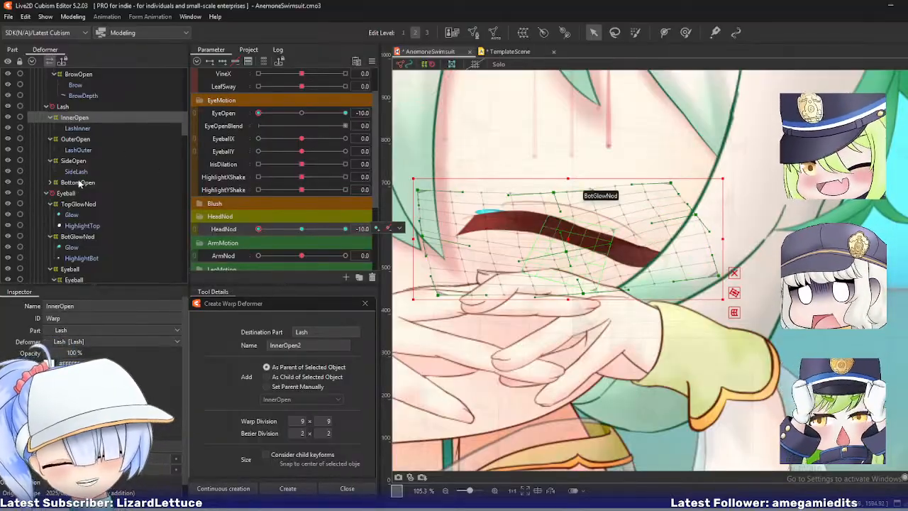
# - Expand BottomOpen, isolate the lash elements down to BottomLash in Solo view, and select InnerOpen
pyautogui.click(50, 182)
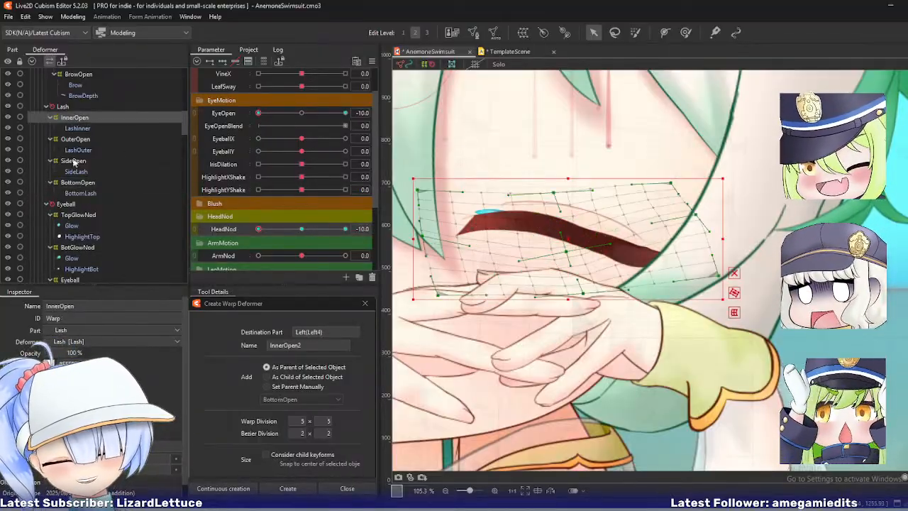
pyautogui.keyDown('shift'); pyautogui.click(80, 194); pyautogui.keyUp('shift')
pyautogui.click(74, 117)
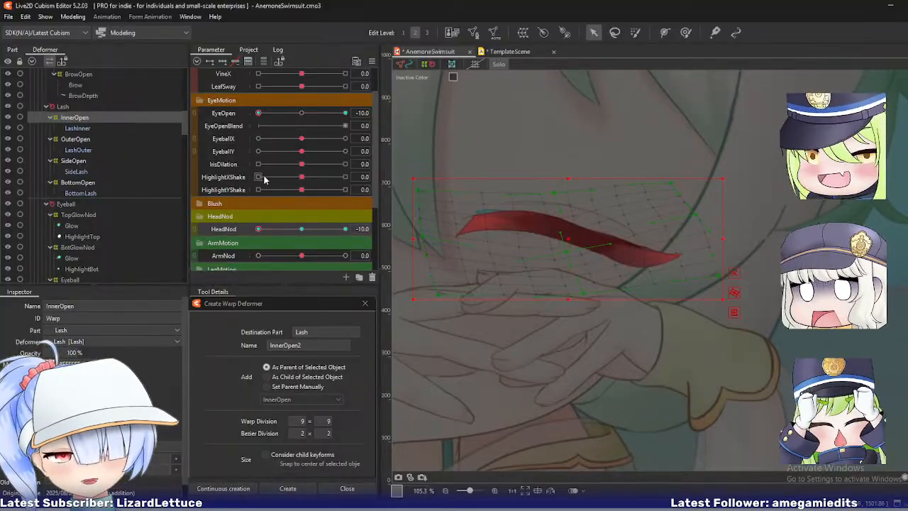
# - Scrub HeadNod and EyeOpen near -10.0 to compare how the InnerOpen and OuterOpen closed lashes line up
pyautogui.moveTo(260, 229)
pyautogui.mouseDown()
pyautogui.moveTo(279, 231)
pyautogui.moveTo(243, 233)
pyautogui.mouseUp()
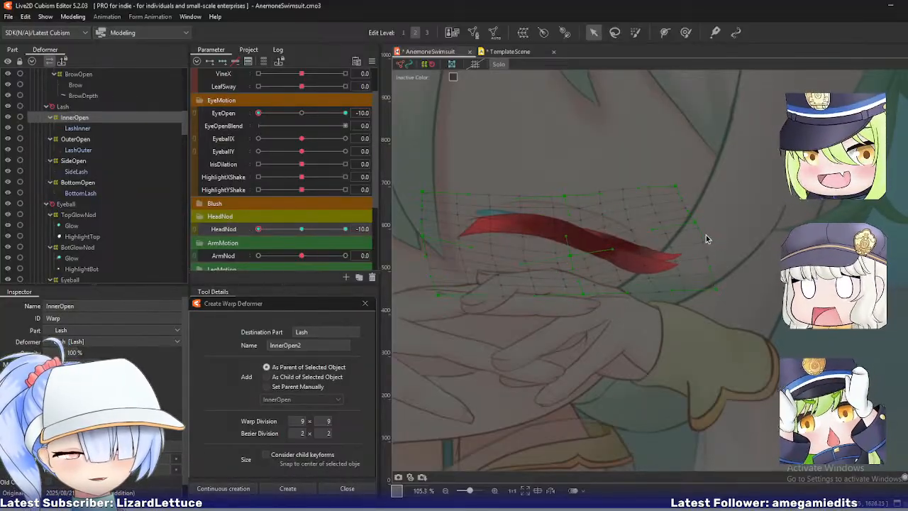
pyautogui.moveTo(258, 229); pyautogui.dragTo(234, 230)
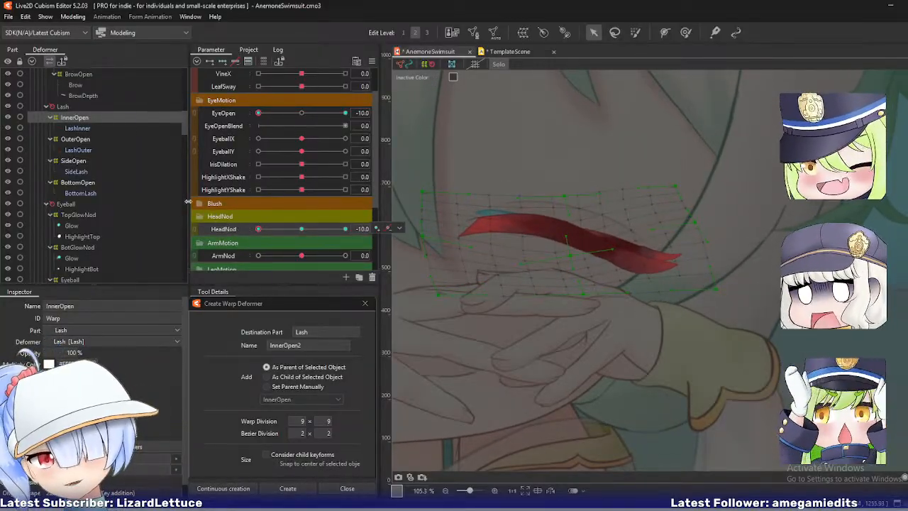
pyautogui.click(77, 139)
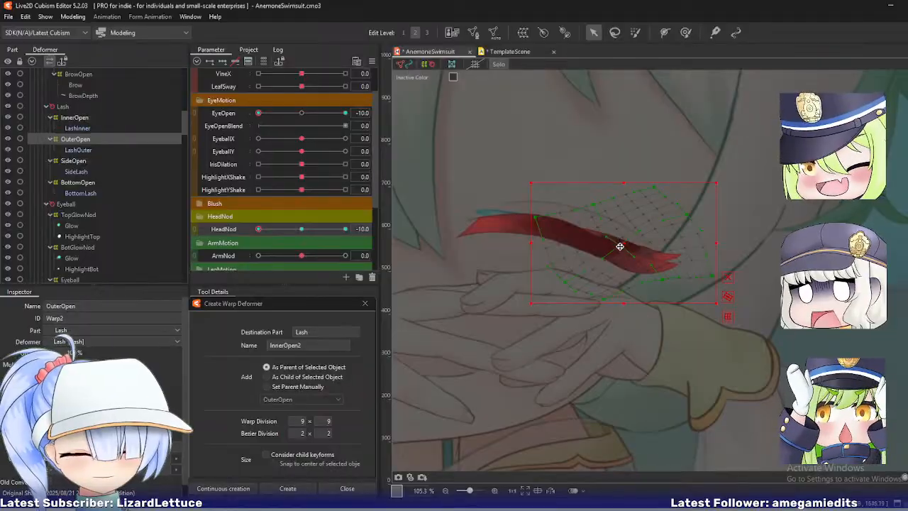
pyautogui.moveTo(620, 246)
pyautogui.mouseDown()
pyautogui.moveTo(628, 257)
pyautogui.moveTo(617, 238)
pyautogui.mouseUp()
pyautogui.moveTo(259, 114)
pyautogui.mouseDown()
pyautogui.moveTo(300, 114)
pyautogui.moveTo(259, 113)
pyautogui.mouseUp()
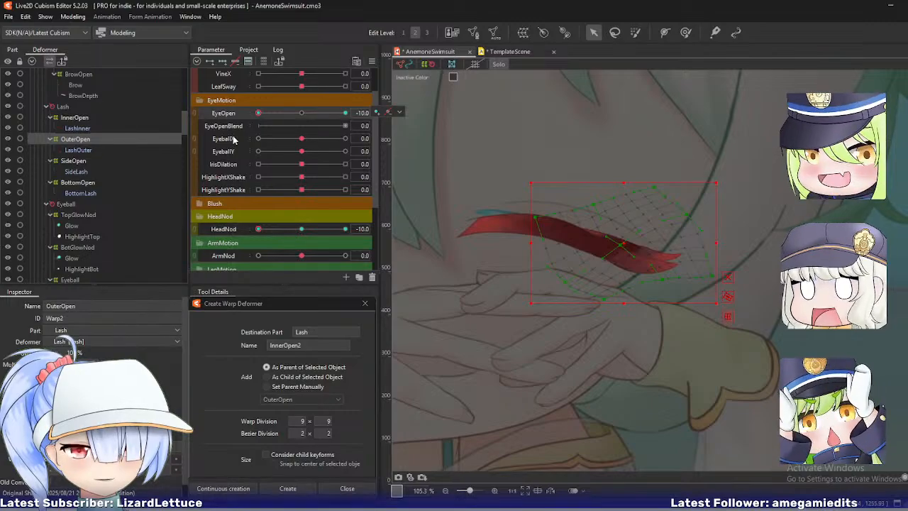
pyautogui.moveTo(275, 228); pyautogui.dragTo(221, 224)
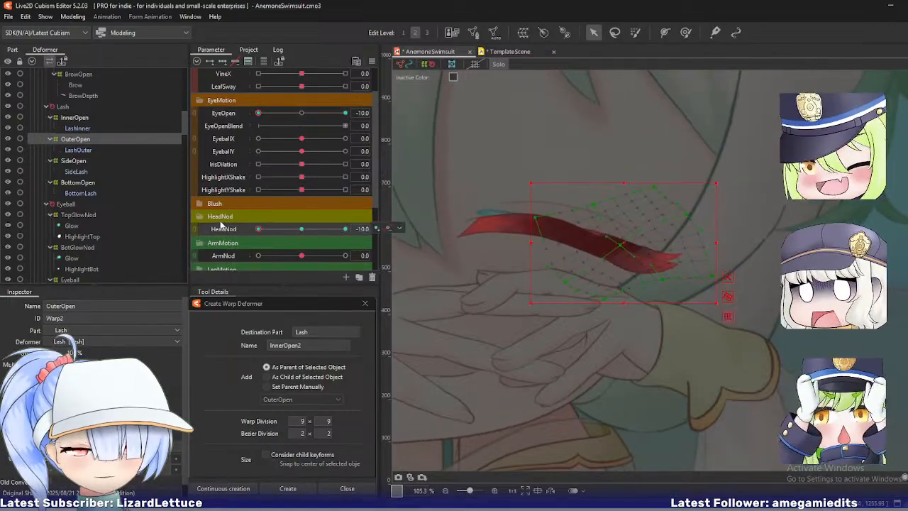
# - Reshape InnerOpen's warp mesh at EyeOpen and HeadNod -10.0, lifting its outer end and adjusting the centre to align the closed lash
pyautogui.click(74, 117)
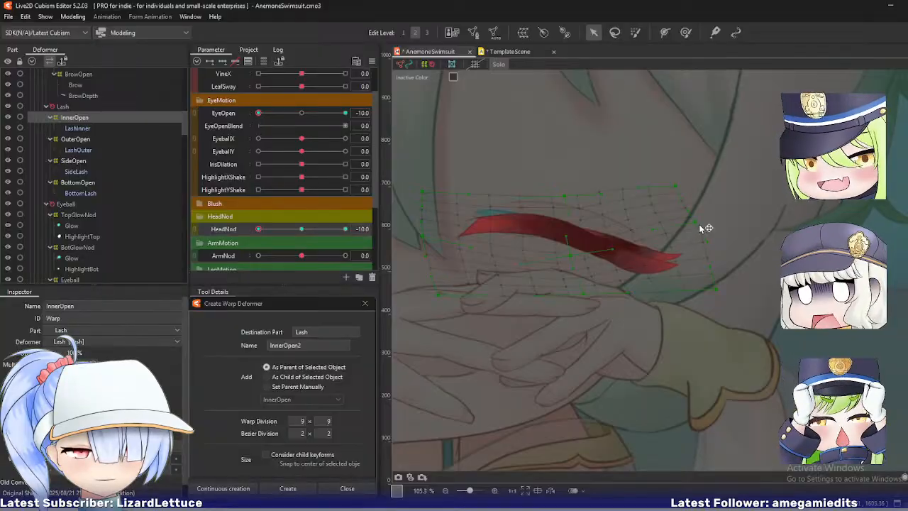
pyautogui.moveTo(719, 298)
pyautogui.moveTo(718, 299); pyautogui.dragTo(700, 274)
pyautogui.hotkey('ctrl', 'z')
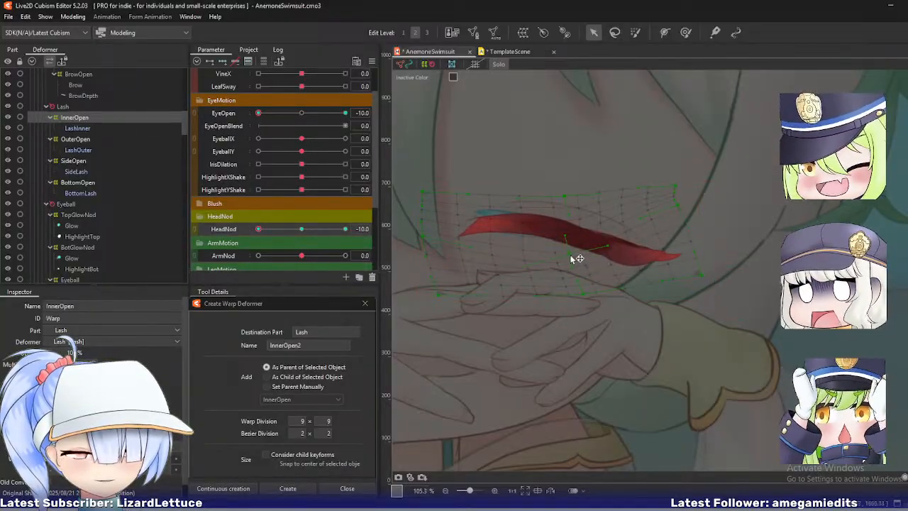
pyautogui.moveTo(576, 257); pyautogui.dragTo(566, 249)
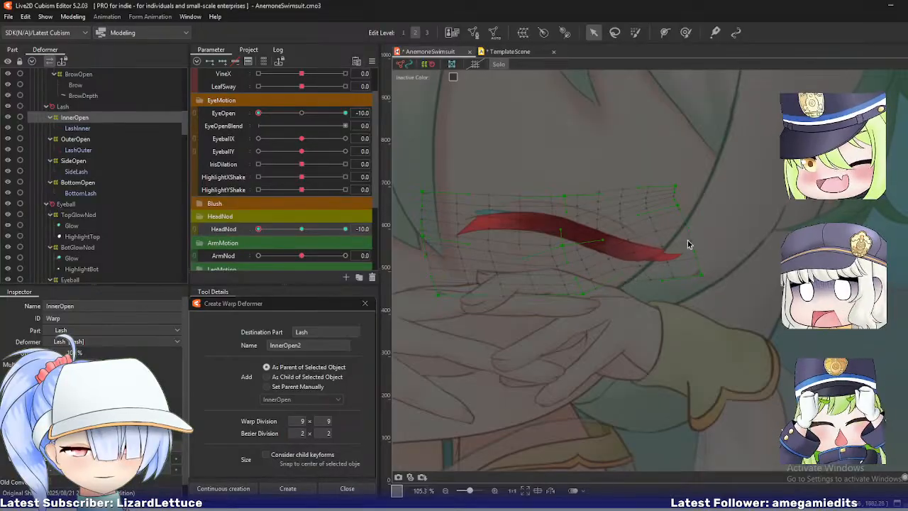
pyautogui.moveTo(565, 196); pyautogui.dragTo(565, 195)
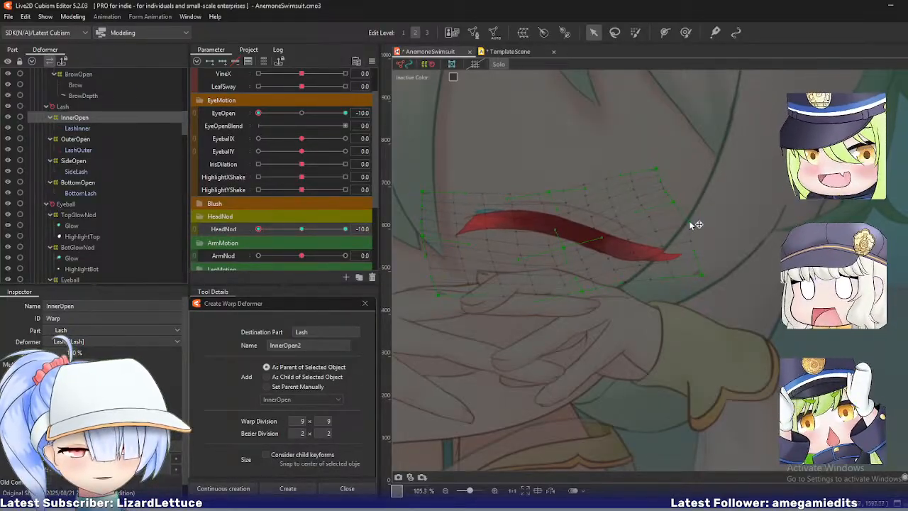
pyautogui.moveTo(673, 200); pyautogui.dragTo(672, 197)
pyautogui.moveTo(702, 275); pyautogui.dragTo(698, 261)
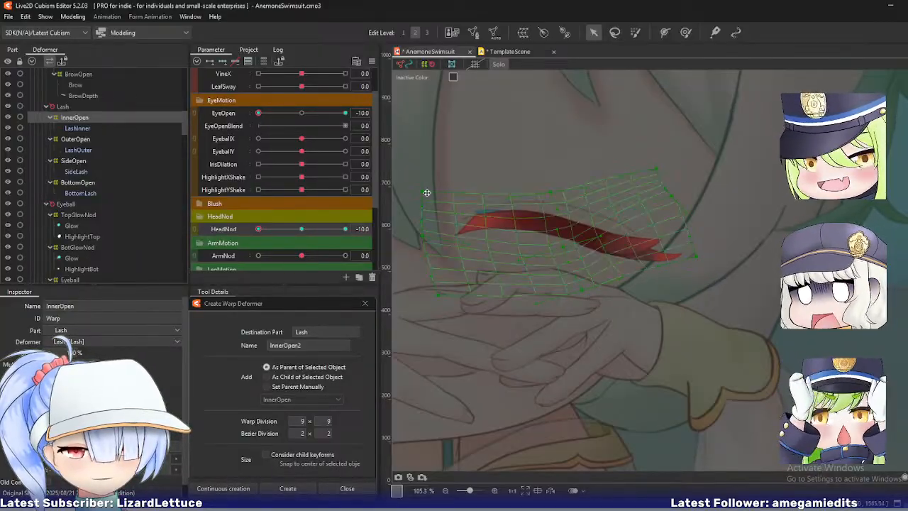
pyautogui.moveTo(258, 230)
pyautogui.mouseDown()
pyautogui.moveTo(294, 237)
pyautogui.moveTo(242, 232)
pyautogui.mouseUp()
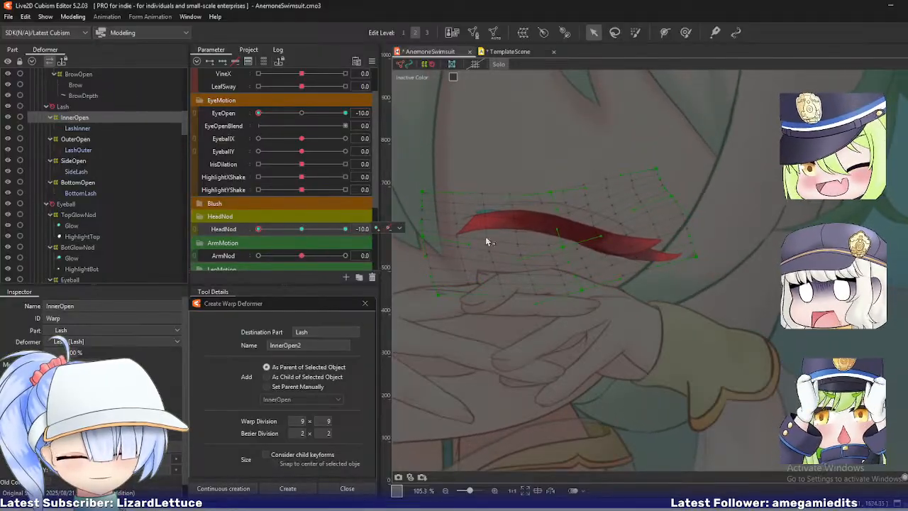
pyautogui.moveTo(562, 253); pyautogui.dragTo(568, 257)
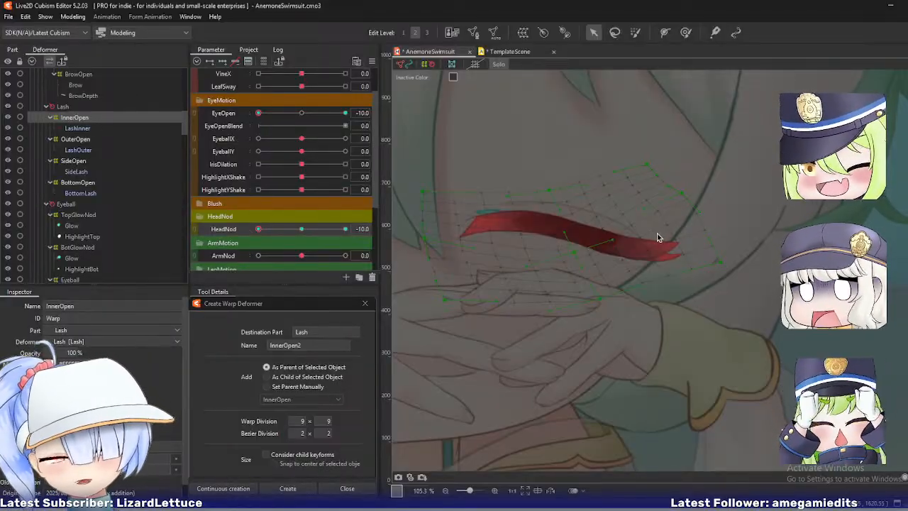
# - Shift and stretch OuterOpen's warp mesh outward at EyeOpen and HeadNod -10.0 to extend the closed outer lash tip, then check it with HeadNod
pyautogui.click(76, 139)
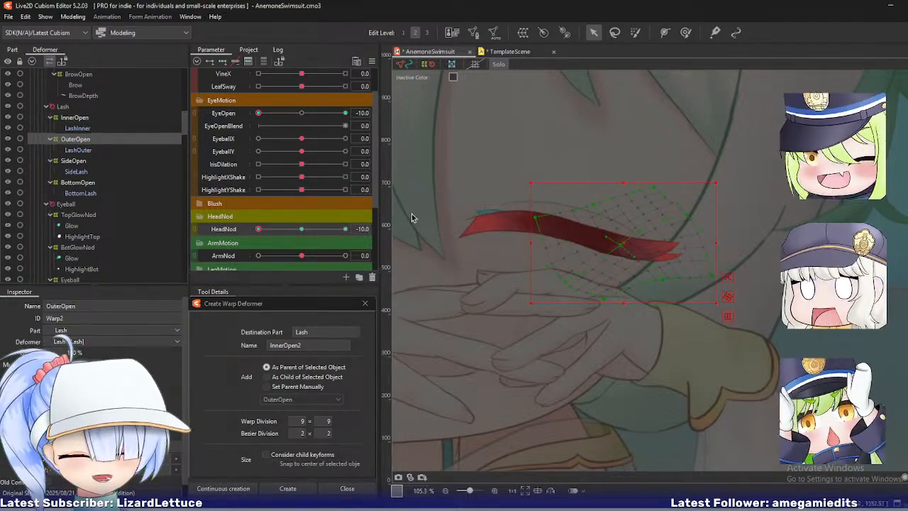
pyautogui.moveTo(260, 113)
pyautogui.mouseDown()
pyautogui.moveTo(289, 115)
pyautogui.moveTo(290, 125)
pyautogui.moveTo(258, 126)
pyautogui.mouseUp()
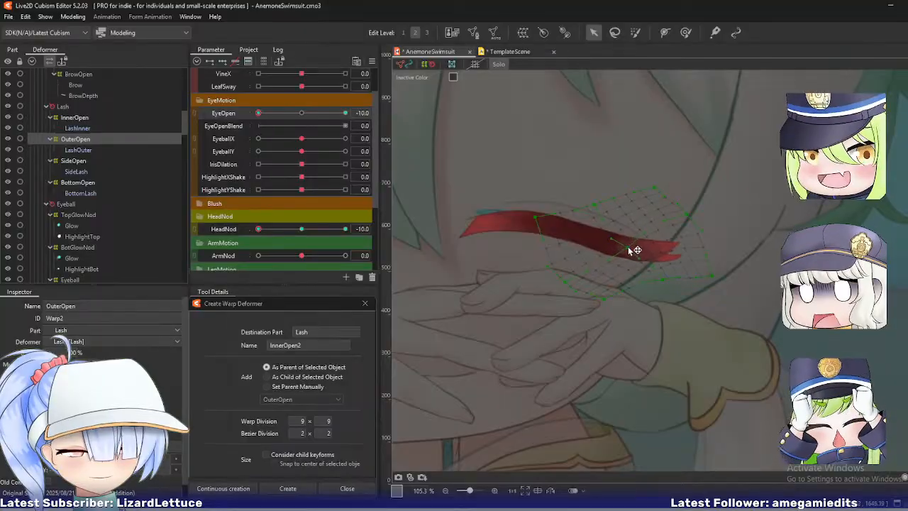
pyautogui.moveTo(260, 228)
pyautogui.mouseDown()
pyautogui.moveTo(312, 229)
pyautogui.moveTo(258, 230)
pyautogui.mouseUp()
pyautogui.moveTo(604, 250); pyautogui.dragTo(642, 252)
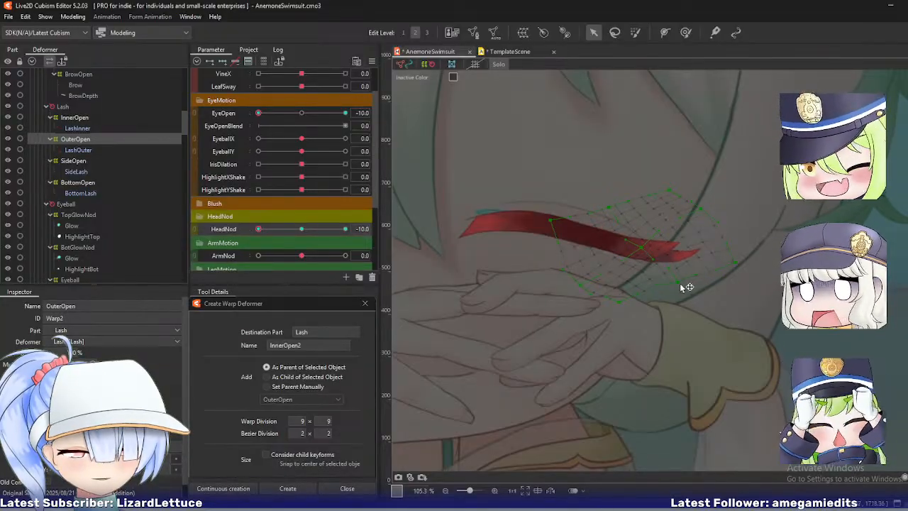
pyautogui.moveTo(680, 283); pyautogui.dragTo(696, 289)
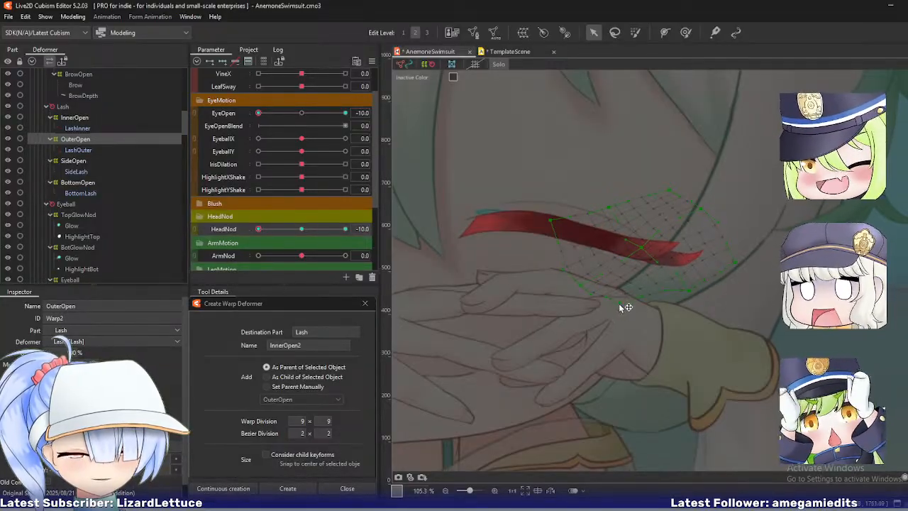
pyautogui.moveTo(610, 302); pyautogui.dragTo(627, 319)
pyautogui.moveTo(672, 188); pyautogui.dragTo(710, 210)
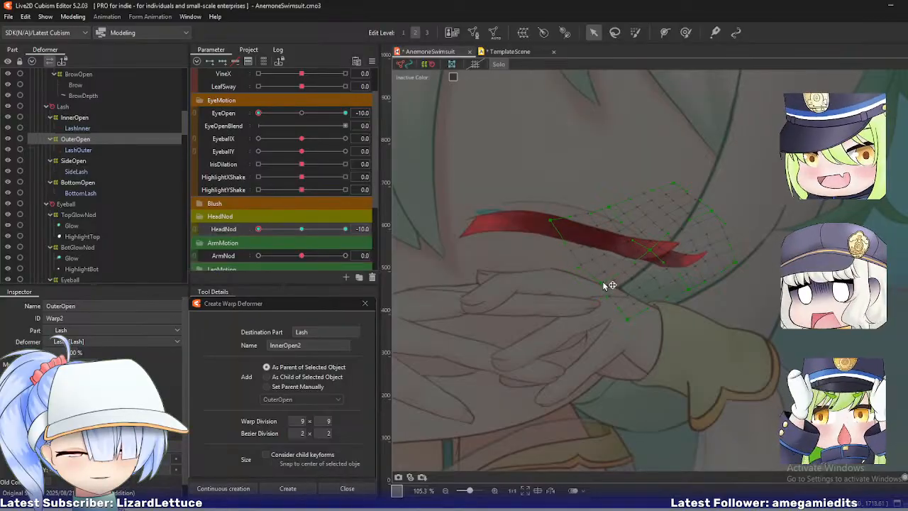
pyautogui.moveTo(627, 317); pyautogui.dragTo(661, 324)
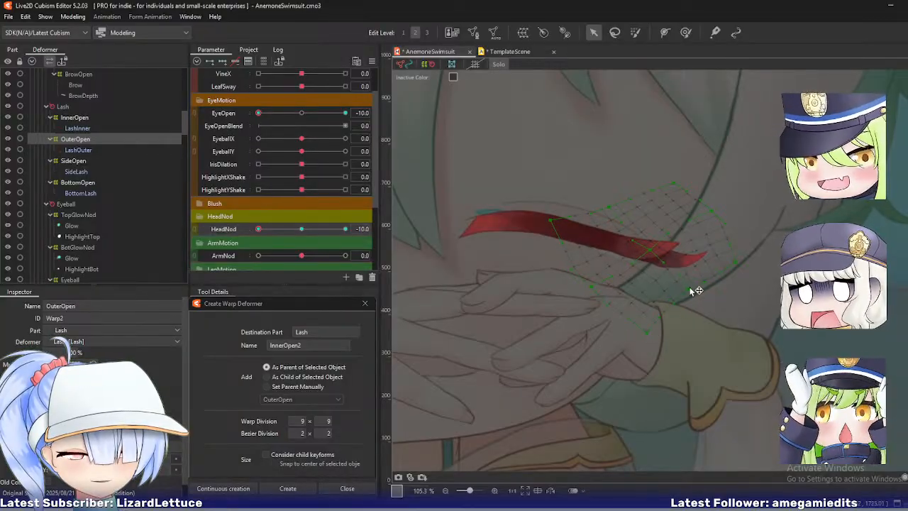
pyautogui.moveTo(746, 264); pyautogui.dragTo(753, 260)
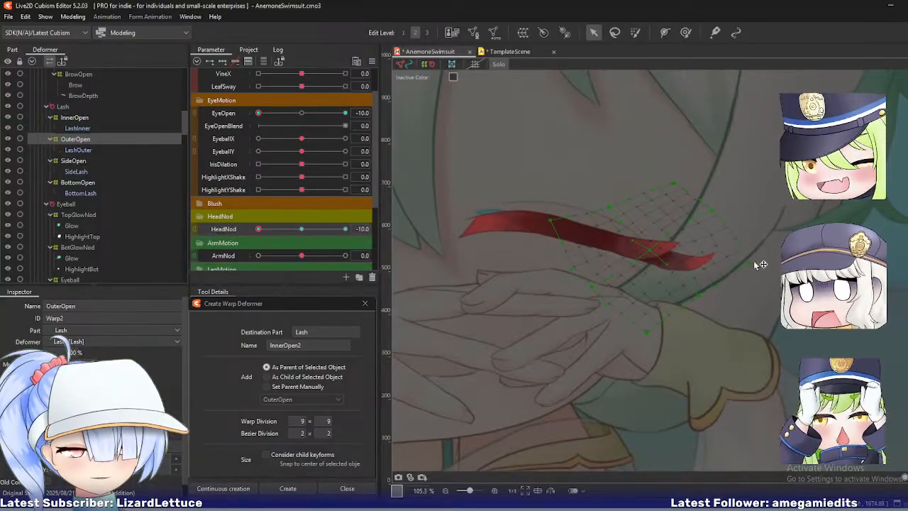
pyautogui.scroll(2, 687, 263)
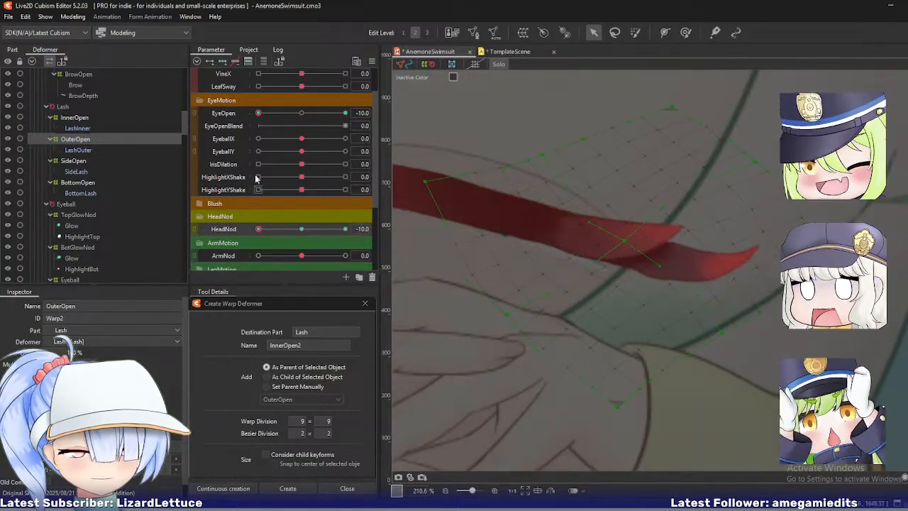
pyautogui.moveTo(258, 229)
pyautogui.mouseDown()
pyautogui.moveTo(301, 238)
pyautogui.moveTo(258, 231)
pyautogui.mouseUp()
pyautogui.scroll(-2, 475, 216)
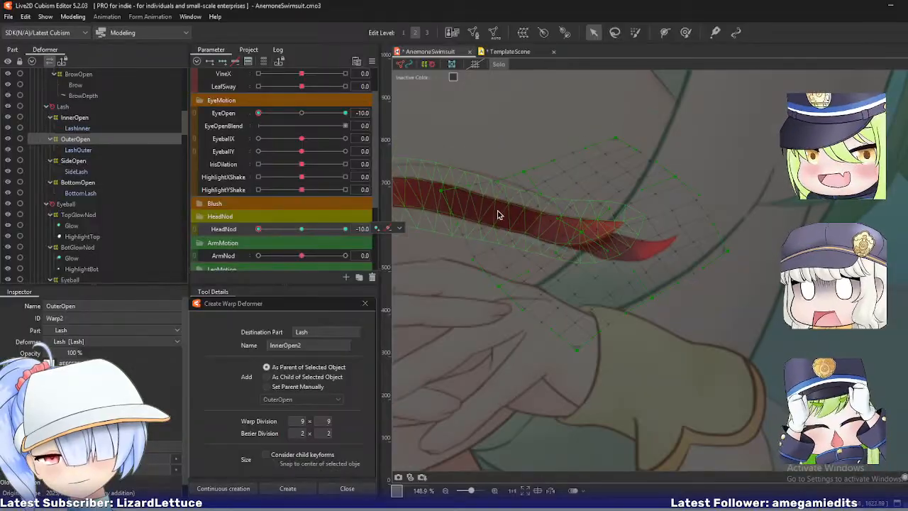
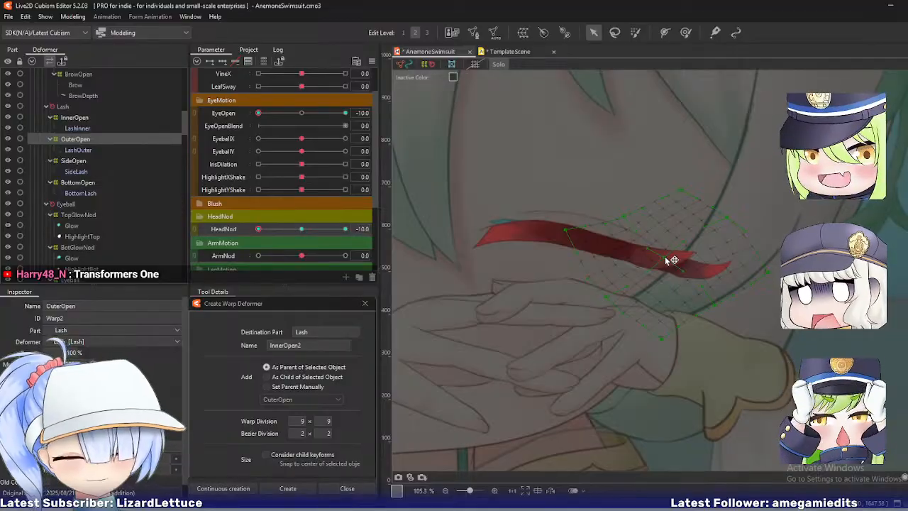
# - Refine InnerOpen's outer corners up and inward to lift the inner lash tip, then check the pose with EyeOpen and HeadNod
pyautogui.scroll(2, 665, 250)
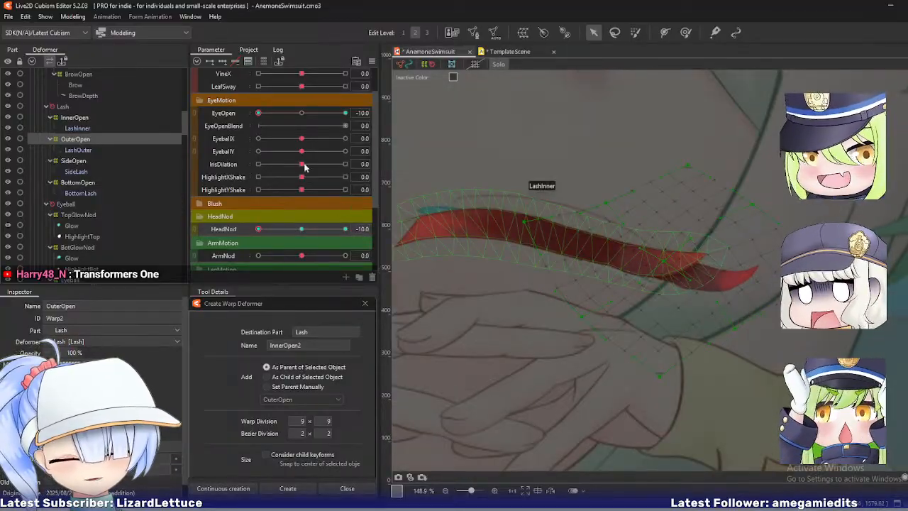
pyautogui.moveTo(258, 229)
pyautogui.mouseDown()
pyautogui.moveTo(282, 231)
pyautogui.moveTo(254, 228)
pyautogui.mouseUp()
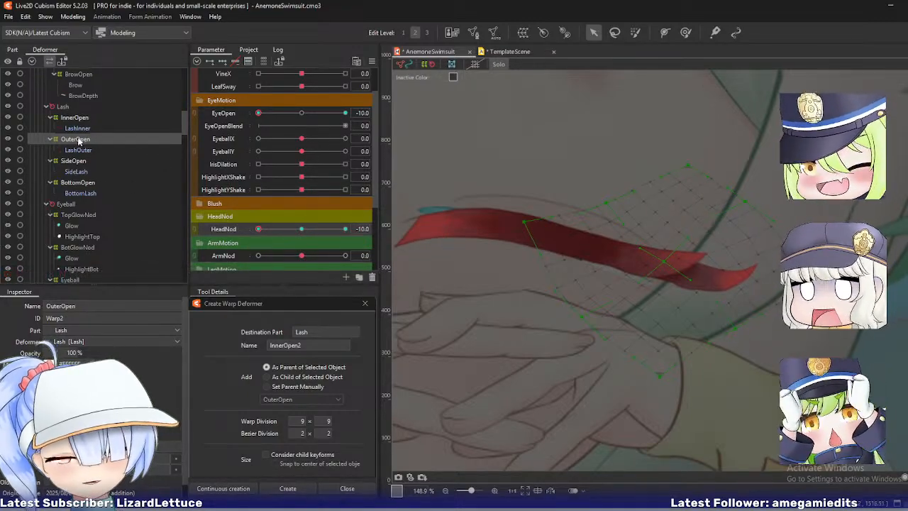
pyautogui.click(75, 117)
pyautogui.moveTo(710, 184); pyautogui.dragTo(705, 176)
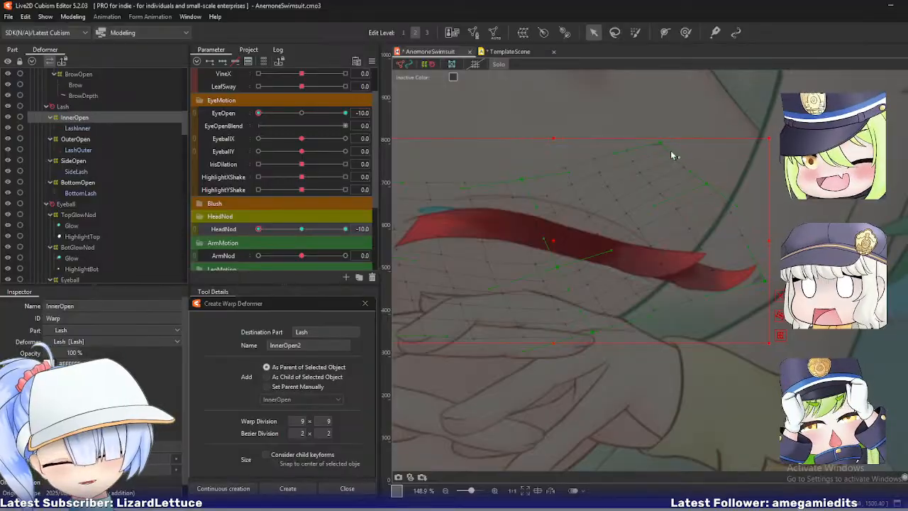
pyautogui.moveTo(666, 149); pyautogui.dragTo(649, 140)
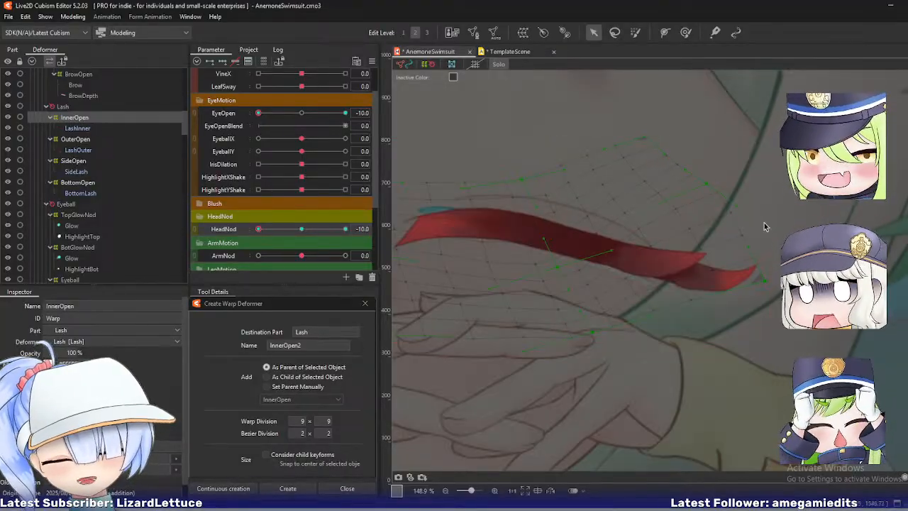
pyautogui.moveTo(765, 283); pyautogui.dragTo(760, 272)
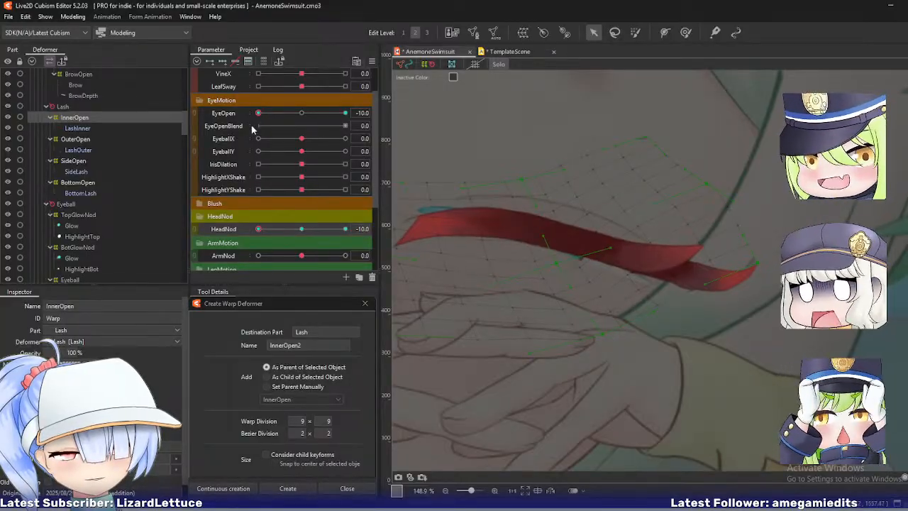
pyautogui.moveTo(261, 118)
pyautogui.mouseDown()
pyautogui.moveTo(290, 115)
pyautogui.moveTo(260, 114)
pyautogui.mouseUp()
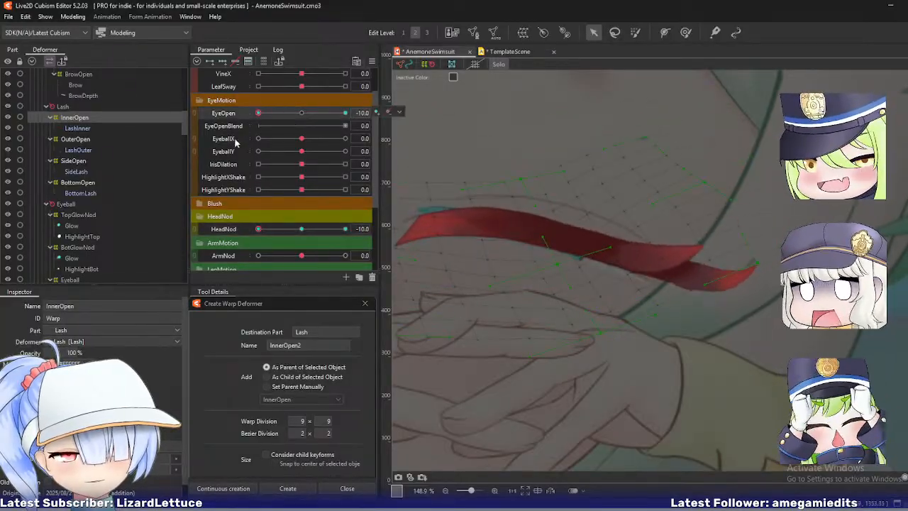
pyautogui.moveTo(259, 230); pyautogui.dragTo(232, 223)
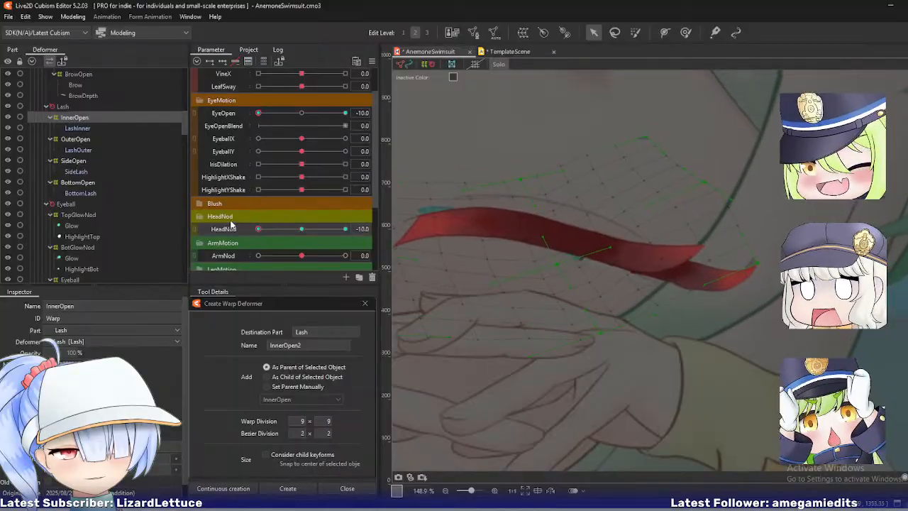
# - Reshape the OuterOpen warp's upper edge and centre to fit the outer lash at EyeOpen -10 and HeadNod -10
pyautogui.click(76, 139)
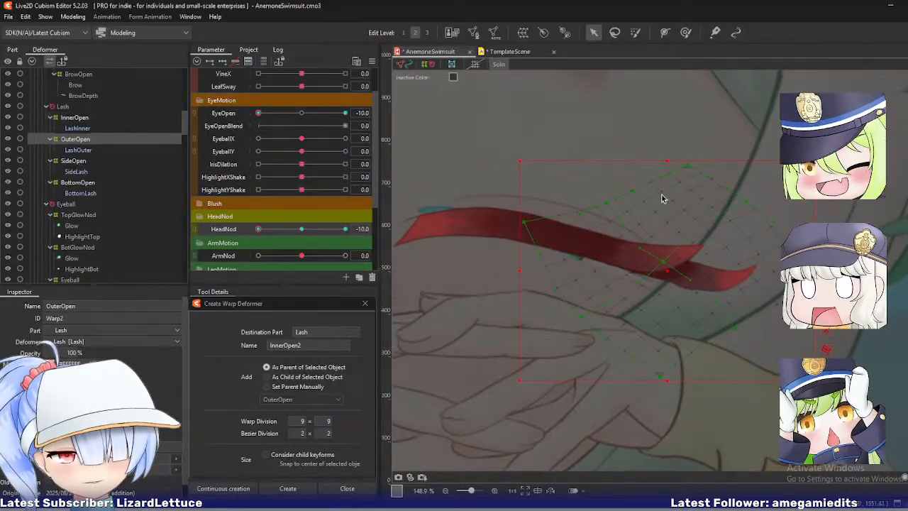
pyautogui.moveTo(686, 166); pyautogui.dragTo(660, 156)
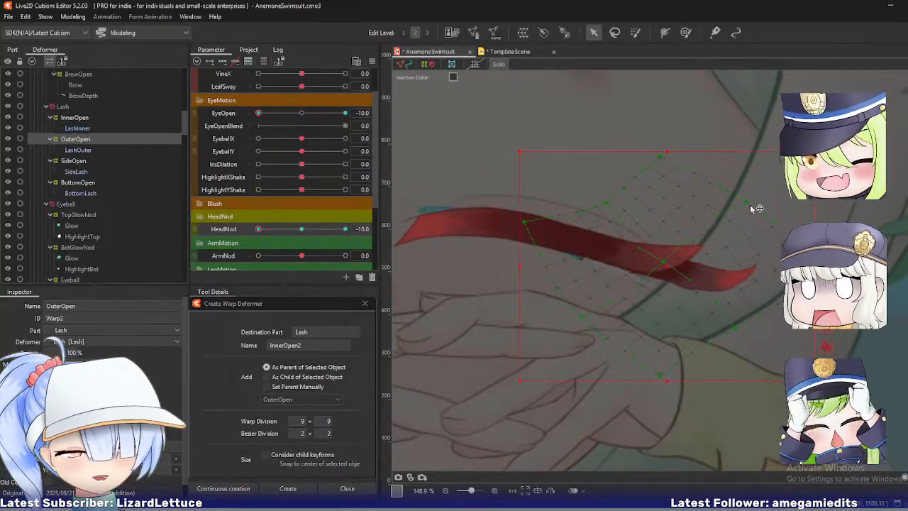
pyautogui.moveTo(743, 197); pyautogui.dragTo(733, 191)
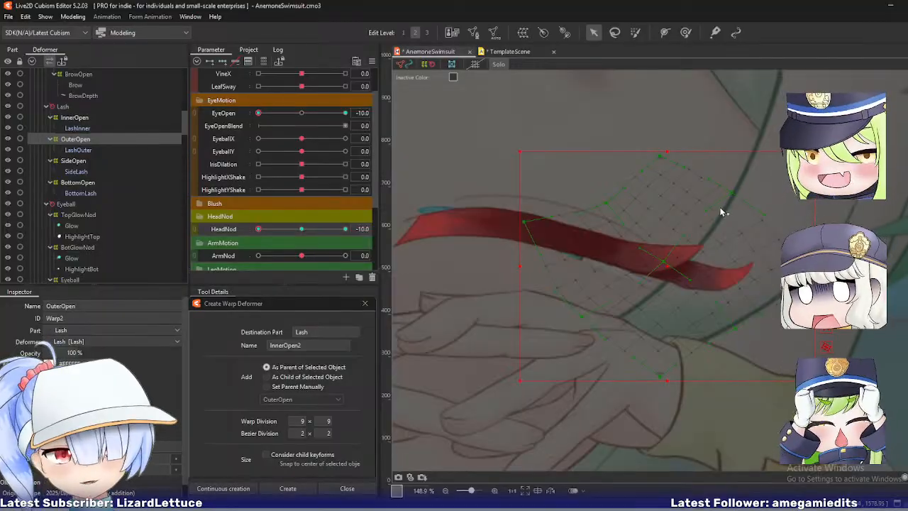
pyautogui.moveTo(606, 204); pyautogui.dragTo(600, 199)
pyautogui.moveTo(524, 221); pyautogui.dragTo(524, 243)
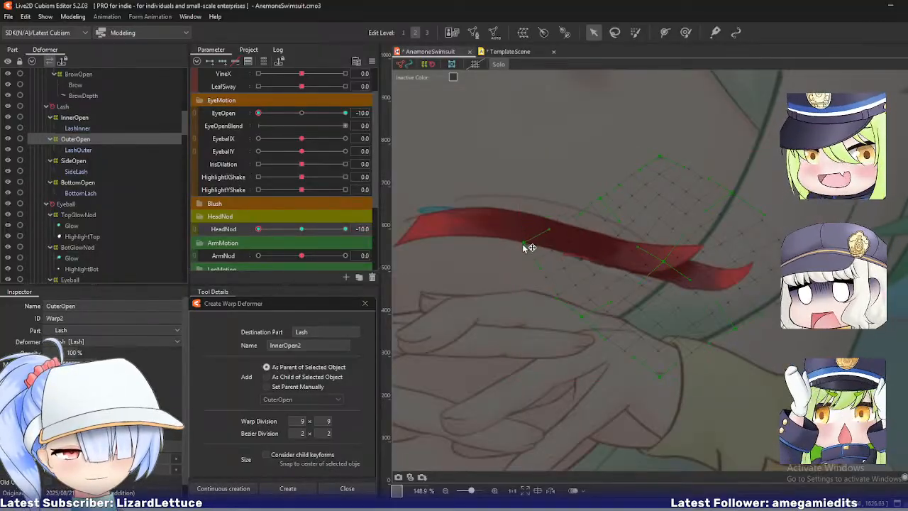
pyautogui.hotkey('ctrl', 'z')
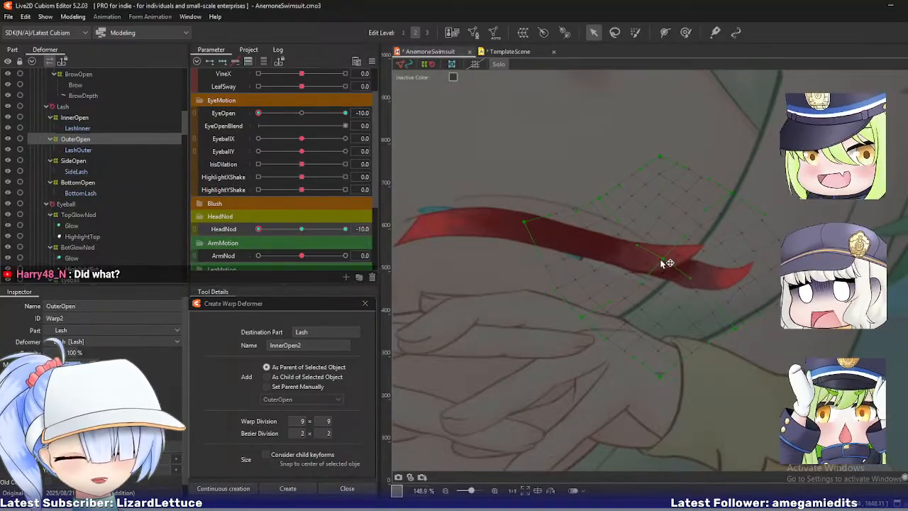
pyautogui.moveTo(662, 263); pyautogui.dragTo(660, 262)
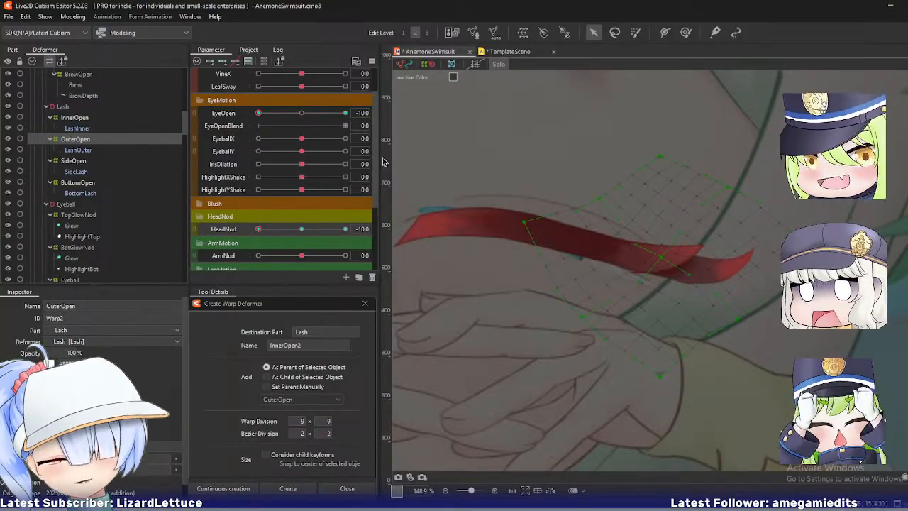
pyautogui.moveTo(259, 229); pyautogui.dragTo(230, 229)
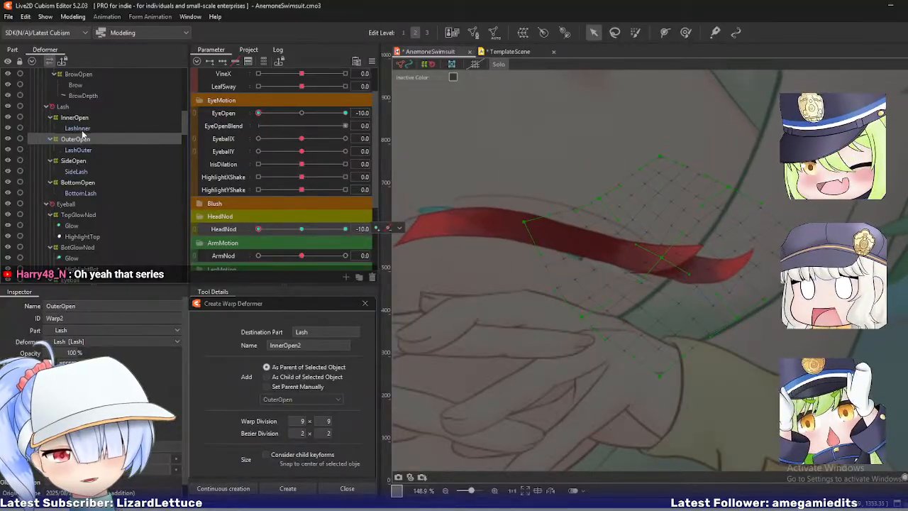
# - Nudge the InnerOpen warp's lower-right corner outward in the closed-eye, head-down pose, and check the lash with the EyeOpen and HeadNod sliders
pyautogui.click(85, 118)
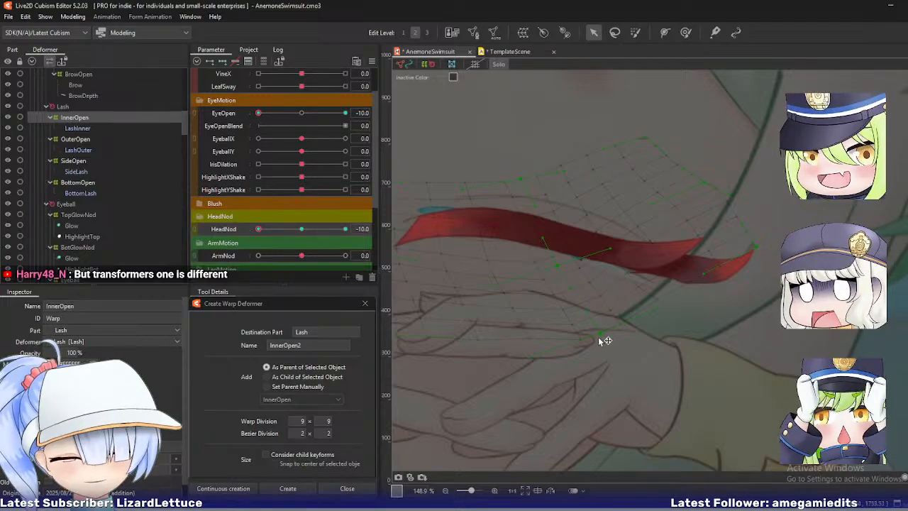
pyautogui.moveTo(599, 336); pyautogui.dragTo(607, 343)
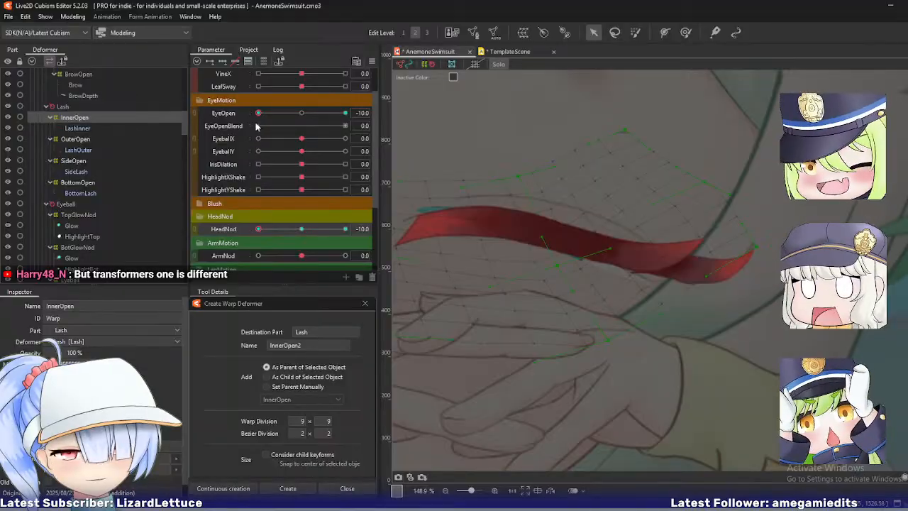
pyautogui.moveTo(258, 114)
pyautogui.mouseDown()
pyautogui.moveTo(277, 114)
pyautogui.moveTo(256, 117)
pyautogui.mouseUp()
pyautogui.scroll(-3, 600, 232)
pyautogui.moveTo(576, 227); pyautogui.dragTo(601, 242)
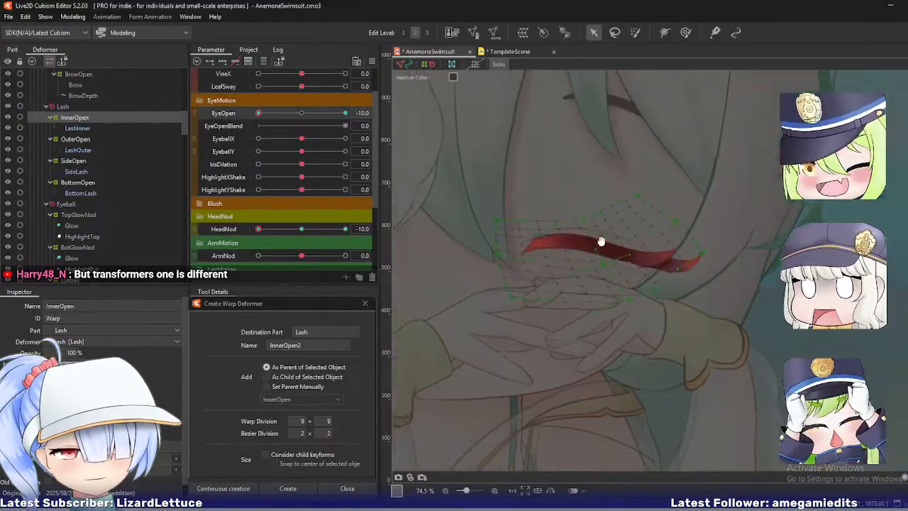
pyautogui.moveTo(258, 229); pyautogui.dragTo(242, 243)
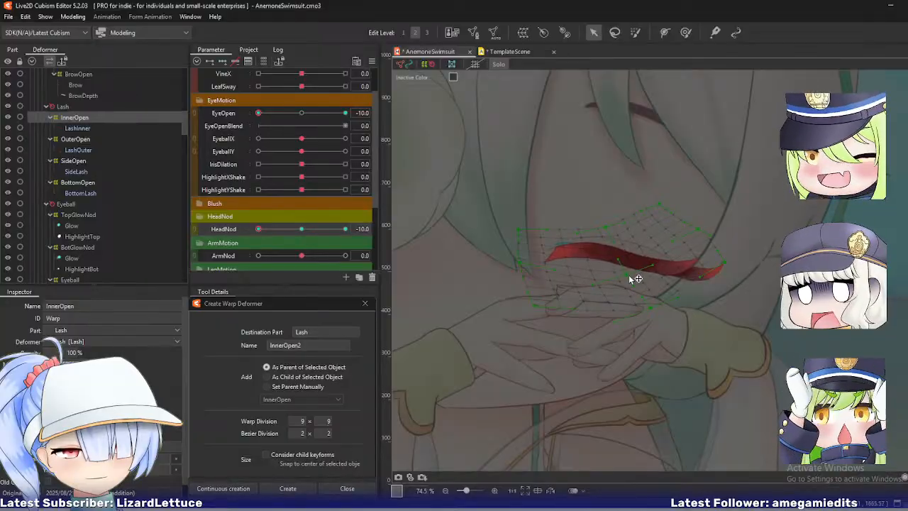
# - Lower the OuterOpen warp's left corner slightly in the same closed-eye pose
pyautogui.click(69, 138)
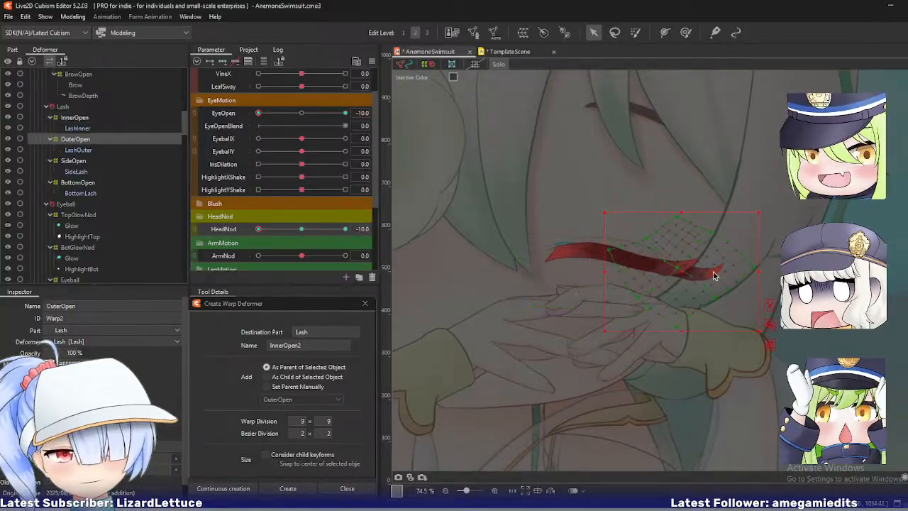
pyautogui.scroll(3, 651, 261)
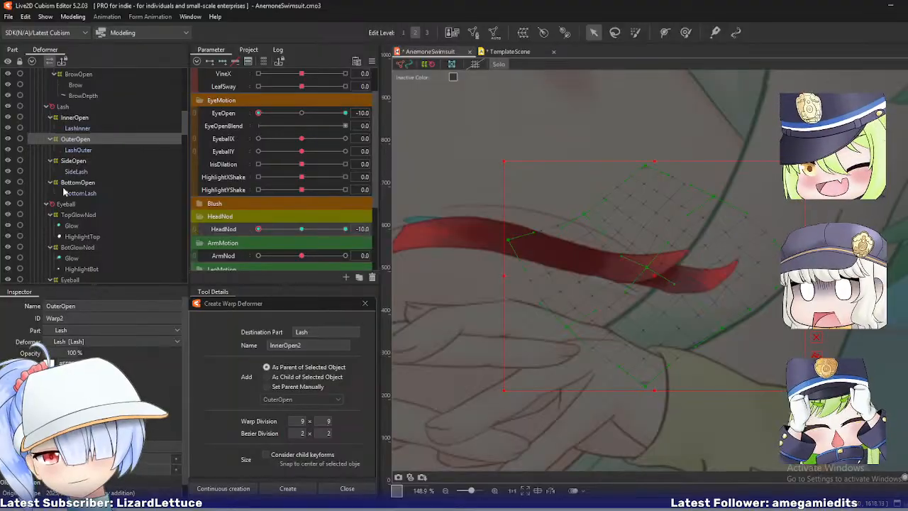
pyautogui.scroll(-3, 567, 220)
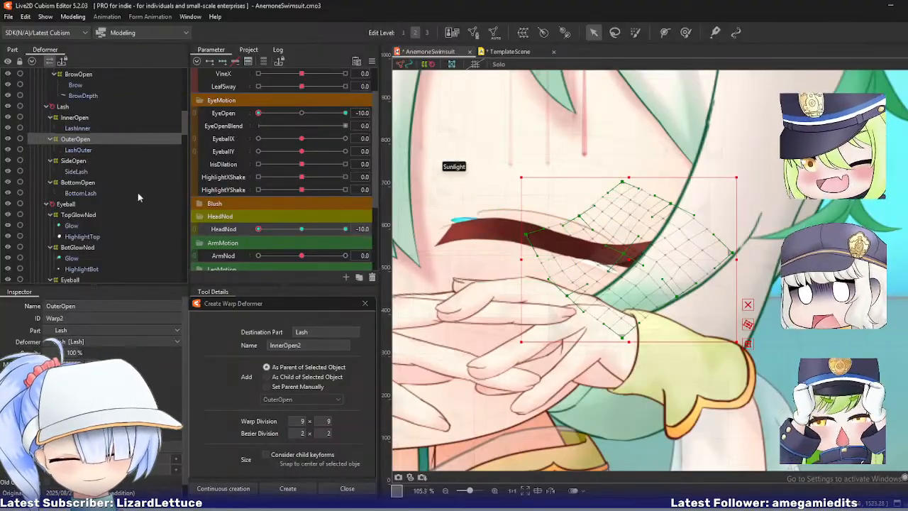
# - Reshape the SideOpen warp at edit level 3 by pulling its right corners inward, and check the side lash through the HeadNod motion
pyautogui.click(80, 162)
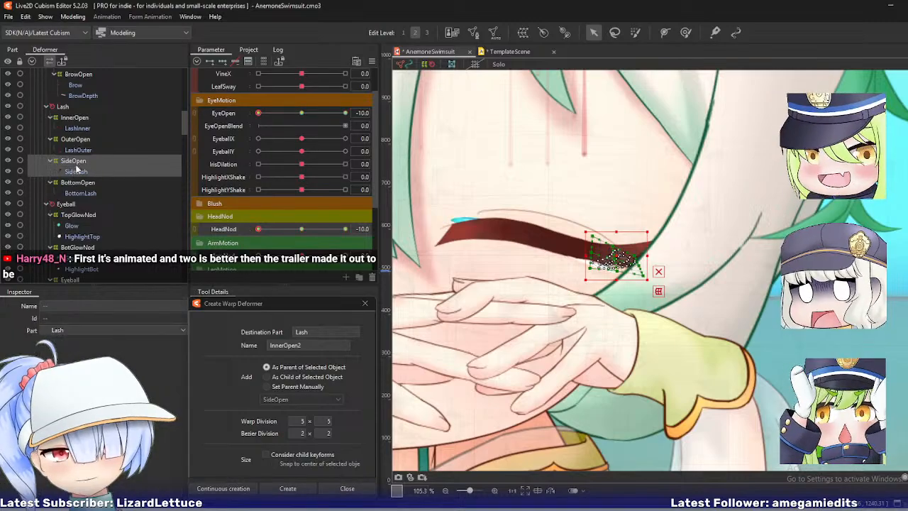
pyautogui.scroll(2, 566, 211)
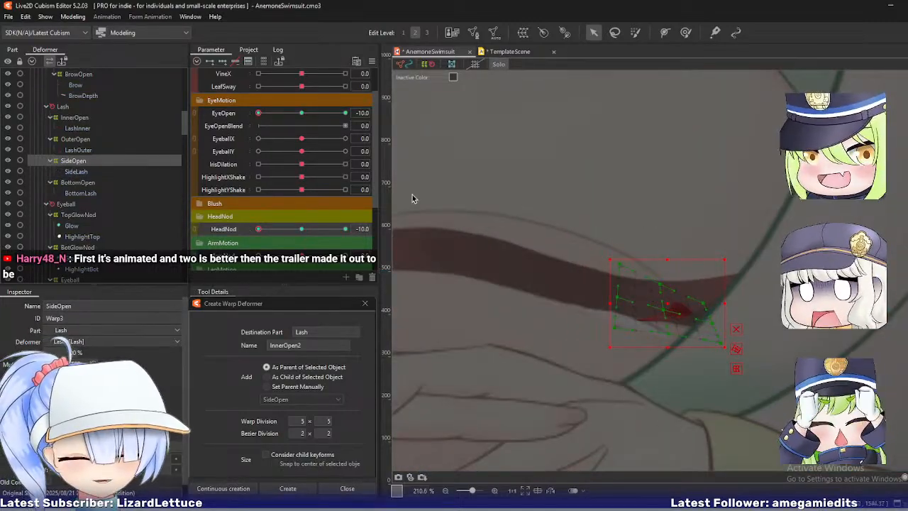
pyautogui.moveTo(261, 229); pyautogui.dragTo(235, 230)
pyautogui.press('3')
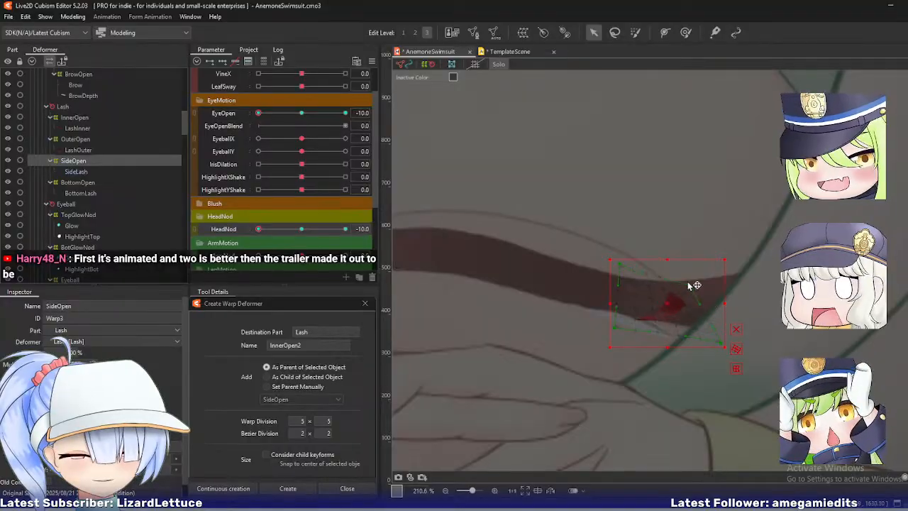
pyautogui.moveTo(718, 342); pyautogui.dragTo(698, 334)
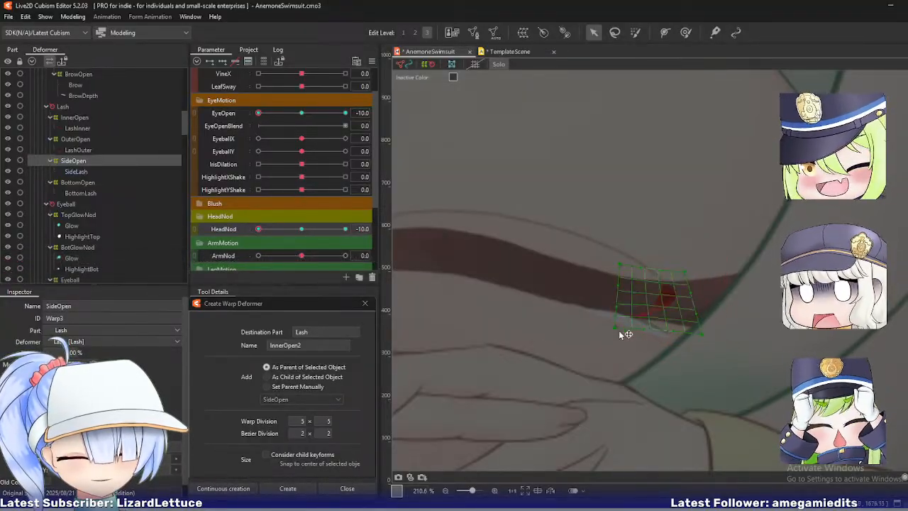
pyautogui.click(260, 229)
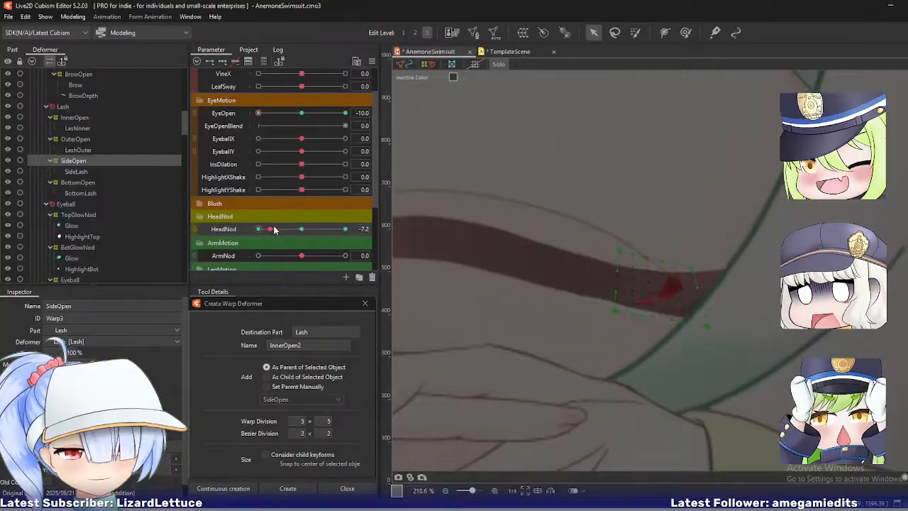
pyautogui.moveTo(258, 113)
pyautogui.mouseDown()
pyautogui.moveTo(287, 120)
pyautogui.moveTo(258, 115)
pyautogui.mouseUp()
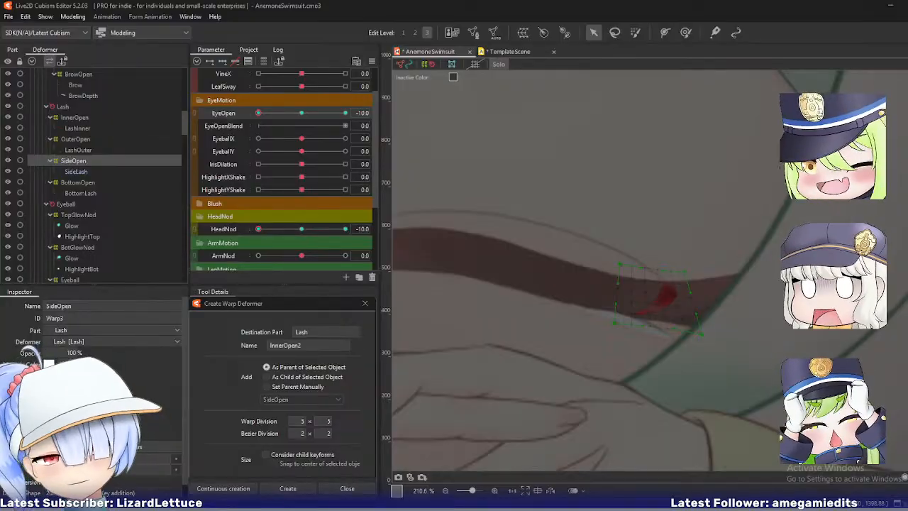
pyautogui.scroll(-2, 580, 250)
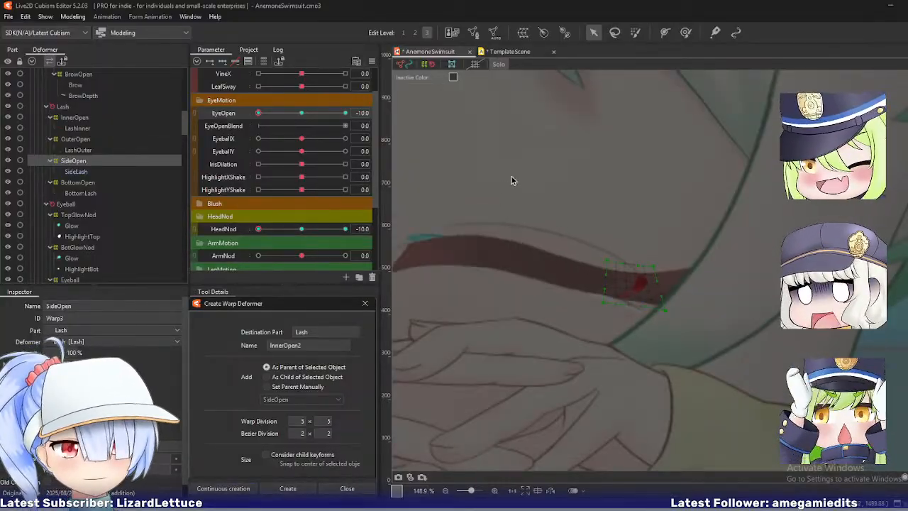
pyautogui.moveTo(512, 181)
pyautogui.mouseDown()
pyautogui.moveTo(530, 179)
pyautogui.moveTo(514, 191)
pyautogui.mouseUp()
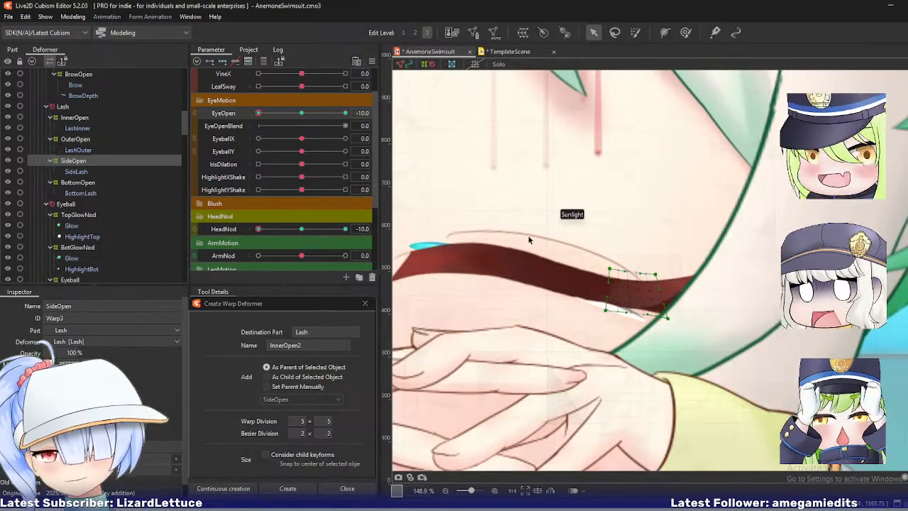
pyautogui.moveTo(531, 245); pyautogui.dragTo(521, 248)
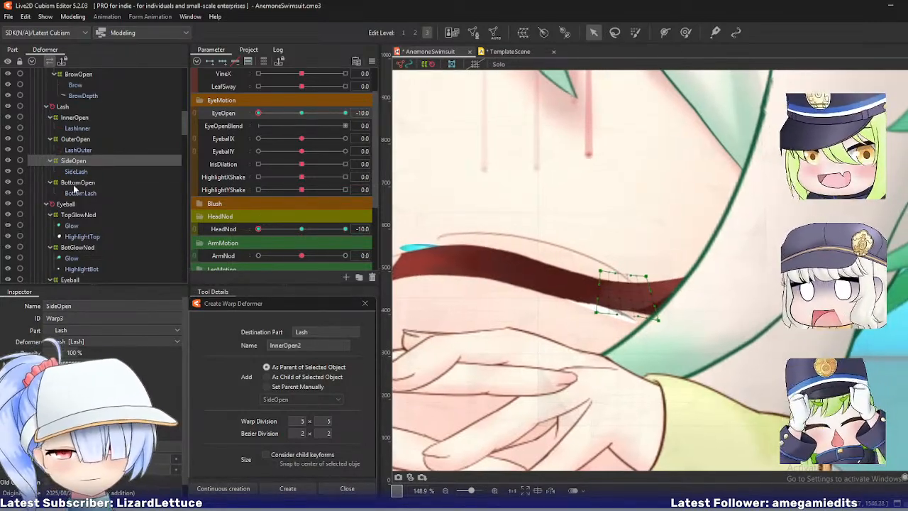
pyautogui.scroll(-2, 508, 206)
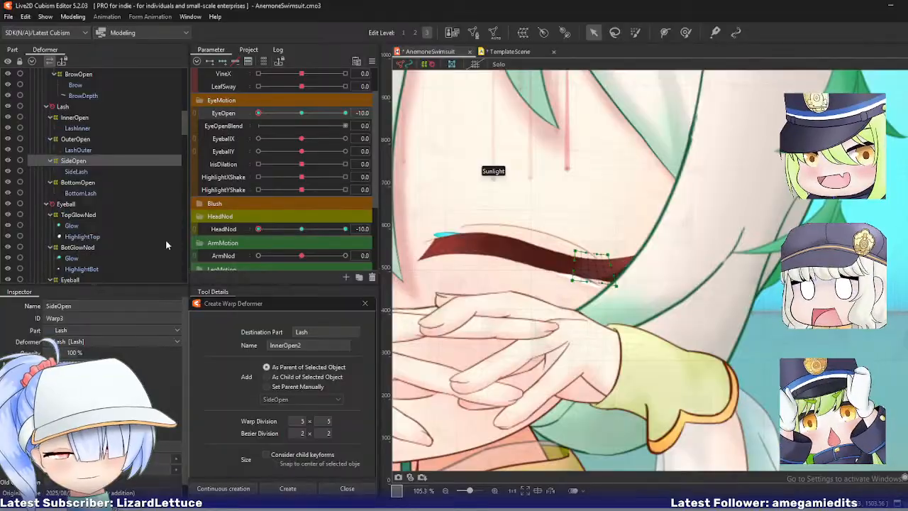
# - Reset the eye and head parameters to their default values
pyautogui.hotkey('ctrl', 'm')
pyautogui.moveTo(476, 172); pyautogui.dragTo(528, 216)
pyautogui.scroll(-2, 99, 209)
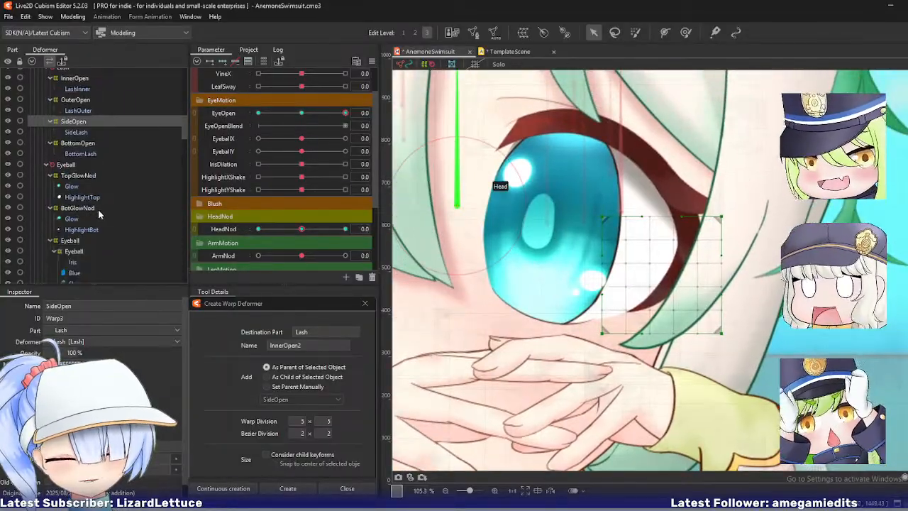
# - Apply the WhiteNod deformer to its child elements so its head-nod keys merge into WhiteOpen
pyautogui.scroll(1, 99, 210)
pyautogui.scroll(-4, 98, 209)
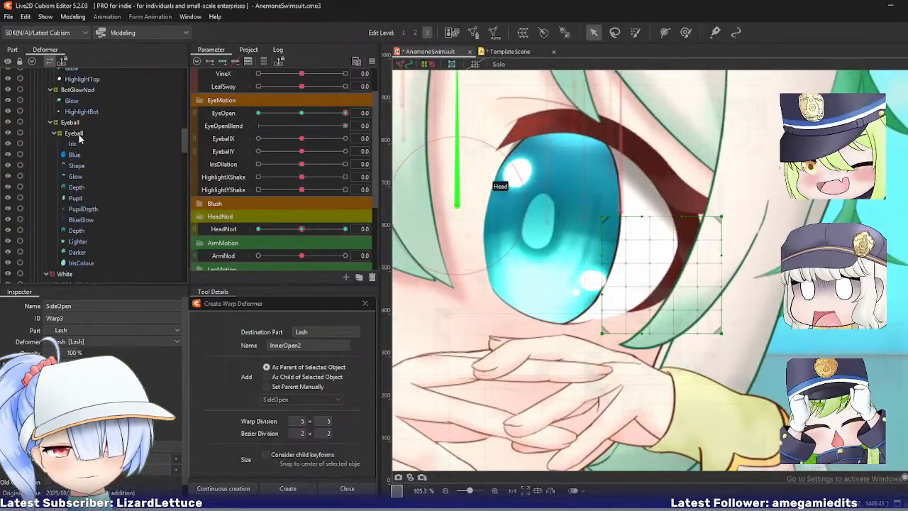
pyautogui.scroll(2, 86, 182)
pyautogui.scroll(-4, 86, 188)
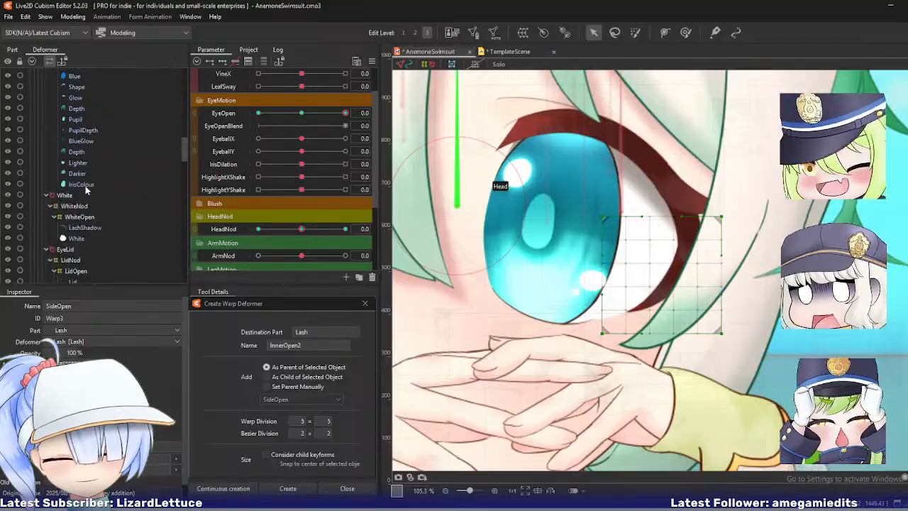
pyautogui.click(75, 207)
pyautogui.moveTo(472, 175); pyautogui.dragTo(499, 203)
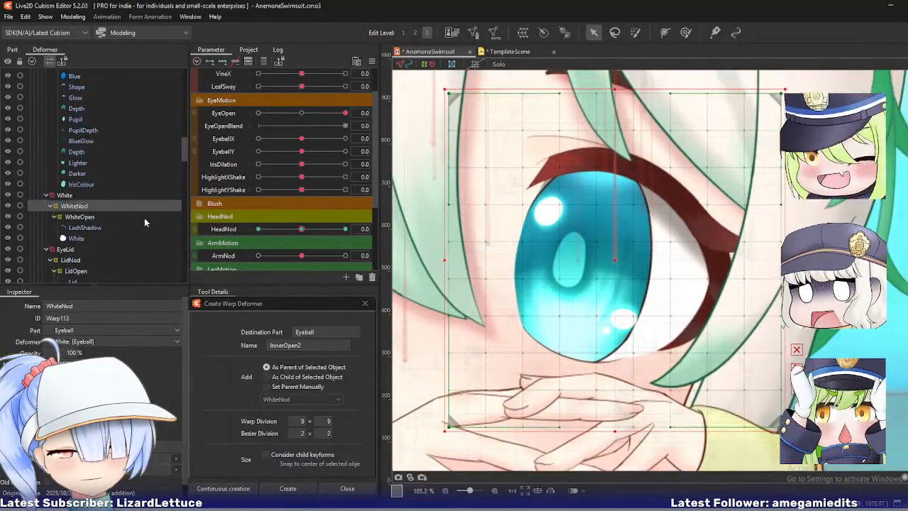
pyautogui.press('2')
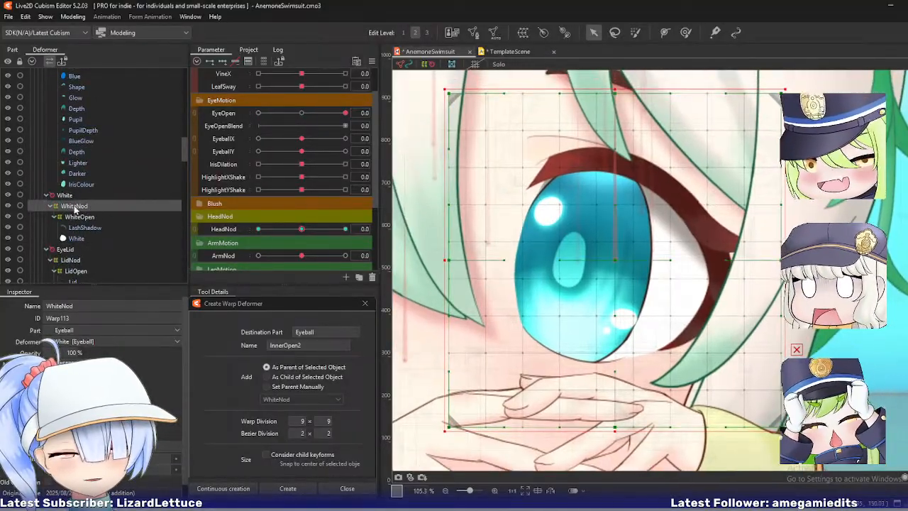
pyautogui.click(72, 17)
pyautogui.moveTo(93, 30)
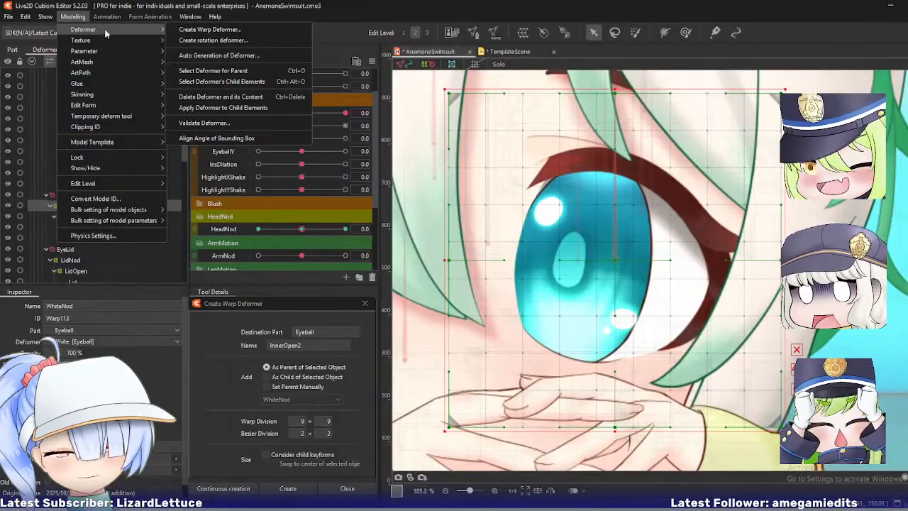
pyautogui.click(231, 108)
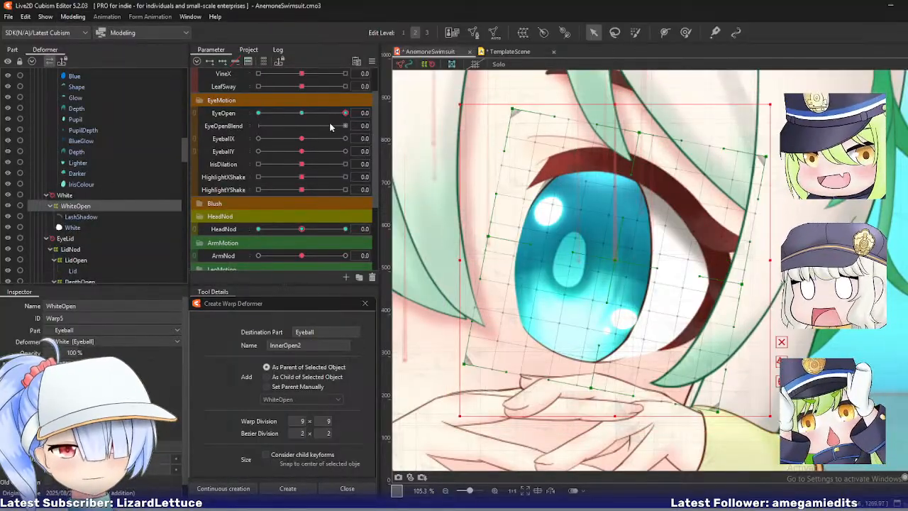
# - Set EyeOpen and HeadNod to -10, isolate the eye white in solo view, and select the WhiteOpen warp
pyautogui.moveTo(341, 113); pyautogui.dragTo(258, 114)
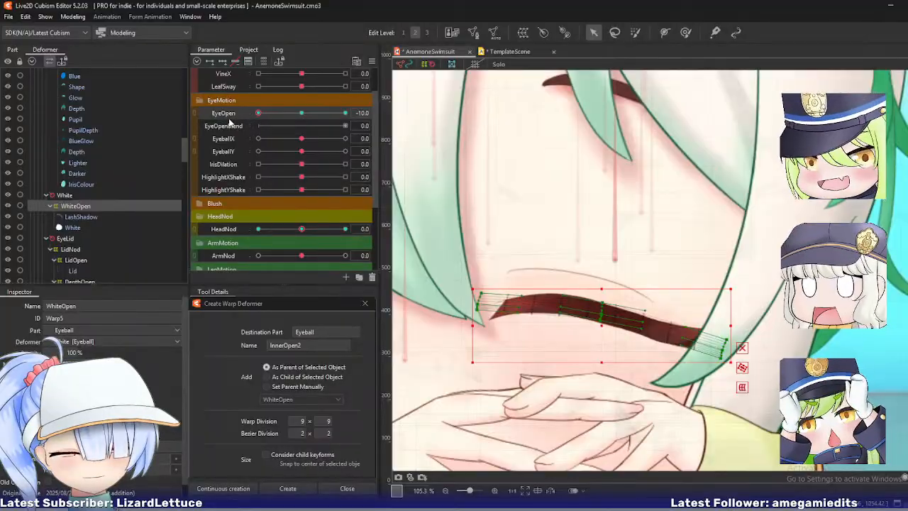
pyautogui.moveTo(302, 229); pyautogui.dragTo(258, 228)
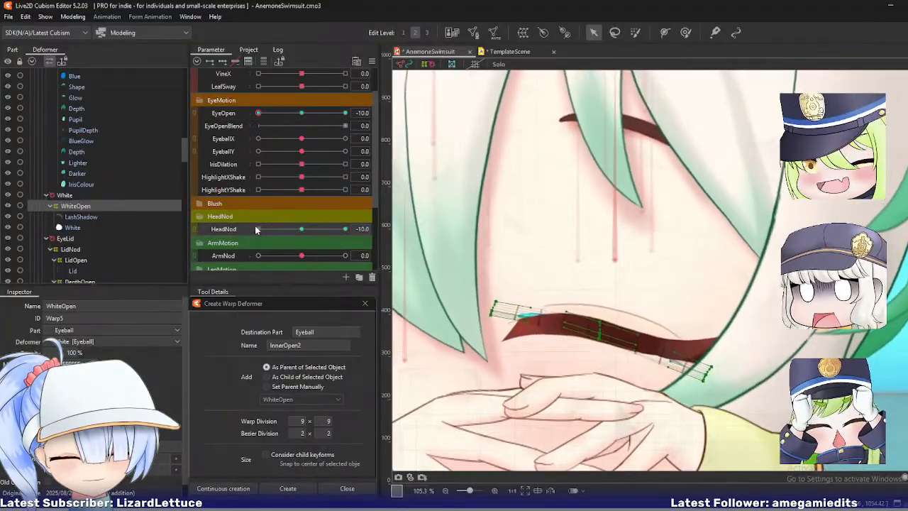
pyautogui.moveTo(556, 241); pyautogui.dragTo(557, 197)
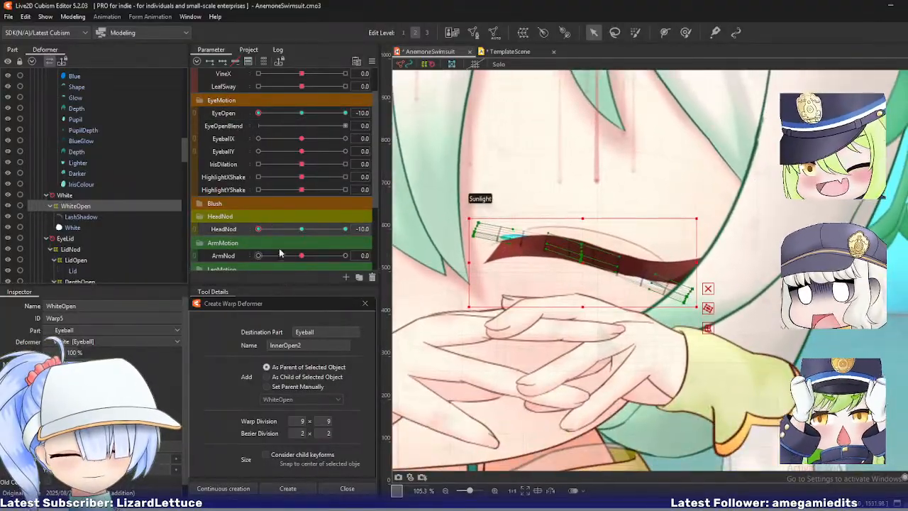
pyautogui.keyDown('shift'); pyautogui.click(68, 227); pyautogui.keyUp('shift')
pyautogui.press('s')
pyautogui.click(76, 206)
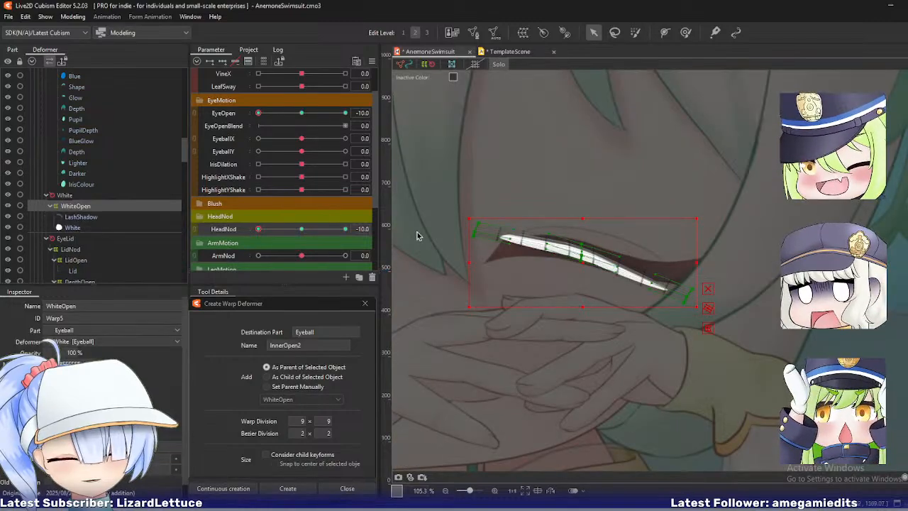
# - Fit the eye white under the closed lash by lowering the WhiteOpen warp's left end and raising its centre and right end
pyautogui.scroll(2, 581, 265)
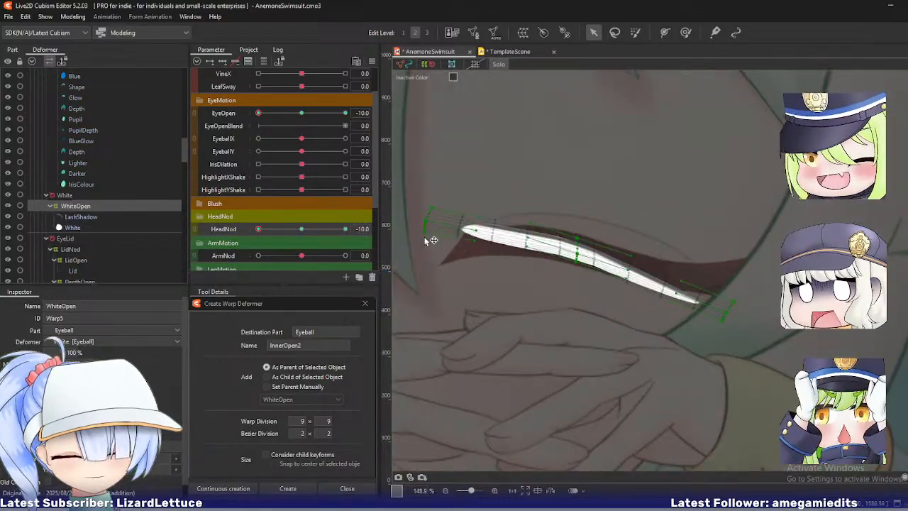
pyautogui.moveTo(425, 224); pyautogui.dragTo(425, 251)
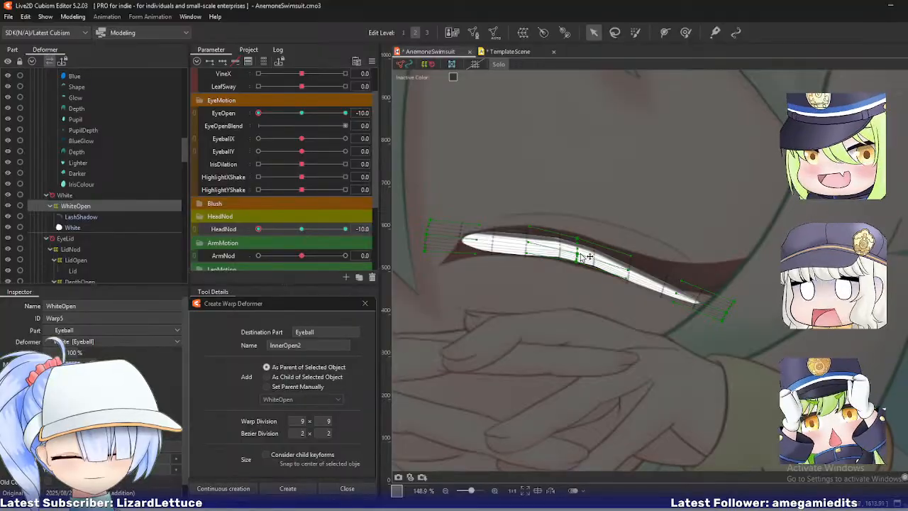
pyautogui.moveTo(577, 253); pyautogui.dragTo(577, 233)
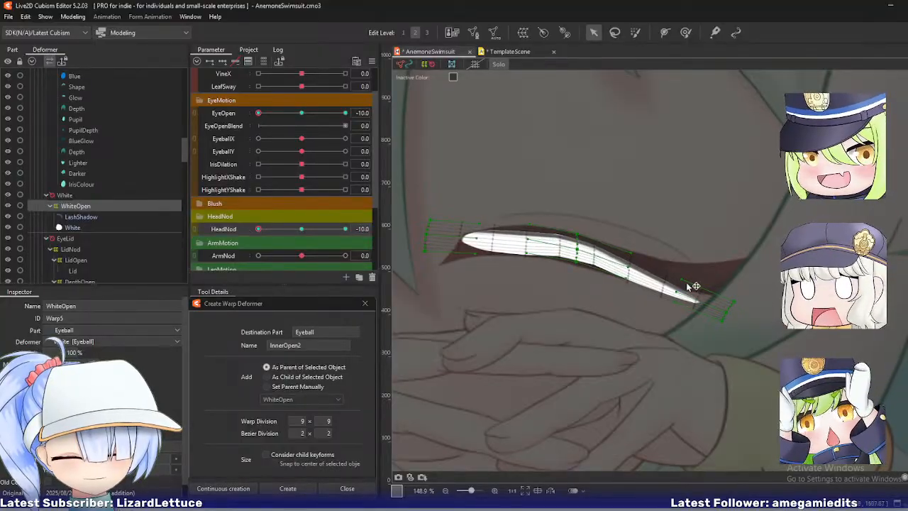
pyautogui.moveTo(723, 307); pyautogui.dragTo(727, 287)
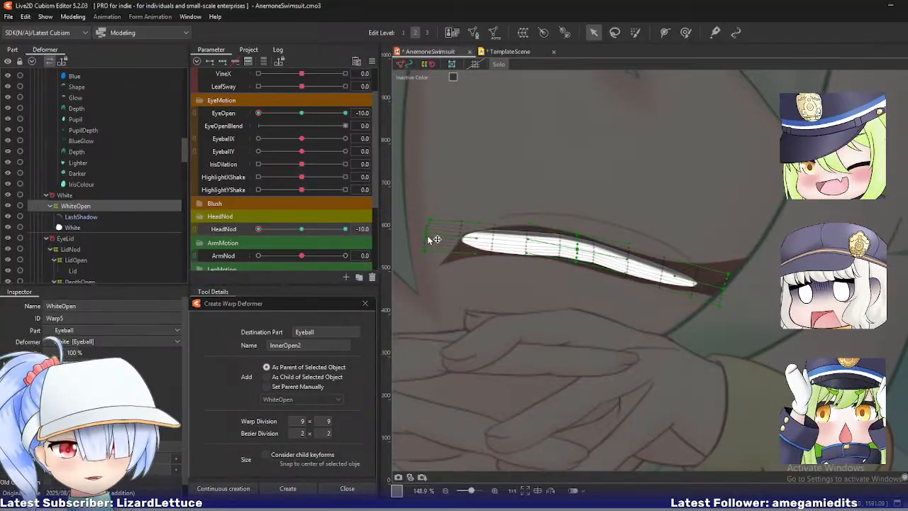
# - Refine the left edge and upper-left corner of the WhiteOpen warp so the white stays inside the lash
pyautogui.scroll(3, 430, 236)
pyautogui.moveTo(429, 237); pyautogui.dragTo(429, 245)
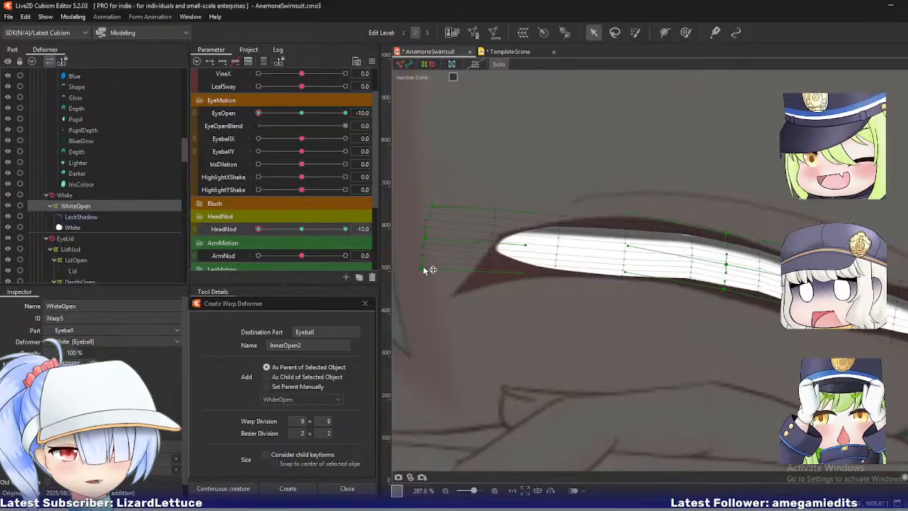
pyautogui.moveTo(432, 207); pyautogui.dragTo(433, 216)
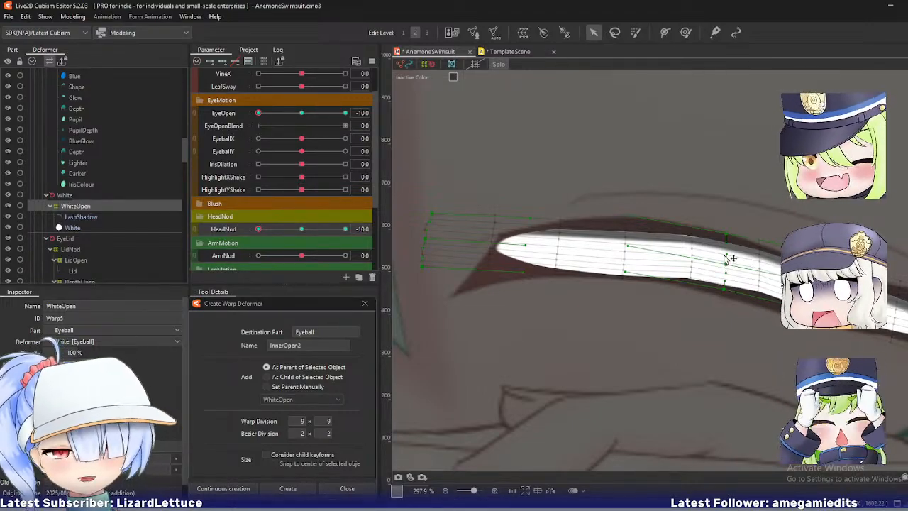
pyautogui.scroll(-3, 731, 258)
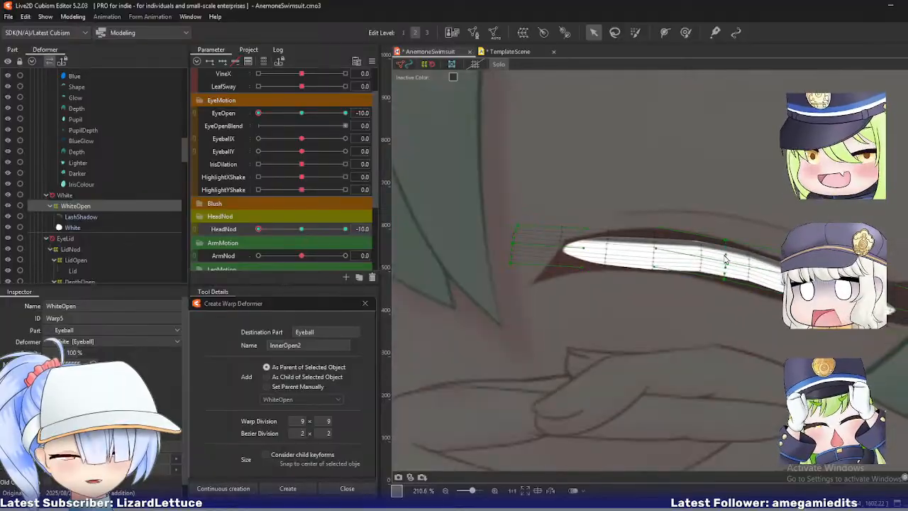
pyautogui.scroll(-2, 574, 287)
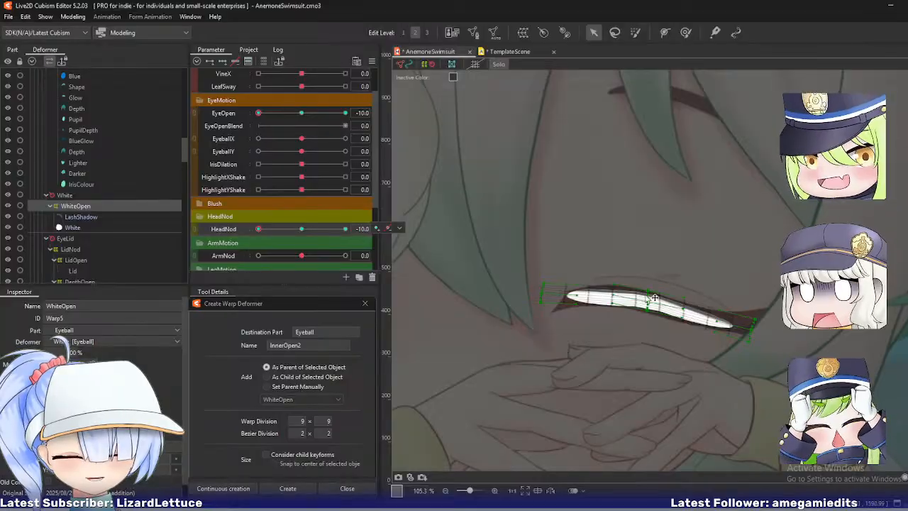
# - Check the eye white through the HeadNod and EyeOpen motion, ending with both parameters at 0
pyautogui.scroll(2, 654, 299)
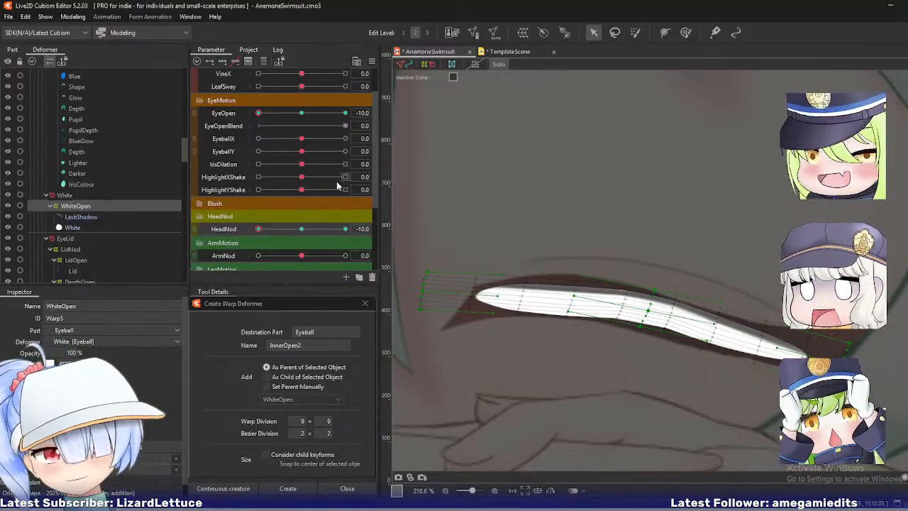
pyautogui.moveTo(259, 229)
pyautogui.mouseDown()
pyautogui.moveTo(285, 235)
pyautogui.moveTo(247, 237)
pyautogui.mouseUp()
pyautogui.moveTo(258, 113); pyautogui.dragTo(296, 121)
pyautogui.scroll(-2, 540, 187)
pyautogui.moveTo(301, 118); pyautogui.dragTo(301, 118)
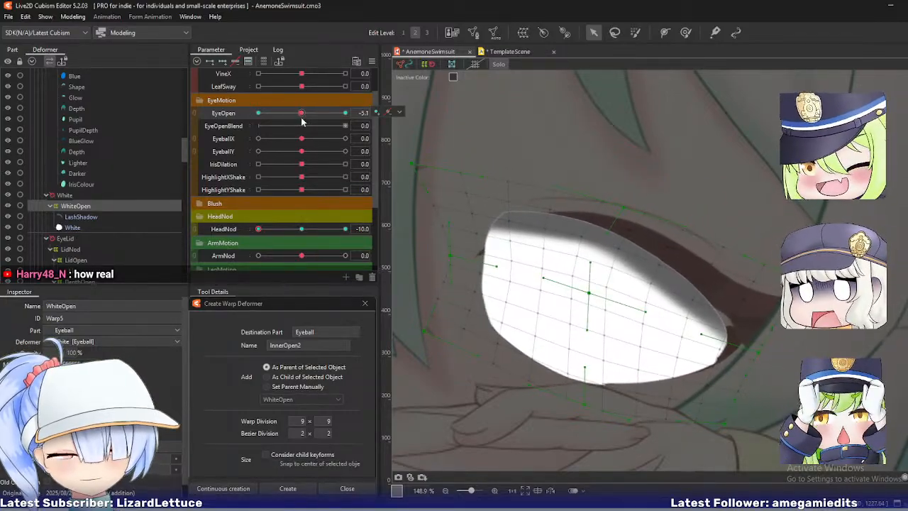
pyautogui.click(301, 229)
pyautogui.click(346, 113)
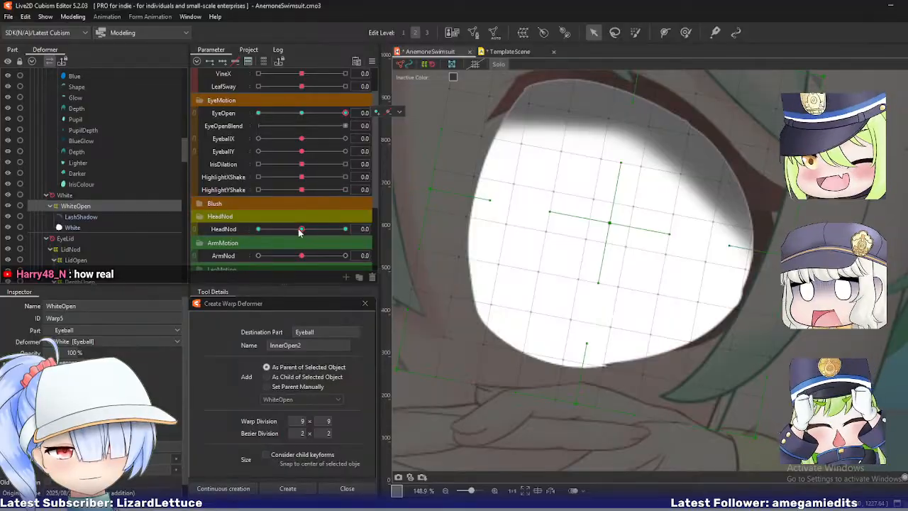
# - At EyeOpen -5 and HeadNod -10, reshape the WhiteOpen warp's centre, top edge and left side to follow the half-closed lash
pyautogui.click(259, 229)
pyautogui.moveTo(345, 113); pyautogui.dragTo(302, 119)
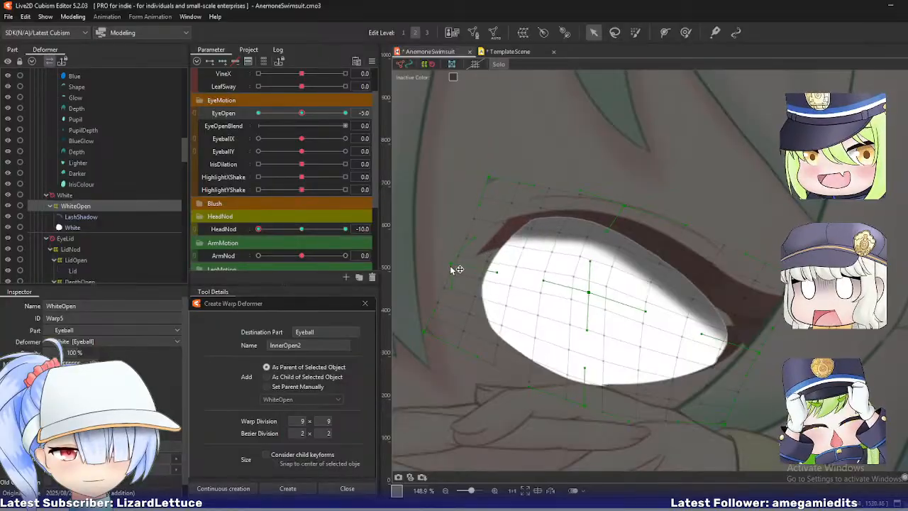
pyautogui.moveTo(598, 294); pyautogui.dragTo(611, 305)
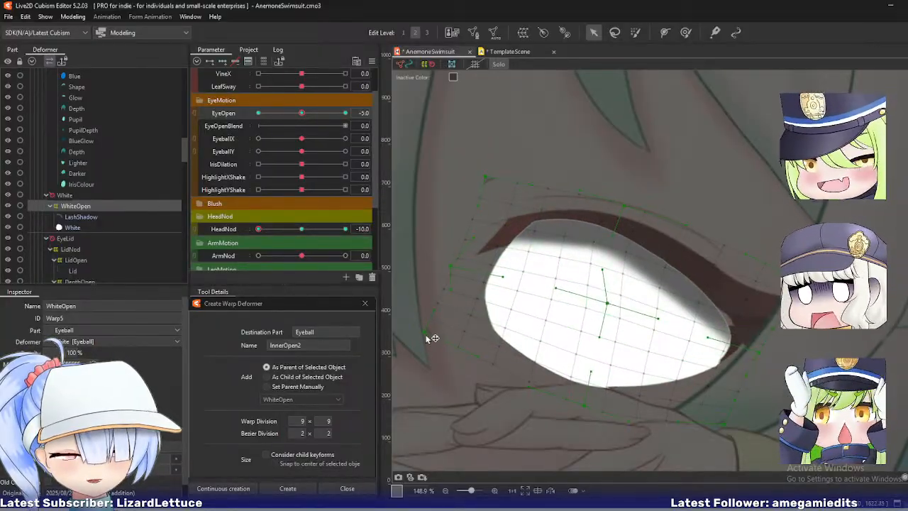
pyautogui.moveTo(627, 210); pyautogui.dragTo(647, 214)
pyautogui.moveTo(609, 275); pyautogui.dragTo(619, 276)
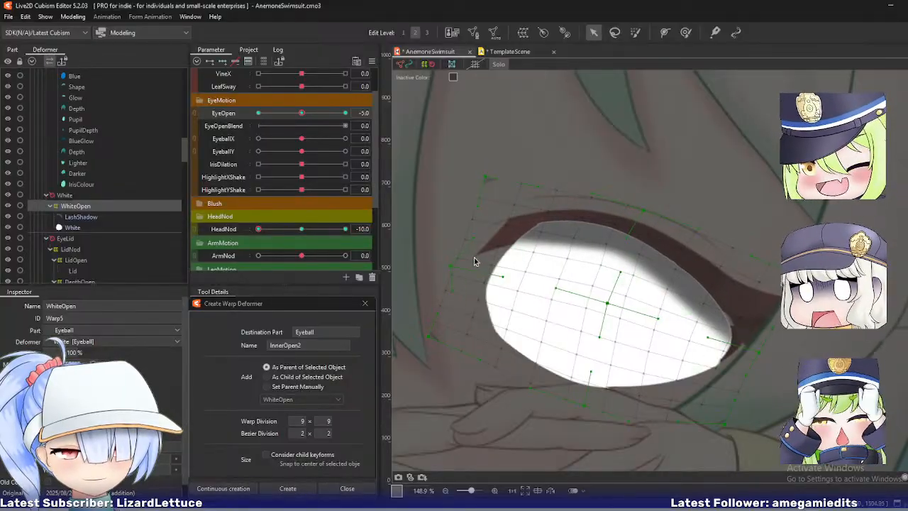
pyautogui.moveTo(454, 270); pyautogui.dragTo(449, 293)
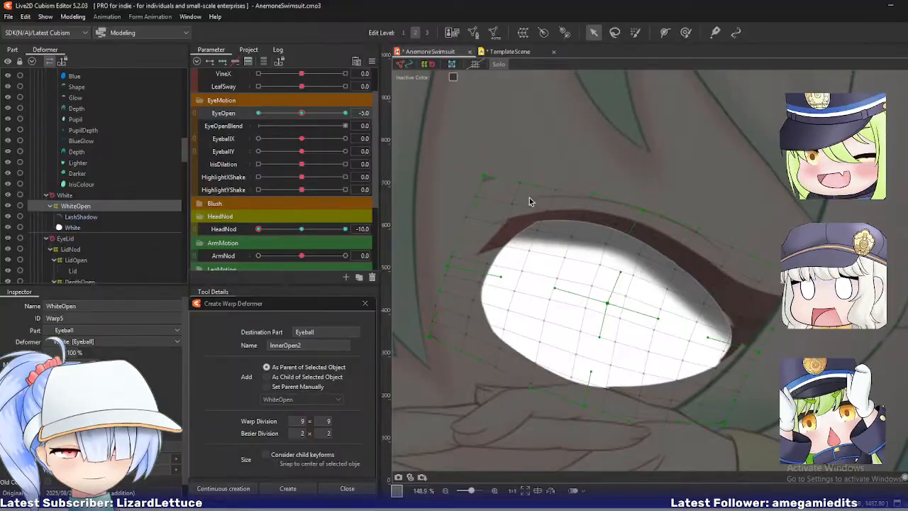
pyautogui.moveTo(487, 182); pyautogui.dragTo(489, 187)
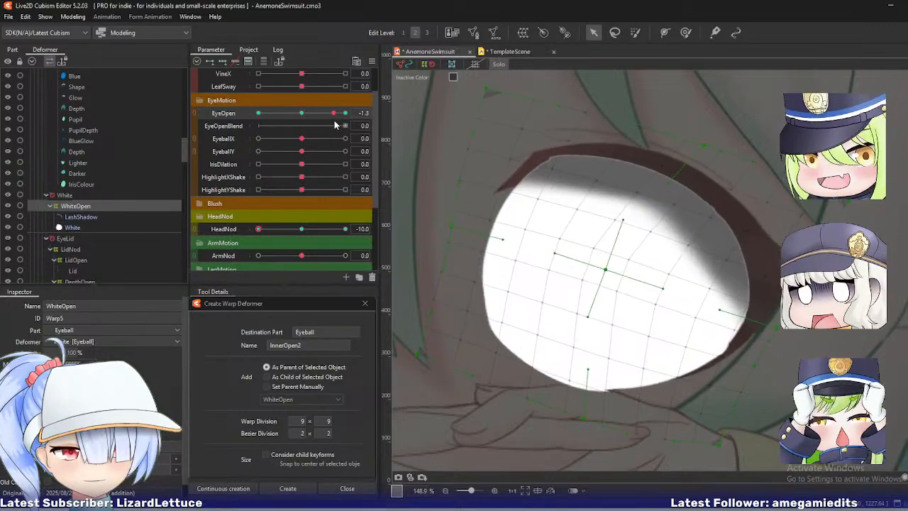
# - Move EyeOpen through its range to -10 and examine the closed eye up close with the full model shown
pyautogui.moveTo(303, 120); pyautogui.dragTo(243, 129)
pyautogui.scroll(-4, 485, 159)
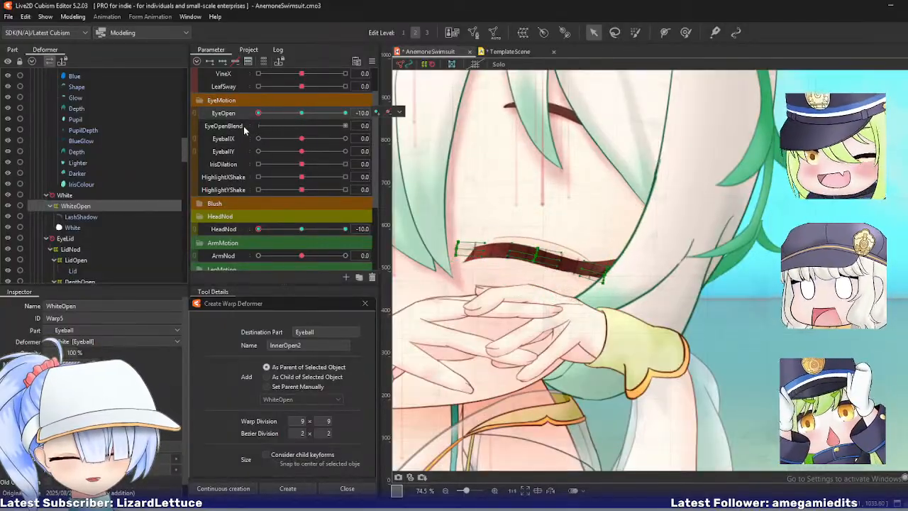
pyautogui.scroll(3, 699, 269)
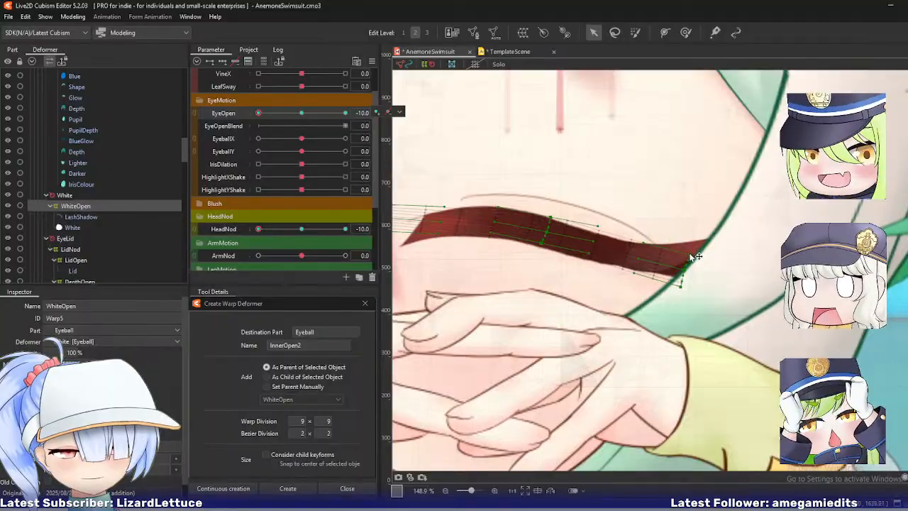
# - Isolate WhiteOpen and stretch its warp's right end outward, adjusting the centre so the white follows the fully closed lash
pyautogui.click(79, 207)
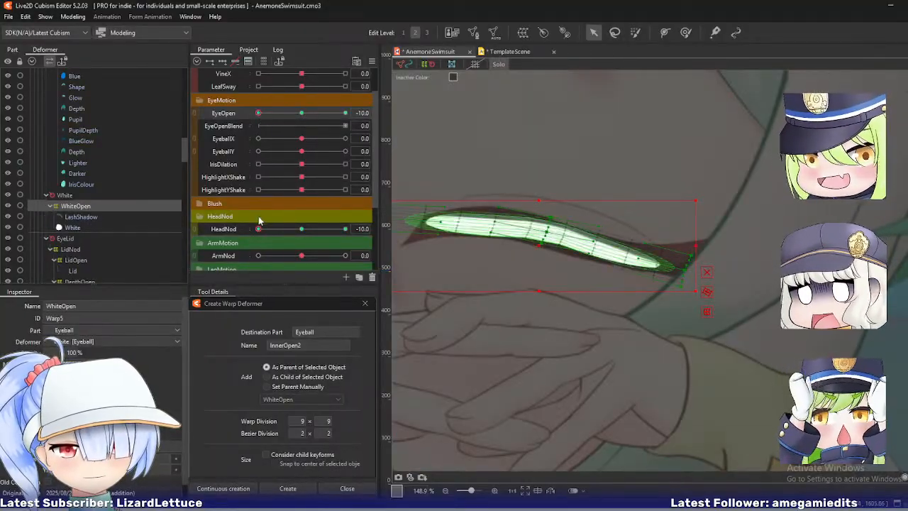
pyautogui.moveTo(259, 228)
pyautogui.mouseDown()
pyautogui.moveTo(298, 233)
pyautogui.moveTo(257, 230)
pyautogui.mouseUp()
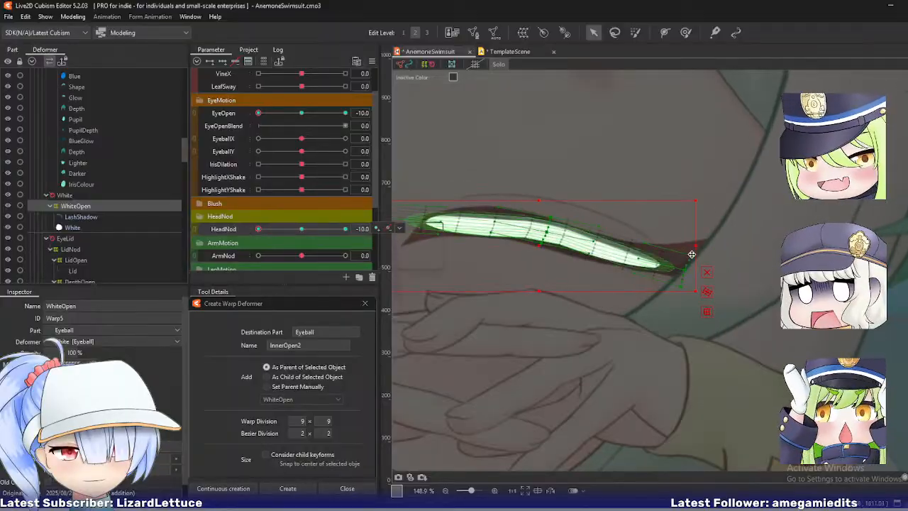
pyautogui.moveTo(693, 256); pyautogui.dragTo(717, 300)
pyautogui.moveTo(711, 257); pyautogui.dragTo(716, 256)
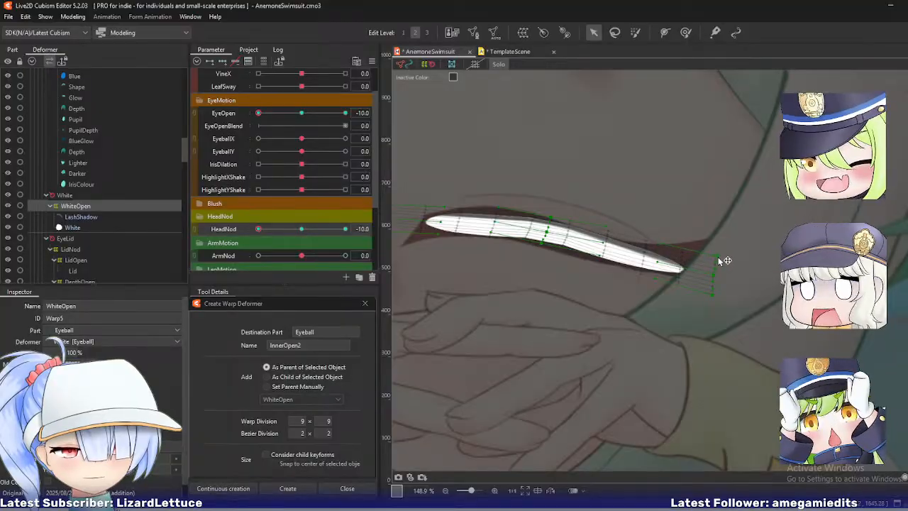
pyautogui.moveTo(547, 232)
pyautogui.mouseDown()
pyautogui.moveTo(568, 219)
pyautogui.moveTo(548, 250)
pyautogui.mouseUp()
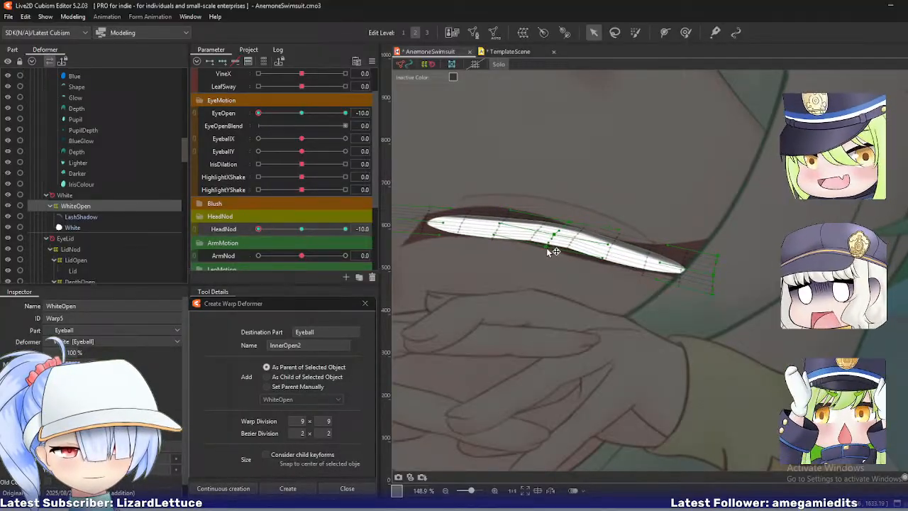
pyautogui.click(707, 262)
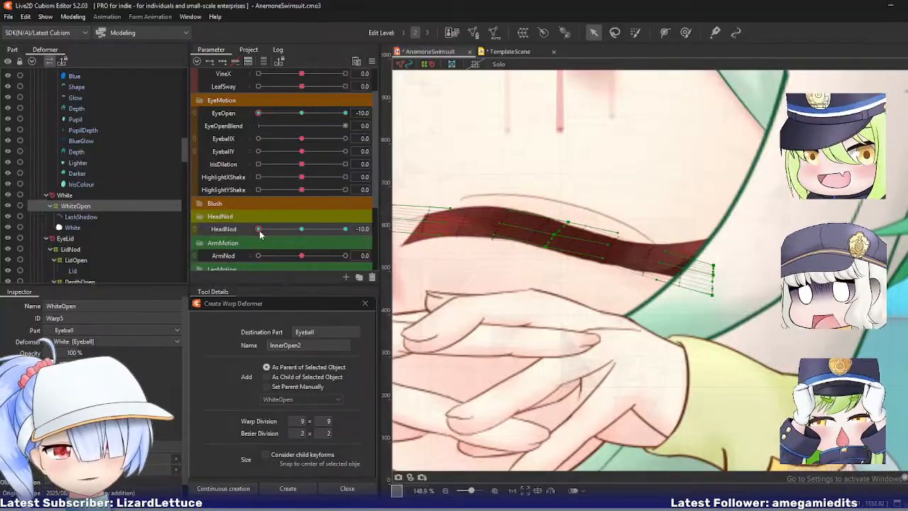
# - Check the closed eye on the full model through the HeadNod and EyeOpen motion, returning both to -10
pyautogui.moveTo(259, 230); pyautogui.dragTo(248, 251)
pyautogui.scroll(-4, 595, 201)
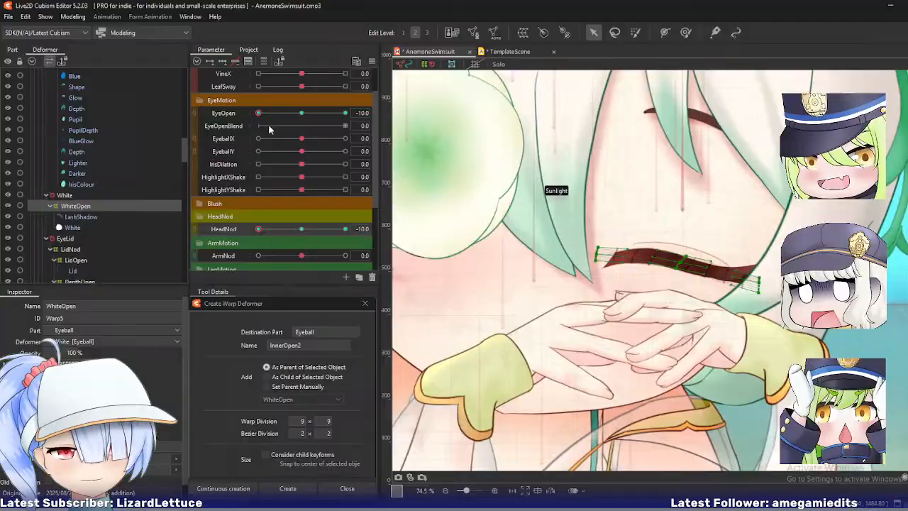
pyautogui.moveTo(260, 113); pyautogui.dragTo(239, 120)
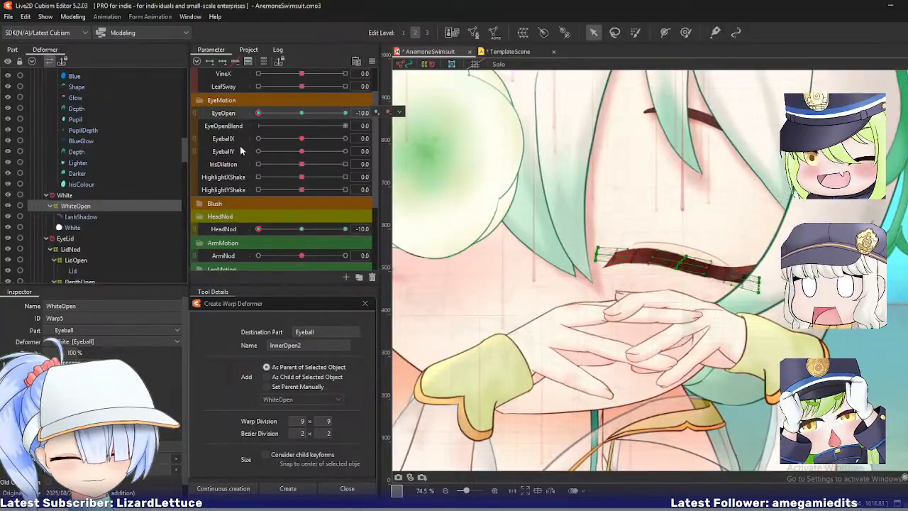
pyautogui.moveTo(258, 229); pyautogui.dragTo(236, 229)
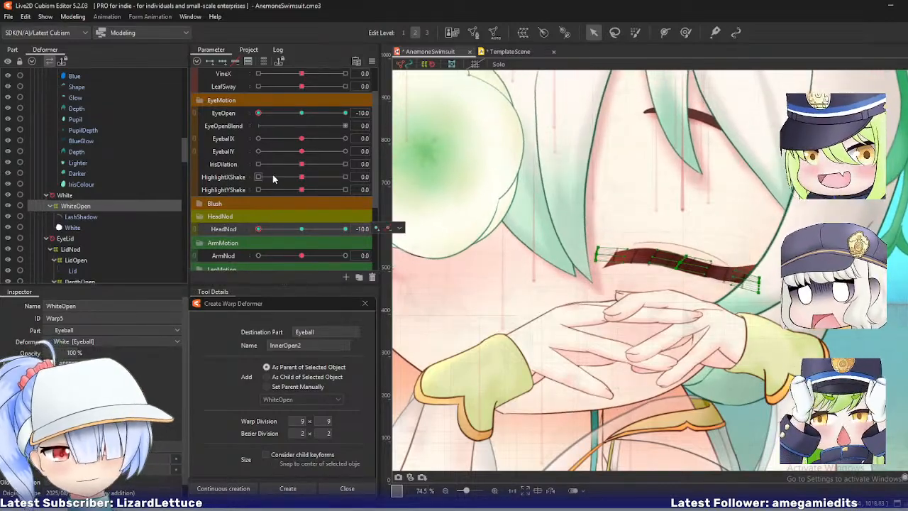
# - Select all objects keyed to EyeOpen and set EyeOpen to -10
pyautogui.click(260, 113)
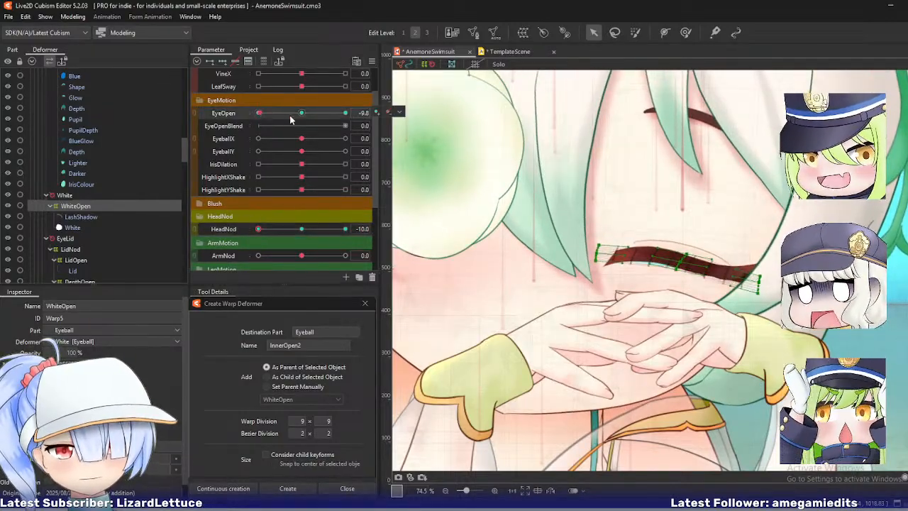
pyautogui.click(387, 113)
pyautogui.click(415, 113)
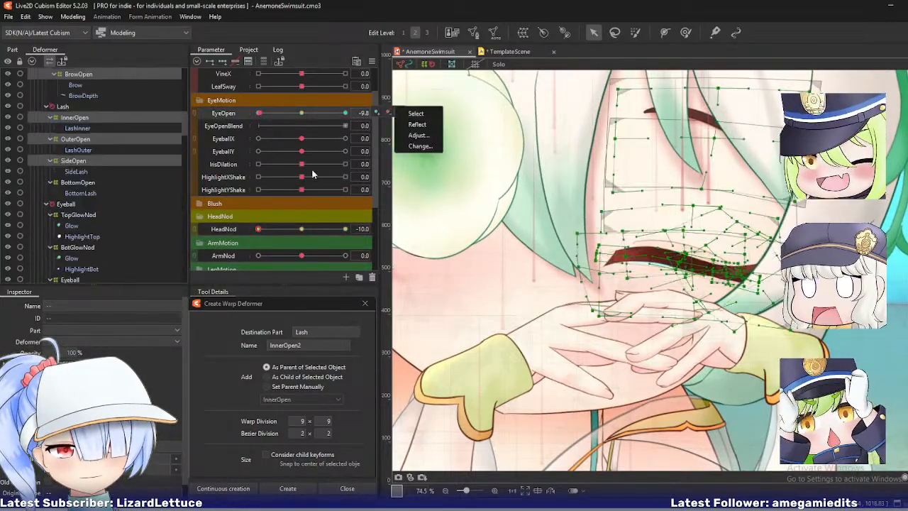
pyautogui.click(259, 118)
# - Remove the BrowOpen deformer from the multiple selection, keeping the lash and eyeball deformers selected
pyautogui.scroll(6, 130, 211)
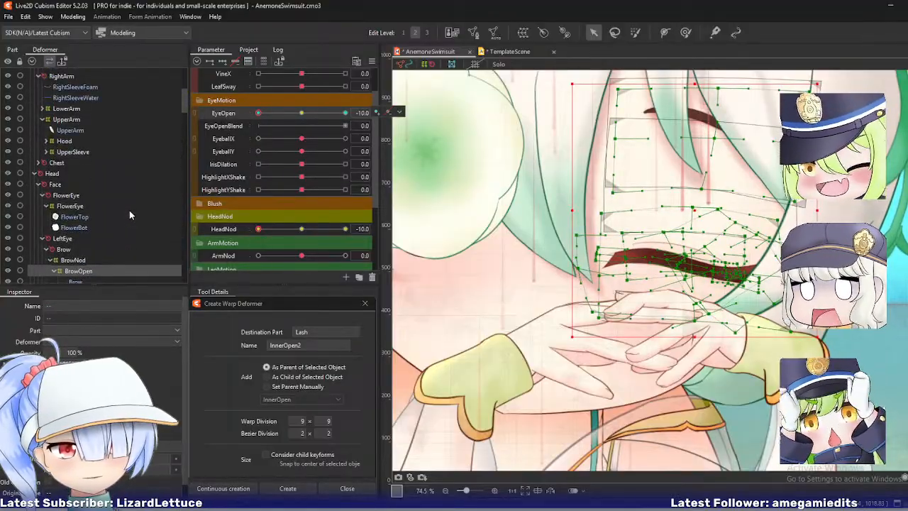
pyautogui.scroll(-1, 129, 212)
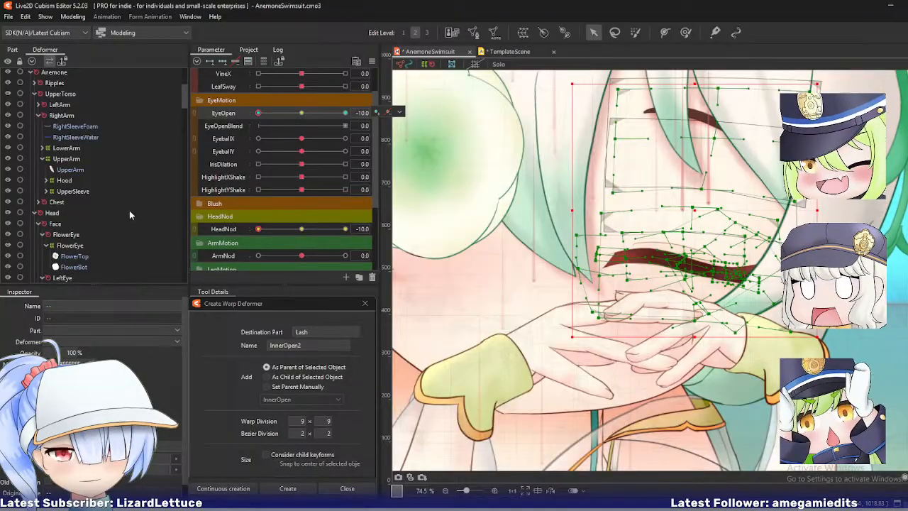
pyautogui.scroll(-1, 129, 211)
pyautogui.keyDown('ctrl'); pyautogui.click(80, 233); pyautogui.keyUp('ctrl')
pyautogui.scroll(-5, 122, 222)
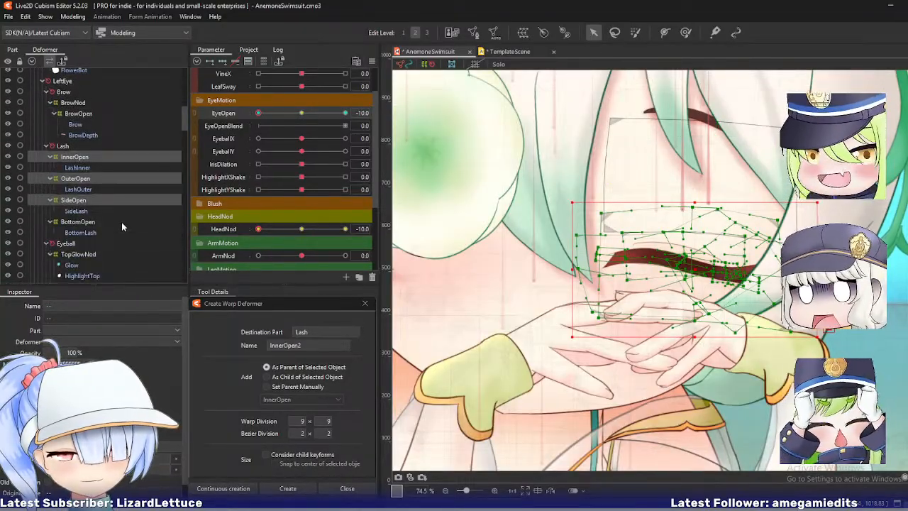
pyautogui.scroll(-2, 121, 225)
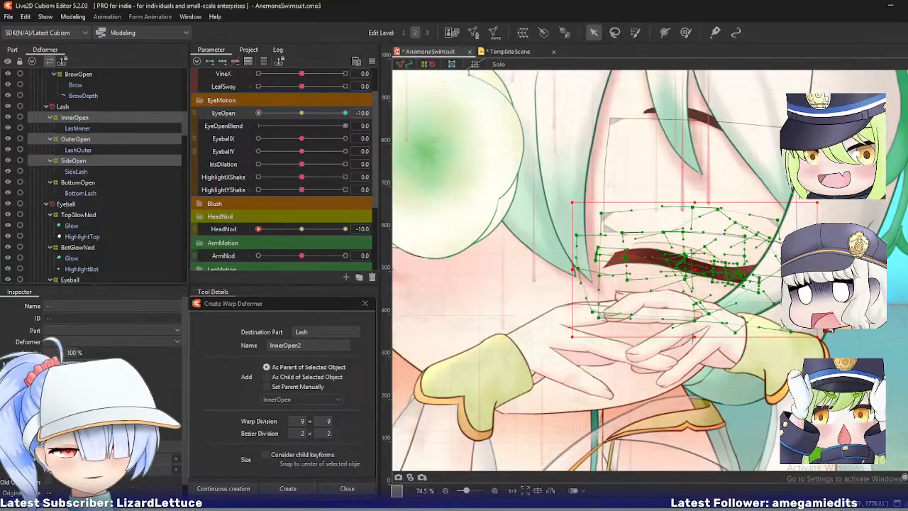
pyautogui.click(750, 268)
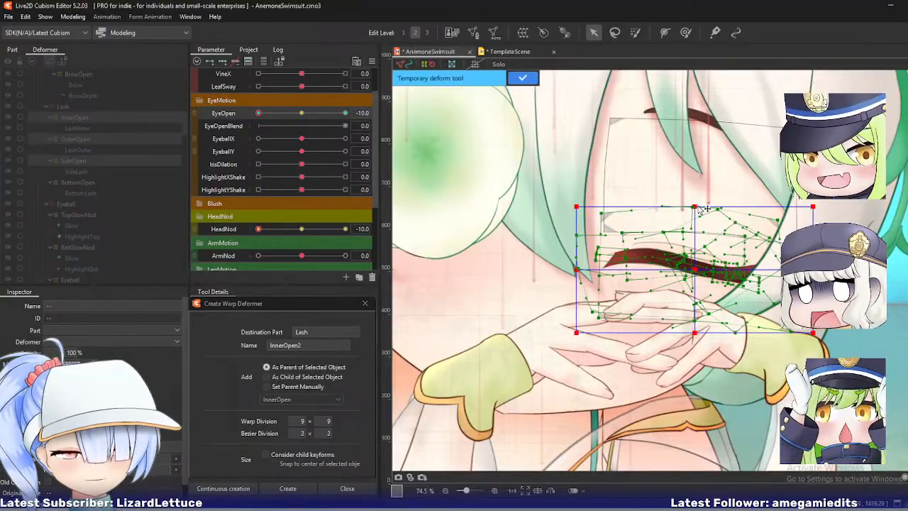
pyautogui.click(523, 77)
pyautogui.scroll(2, 105, 177)
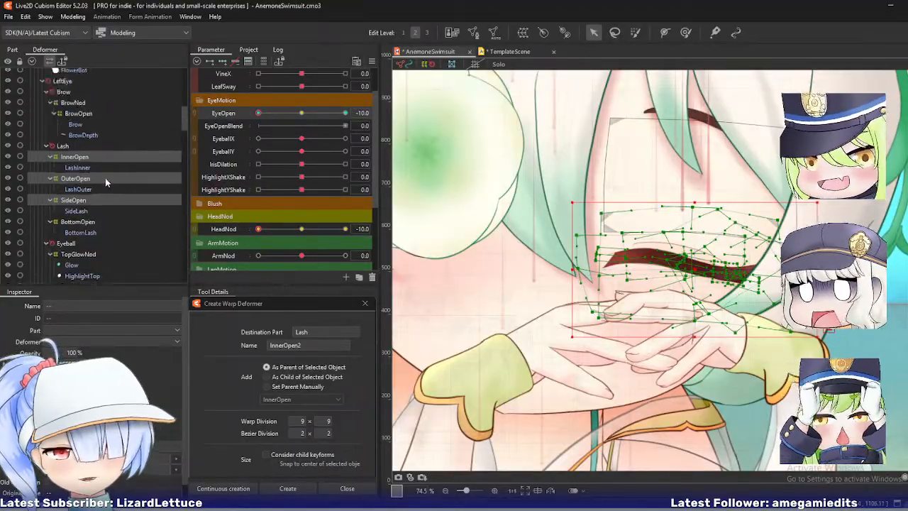
pyautogui.scroll(-2, 105, 177)
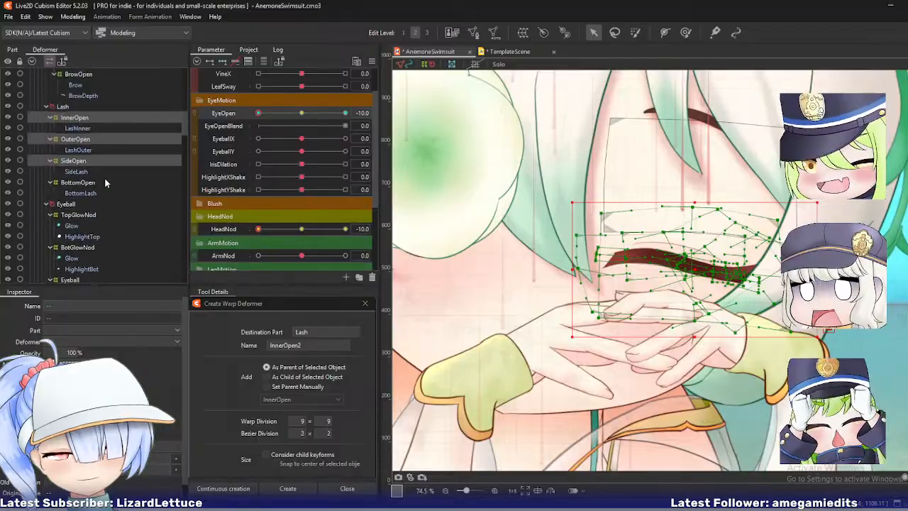
# - Remove the LidOpen and DepthOpen deformers from the multiple selection, keeping the lash deformers and WhiteOpen selected
pyautogui.scroll(-8, 105, 178)
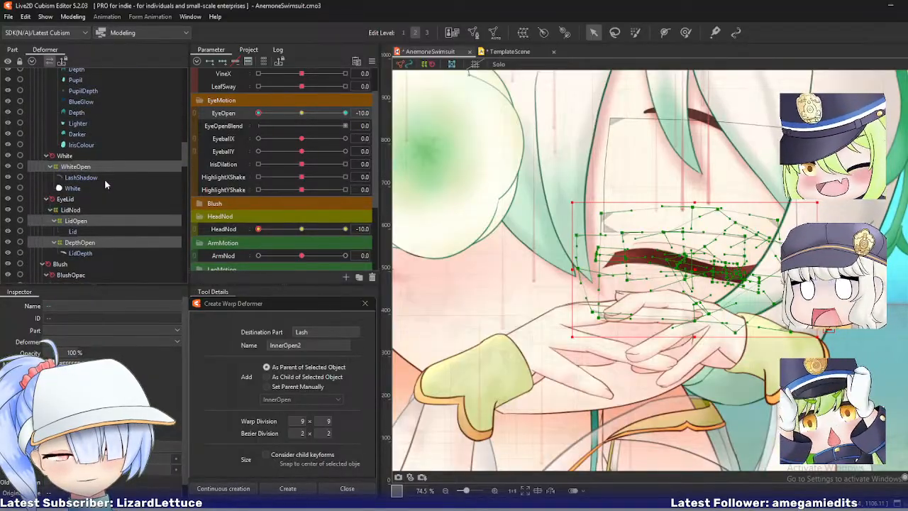
pyautogui.keyDown('ctrl'); pyautogui.click(76, 222); pyautogui.keyUp('ctrl')
pyautogui.keyDown('ctrl'); pyautogui.click(76, 245); pyautogui.keyUp('ctrl')
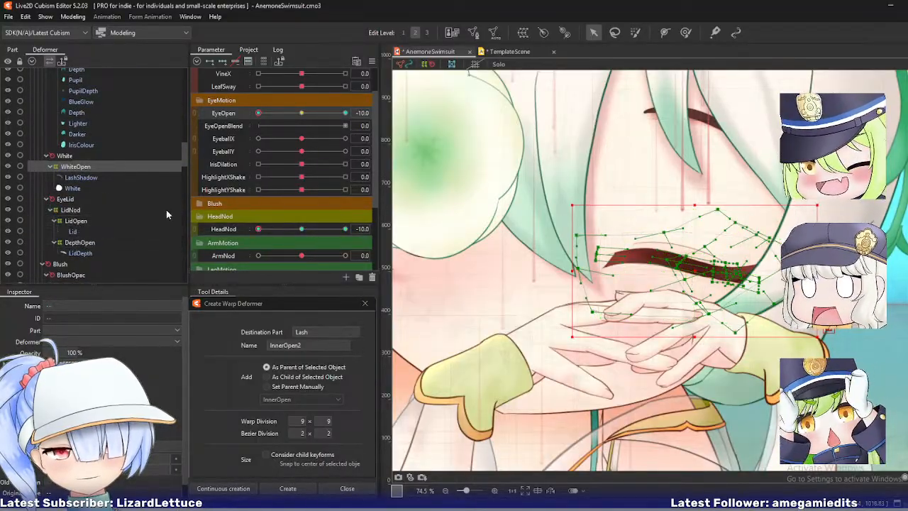
# - Apply a temporary deform to the selected lash and white deformers, skewing the upper, centre and lower points to follow the closed lash's tilt
pyautogui.click(835, 335)
pyautogui.scroll(3, 702, 210)
pyautogui.moveTo(696, 205); pyautogui.dragTo(715, 208)
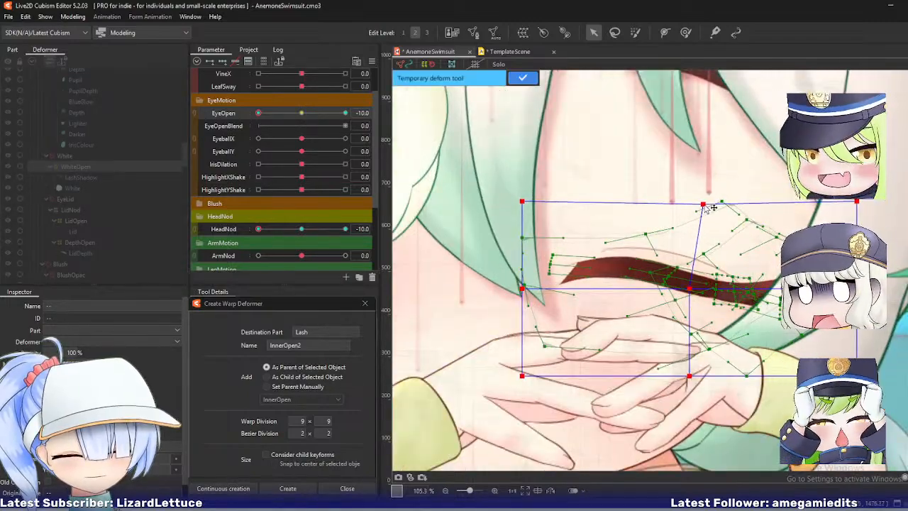
pyautogui.moveTo(858, 203); pyautogui.dragTo(873, 212)
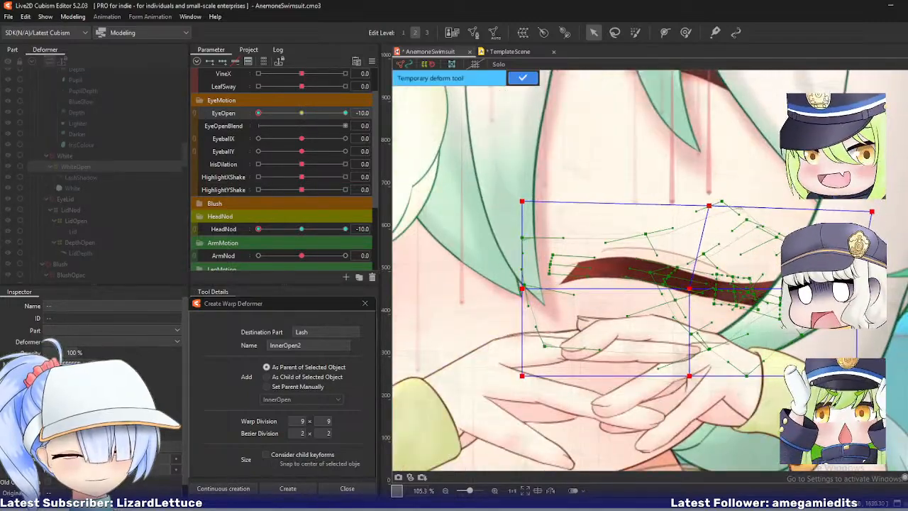
pyautogui.moveTo(691, 289); pyautogui.dragTo(702, 292)
pyautogui.moveTo(690, 377); pyautogui.dragTo(698, 385)
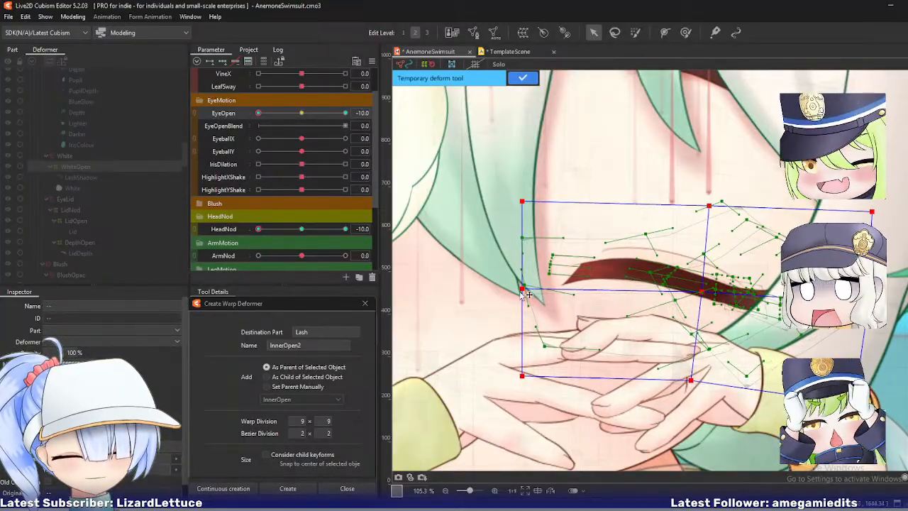
pyautogui.moveTo(523, 290); pyautogui.dragTo(523, 287)
pyautogui.moveTo(523, 202); pyautogui.dragTo(525, 197)
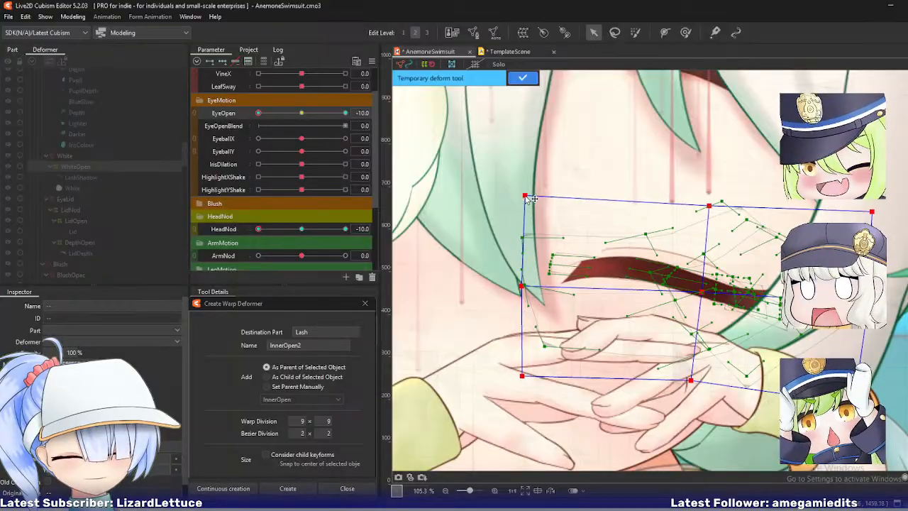
pyautogui.moveTo(259, 229); pyautogui.dragTo(233, 241)
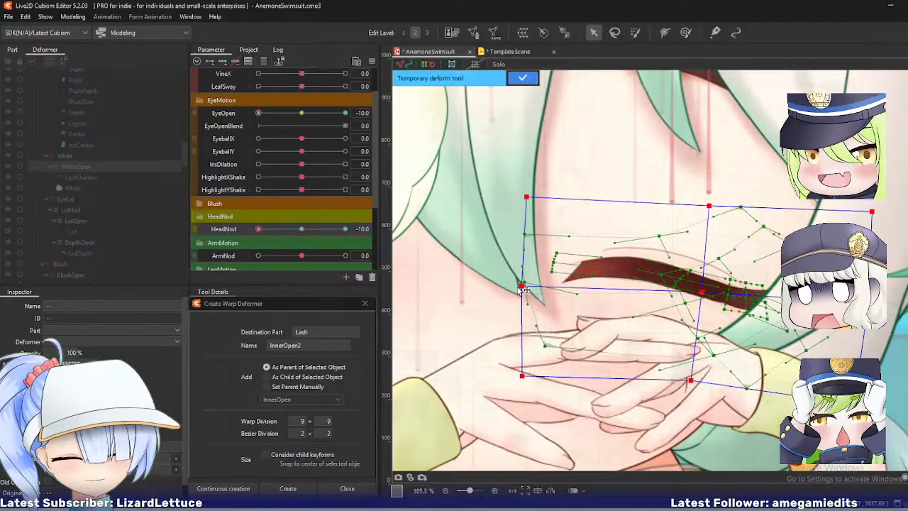
pyautogui.moveTo(532, 197); pyautogui.dragTo(537, 203)
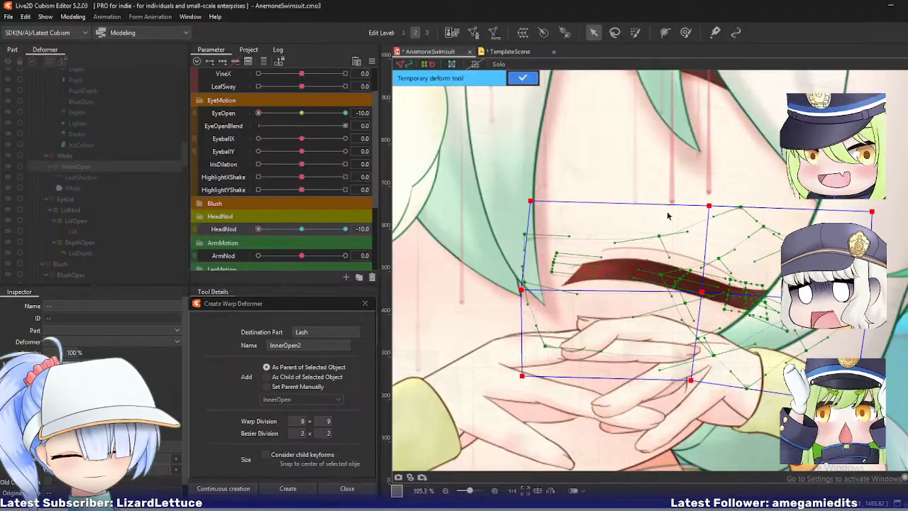
# - Try shifting the temporary deform's upper-middle and centre points further outward and down, checking with HeadNod and undoing the shifts
pyautogui.moveTo(711, 207); pyautogui.dragTo(719, 213)
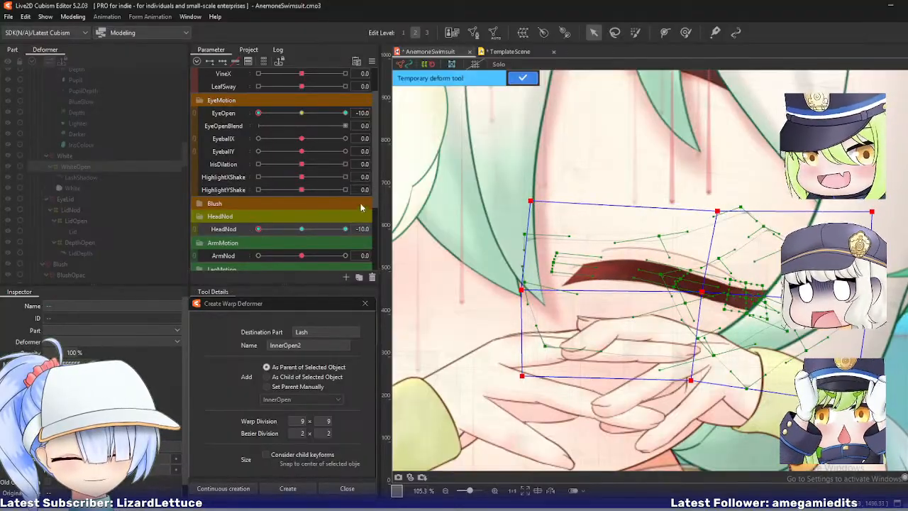
pyautogui.moveTo(260, 229)
pyautogui.mouseDown()
pyautogui.moveTo(293, 229)
pyautogui.moveTo(258, 229)
pyautogui.mouseUp()
pyautogui.moveTo(710, 294); pyautogui.dragTo(713, 302)
pyautogui.hotkey('ctrl', 'z')
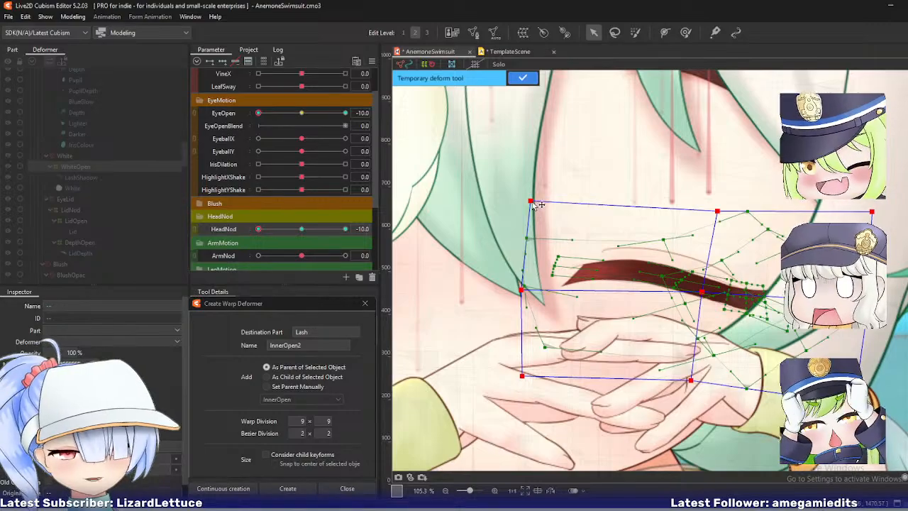
pyautogui.moveTo(719, 212); pyautogui.dragTo(727, 217)
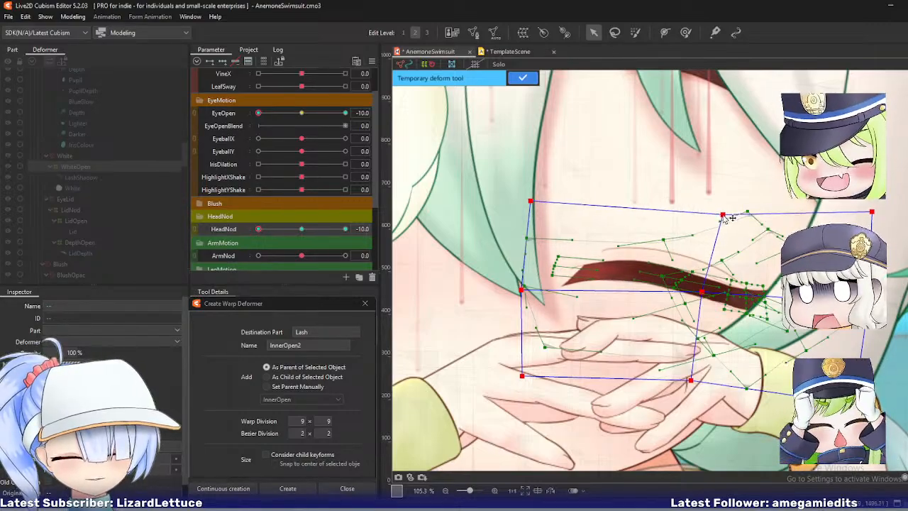
pyautogui.hotkey('ctrl', 'z')
pyautogui.moveTo(258, 230)
pyautogui.mouseDown()
pyautogui.moveTo(293, 236)
pyautogui.moveTo(257, 235)
pyautogui.mouseUp()
pyautogui.moveTo(701, 292); pyautogui.dragTo(707, 294)
pyautogui.hotkey('ctrl', 'z')
# - Pull the temporary deform's lower-middle and lower-left points downward, apply it, and check the closed eye through the HeadNod motion
pyautogui.moveTo(691, 381); pyautogui.dragTo(687, 395)
pyautogui.moveTo(526, 381); pyautogui.dragTo(515, 388)
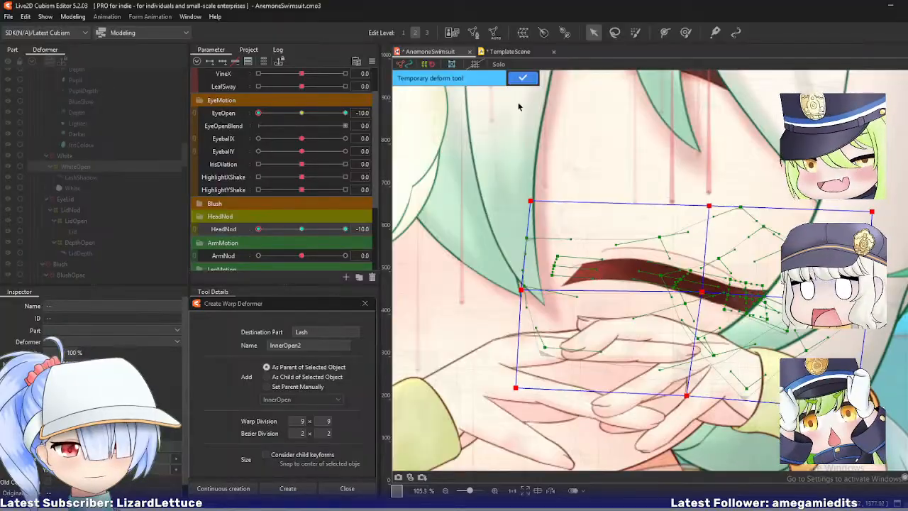
pyautogui.click(523, 77)
pyautogui.moveTo(258, 229)
pyautogui.mouseDown()
pyautogui.moveTo(288, 233)
pyautogui.moveTo(243, 232)
pyautogui.mouseUp()
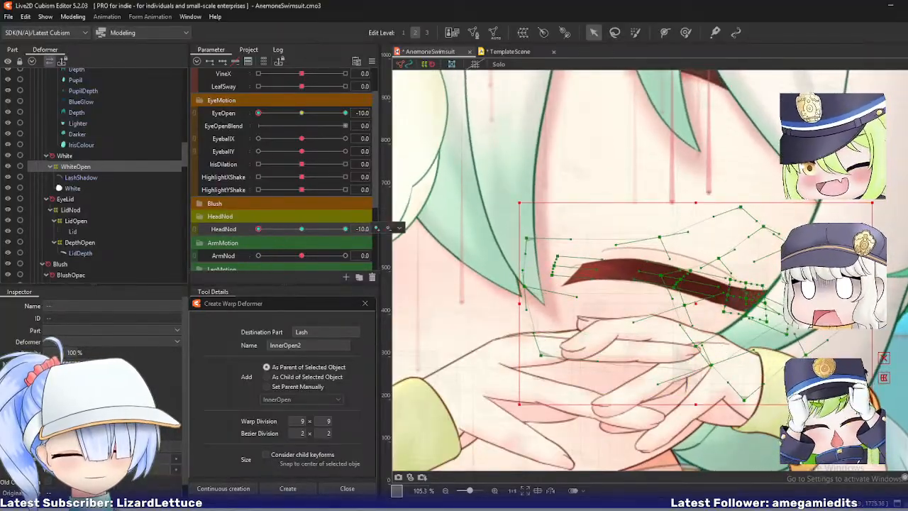
# - Apply a second temporary deform that nudges the centre, raises the left-middle point and shifts the upper-middle point outward, checking HeadNod at -10
pyautogui.click(706, 310)
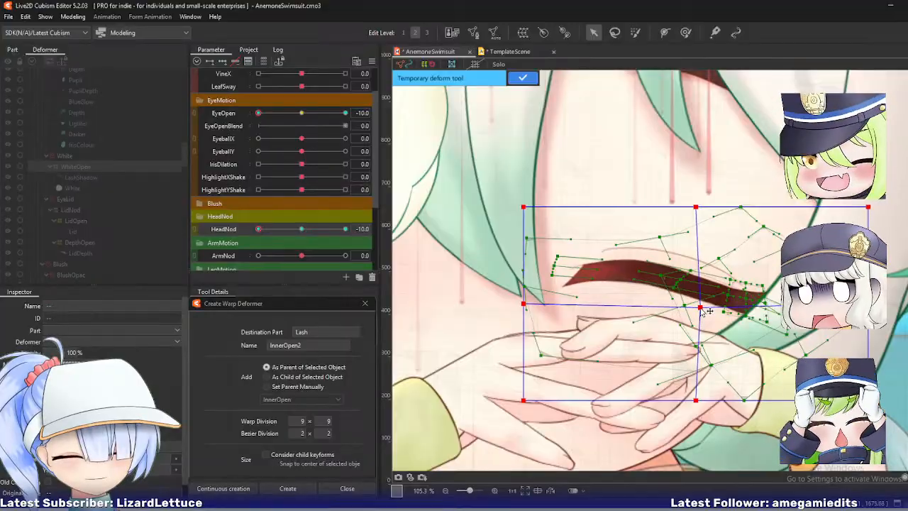
pyautogui.moveTo(532, 304); pyautogui.dragTo(532, 302)
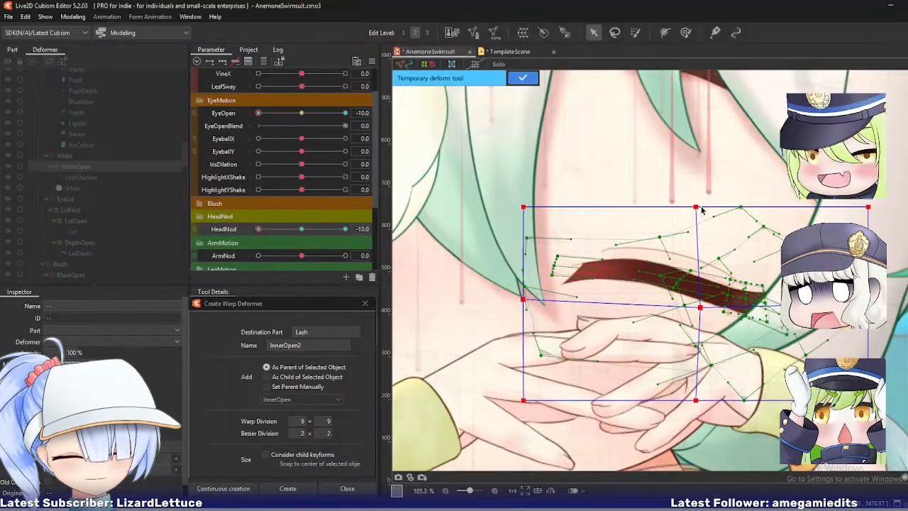
pyautogui.moveTo(701, 208); pyautogui.dragTo(722, 207)
pyautogui.click(514, 80)
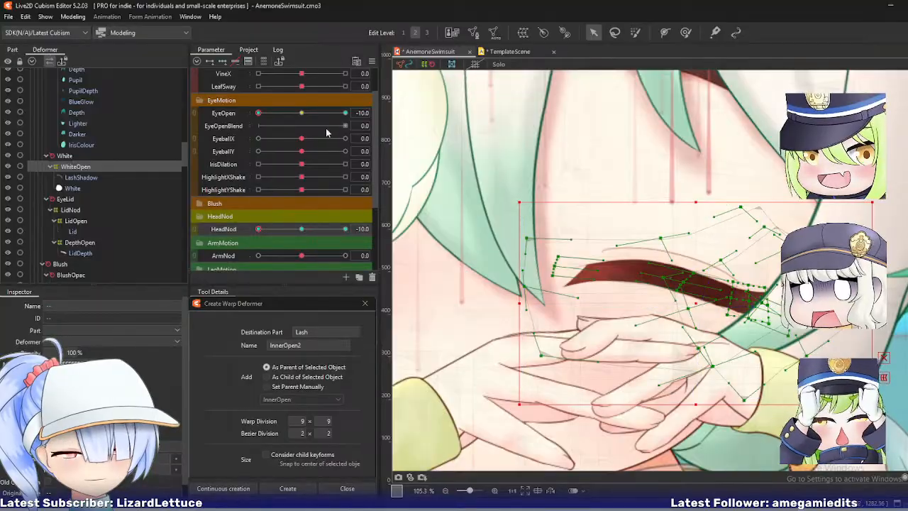
pyautogui.moveTo(259, 231)
pyautogui.mouseDown()
pyautogui.moveTo(290, 229)
pyautogui.moveTo(258, 229)
pyautogui.mouseUp()
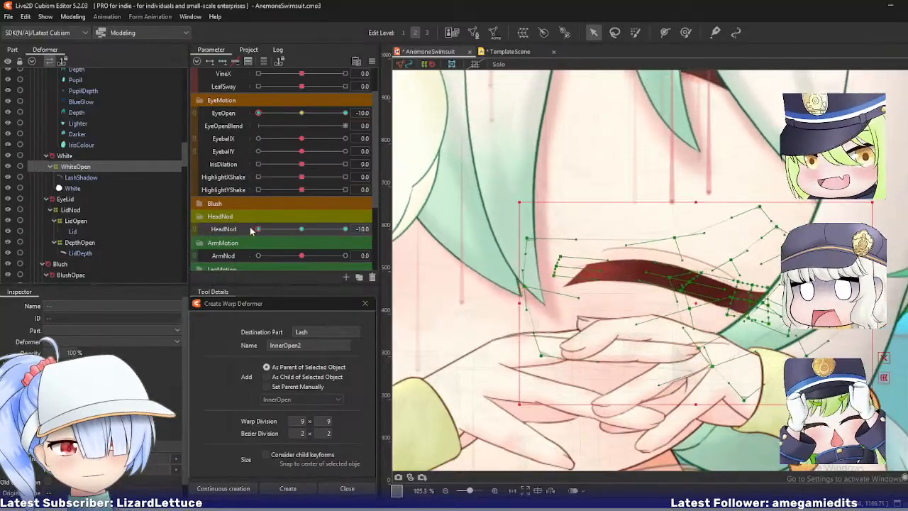
# - Set EyeOpen to -5 and fine-tune the WhiteOpen warp's edge points to fit the half-closed eye, checking the EyeOpen motion
pyautogui.click(276, 116)
pyautogui.moveTo(277, 116); pyautogui.dragTo(301, 125)
pyautogui.click(75, 168)
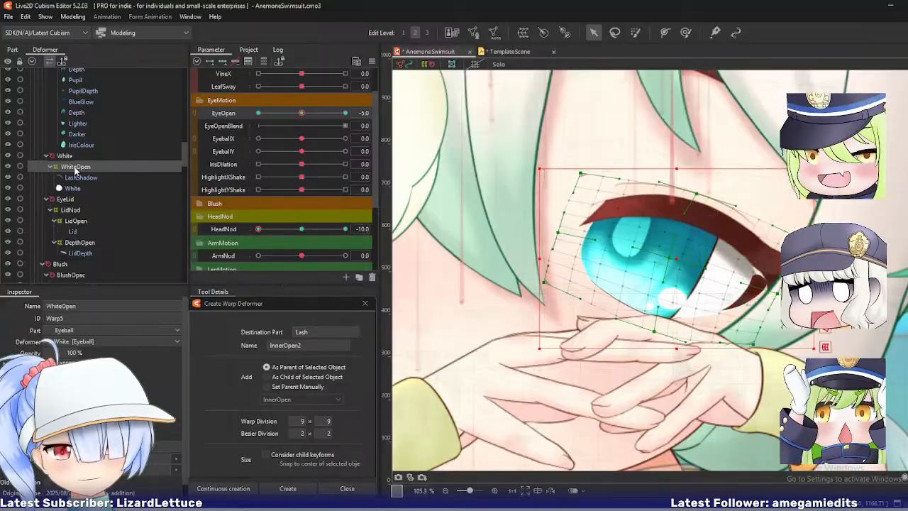
pyautogui.press('3')
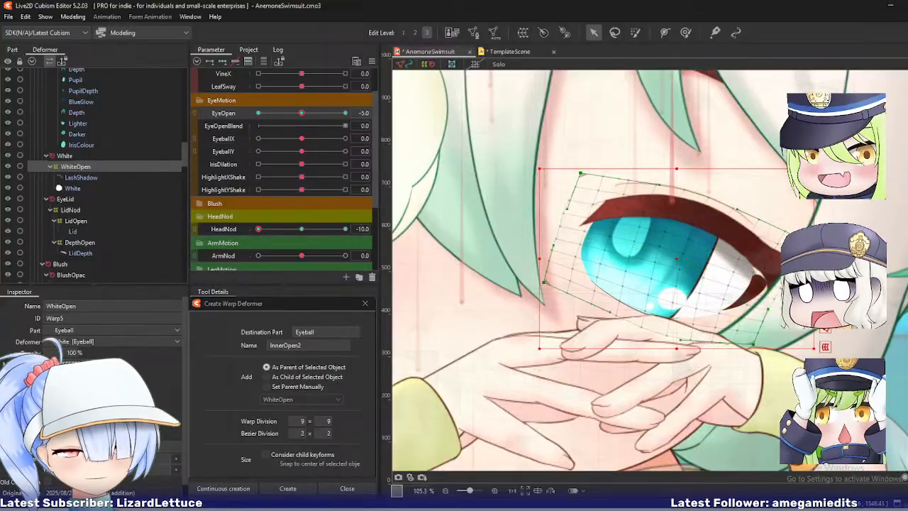
pyautogui.press('2')
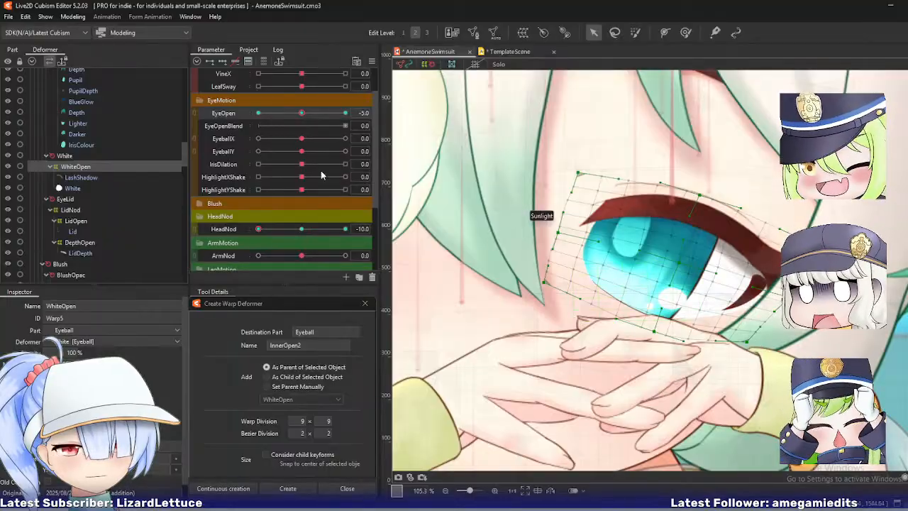
pyautogui.moveTo(297, 116)
pyautogui.mouseDown()
pyautogui.moveTo(336, 119)
pyautogui.moveTo(307, 125)
pyautogui.mouseUp()
pyautogui.moveTo(307, 127); pyautogui.dragTo(302, 128)
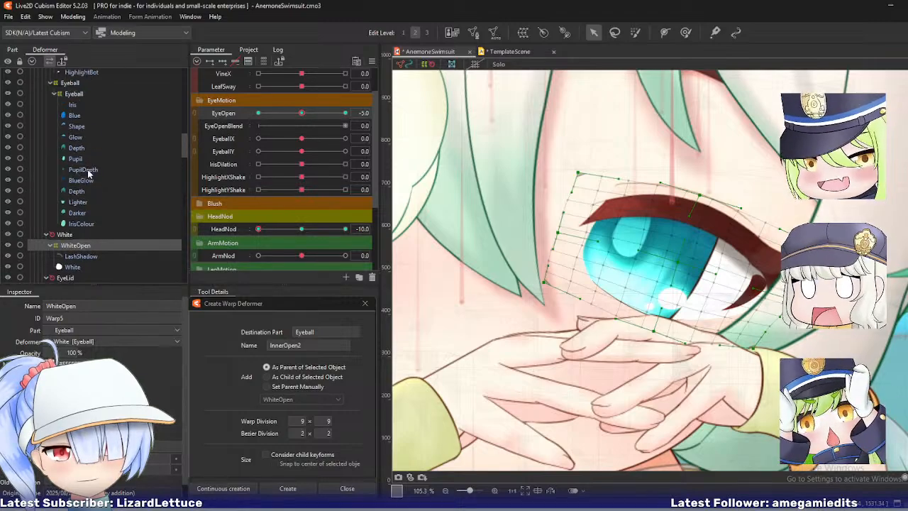
# - Select the SideOpen deformer at EyeOpen -5 and reshape its warp, pulling the right corners outward and shifting the lower-left corner
pyautogui.scroll(10, 100, 194)
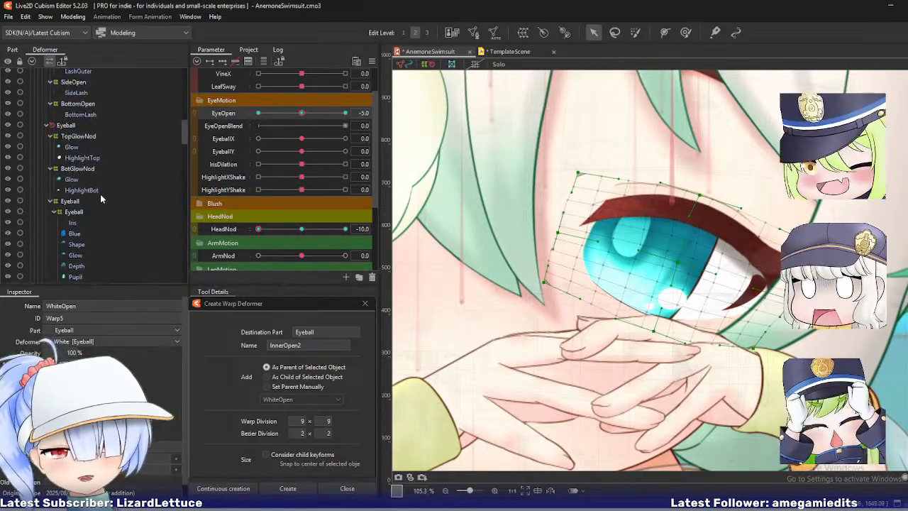
pyautogui.click(85, 200)
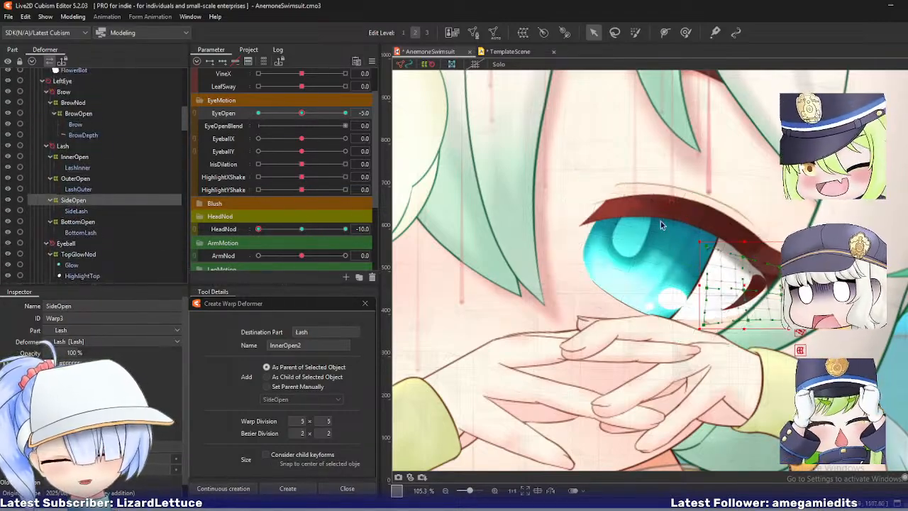
pyautogui.scroll(3, 761, 273)
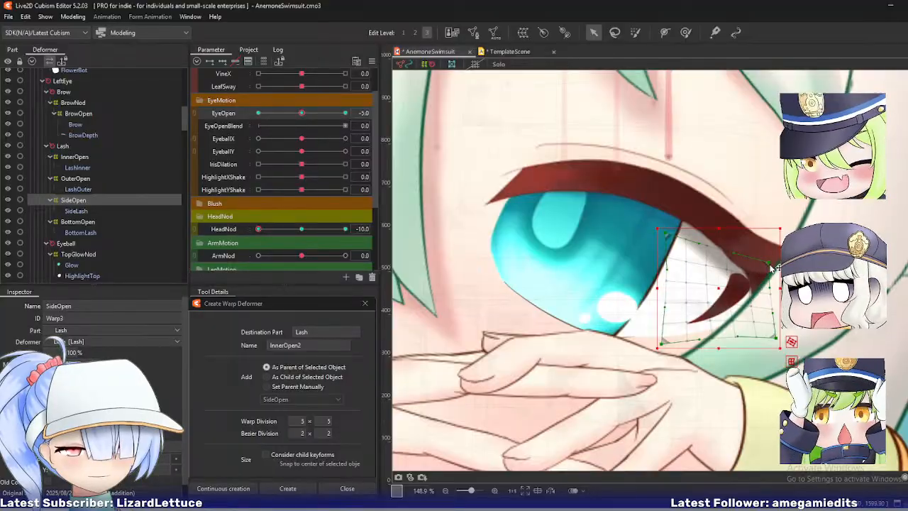
pyautogui.moveTo(771, 265); pyautogui.dragTo(784, 266)
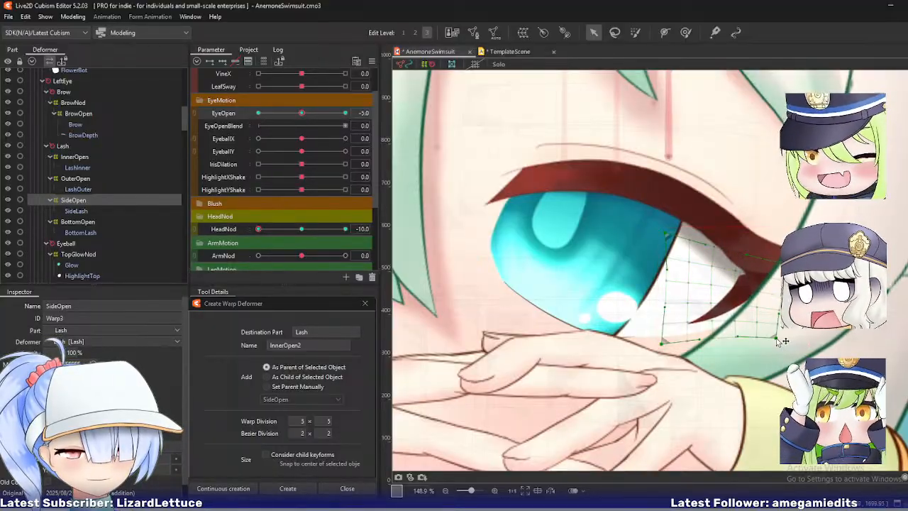
pyautogui.moveTo(783, 341); pyautogui.dragTo(791, 352)
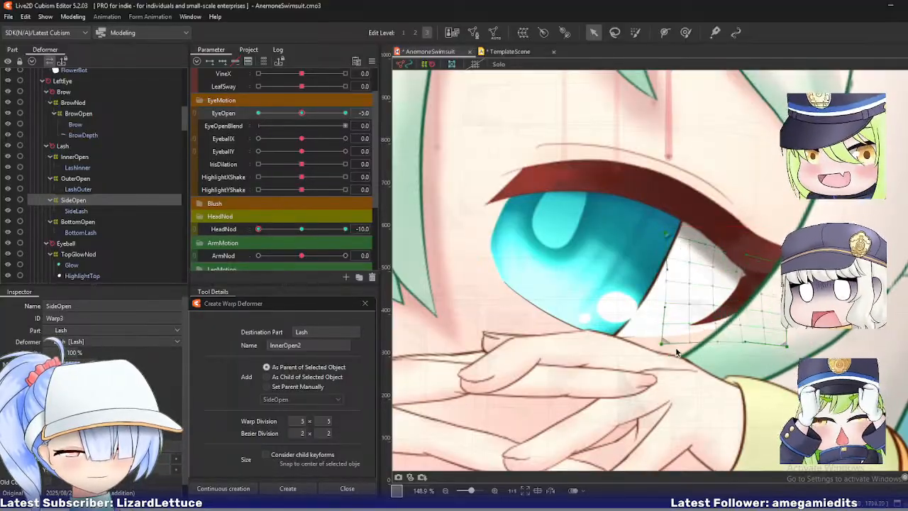
pyautogui.moveTo(667, 346); pyautogui.dragTo(678, 353)
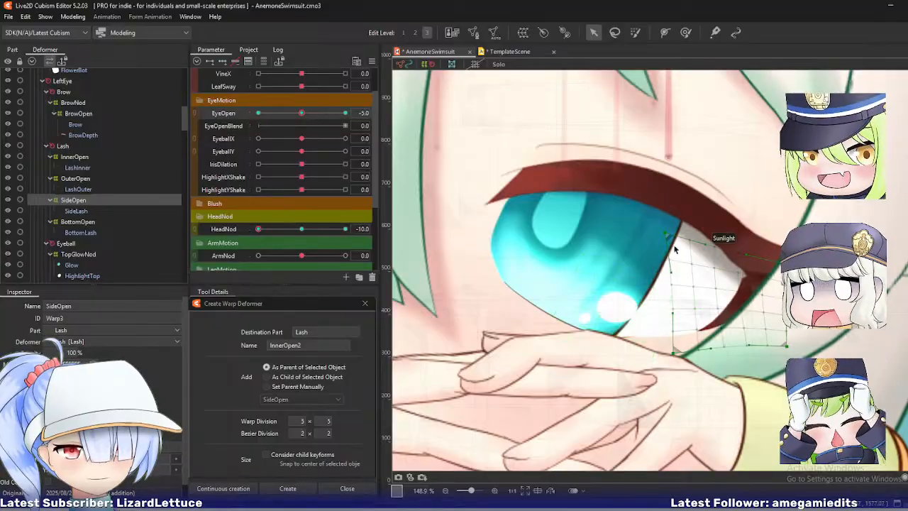
pyautogui.moveTo(669, 234); pyautogui.dragTo(674, 240)
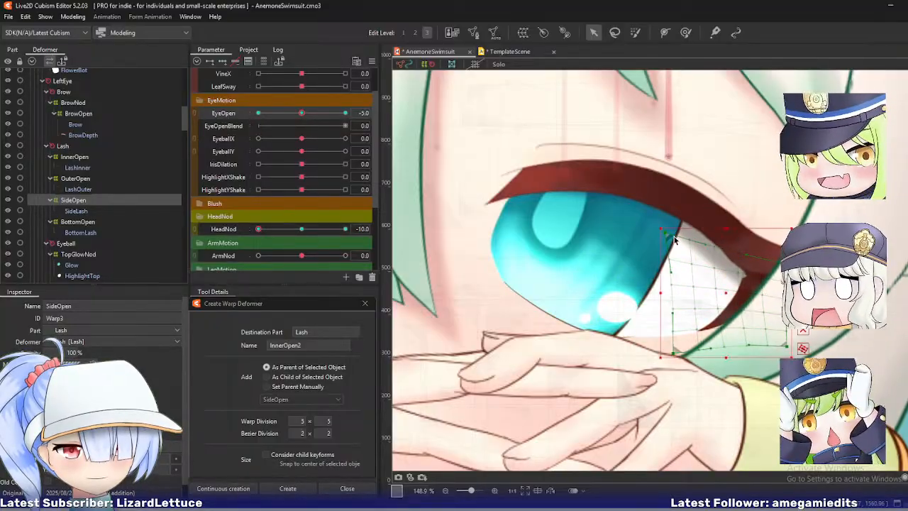
# - Move SideOpen's centre and lower-middle control points outward to smooth the side lash, checking it through the EyeOpen motion around -5
pyautogui.press('2')
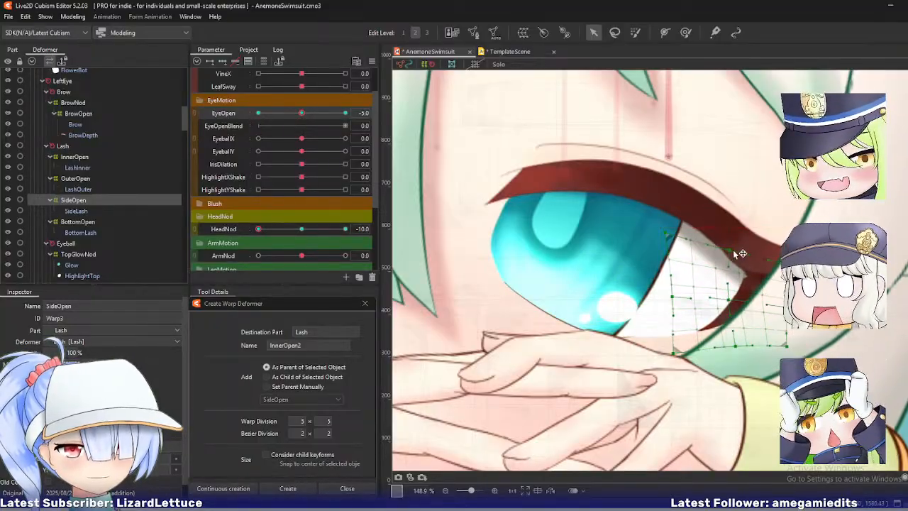
pyautogui.moveTo(735, 306); pyautogui.dragTo(747, 306)
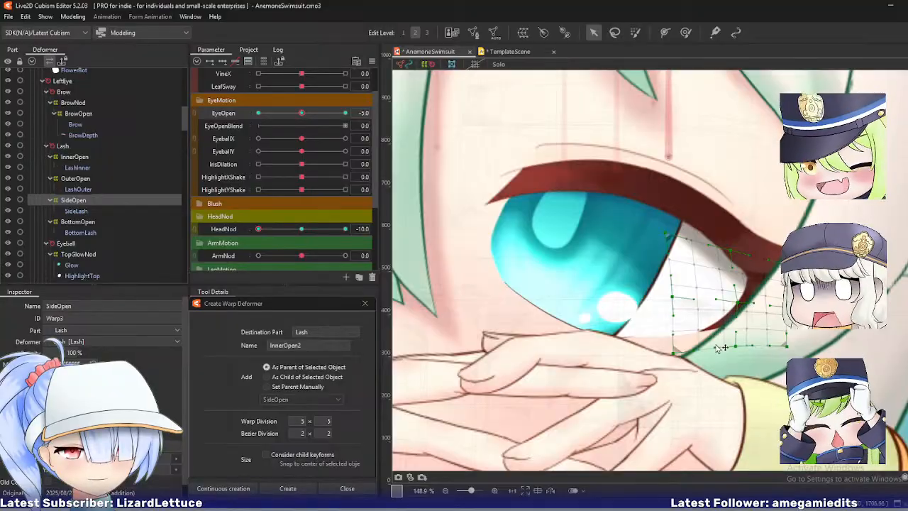
pyautogui.moveTo(718, 348); pyautogui.dragTo(742, 353)
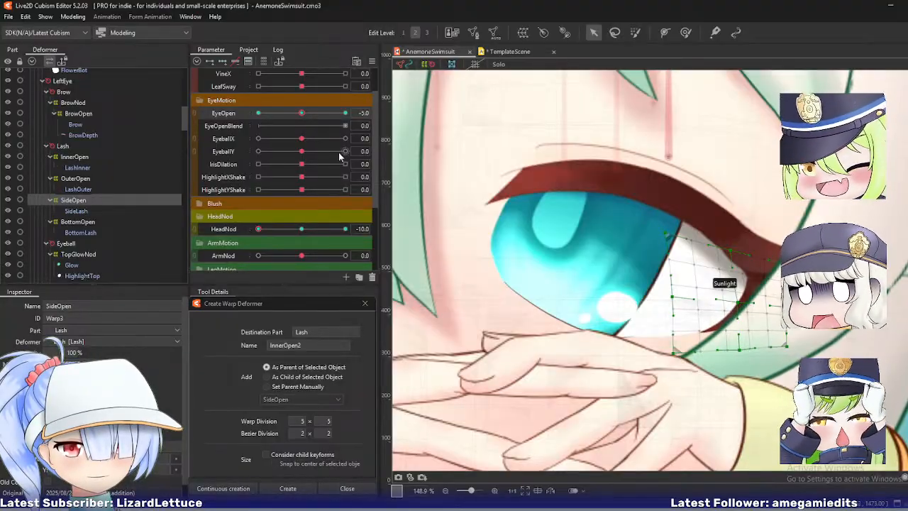
pyautogui.moveTo(302, 113); pyautogui.dragTo(303, 142)
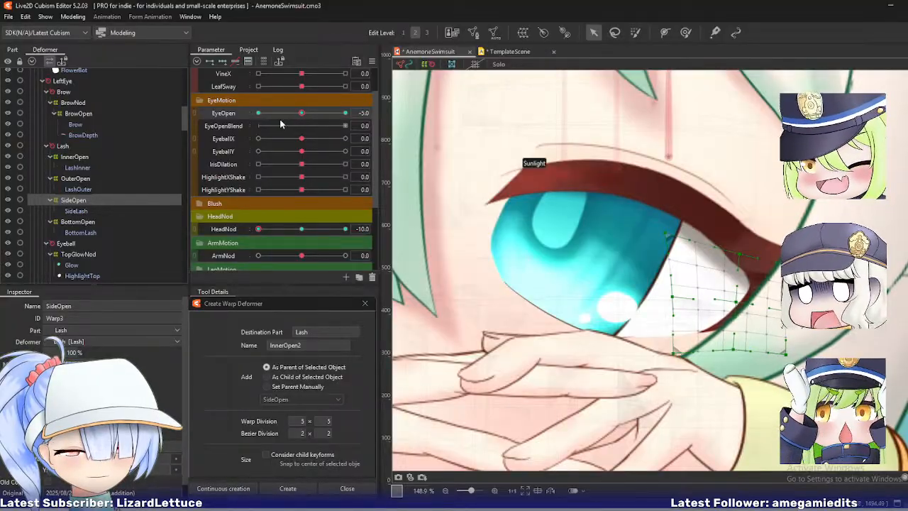
# - Set EyeOpen to -10 and check the closed eye on the full model through the HeadNod motion, returning HeadNod to -10
pyautogui.moveTo(303, 115); pyautogui.dragTo(257, 112)
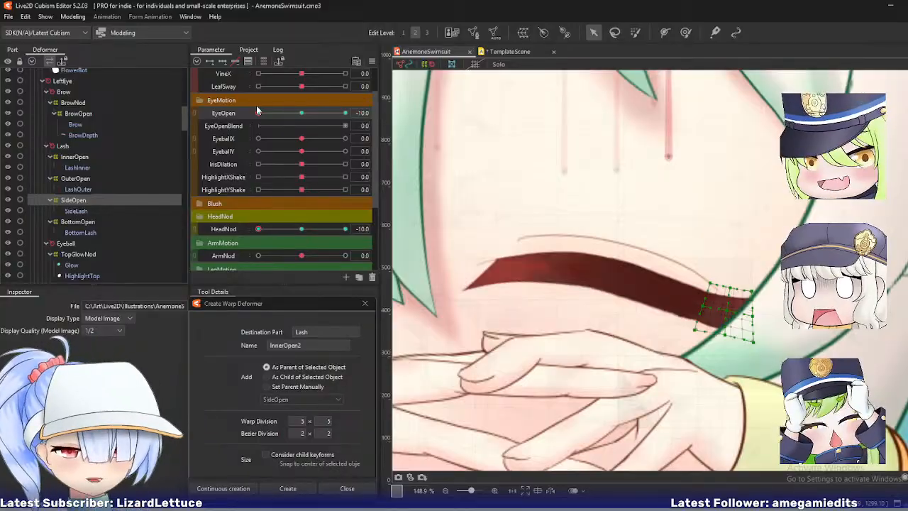
pyautogui.scroll(-6, 635, 237)
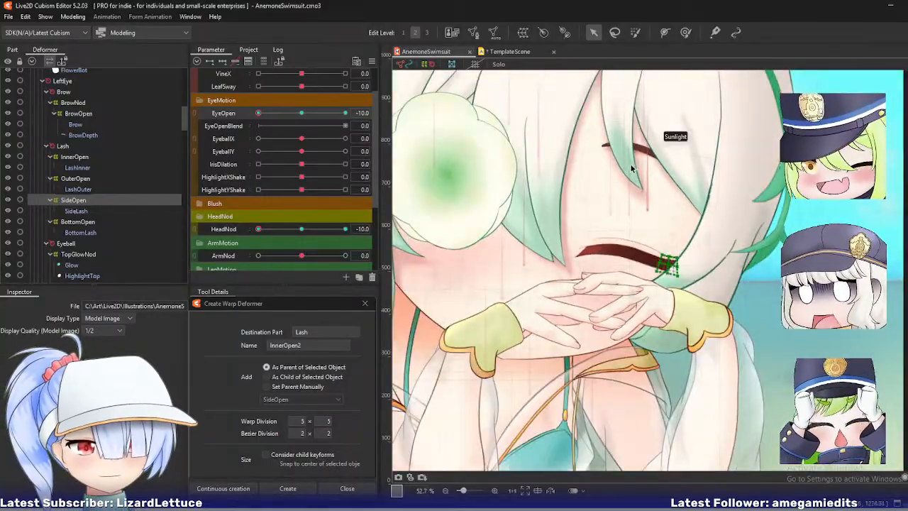
pyautogui.moveTo(260, 229)
pyautogui.mouseDown()
pyautogui.moveTo(276, 233)
pyautogui.moveTo(256, 229)
pyautogui.mouseUp()
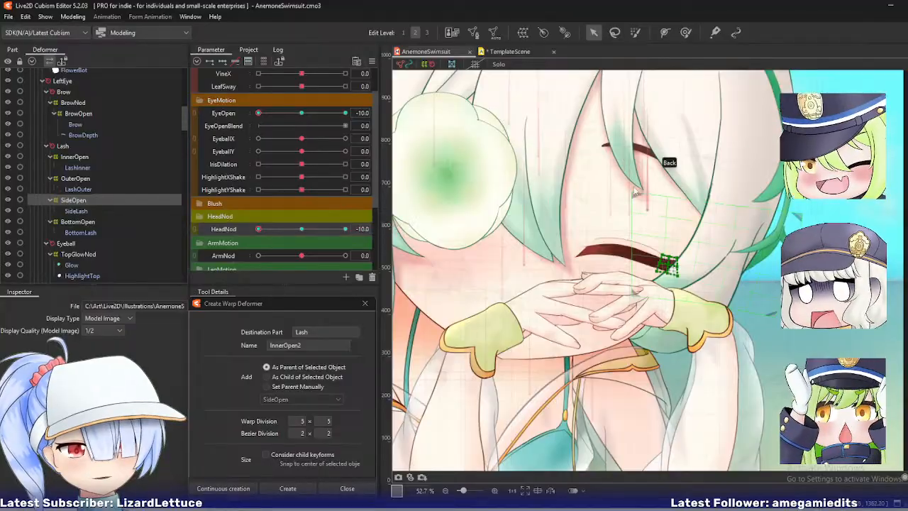
# - Select the LeftThinShadow hair shadow and create a 5 × 5 parent warp deformer named Shadow for it
pyautogui.rightClick(669, 240)
pyautogui.moveTo(668, 218)
pyautogui.click(765, 352)
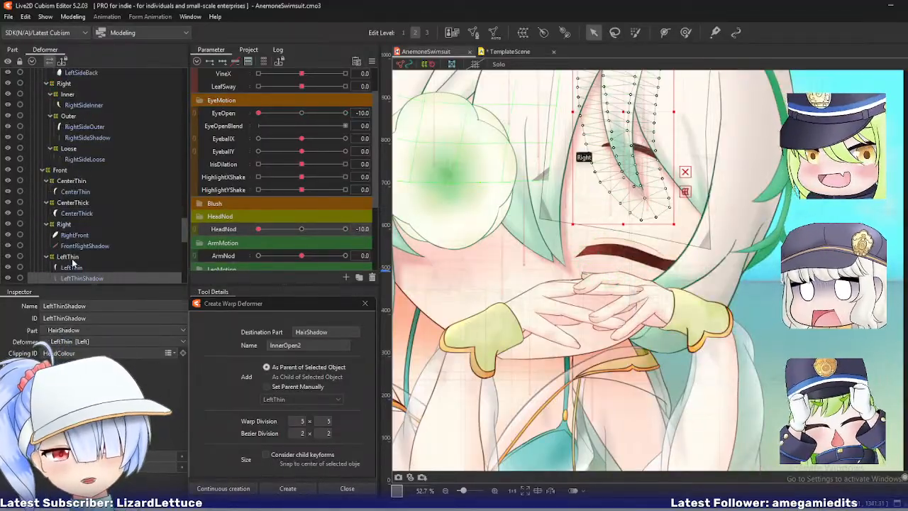
pyautogui.hotkey('ctrl', 'd')
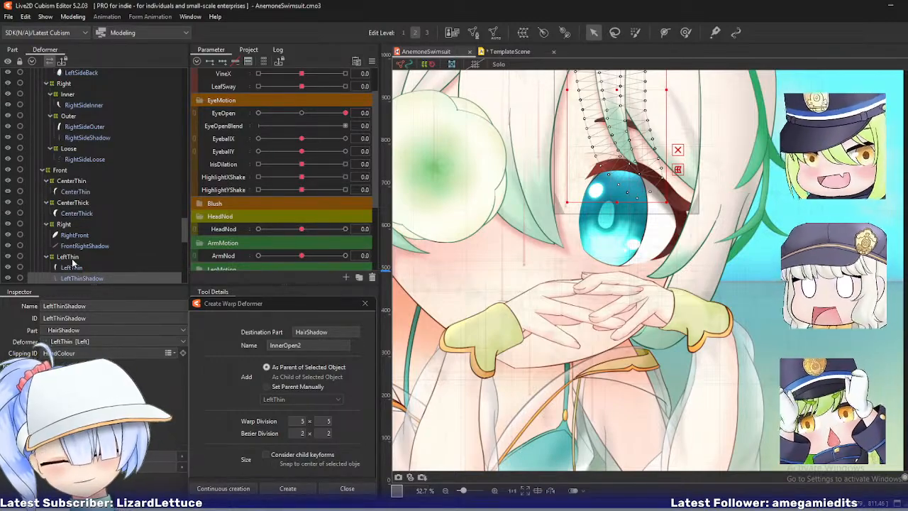
pyautogui.scroll(-3, 71, 263)
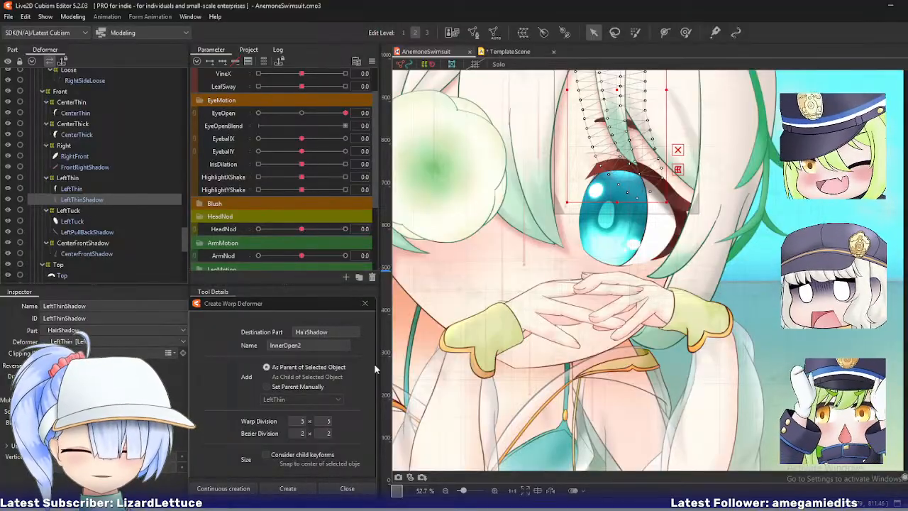
pyautogui.click(222, 339)
pyautogui.write('Shadow')
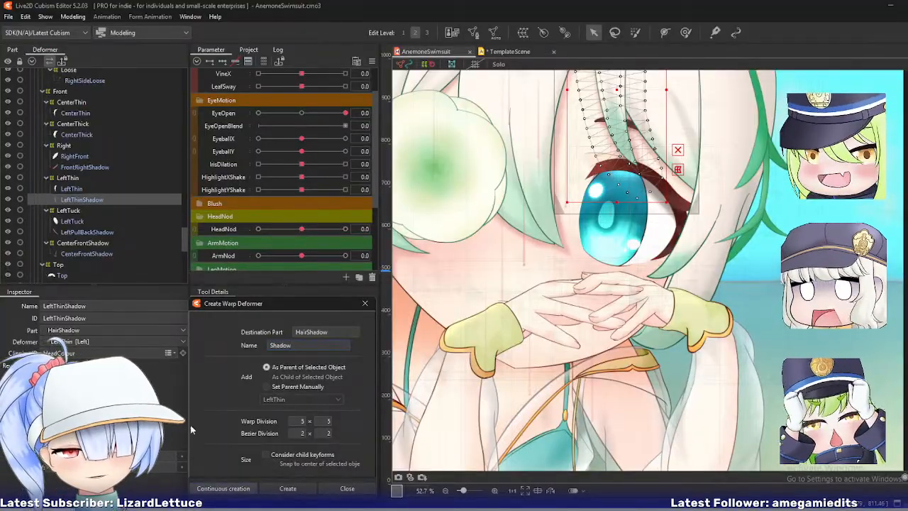
pyautogui.press('Return')
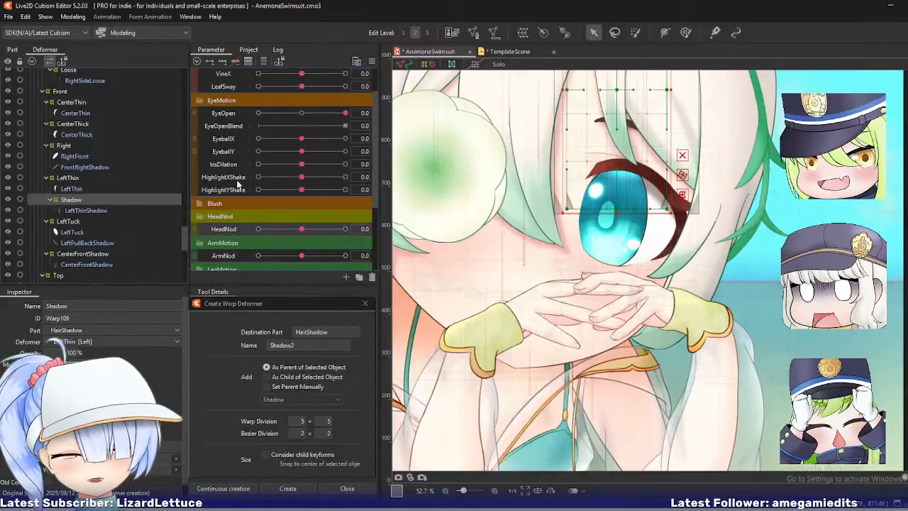
# - Add three HeadNod keys to LeftThinShadow's Shadow warp and, at HeadNod -10, pull its lower points up and its sides inward
pyautogui.moveTo(304, 228); pyautogui.dragTo(258, 228)
pyautogui.scroll(4, 607, 271)
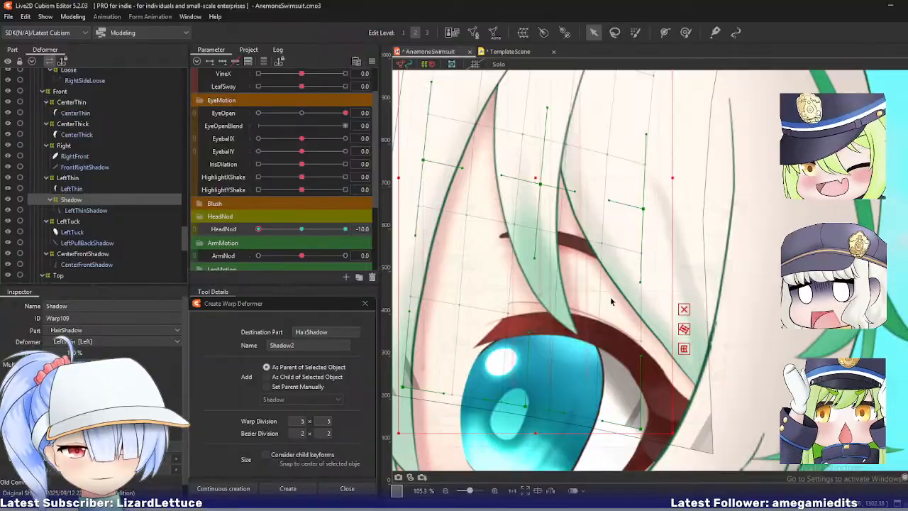
pyautogui.click(632, 395)
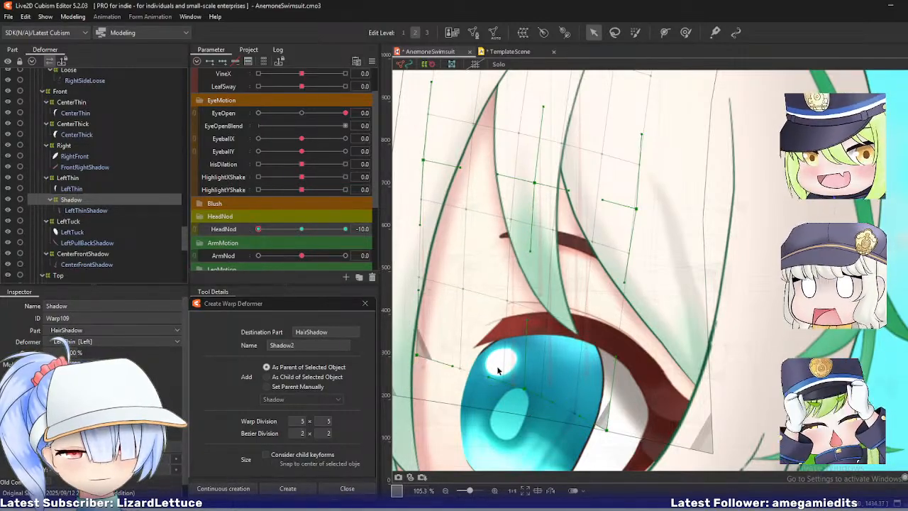
pyautogui.scroll(-5, 496, 277)
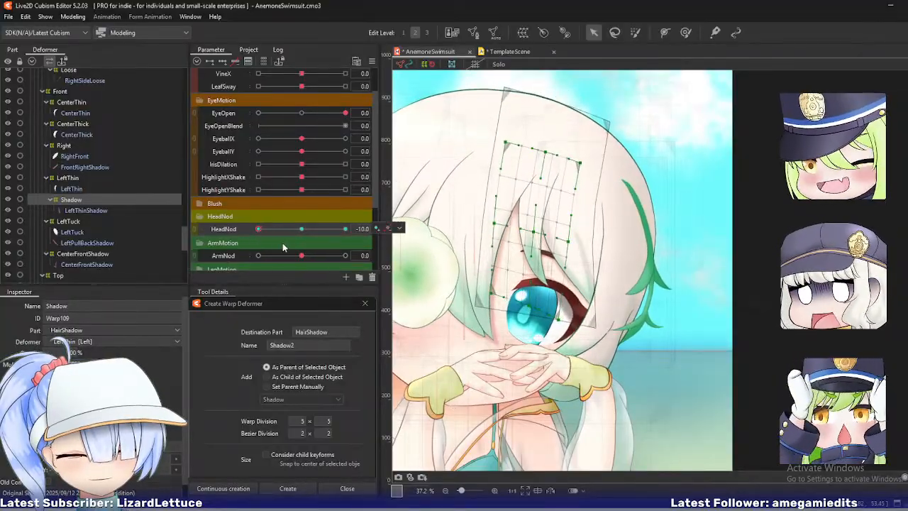
# - Select the CenterFrontShadow deformer at HeadNod -10, shift its warp's right-hand points inward, and save the model
pyautogui.rightClick(485, 313)
pyautogui.moveTo(554, 313)
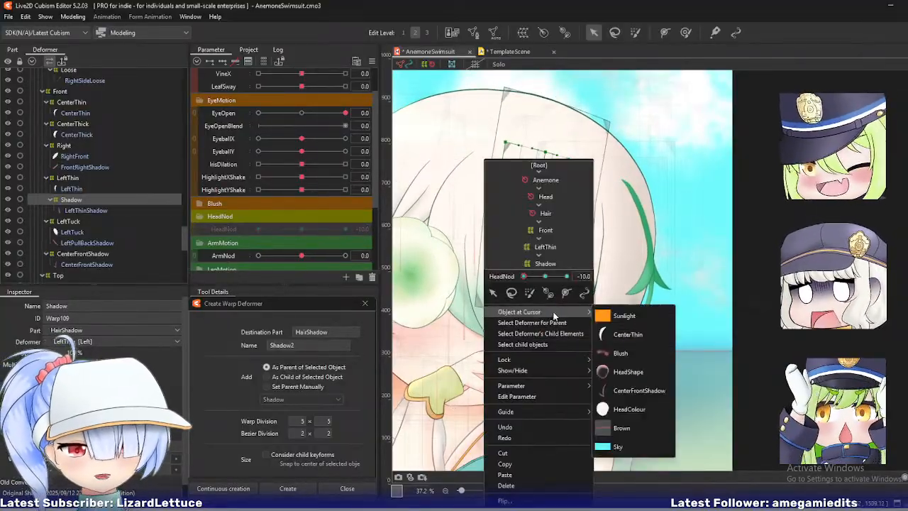
pyautogui.click(626, 391)
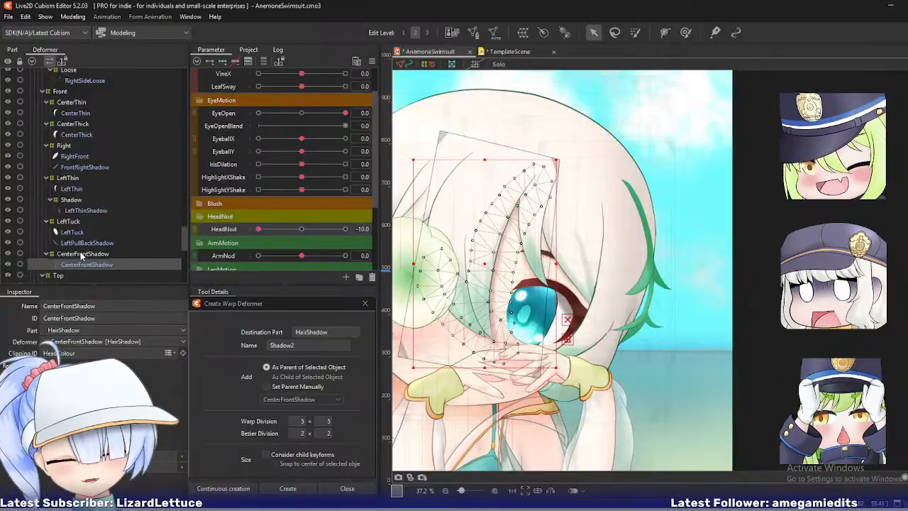
pyautogui.click(82, 254)
pyautogui.scroll(4, 518, 330)
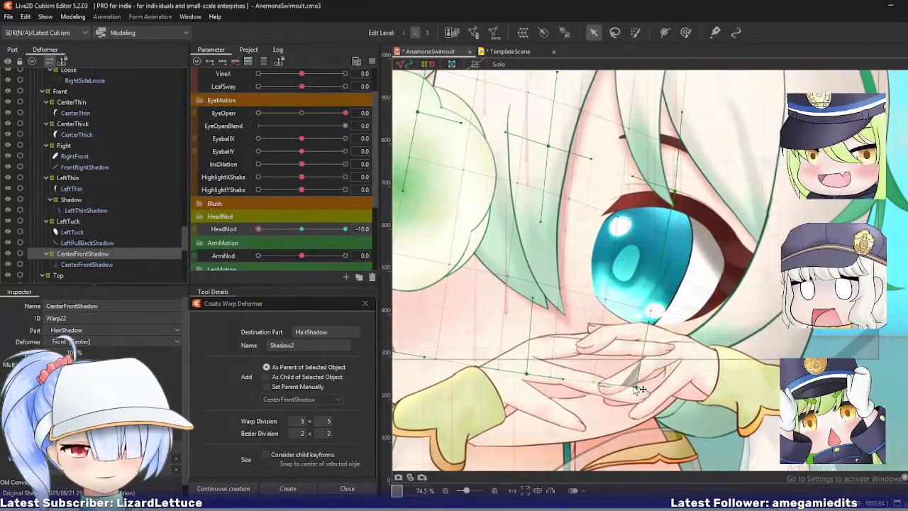
pyautogui.click(667, 209)
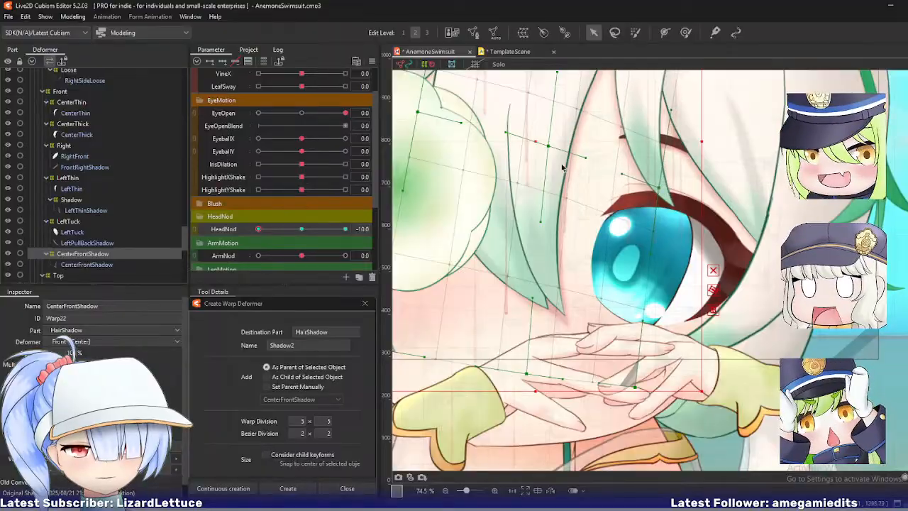
pyautogui.scroll(3, 561, 170)
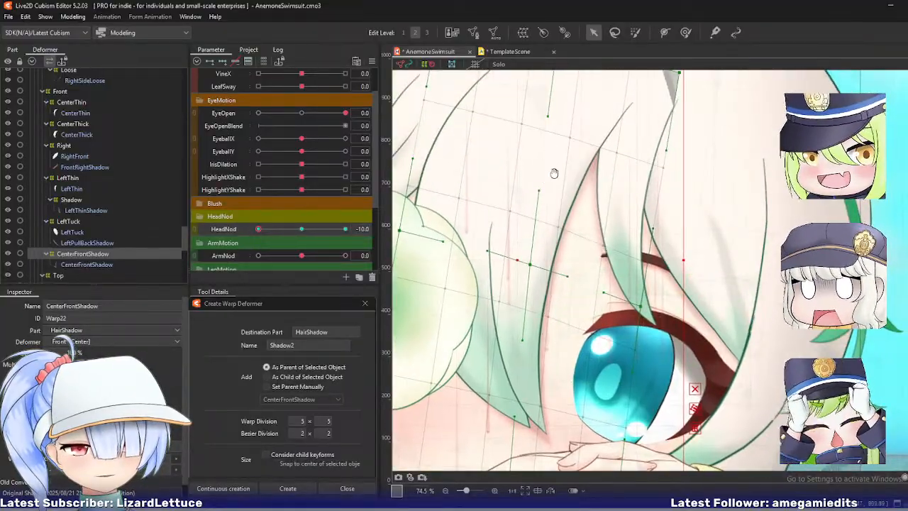
pyautogui.scroll(2, 554, 173)
pyautogui.scroll(-2, 553, 144)
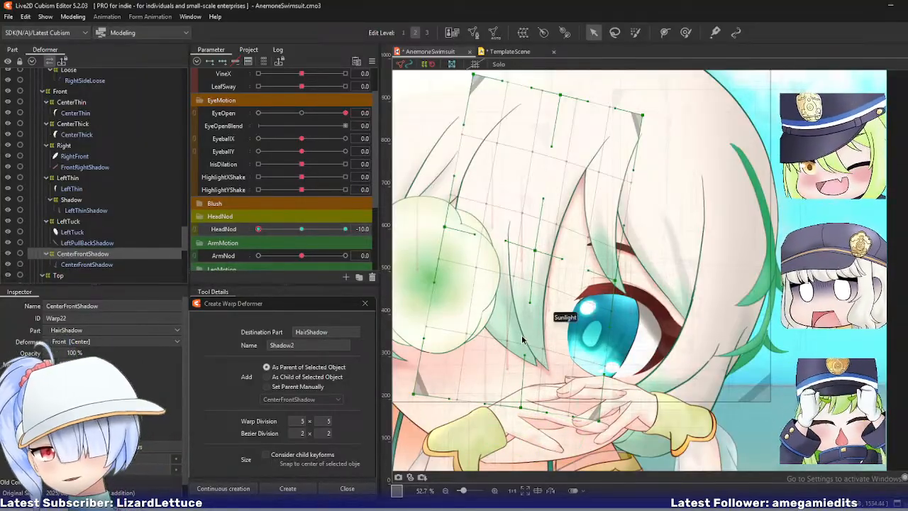
pyautogui.press('Return')
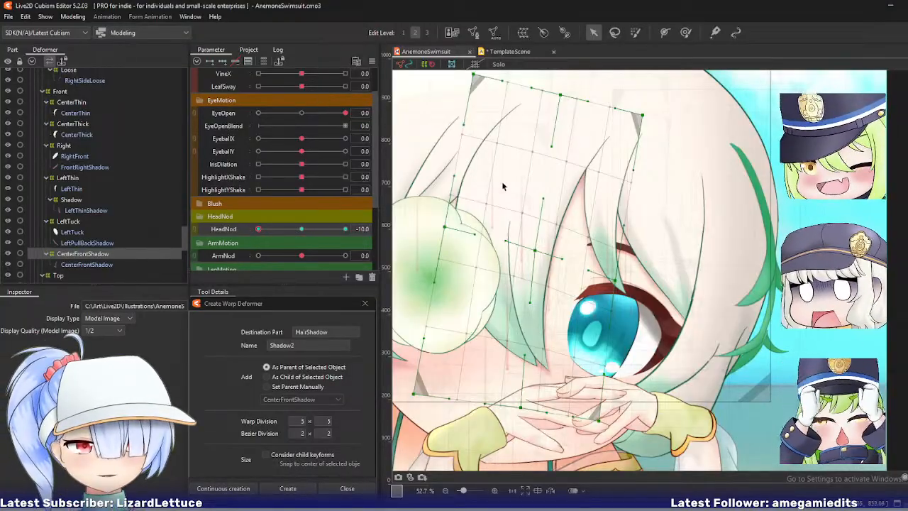
# - Select the RightSideShadow hair shadow and create a 5 × 5 parent warp deformer named Shadow for it
pyautogui.scroll(-2, 502, 186)
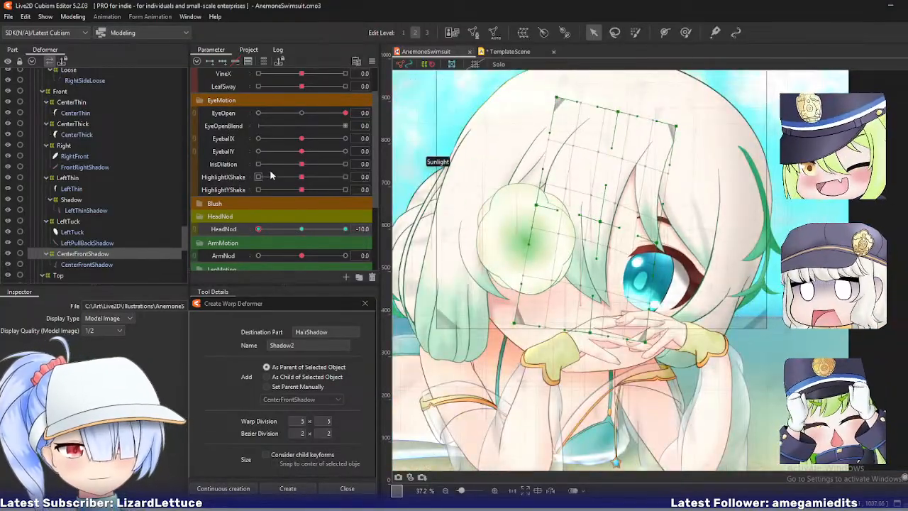
pyautogui.rightClick(499, 228)
pyautogui.moveTo(567, 313)
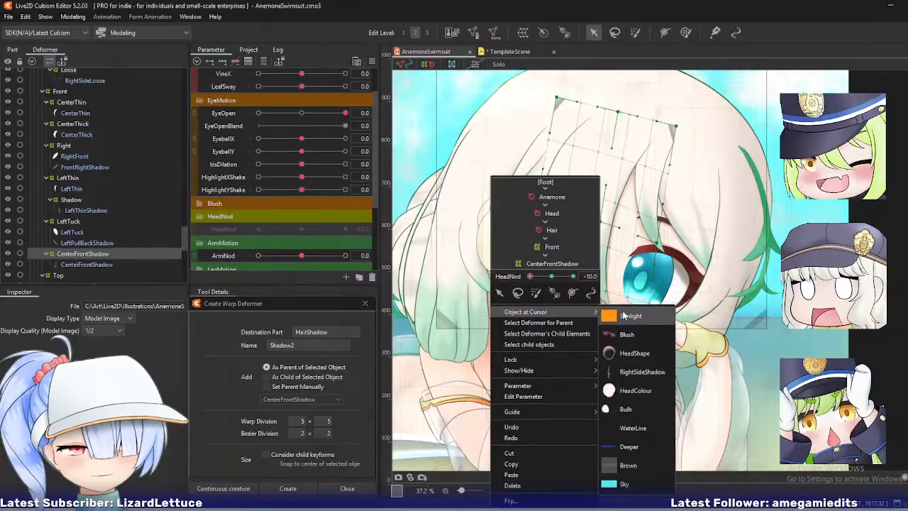
pyautogui.click(635, 371)
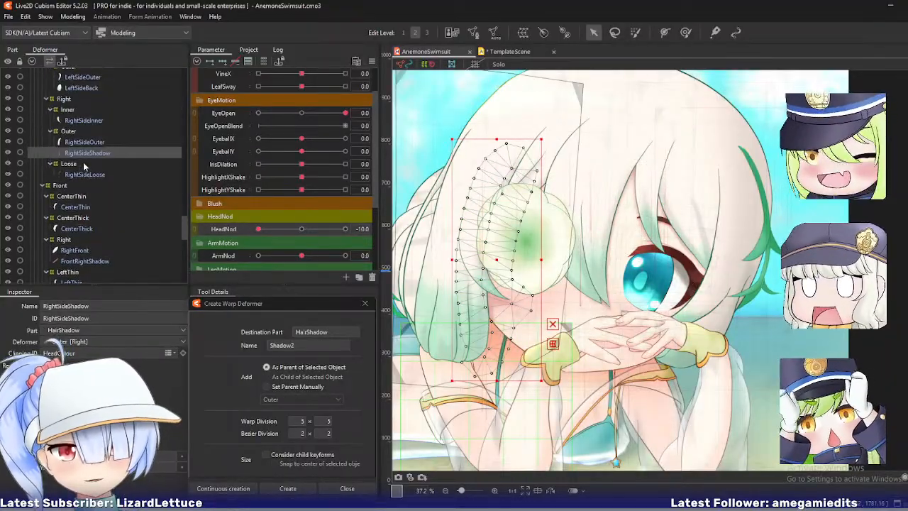
pyautogui.click(204, 346)
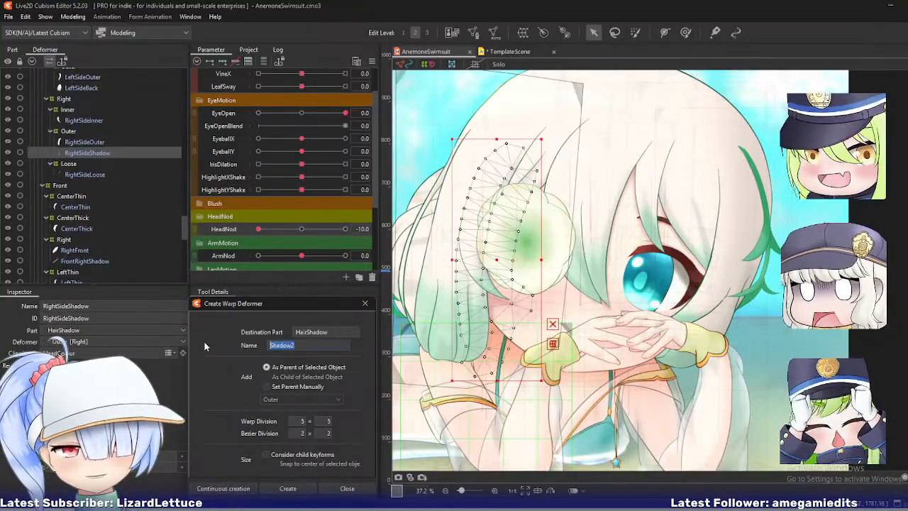
pyautogui.press('End')
pyautogui.press('BackSpace')
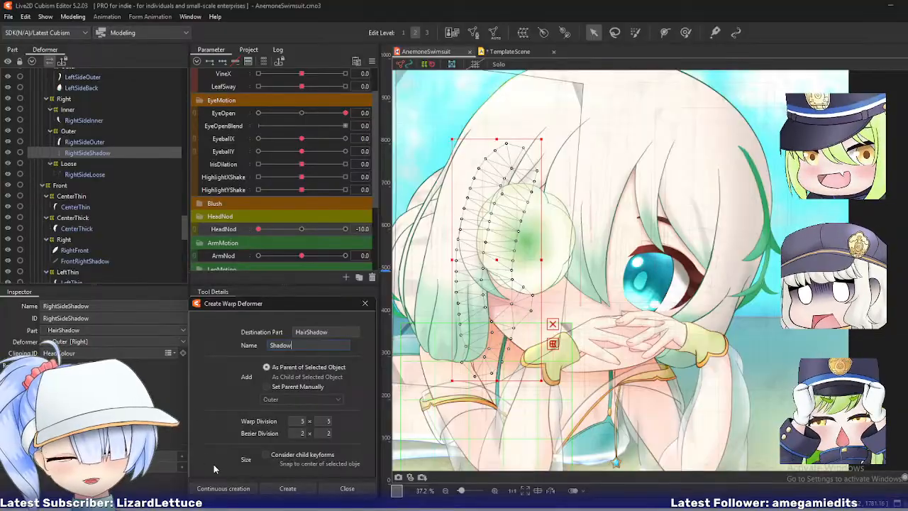
pyautogui.click(216, 488)
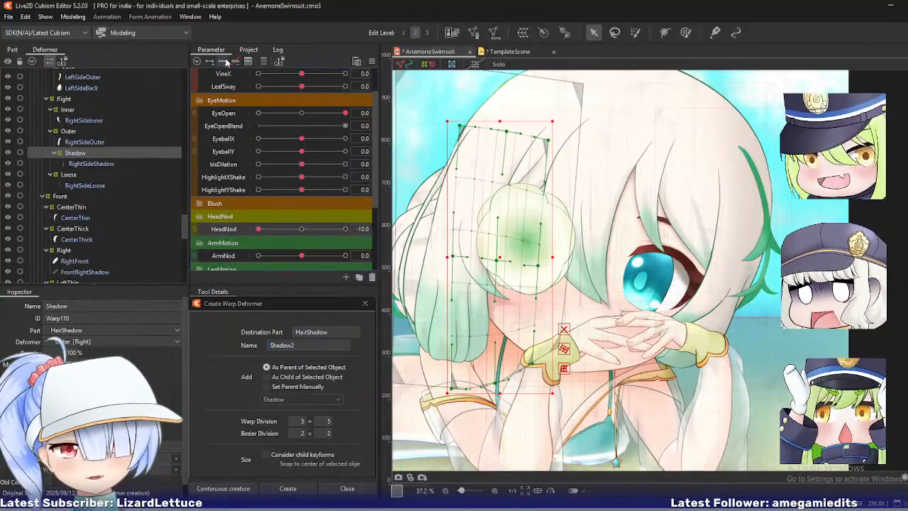
# - Add three HeadNod keys to RightSideShadow's Shadow warp, raise its lower-left points at HeadNod -10, and save the model
pyautogui.click(504, 351)
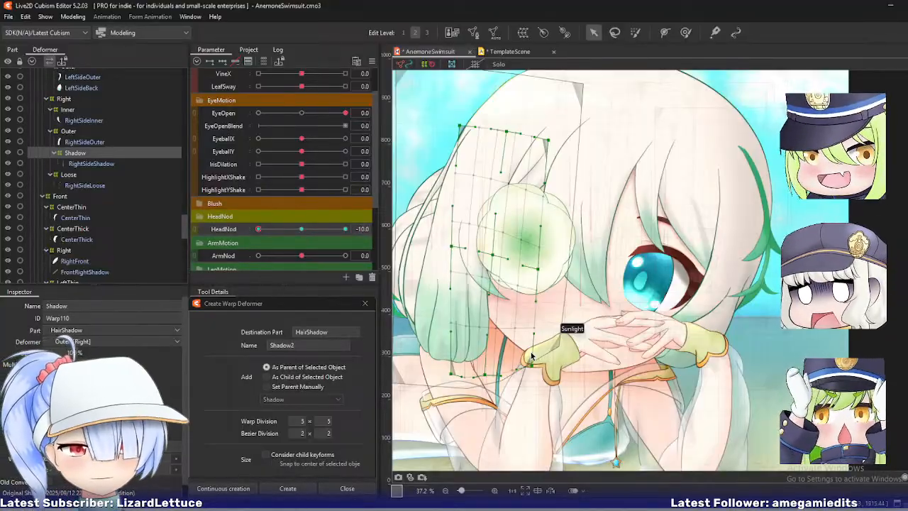
pyautogui.moveTo(637, 242); pyautogui.dragTo(668, 239)
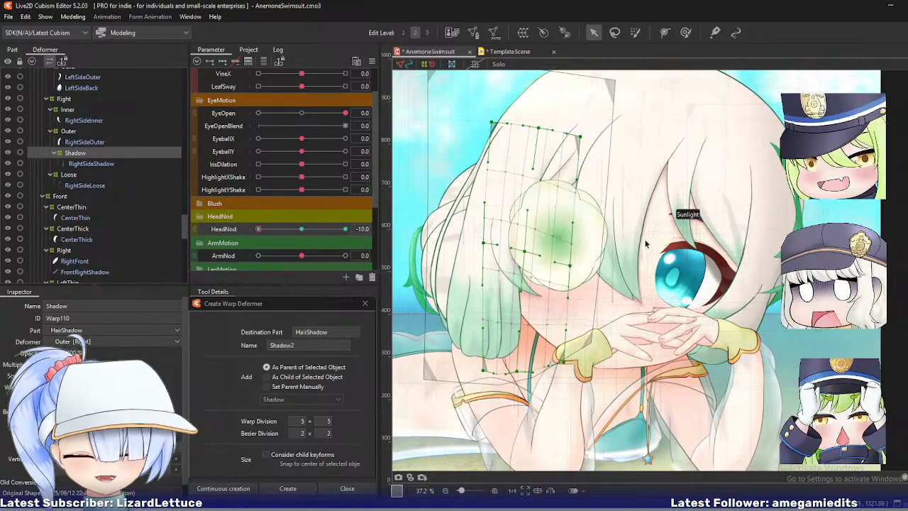
pyautogui.hotkey('ctrl', 's')
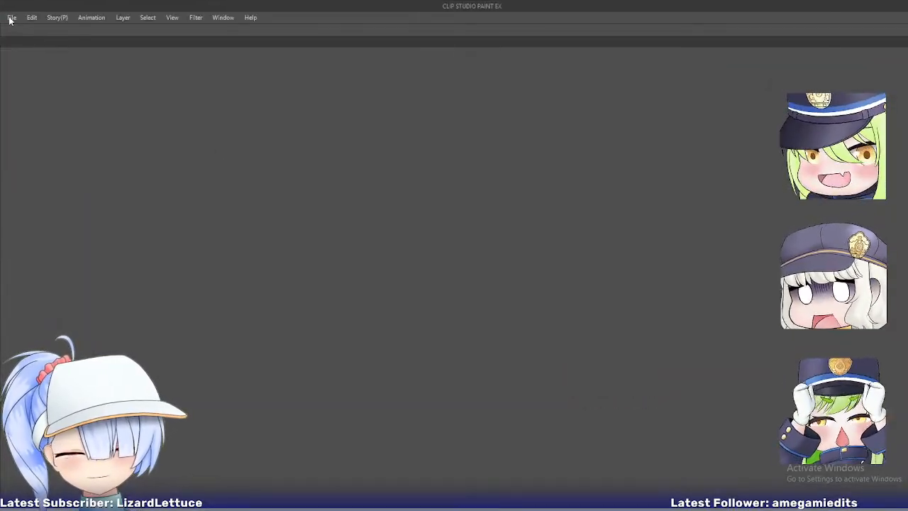
# - Switch to Clip Studio Paint, open AnemoneSwimsuit.psd, and inspect the line art around the lower leg's ankle
pyautogui.click(11, 18)
pyautogui.moveTo(38, 67)
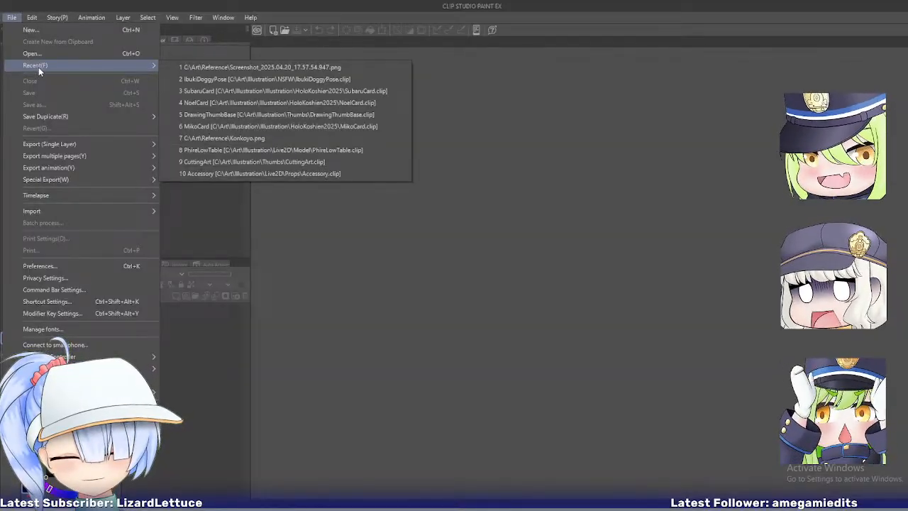
pyautogui.click(11, 17)
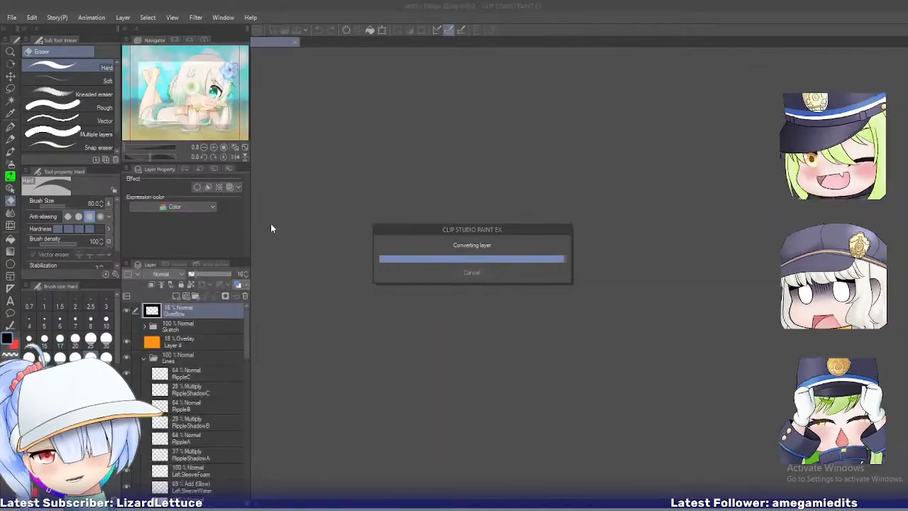
pyautogui.scroll(5, 396, 180)
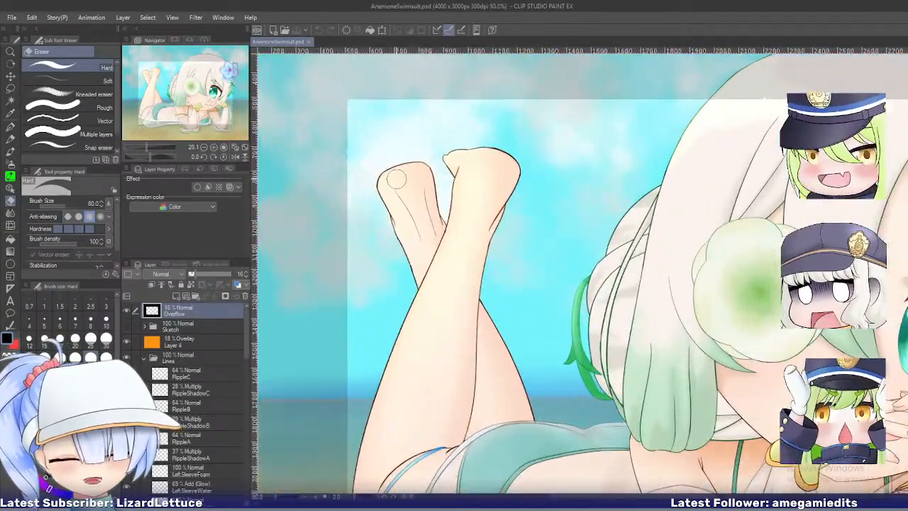
pyautogui.scroll(8, 396, 179)
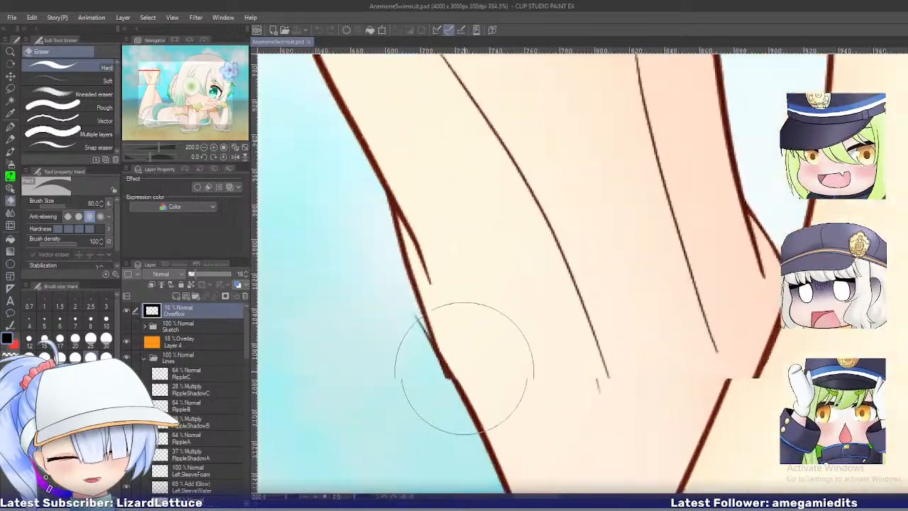
pyautogui.scroll(-1, 163, 347)
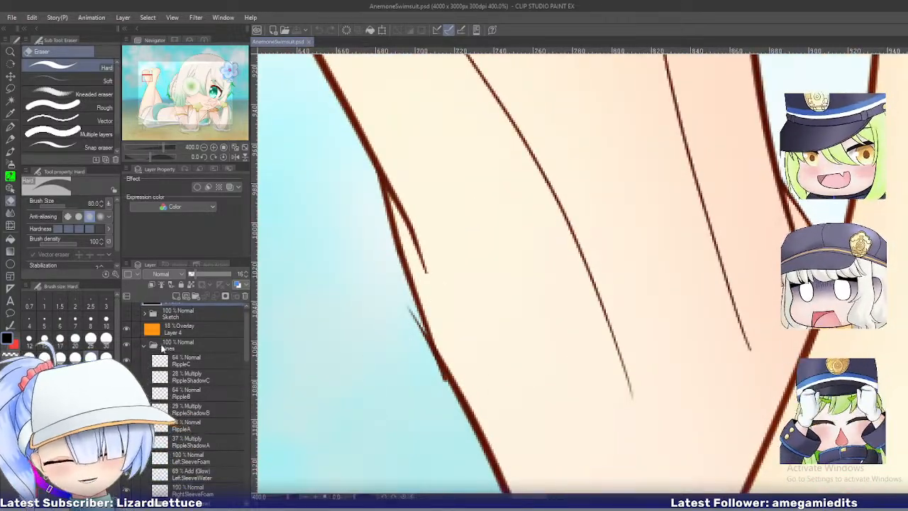
# - Find the Left folder within Legs in the Lines group and select its Calve line layer
pyautogui.scroll(1, 163, 351)
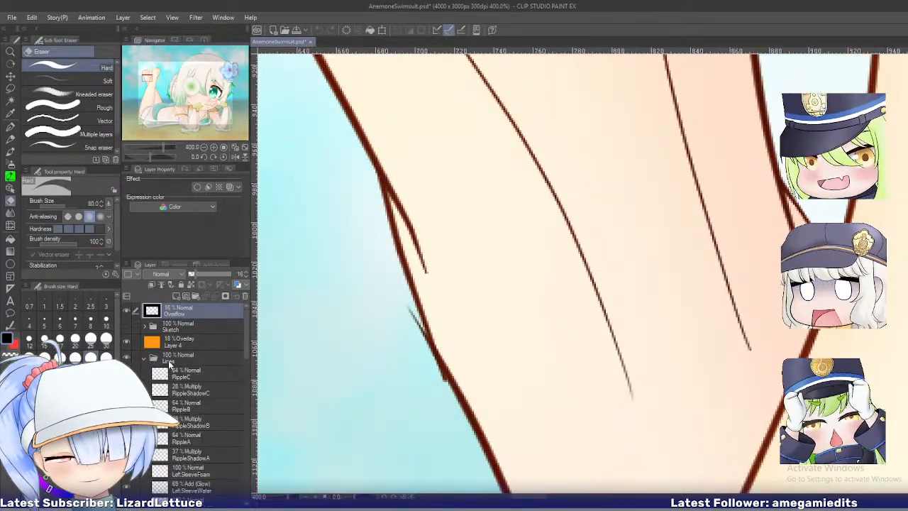
pyautogui.scroll(-15, 170, 363)
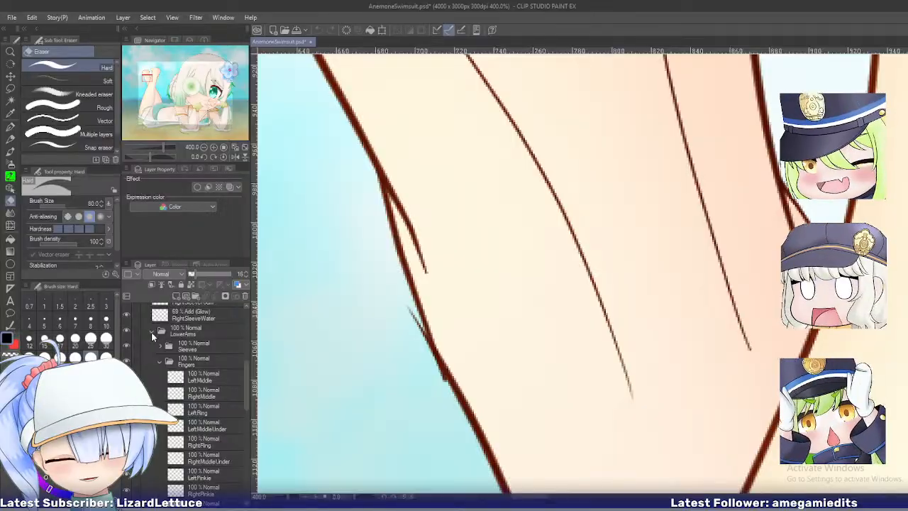
pyautogui.click(151, 336)
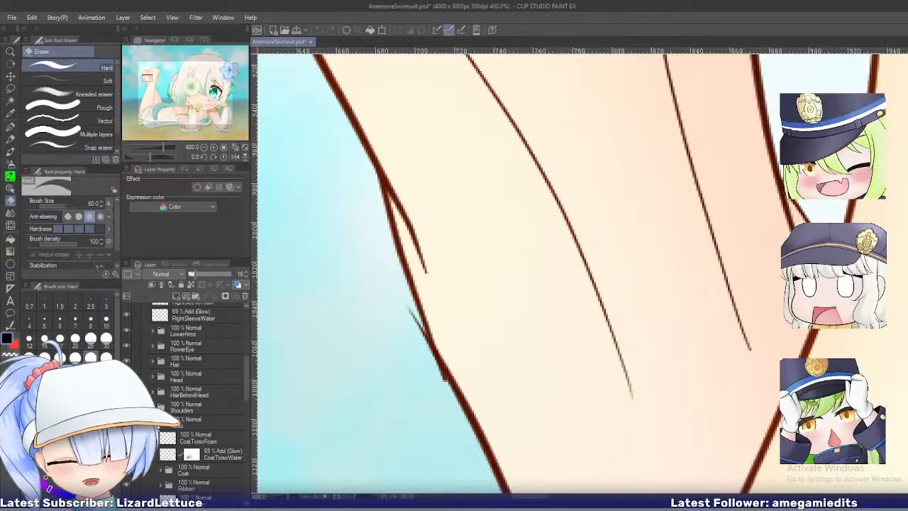
pyautogui.scroll(-8, 162, 424)
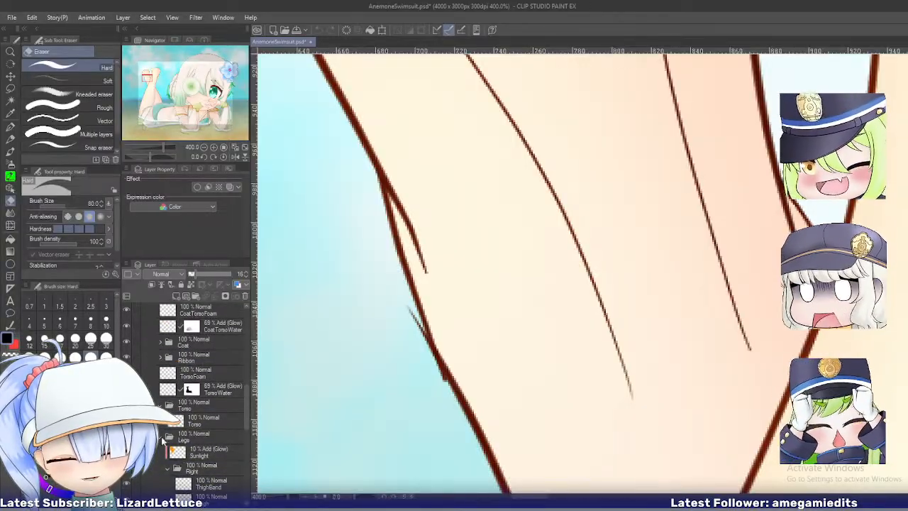
pyautogui.scroll(-6, 163, 440)
pyautogui.click(213, 382)
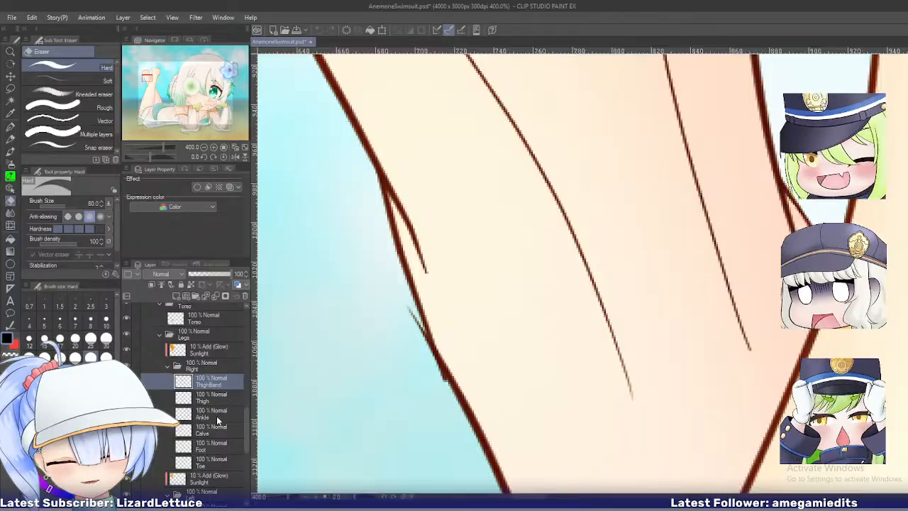
pyautogui.click(202, 366)
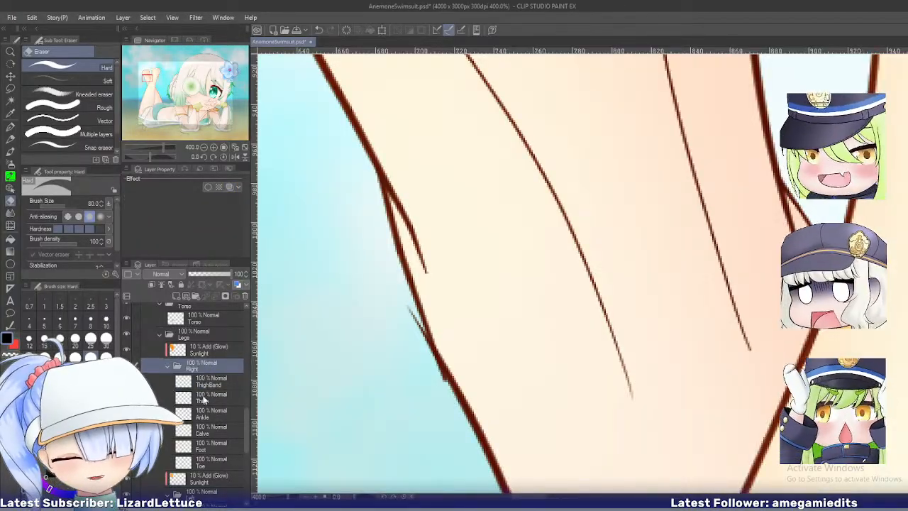
pyautogui.scroll(-6, 204, 401)
pyautogui.scroll(-1, 213, 426)
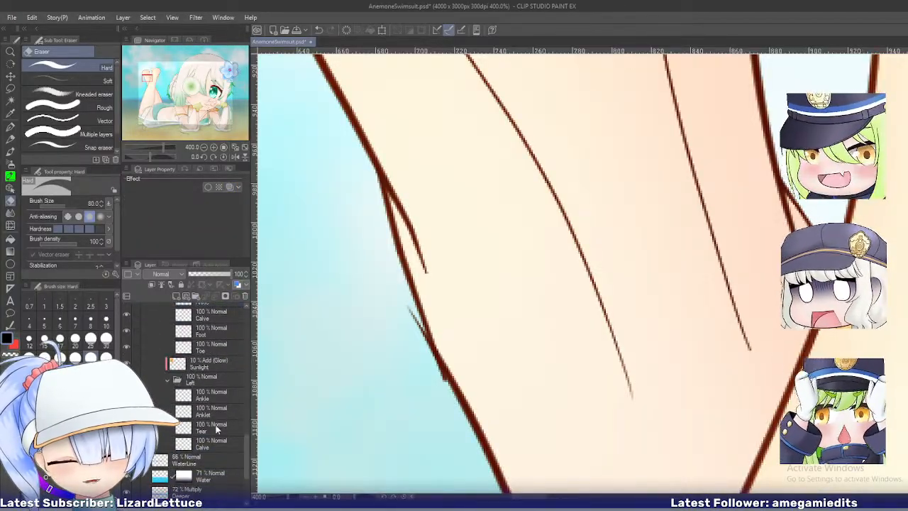
pyautogui.click(213, 442)
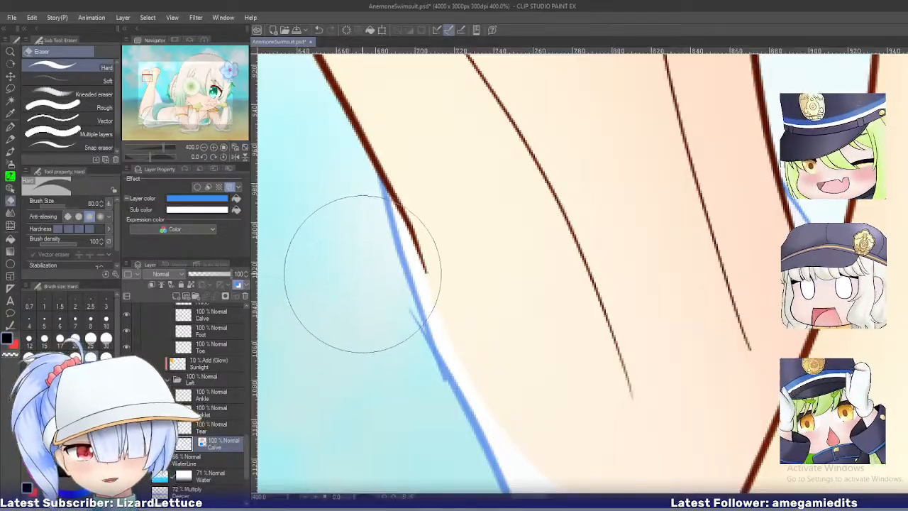
# - Reduce the eraser size to 8 and erase the stray line ends protruding from the left calf's outer outline
pyautogui.press('[')
pyautogui.press('[')
pyautogui.press('[')
pyautogui.press('[')
pyautogui.press('[')
pyautogui.press('[')
pyautogui.press('[')
pyautogui.press('[')
pyautogui.press('[')
pyautogui.press('[')
pyautogui.press('[')
pyautogui.press('[')
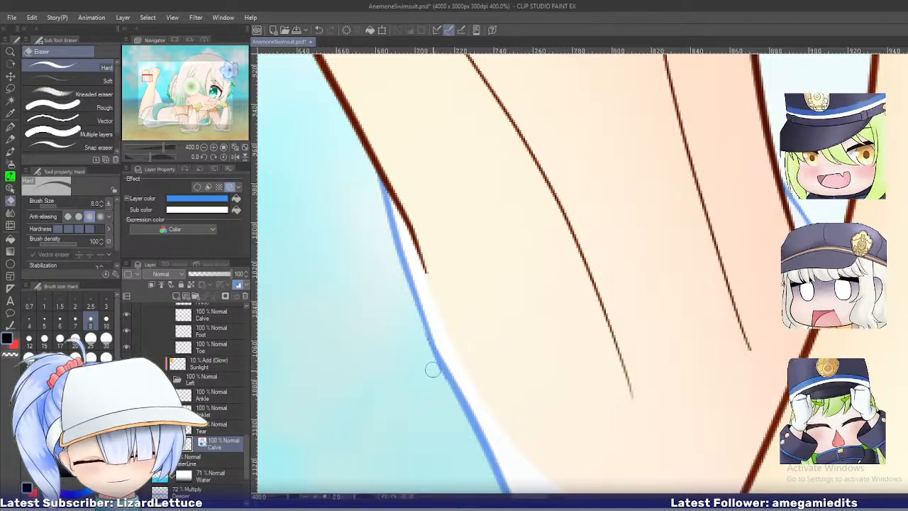
# - Turn off the Calve layer's layer colour effect and save AnemoneSwimsuit.psd, accepting its deep folder nesting
pyautogui.scroll(-4, 434, 343)
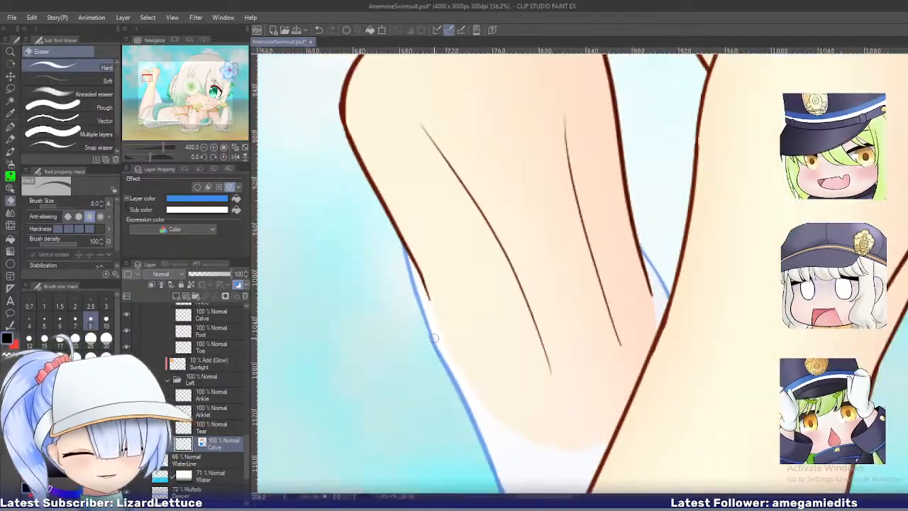
pyautogui.hotkey('ctrl', 'b')
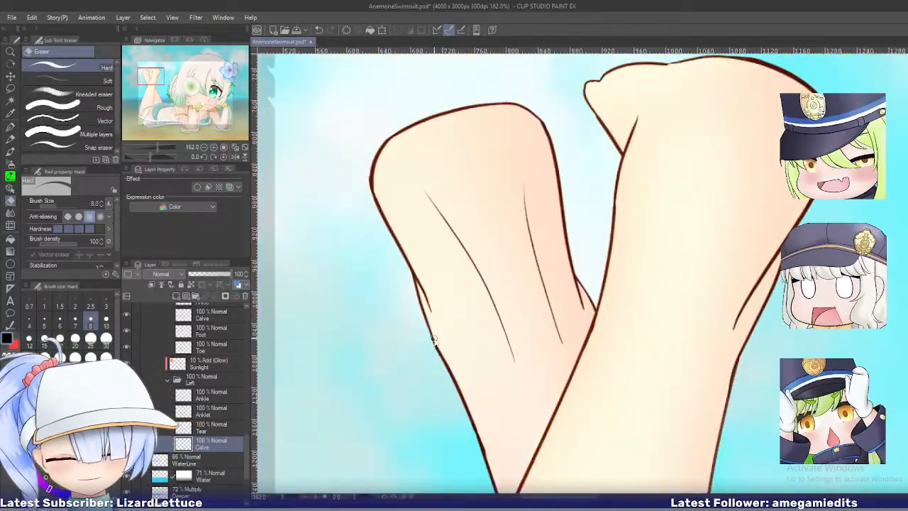
pyautogui.hotkey('ctrl', 's')
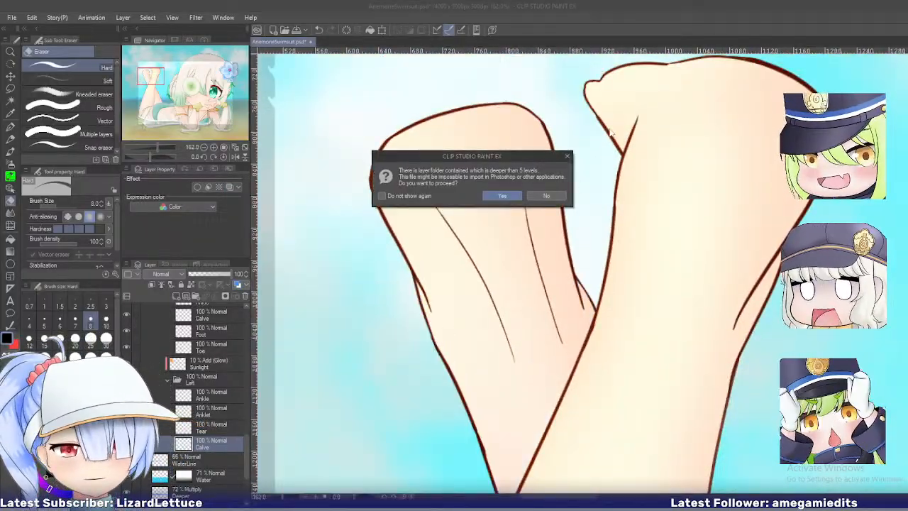
pyautogui.click(507, 198)
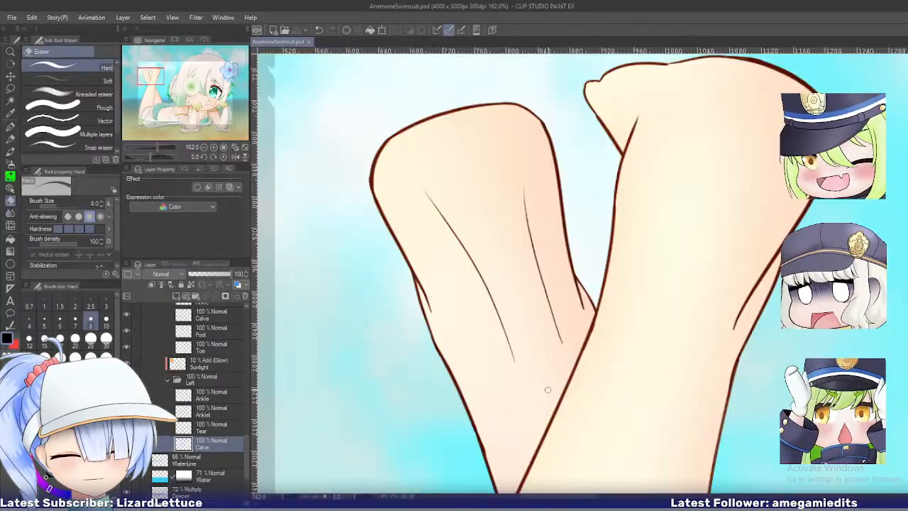
# - Switch to Live2D Cubism Editor and re-import AnemoneSwimsuit.psd into the AnemoneSwimsuit model, replacing the existing PSD
pyautogui.click(647, 460)
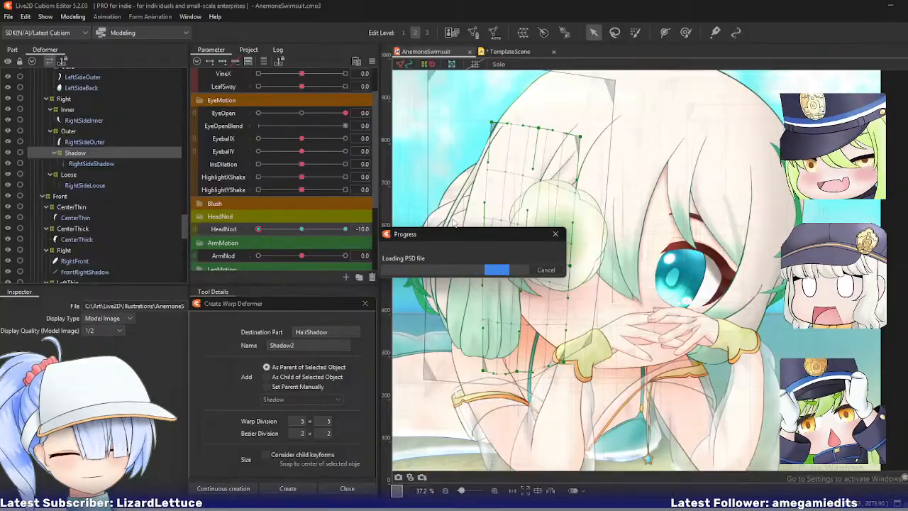
pyautogui.click(453, 331)
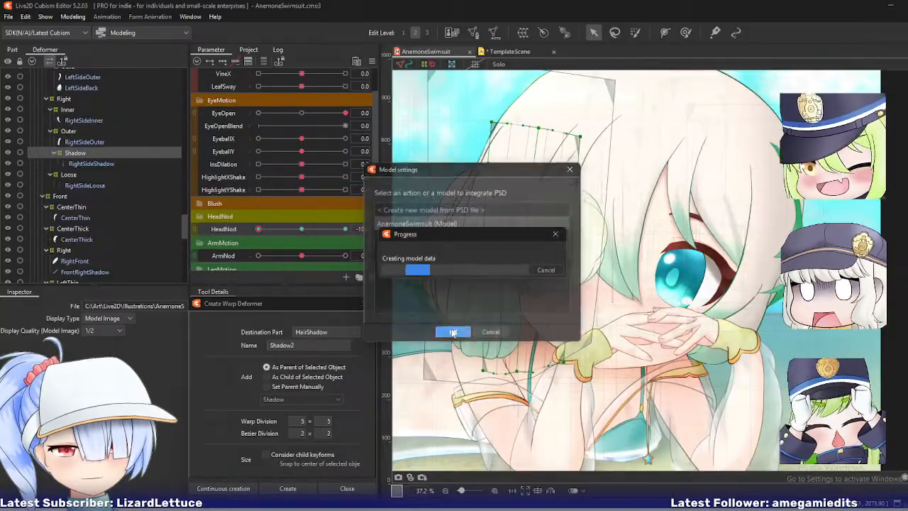
pyautogui.click(430, 238)
pyautogui.click(454, 326)
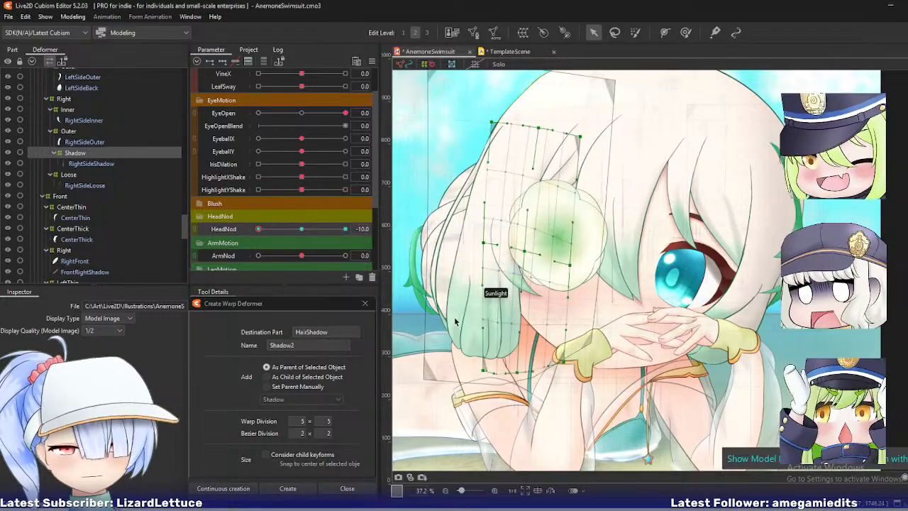
# - Inspect the re-imported leg outlines and the left eye at HeadNod -10, and save the model
pyautogui.scroll(8, 558, 230)
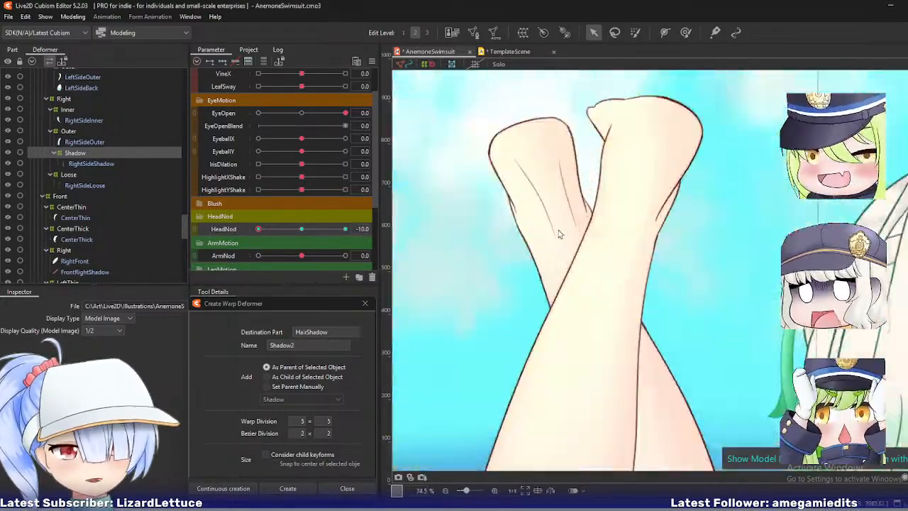
pyautogui.scroll(-9, 467, 189)
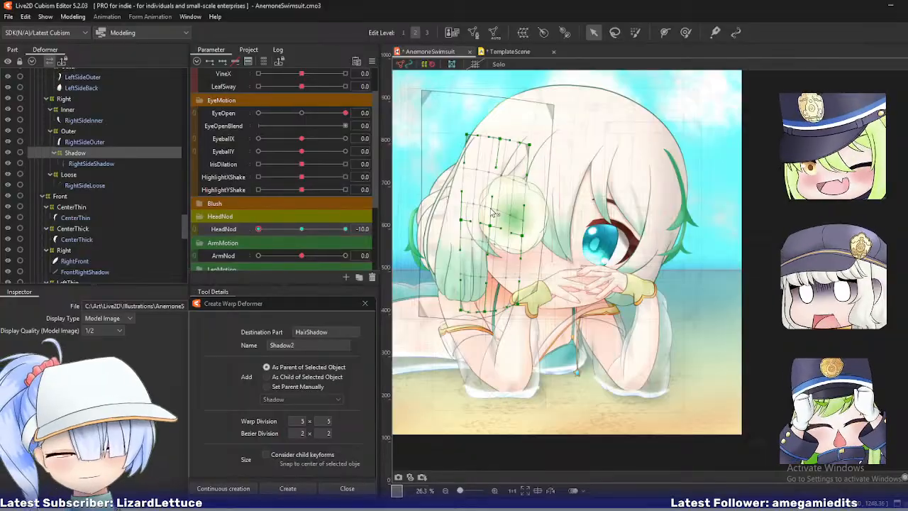
pyautogui.scroll(2, 576, 229)
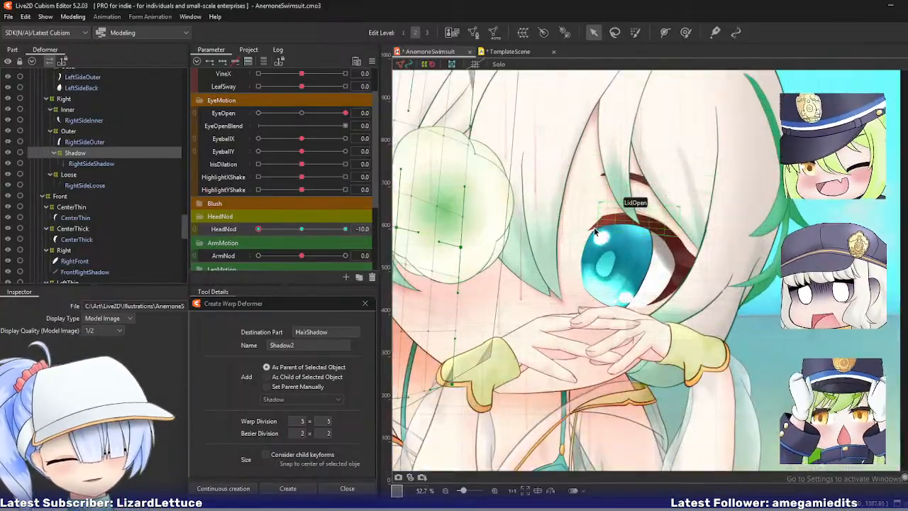
pyautogui.scroll(2, 593, 227)
pyautogui.moveTo(653, 255); pyautogui.dragTo(588, 240)
pyautogui.scroll(-2, 587, 220)
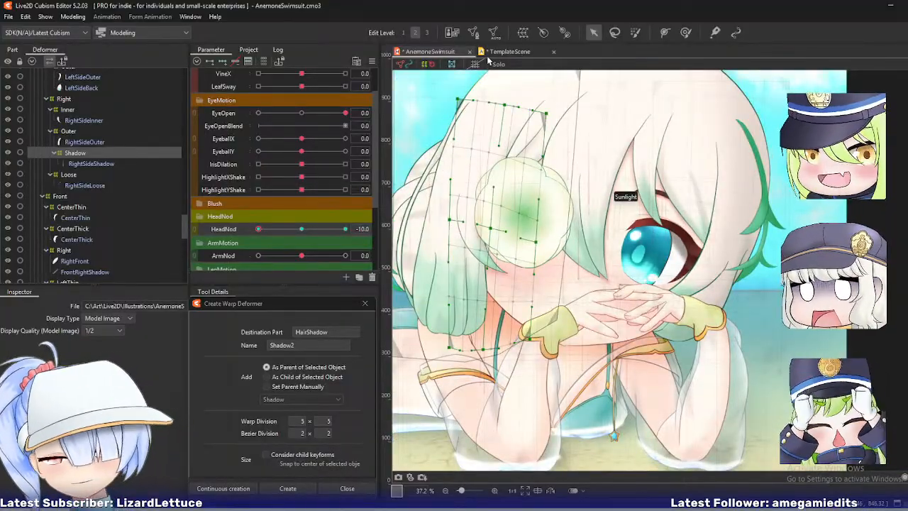
pyautogui.click(505, 52)
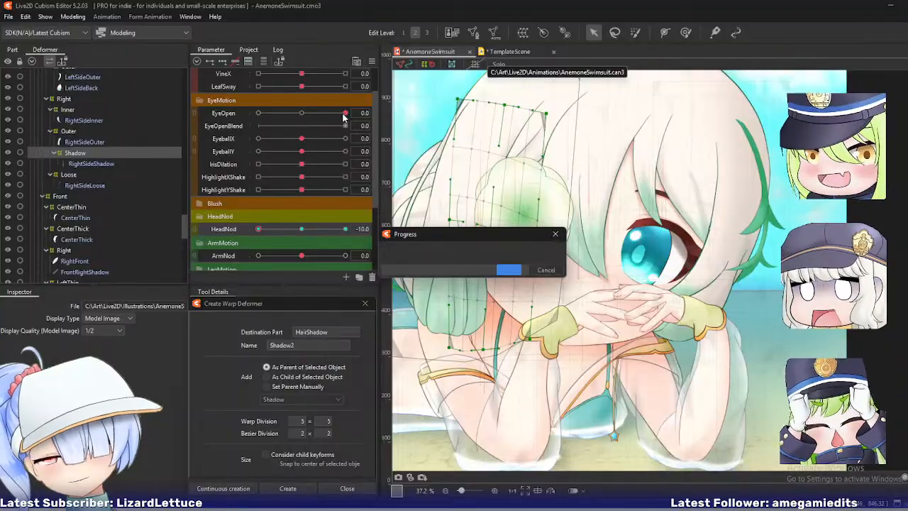
# - Set EyeOpen to -10 with HeadNod at -10, check the closed eye, and select all deformers keyed to EyeOpen
pyautogui.moveTo(344, 115); pyautogui.dragTo(193, 113)
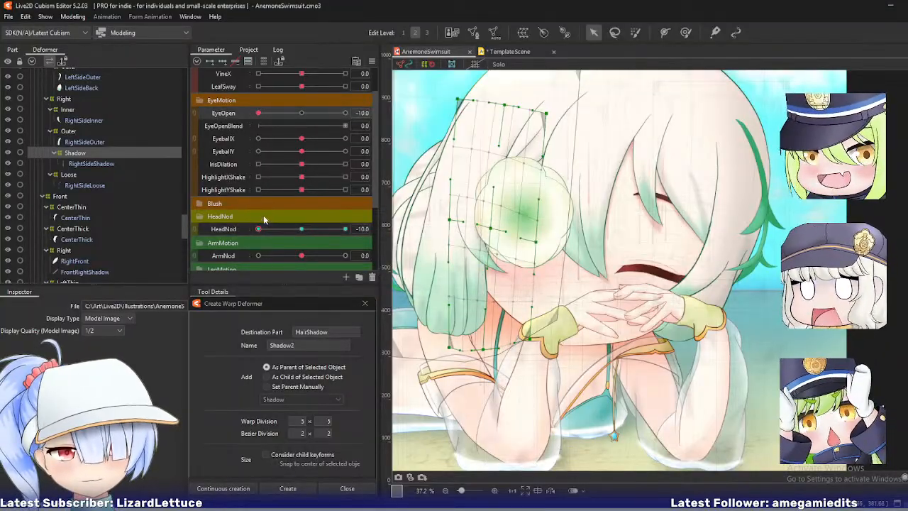
pyautogui.moveTo(259, 229); pyautogui.dragTo(162, 189)
pyautogui.scroll(3, 663, 273)
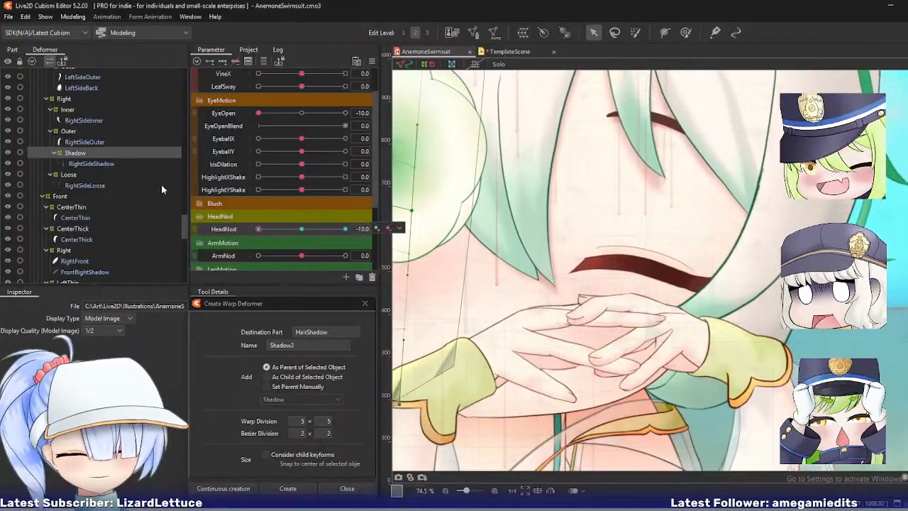
pyautogui.rightClick(666, 284)
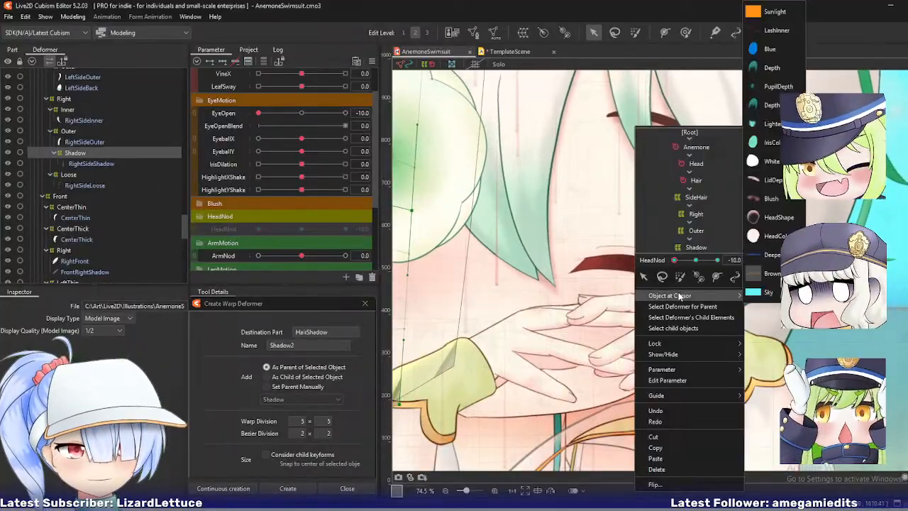
pyautogui.click(260, 114)
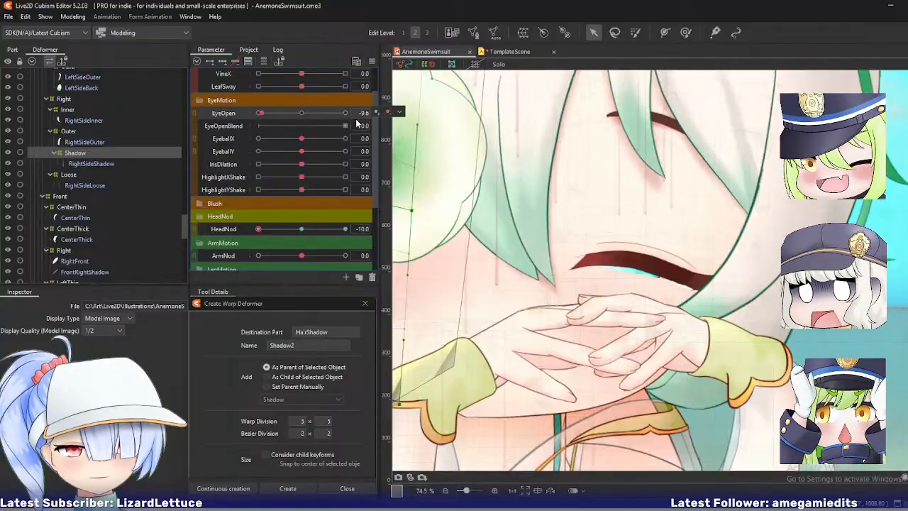
pyautogui.click(408, 113)
pyautogui.moveTo(259, 118); pyautogui.dragTo(212, 153)
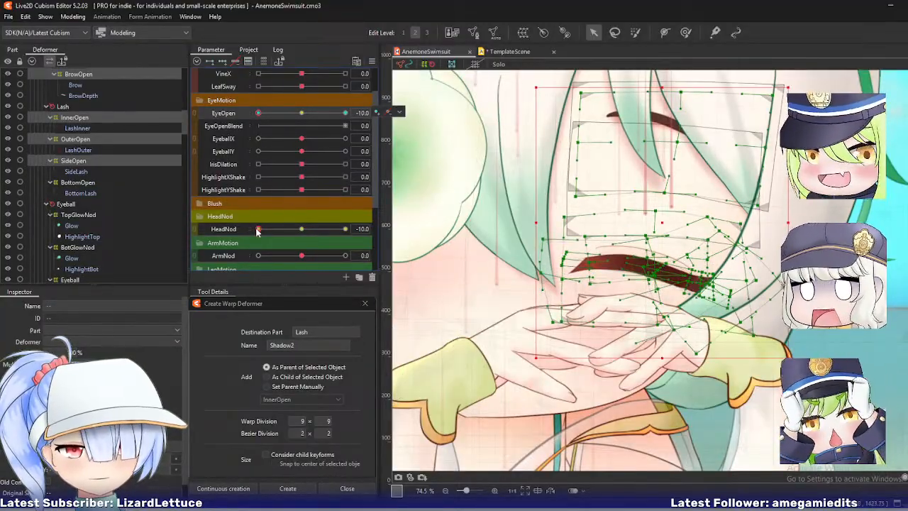
pyautogui.moveTo(257, 232)
pyautogui.mouseDown()
pyautogui.moveTo(288, 233)
pyautogui.moveTo(243, 233)
pyautogui.moveTo(286, 234)
pyautogui.moveTo(250, 234)
pyautogui.mouseUp()
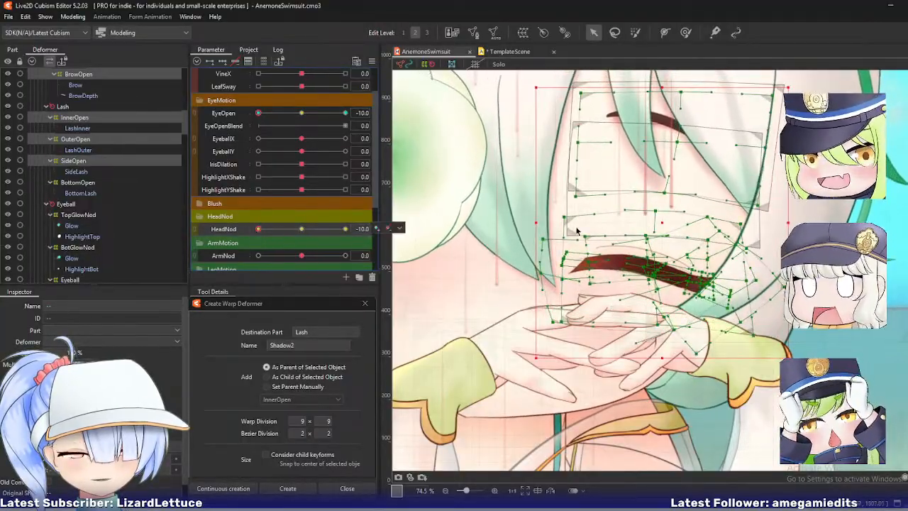
# - Remove BrowOpen and the lid deformers from the selection and try to shift the remaining eye deformers slightly down
pyautogui.scroll(2, 91, 194)
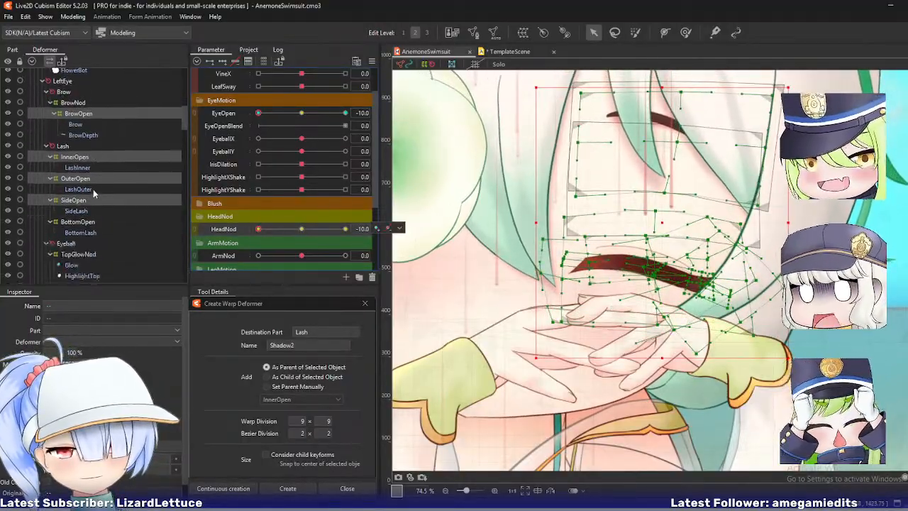
pyautogui.keyDown('ctrl'); pyautogui.click(78, 114); pyautogui.keyUp('ctrl')
pyautogui.scroll(-8, 127, 197)
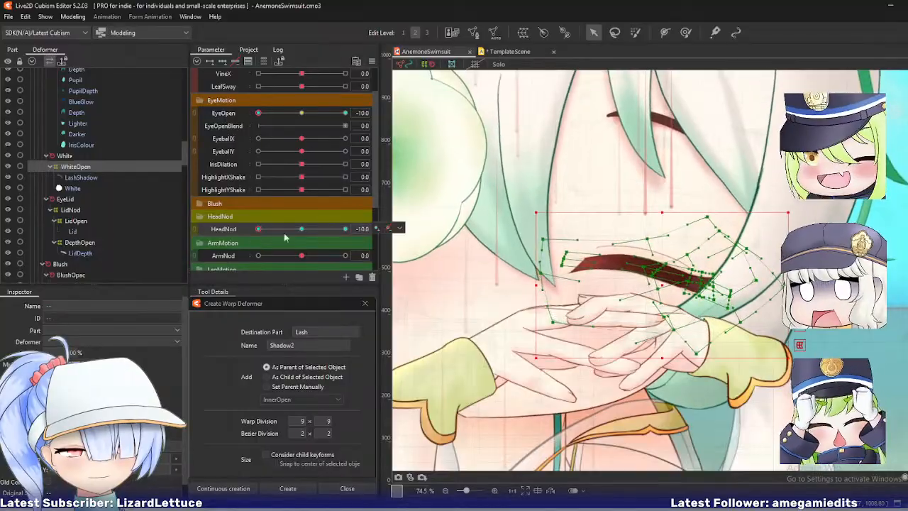
pyautogui.moveTo(664, 288); pyautogui.dragTo(664, 292)
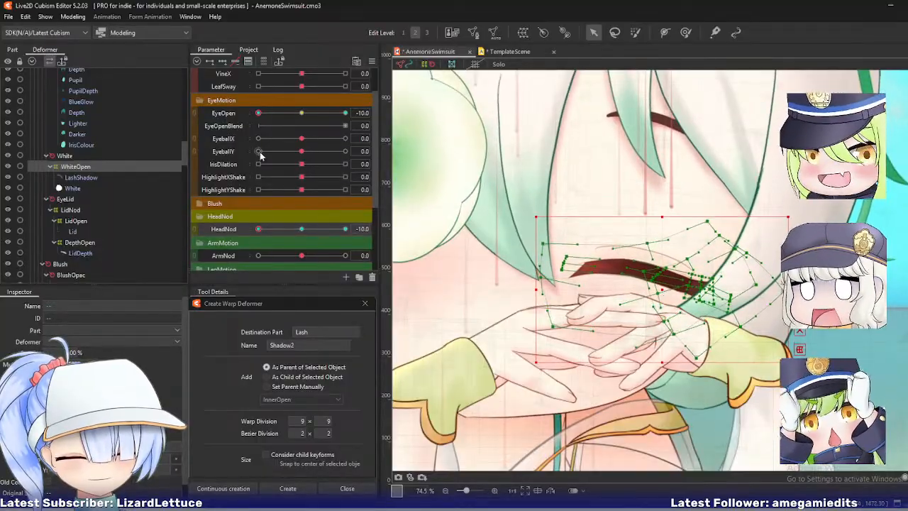
pyautogui.hotkey('ctrl', 'z')
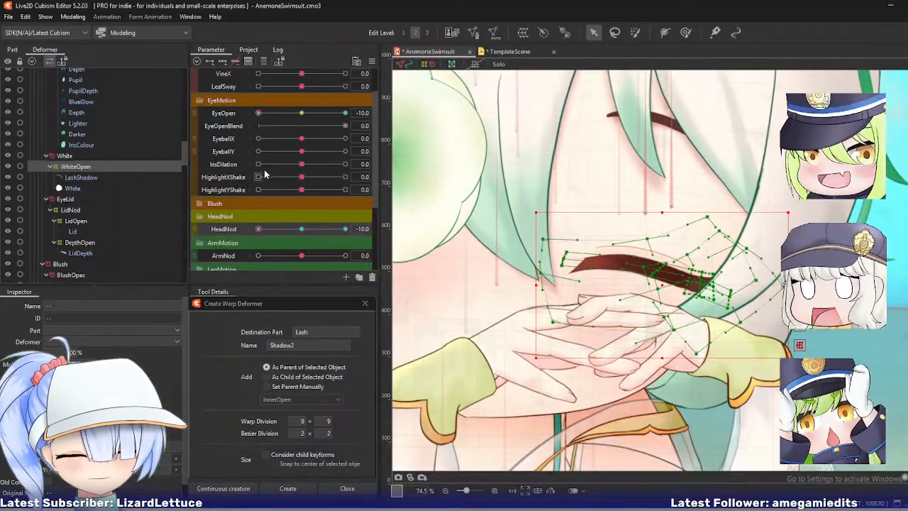
pyautogui.moveTo(262, 115)
pyautogui.mouseDown()
pyautogui.moveTo(302, 117)
pyautogui.moveTo(248, 126)
pyautogui.moveTo(333, 121)
pyautogui.moveTo(253, 122)
pyautogui.mouseUp()
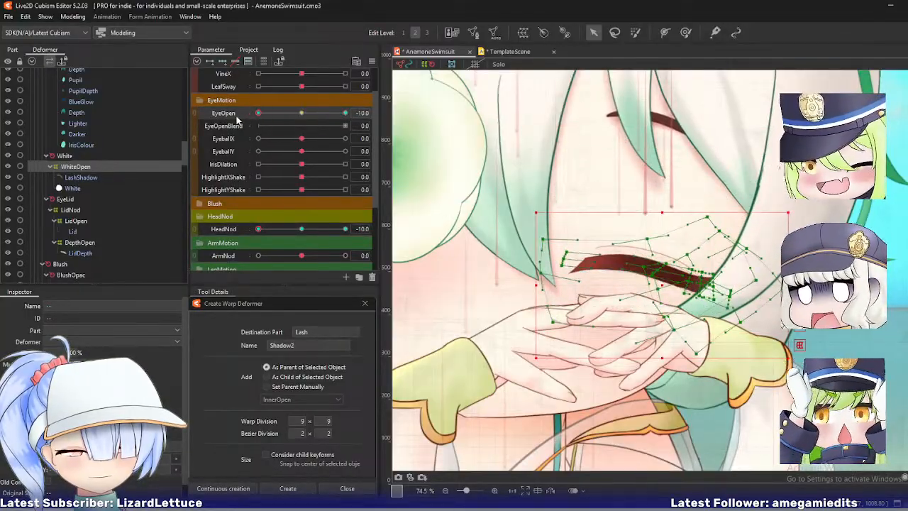
# - Select the LidOpen and DepthOpen deformers, move them slightly up at EyeOpen -10 and HeadNod -10, and test both parameters
pyautogui.click(77, 221)
pyautogui.keyDown('ctrl'); pyautogui.click(79, 243); pyautogui.keyUp('ctrl')
pyautogui.moveTo(662, 279); pyautogui.dragTo(663, 273)
pyautogui.moveTo(260, 114); pyautogui.dragTo(200, 139)
pyautogui.moveTo(259, 228); pyautogui.dragTo(227, 230)
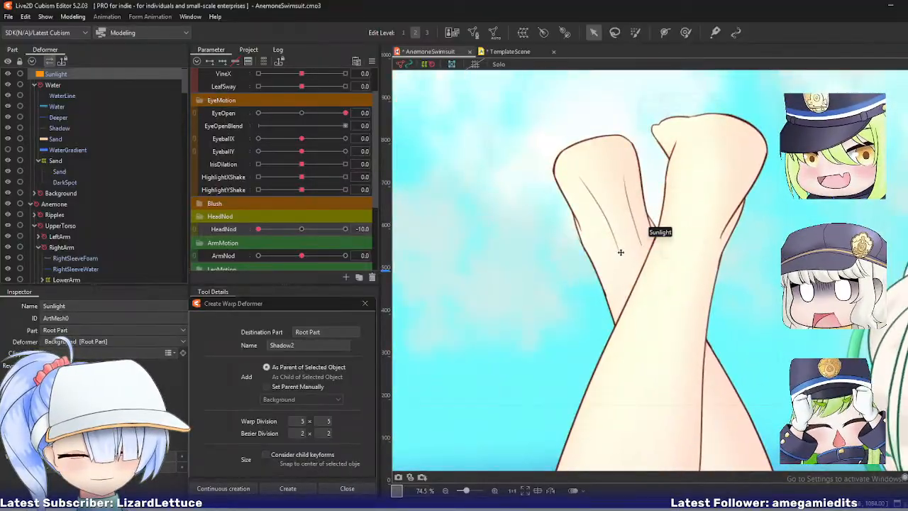
# - Re-import the updated PSD into the model, replacing the existing AnemoneSwimsuit.psd updated 2025/08/22 17:29
pyautogui.moveTo(398, 507)
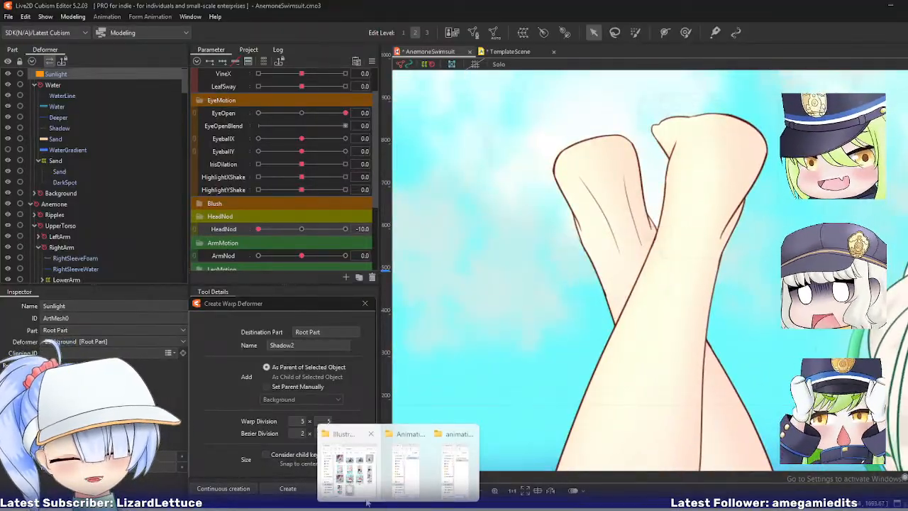
pyautogui.moveTo(398, 507); pyautogui.dragTo(572, 246)
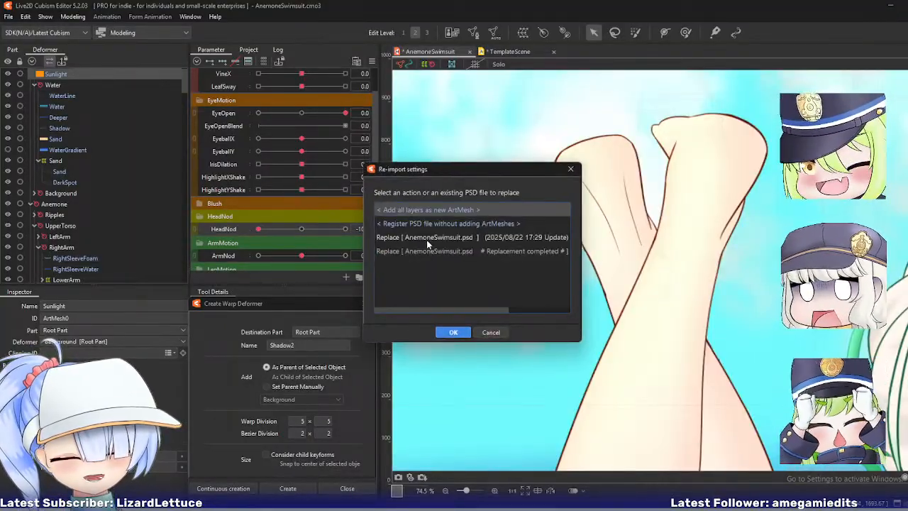
pyautogui.click(426, 238)
pyautogui.click(450, 330)
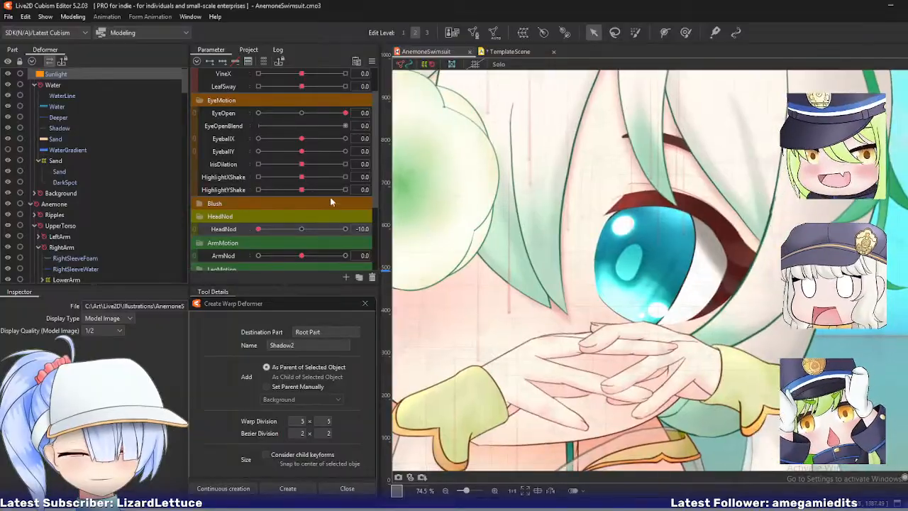
# - Set EyeOpen to -10 with HeadNod at -10 and select the LidDepth mesh of the closed eye
pyautogui.moveTo(332, 113); pyautogui.dragTo(178, 122)
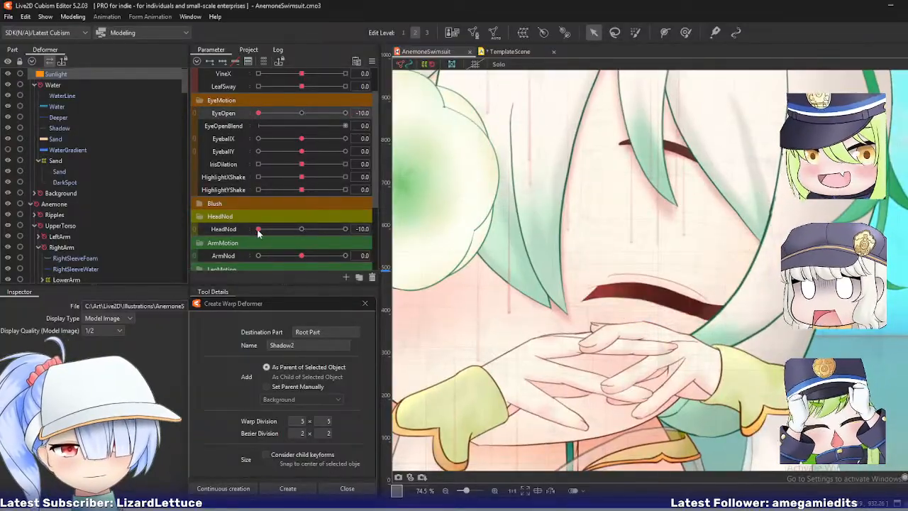
pyautogui.moveTo(258, 232)
pyautogui.mouseDown()
pyautogui.moveTo(292, 230)
pyautogui.moveTo(255, 242)
pyautogui.mouseUp()
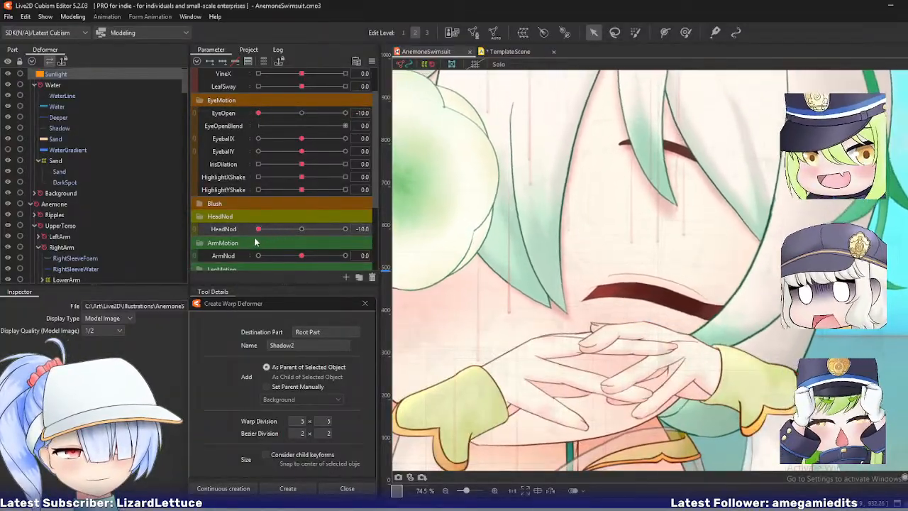
pyautogui.rightClick(627, 225)
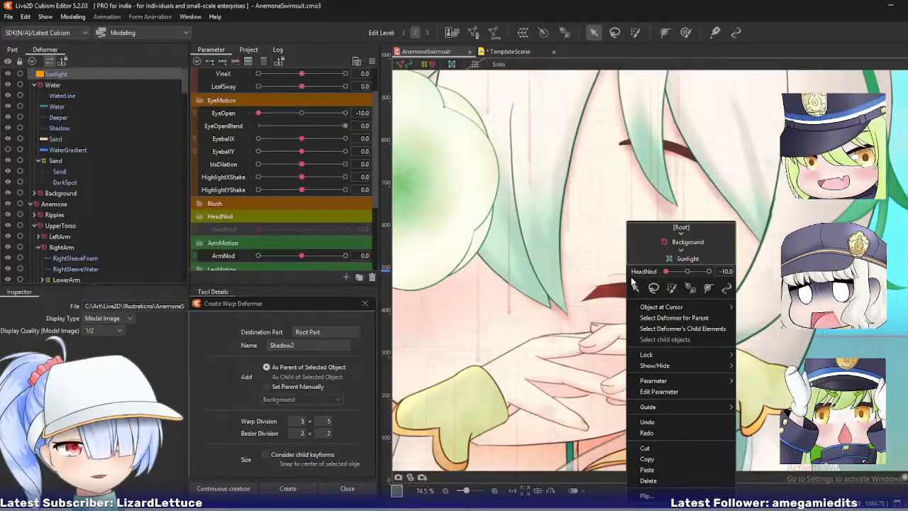
pyautogui.moveTo(665, 310)
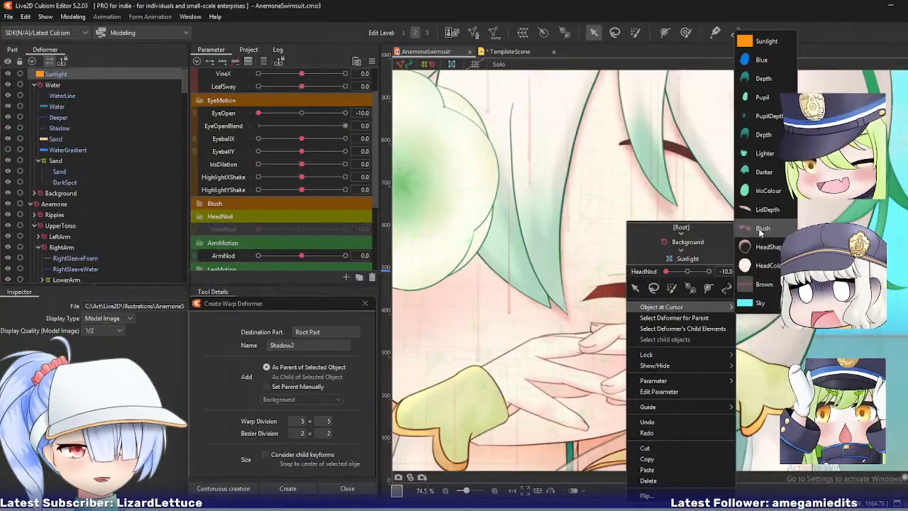
pyautogui.click(757, 211)
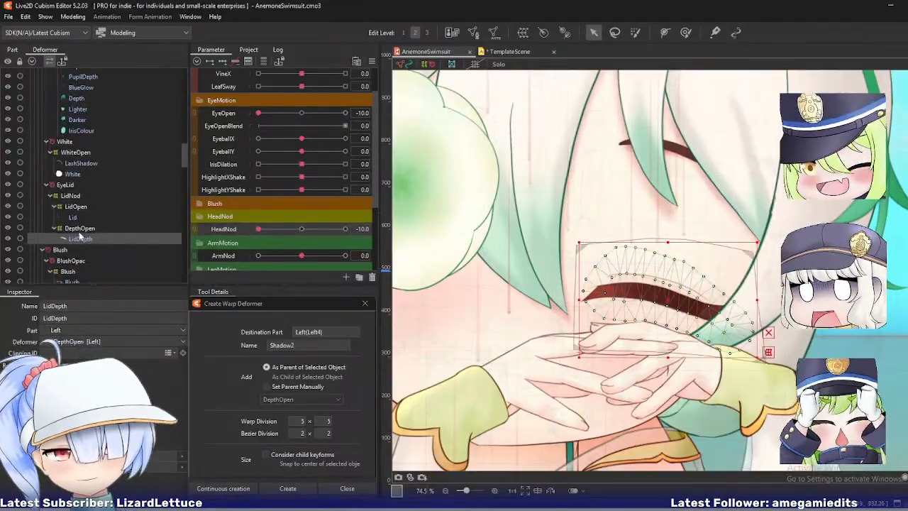
# - Delete the LidNod warp deformer from EyeLid while keeping its child deformers LidOpen and DepthOpen
pyautogui.click(71, 157)
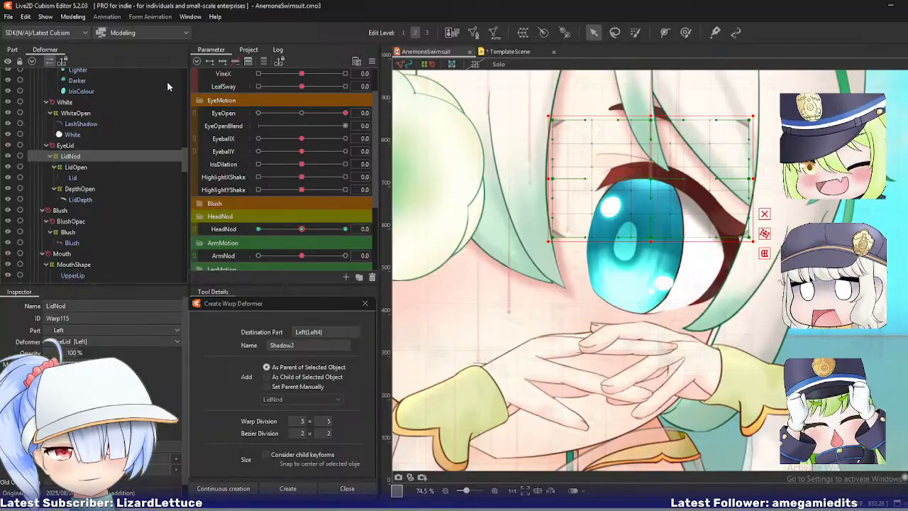
pyautogui.click(81, 16)
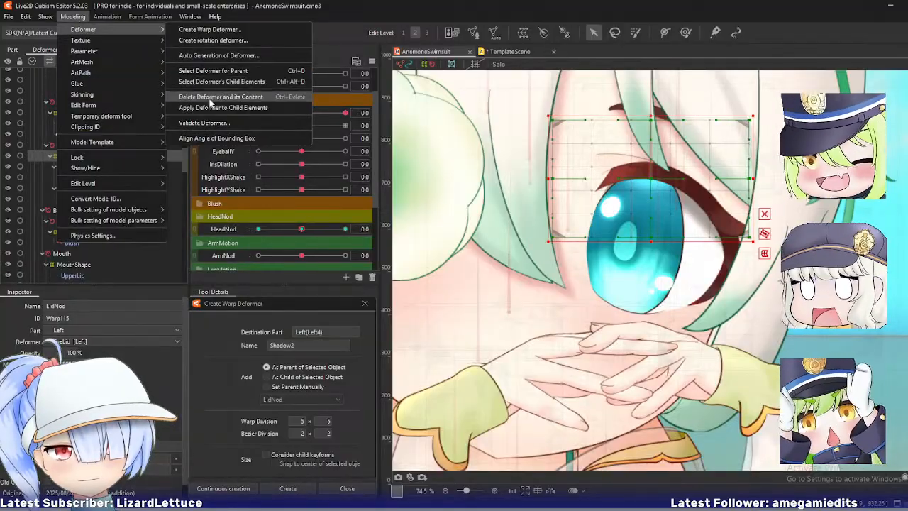
pyautogui.press('Escape')
pyautogui.press('Delete')
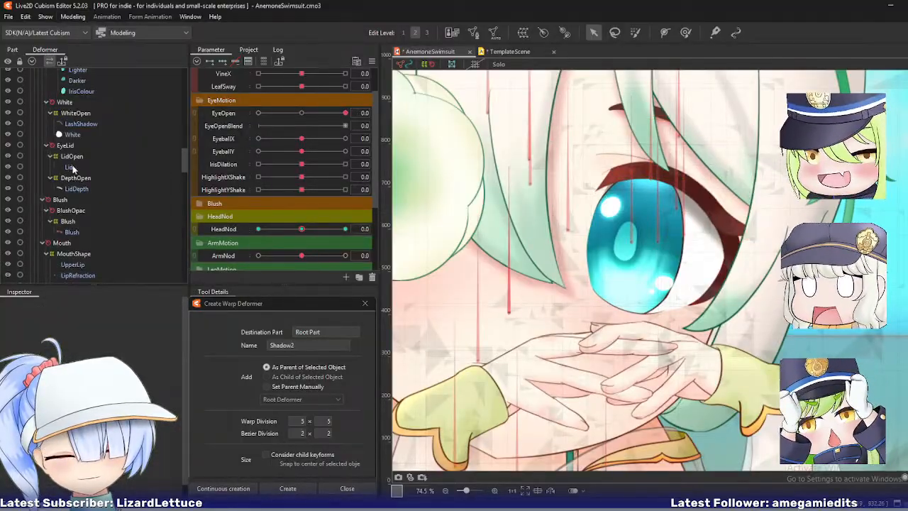
# - Shift the LidOpen deformer slightly up at EyeOpen -10 and HeadNod -10, and save the model
pyautogui.click(72, 157)
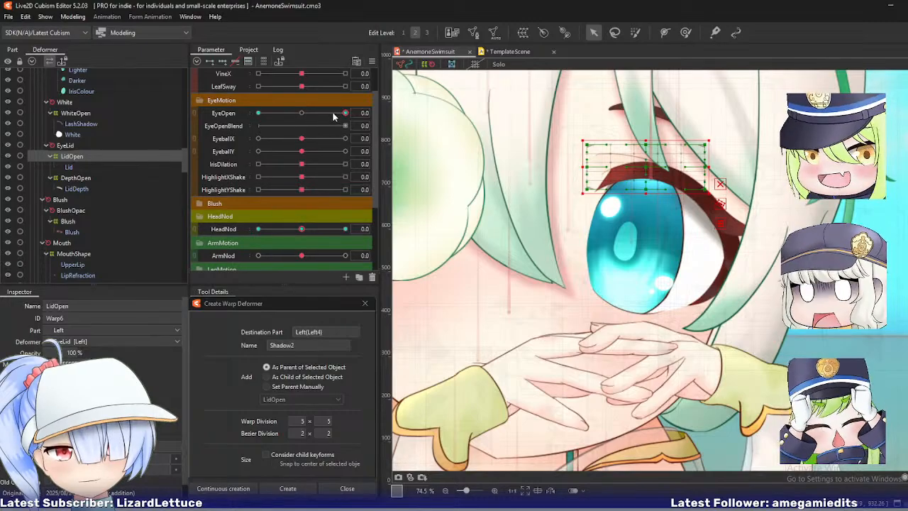
pyautogui.moveTo(344, 112); pyautogui.dragTo(257, 114)
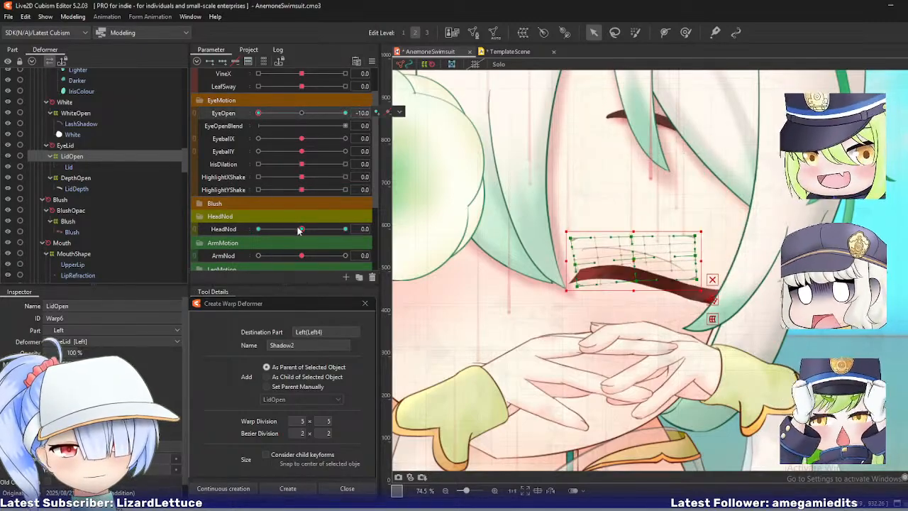
pyautogui.moveTo(298, 230); pyautogui.dragTo(230, 231)
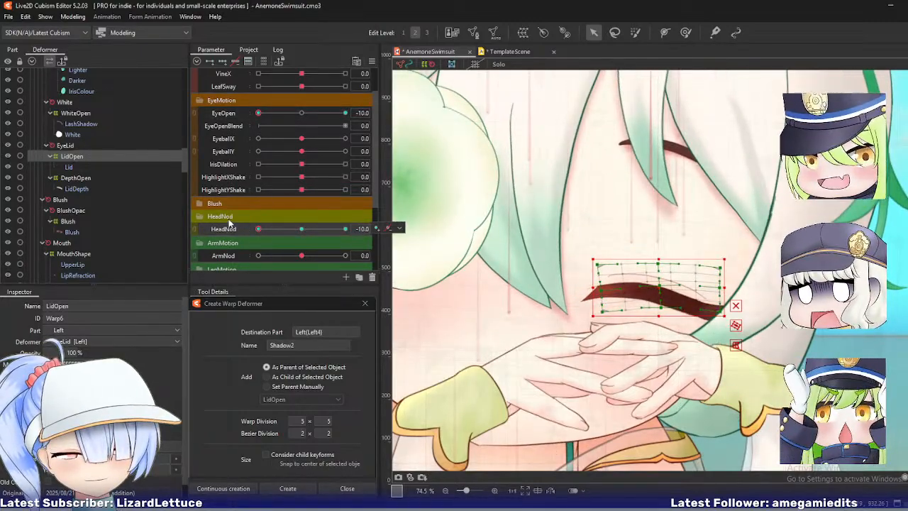
pyautogui.moveTo(658, 290); pyautogui.dragTo(654, 285)
pyautogui.moveTo(263, 229)
pyautogui.mouseDown()
pyautogui.moveTo(290, 230)
pyautogui.moveTo(247, 229)
pyautogui.mouseUp()
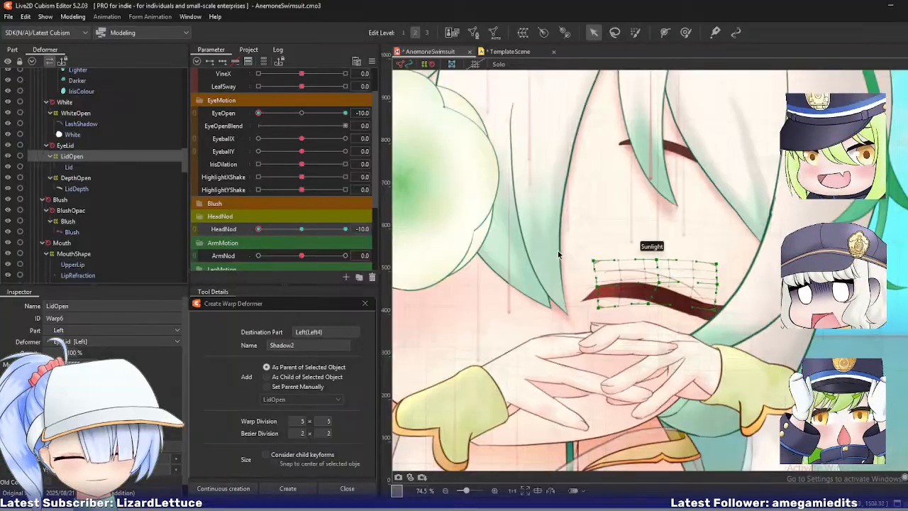
pyautogui.hotkey('ctrl', 'd')
pyautogui.hotkey('ctrl', 's')
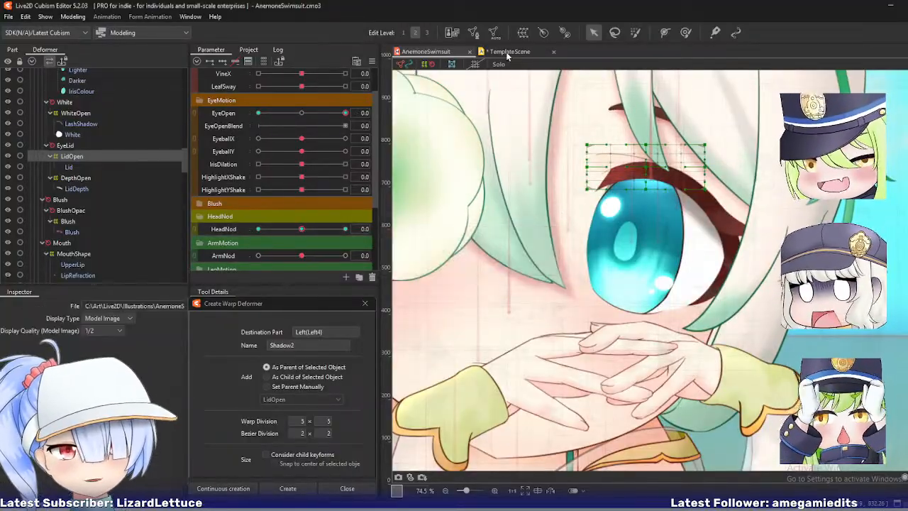
# - In the TemplateScene animation, key EyeOpen at 00:00:00 and set it to -5.5 at 00:01:30
pyautogui.hotkey('ctrl', 'Tab')
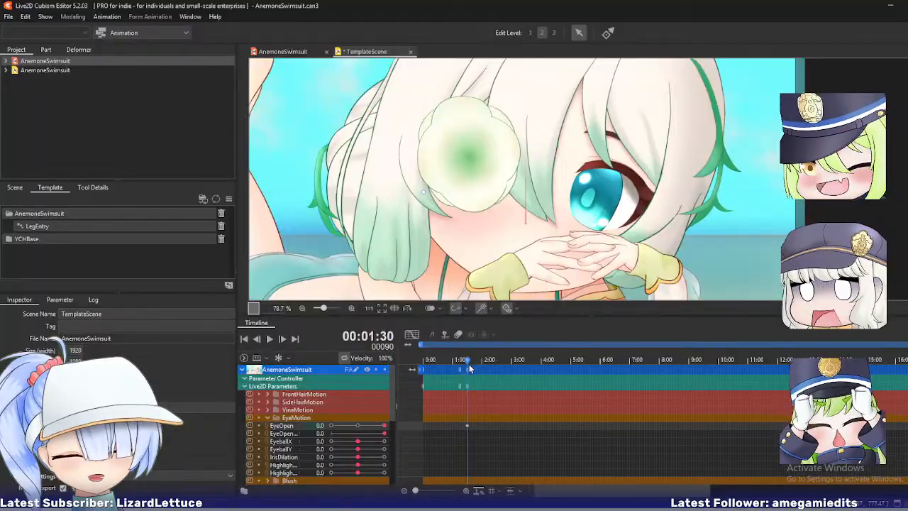
pyautogui.moveTo(469, 368)
pyautogui.mouseDown()
pyautogui.moveTo(423, 368)
pyautogui.moveTo(488, 375)
pyautogui.moveTo(467, 373)
pyautogui.mouseUp()
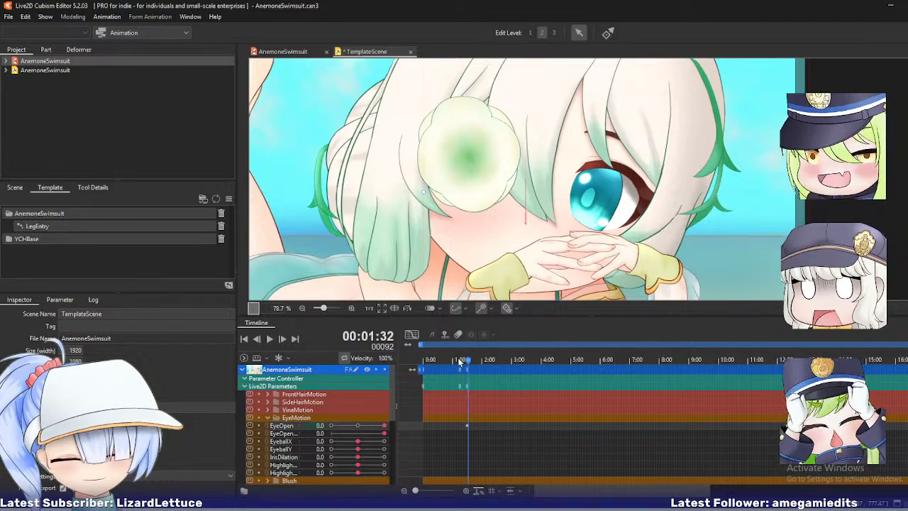
pyautogui.moveTo(470, 365); pyautogui.dragTo(368, 429)
pyautogui.moveTo(421, 363); pyautogui.dragTo(467, 367)
pyautogui.click(374, 425)
pyautogui.moveTo(375, 426); pyautogui.dragTo(349, 427)
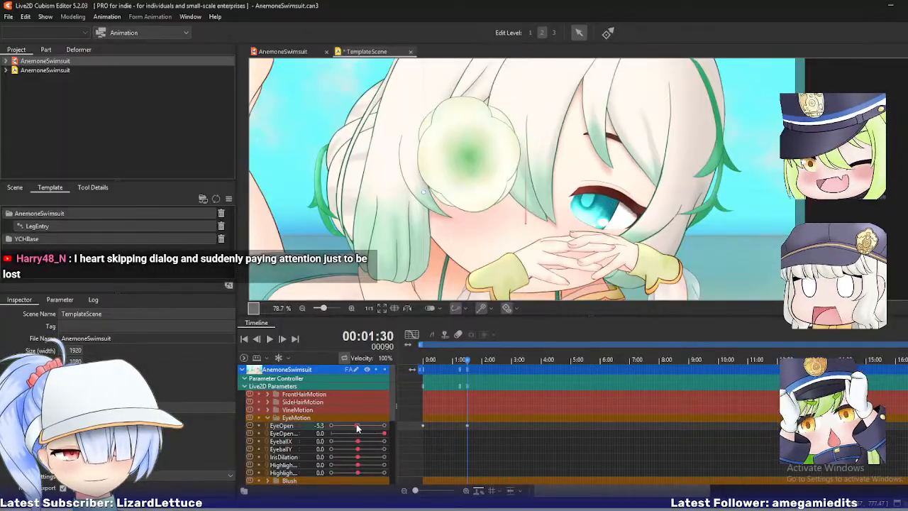
# - Set ArmNod to -9 at 00:01:43 and play the animation from the start
pyautogui.moveTo(457, 363)
pyautogui.mouseDown()
pyautogui.moveTo(425, 367)
pyautogui.moveTo(464, 367)
pyautogui.mouseUp()
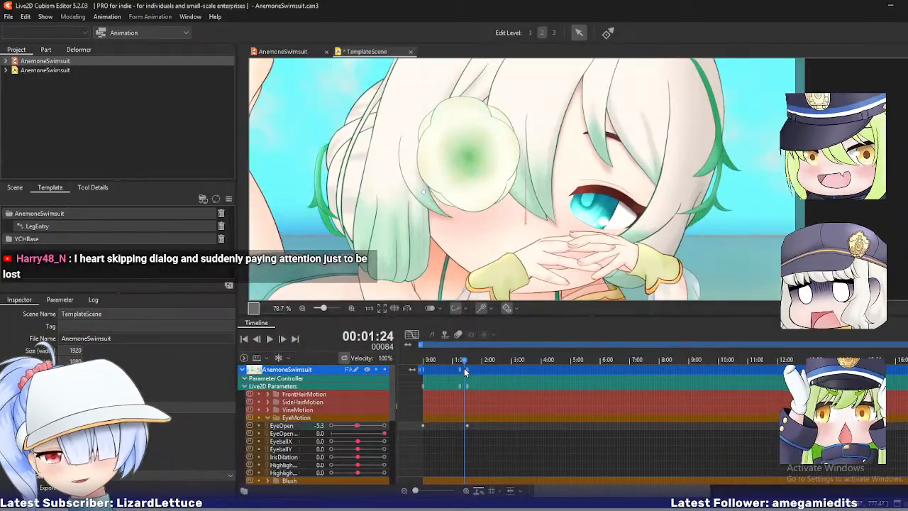
pyautogui.moveTo(464, 368)
pyautogui.mouseDown()
pyautogui.moveTo(434, 369)
pyautogui.moveTo(484, 380)
pyautogui.moveTo(424, 376)
pyautogui.moveTo(475, 383)
pyautogui.moveTo(447, 379)
pyautogui.moveTo(446, 357)
pyautogui.moveTo(438, 359)
pyautogui.moveTo(470, 359)
pyautogui.moveTo(437, 364)
pyautogui.moveTo(474, 364)
pyautogui.mouseUp()
pyautogui.scroll(-4, 312, 430)
pyautogui.moveTo(343, 414); pyautogui.dragTo(337, 417)
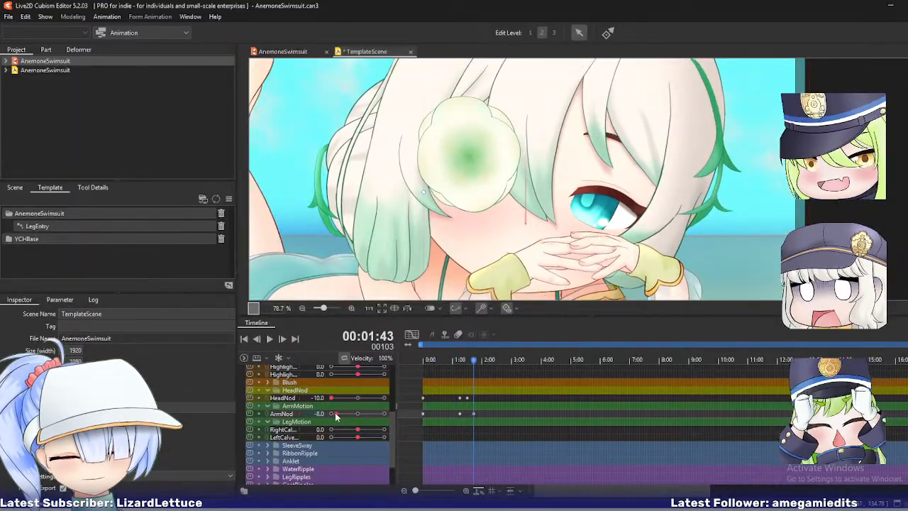
pyautogui.moveTo(474, 361); pyautogui.dragTo(337, 356)
pyautogui.click(272, 339)
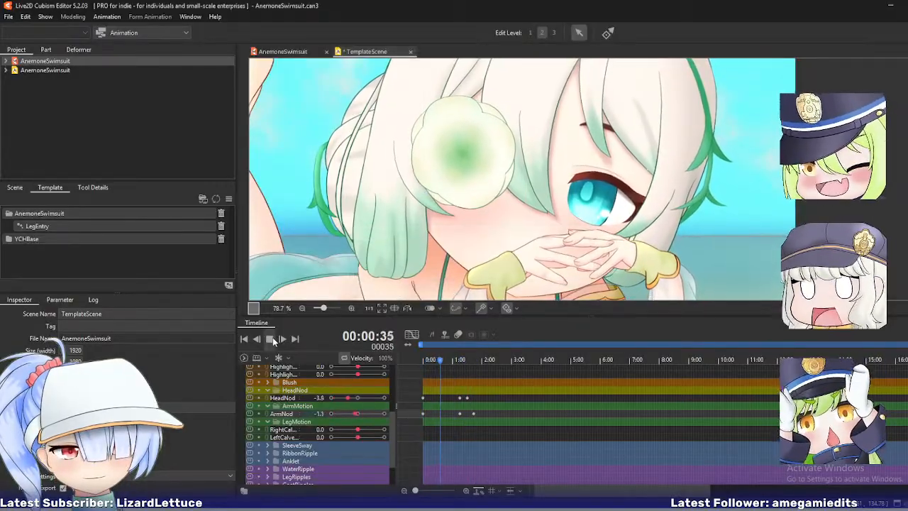
pyautogui.click(272, 339)
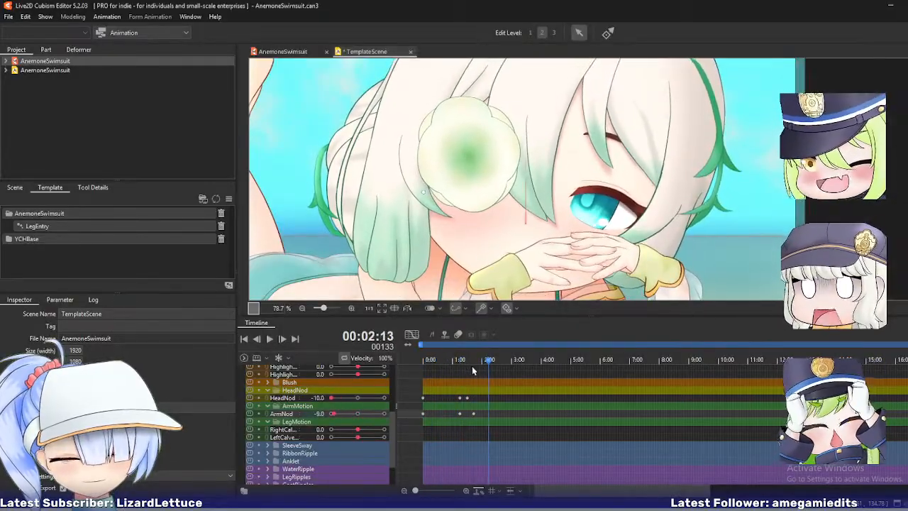
# - Key HeadNod -1 and ArmNod -3 at 00:02:25, and HeadNod -5 and ArmNod -9 at 00:03:32
pyautogui.moveTo(489, 360)
pyautogui.mouseDown()
pyautogui.moveTo(447, 359)
pyautogui.moveTo(495, 360)
pyautogui.mouseUp()
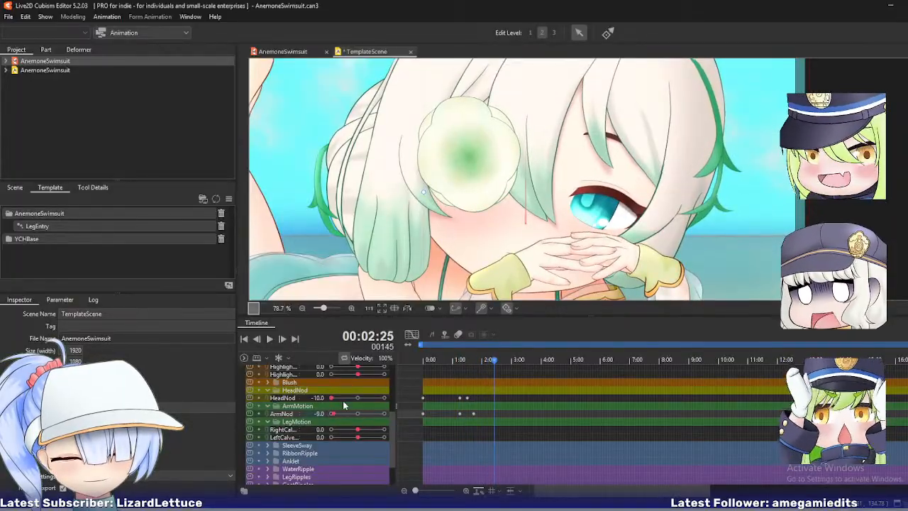
pyautogui.moveTo(337, 401); pyautogui.dragTo(349, 418)
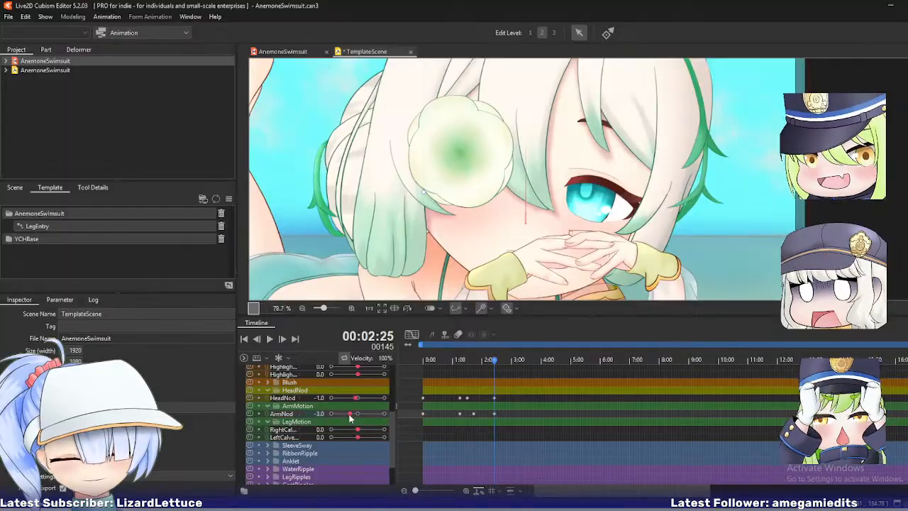
pyautogui.moveTo(497, 359); pyautogui.dragTo(527, 359)
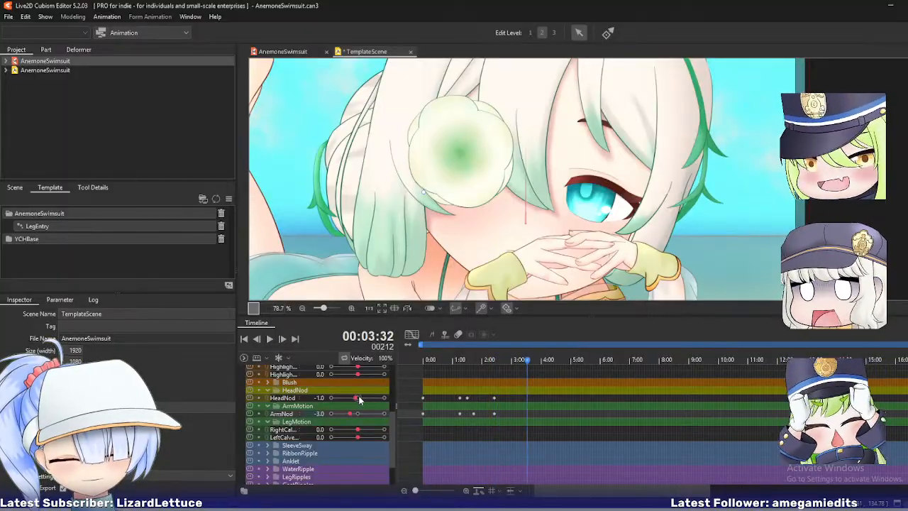
pyautogui.moveTo(356, 398); pyautogui.dragTo(356, 417)
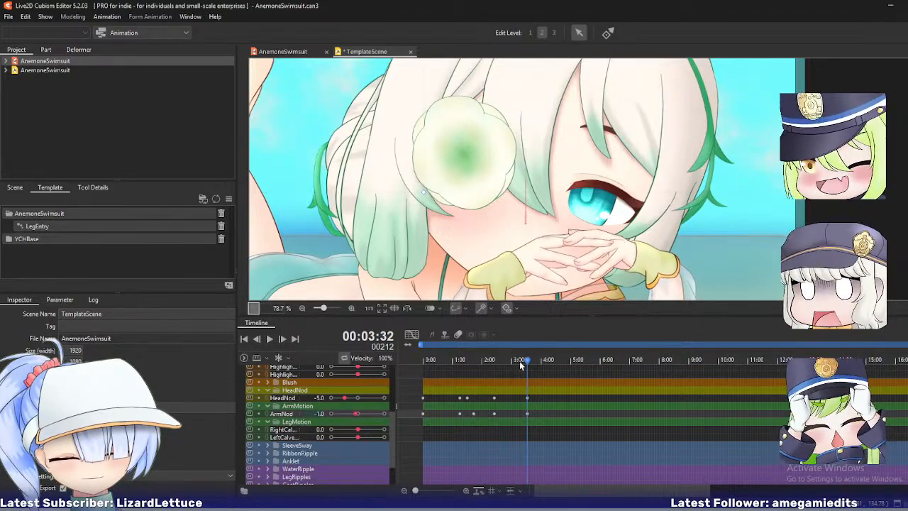
pyautogui.moveTo(521, 362)
pyautogui.mouseDown()
pyautogui.moveTo(451, 362)
pyautogui.moveTo(527, 372)
pyautogui.mouseUp()
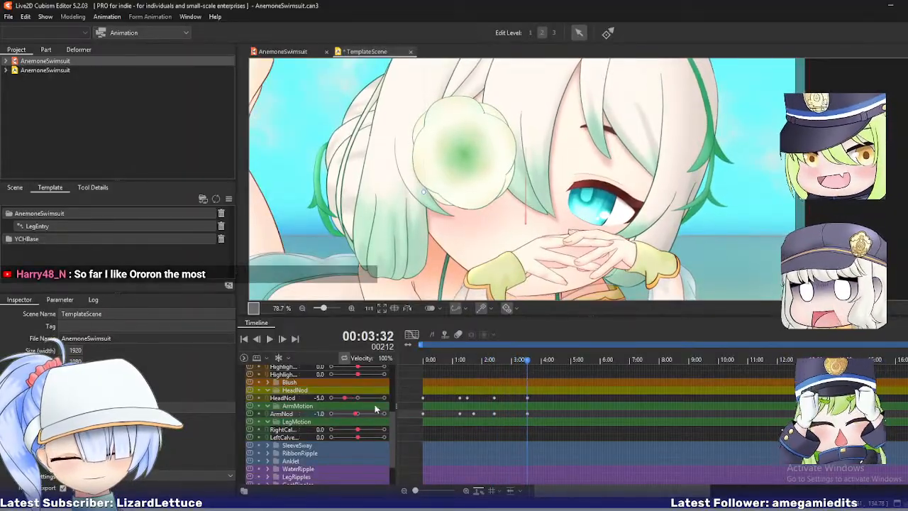
pyautogui.moveTo(349, 417); pyautogui.dragTo(337, 418)
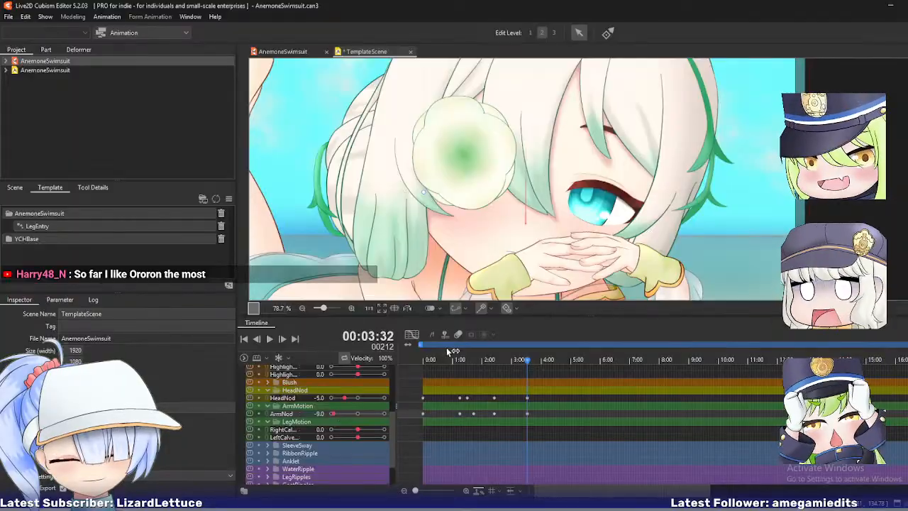
# - Rework the HeadNod key near 00:02:25 in the graph editor so the curve passes through -6.34 there
pyautogui.moveTo(431, 360); pyautogui.dragTo(496, 371)
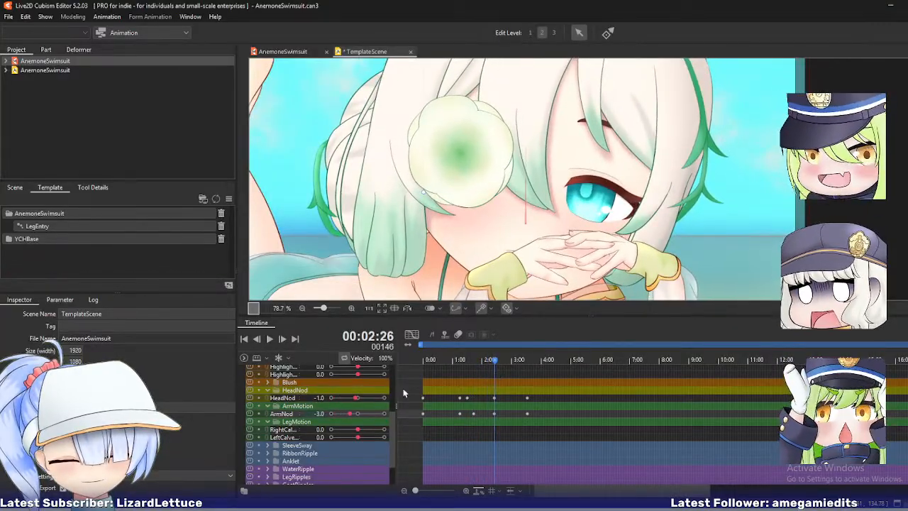
pyautogui.moveTo(357, 397); pyautogui.dragTo(344, 396)
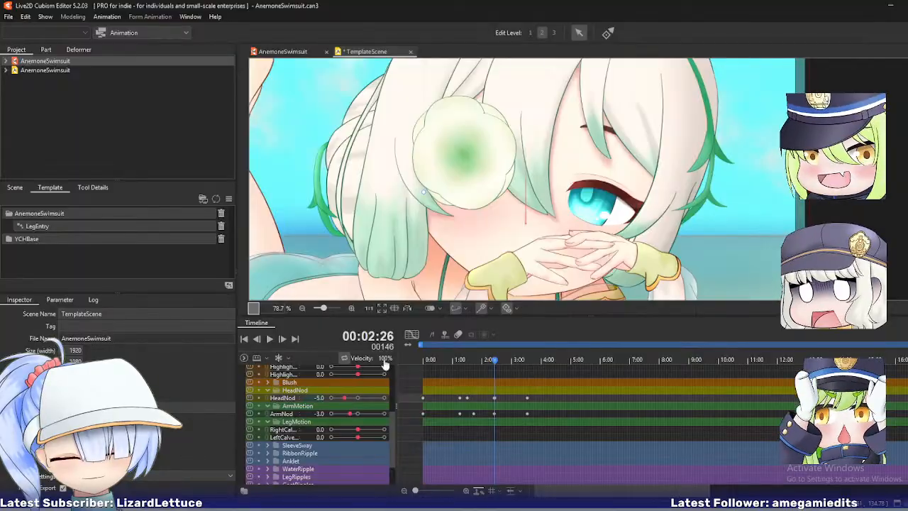
pyautogui.click(411, 334)
pyautogui.moveTo(486, 412); pyautogui.dragTo(499, 431)
pyautogui.press('Delete')
pyautogui.moveTo(490, 362); pyautogui.dragTo(498, 440)
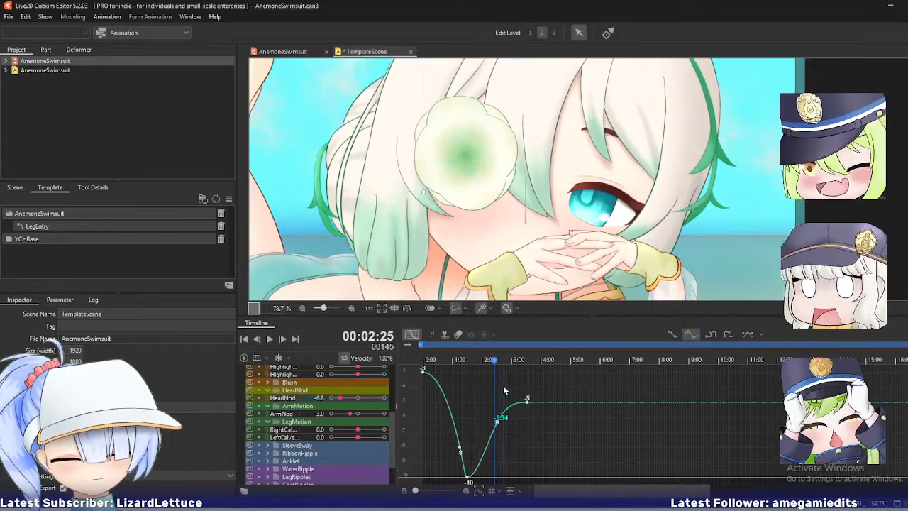
# - Save the animation and play it from the first frame to check the nod
pyautogui.moveTo(496, 360); pyautogui.dragTo(406, 363)
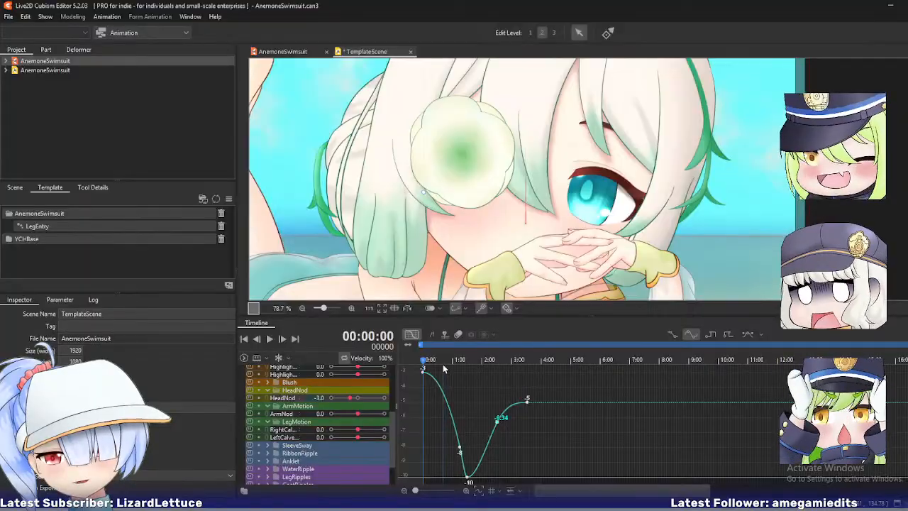
pyautogui.hotkey('ctrl', 's')
pyautogui.click(270, 339)
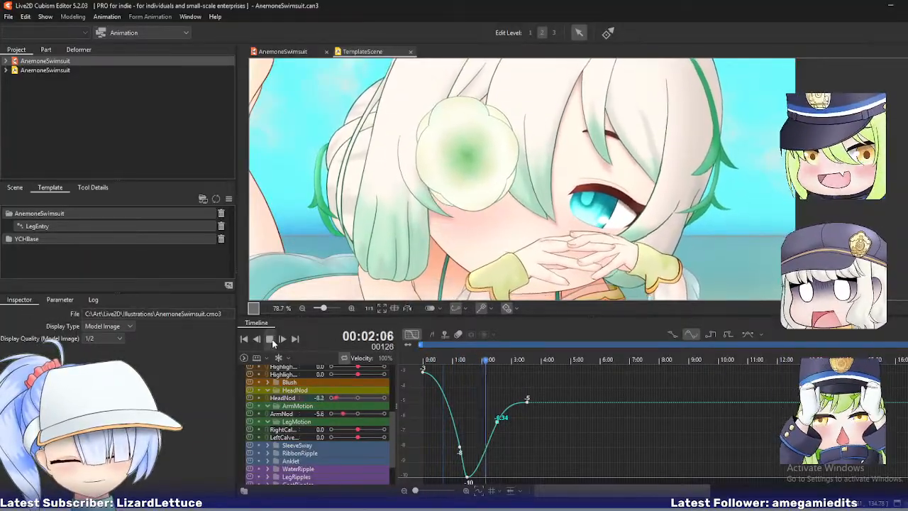
pyautogui.click(271, 339)
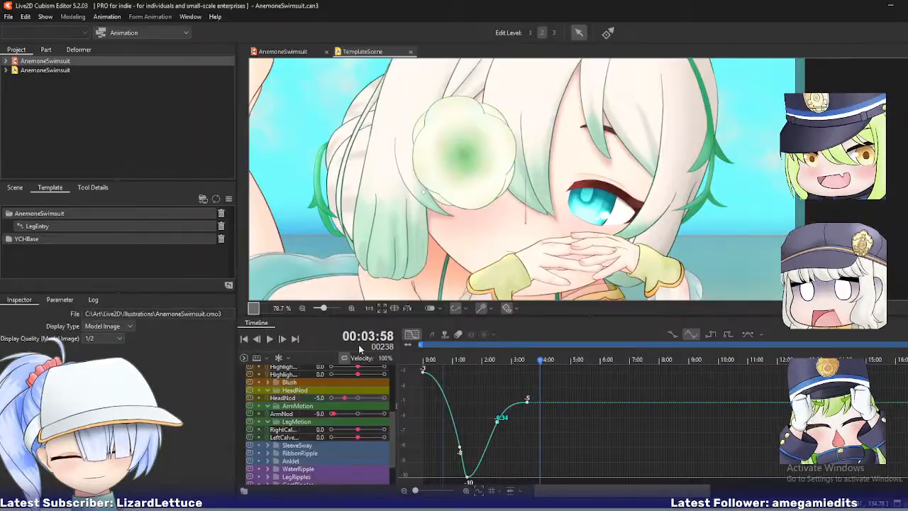
# - Scrub the animation through the first nod to about 00:01:35 to examine the pose
pyautogui.moveTo(427, 362); pyautogui.dragTo(477, 384)
pyautogui.scroll(-3, 501, 199)
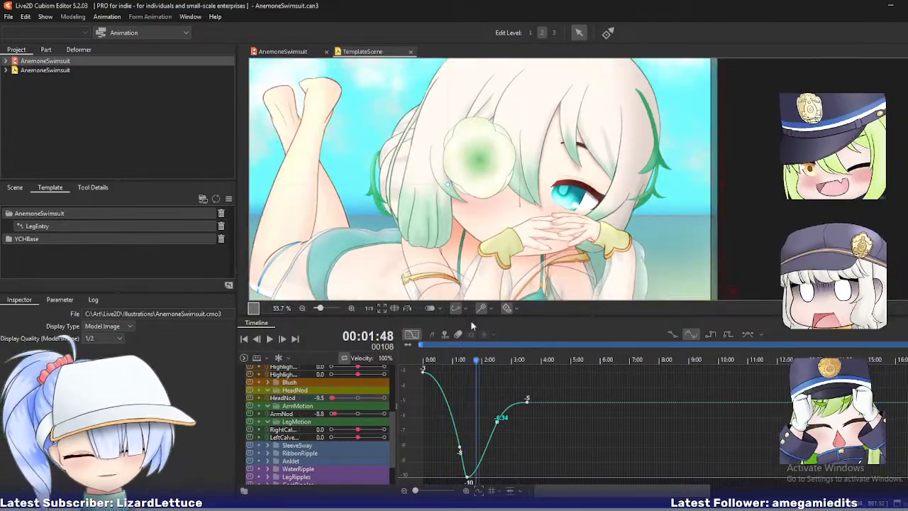
pyautogui.moveTo(476, 360)
pyautogui.mouseDown()
pyautogui.moveTo(438, 359)
pyautogui.moveTo(482, 362)
pyautogui.moveTo(459, 361)
pyautogui.moveTo(470, 362)
pyautogui.mouseUp()
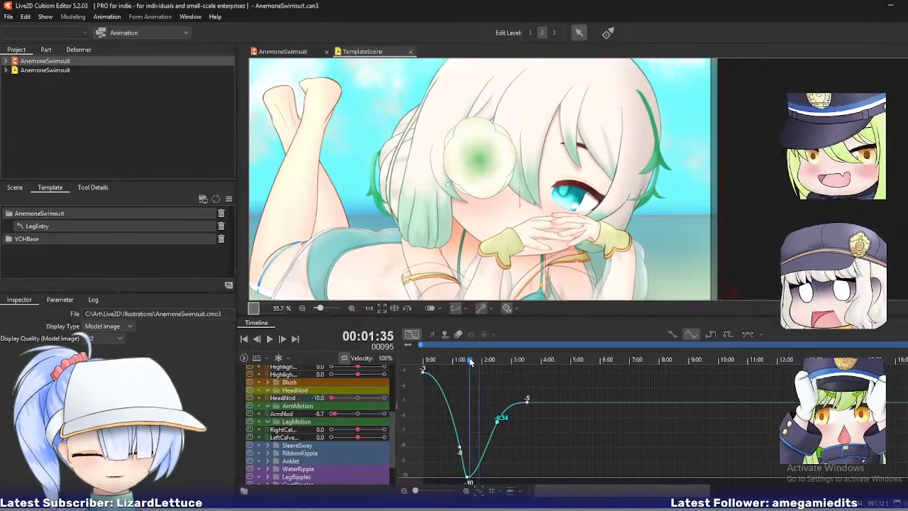
# - In the swimsuit model, select the Shoulder mesh and the HeadShadow mesh under Chest to examine them
pyautogui.click(293, 56)
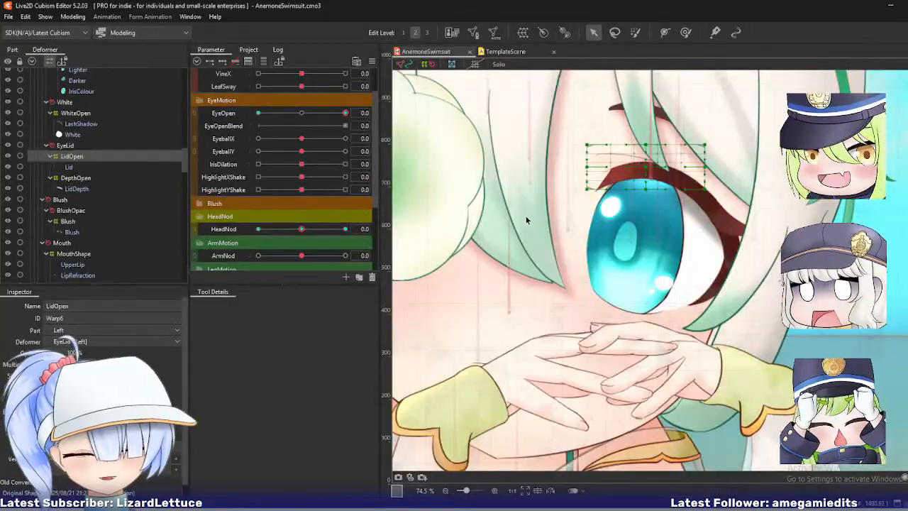
pyautogui.scroll(-5, 526, 215)
pyautogui.rightClick(571, 278)
pyautogui.moveTo(579, 301)
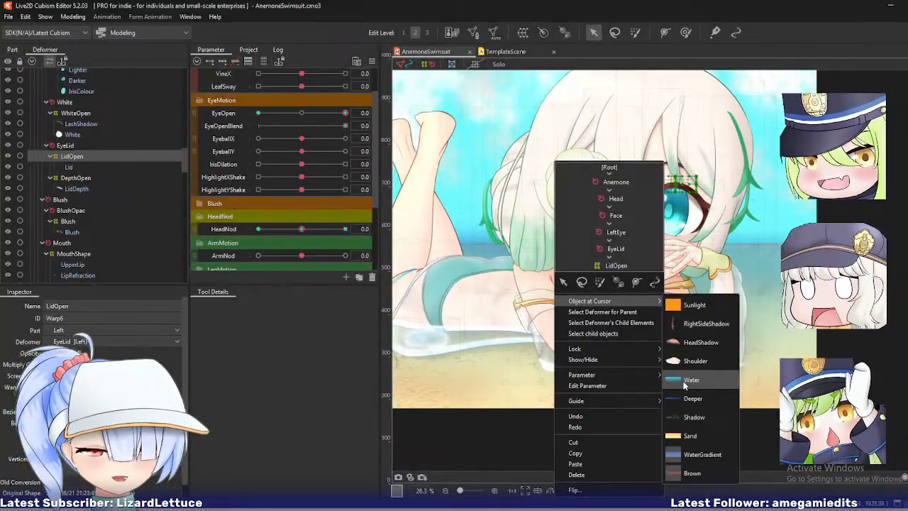
pyautogui.click(692, 360)
pyautogui.scroll(3, 105, 228)
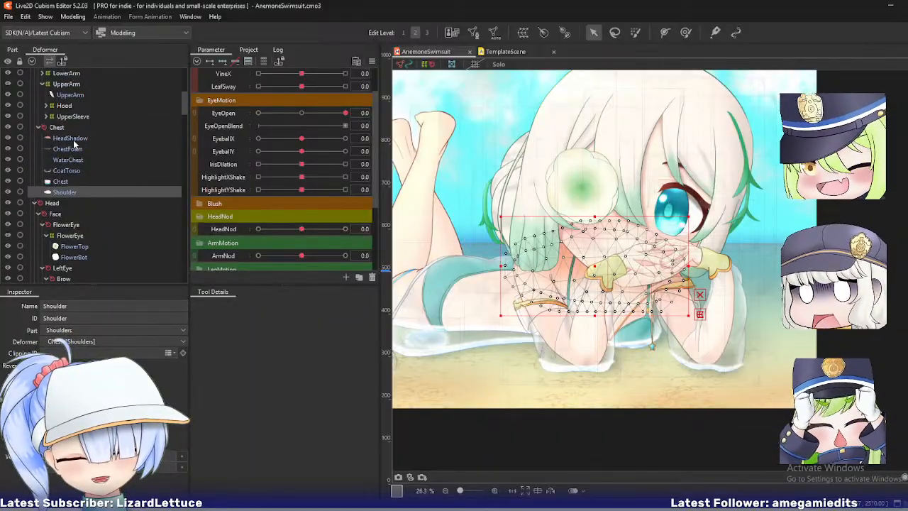
pyautogui.click(73, 139)
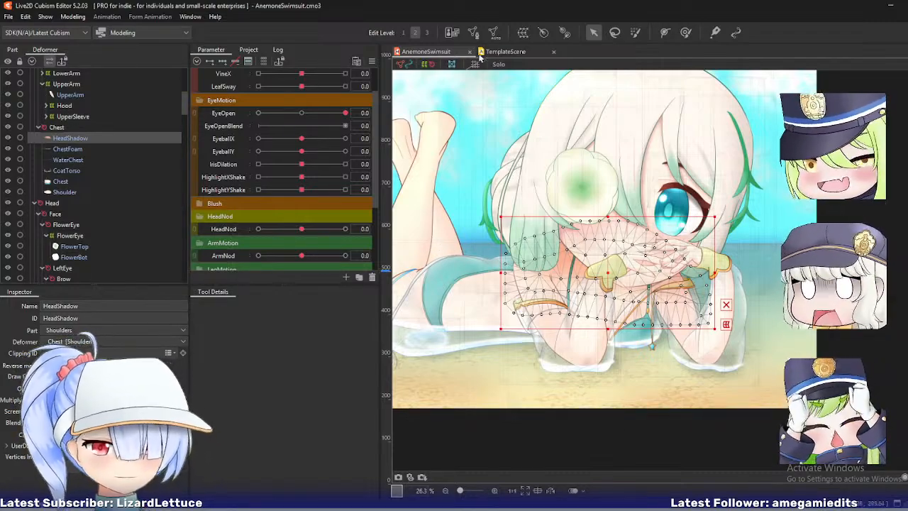
# - Scrub TemplateScene back to about 00:00:22 to check the head pose, and return to the model
pyautogui.click(506, 55)
pyautogui.moveTo(468, 360); pyautogui.dragTo(434, 360)
pyautogui.click(287, 52)
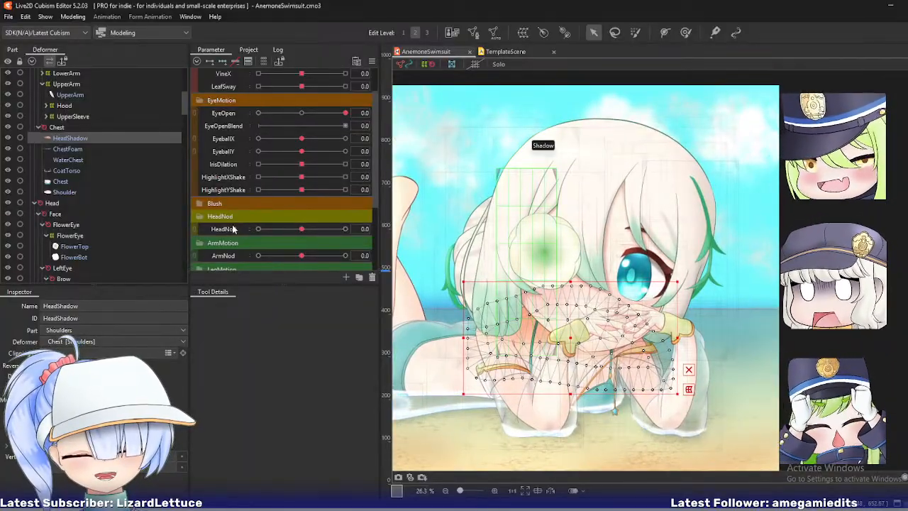
# - Select all objects keyed to HeadNod and shift them slightly downward at HeadNod -10
pyautogui.moveTo(301, 230)
pyautogui.click(399, 228)
pyautogui.click(407, 242)
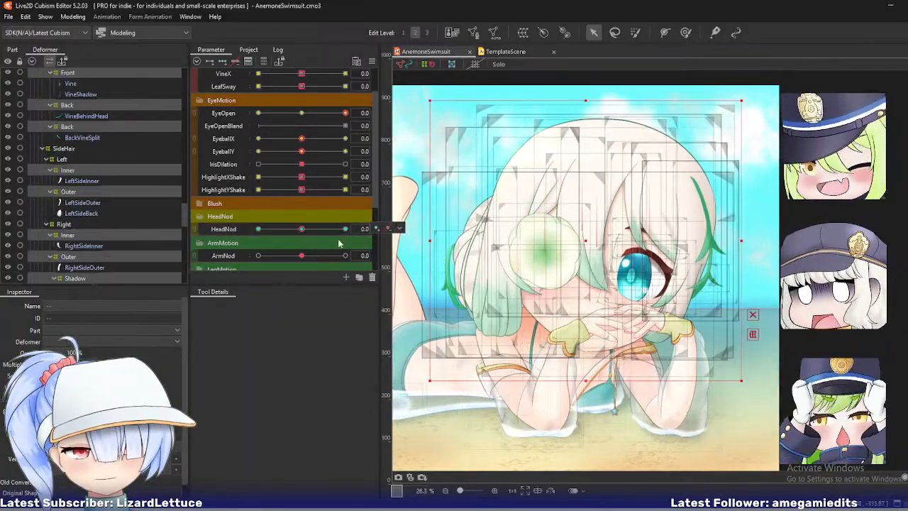
pyautogui.moveTo(301, 228); pyautogui.dragTo(258, 229)
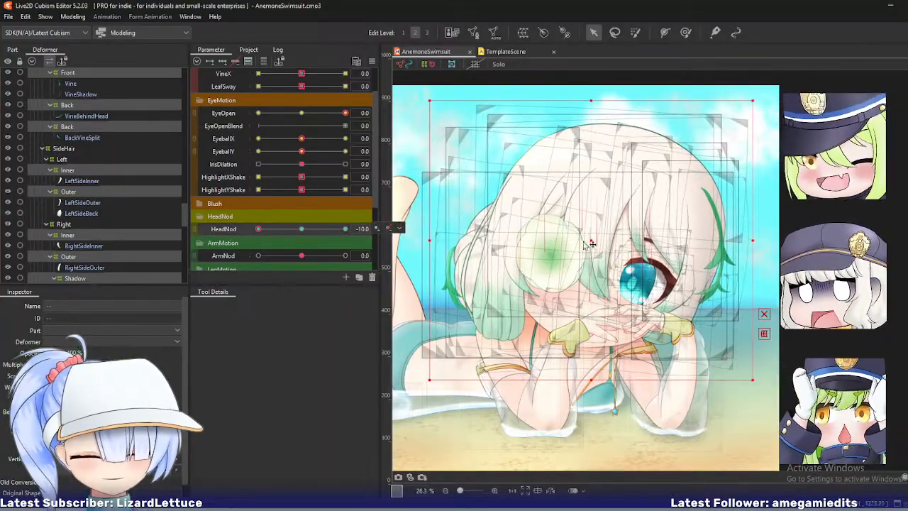
pyautogui.moveTo(590, 240); pyautogui.dragTo(590, 244)
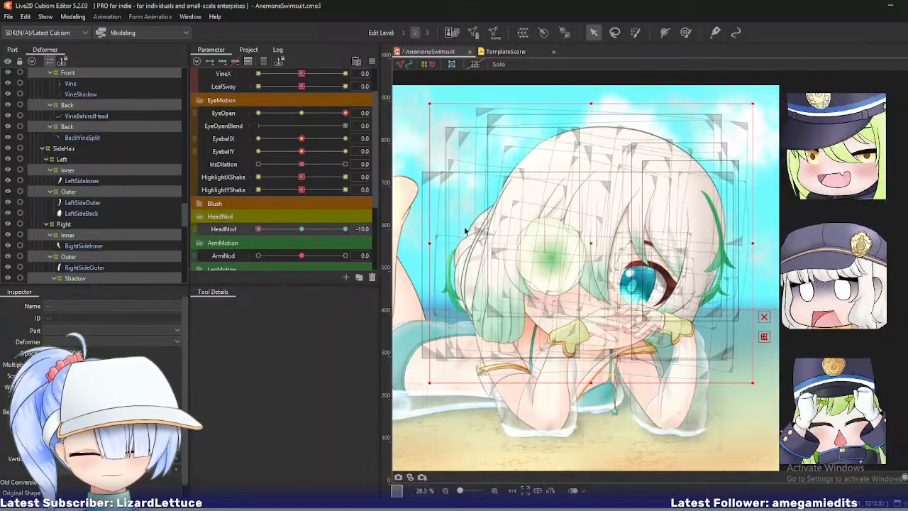
pyautogui.moveTo(259, 232)
pyautogui.mouseDown()
pyautogui.moveTo(290, 231)
pyautogui.moveTo(278, 243)
pyautogui.moveTo(296, 244)
pyautogui.moveTo(255, 241)
pyautogui.mouseUp()
# - Select the Outer warp deformer of the right side hair and sweep HeadNod between 0 and -10 to check it
pyautogui.rightClick(500, 311)
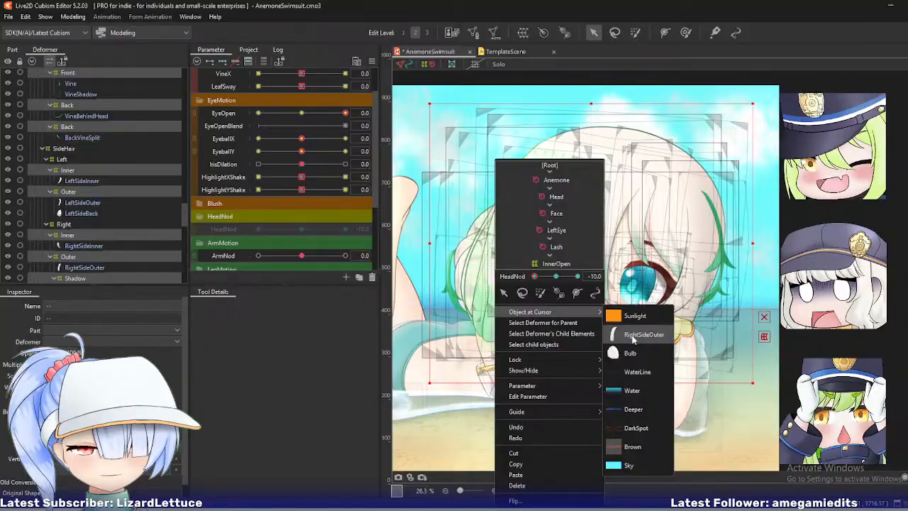
pyautogui.click(608, 333)
pyautogui.click(78, 256)
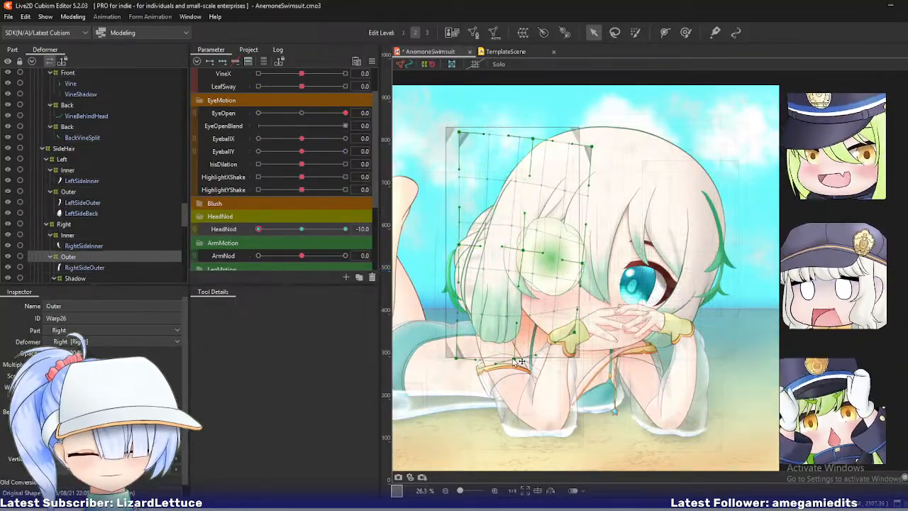
pyautogui.moveTo(267, 236); pyautogui.dragTo(244, 247)
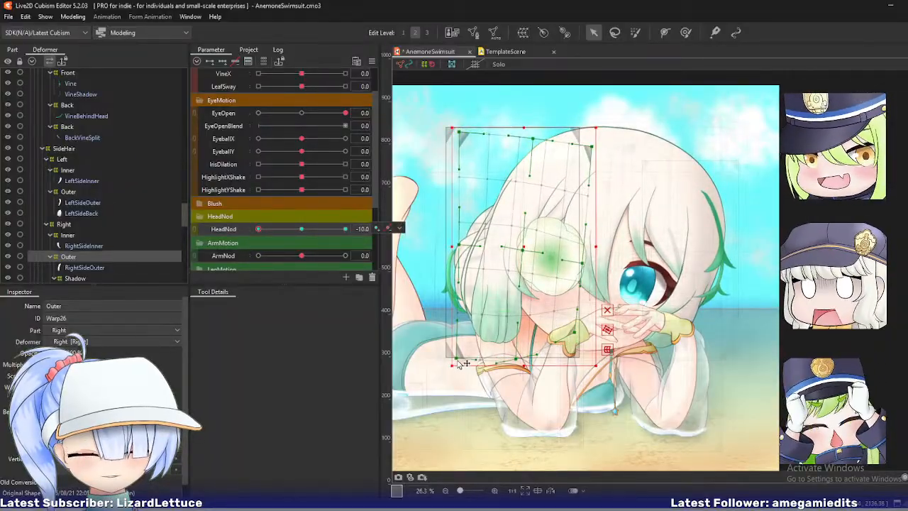
pyautogui.hotkey('ctrl', 'z')
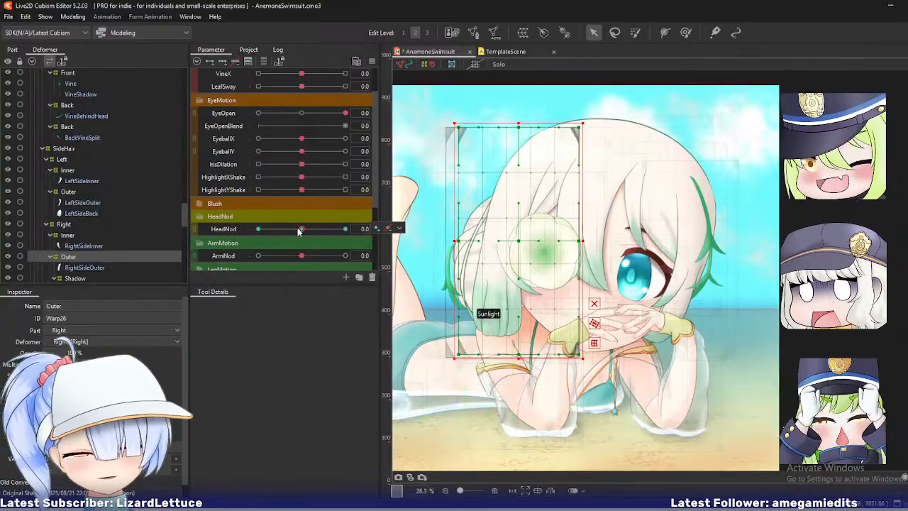
pyautogui.moveTo(300, 229); pyautogui.dragTo(249, 243)
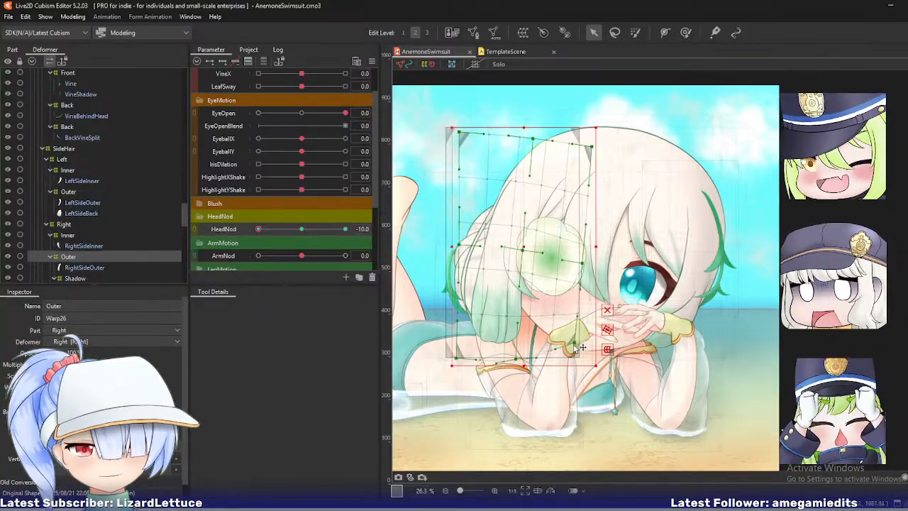
# - Nudge the lower edge points of the right hair's Outer warp at HeadNod -10, and sweep HeadNod to check the motion
pyautogui.moveTo(572, 351); pyautogui.dragTo(571, 350)
pyautogui.moveTo(516, 360); pyautogui.dragTo(516, 359)
pyautogui.hotkey('ctrl', 'shift', 'r')
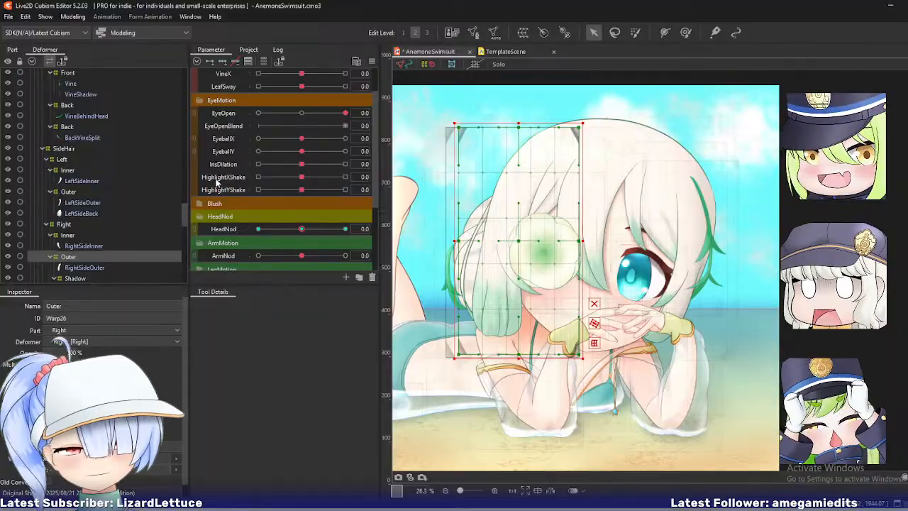
pyautogui.moveTo(298, 232); pyautogui.dragTo(241, 244)
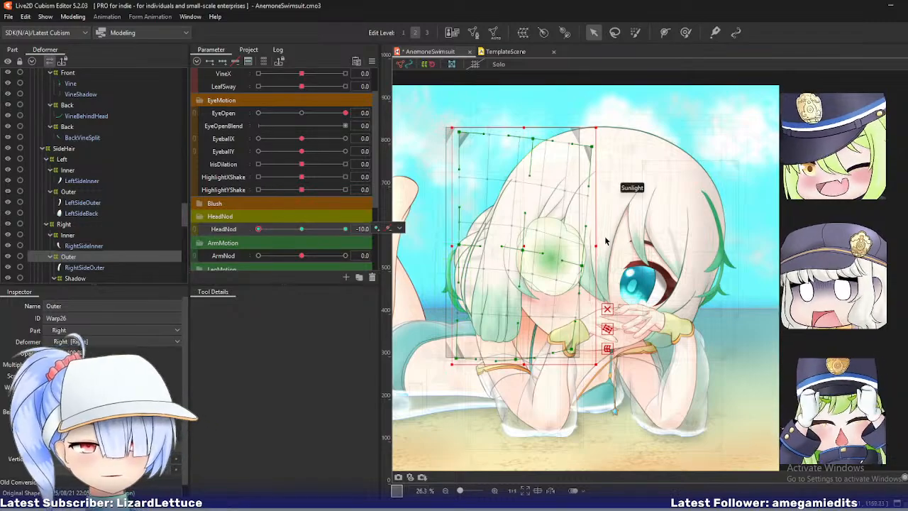
pyautogui.moveTo(259, 229); pyautogui.dragTo(287, 244)
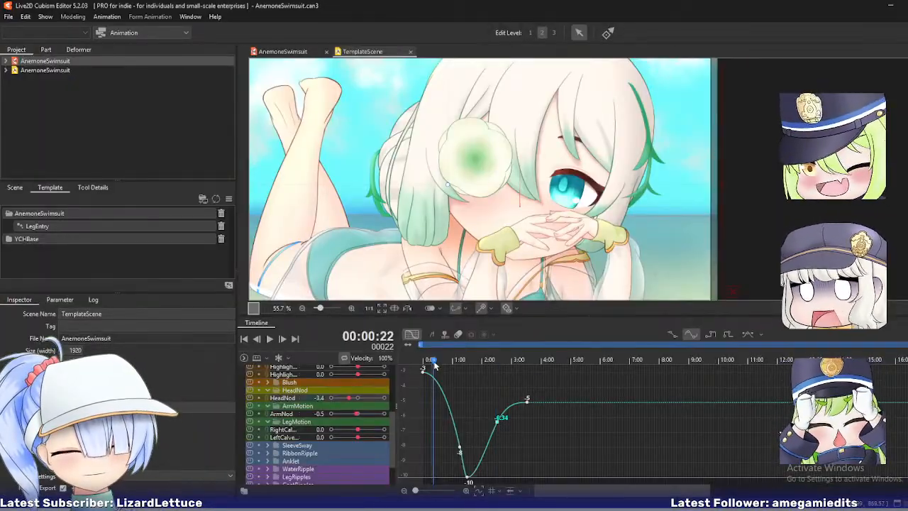
# - Show the ArmNod curve of TemplateScene in the graph editor and delete its key at 00:01:43
pyautogui.moveTo(434, 363); pyautogui.dragTo(456, 362)
pyautogui.click(413, 334)
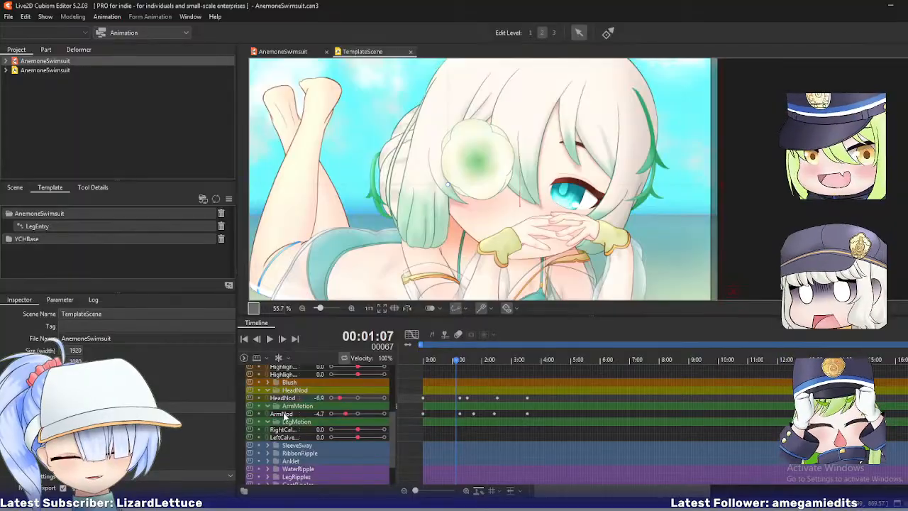
pyautogui.click(284, 415)
pyautogui.click(411, 334)
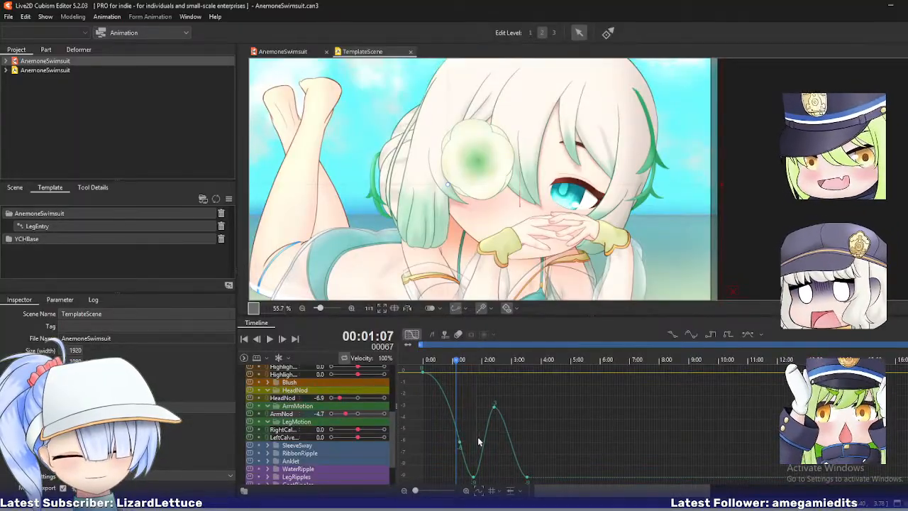
pyautogui.click(474, 476)
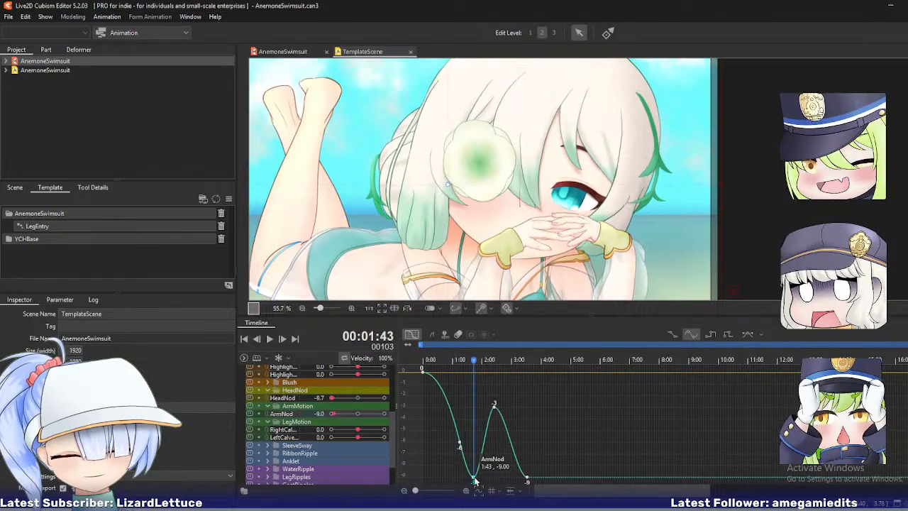
pyautogui.press('Delete')
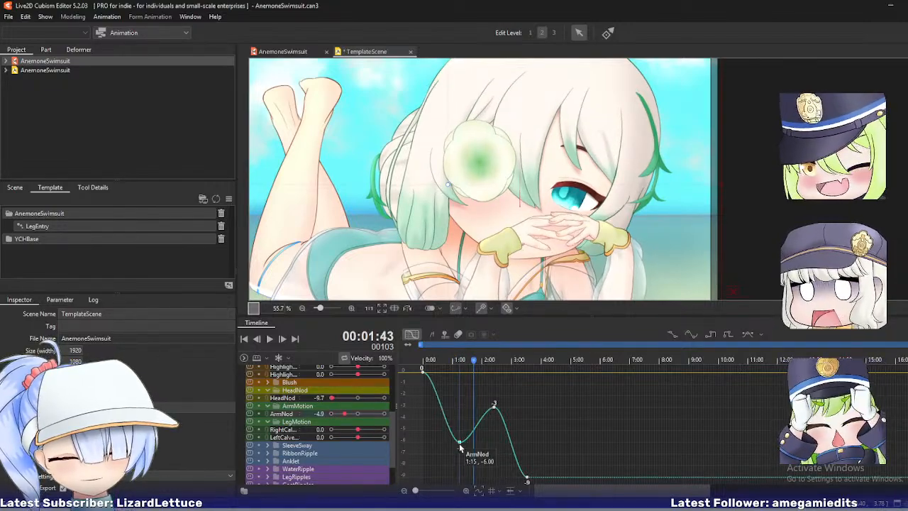
# - Reshape the ArmNod curve with keys at -6.51 near 00:01:10, -2.56 near 00:02:57 and -9.26 near 00:04:50
pyautogui.moveTo(459, 444); pyautogui.dragTo(460, 449)
pyautogui.moveTo(494, 403); pyautogui.dragTo(499, 405)
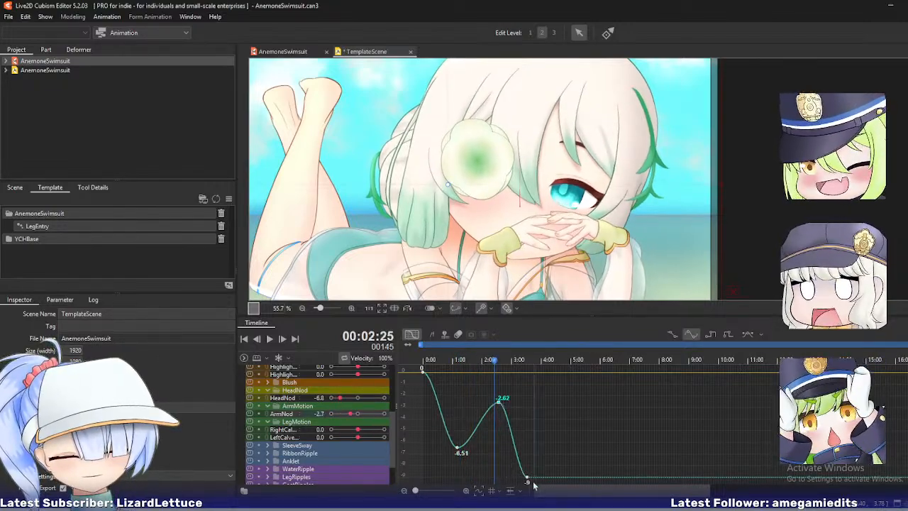
pyautogui.moveTo(526, 476); pyautogui.dragTo(566, 477)
pyautogui.moveTo(499, 403); pyautogui.dragTo(506, 404)
pyautogui.click(691, 334)
pyautogui.click(510, 400)
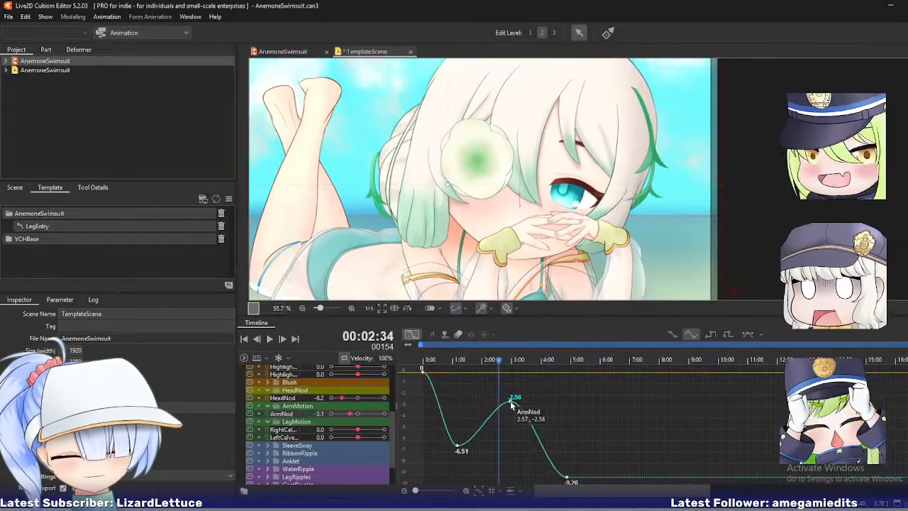
# - Play the animation from near the start to check the arm nod, and move the playhead to 00:01:13
pyautogui.click(428, 359)
pyautogui.click(270, 339)
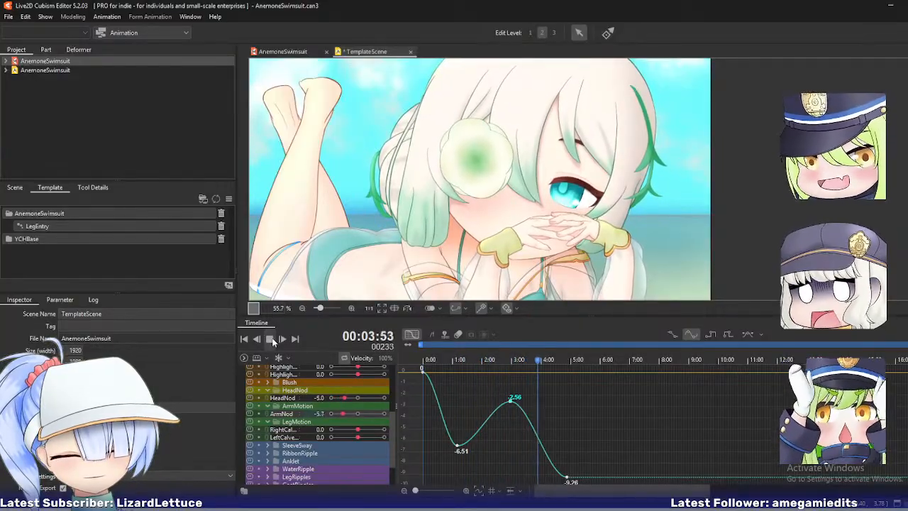
pyautogui.click(271, 339)
pyautogui.click(459, 360)
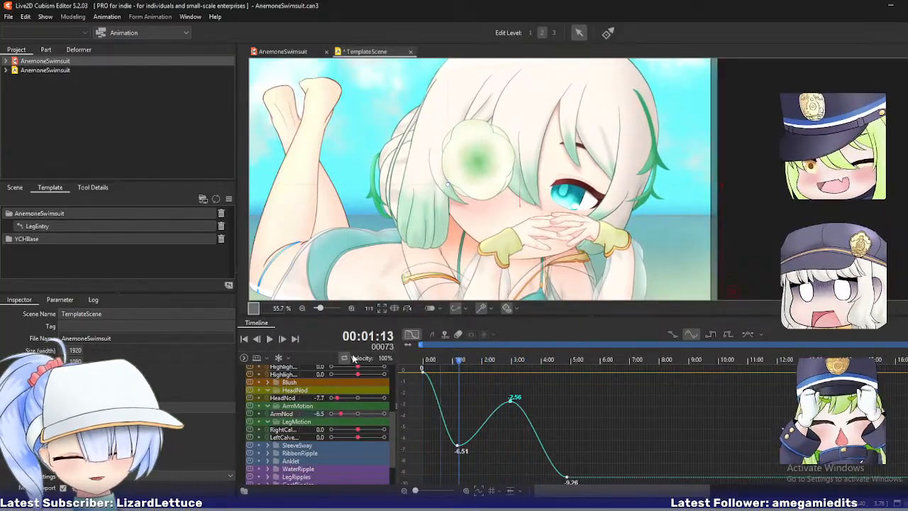
# - Delete the -8 key on the HeadNod curve and move its lowest key to -9.17 near 00:01:12
pyautogui.click(292, 399)
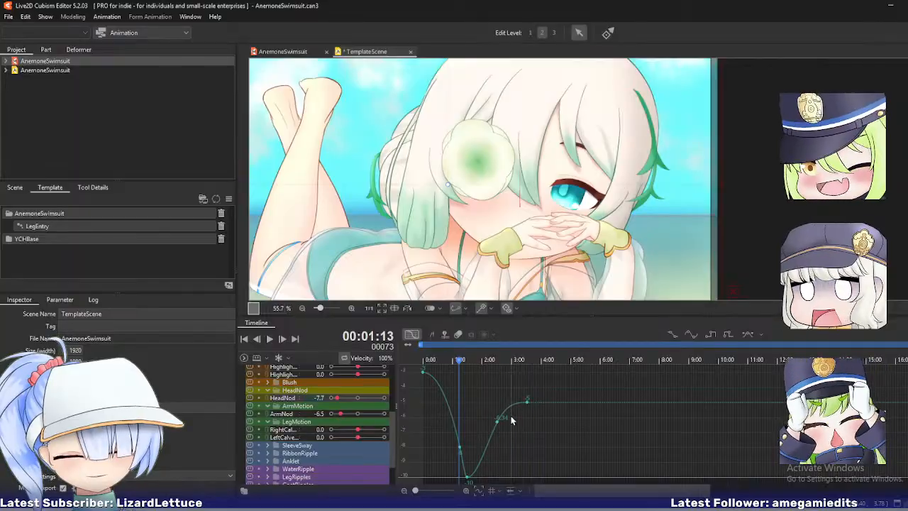
pyautogui.click(459, 448)
pyautogui.press('Delete')
pyautogui.moveTo(467, 477); pyautogui.dragTo(459, 463)
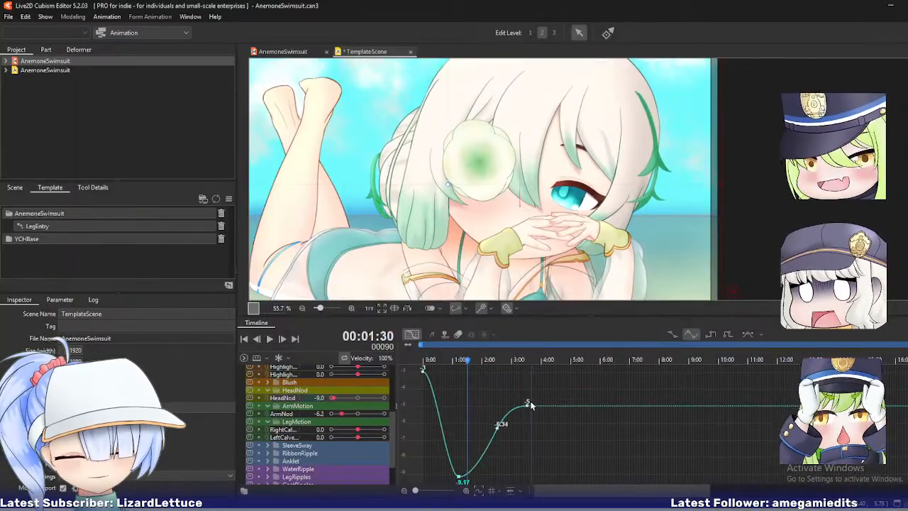
# - Delete the -6.34 HeadNod key and space out the remaining keys to -8.89 near 00:02:24 and -4.61 near 00:05:20
pyautogui.click(497, 426)
pyautogui.press('Delete')
pyautogui.moveTo(528, 410); pyautogui.dragTo(582, 396)
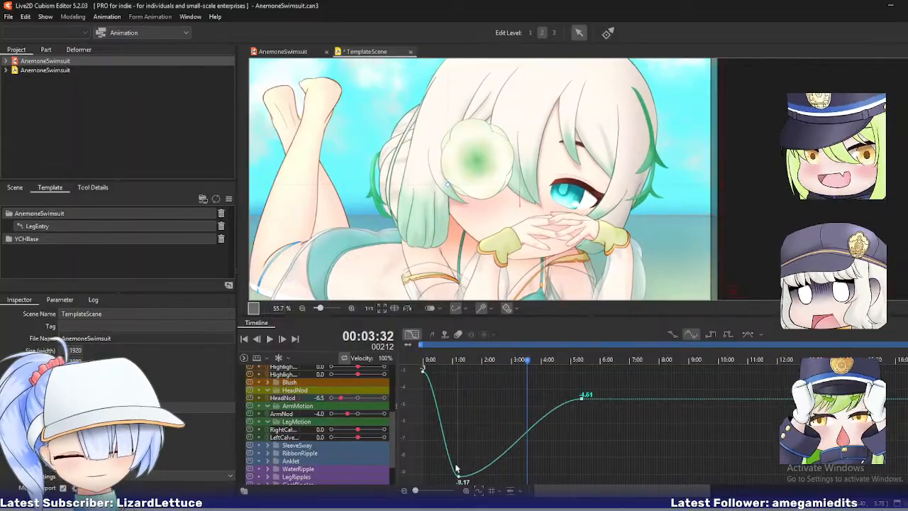
pyautogui.click(495, 474)
# - Play the animation from the first frame to about 00:05:08 to check the slower head nod
pyautogui.moveTo(459, 360); pyautogui.dragTo(296, 362)
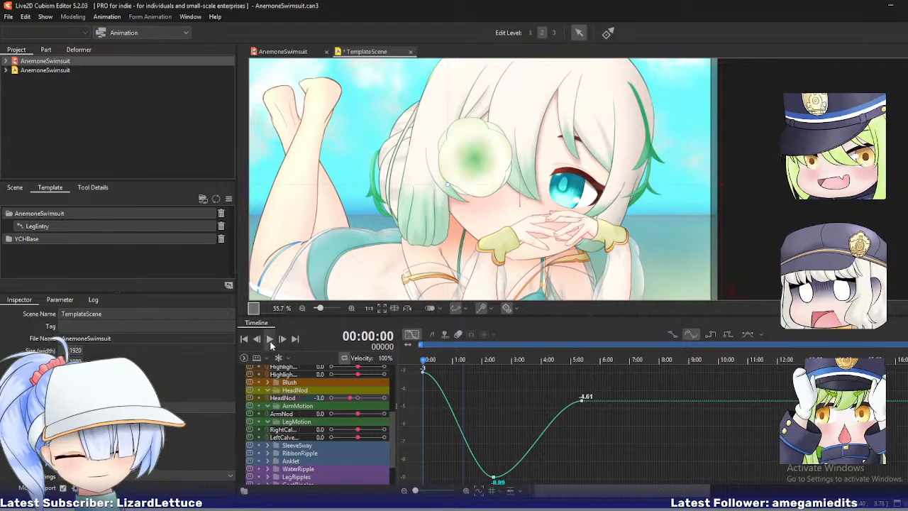
pyautogui.click(269, 340)
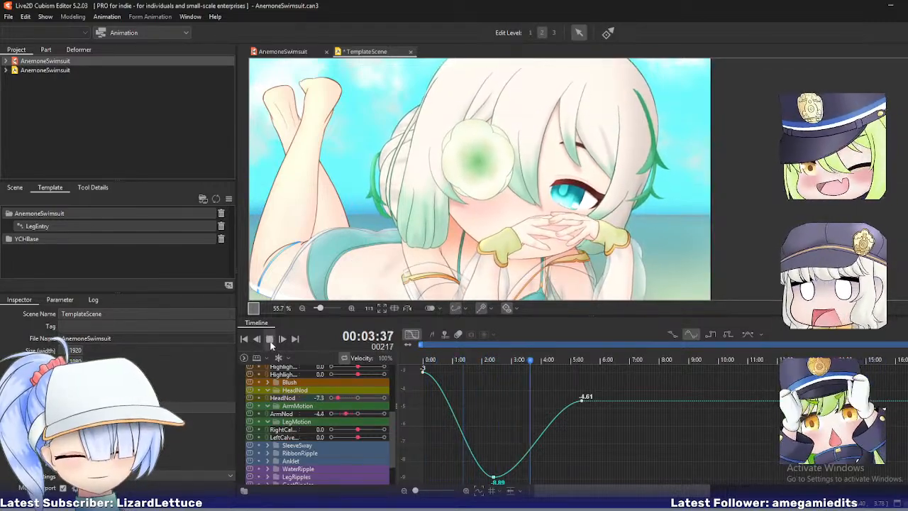
pyautogui.click(274, 343)
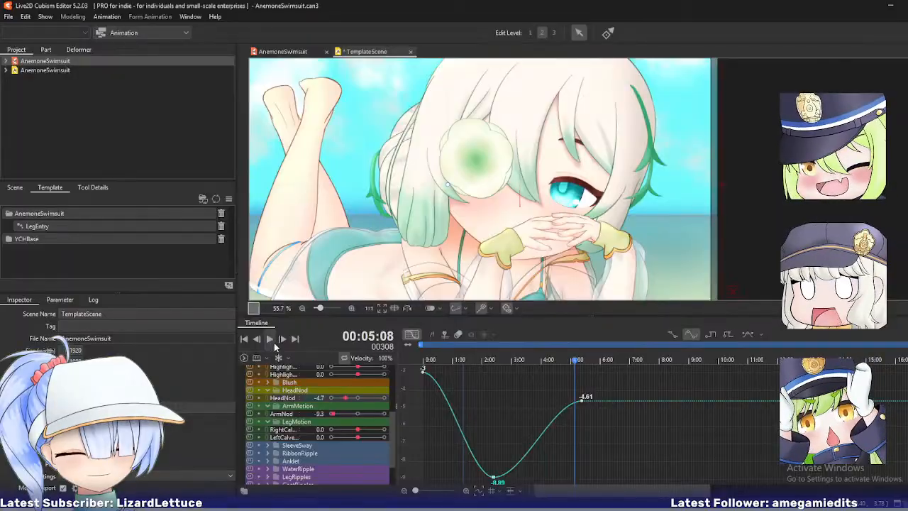
# - Key HeadNod -8 at 00:08:01 and return the playhead to the first frame
pyautogui.moveTo(576, 364); pyautogui.dragTo(660, 374)
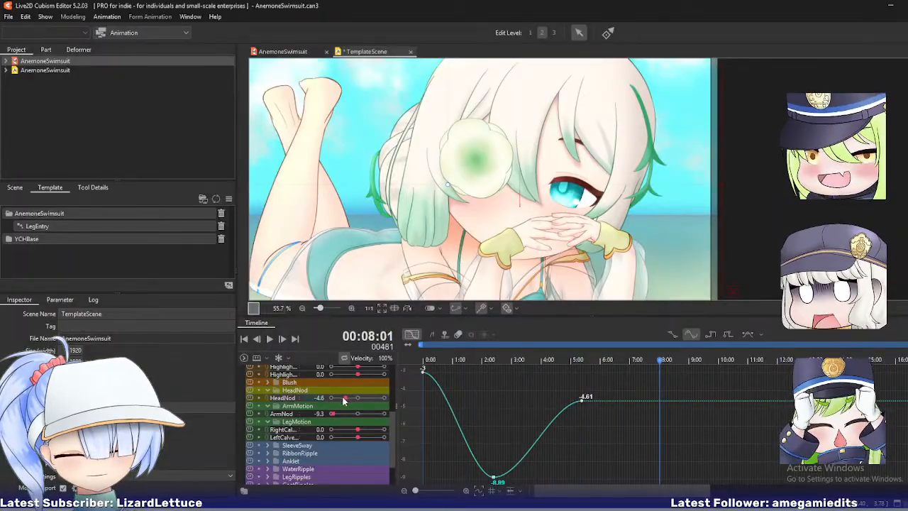
pyautogui.moveTo(343, 401); pyautogui.dragTo(336, 394)
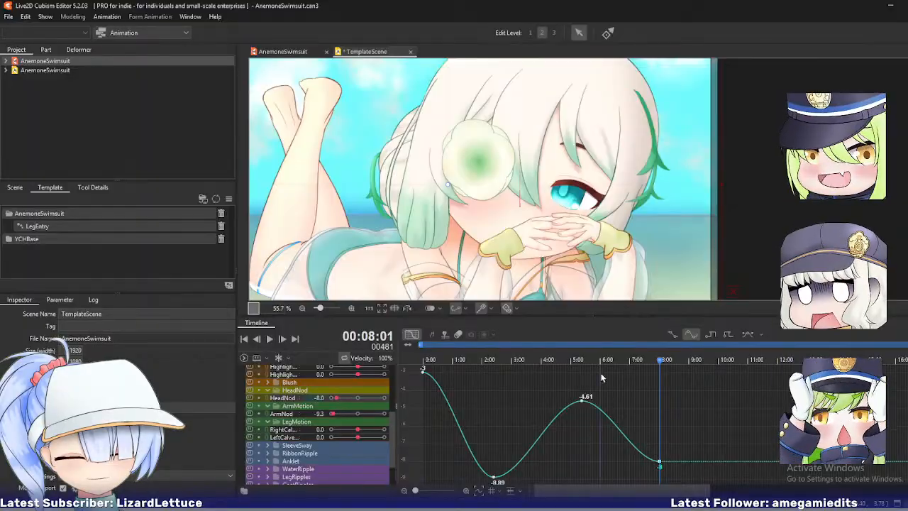
pyautogui.moveTo(601, 378); pyautogui.dragTo(396, 358)
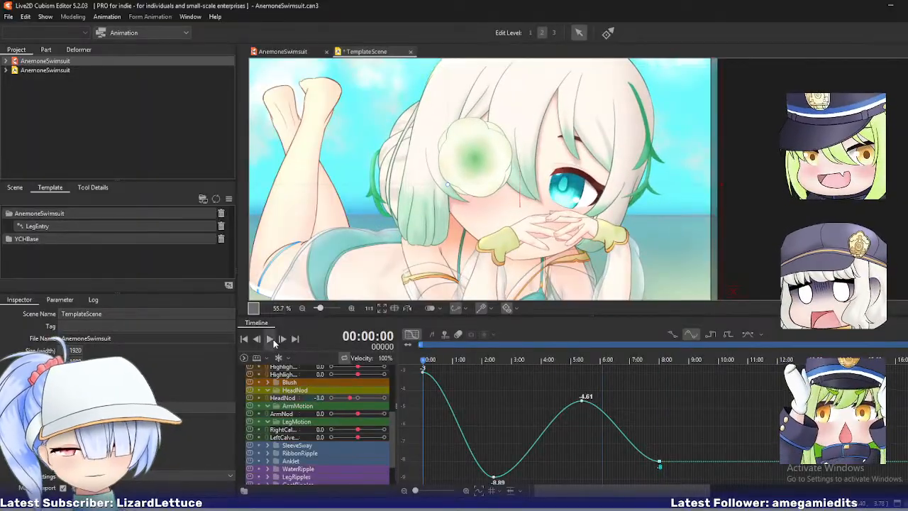
# - Play back the head nod, and key ArmNod at -3 at 00:07:58
pyautogui.click(270, 339)
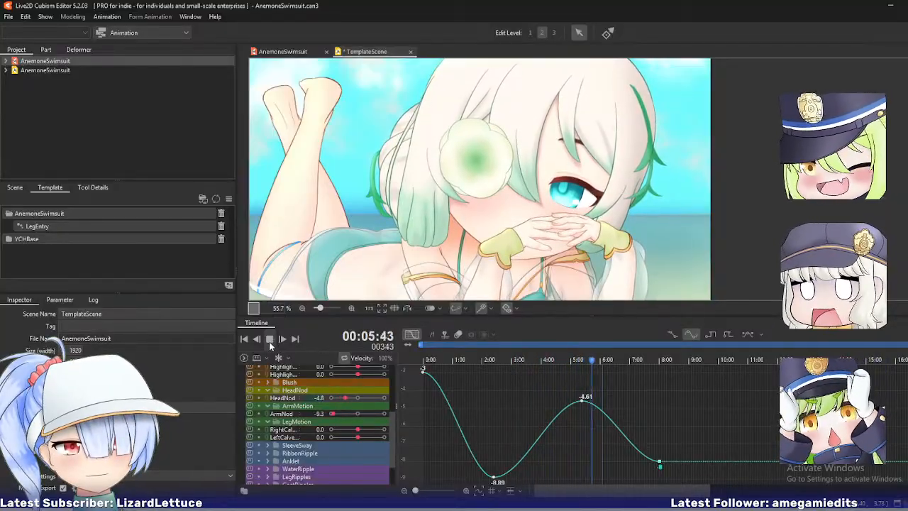
pyautogui.click(271, 339)
pyautogui.click(278, 414)
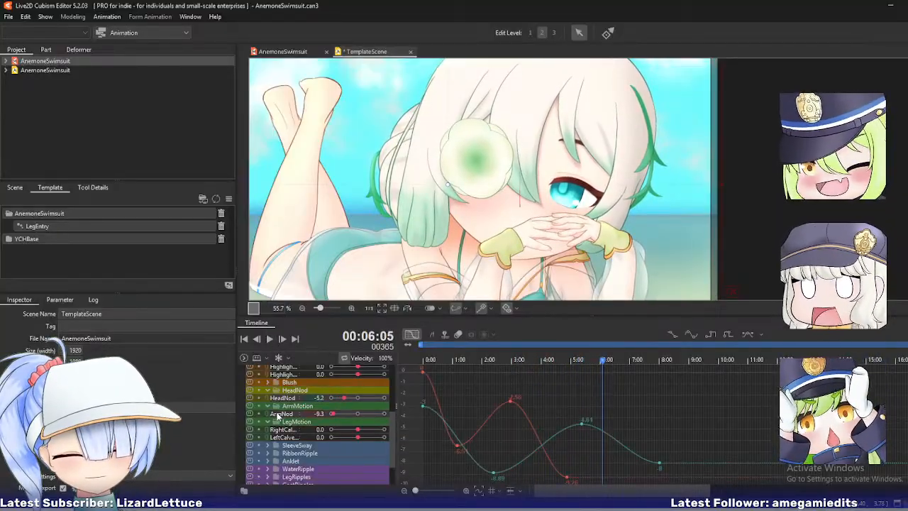
pyautogui.moveTo(597, 369); pyautogui.dragTo(658, 369)
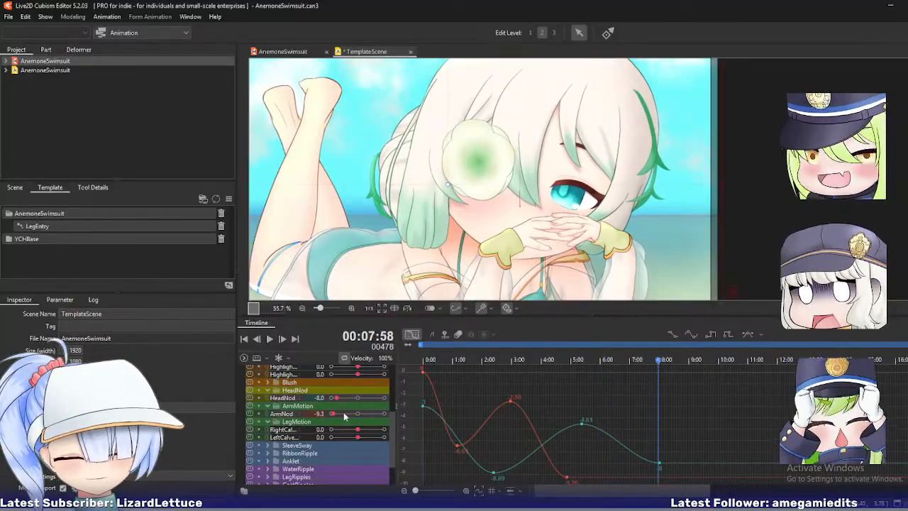
pyautogui.moveTo(336, 416); pyautogui.dragTo(350, 417)
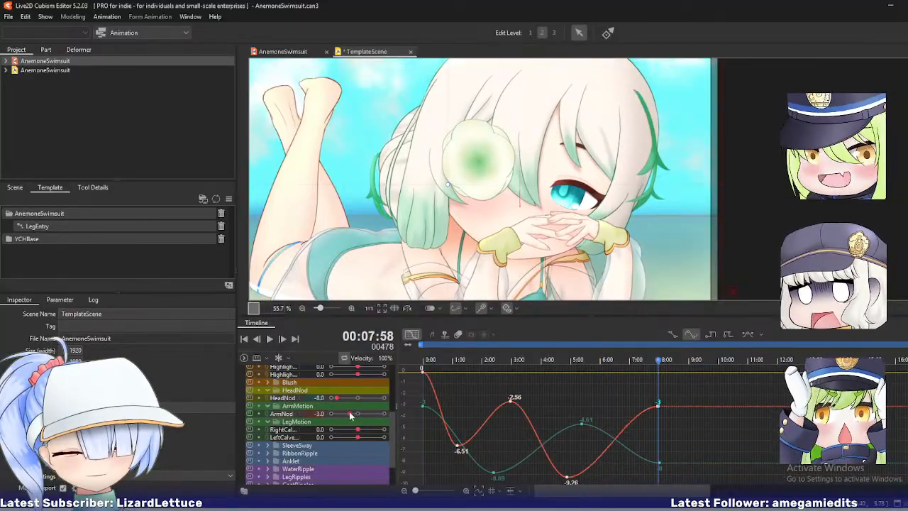
# - Play the animation from the first frame to about 00:06:33 to check the arm nod, and return to the first frame
pyautogui.press('Home')
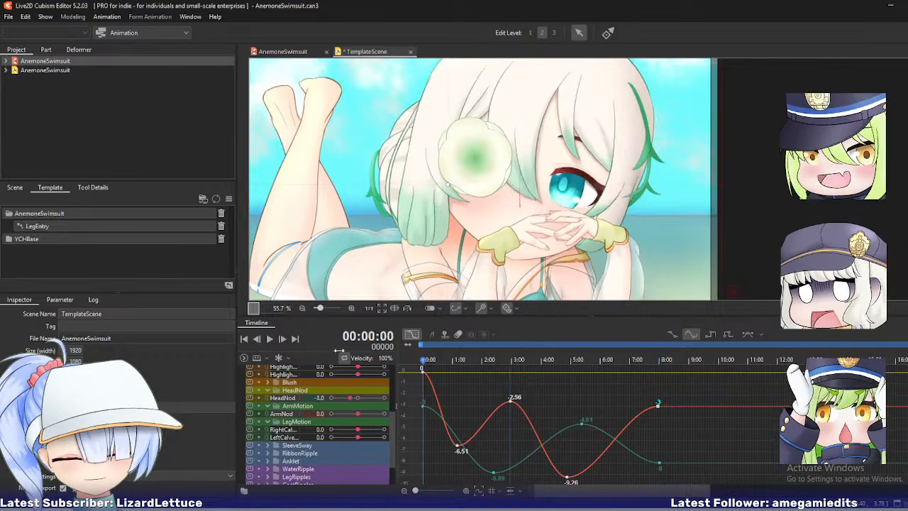
pyautogui.click(270, 339)
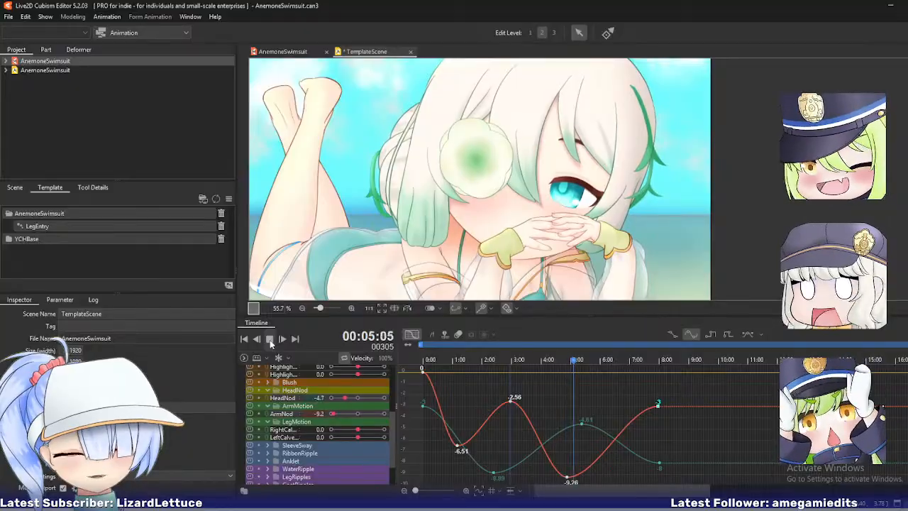
pyautogui.click(270, 340)
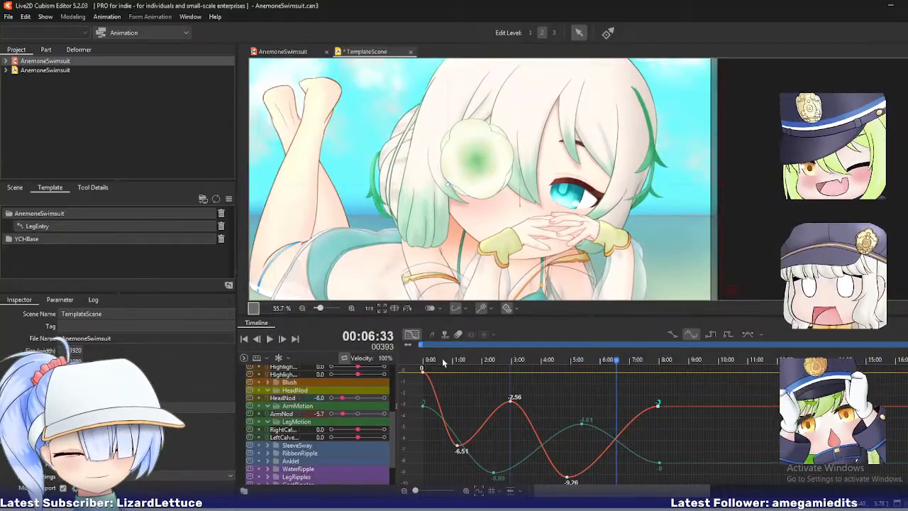
pyautogui.moveTo(444, 363); pyautogui.dragTo(422, 362)
# - Delete the EyeOpenBlend parameter from the AnemoneSwimsuit model and save the model
pyautogui.scroll(3, 270, 434)
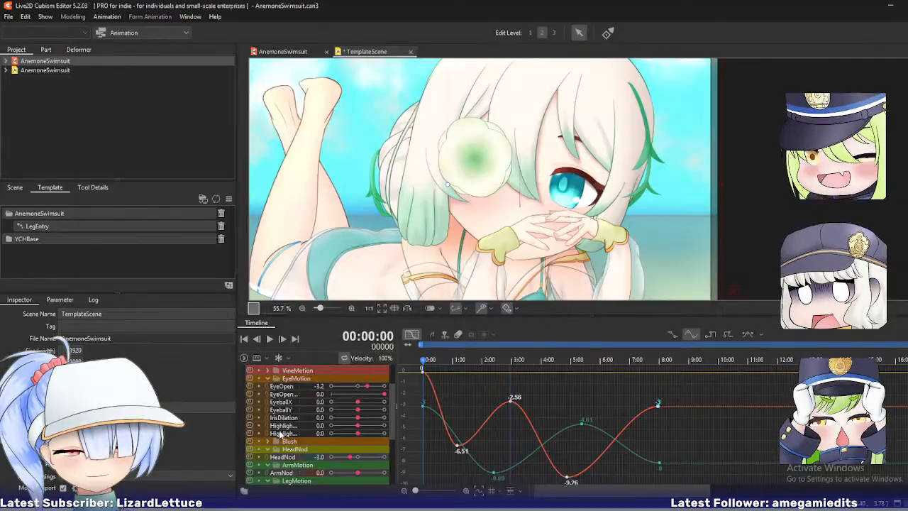
pyautogui.click(287, 388)
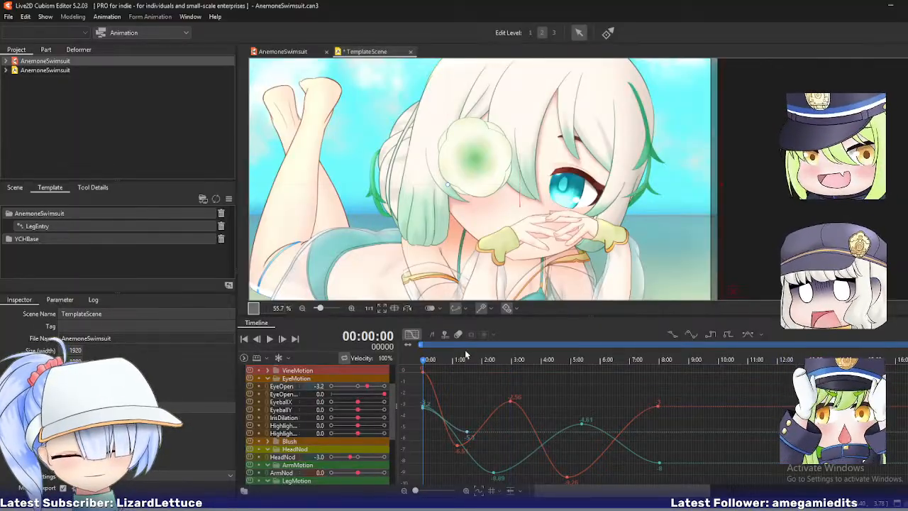
pyautogui.click(294, 53)
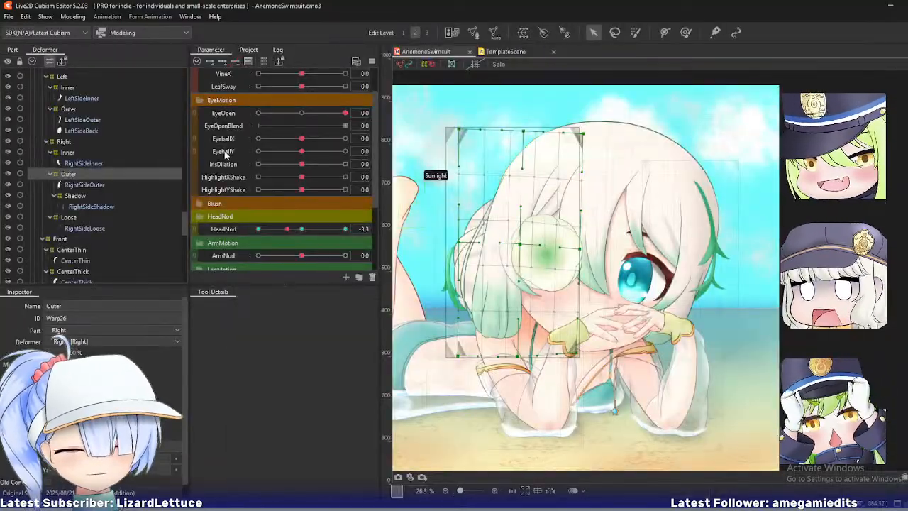
pyautogui.rightClick(239, 129)
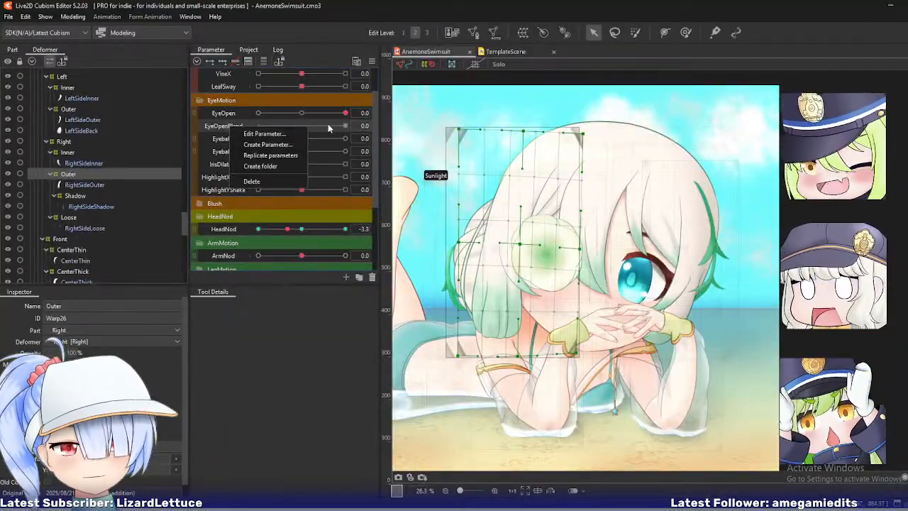
pyautogui.click(328, 126)
pyautogui.rightClick(398, 122)
pyautogui.rightClick(234, 127)
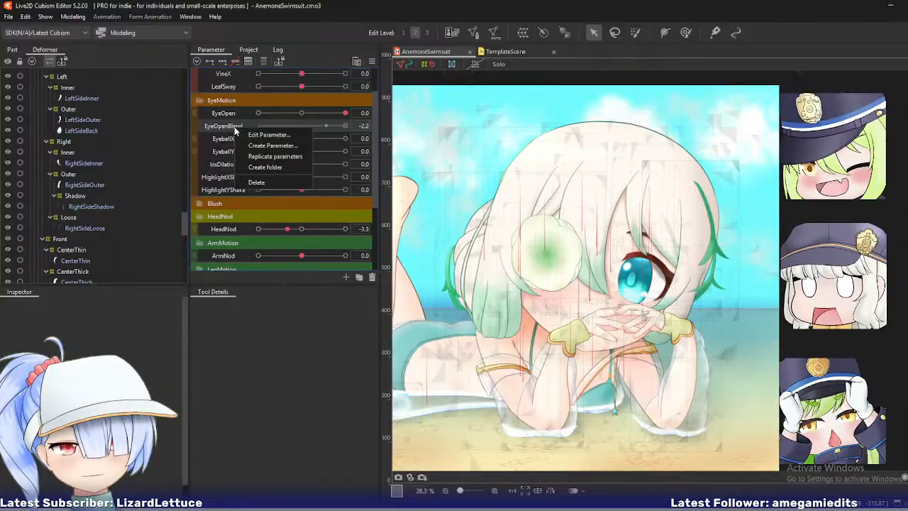
pyautogui.click(257, 182)
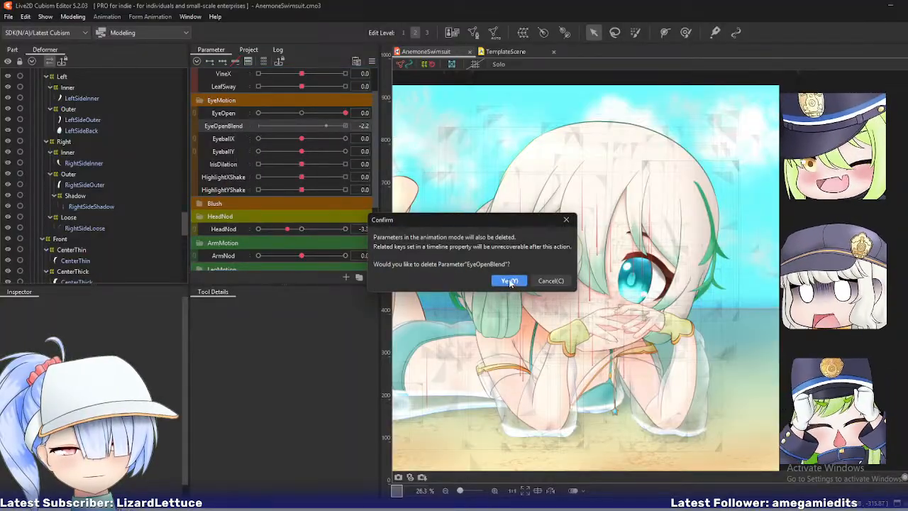
pyautogui.click(509, 281)
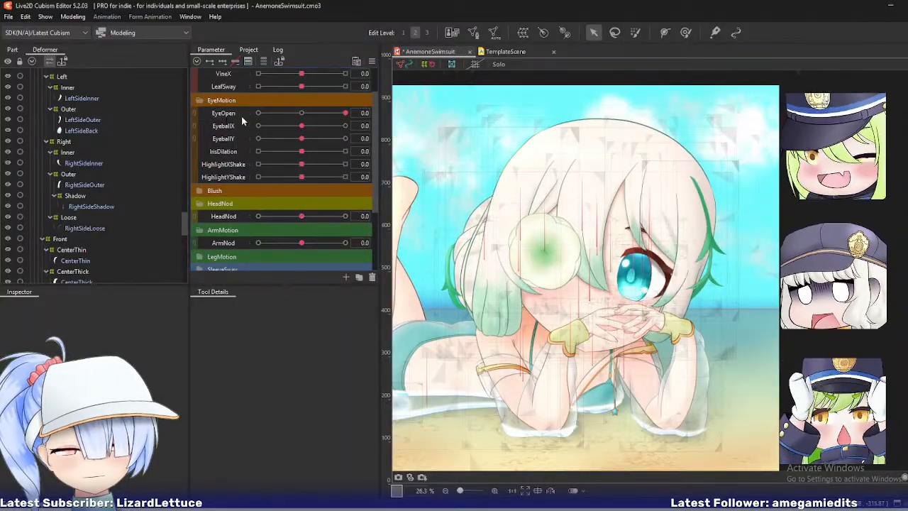
pyautogui.hotkey('ctrl', 's')
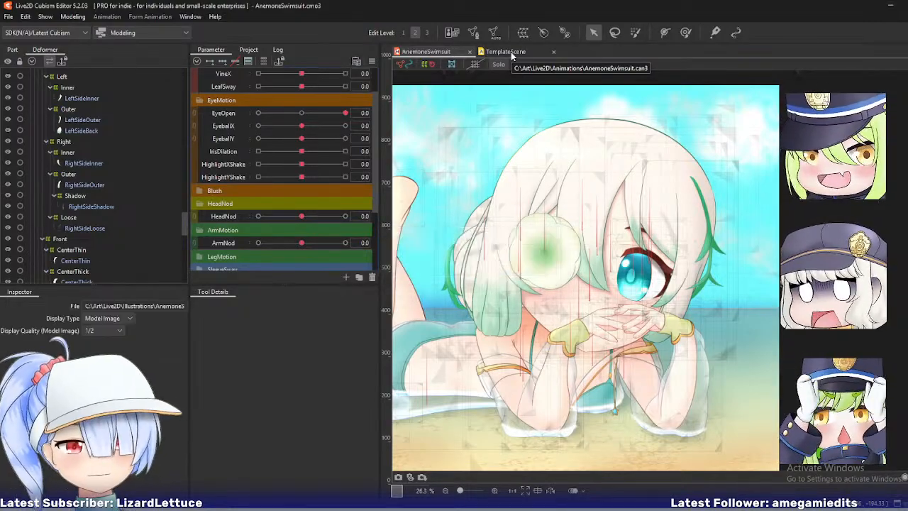
# - In TemplateScene, key EyeOpen at -2.6 at 00:06:00 and at -10 at 00:08:26
pyautogui.click(511, 52)
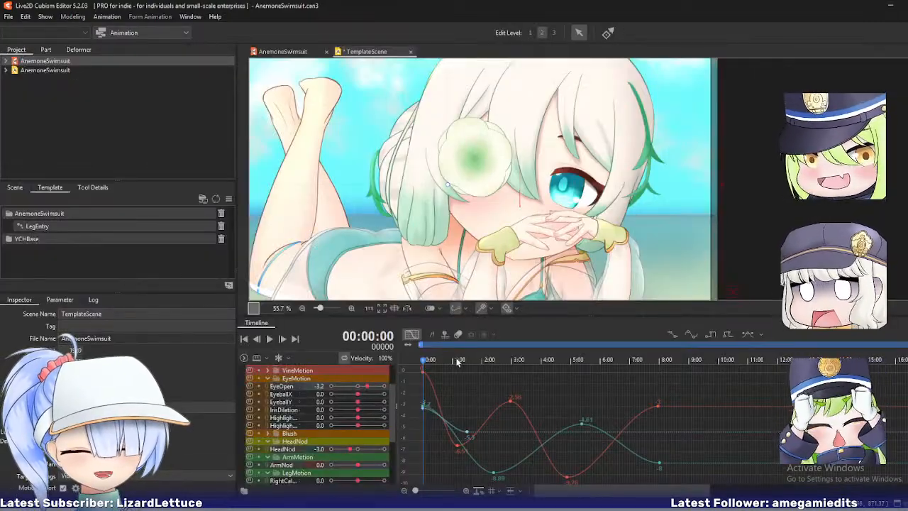
pyautogui.moveTo(458, 361); pyautogui.dragTo(600, 369)
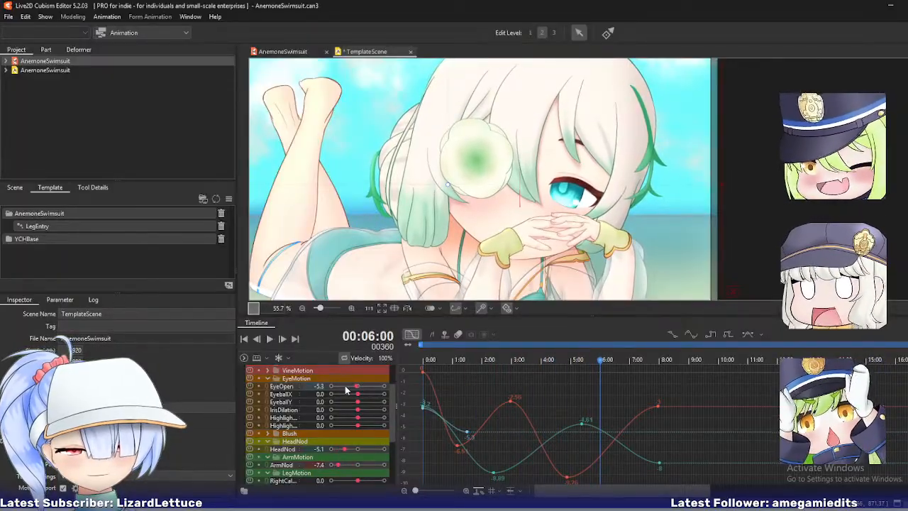
pyautogui.moveTo(357, 388); pyautogui.dragTo(371, 392)
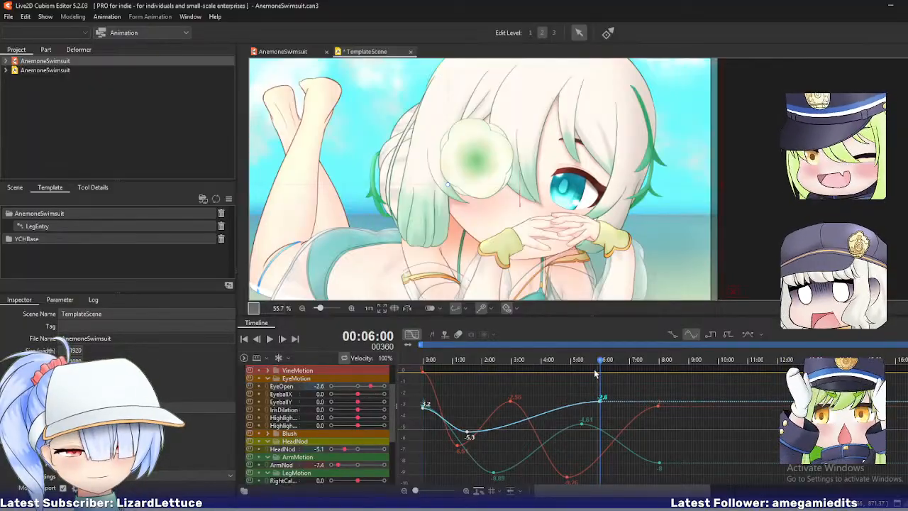
pyautogui.moveTo(602, 363); pyautogui.dragTo(671, 362)
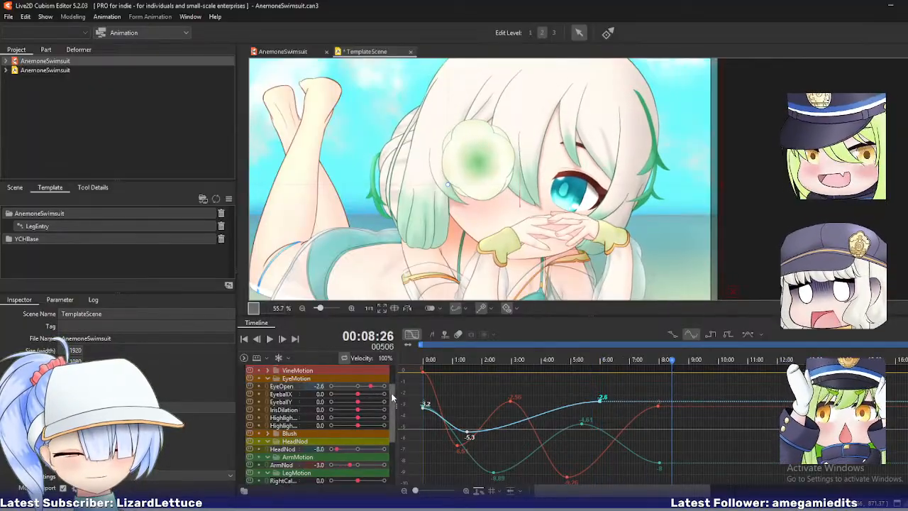
pyautogui.moveTo(367, 387); pyautogui.dragTo(329, 390)
# - Move the EyeOpen peak key earlier to -2.58 near 00:04:30, and play the animation from the first frame to check the eye
pyautogui.moveTo(672, 364); pyautogui.dragTo(570, 360)
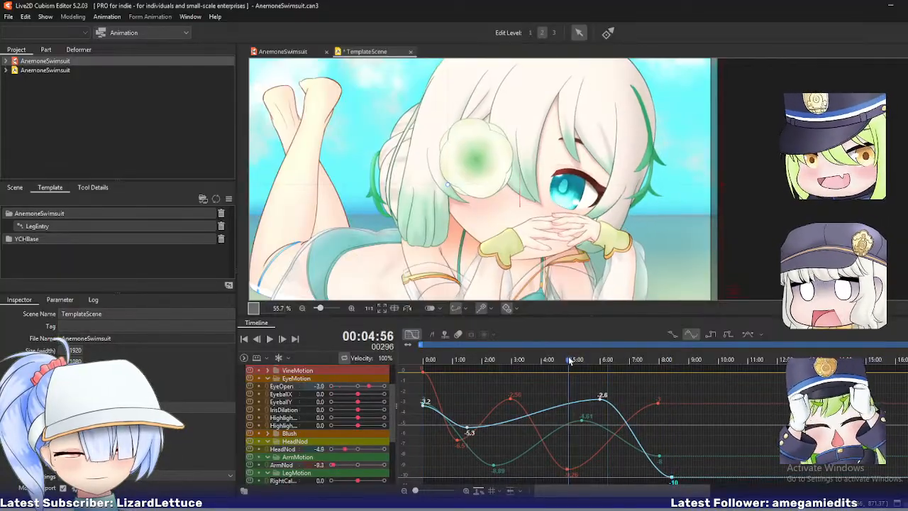
pyautogui.moveTo(599, 400); pyautogui.dragTo(557, 402)
pyautogui.moveTo(496, 361); pyautogui.dragTo(421, 360)
pyautogui.click(269, 339)
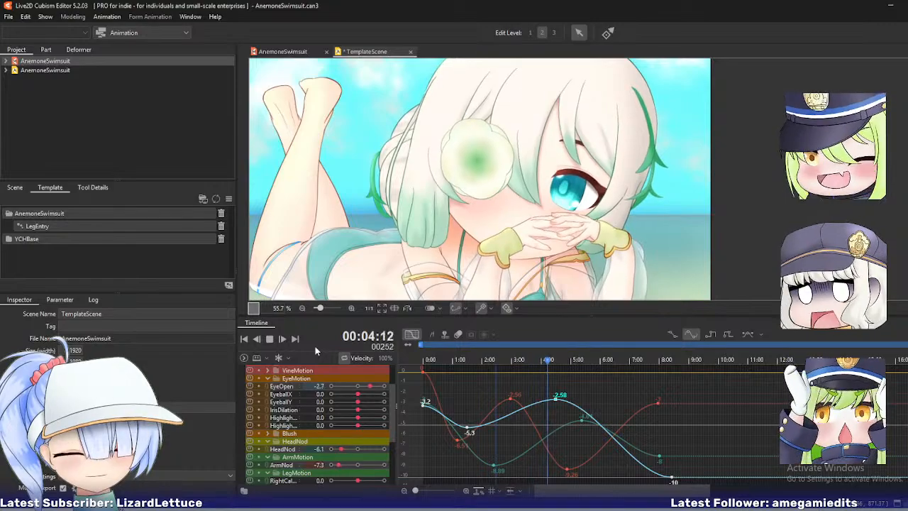
pyautogui.click(270, 339)
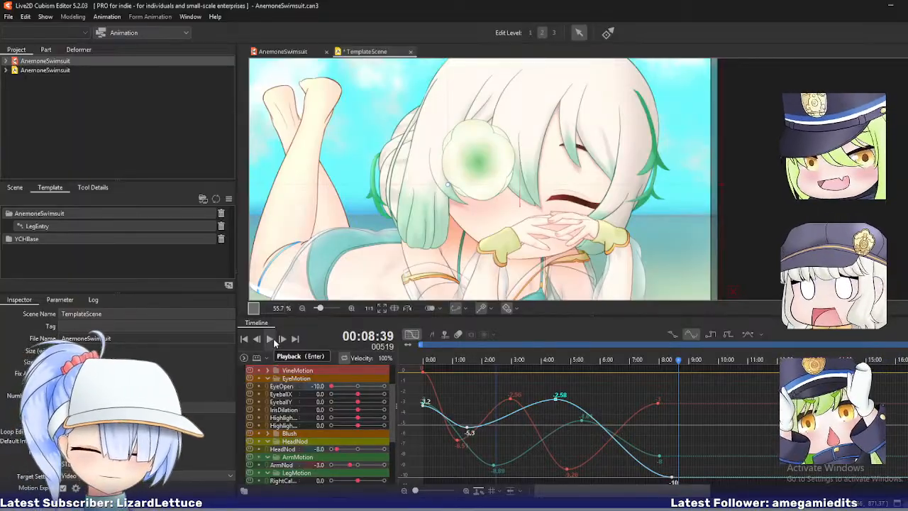
# - Move the last EyeOpen key earlier to about 00:06:54, check it in playback, and set its value to -10
pyautogui.moveTo(673, 481); pyautogui.dragTo(627, 474)
pyautogui.moveTo(555, 360); pyautogui.dragTo(309, 346)
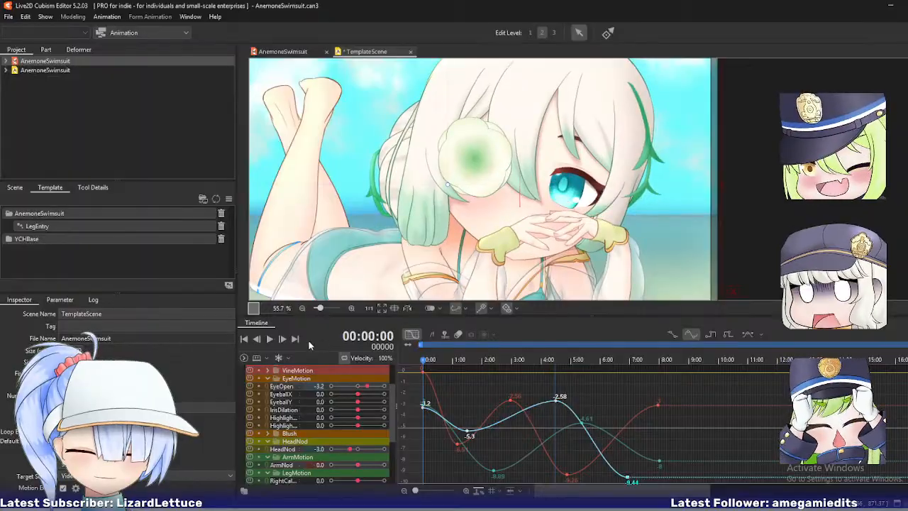
pyautogui.click(269, 340)
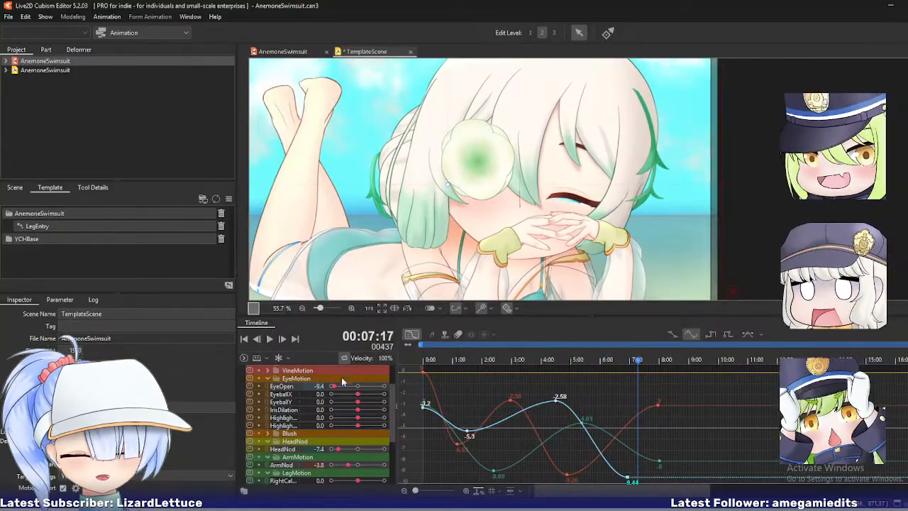
pyautogui.moveTo(627, 478); pyautogui.dragTo(628, 485)
pyautogui.moveTo(619, 386); pyautogui.dragTo(409, 362)
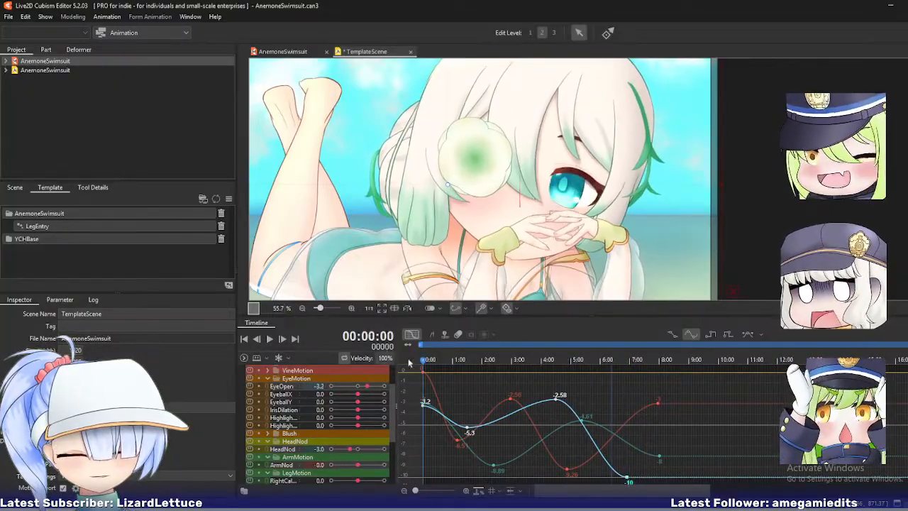
# - Key EyeballX and EyeballY at 0 on the first frame, and at -4 and -3 respectively at 00:02:14
pyautogui.click(284, 396)
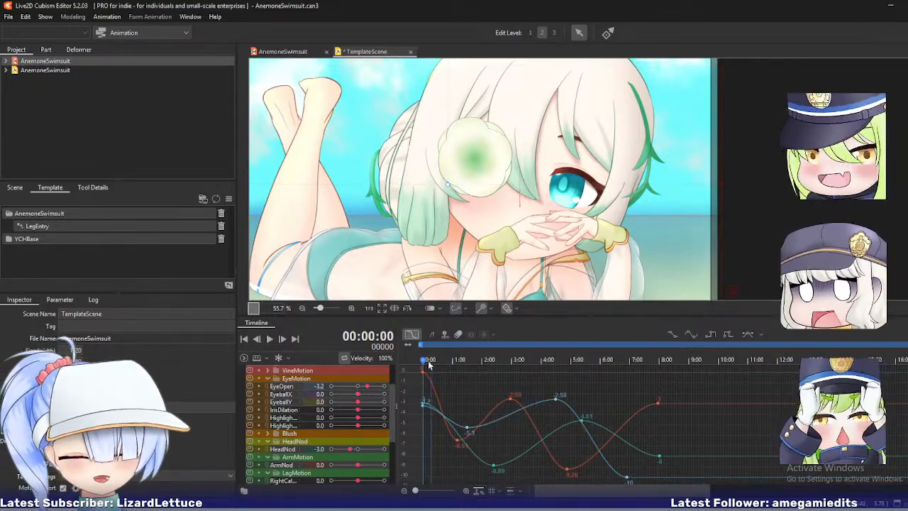
pyautogui.click(359, 399)
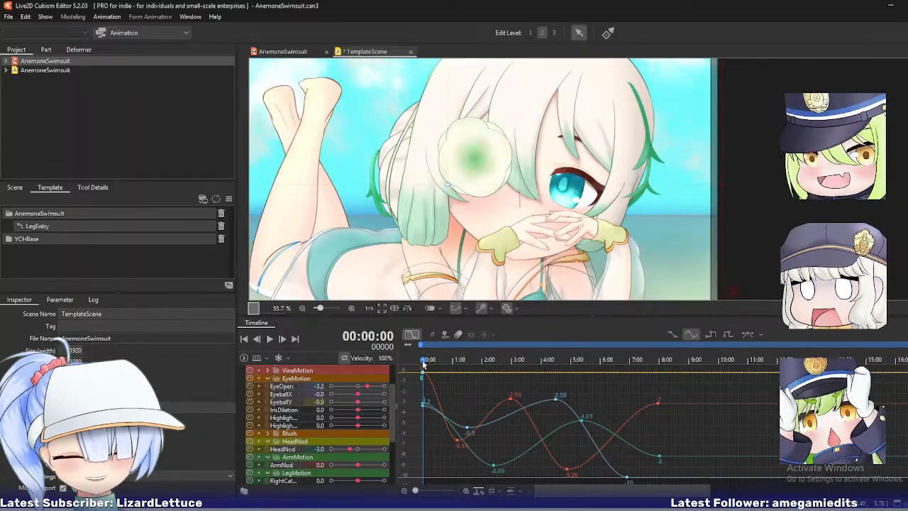
pyautogui.moveTo(423, 364); pyautogui.dragTo(489, 371)
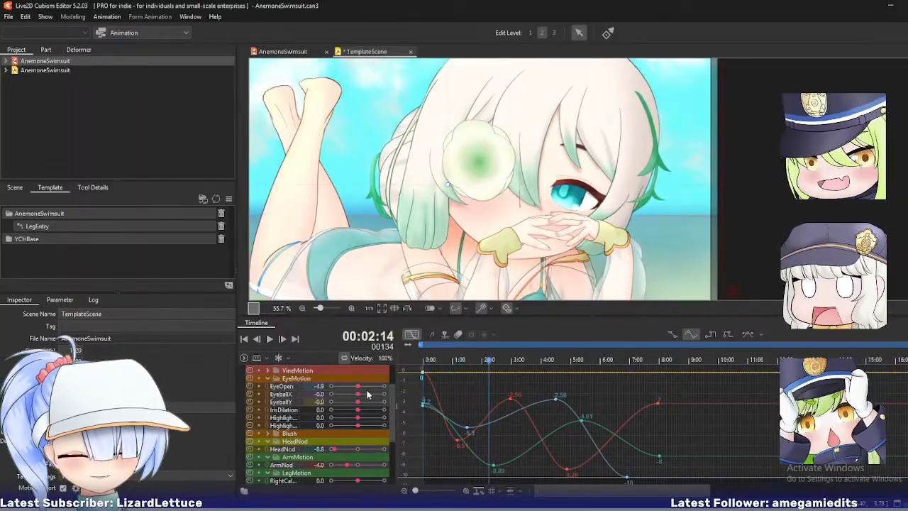
pyautogui.moveTo(358, 398)
pyautogui.mouseDown()
pyautogui.moveTo(347, 397)
pyautogui.moveTo(353, 405)
pyautogui.mouseUp()
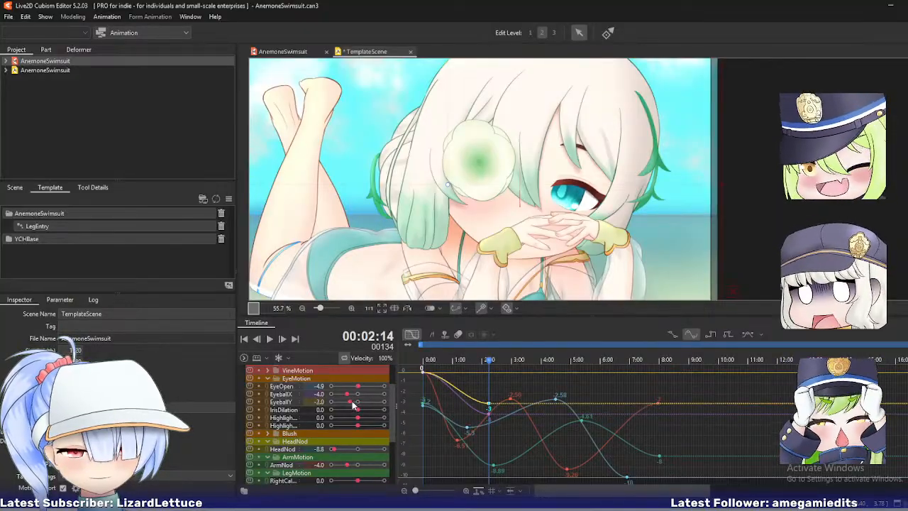
# - Key EyeballX at 6 and EyeballY at 0 at 00:04:43, EyeballX at 0 at 00:05:49, and EyeballY at -3 at 00:06:40
pyautogui.moveTo(496, 364); pyautogui.dragTo(564, 364)
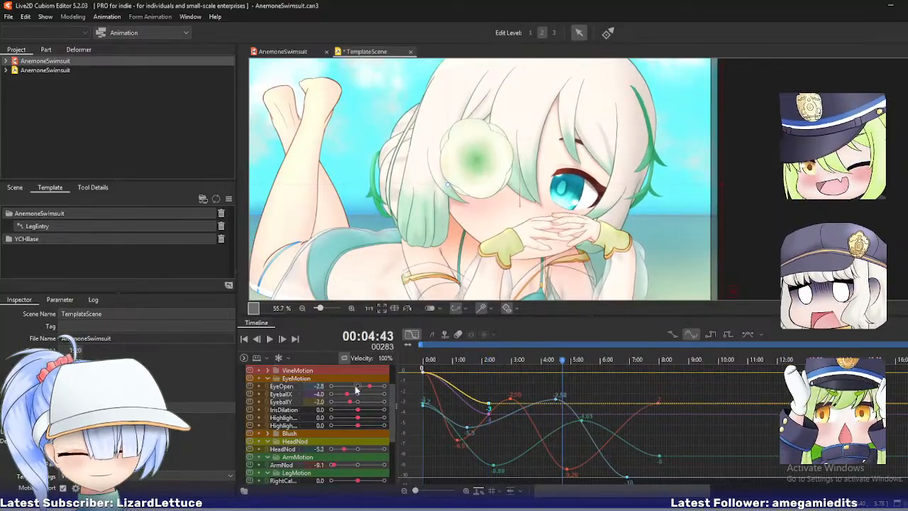
pyautogui.moveTo(350, 398)
pyautogui.mouseDown()
pyautogui.moveTo(376, 403)
pyautogui.moveTo(359, 406)
pyautogui.mouseUp()
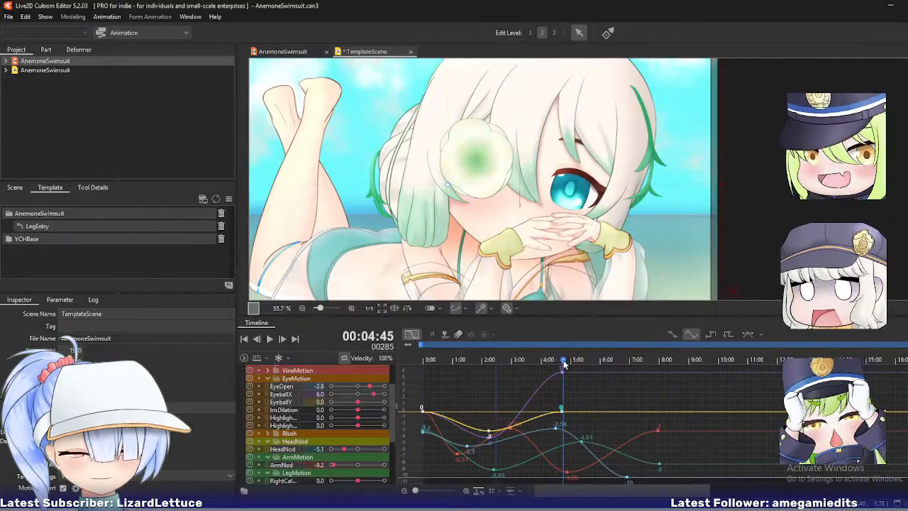
pyautogui.moveTo(565, 364); pyautogui.dragTo(596, 369)
pyautogui.moveTo(376, 394); pyautogui.dragTo(358, 394)
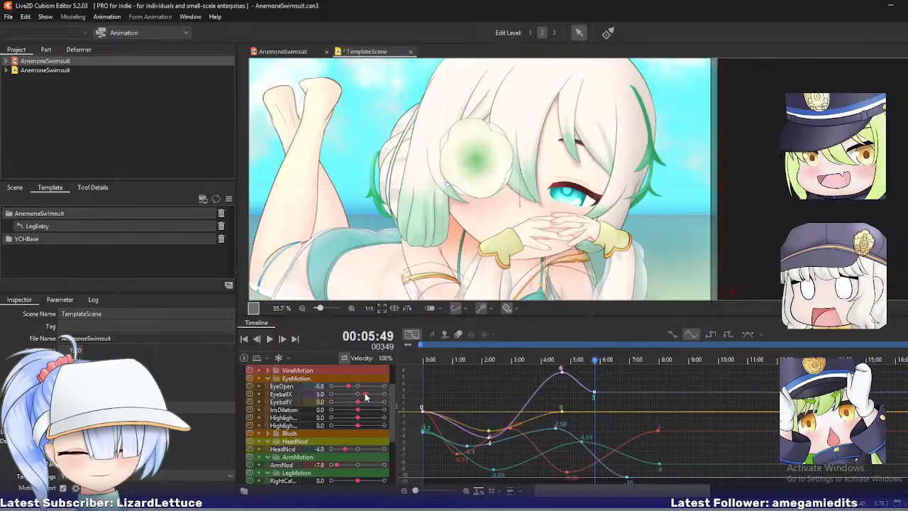
pyautogui.moveTo(593, 362); pyautogui.dragTo(619, 362)
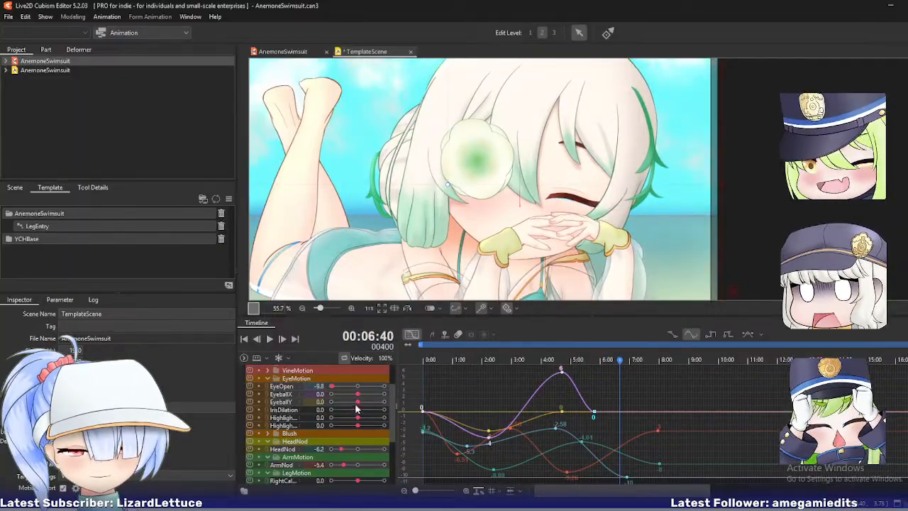
pyautogui.moveTo(357, 408); pyautogui.dragTo(350, 406)
# - Play the animation from the first frame to check the eyeball motion, and scrub the timeline to 00:04:42
pyautogui.moveTo(522, 359); pyautogui.dragTo(313, 355)
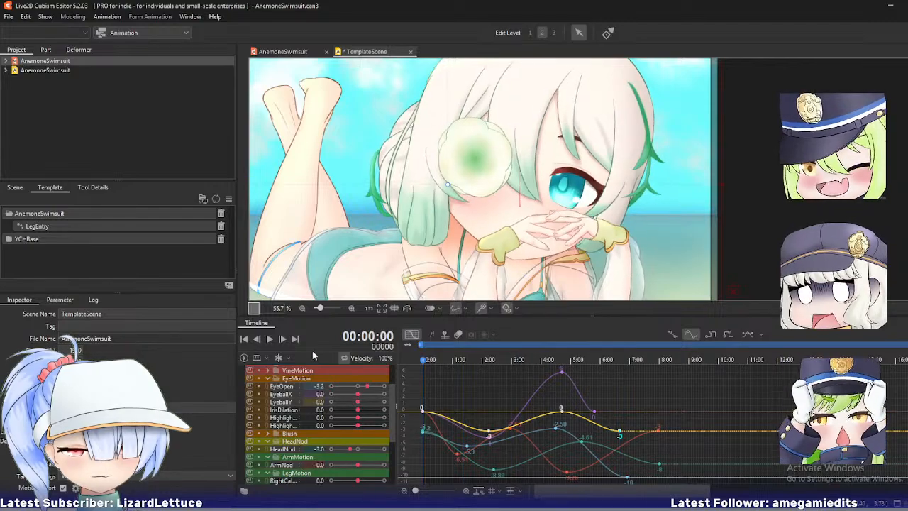
pyautogui.click(271, 340)
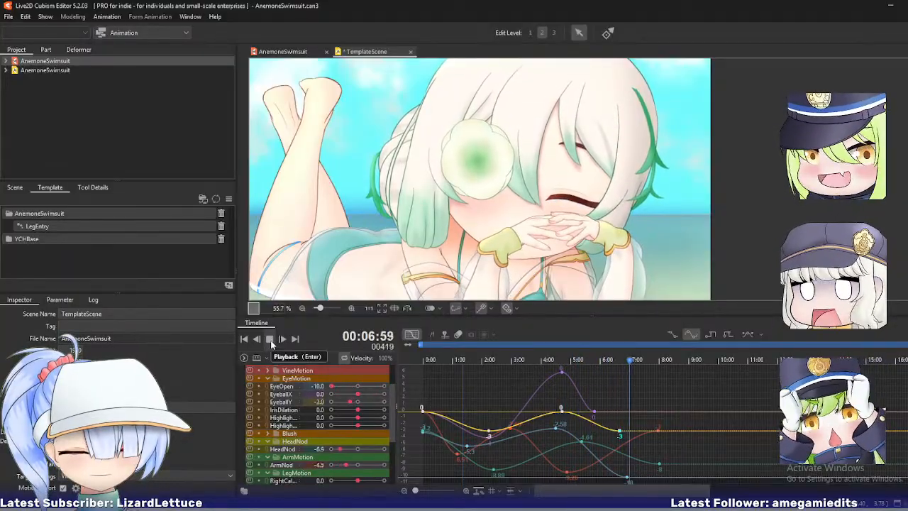
pyautogui.click(270, 339)
pyautogui.click(465, 360)
pyautogui.moveTo(483, 363); pyautogui.dragTo(542, 365)
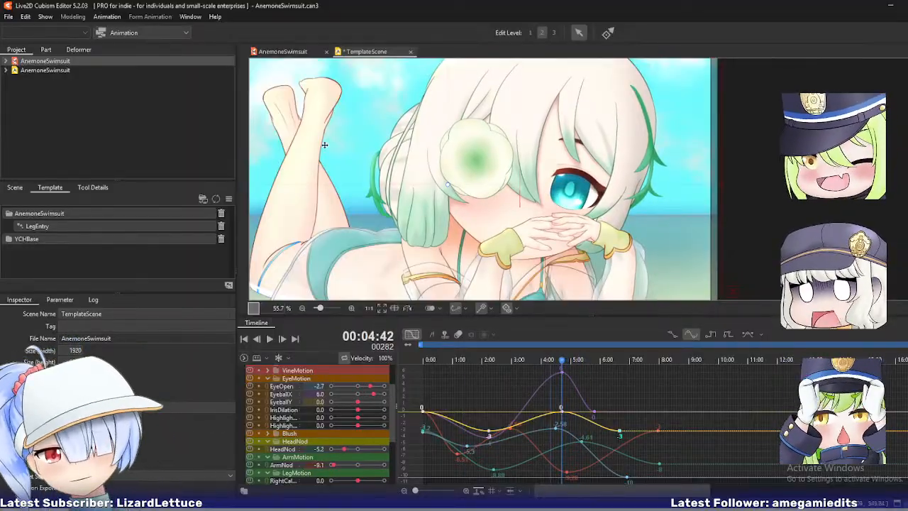
# - Switch to the AnemoneSwimsuit model, select the objects keyed to EyeballX, and narrow the selection to the TopGlowNod deformer
pyautogui.click(287, 52)
pyautogui.click(288, 53)
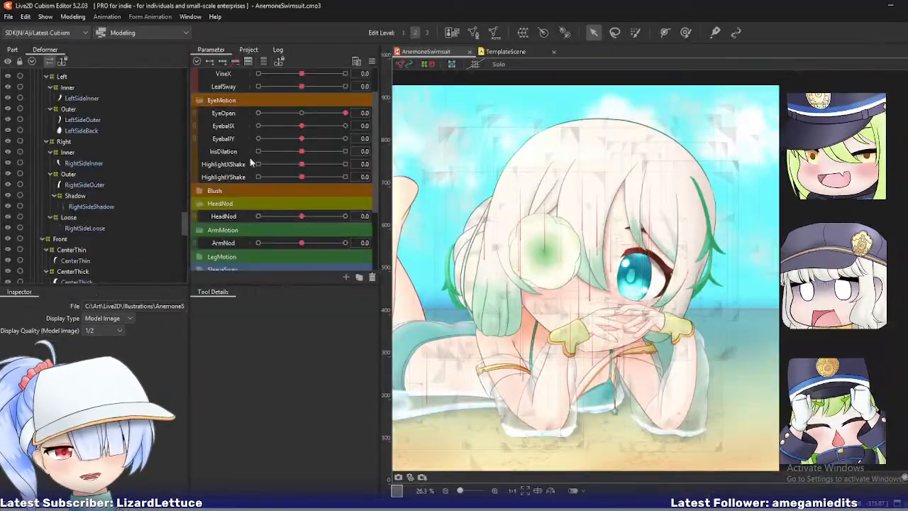
pyautogui.click(301, 126)
pyautogui.click(394, 125)
pyautogui.click(399, 126)
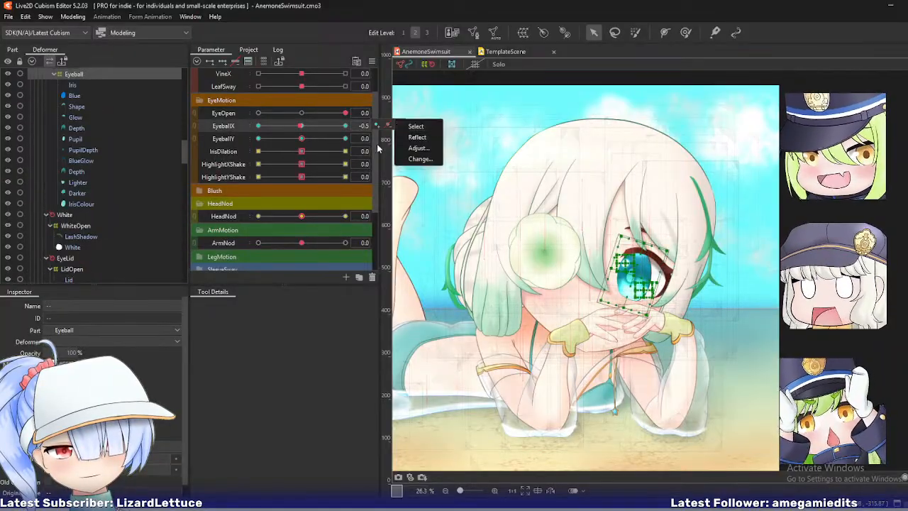
pyautogui.scroll(2, 127, 193)
pyautogui.scroll(2, 127, 193)
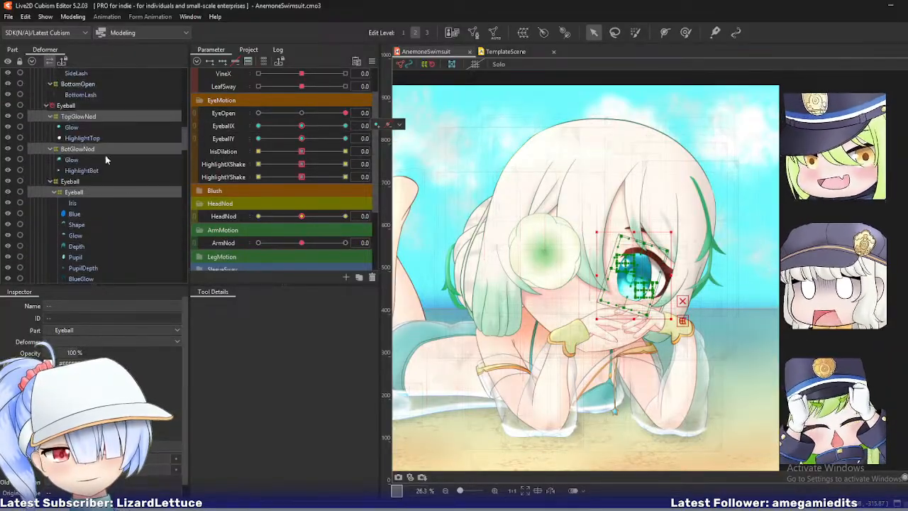
pyautogui.click(82, 117)
# - Check the eye highlight with EyeballX at 10 and EyeballY at its maximum, and return EyeballY to 0
pyautogui.click(345, 125)
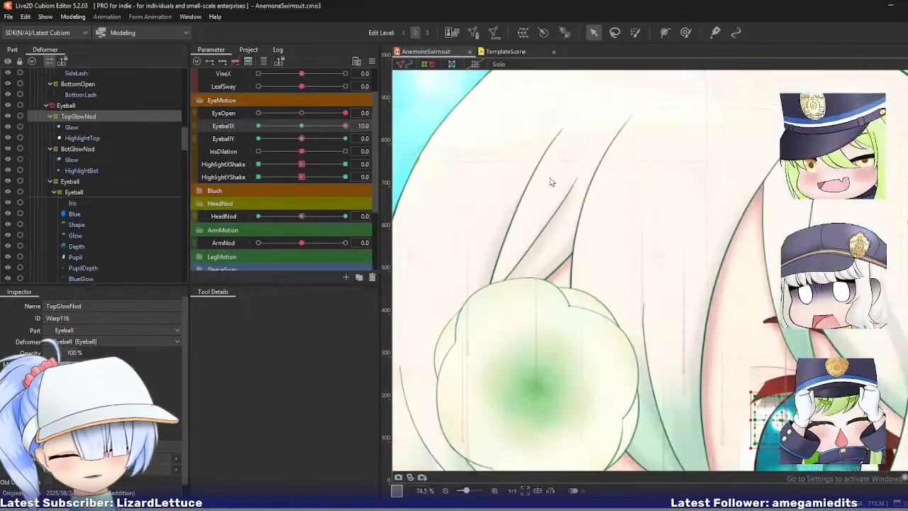
pyautogui.scroll(3, 547, 178)
pyautogui.scroll(-2, 554, 215)
pyautogui.scroll(2, 523, 268)
pyautogui.scroll(1, 578, 300)
pyautogui.scroll(-2, 578, 299)
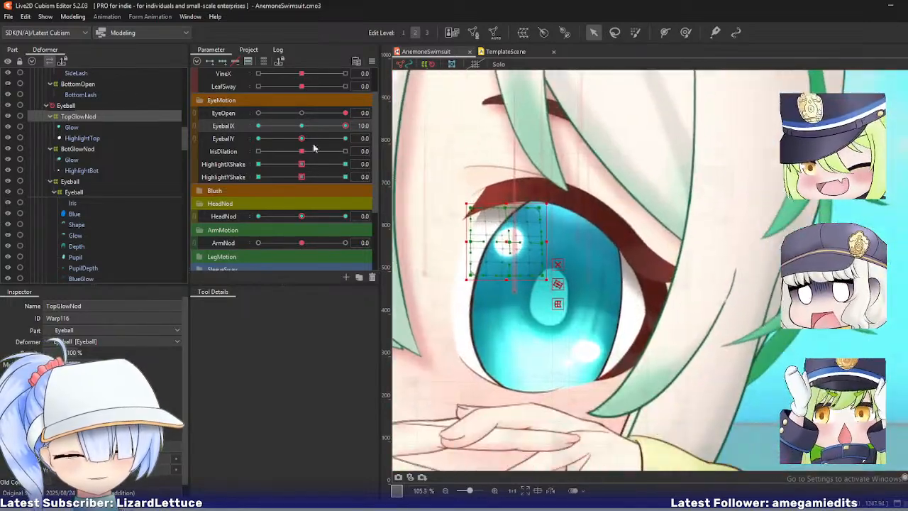
pyautogui.click(344, 138)
pyautogui.moveTo(345, 140); pyautogui.dragTo(301, 142)
# - Combine the EyeballX and EyeballY parameters into a single two-axis grid
pyautogui.click(194, 126)
pyautogui.scroll(-3, 520, 188)
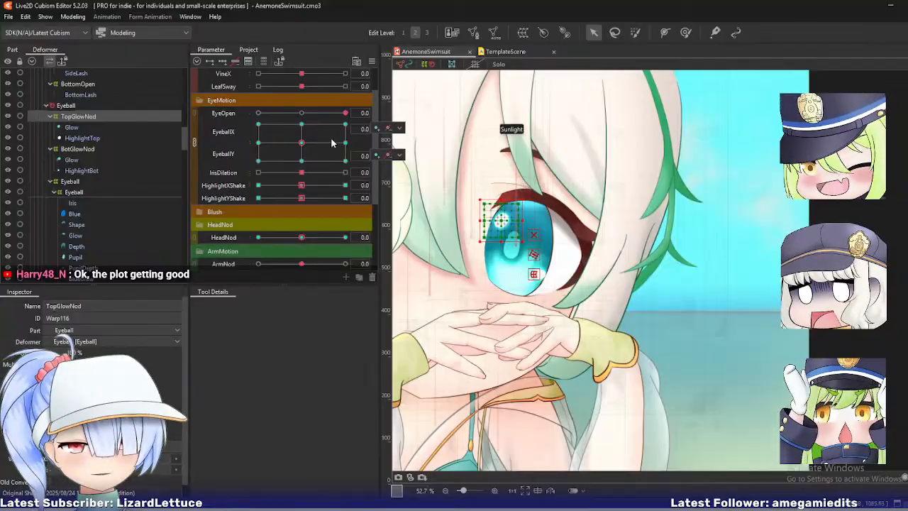
pyautogui.click(197, 142)
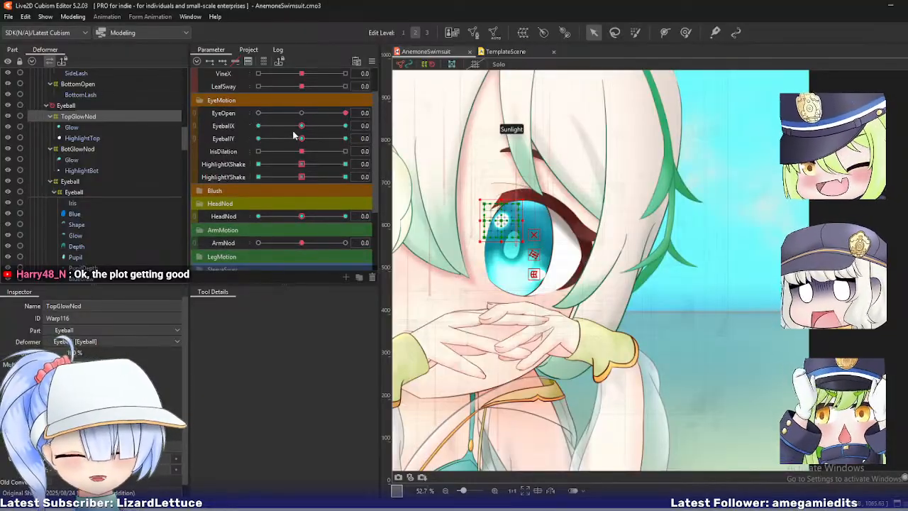
pyautogui.click(196, 130)
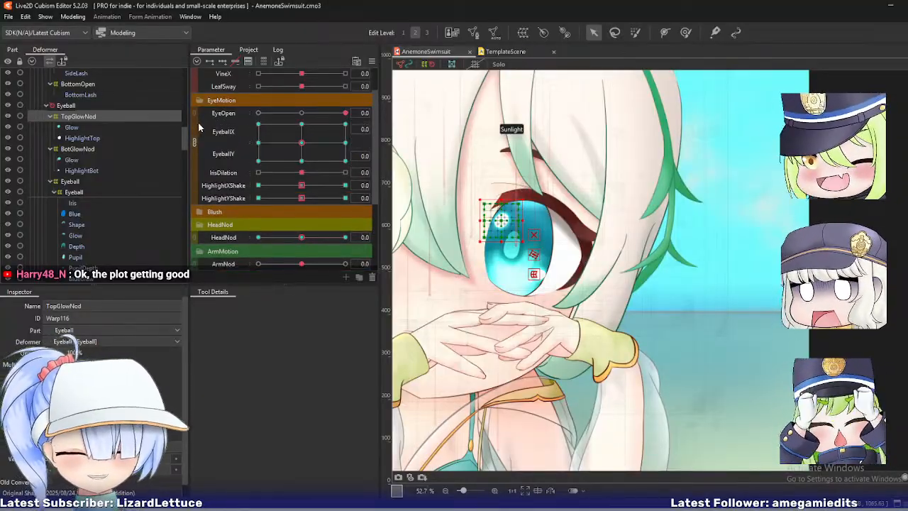
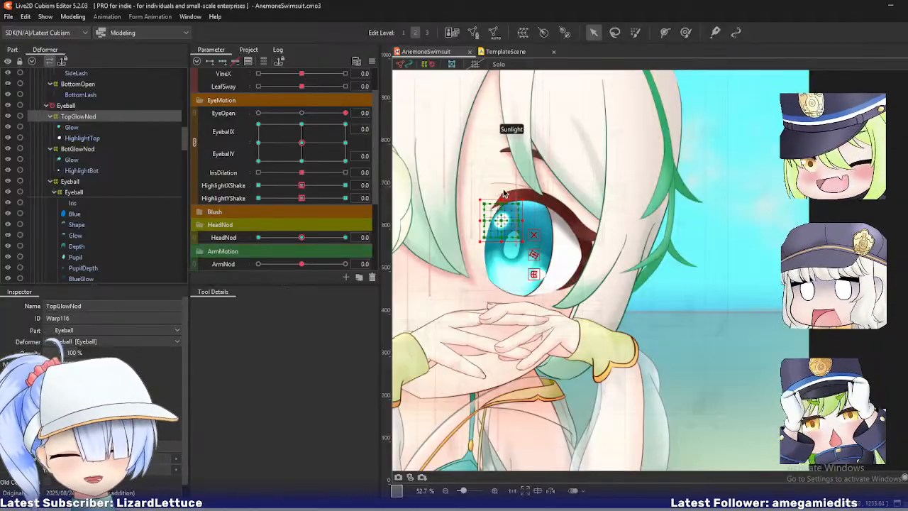
pyautogui.moveTo(491, 158); pyautogui.dragTo(569, 189)
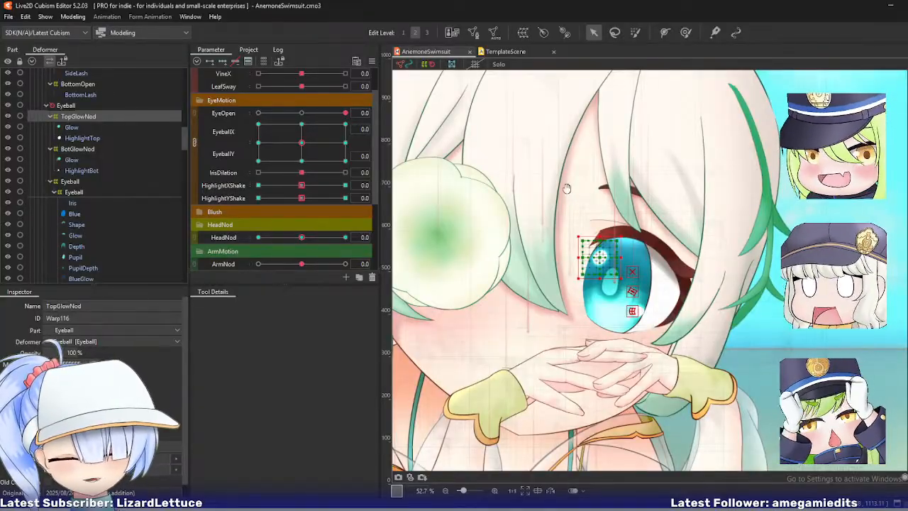
pyautogui.moveTo(567, 189); pyautogui.dragTo(580, 203)
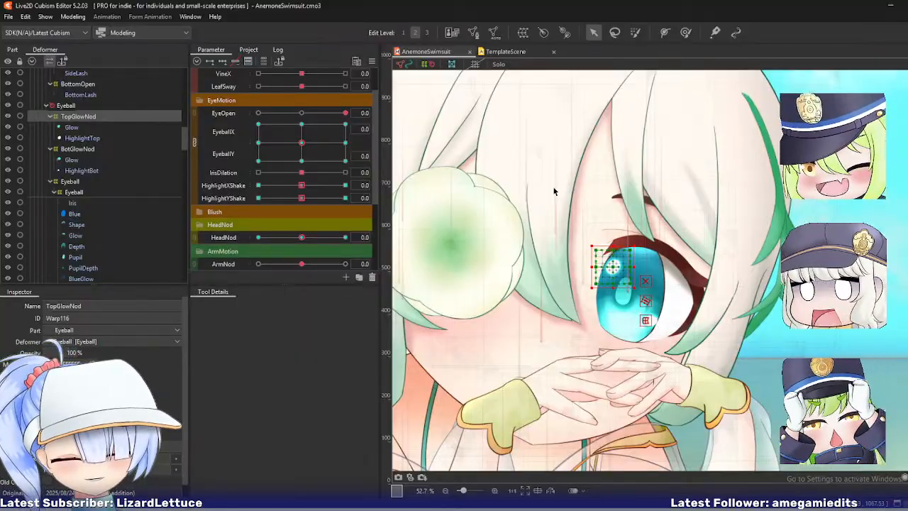
pyautogui.moveTo(552, 193); pyautogui.dragTo(601, 205)
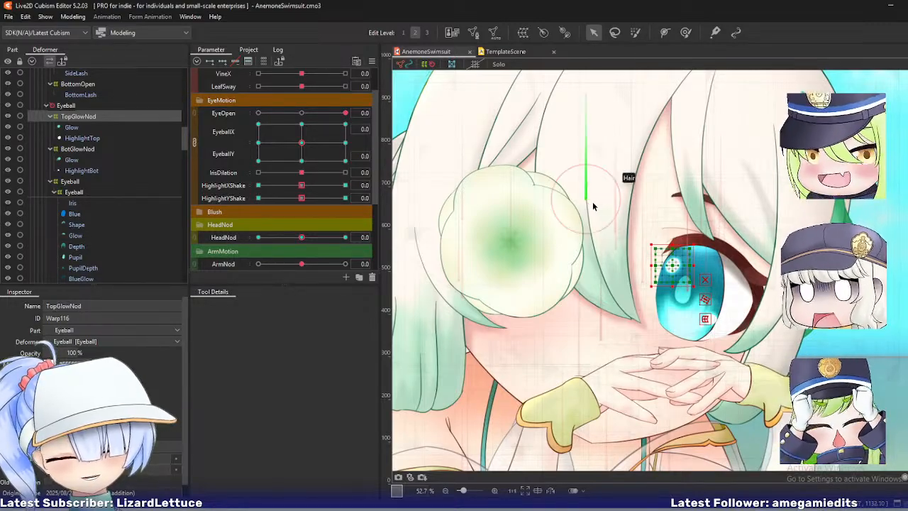
pyautogui.moveTo(558, 208); pyautogui.dragTo(597, 216)
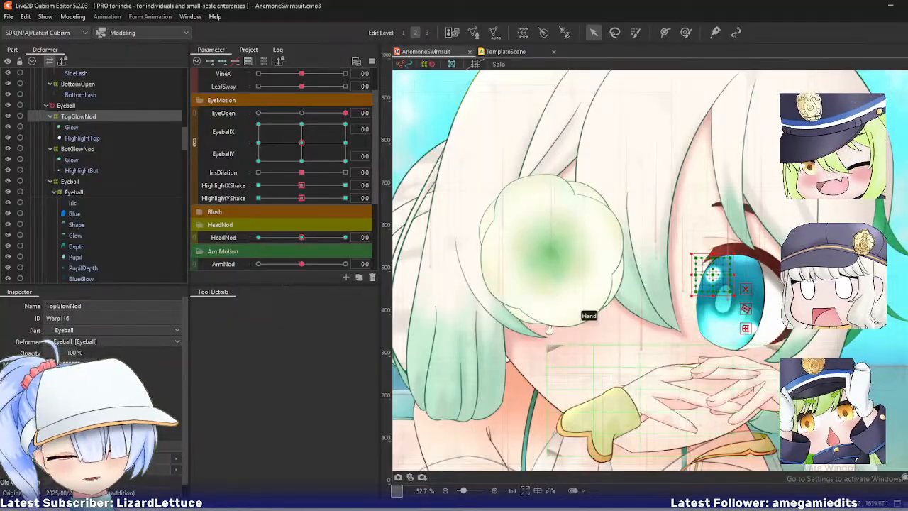
# - Select the UpperArm and the Shoulder art meshes at the armpit line below the green hair, and inspect the Shoulder in mesh edit mode
pyautogui.scroll(-3, 553, 261)
pyautogui.scroll(3, 546, 256)
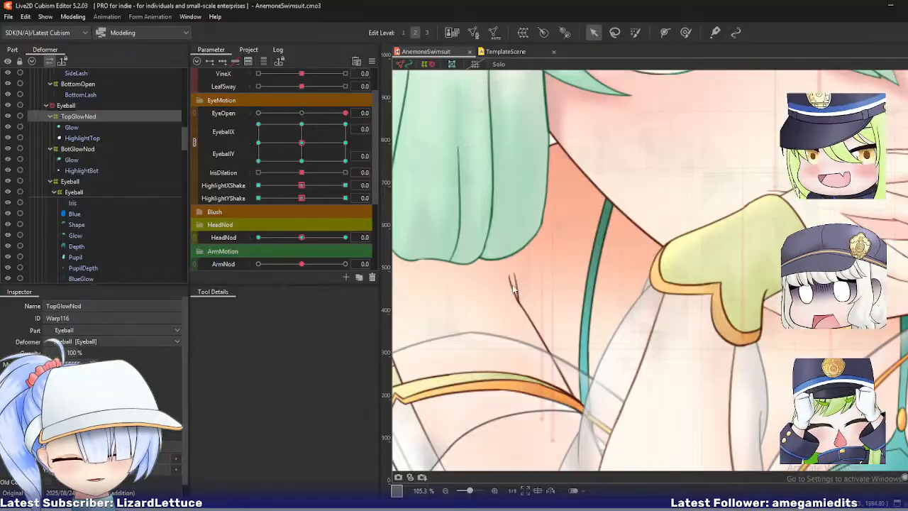
pyautogui.rightClick(515, 289)
pyautogui.moveTo(537, 312)
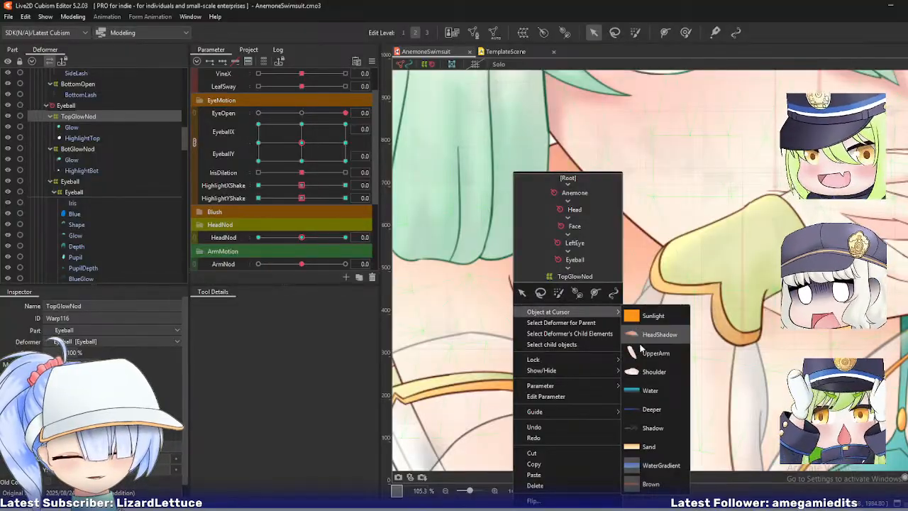
pyautogui.click(641, 354)
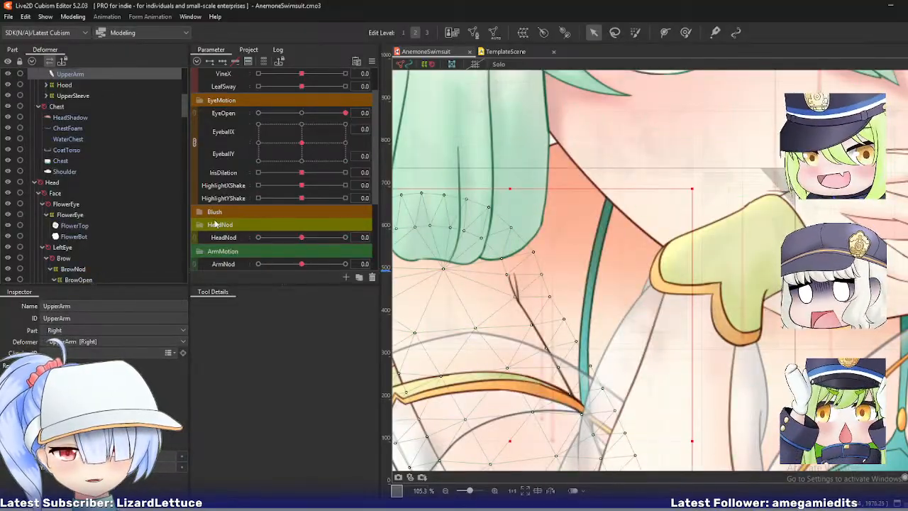
pyautogui.rightClick(568, 273)
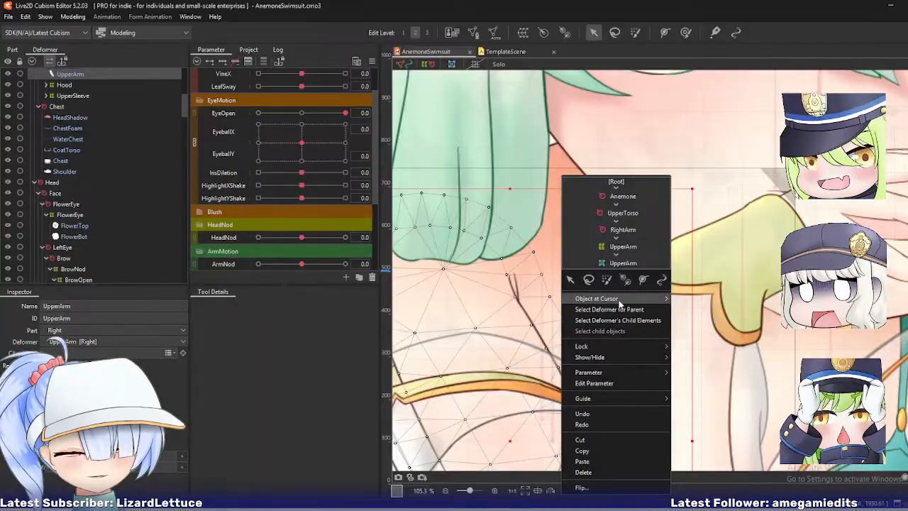
pyautogui.moveTo(622, 302)
pyautogui.click(706, 362)
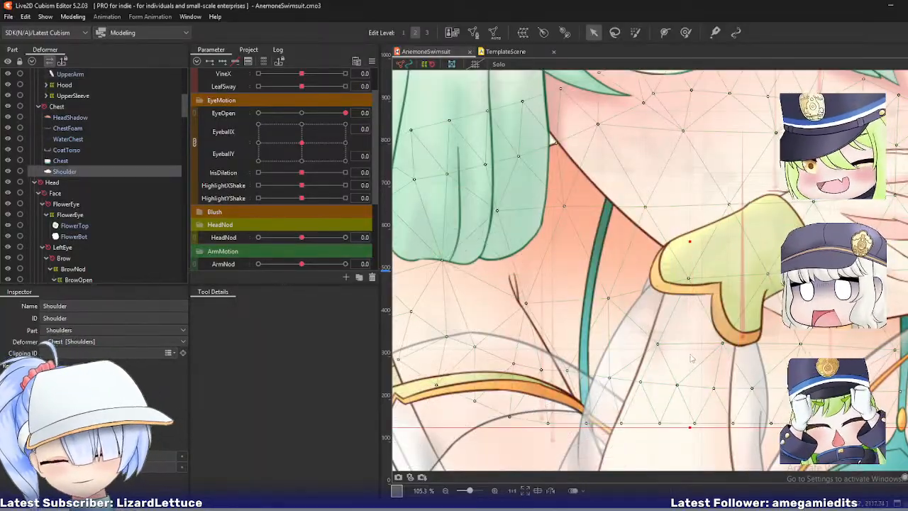
pyautogui.hotkey('ctrl', 'e')
pyautogui.hotkey('ctrl', 'e')
# - Check which art meshes lie under the armpit line, reselecting Shoulder and switching to UpperArm
pyautogui.scroll(4, 548, 326)
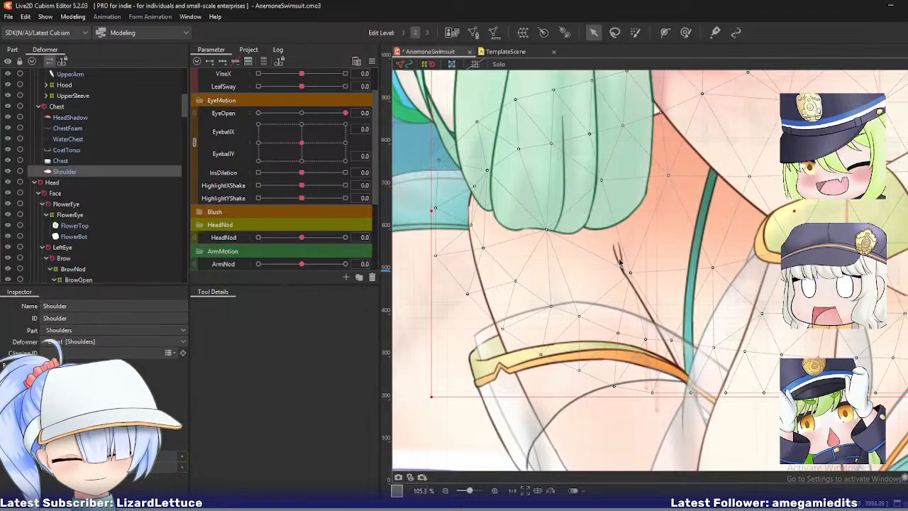
pyautogui.rightClick(626, 264)
pyautogui.moveTo(655, 285)
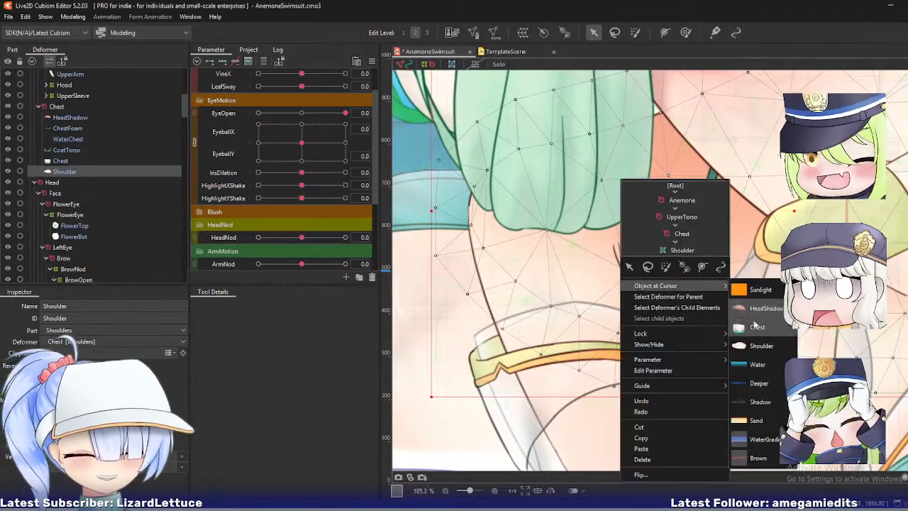
pyautogui.click(766, 345)
pyautogui.rightClick(658, 297)
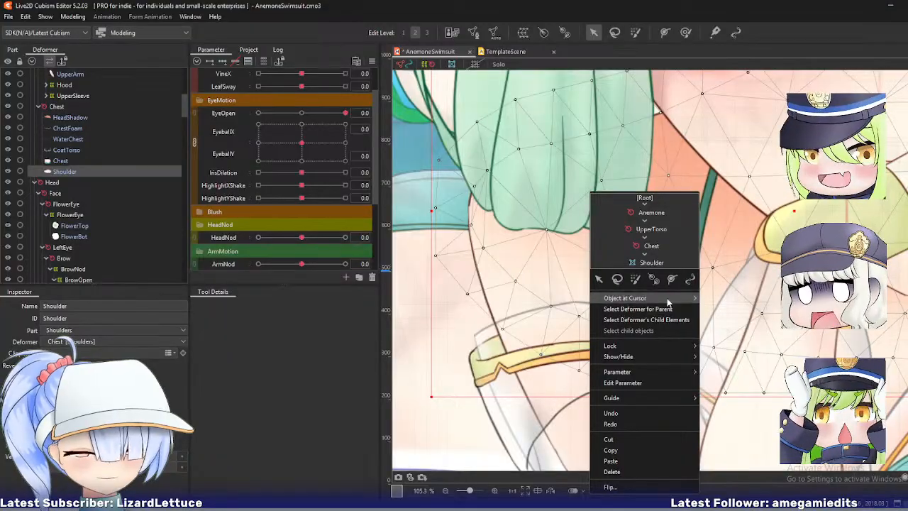
pyautogui.moveTo(659, 298)
pyautogui.click(725, 107)
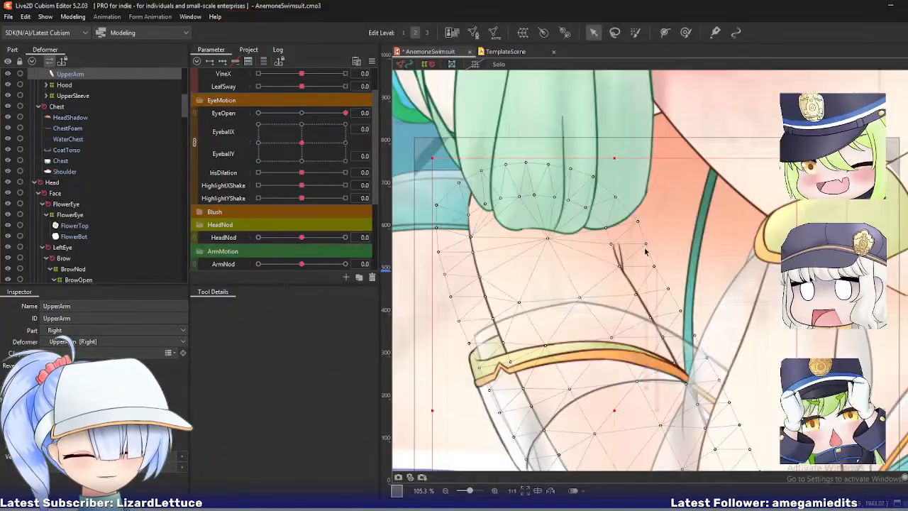
# - Select the Chest art mesh at the armpit line and inspect its mesh in mesh edit mode
pyautogui.scroll(4, 611, 266)
pyautogui.rightClick(590, 263)
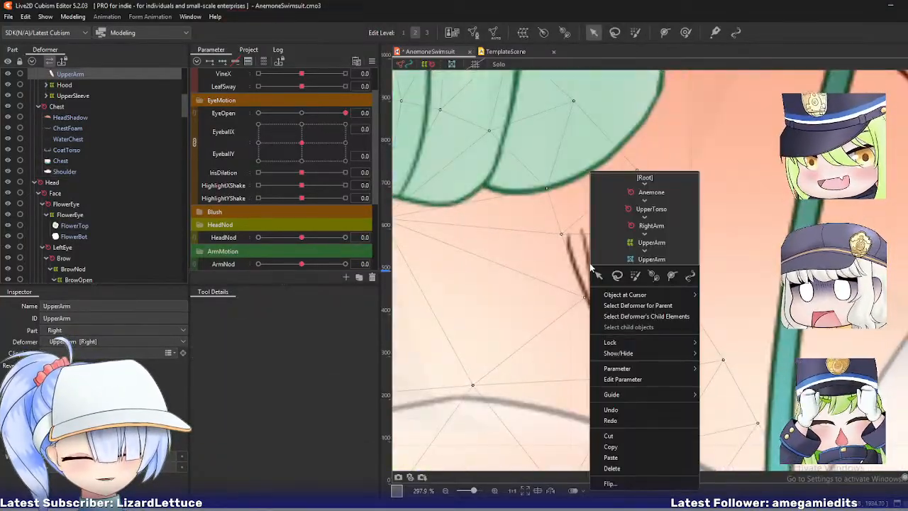
pyautogui.moveTo(639, 297)
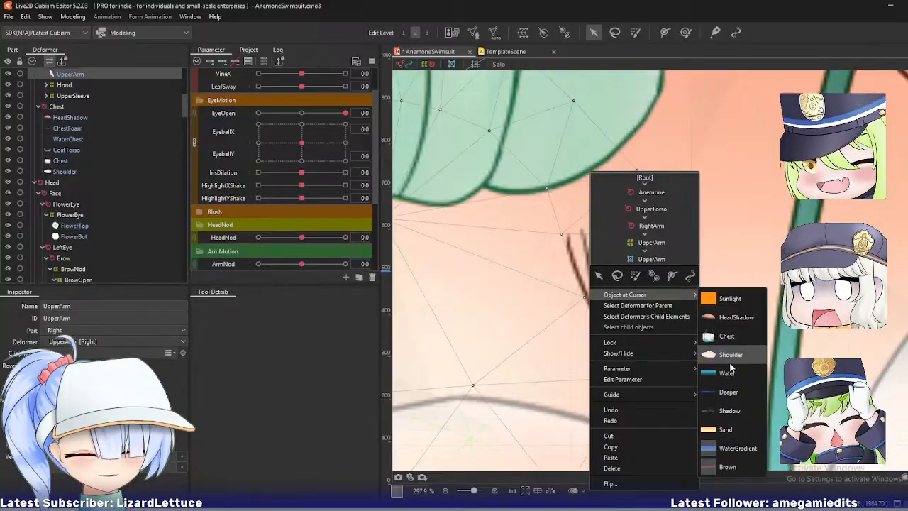
pyautogui.click(727, 334)
pyautogui.hotkey('ctrl', 'e')
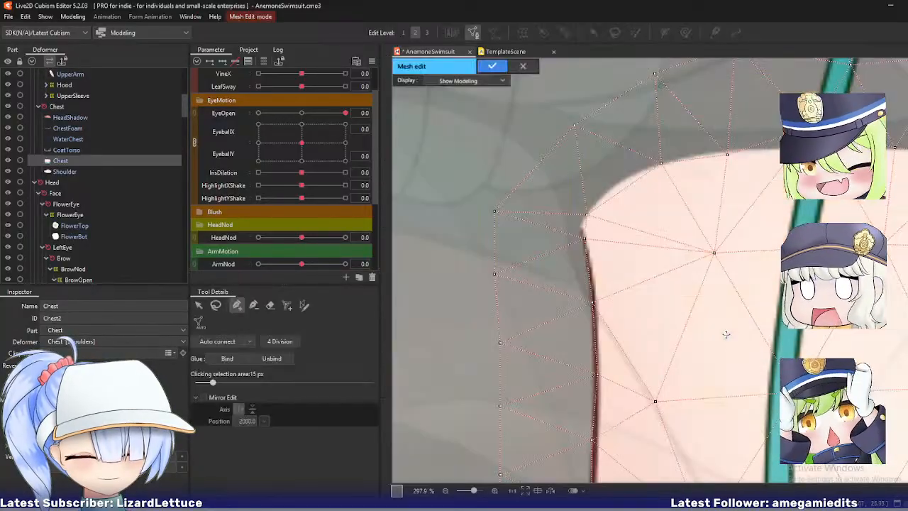
pyautogui.scroll(-4, 730, 339)
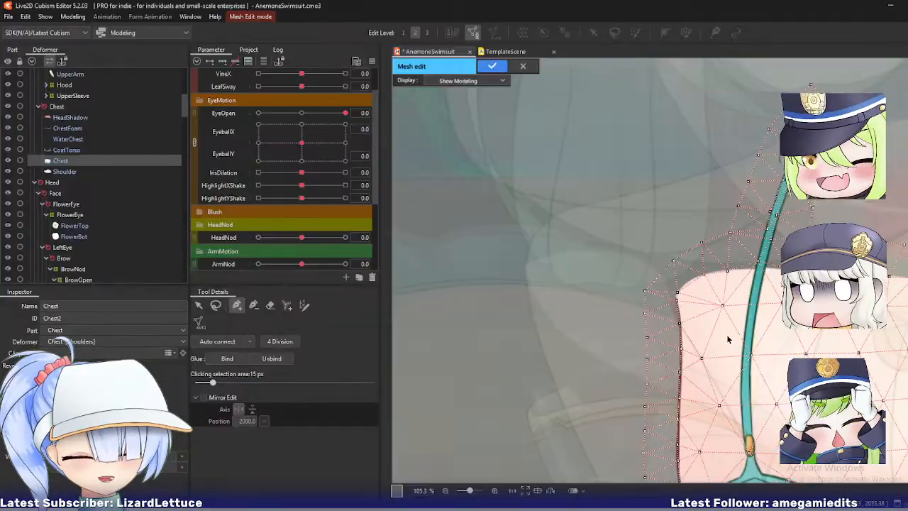
pyautogui.press('Return')
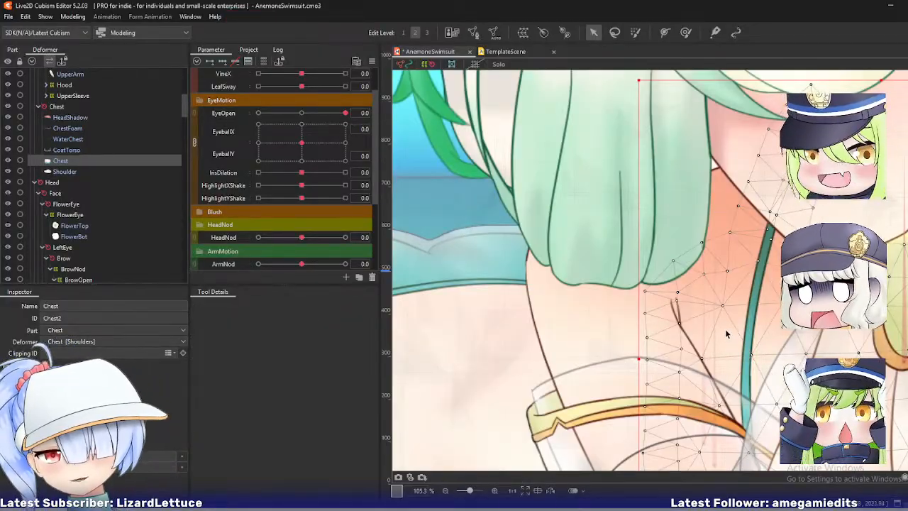
pyautogui.scroll(-2, 726, 334)
pyautogui.scroll(-2, 726, 334)
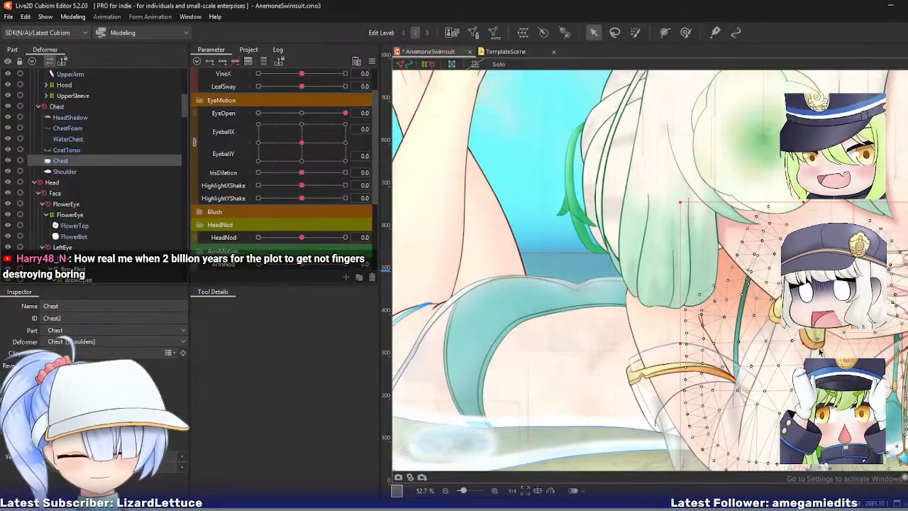
pyautogui.moveTo(820, 354); pyautogui.dragTo(609, 301)
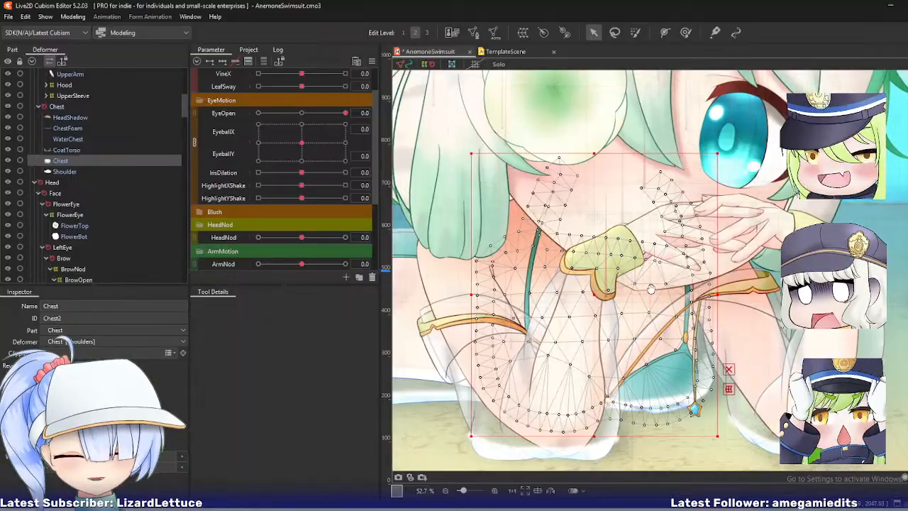
pyautogui.moveTo(642, 294); pyautogui.dragTo(658, 320)
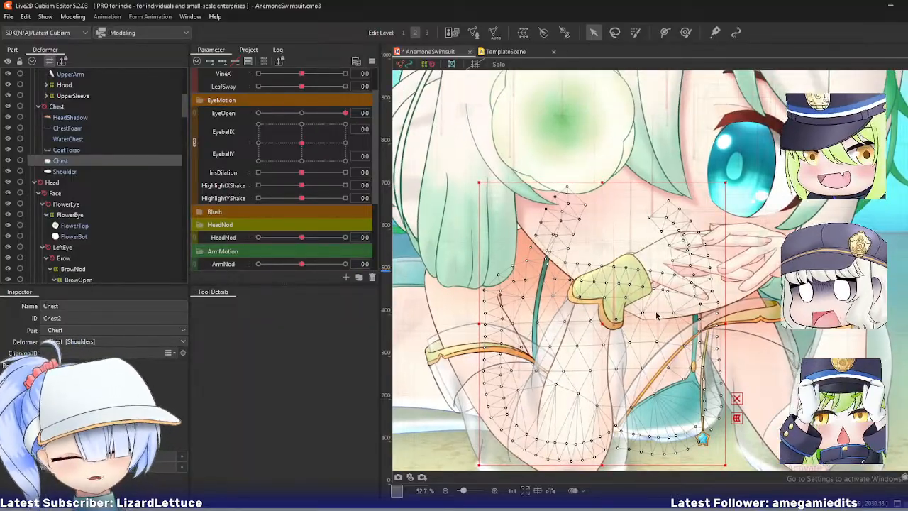
pyautogui.moveTo(656, 315); pyautogui.dragTo(677, 302)
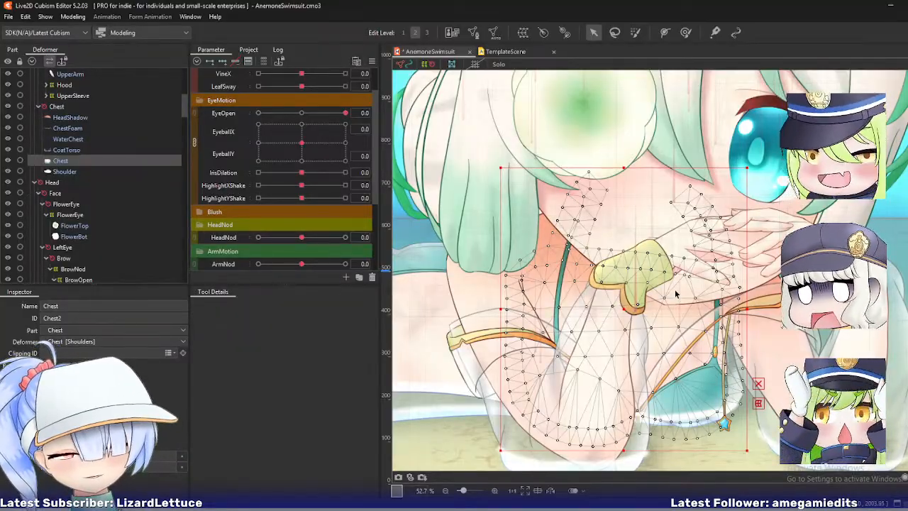
pyautogui.scroll(-2, 675, 293)
pyautogui.scroll(-2, 680, 298)
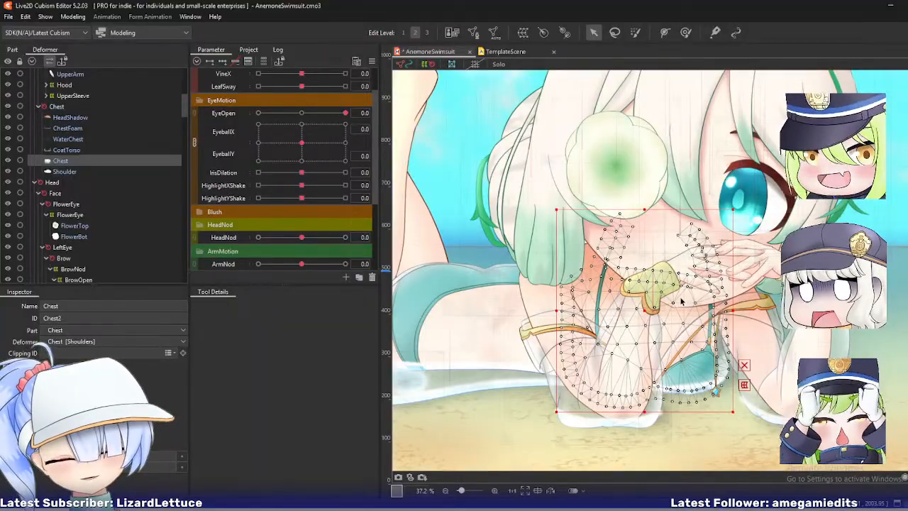
# - Edit the Chest art mesh and place paired vertices along both edges of the right-hand bikini strap, just above the chest skin
pyautogui.moveTo(681, 301); pyautogui.dragTo(658, 307)
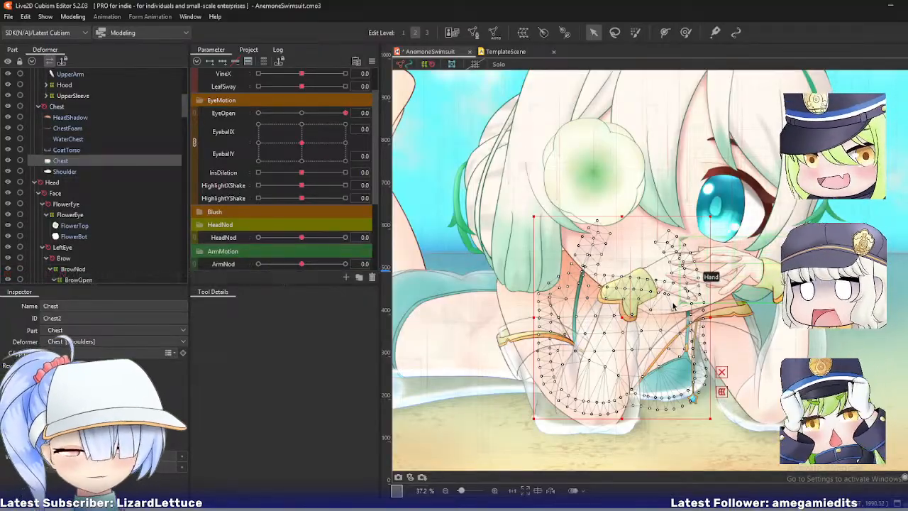
pyautogui.doubleClick(657, 300)
pyautogui.scroll(6, 659, 290)
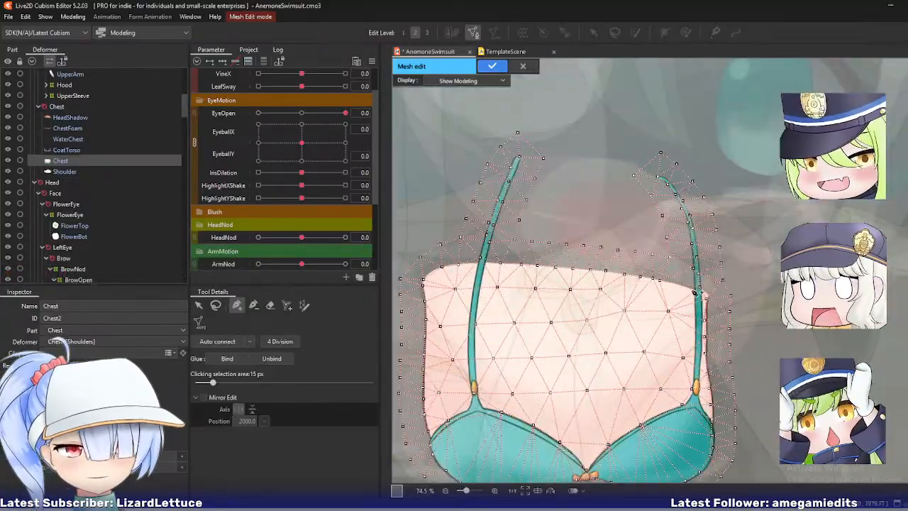
pyautogui.scroll(2, 661, 285)
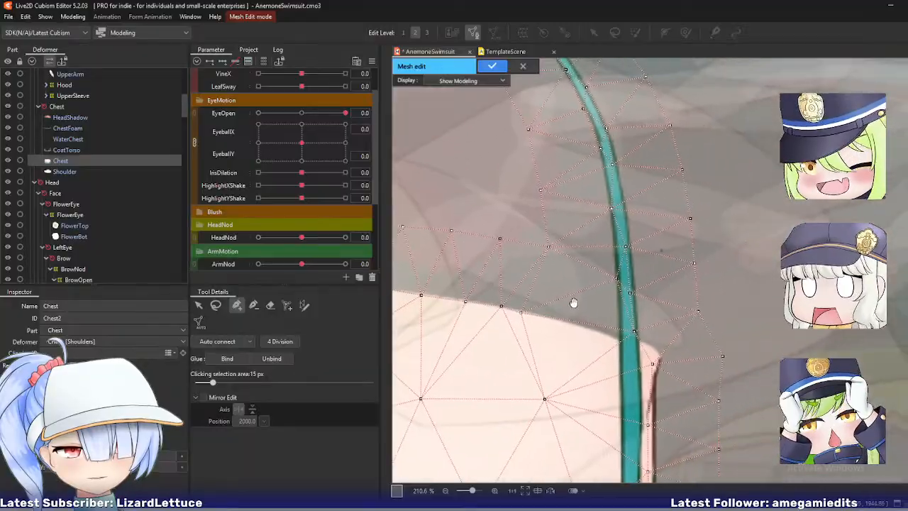
pyautogui.click(635, 284)
pyautogui.click(629, 208)
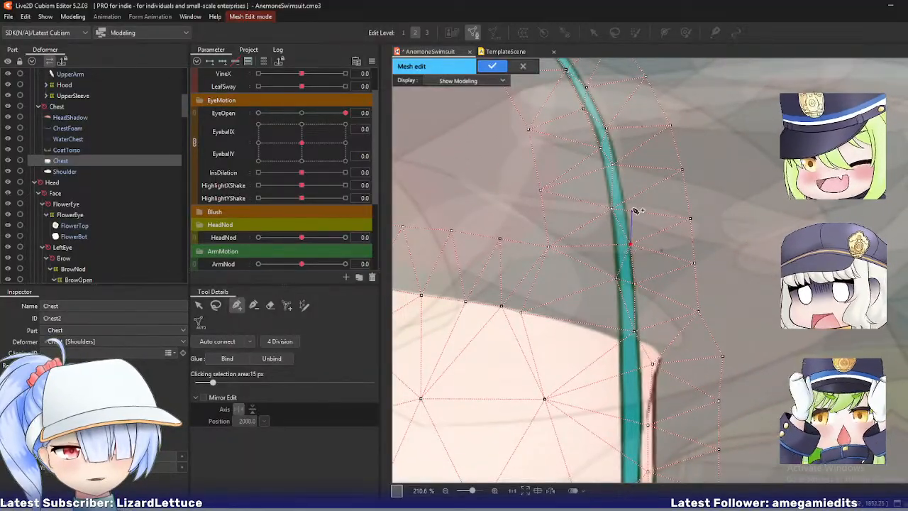
pyautogui.click(615, 245)
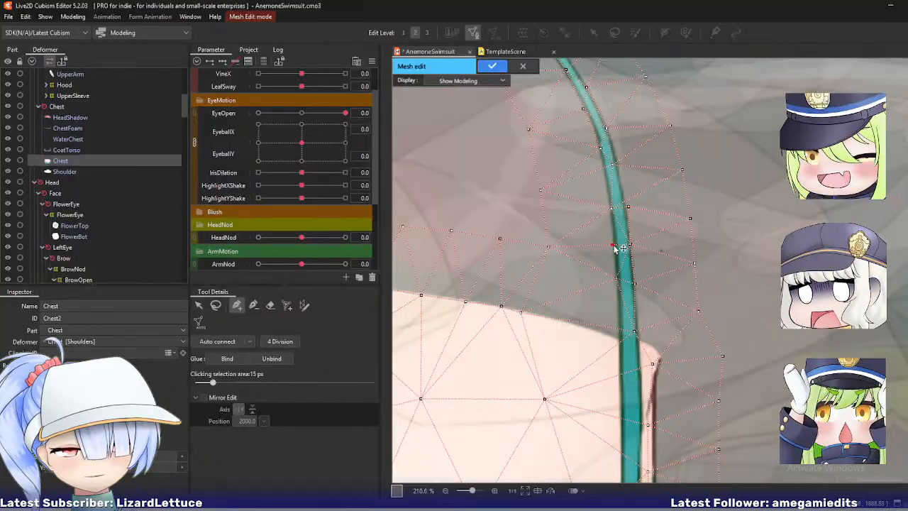
# - Continue the paired mesh vertices along both edges of the right-hand strap's curved upper part, up to near its tip
pyautogui.click(615, 163)
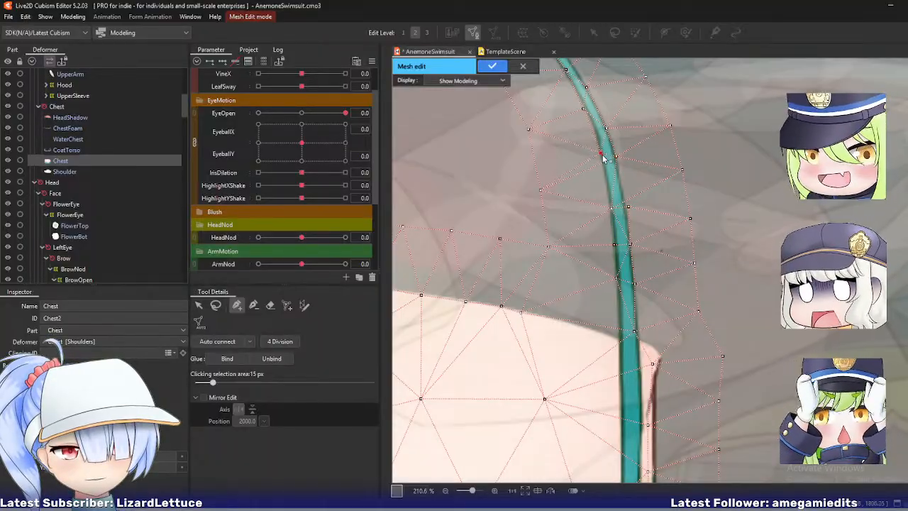
pyautogui.click(606, 120)
pyautogui.click(590, 119)
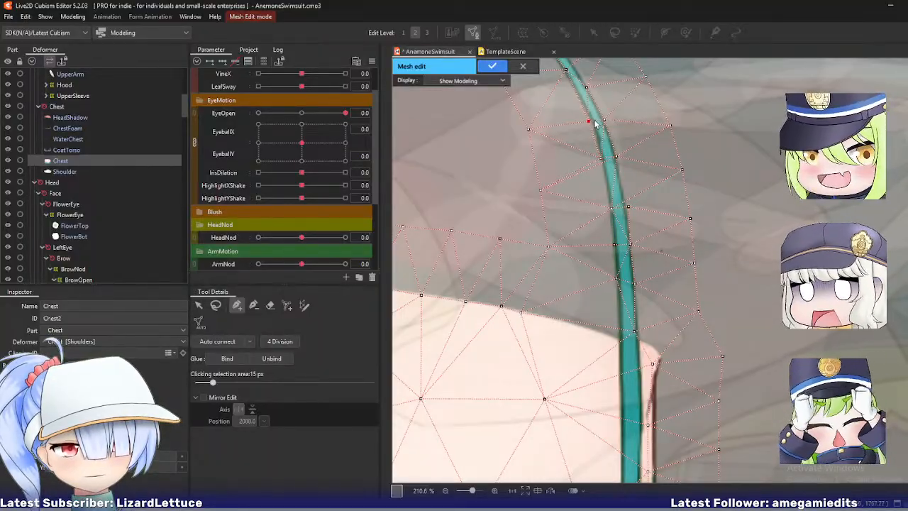
pyautogui.scroll(3, 583, 224)
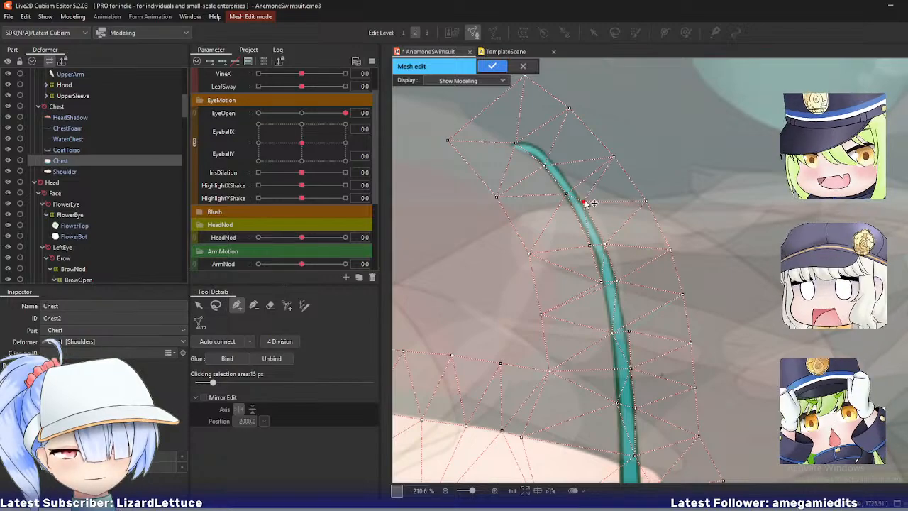
pyautogui.click(570, 207)
pyautogui.click(554, 160)
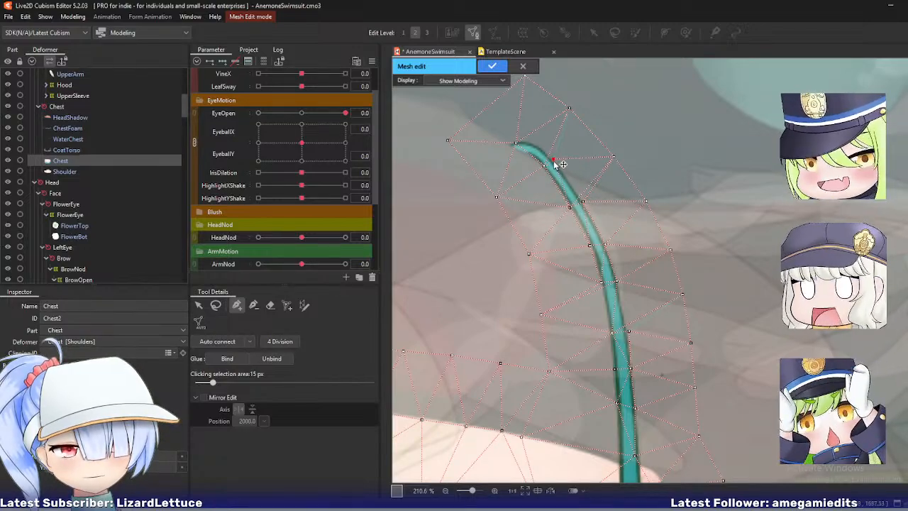
# - Place mesh vertices along both edges of the left-hand bikini strap down to the chest skin, and apply the mesh edit
pyautogui.scroll(-3, 520, 267)
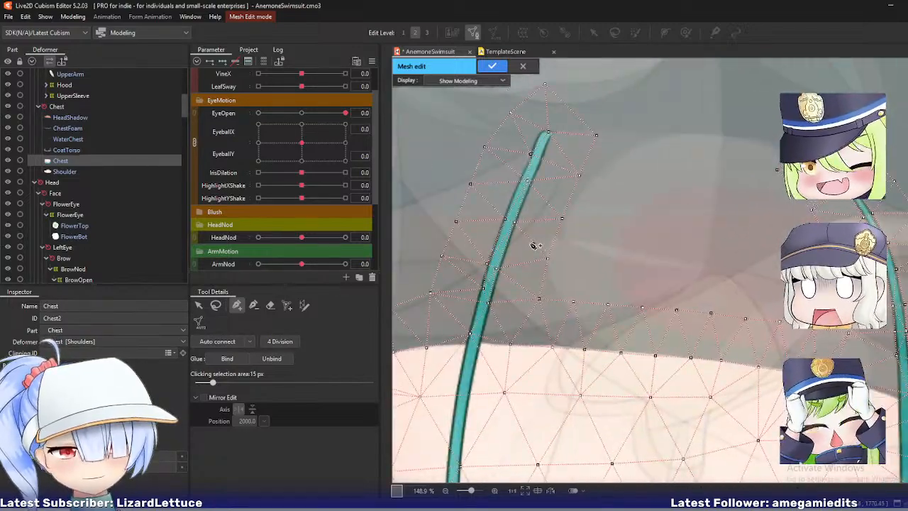
pyautogui.click(529, 183)
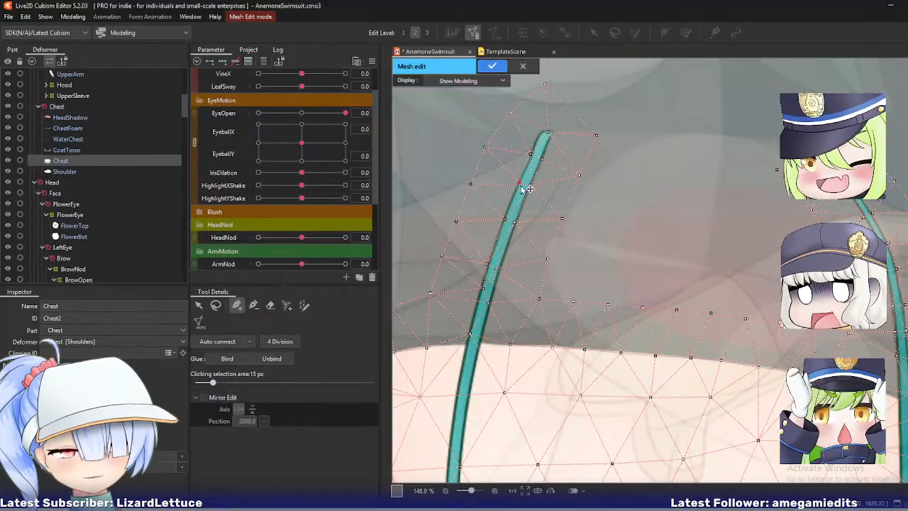
pyautogui.click(478, 293)
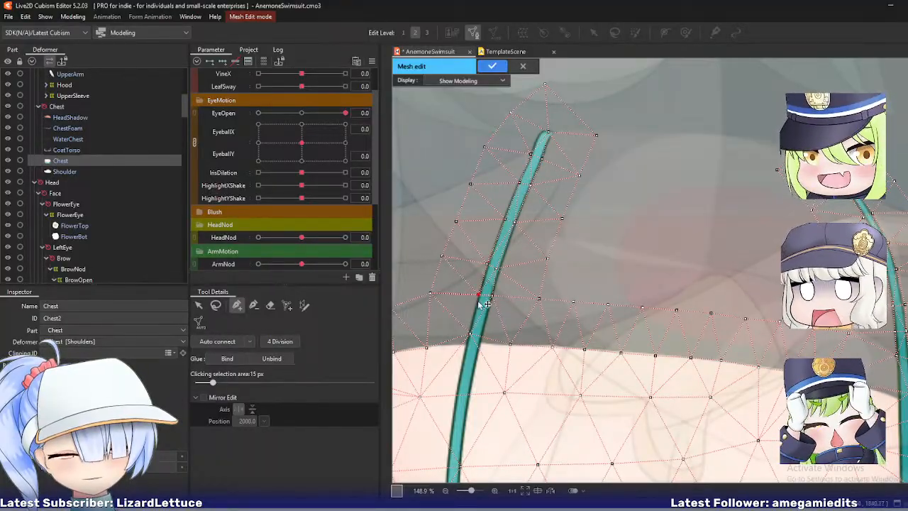
pyautogui.moveTo(470, 334); pyautogui.dragTo(466, 340)
pyautogui.click(483, 342)
pyautogui.scroll(-5, 497, 355)
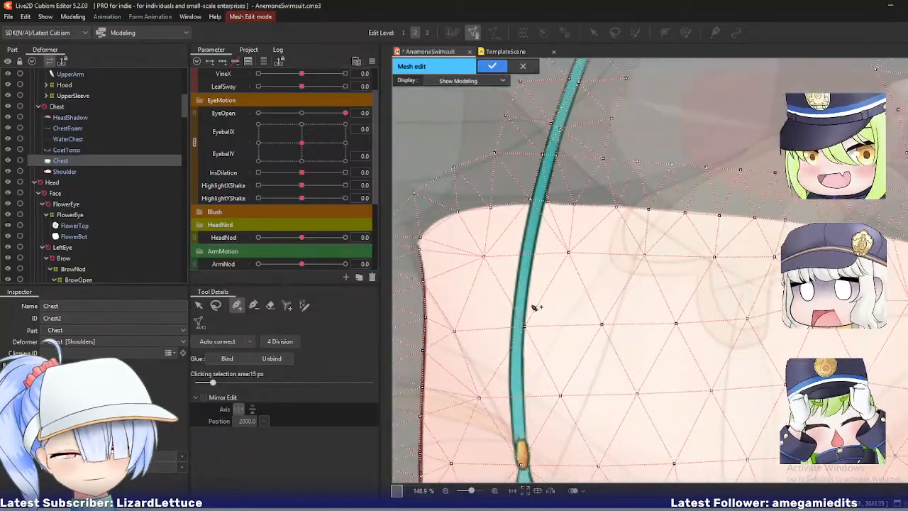
pyautogui.press('Return')
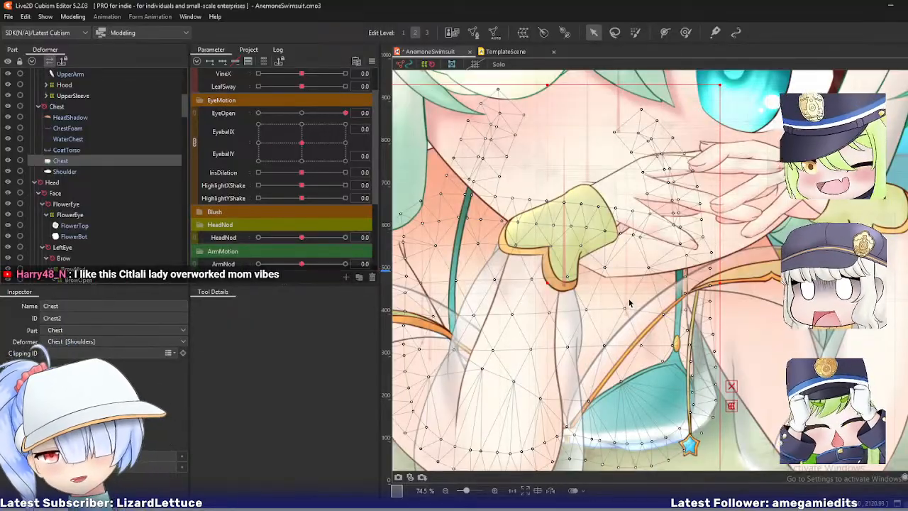
# - Save the AnemoneSwimsuit model with its edited Chest mesh
pyautogui.hotkey('ctrl', 's')
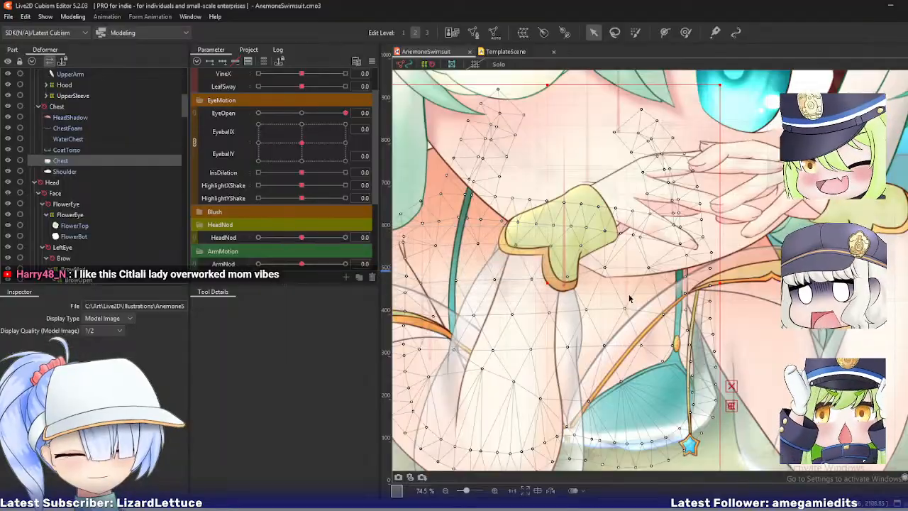
pyautogui.scroll(-2, 628, 297)
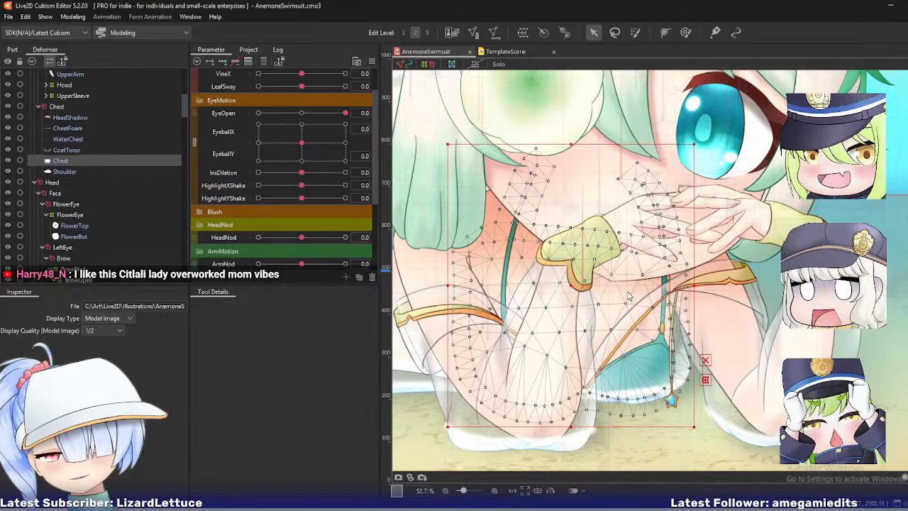
pyautogui.scroll(-2, 629, 296)
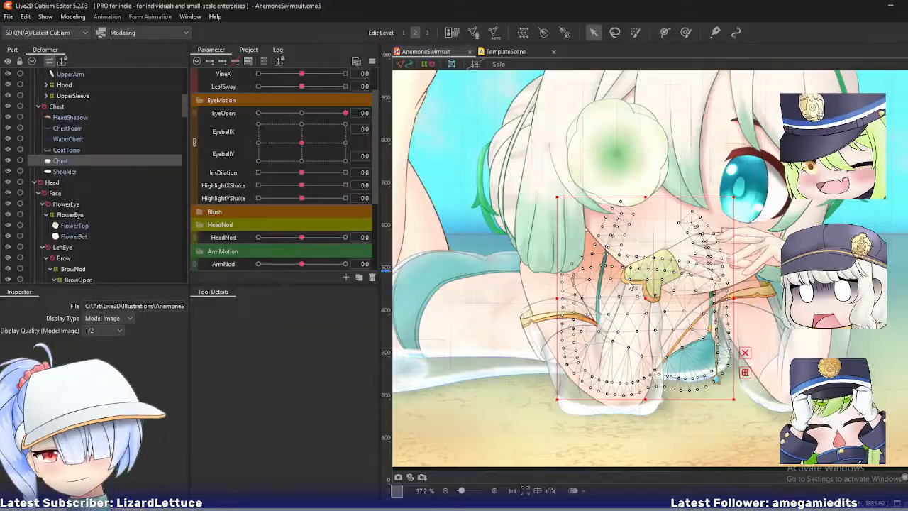
pyautogui.moveTo(630, 285); pyautogui.dragTo(584, 301)
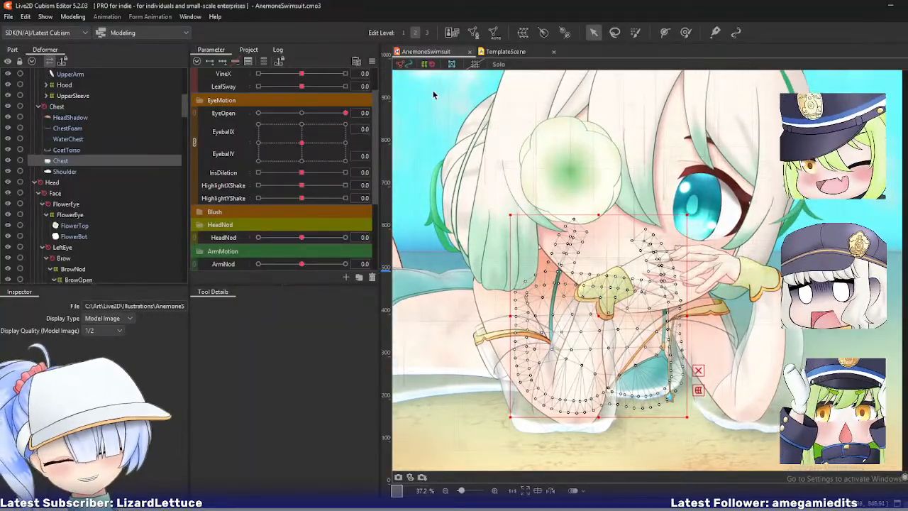
# - Return to TemplateScene, review the full-frame pose at frame 398, and bring up the scene list
pyautogui.click(506, 51)
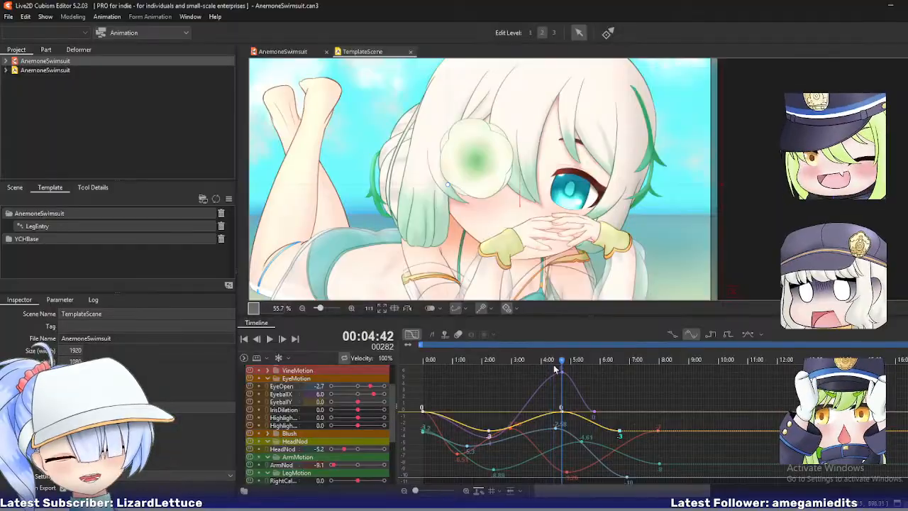
pyautogui.moveTo(561, 360); pyautogui.dragTo(619, 362)
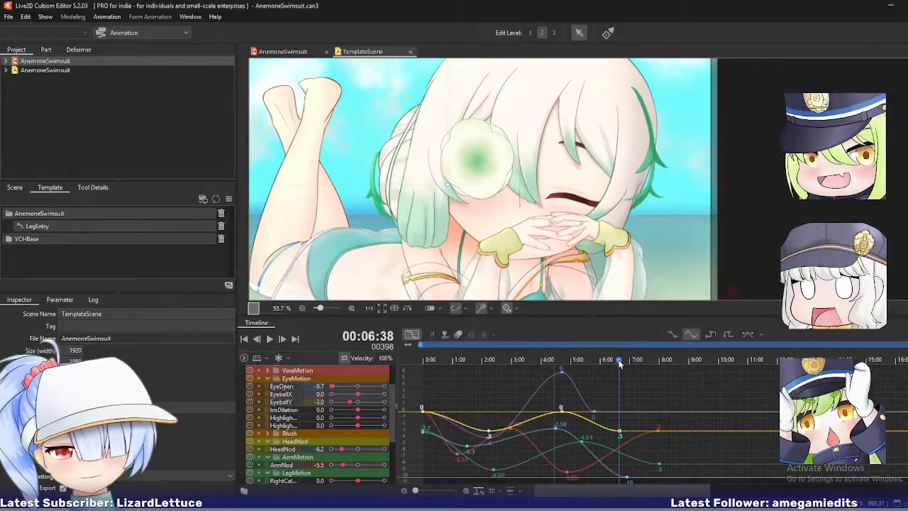
pyautogui.click(15, 188)
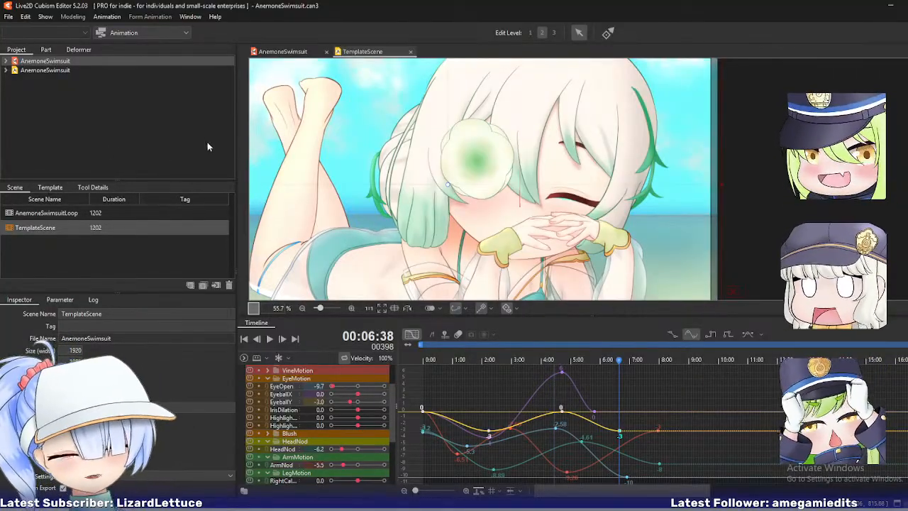
pyautogui.scroll(-3, 398, 178)
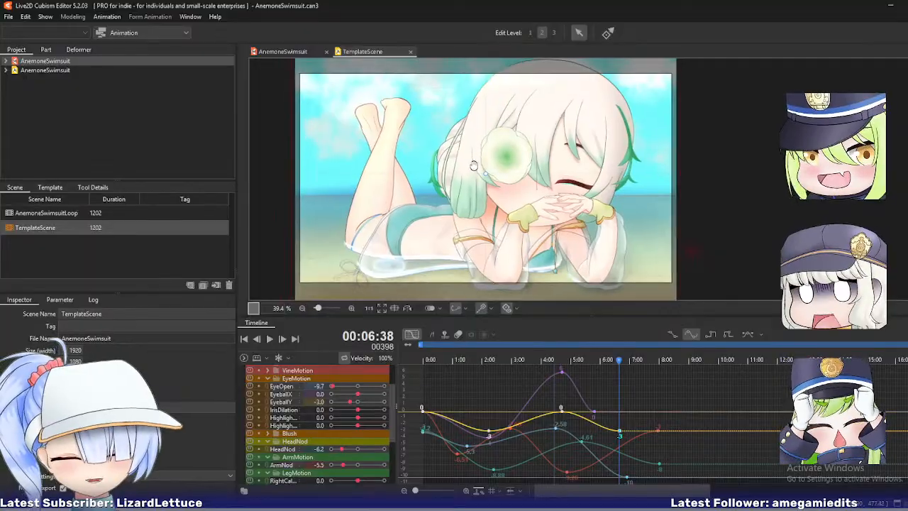
pyautogui.moveTo(474, 165); pyautogui.dragTo(480, 163)
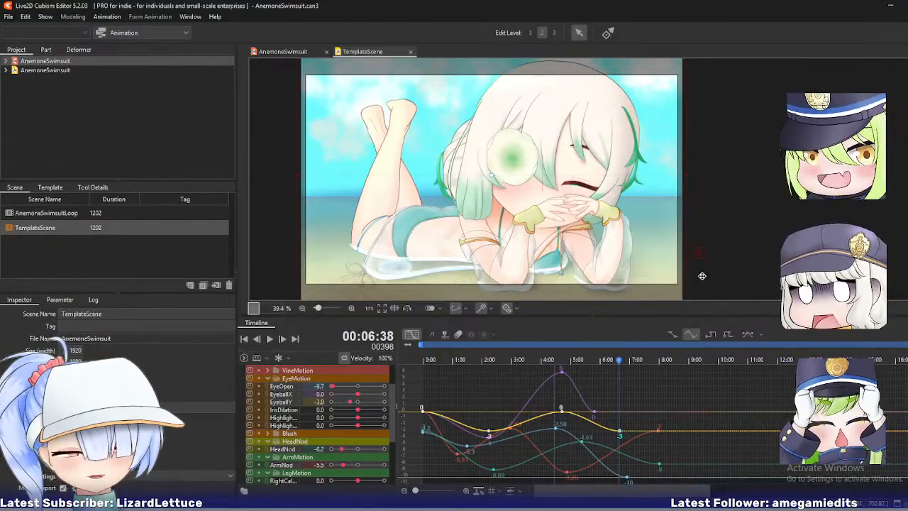
# - Switch to Clip Studio Paint and open the recent illustration SubaruCard
pyautogui.hotkey('alt', 'Tab')
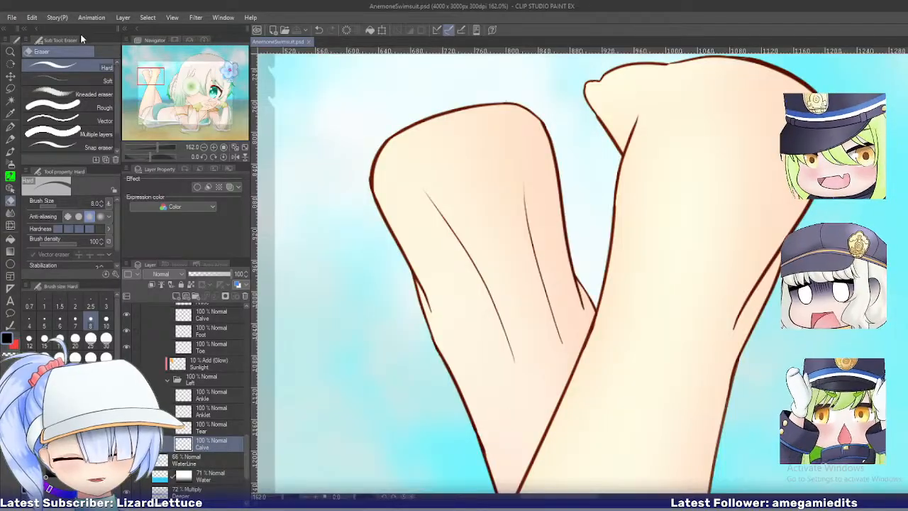
pyautogui.click(11, 18)
pyautogui.moveTo(31, 68)
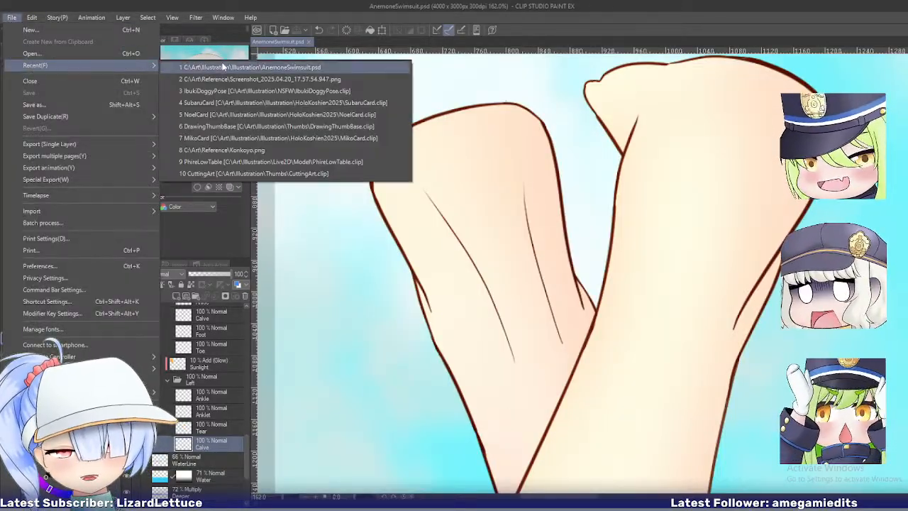
pyautogui.click(204, 104)
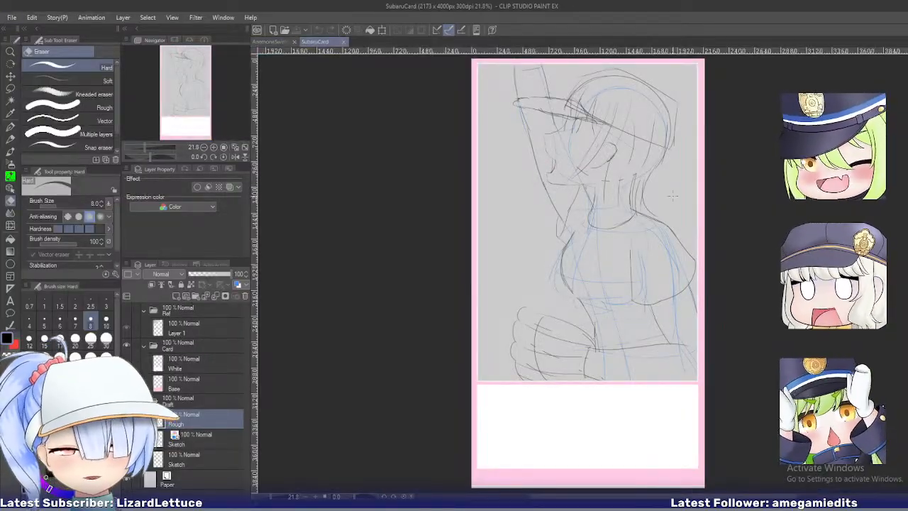
pyautogui.click(11, 18)
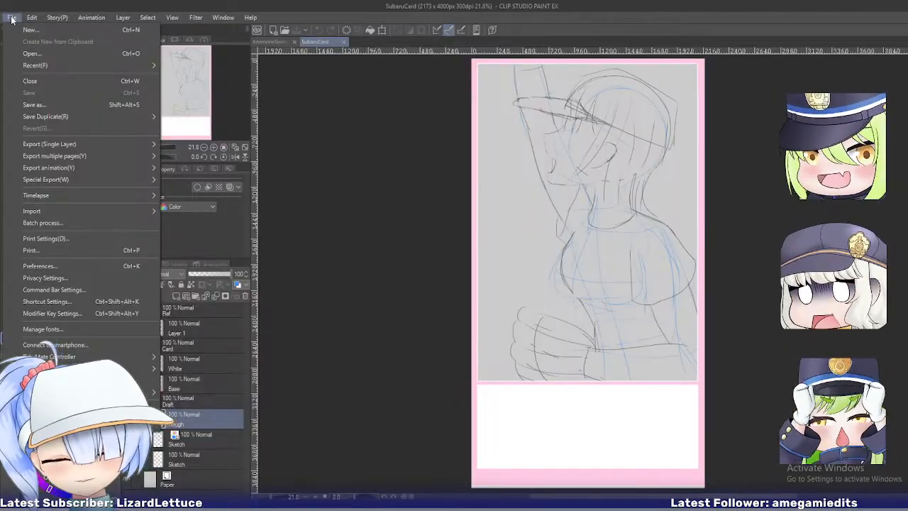
pyautogui.click(12, 18)
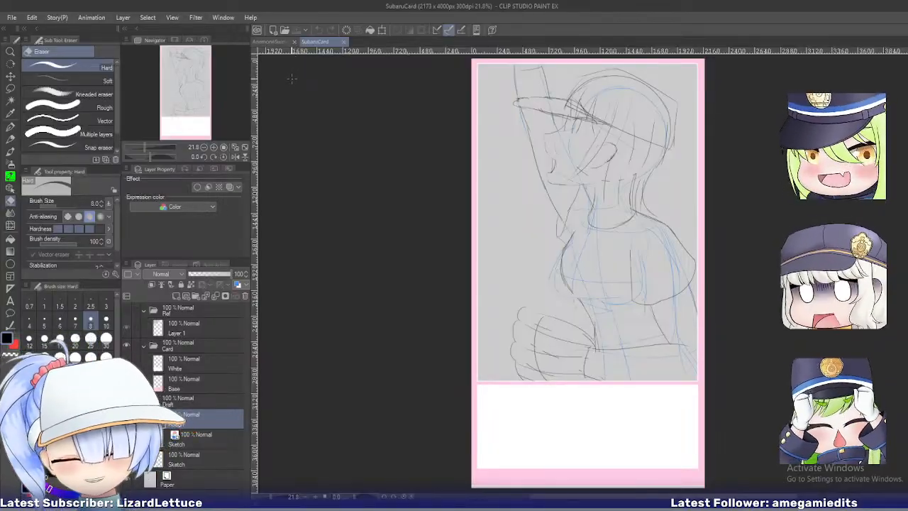
# - Go back to the AnemoneSwimsuit.psd illustration and look over the whole figure
pyautogui.click(281, 42)
pyautogui.scroll(-5, 528, 286)
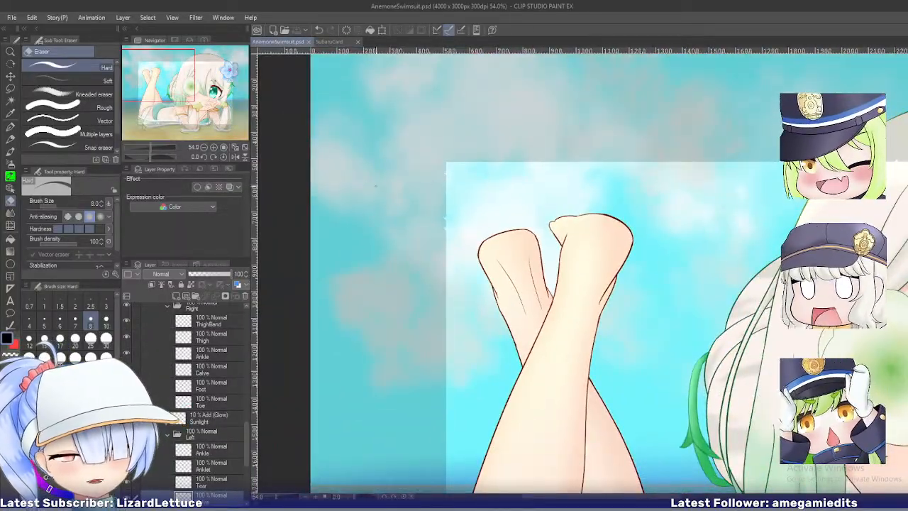
pyautogui.moveTo(152, 76); pyautogui.dragTo(172, 88)
pyautogui.click(229, 187)
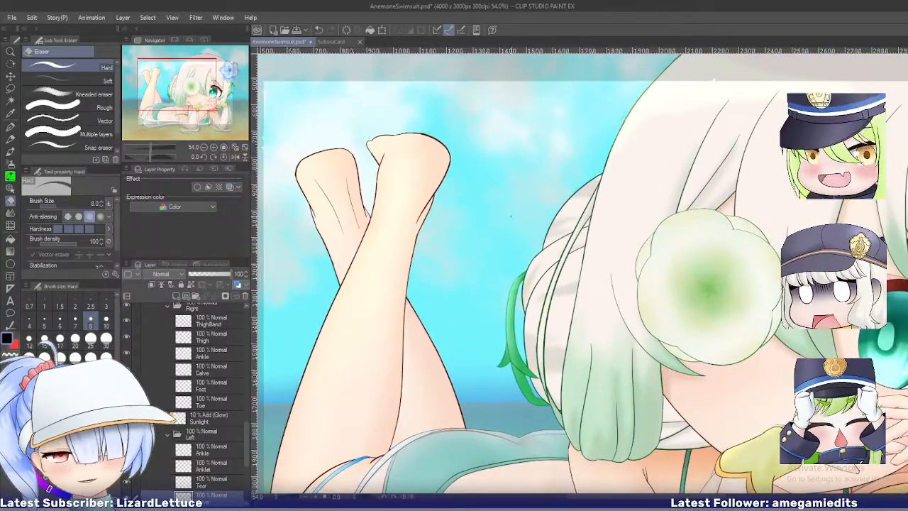
pyautogui.scroll(-2, 525, 215)
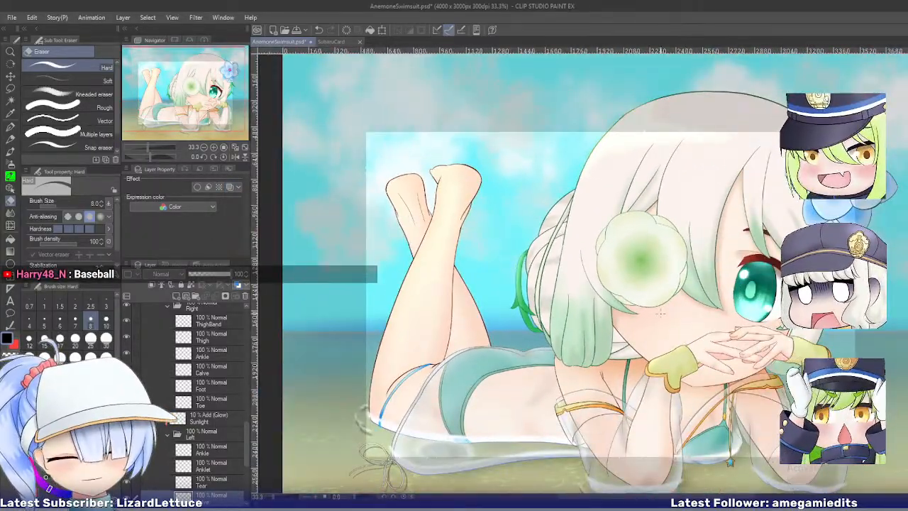
# - Switch back to Live2D Cubism Editor and scrub TemplateScene between frames 88 and 217 to check the eye and head motion
pyautogui.hotkey('alt', 'Tab')
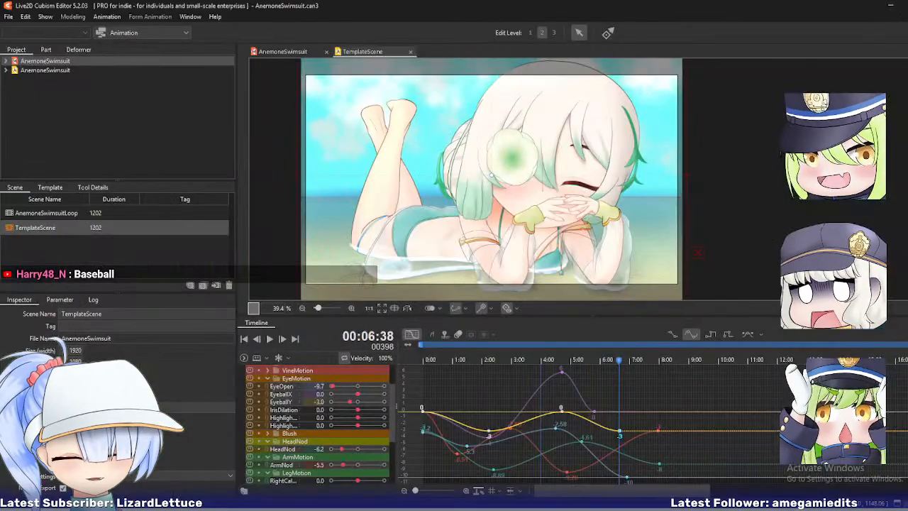
pyautogui.moveTo(501, 357); pyautogui.dragTo(466, 363)
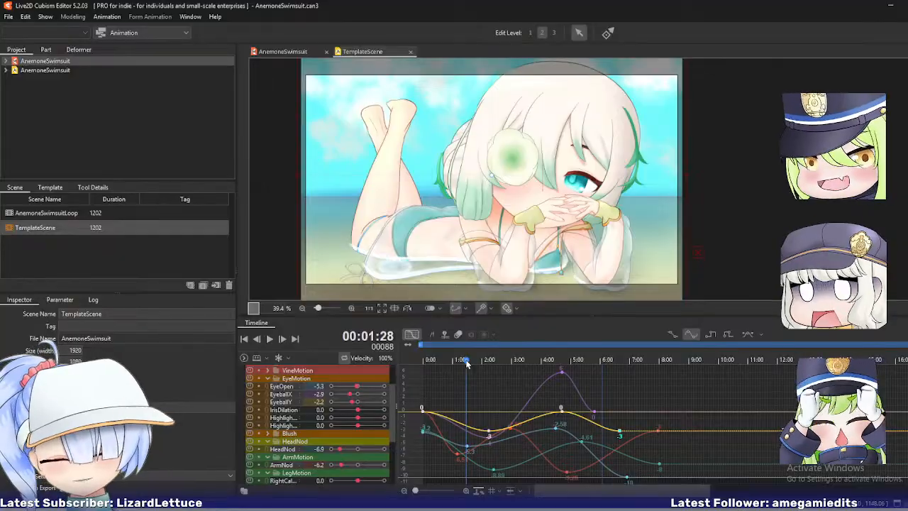
pyautogui.moveTo(466, 363); pyautogui.dragTo(530, 360)
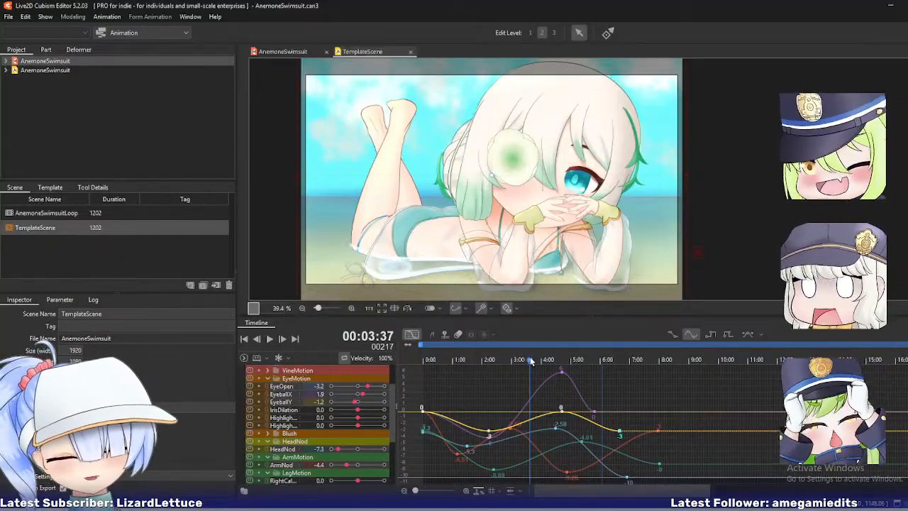
pyautogui.moveTo(531, 360); pyautogui.dragTo(504, 362)
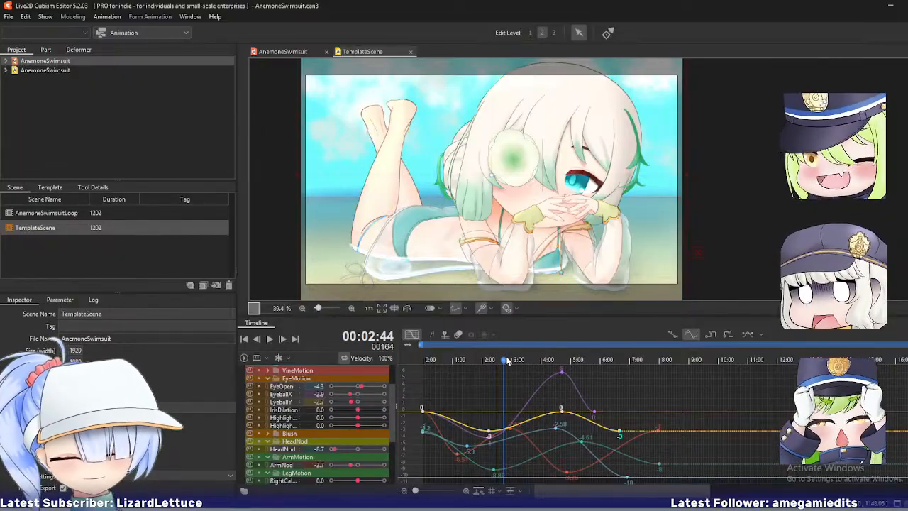
pyautogui.moveTo(507, 360); pyautogui.dragTo(480, 362)
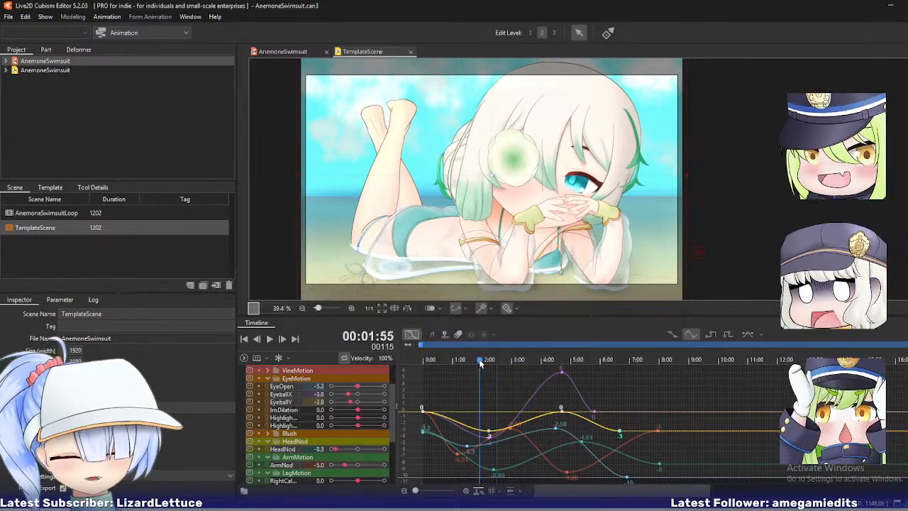